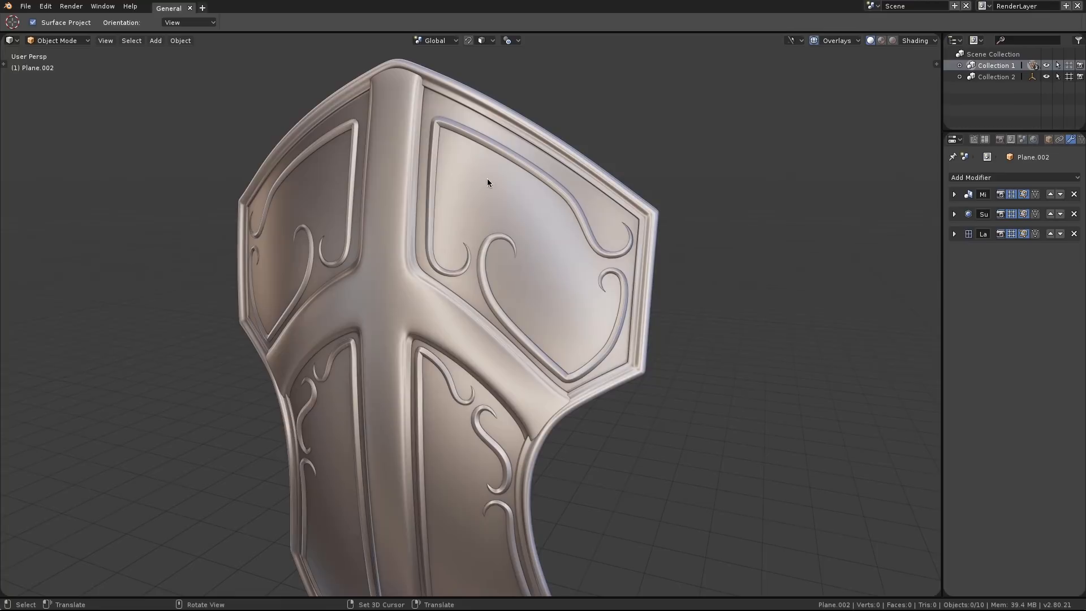
Examine the finished shield and its raised curve ornaments from several angles.
{"action": "mouse_move", "coordinate": [479, 170]}
{"action": "middle_mouse_down"}
{"action": "mouse_move", "coordinate": [467, 202]}
{"action": "mouse_move", "coordinate": [469, 176]}
{"action": "middle_mouse_up"}
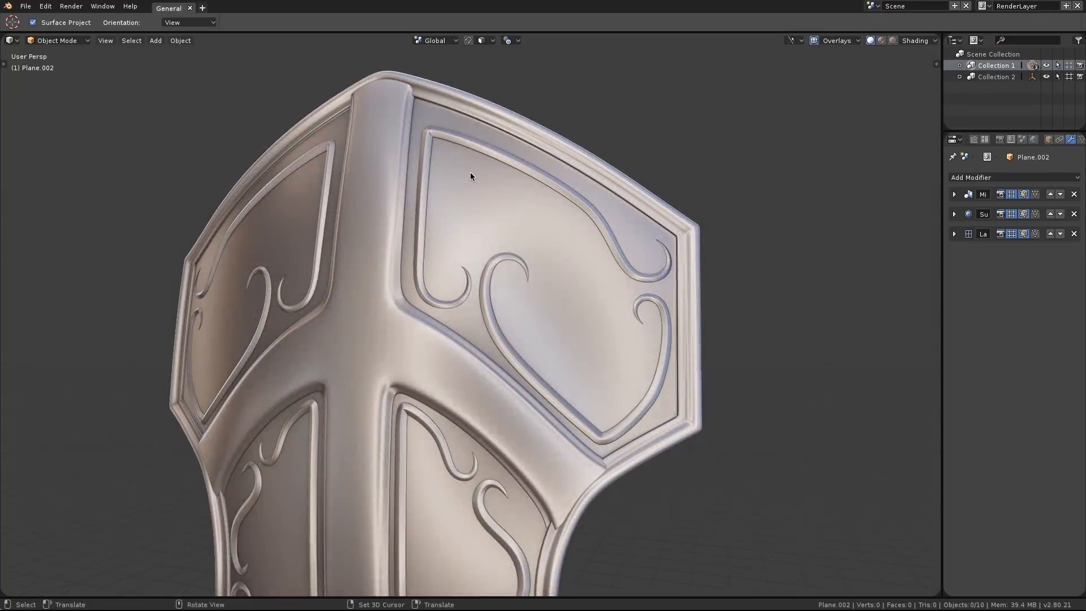
{"action": "left_click", "coordinate": [508, 191]}
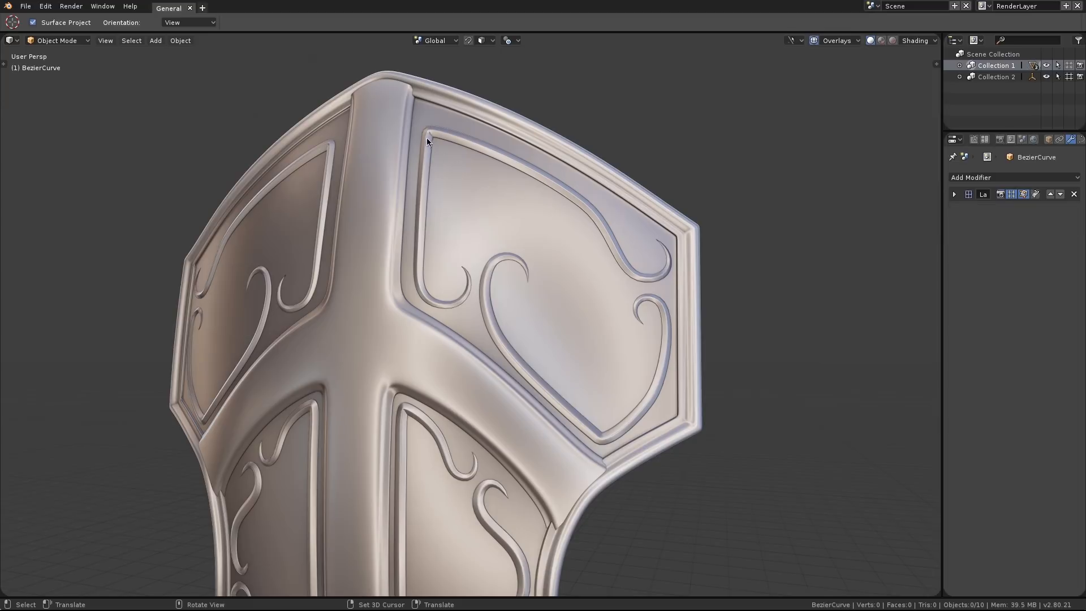
{"action": "left_click", "coordinate": [491, 168]}
{"action": "middle_click_drag", "start_coordinate": [491, 169], "coordinate": [566, 266]}
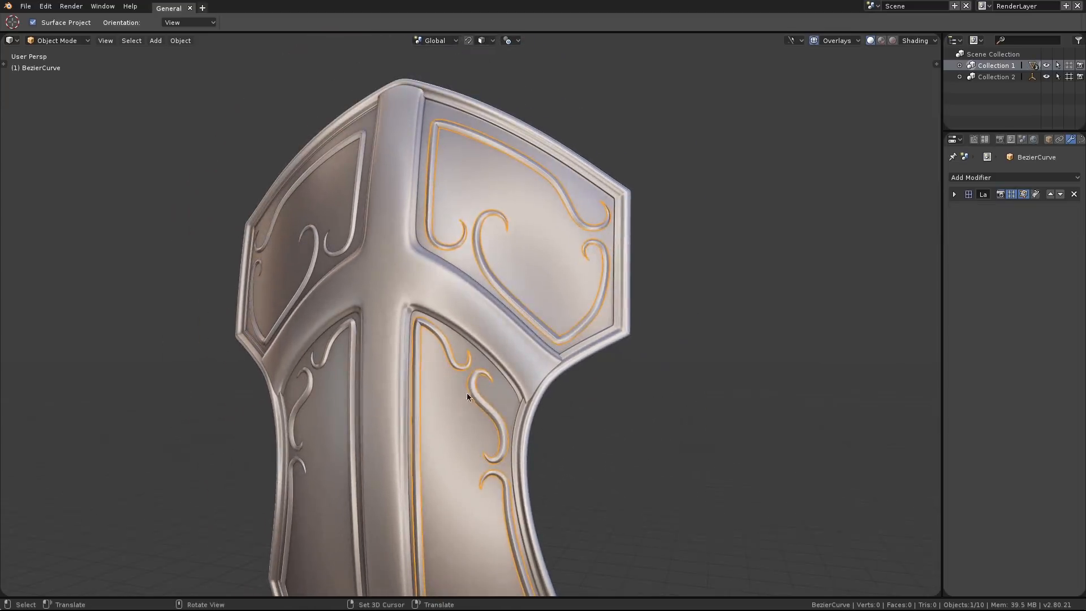
{"action": "middle_click_drag", "start_coordinate": [478, 383], "coordinate": [500, 267]}
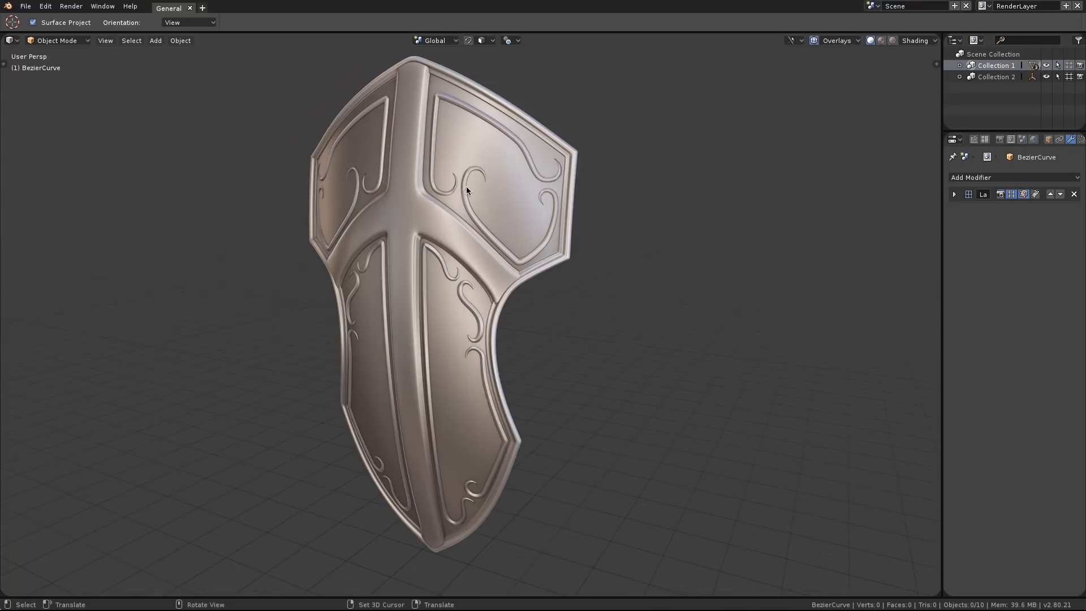
Start a new file with the default cube scene.
{"action": "left_click", "coordinate": [24, 7]}
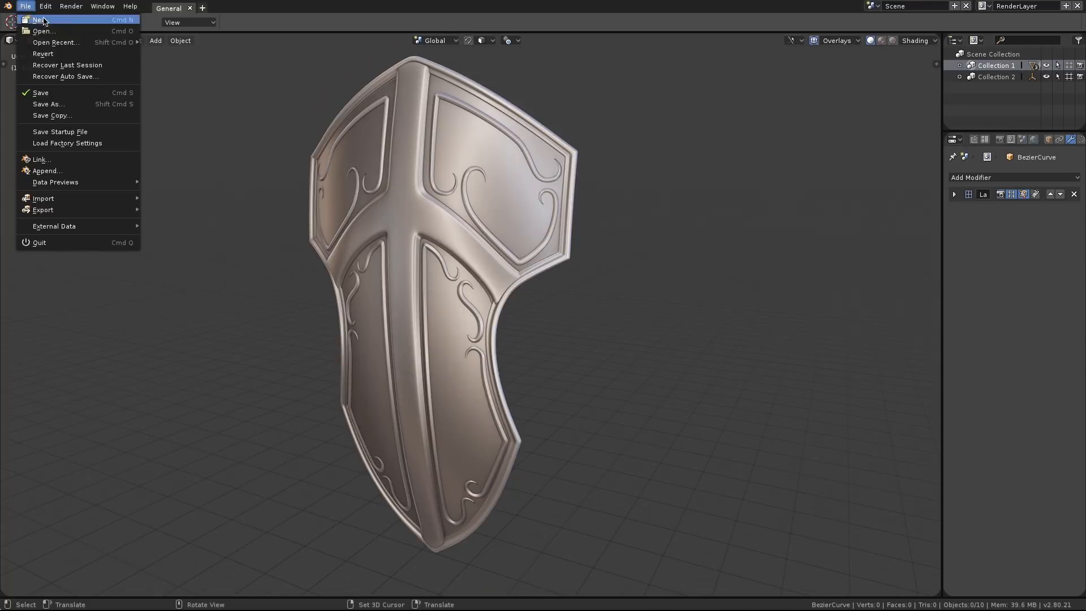
{"action": "left_click", "coordinate": [42, 21]}
{"action": "left_click", "coordinate": [43, 27]}
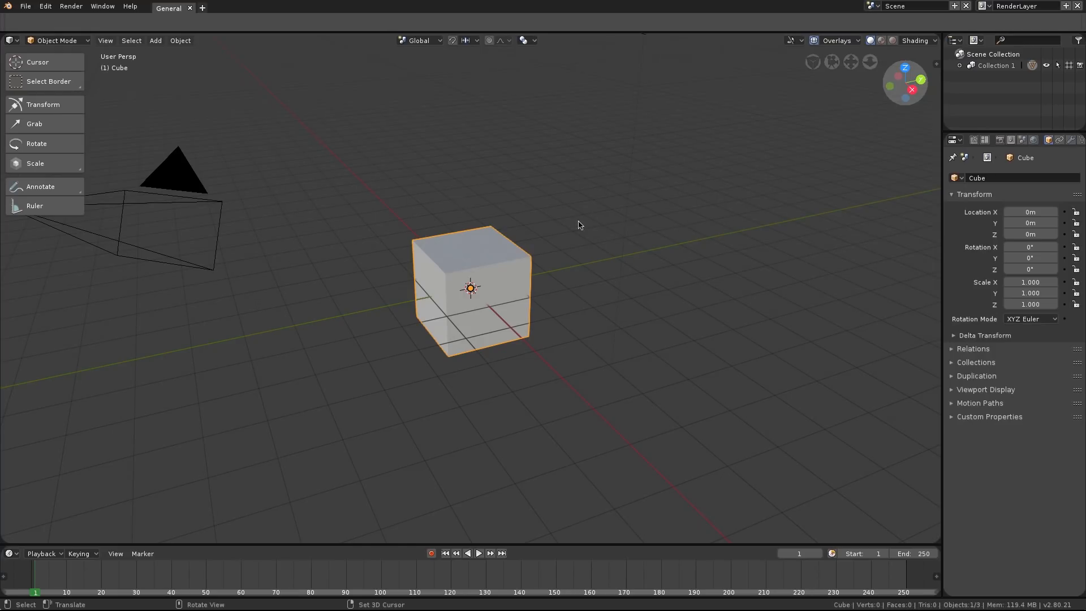
Delete the default camera and lamp, keeping only the cube in the scene.
{"action": "scroll", "coordinate": [507, 213], "scroll_direction": "down", "scroll_amount": 2}
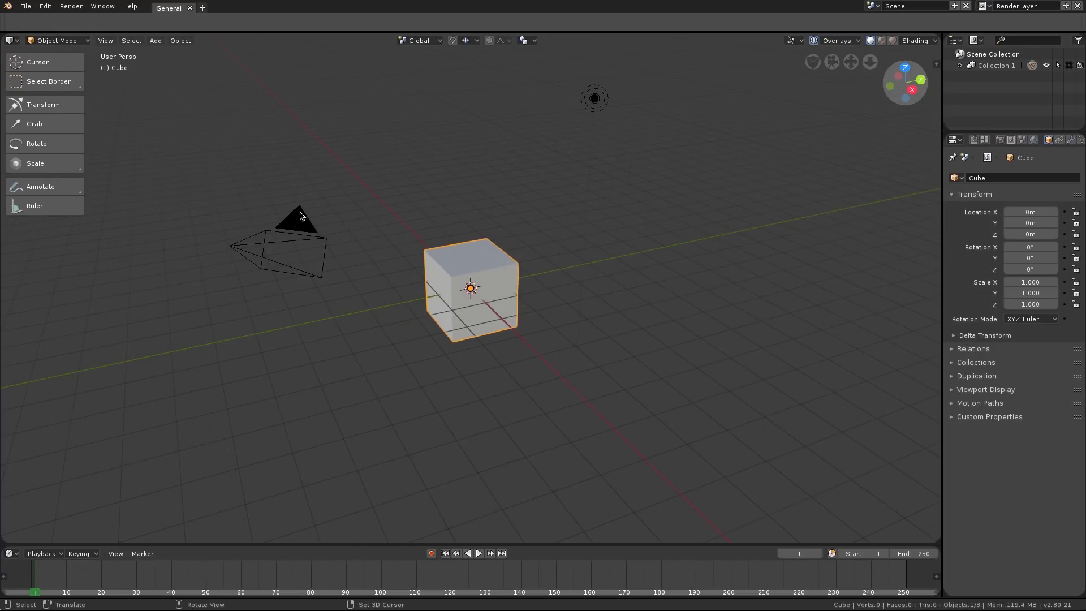
{"action": "left_click", "coordinate": [294, 221], "text": "shift"}
{"action": "left_click", "coordinate": [588, 102], "text": "shift"}
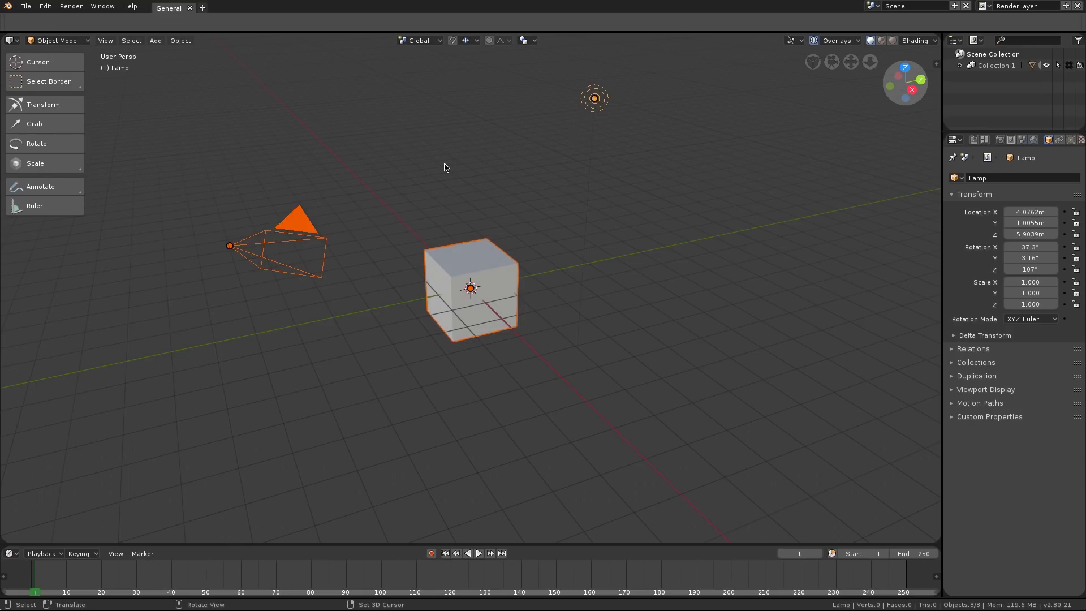
{"action": "left_click", "coordinate": [303, 223]}
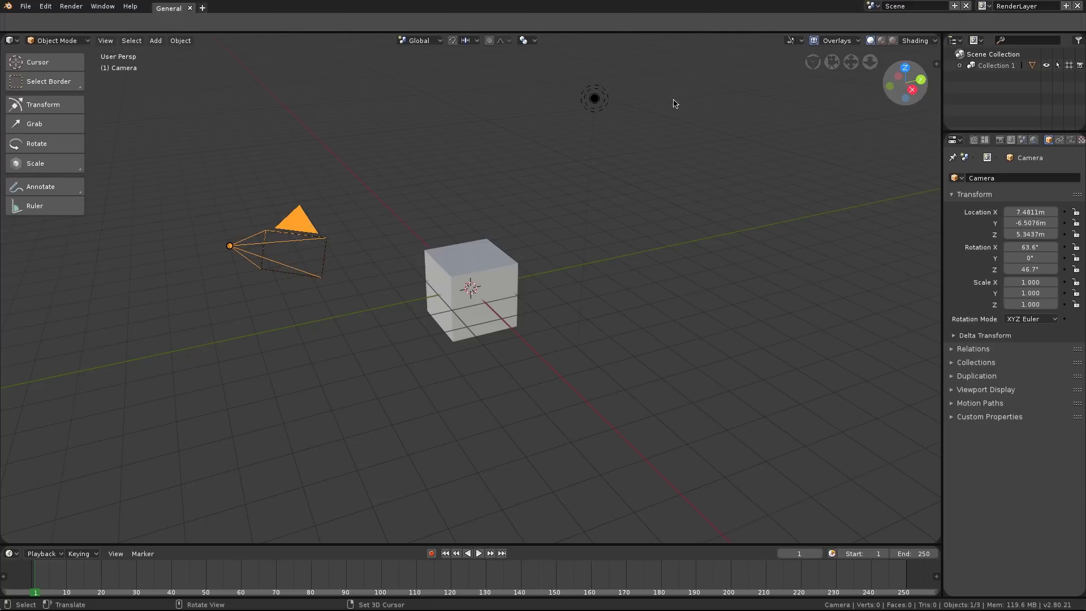
{"action": "left_click", "coordinate": [597, 96], "text": "shift"}
{"action": "key", "text": "x"}
{"action": "left_click", "coordinate": [626, 101]}
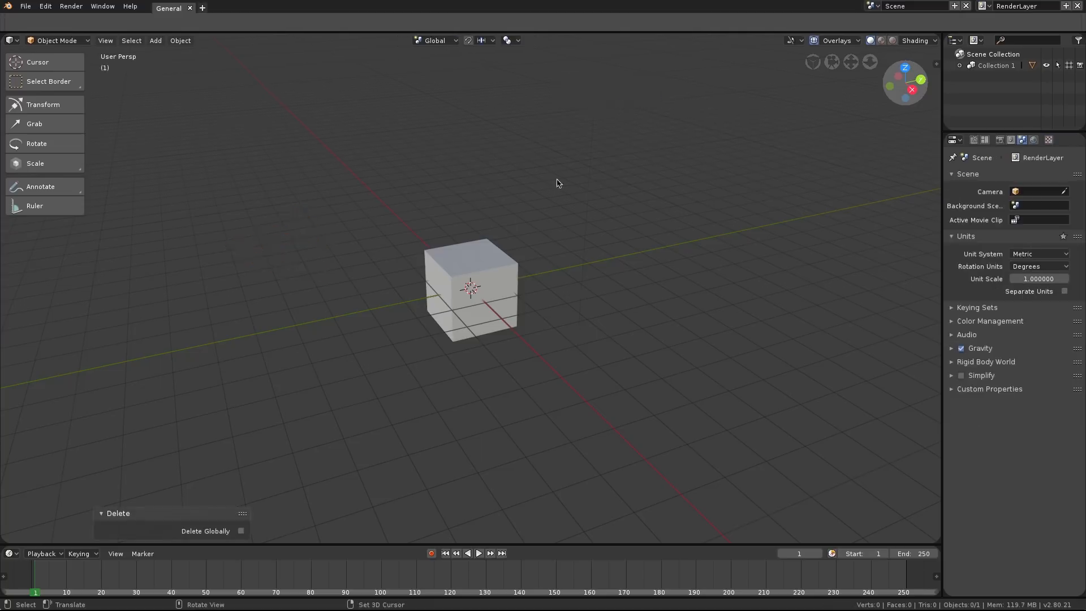
Select the cube and enter Edit Mode.
{"action": "middle_click_drag", "start_coordinate": [540, 175], "coordinate": [519, 237], "text": "ctrl"}
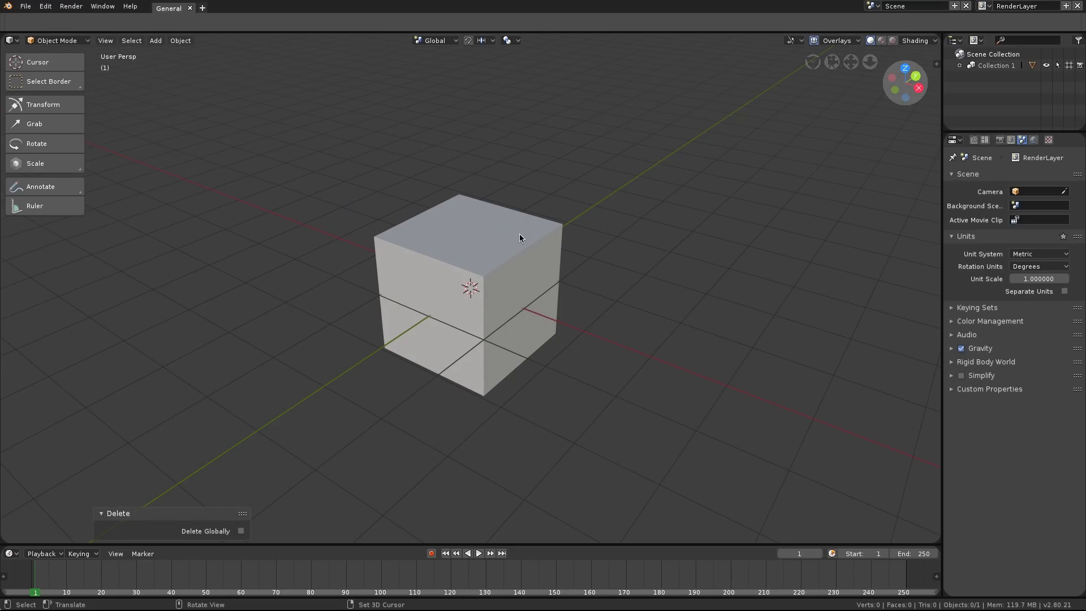
{"action": "left_click", "coordinate": [520, 234]}
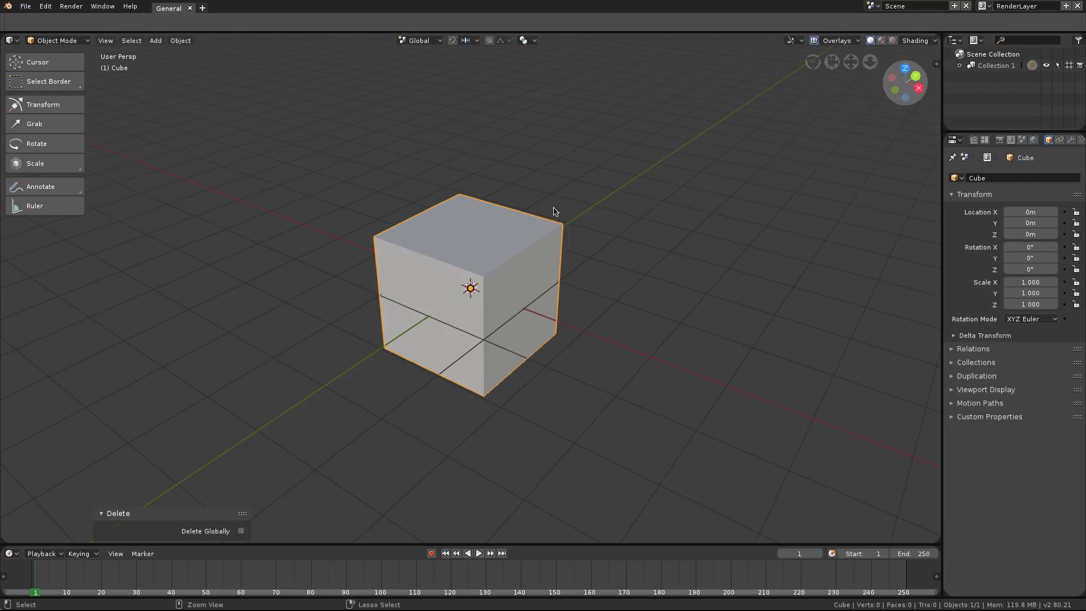
{"action": "mouse_move", "coordinate": [555, 211]}
{"action": "middle_mouse_down"}
{"action": "mouse_move", "coordinate": [580, 196]}
{"action": "mouse_move", "coordinate": [538, 222]}
{"action": "middle_mouse_up"}
{"action": "key", "text": "Tab"}
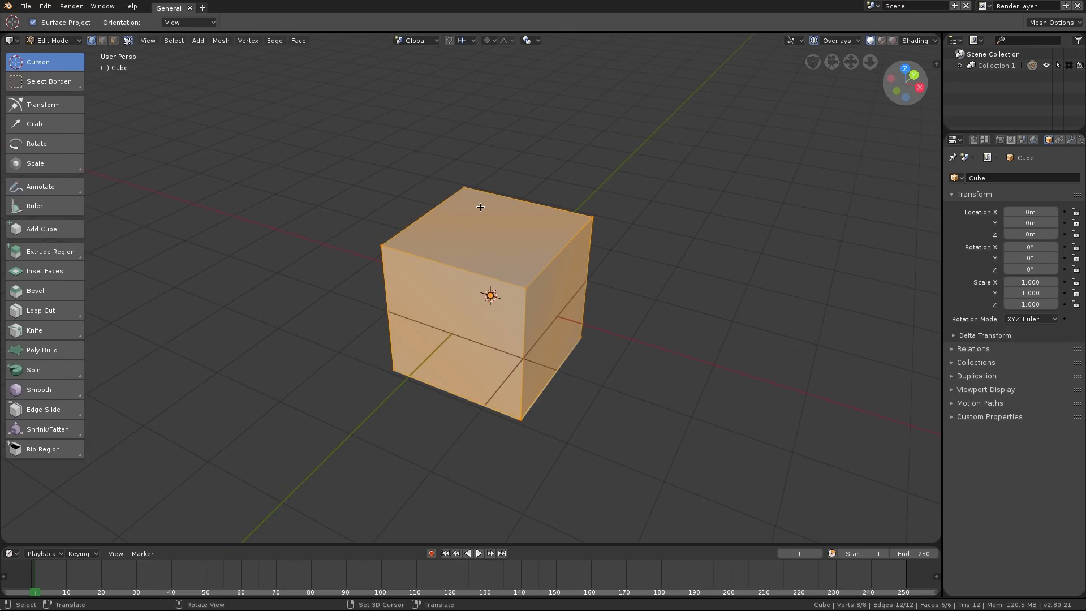
Cycle the mesh selection through edge and face modes and return to vertex selection.
{"action": "left_click", "coordinate": [102, 40], "text": "shift"}
{"action": "left_click", "coordinate": [113, 40], "text": "shift"}
{"action": "key", "text": "3"}
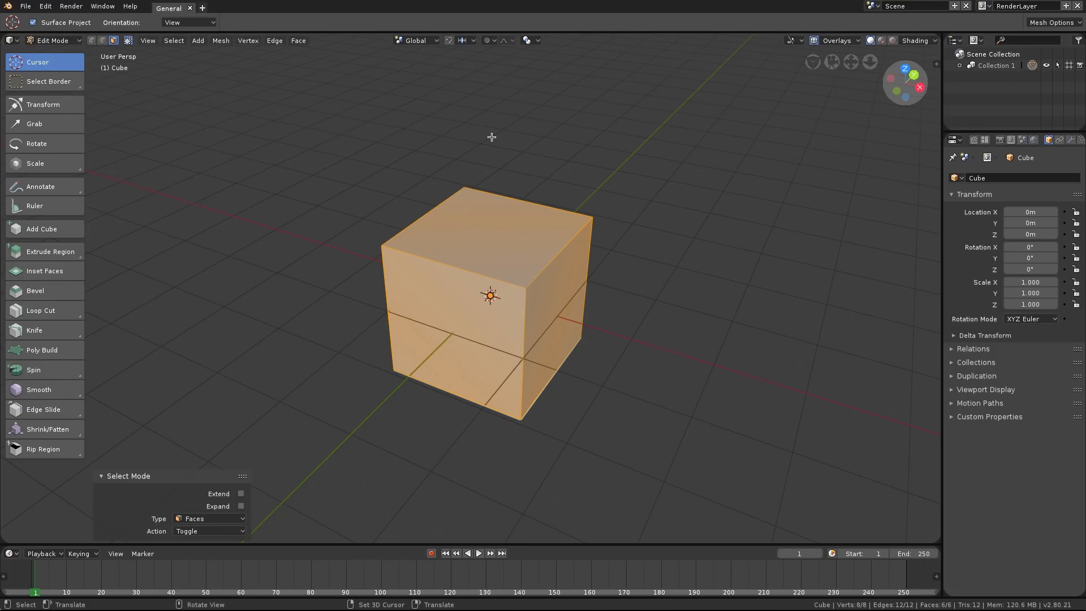
{"action": "key", "text": "2"}
{"action": "key", "text": "3"}
{"action": "key", "text": "1"}
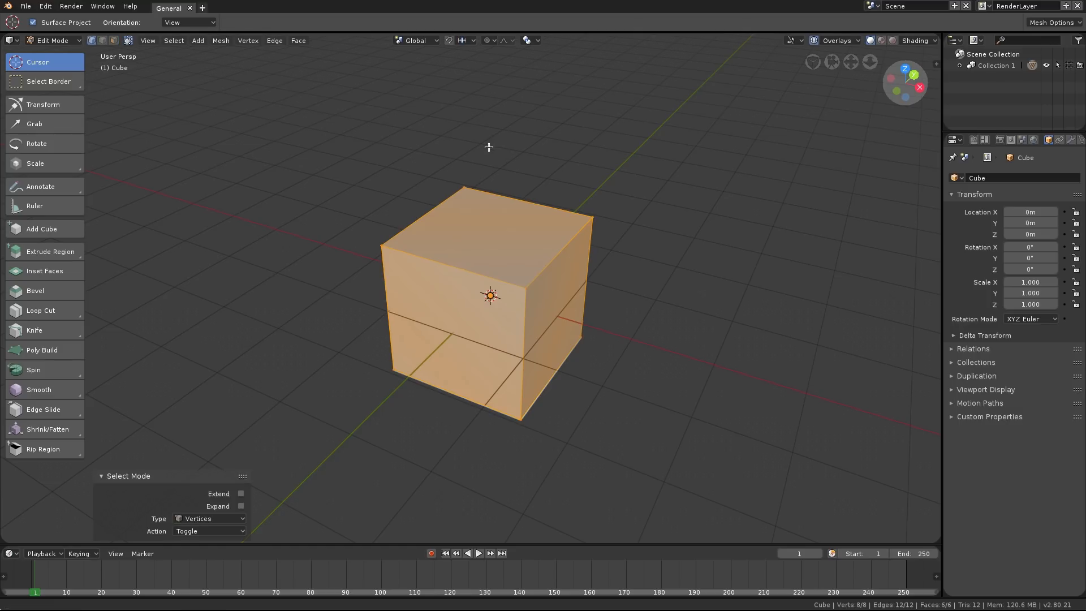
Merge all the cube's vertices at their center and move the resulting vertex about 73.6 cm along X.
{"action": "scroll", "coordinate": [487, 150], "scroll_direction": "up", "scroll_amount": 2}
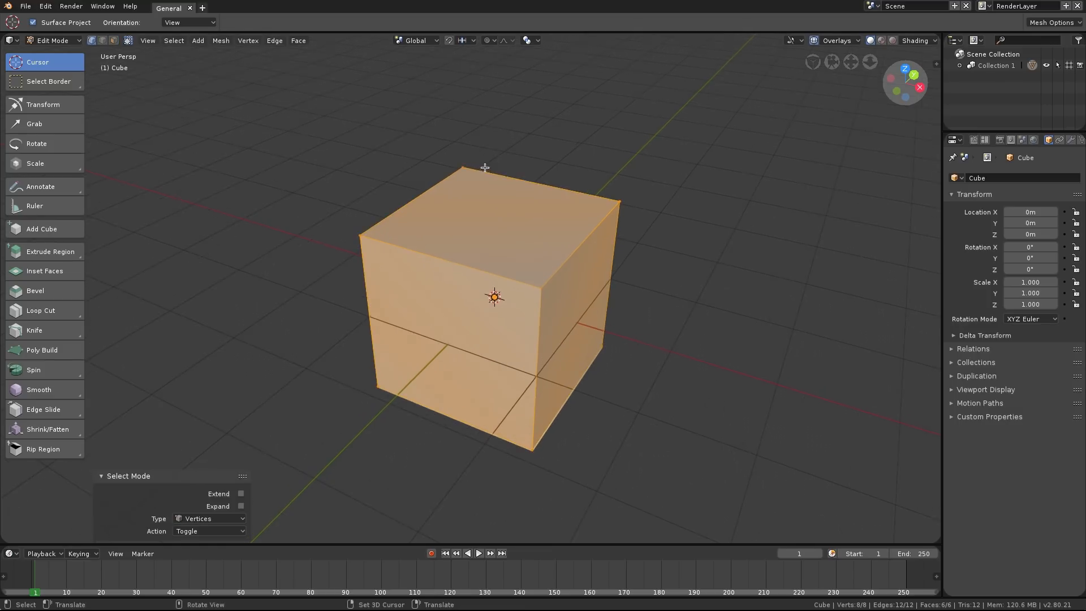
{"action": "key", "text": "alt+m"}
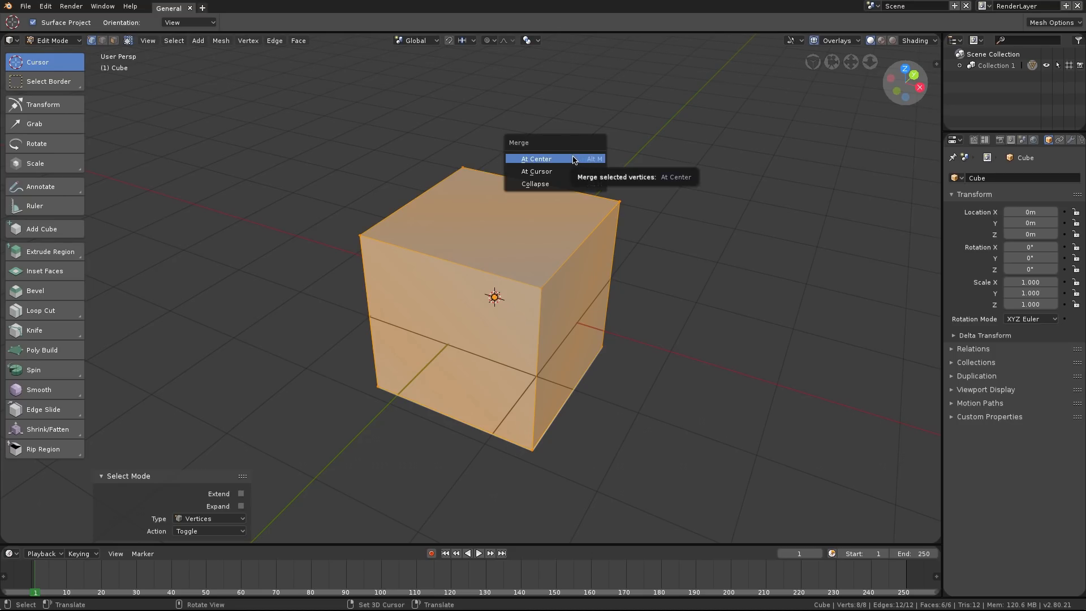
{"action": "left_click", "coordinate": [573, 157]}
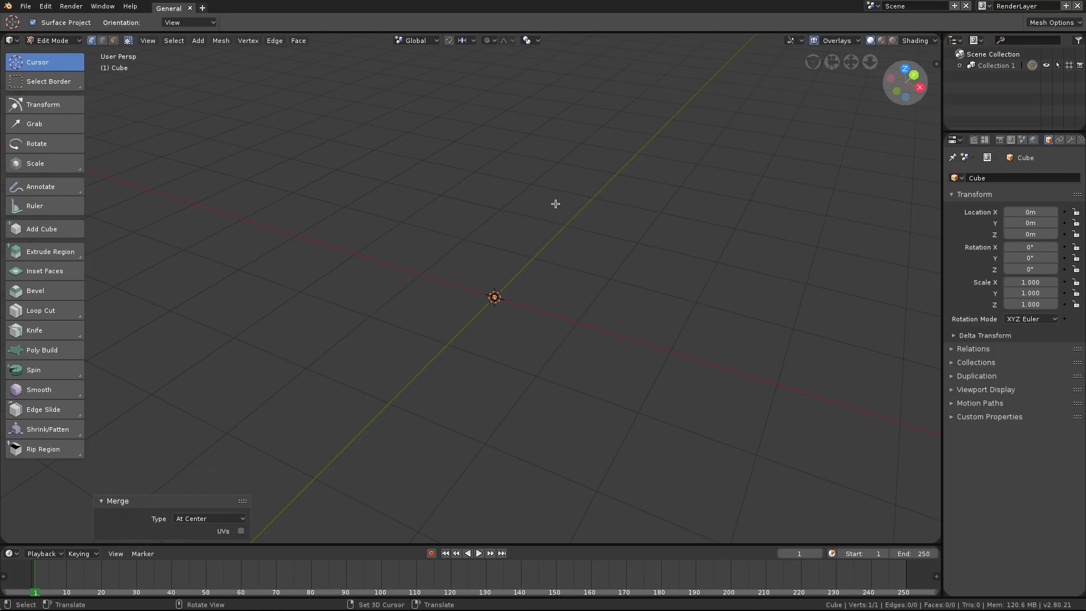
{"action": "key", "text": "g"}
{"action": "key", "text": "x"}
{"action": "left_click", "coordinate": [619, 208]}
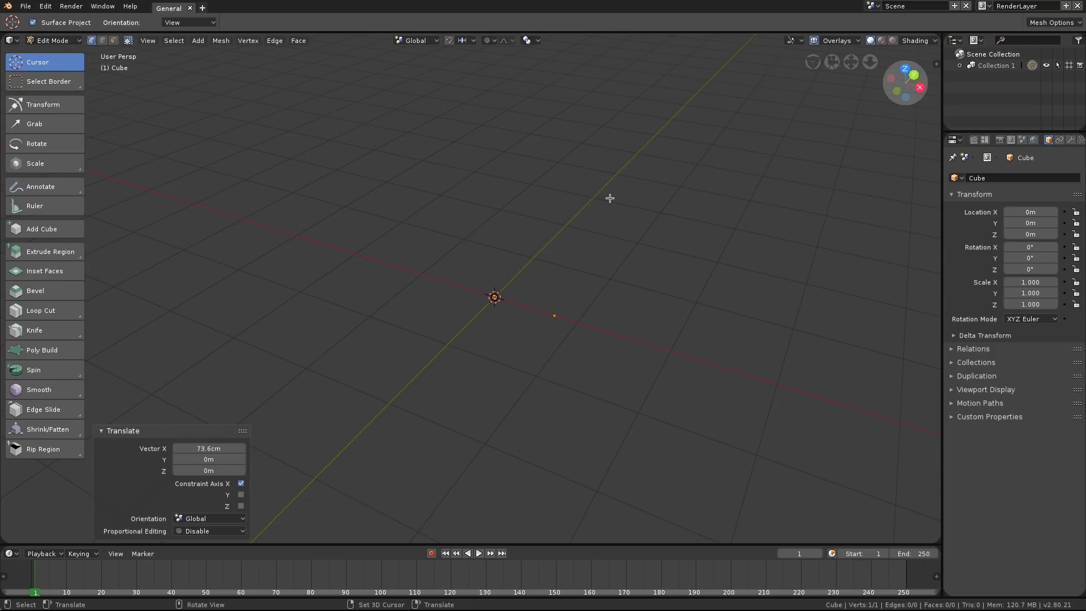
Compare the front, side and top orthographic views of the vertex, finishing in front view.
{"action": "key", "text": "KP_1"}
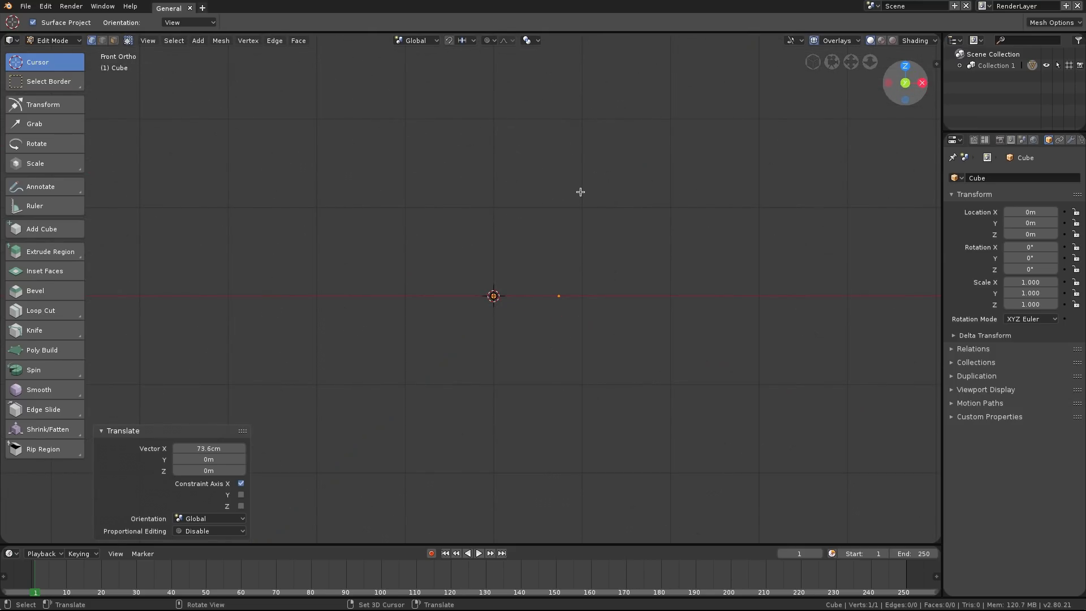
{"action": "middle_click_drag", "start_coordinate": [579, 194], "coordinate": [574, 228], "text": "ctrl"}
{"action": "middle_click_drag", "start_coordinate": [615, 196], "coordinate": [596, 223], "text": "shift"}
{"action": "middle_click_drag", "start_coordinate": [609, 203], "coordinate": [542, 179]}
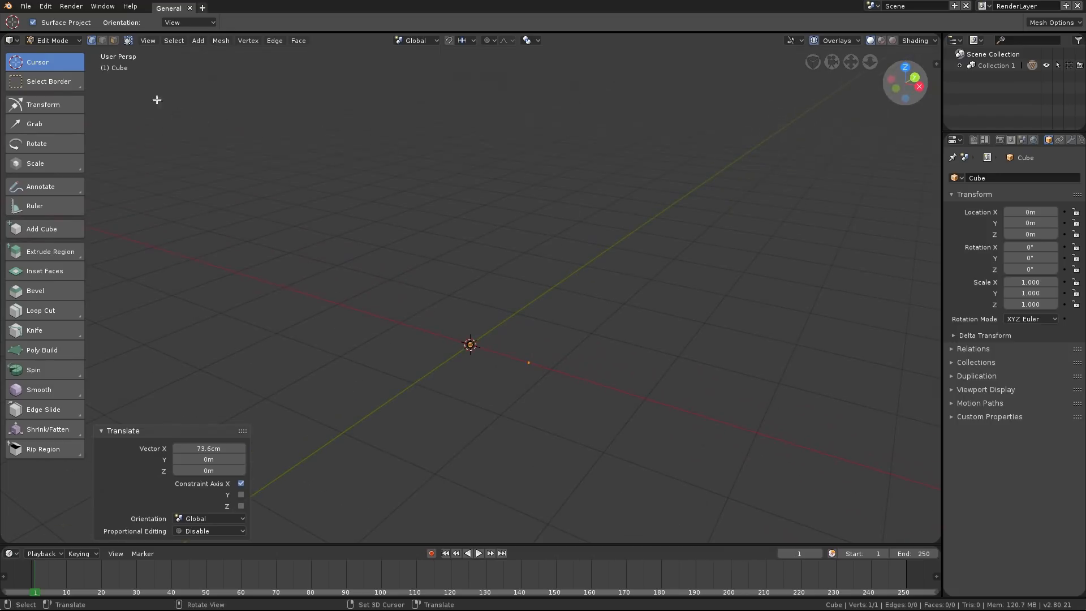
{"action": "key", "text": "KP_1"}
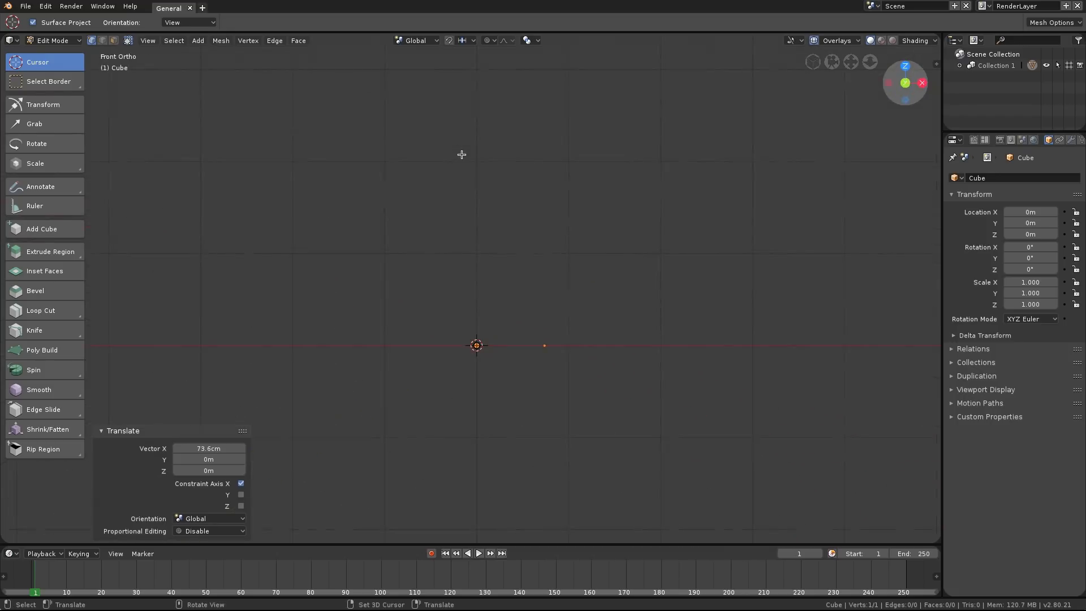
{"action": "key", "text": "KP_3"}
{"action": "key", "text": "KP_7"}
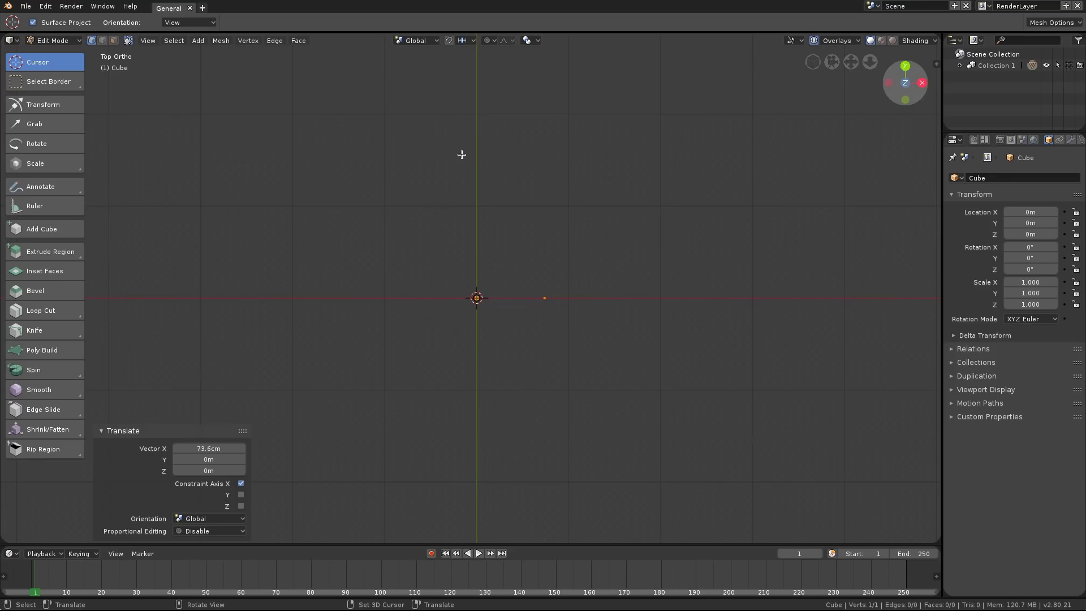
{"action": "key", "text": "KP_1"}
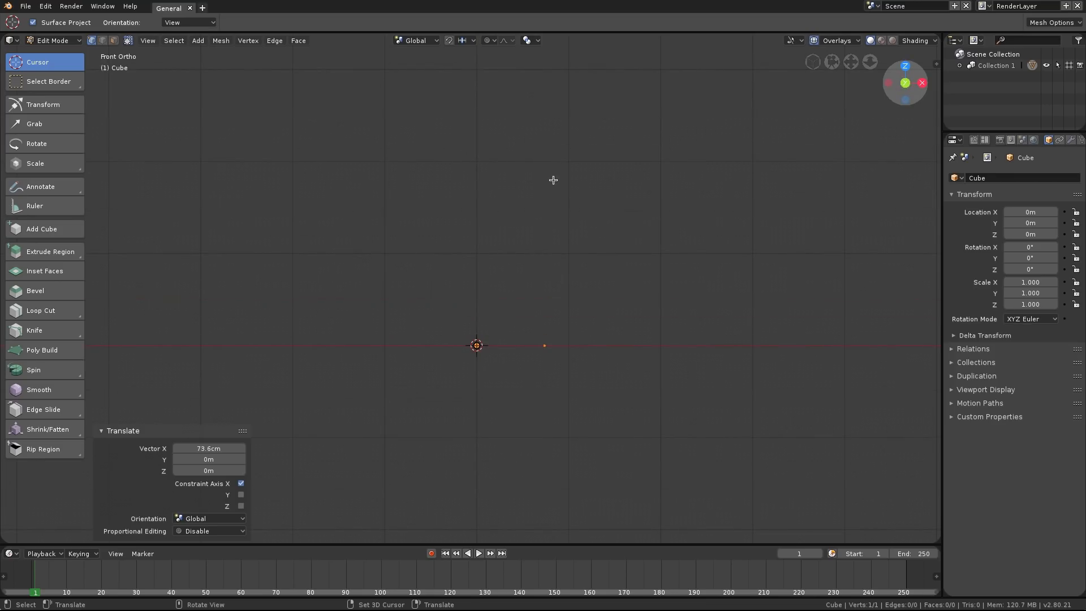
{"action": "middle_click_drag", "start_coordinate": [554, 180], "coordinate": [553, 202], "text": "ctrl"}
{"action": "middle_click_drag", "start_coordinate": [608, 179], "coordinate": [606, 194], "text": "ctrl"}
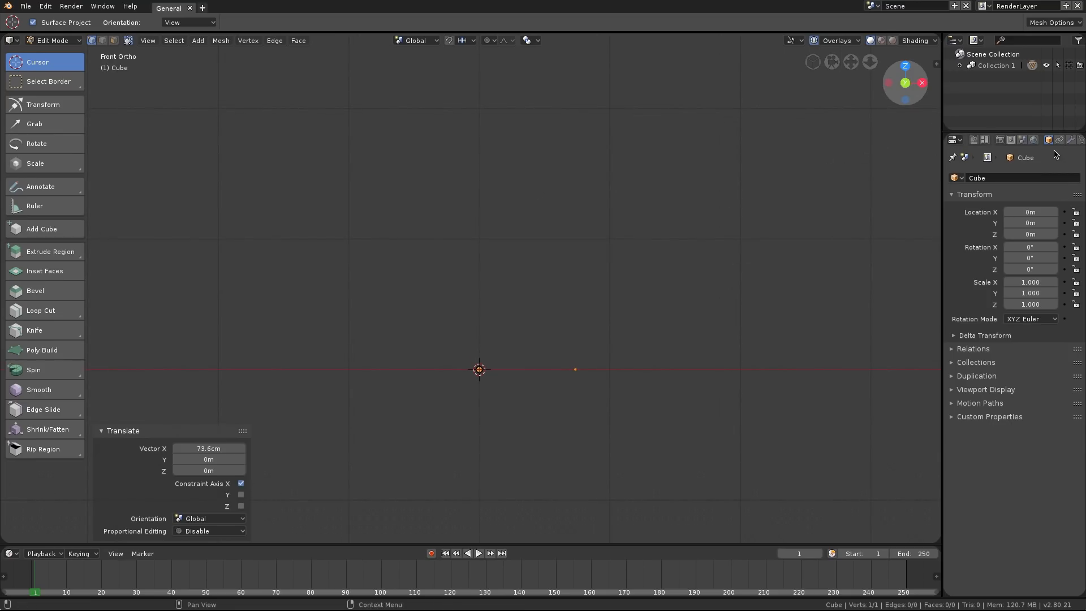
Move the vertex close to the center line, about -69.3 cm in X and 22.1 cm up in Z.
{"action": "key", "text": "g"}
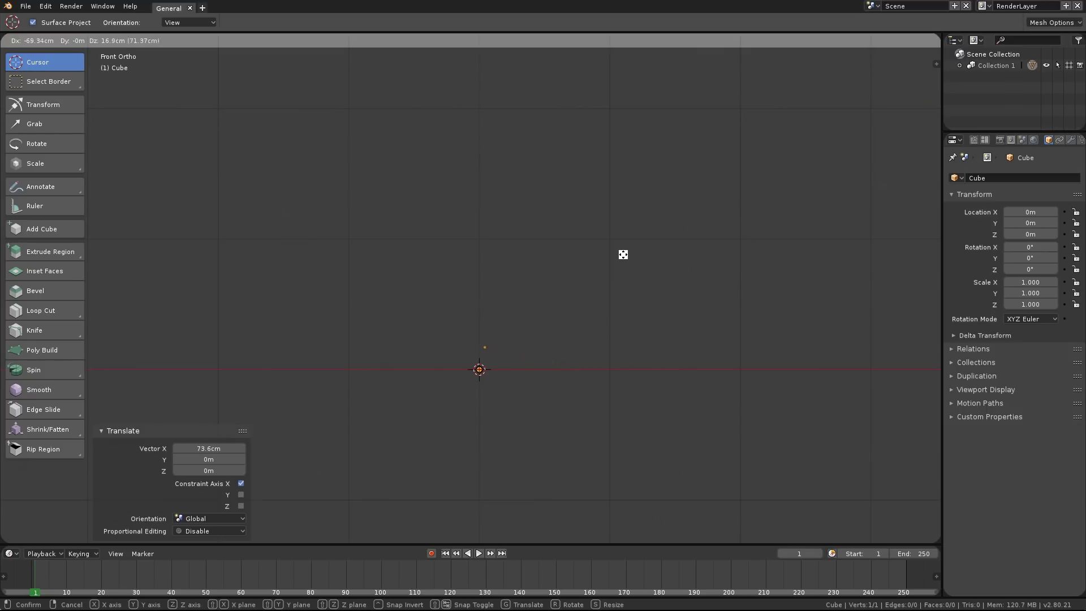
{"action": "left_click", "coordinate": [623, 251]}
{"action": "middle_click_drag", "start_coordinate": [507, 310], "coordinate": [537, 224], "text": "ctrl"}
{"action": "middle_click_drag", "start_coordinate": [539, 221], "coordinate": [504, 288], "text": "shift"}
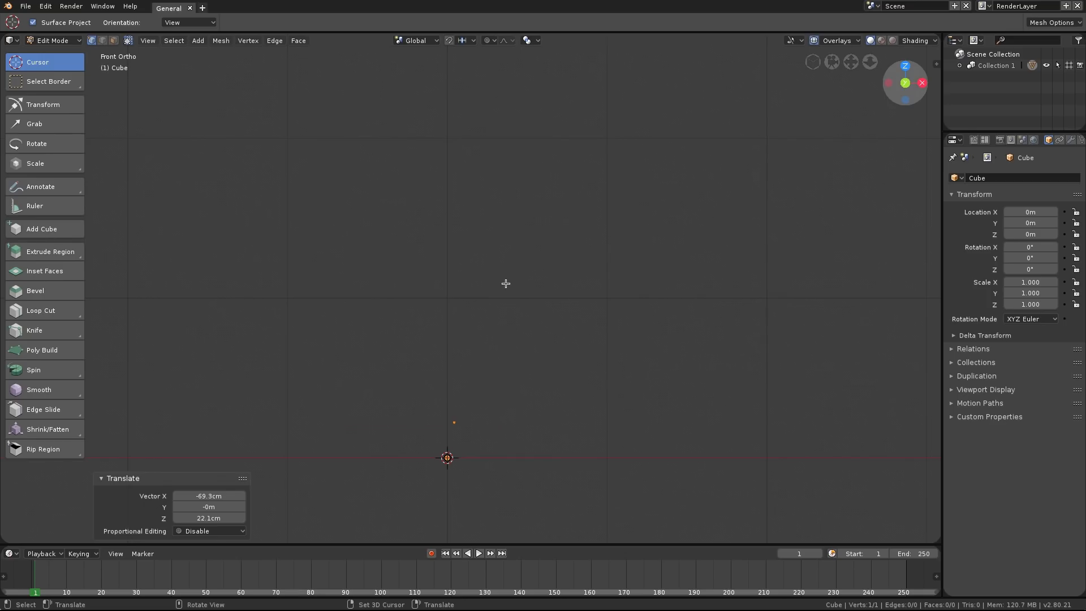
Add a Mirror modifier on the X axis with Clipping enabled and check the mirrored vertex in Object Mode.
{"action": "left_click", "coordinate": [1071, 139]}
{"action": "left_click", "coordinate": [994, 179]}
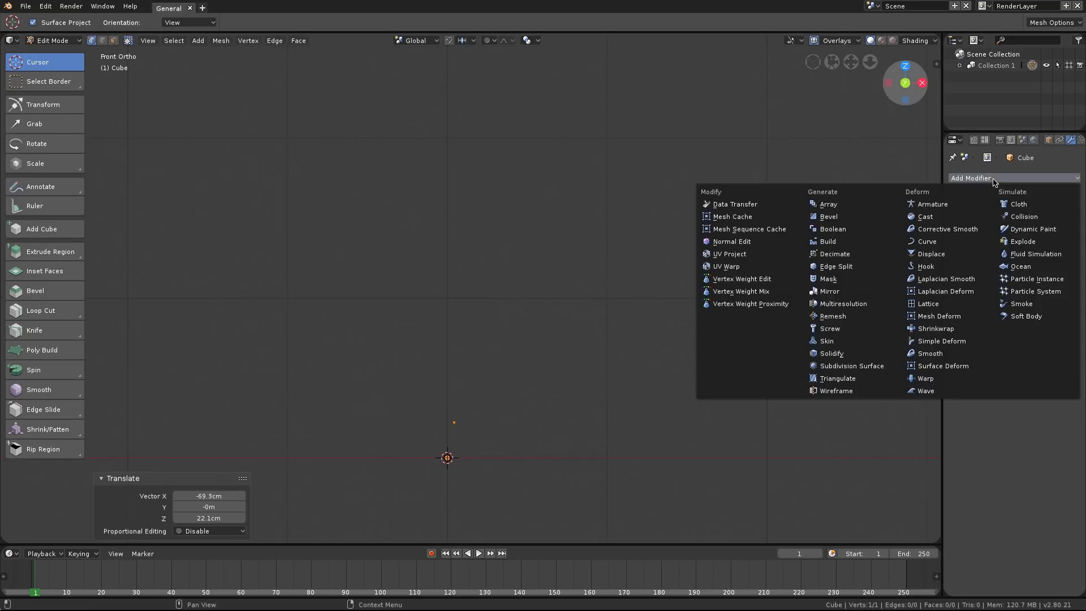
{"action": "left_click", "coordinate": [829, 291]}
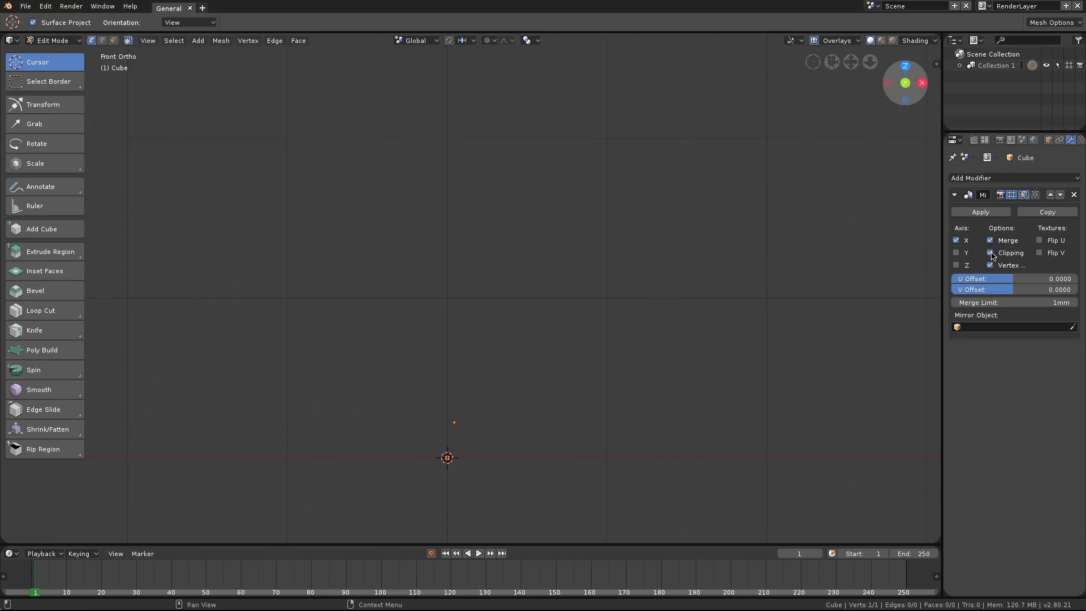
{"action": "mouse_move", "coordinate": [538, 363]}
{"action": "middle_mouse_down", "text": "shift"}
{"action": "mouse_move", "coordinate": [536, 342]}
{"action": "mouse_move", "coordinate": [531, 350]}
{"action": "middle_mouse_up", "text": "shift"}
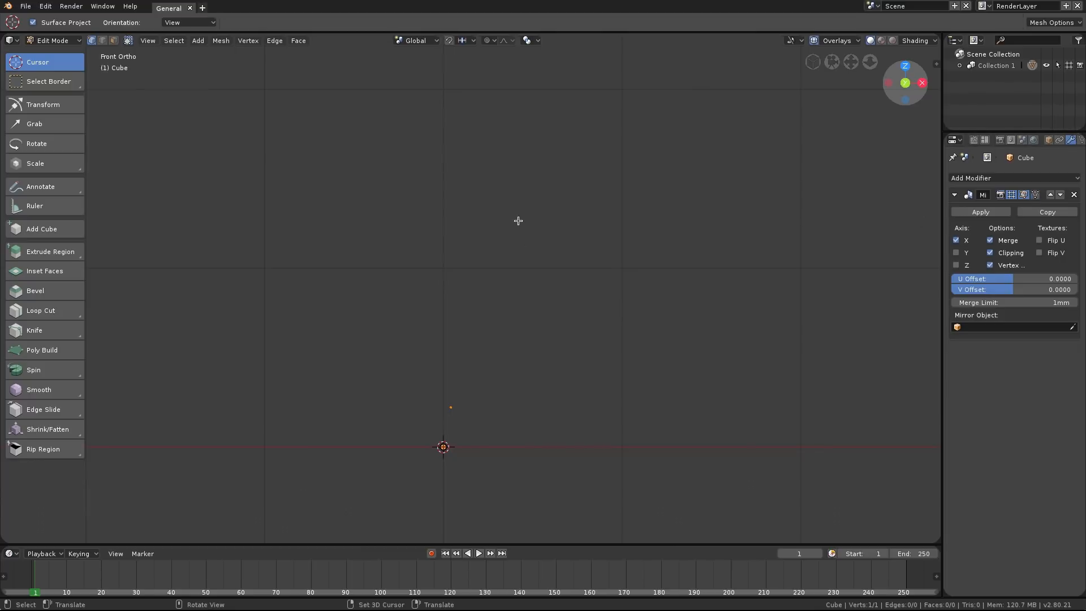
{"action": "key", "text": "Tab"}
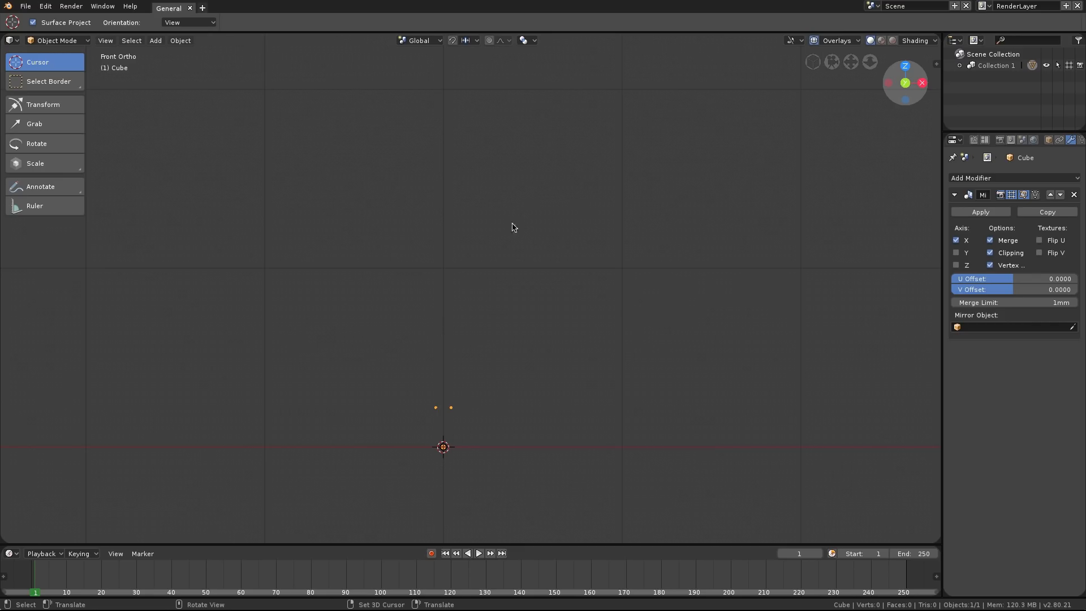
{"action": "key", "text": "Tab"}
Move the vertex about -8.23 cm along X so it clips onto the mirror center line.
{"action": "key", "text": "g"}
{"action": "key", "text": "x"}
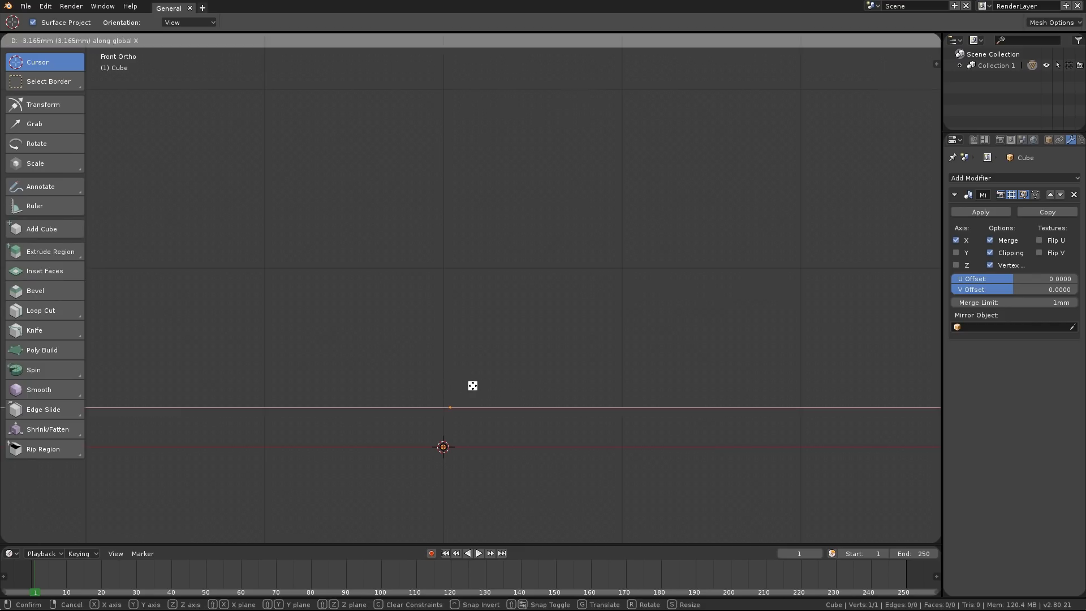
{"action": "left_click", "coordinate": [461, 384]}
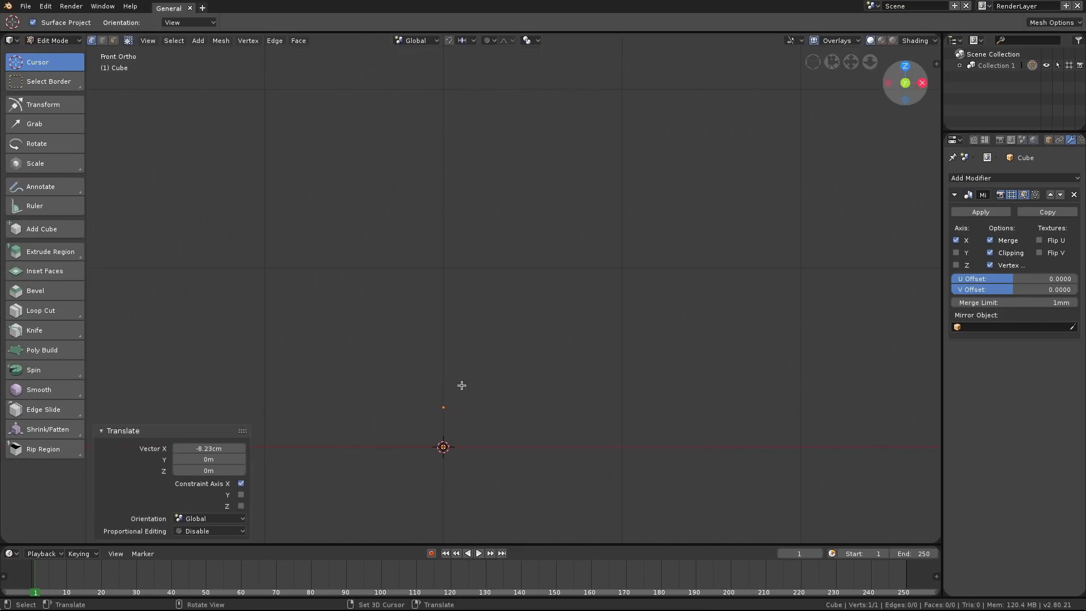
Extrude three vertices up and outward from the center-line vertex, finally shifting the last one about -1.21 cm in X and 1.21 cm in Z.
{"action": "right_click", "coordinate": [510, 360], "text": "ctrl"}
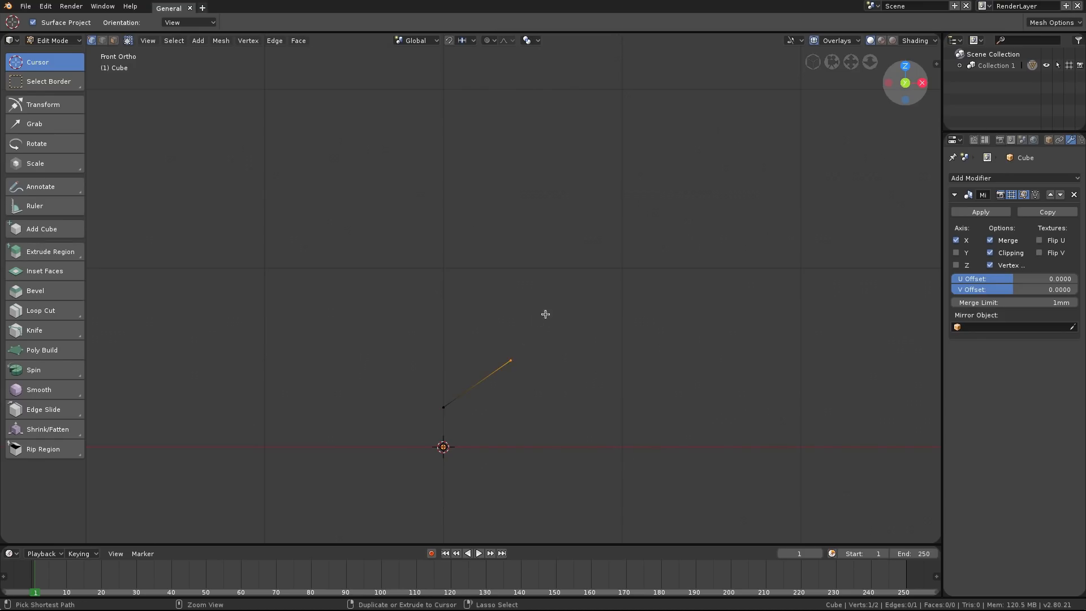
{"action": "right_click", "coordinate": [565, 292], "text": "ctrl"}
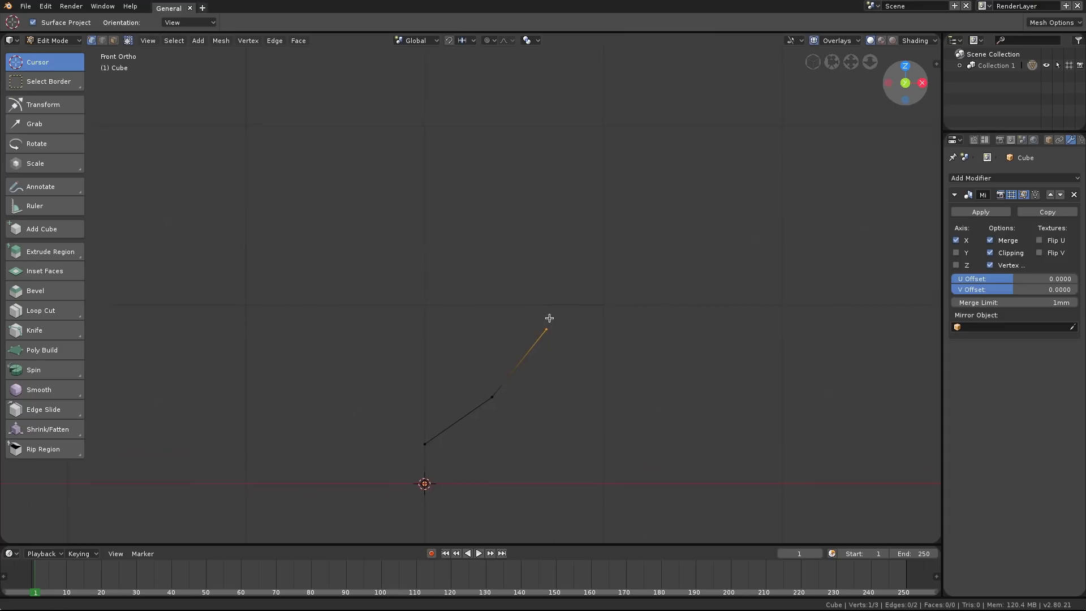
{"action": "right_click", "coordinate": [571, 265], "text": "ctrl"}
{"action": "key", "text": "g"}
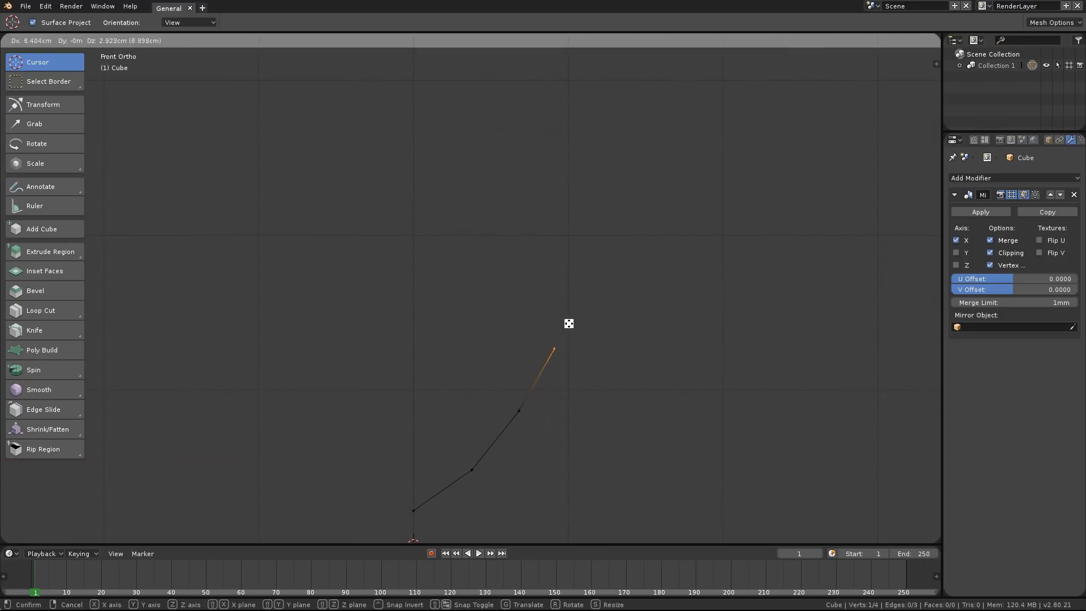
{"action": "left_click", "coordinate": [568, 324]}
{"action": "scroll", "coordinate": [564, 315], "scroll_direction": "down", "scroll_amount": 1}
{"action": "middle_click_drag", "start_coordinate": [555, 298], "coordinate": [543, 346], "text": "shift"}
{"action": "key", "text": "g"}
{"action": "left_click", "coordinate": [530, 338]}
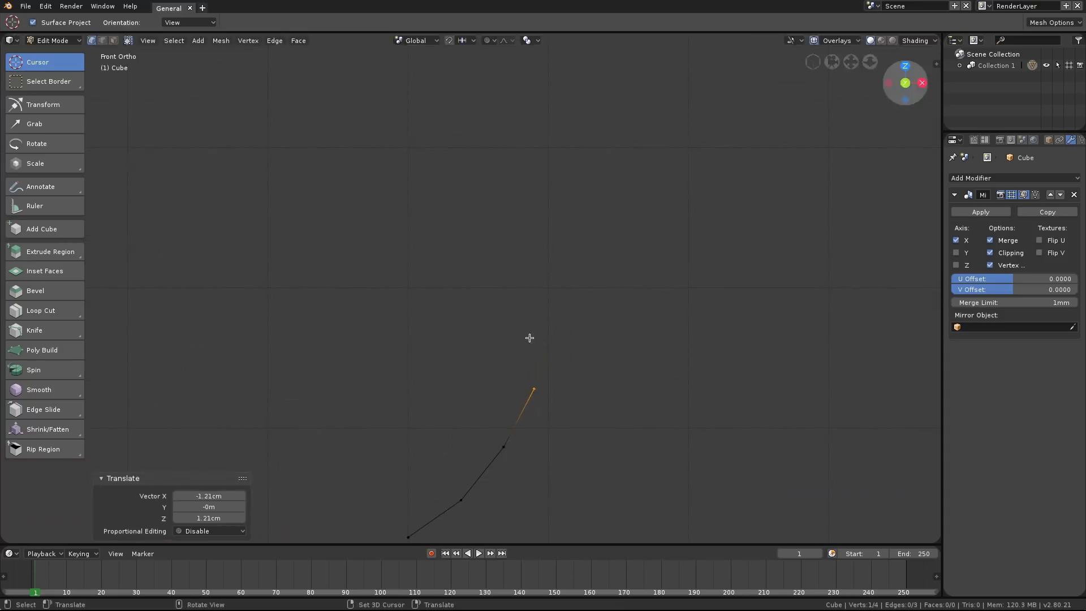
Extrude two vertices inward and up for the shield's waist, then lower the first one 7.66 cm along Z.
{"action": "middle_click_drag", "start_coordinate": [433, 429], "coordinate": [428, 396], "text": "shift"}
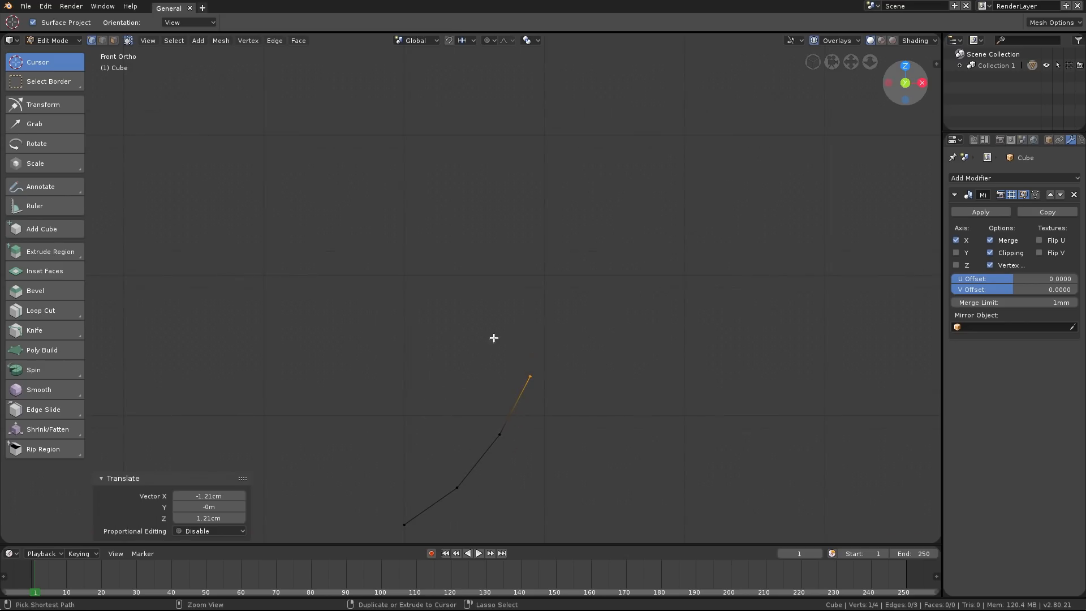
{"action": "right_click", "coordinate": [506, 294], "text": "ctrl"}
{"action": "right_click", "coordinate": [506, 256], "text": "ctrl"}
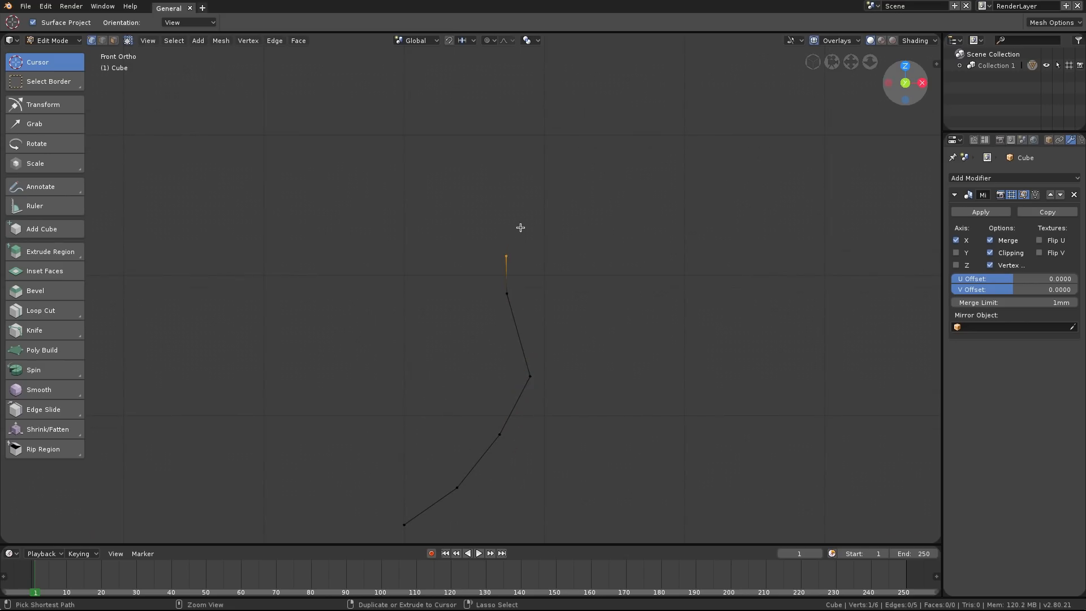
{"action": "left_click", "coordinate": [508, 287]}
{"action": "key", "text": "g"}
{"action": "key", "text": "z"}
{"action": "left_click", "coordinate": [513, 318]}
Extrude four more vertices from the waist's top end, flaring out to the shoulder corner and rising along the side.
{"action": "left_click", "coordinate": [507, 254]}
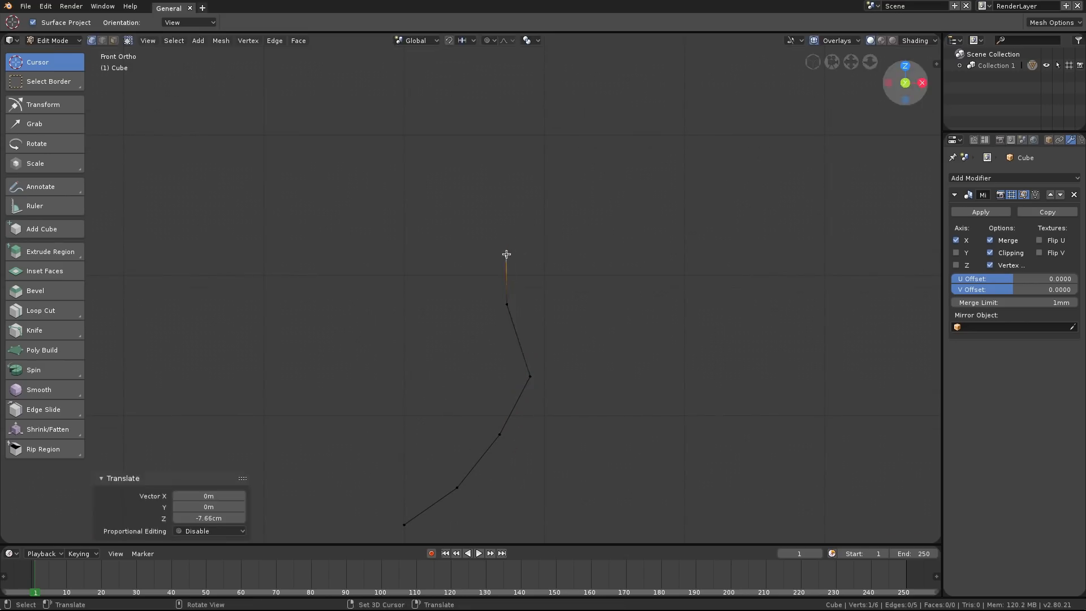
{"action": "right_click", "coordinate": [534, 218], "text": "ctrl"}
{"action": "middle_click_drag", "start_coordinate": [579, 211], "coordinate": [574, 286], "text": "shift"}
{"action": "right_click", "coordinate": [582, 206], "text": "ctrl"}
{"action": "right_click", "coordinate": [569, 216], "text": "ctrl"}
{"action": "right_click", "coordinate": [561, 164], "text": "ctrl"}
Lower the two uppermost side vertices together, then fine-position the lower one by about 1.21 cm in X and -4.03 mm in Z.
{"action": "middle_click_drag", "start_coordinate": [574, 192], "coordinate": [573, 196], "text": "shift"}
{"action": "left_click", "coordinate": [575, 215], "text": "shift"}
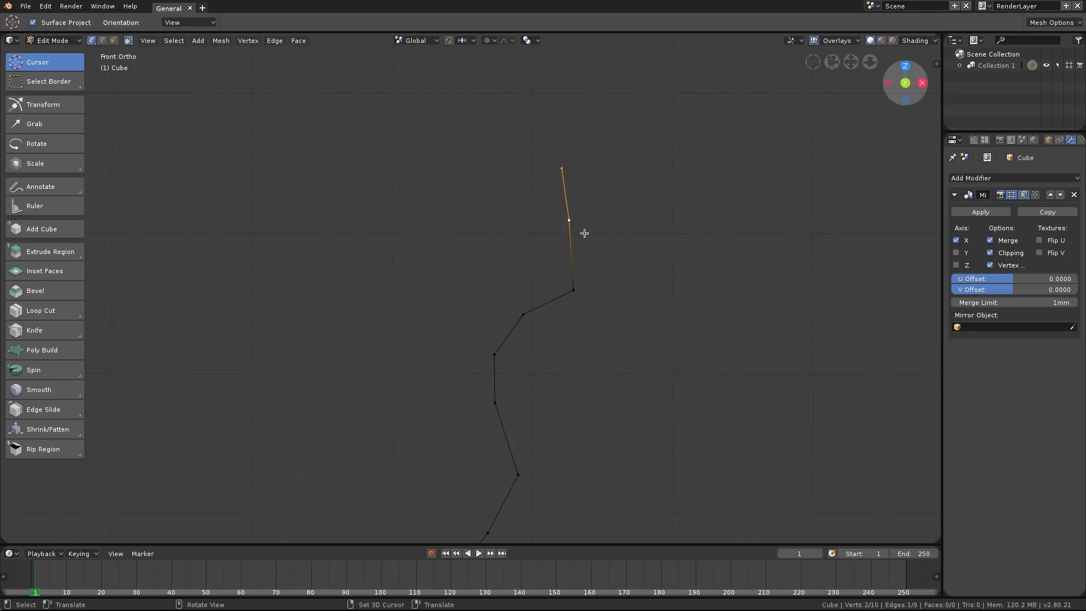
{"action": "key", "text": "g"}
{"action": "left_click", "coordinate": [584, 261]}
{"action": "left_click", "coordinate": [574, 232]}
{"action": "key", "text": "g"}
{"action": "left_click", "coordinate": [579, 232]}
{"action": "left_click", "coordinate": [565, 191]}
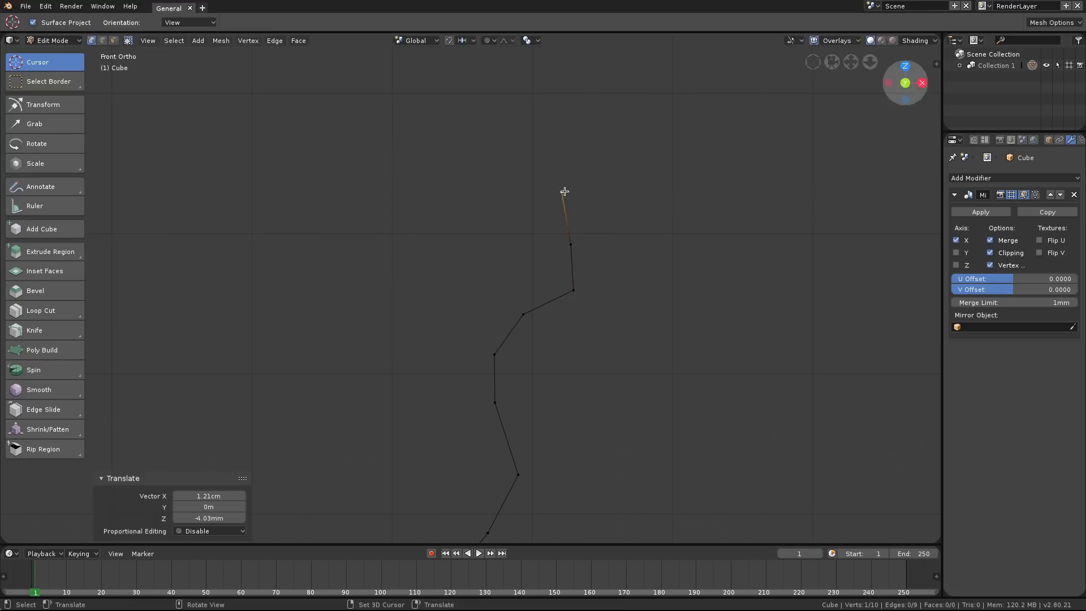
{"action": "key", "text": "g"}
{"action": "left_click", "coordinate": [565, 191]}
Extrude three vertices inward along the shield's top and move the last one -22.2 cm along X onto the mirror center line.
{"action": "right_click", "coordinate": [498, 158], "text": "ctrl"}
{"action": "right_click", "coordinate": [438, 139], "text": "ctrl"}
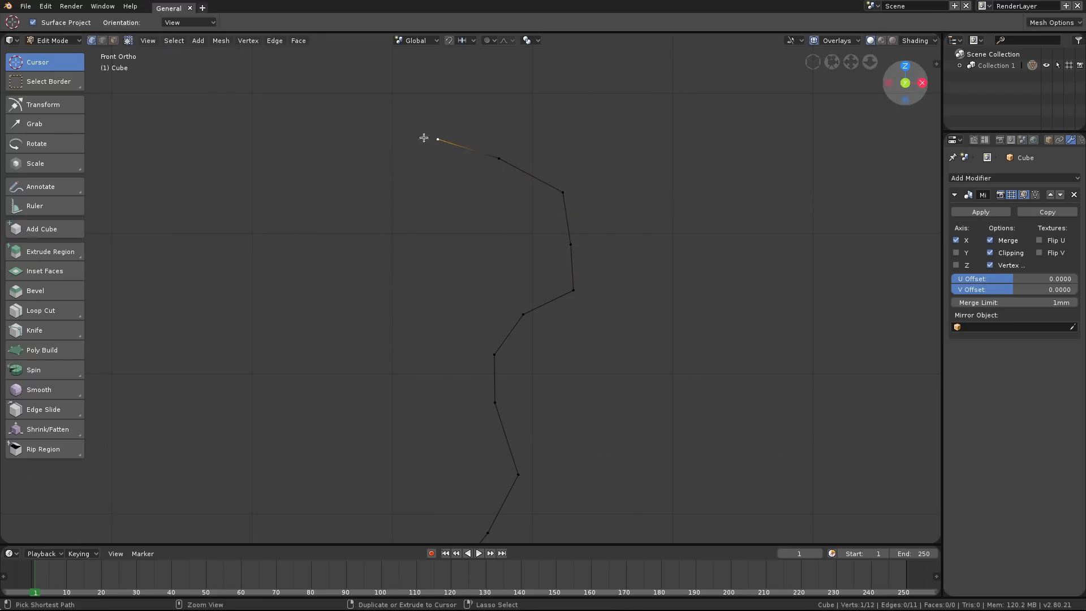
{"action": "right_click", "coordinate": [393, 131], "text": "ctrl"}
{"action": "key", "text": "g"}
{"action": "key", "text": "x"}
{"action": "left_click", "coordinate": [464, 135]}
Raise the top center-line vertex along Z and shift the two neighbouring arch vertices outward and up.
{"action": "left_click", "coordinate": [462, 136]}
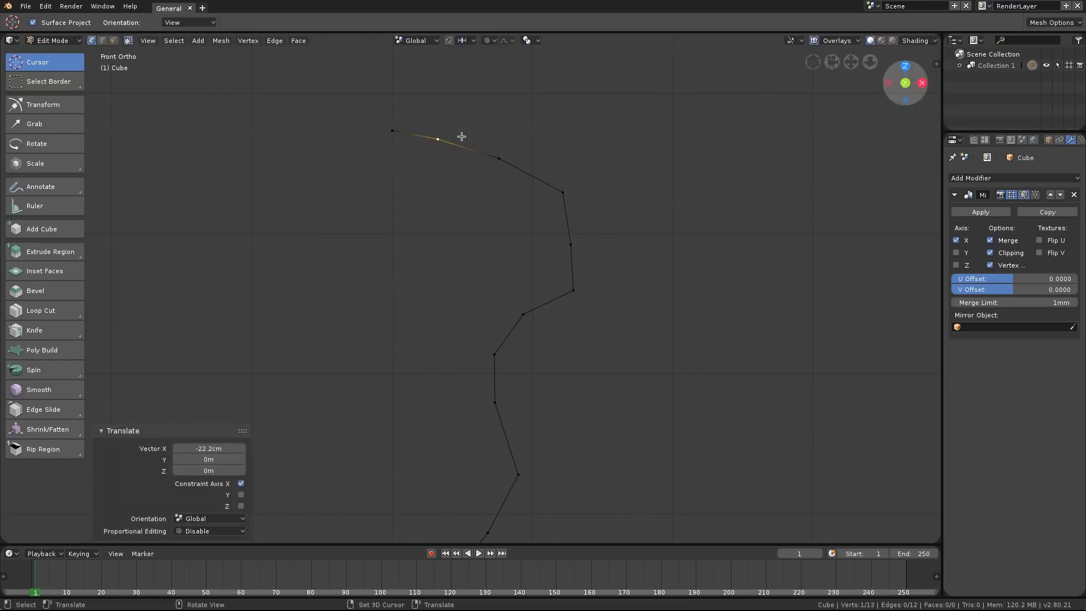
{"action": "left_click", "coordinate": [394, 124]}
{"action": "key", "text": "g"}
{"action": "key", "text": "z"}
{"action": "left_click", "coordinate": [460, 118]}
{"action": "left_click", "coordinate": [446, 137]}
{"action": "key", "text": "g"}
{"action": "left_click", "coordinate": [540, 155]}
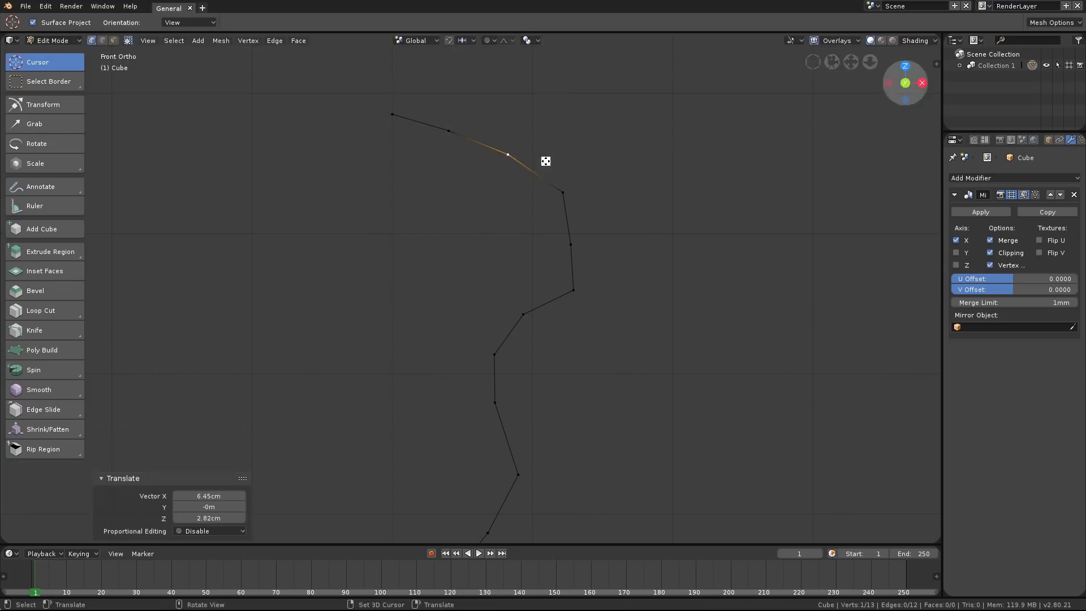
Smooth the arch by nudging its two intermediate vertices, finally moving the inner one about 1.42 cm in X and 4.74 mm in Z.
{"action": "key", "text": "g"}
{"action": "left_click", "coordinate": [533, 163]}
{"action": "left_click", "coordinate": [448, 130]}
{"action": "left_click", "coordinate": [523, 151]}
{"action": "key", "text": "g"}
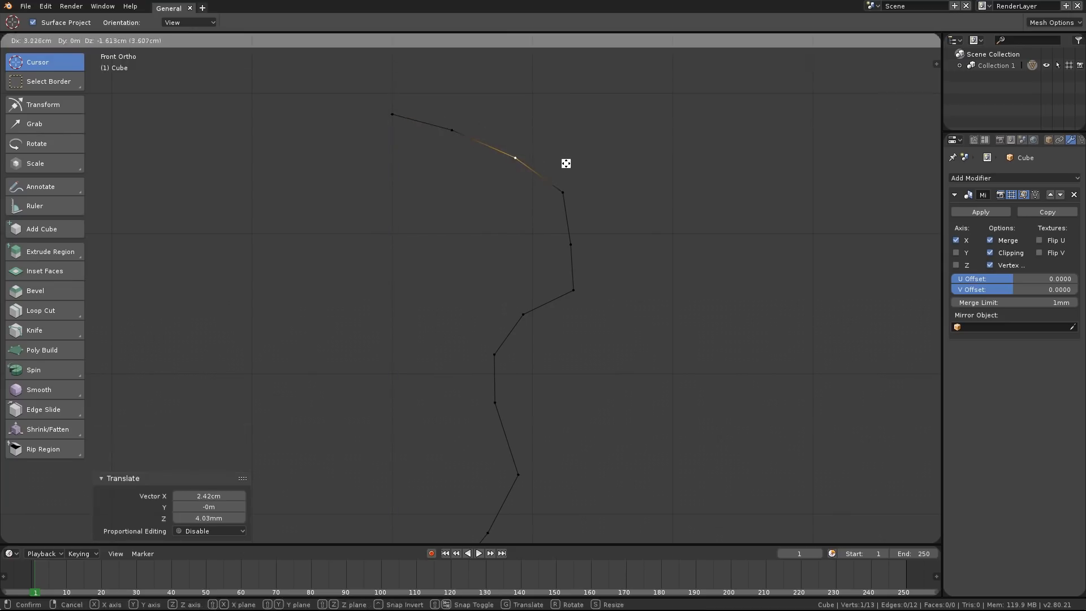
{"action": "left_click", "coordinate": [565, 164]}
{"action": "left_click", "coordinate": [455, 151]}
{"action": "middle_click_drag", "start_coordinate": [574, 199], "coordinate": [548, 196], "text": "ctrl"}
{"action": "key", "text": "g"}
{"action": "left_click", "coordinate": [491, 155]}
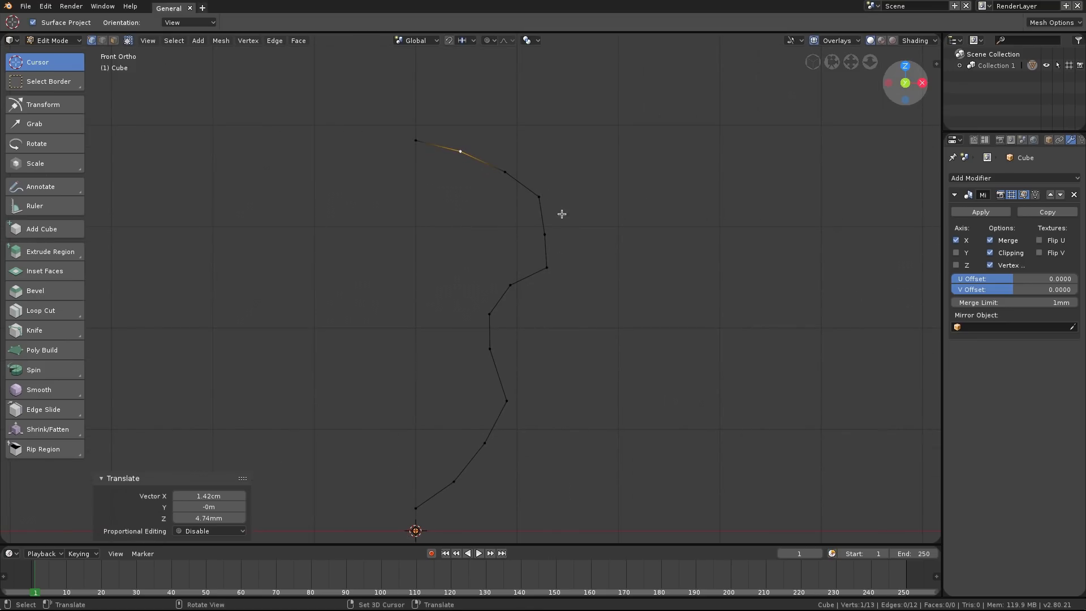
Check the full mirrored shield outline in Object Mode and return to Edit Mode.
{"action": "key", "text": "Tab"}
{"action": "scroll", "coordinate": [560, 222], "scroll_direction": "down", "scroll_amount": 1}
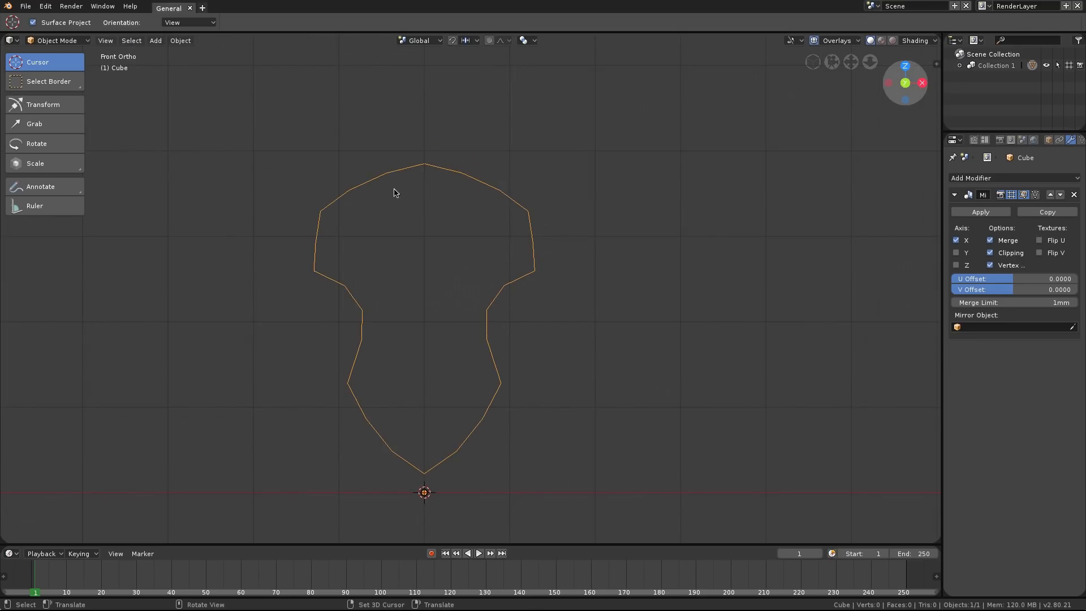
{"action": "middle_click_drag", "start_coordinate": [533, 286], "coordinate": [542, 249], "text": "ctrl"}
{"action": "middle_click_drag", "start_coordinate": [540, 227], "coordinate": [538, 247], "text": "shift"}
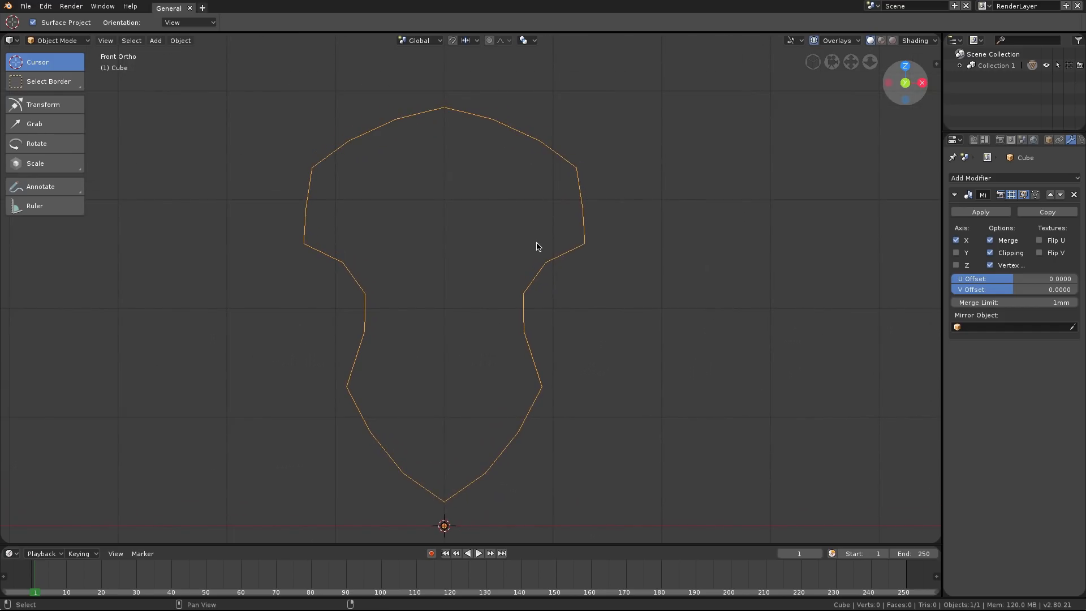
{"action": "key", "text": "Tab"}
{"action": "middle_click_drag", "start_coordinate": [514, 191], "coordinate": [490, 172], "text": "shift"}
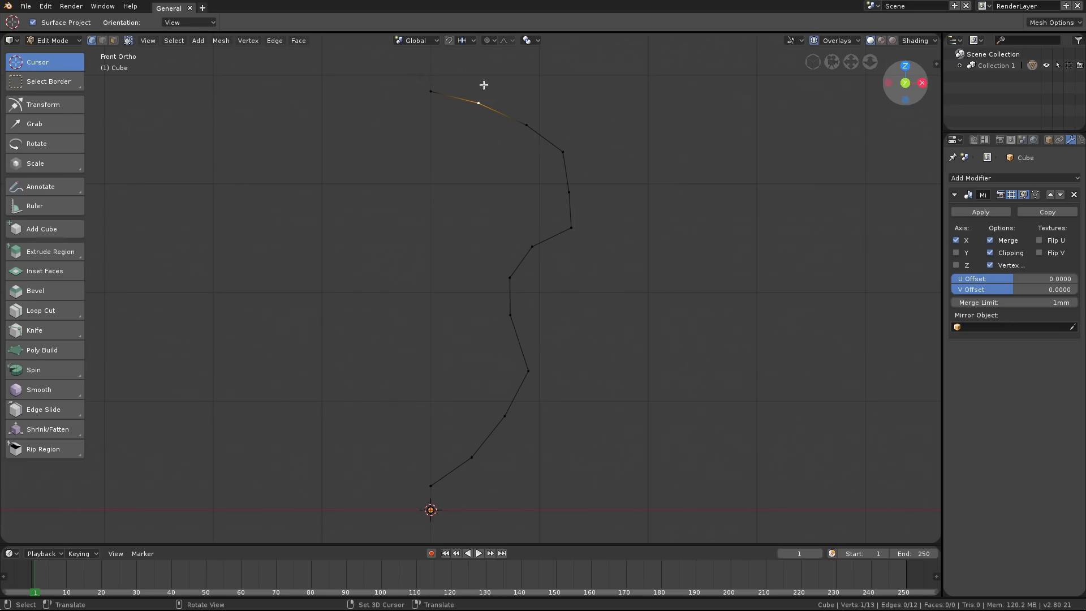
Connect the outer arch vertex to the shoulder's inner vertex with an edge, add one loop cut on it, and nudge the new vertex.
{"action": "left_click", "coordinate": [523, 122]}
{"action": "left_click", "coordinate": [535, 243], "text": "shift"}
{"action": "key", "text": "f"}
{"action": "key", "text": "ctrl+r"}
{"action": "left_click", "coordinate": [530, 187]}
{"action": "key", "text": "g"}
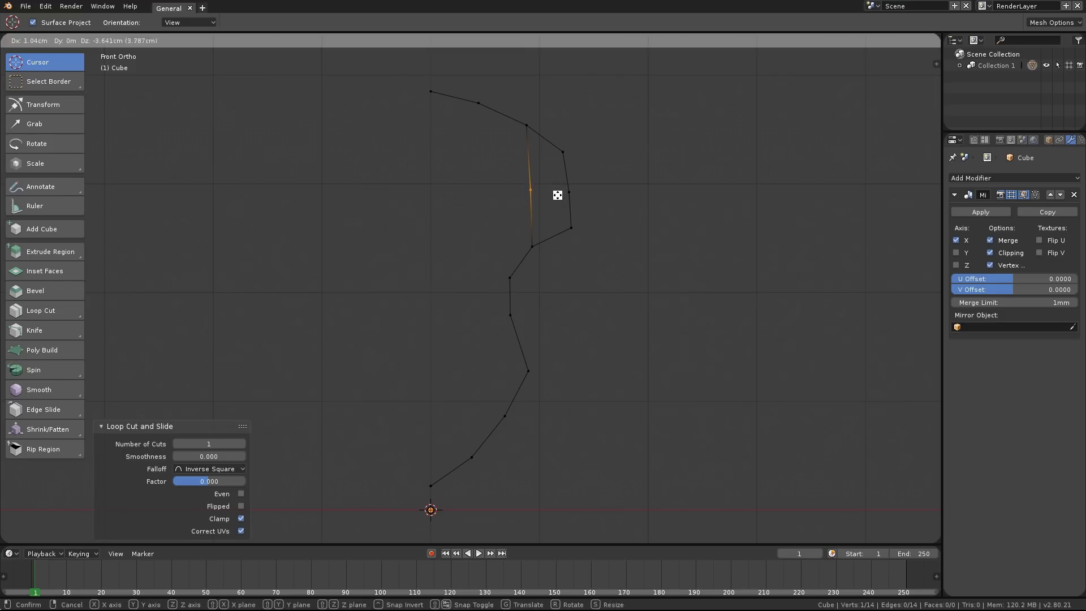
{"action": "left_click", "coordinate": [558, 194]}
Fill two quad faces between the subdivided inner edge and the shield's upper side outline.
{"action": "left_click", "coordinate": [527, 125]}
{"action": "left_click", "coordinate": [562, 152], "text": "shift"}
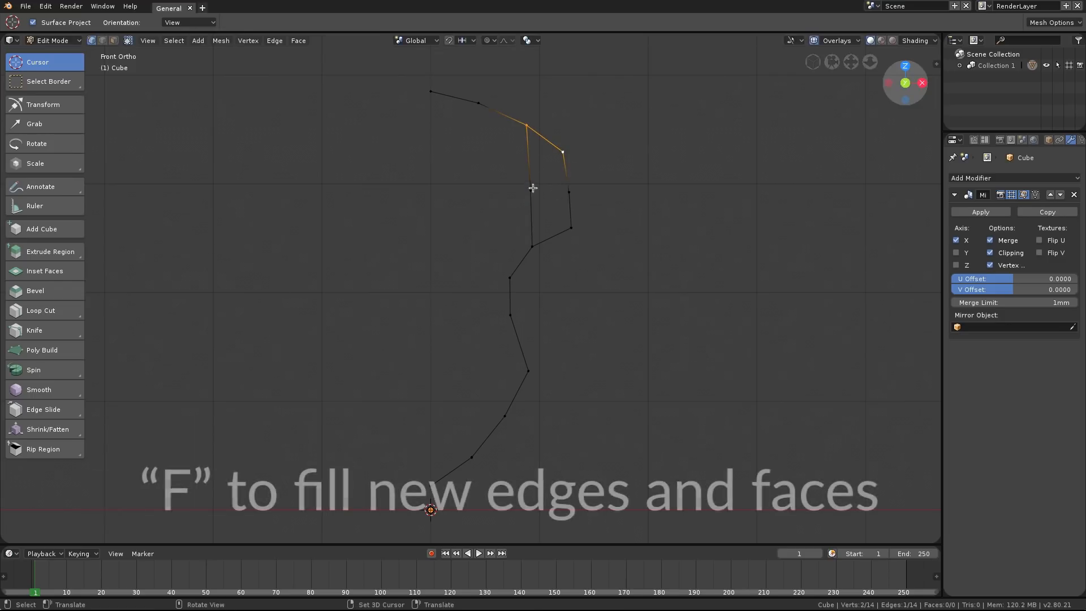
{"action": "left_click", "coordinate": [533, 187], "text": "shift"}
{"action": "left_click", "coordinate": [567, 189], "text": "shift"}
{"action": "key", "text": "f"}
{"action": "left_click", "coordinate": [567, 192]}
{"action": "left_click", "coordinate": [532, 192], "text": "shift"}
{"action": "left_click", "coordinate": [534, 242], "text": "shift"}
{"action": "left_click", "coordinate": [564, 224], "text": "shift"}
{"action": "key", "text": "f"}
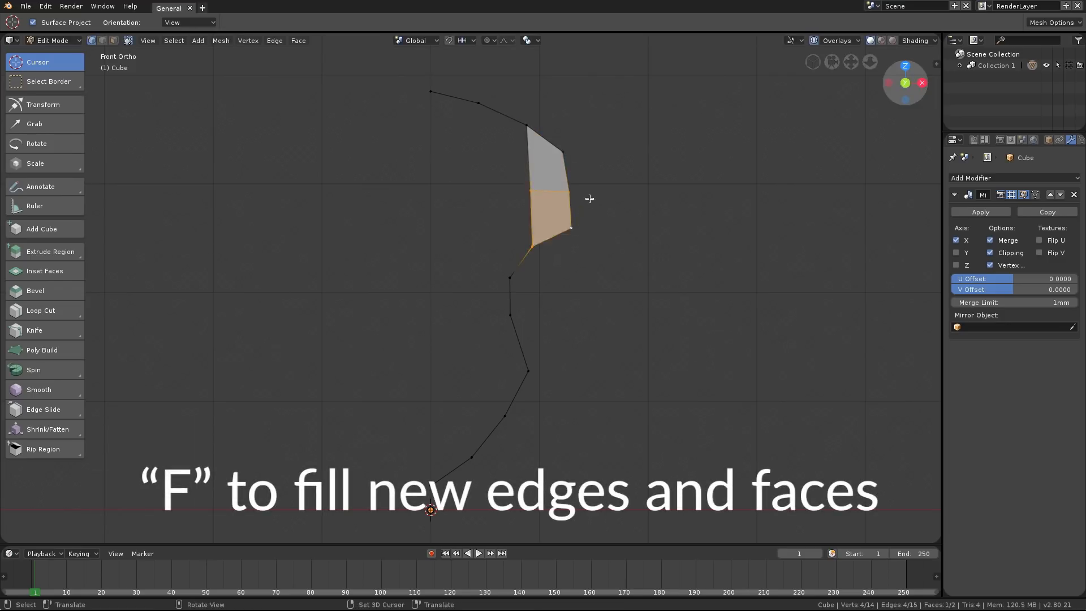
Extrude the inner edge's middle vertex about -43.2 cm in X and 9.36 cm in Z, then raise the source vertex and lift the new one 5.2 cm.
{"action": "key", "text": "a"}
{"action": "left_click", "coordinate": [525, 122]}
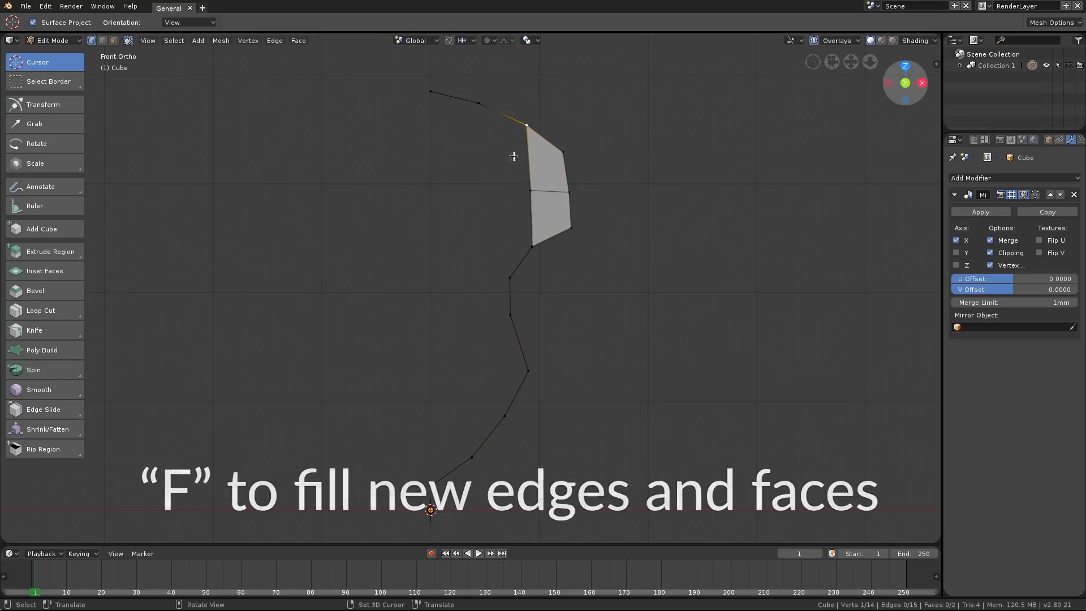
{"action": "left_click", "coordinate": [530, 189]}
{"action": "key", "text": "e"}
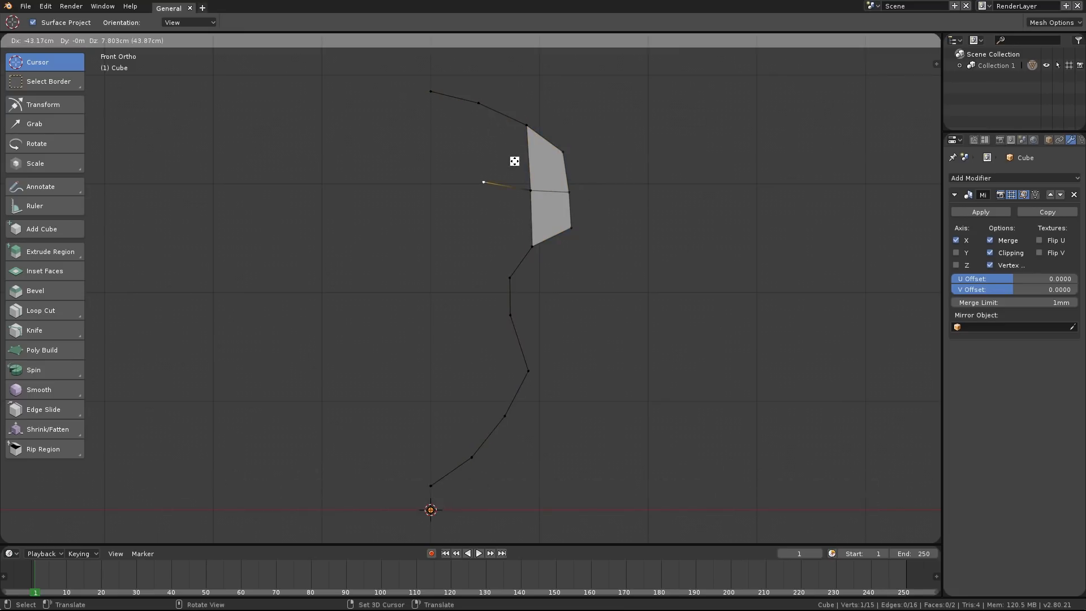
{"action": "left_click", "coordinate": [514, 160]}
{"action": "left_click", "coordinate": [533, 177]}
{"action": "key", "text": "g"}
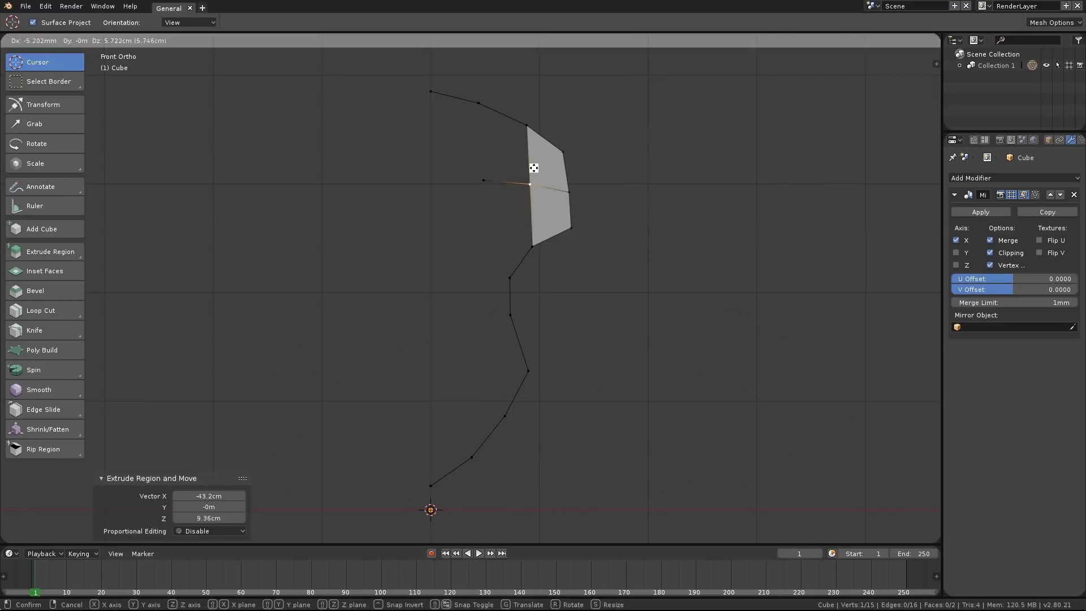
{"action": "left_click", "coordinate": [533, 167]}
{"action": "left_click", "coordinate": [500, 169]}
{"action": "key", "text": "g"}
{"action": "left_click", "coordinate": [499, 164]}
Fill the quad between the new vertex and the arch, then move its lower inner corner about -5.2 mm in X and 3.12 cm in Z.
{"action": "left_click", "coordinate": [479, 103], "text": "shift"}
{"action": "left_click", "coordinate": [527, 125], "text": "shift"}
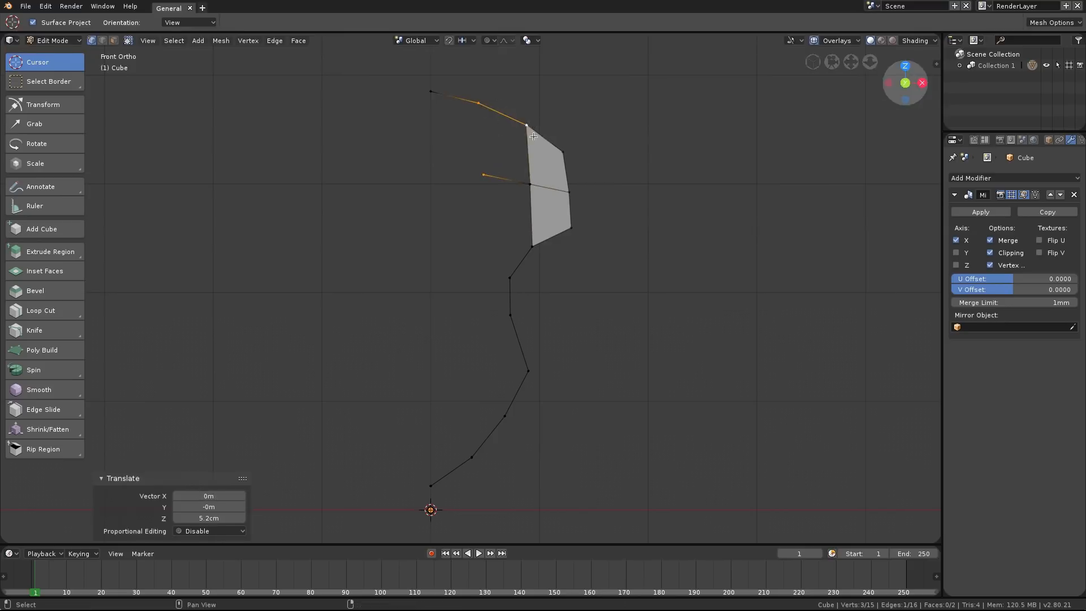
{"action": "left_click", "coordinate": [530, 184], "text": "shift"}
{"action": "key", "text": "f"}
{"action": "left_click", "coordinate": [479, 174]}
{"action": "key", "text": "g"}
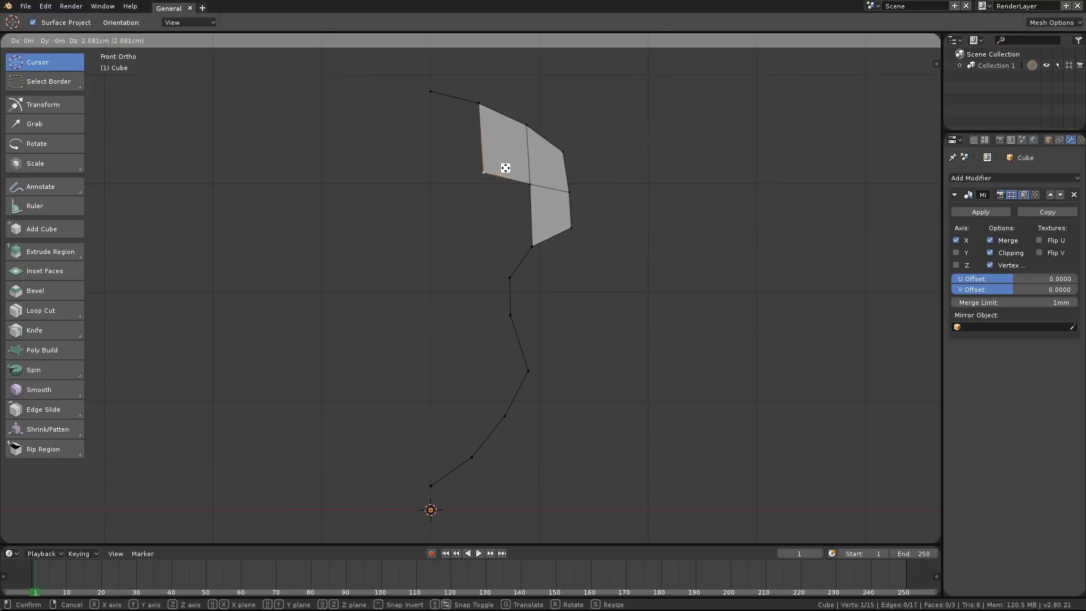
{"action": "left_click", "coordinate": [506, 168]}
Extrude that corner vertex to the center line, connect it to the top center vertex with an edge, and raise it about 7.28 cm.
{"action": "key", "text": "e"}
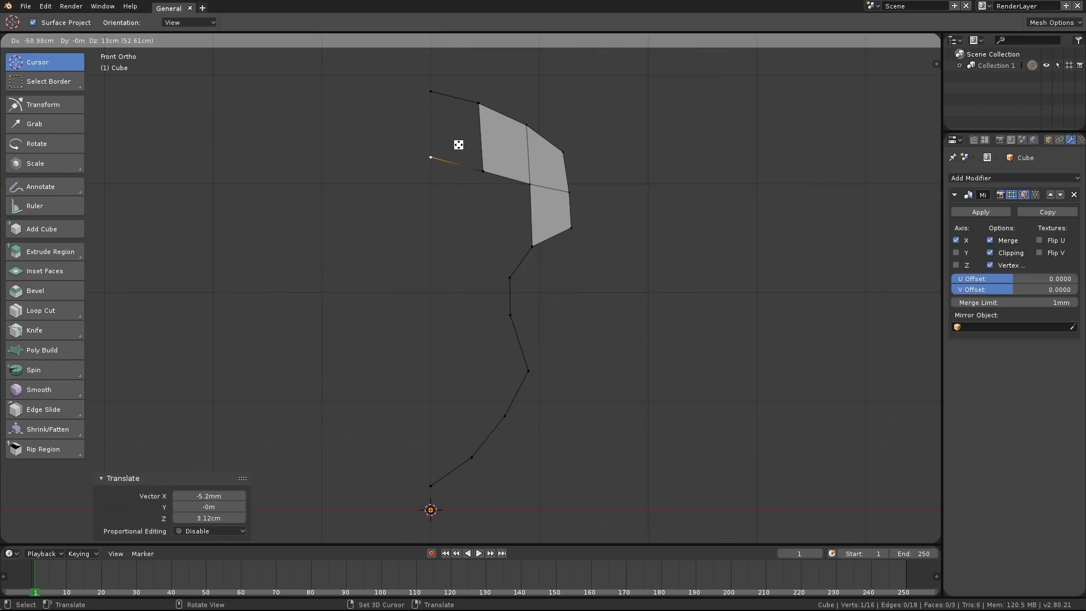
{"action": "left_click", "coordinate": [431, 161]}
{"action": "left_click", "coordinate": [451, 99], "text": "shift"}
{"action": "key", "text": "f"}
{"action": "left_click", "coordinate": [447, 150]}
{"action": "key", "text": "g"}
{"action": "left_click", "coordinate": [451, 142]}
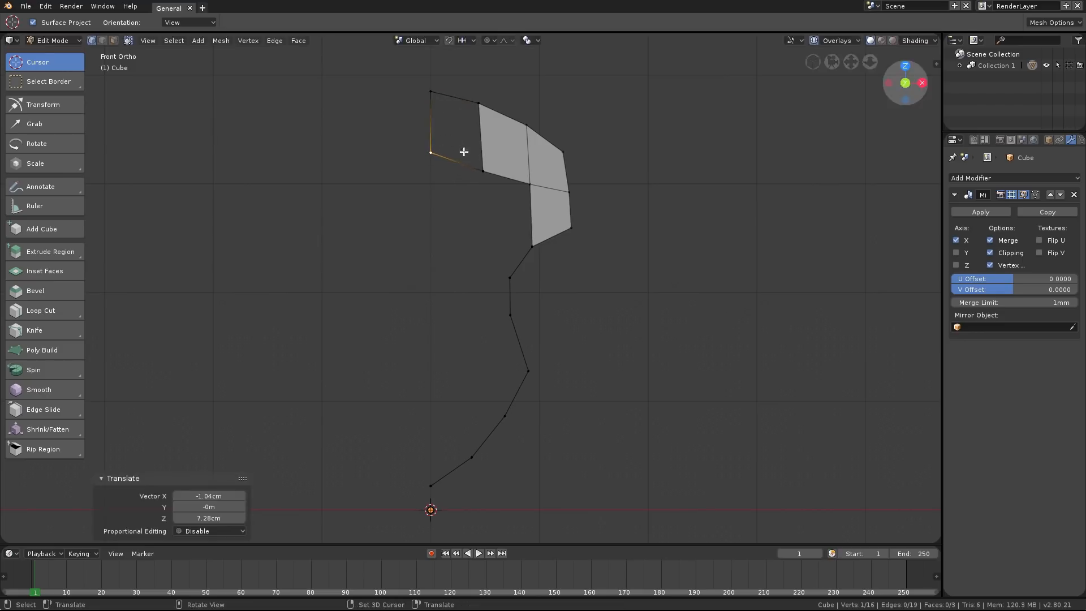
Raise the quad's lower corner vertex slightly and fill the face between the arch top and the center line.
{"action": "left_click", "coordinate": [476, 156]}
{"action": "key", "text": "g"}
{"action": "left_click", "coordinate": [475, 148]}
{"action": "left_click", "coordinate": [480, 93], "text": "shift"}
{"action": "left_click", "coordinate": [442, 99], "text": "shift"}
{"action": "left_click", "coordinate": [430, 142], "text": "shift"}
{"action": "key", "text": "f"}
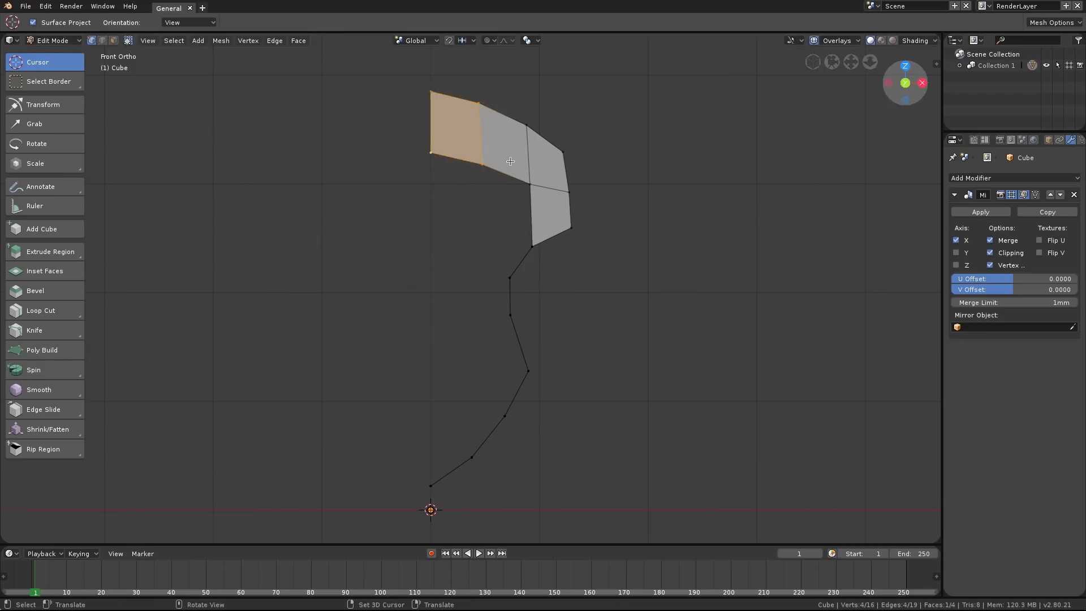
{"action": "key", "text": "a"}
{"action": "key", "text": "alt+a"}
{"action": "key", "text": "a"}
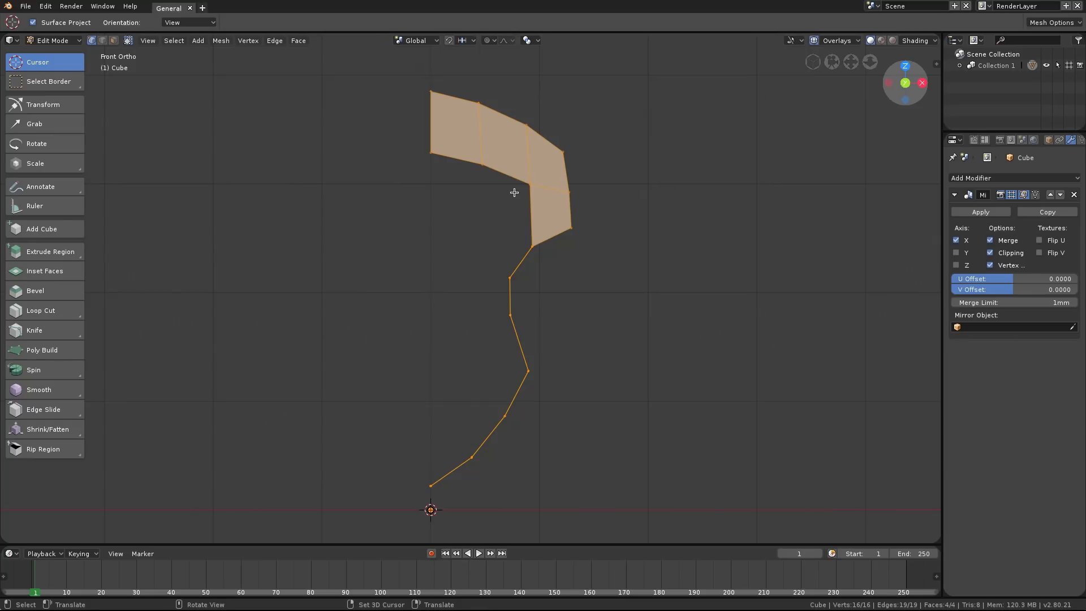
{"action": "key", "text": "alt+a"}
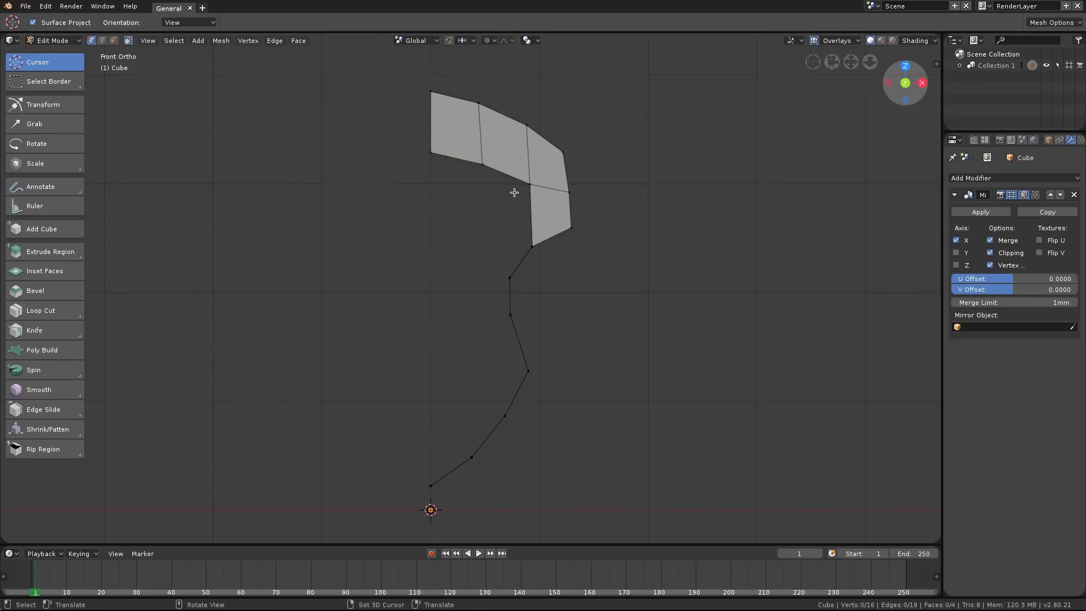
Extrude the shoulder's inner vertex about -43 cm in X and 20.7 cm in Z, then extrude again to the center line.
{"action": "middle_click_drag", "start_coordinate": [519, 185], "coordinate": [554, 249], "text": "ctrl"}
{"action": "left_click", "coordinate": [560, 226]}
{"action": "middle_click_drag", "start_coordinate": [554, 249], "coordinate": [569, 216], "text": "ctrl"}
{"action": "key", "text": "e"}
{"action": "left_click", "coordinate": [516, 176]}
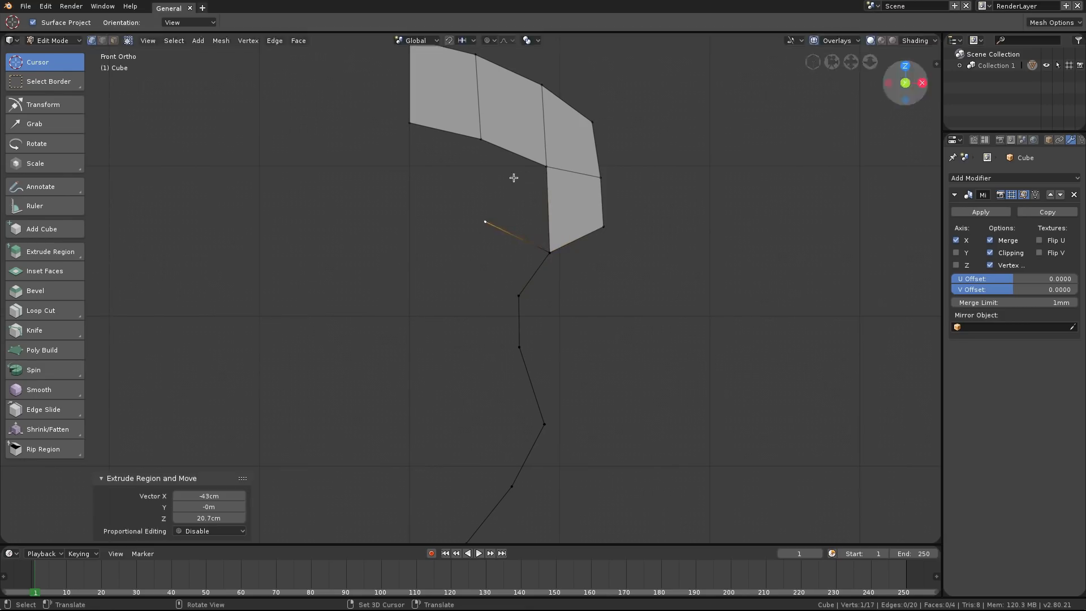
{"action": "key", "text": "e"}
{"action": "left_click", "coordinate": [431, 154]}
Connect the second row's two center-line vertices with an edge and fill the row's two open quads.
{"action": "left_click", "coordinate": [412, 124], "text": "shift"}
{"action": "key", "text": "f"}
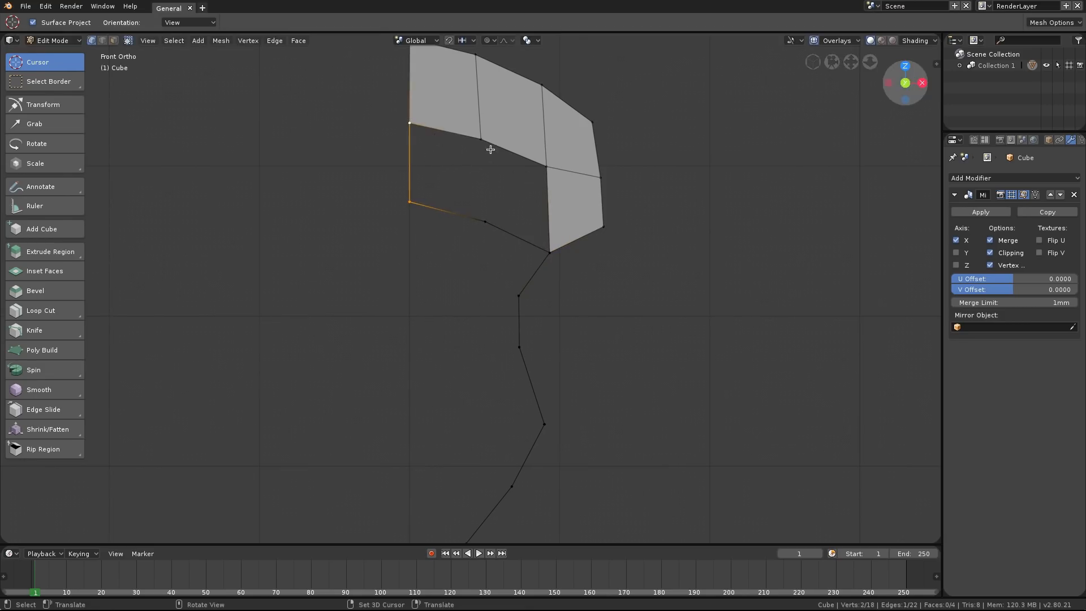
{"action": "left_click", "coordinate": [491, 142], "text": "shift"}
{"action": "left_click", "coordinate": [485, 198], "text": "shift"}
{"action": "key", "text": "f"}
{"action": "left_click", "coordinate": [487, 133]}
{"action": "left_click", "coordinate": [535, 165], "text": "shift"}
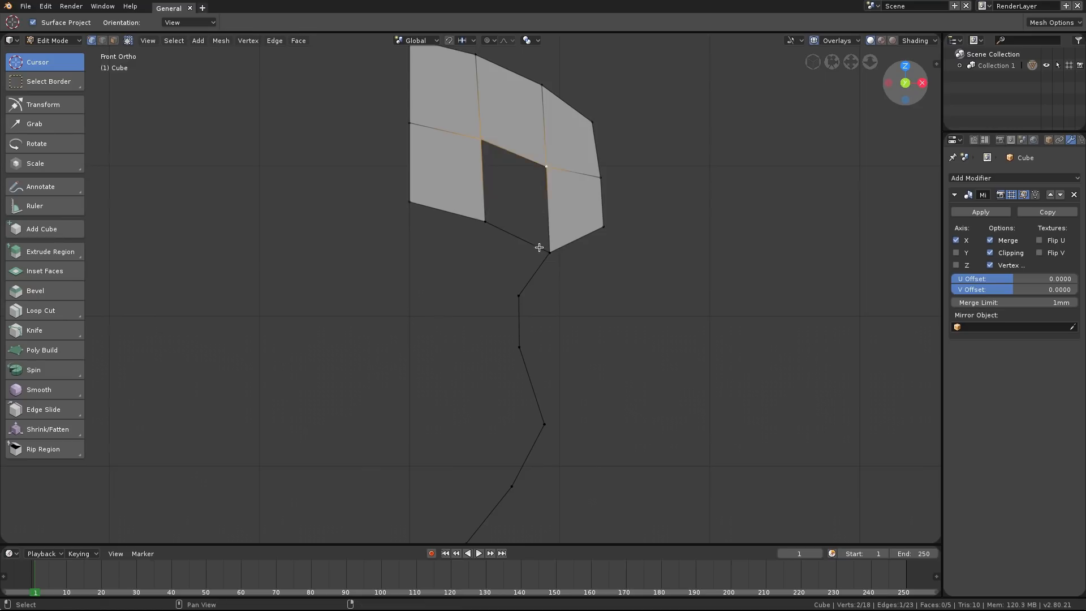
{"action": "left_click", "coordinate": [539, 247], "text": "shift"}
{"action": "left_click", "coordinate": [503, 224], "text": "shift"}
{"action": "key", "text": "f"}
Extrude the upper waist vertex inward twice, ending on the center line.
{"action": "left_click", "coordinate": [518, 295]}
{"action": "key", "text": "e"}
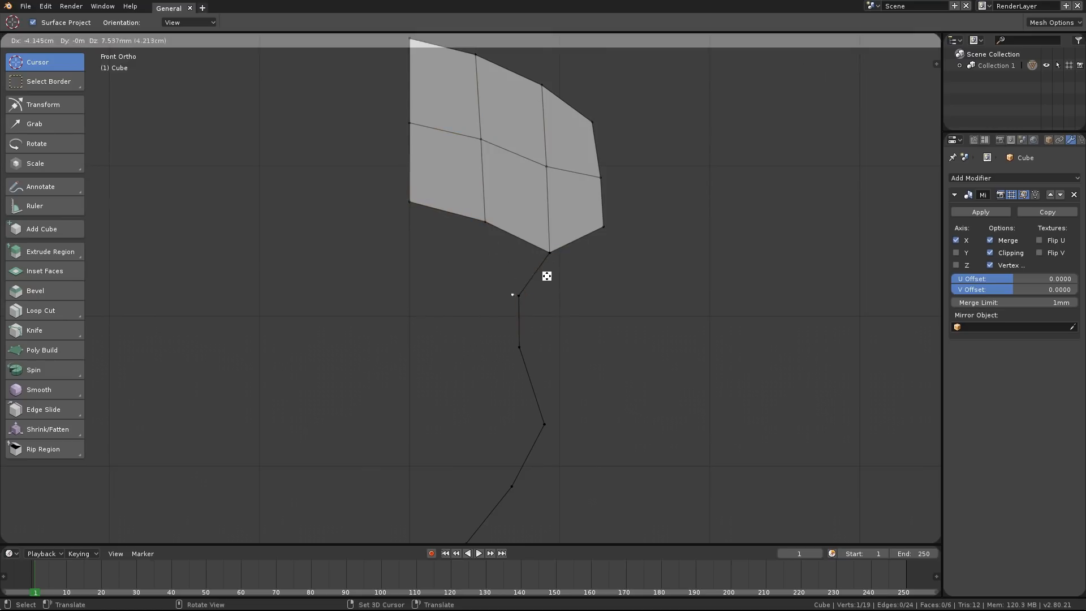
{"action": "left_click", "coordinate": [497, 267]}
{"action": "key", "text": "e"}
{"action": "left_click", "coordinate": [423, 261]}
Extrude the lower waist vertex inward twice to the center line, the second time about -41.8 cm in X and 2.64 cm in Z.
{"action": "left_click", "coordinate": [517, 345]}
{"action": "key", "text": "e"}
{"action": "left_click", "coordinate": [449, 341]}
{"action": "key", "text": "e"}
{"action": "left_click", "coordinate": [387, 338]}
{"action": "middle_click_drag", "start_coordinate": [475, 370], "coordinate": [470, 300], "text": "shift"}
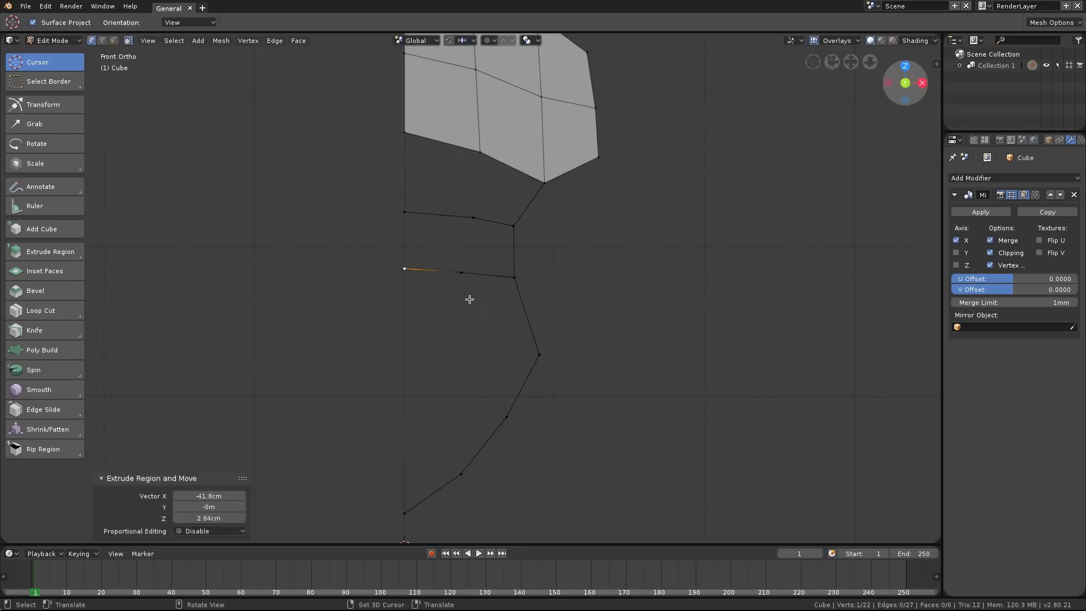
Fill the waist row's two quads and the two quads between the upper waist edge and the shoulder.
{"action": "key", "text": "f"}
{"action": "key", "text": "f"}
{"action": "key", "text": "f"}
{"action": "key", "text": "f"}
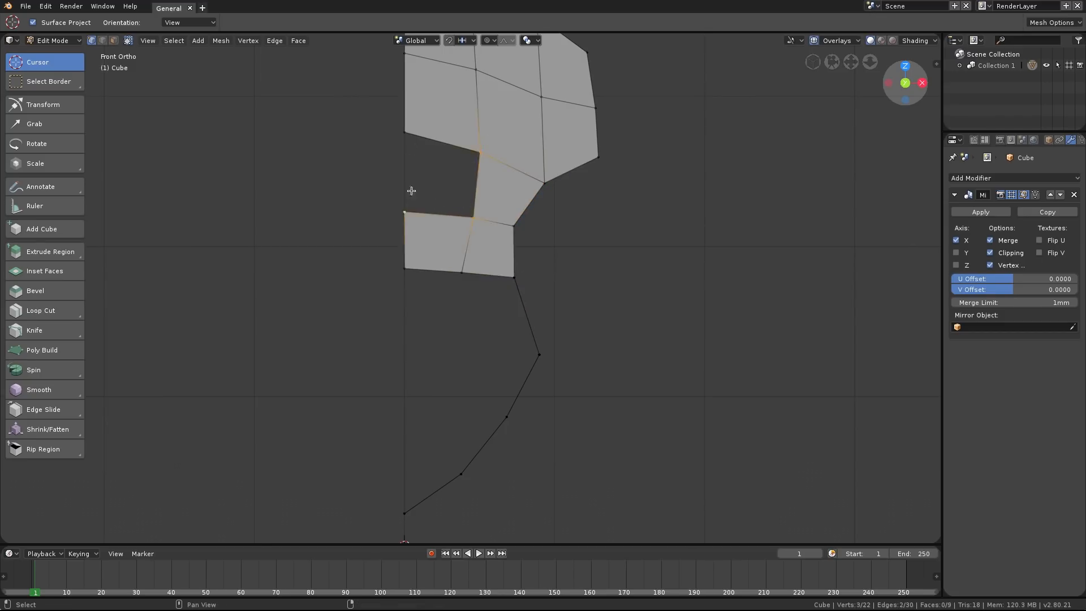
Extrude the lowest filled center-line vertex down once and the adjacent inner vertex down twice, the first time about 1.88 cm in X and -47.1 cm in Z.
{"action": "key", "text": "e"}
{"action": "left_click", "coordinate": [449, 383]}
{"action": "left_click", "coordinate": [481, 281]}
{"action": "key", "text": "e"}
{"action": "left_click", "coordinate": [507, 359]}
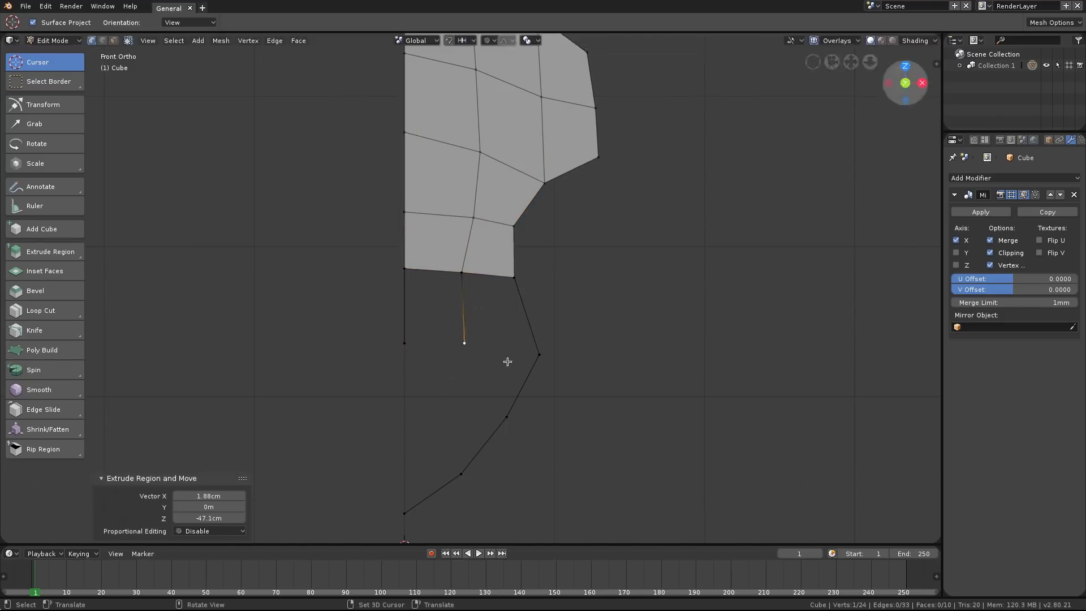
{"action": "key", "text": "e"}
{"action": "left_click", "coordinate": [490, 417]}
{"action": "key", "text": "e"}
{"action": "left_click", "coordinate": [473, 451]}
{"action": "key", "text": "e"}
{"action": "left_click", "coordinate": [439, 457]}
{"action": "key", "text": "x"}
{"action": "left_click", "coordinate": [485, 390]}
Connect the two new inner vertices below the waist to their neighbouring outline vertices with edges.
{"action": "left_click", "coordinate": [456, 390]}
{"action": "left_click", "coordinate": [505, 416], "text": "shift"}
{"action": "key", "text": "f"}
{"action": "left_click", "coordinate": [464, 342]}
{"action": "left_click", "coordinate": [539, 354], "text": "shift"}
{"action": "key", "text": "f"}
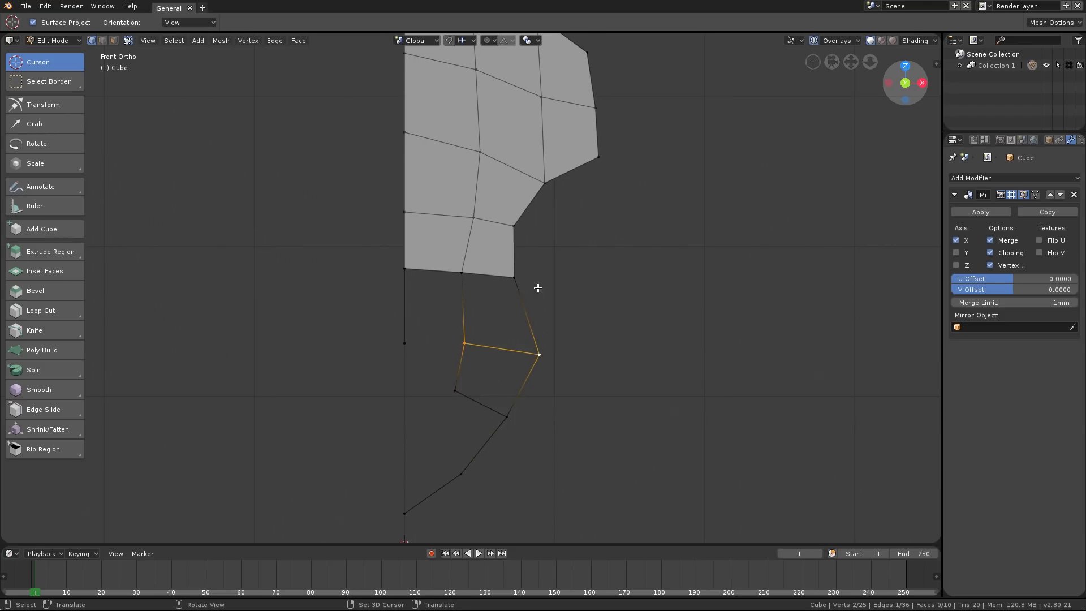
Fill the center-line quad directly below the waist row with a face.
{"action": "key", "text": "a"}
{"action": "left_click", "coordinate": [517, 276]}
{"action": "left_click", "coordinate": [462, 273]}
{"action": "left_click", "coordinate": [407, 270], "text": "shift"}
{"action": "left_click", "coordinate": [405, 342], "text": "shift"}
{"action": "left_click", "coordinate": [464, 341], "text": "shift"}
{"action": "key", "text": "f"}
Move the lowest inner vertex about 2.26 cm in X and -13.6 cm in Z, and merge it into the outline vertex below.
{"action": "left_click", "coordinate": [456, 392]}
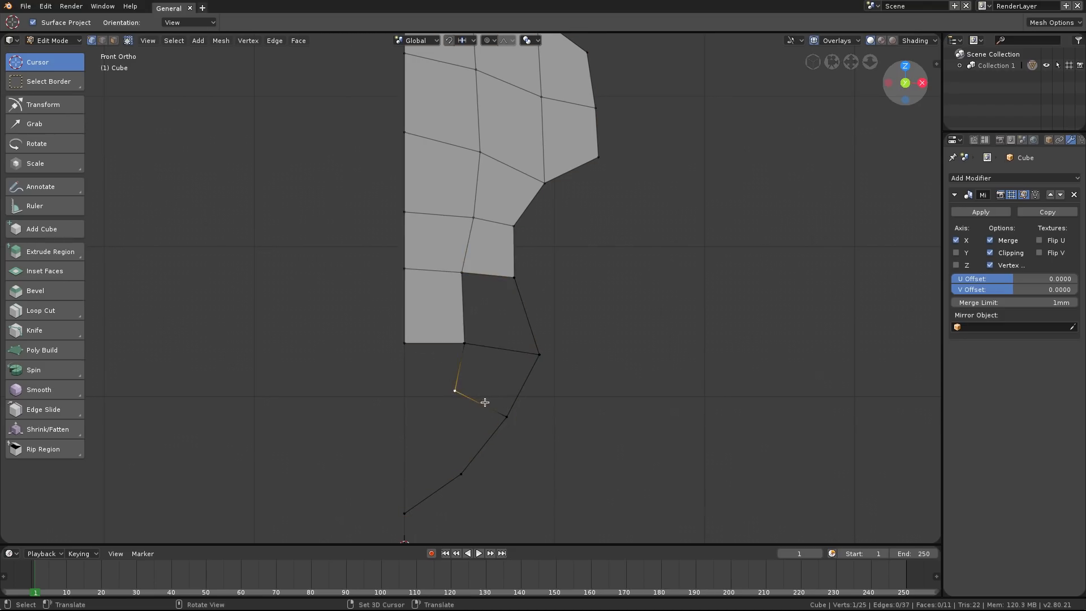
{"action": "key", "text": "g"}
{"action": "left_click", "coordinate": [490, 430]}
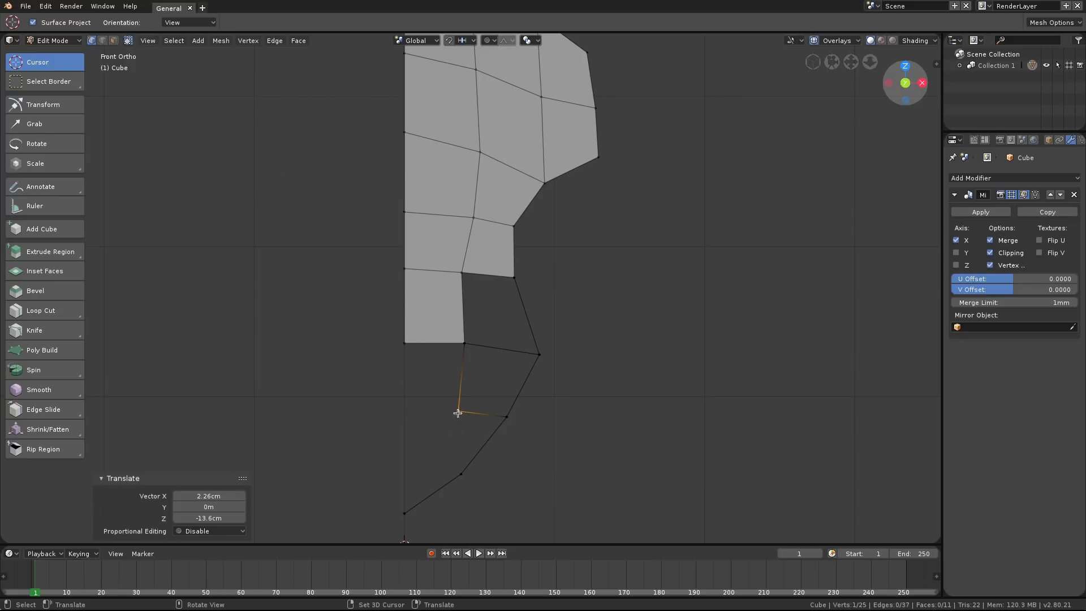
{"action": "left_click", "coordinate": [461, 474], "text": "shift"}
{"action": "key", "text": "alt+m"}
{"action": "left_click", "coordinate": [476, 474]}
Lower the inner and center-line vertices under the waist, the latter about -33.5 cm in Z, and fill the center-line quad at the bottom tip.
{"action": "left_click_drag", "start_coordinate": [463, 344], "coordinate": [464, 378]}
{"action": "left_click_drag", "start_coordinate": [404, 344], "coordinate": [408, 394]}
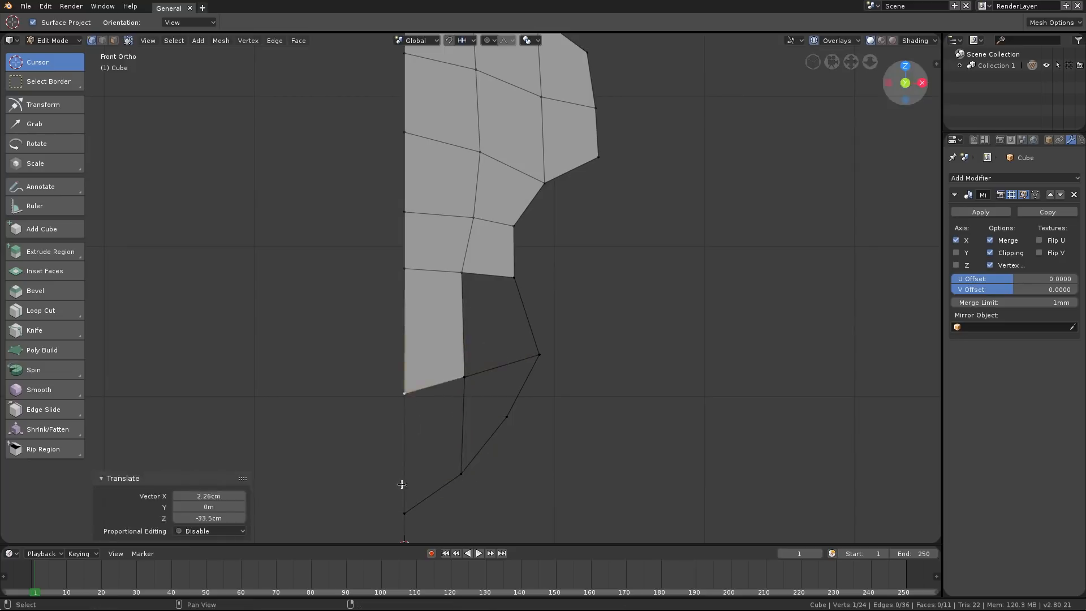
{"action": "left_click", "coordinate": [464, 378]}
{"action": "left_click", "coordinate": [461, 474], "text": "shift"}
{"action": "left_click", "coordinate": [405, 512], "text": "shift"}
{"action": "left_click", "coordinate": [405, 394], "text": "shift"}
{"action": "key", "text": "f"}
Fill the bottom outer quad and the remaining open quad between the waist and the lower bulge.
{"action": "left_click", "coordinate": [464, 377]}
{"action": "left_click", "coordinate": [539, 356], "text": "shift"}
{"action": "left_click", "coordinate": [507, 417], "text": "shift"}
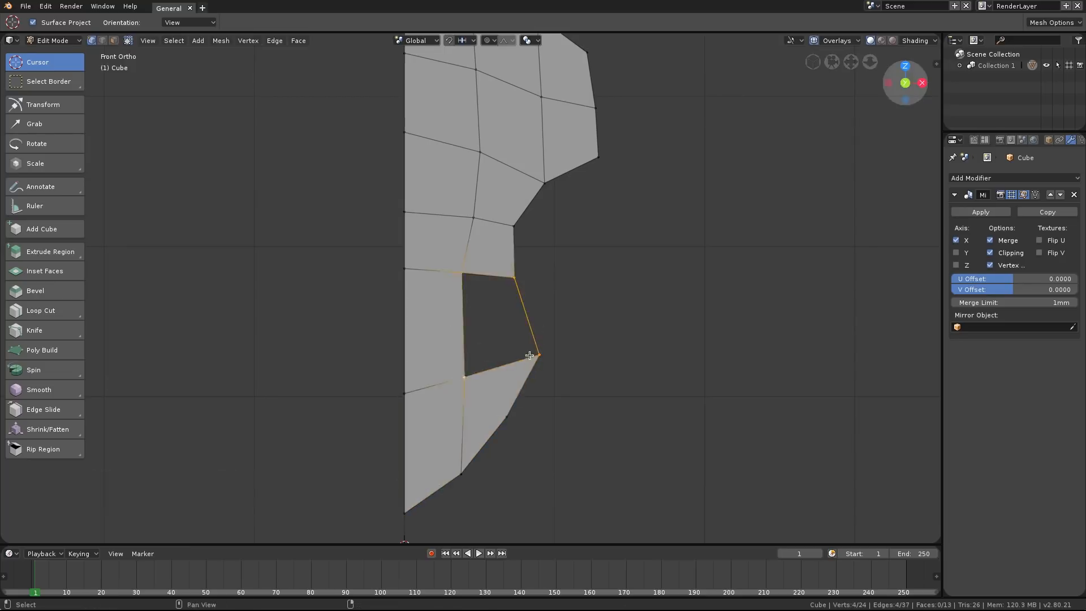
{"action": "key", "text": "f"}
Move the lowest interior vertex about -1.81 cm in X and 1.81 cm in Z.
{"action": "middle_click_drag", "start_coordinate": [529, 355], "coordinate": [529, 402], "text": "shift"}
{"action": "scroll", "coordinate": [529, 402], "scroll_direction": "down", "scroll_amount": 1}
{"action": "left_click", "coordinate": [463, 401]}
{"action": "key", "text": "g"}
{"action": "left_click", "coordinate": [492, 394]}
{"action": "left_click", "coordinate": [465, 319]}
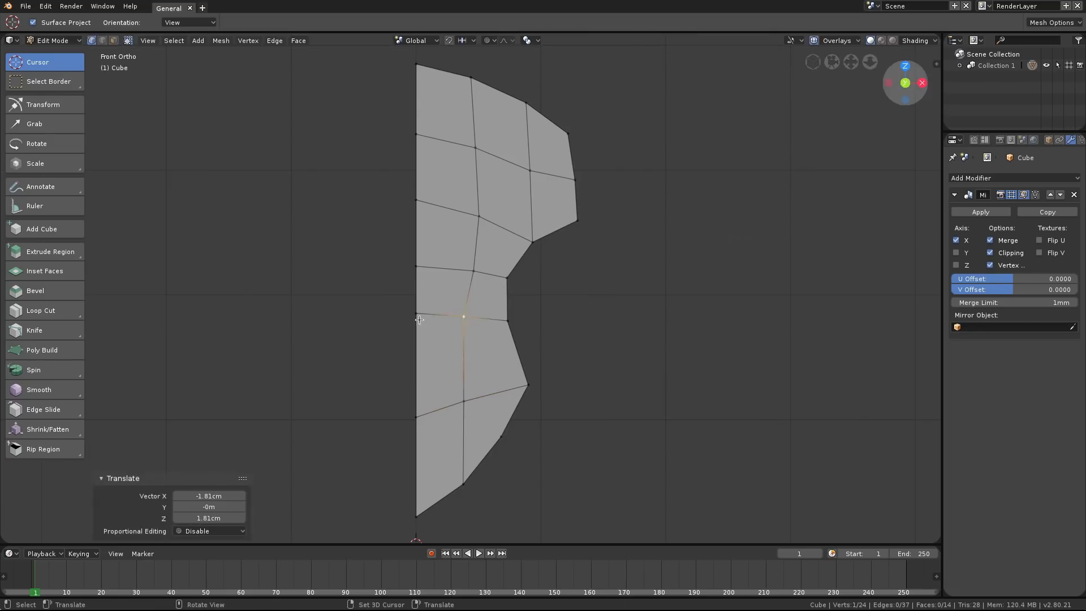
Lower the lower waist edge's center-line vertex about 20.4 cm and its inner vertex about 10 cm in Z.
{"action": "left_click", "coordinate": [419, 320]}
{"action": "key", "text": "g"}
{"action": "left_click", "coordinate": [419, 366]}
{"action": "left_click", "coordinate": [457, 322]}
{"action": "key", "text": "g"}
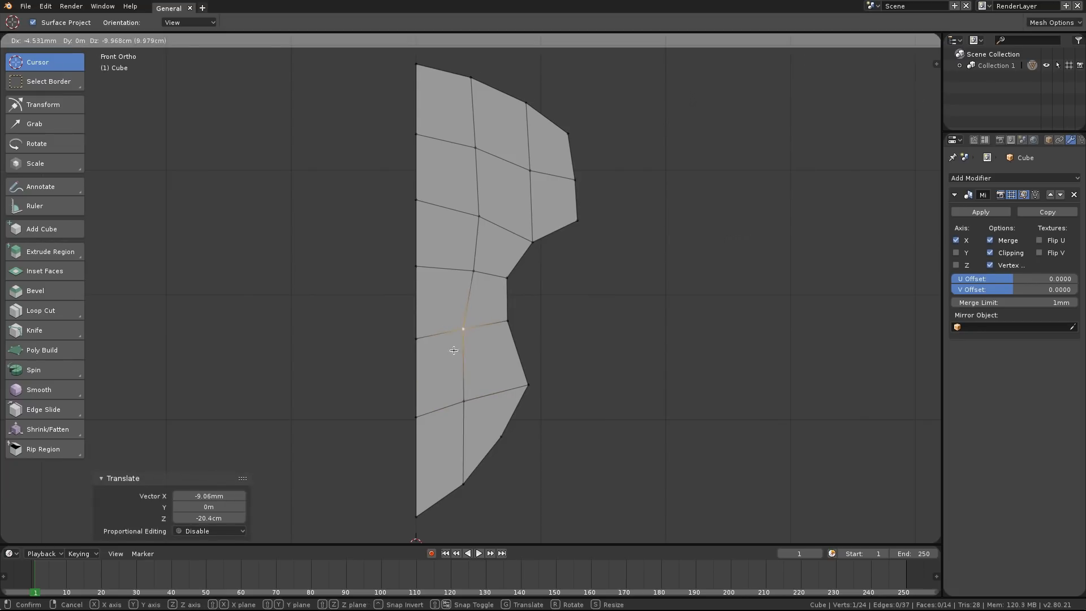
{"action": "left_click", "coordinate": [454, 350]}
Move the inner vertex of the shoulder's lowest edge row about -3.62 cm in X and 9 mm in Z.
{"action": "right_click", "coordinate": [479, 218]}
{"action": "key", "text": "g"}
{"action": "left_click", "coordinate": [475, 218]}
{"action": "scroll", "coordinate": [474, 238], "scroll_direction": "down", "scroll_amount": 1}
{"action": "right_click", "coordinate": [431, 286]}
{"action": "right_click", "coordinate": [460, 337]}
{"action": "key", "text": "g"}
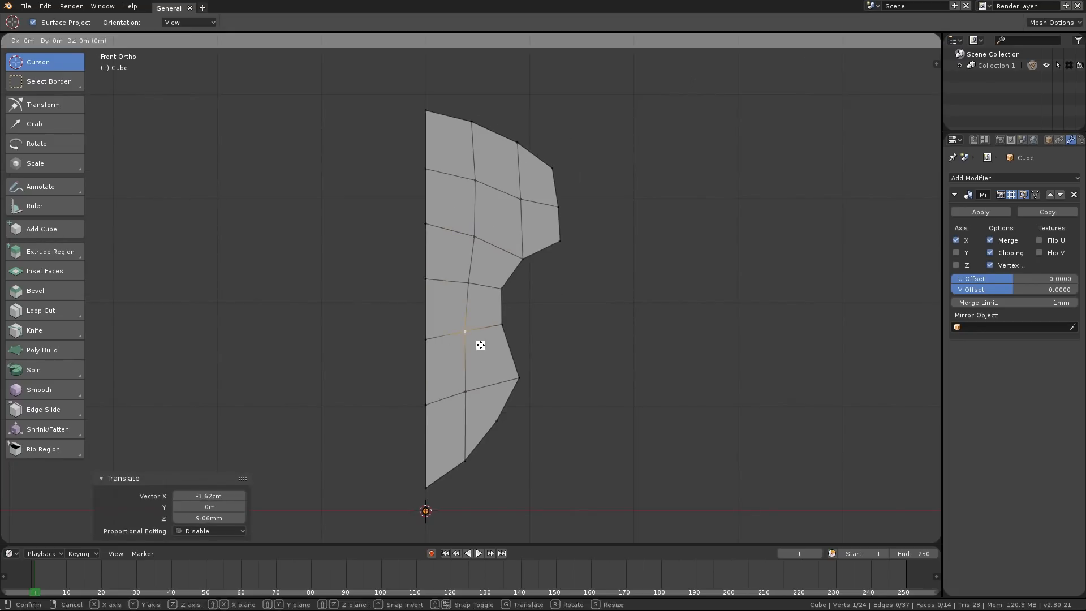
{"action": "left_click", "coordinate": [481, 345]}
Nudge the three interior and center-line vertices of the edge row below the shield's top to even out the spacing.
{"action": "middle_click_drag", "start_coordinate": [503, 300], "coordinate": [500, 313], "text": "shift"}
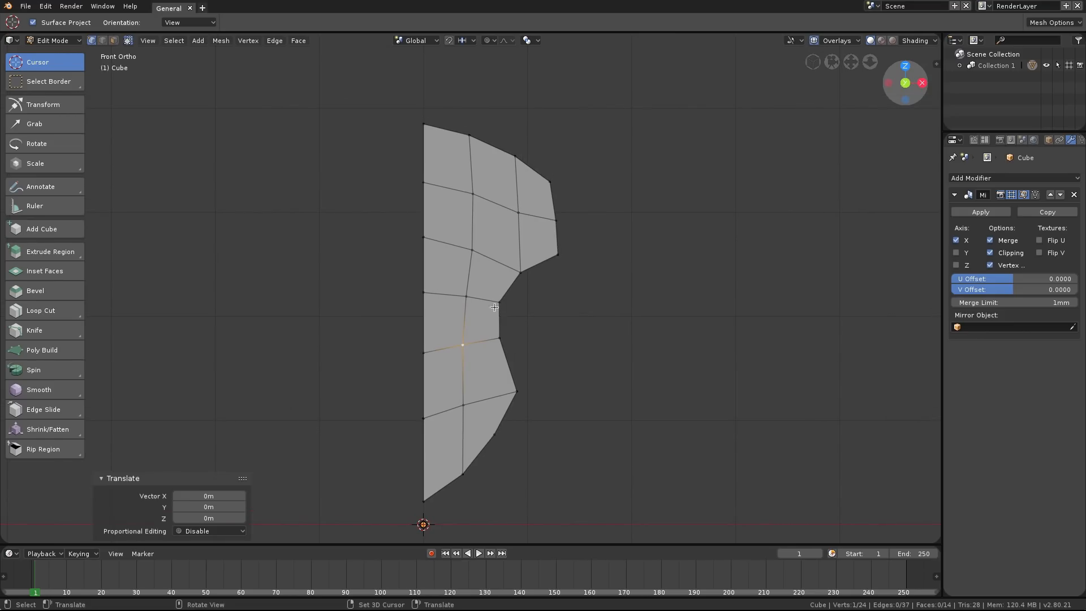
{"action": "right_click", "coordinate": [431, 180]}
{"action": "key", "text": "g"}
{"action": "left_click", "coordinate": [446, 167]}
{"action": "right_click", "coordinate": [474, 194]}
{"action": "key", "text": "g"}
{"action": "left_click", "coordinate": [487, 187]}
{"action": "right_click", "coordinate": [531, 208]}
{"action": "key", "text": "g"}
{"action": "left_click", "coordinate": [535, 202]}
{"action": "key", "text": "a"}
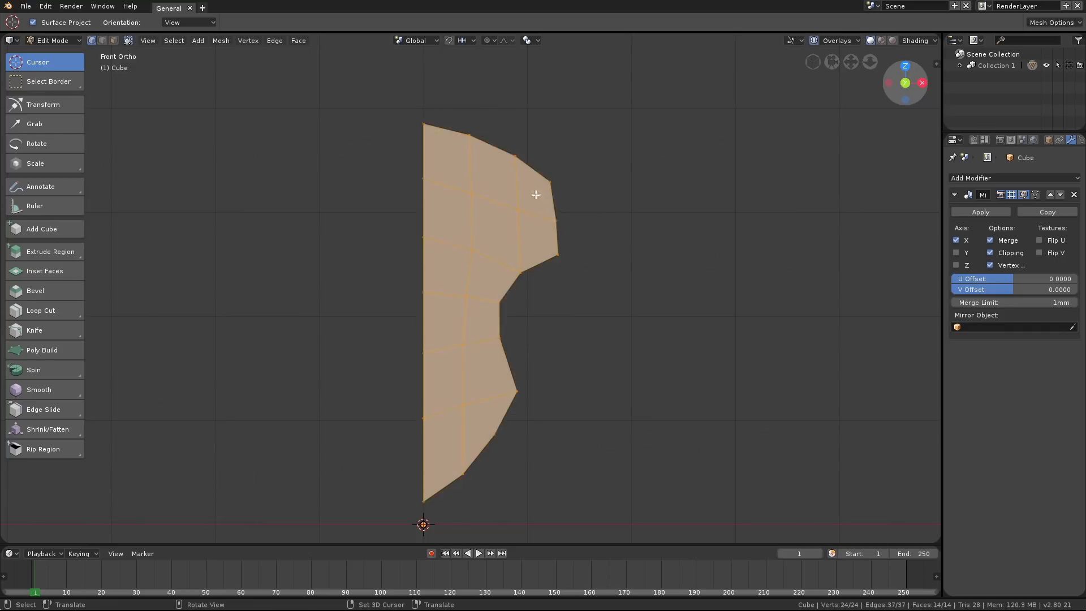
{"action": "middle_click_drag", "start_coordinate": [494, 186], "coordinate": [518, 173], "text": "shift"}
{"action": "key", "text": "a"}
{"action": "middle_click_drag", "start_coordinate": [518, 173], "coordinate": [499, 170], "text": "ctrl"}
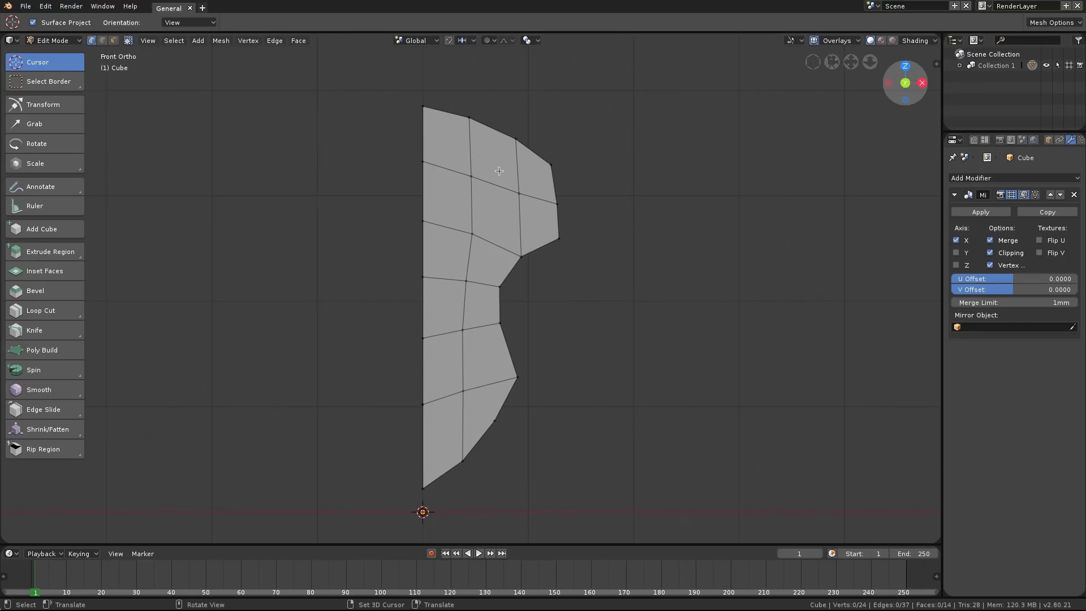
{"action": "middle_click_drag", "start_coordinate": [483, 154], "coordinate": [477, 161], "text": "shift"}
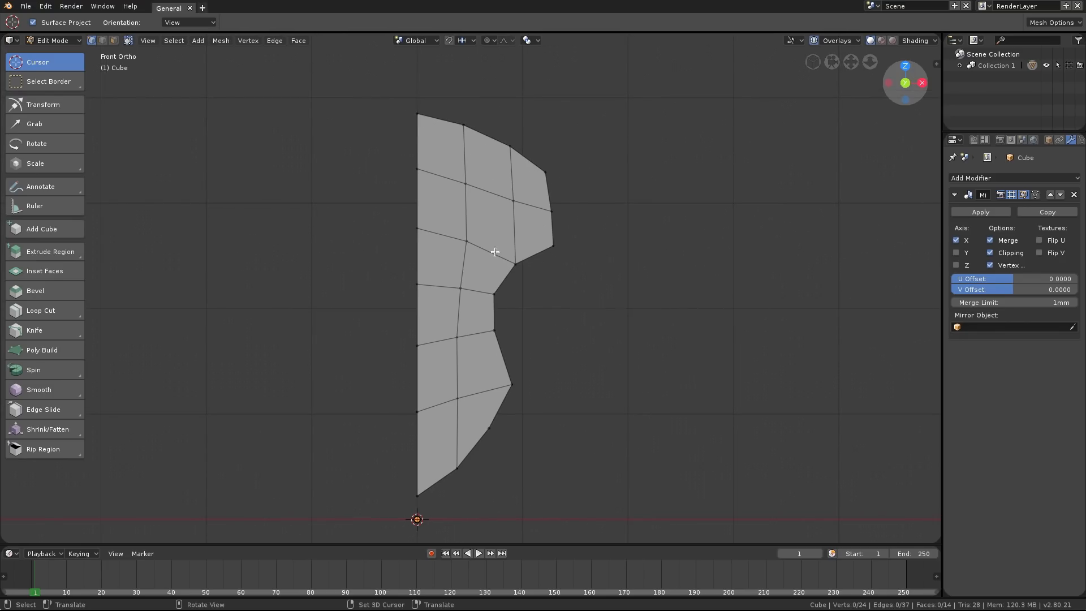
{"action": "middle_click_drag", "start_coordinate": [495, 252], "coordinate": [492, 256], "text": "shift"}
Inset all faces of the half shield together by about 8.11 cm with even offset.
{"action": "key", "text": "a"}
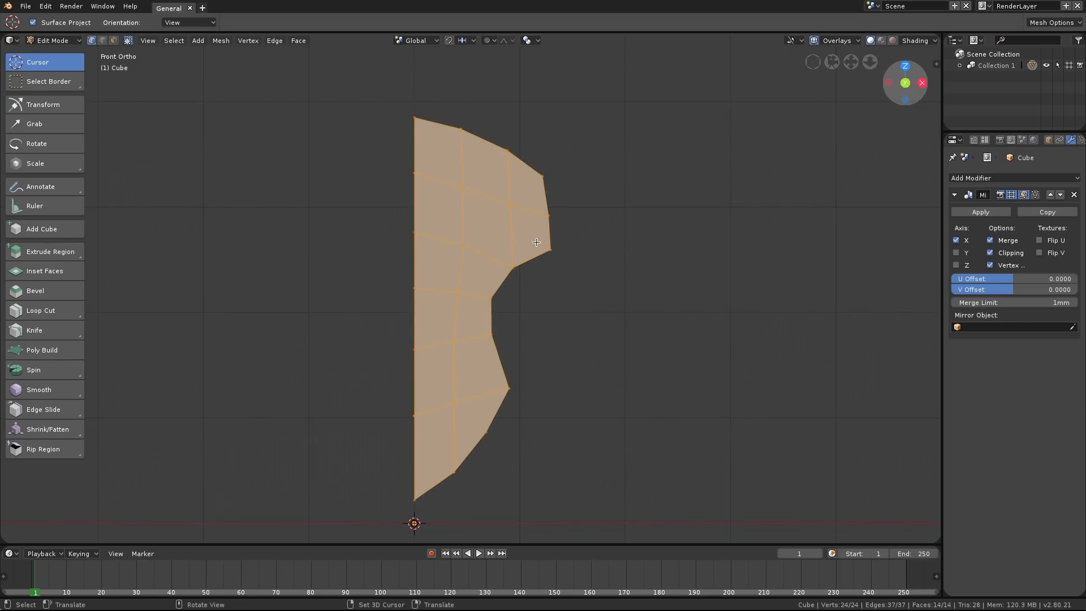
{"action": "key", "text": "i"}
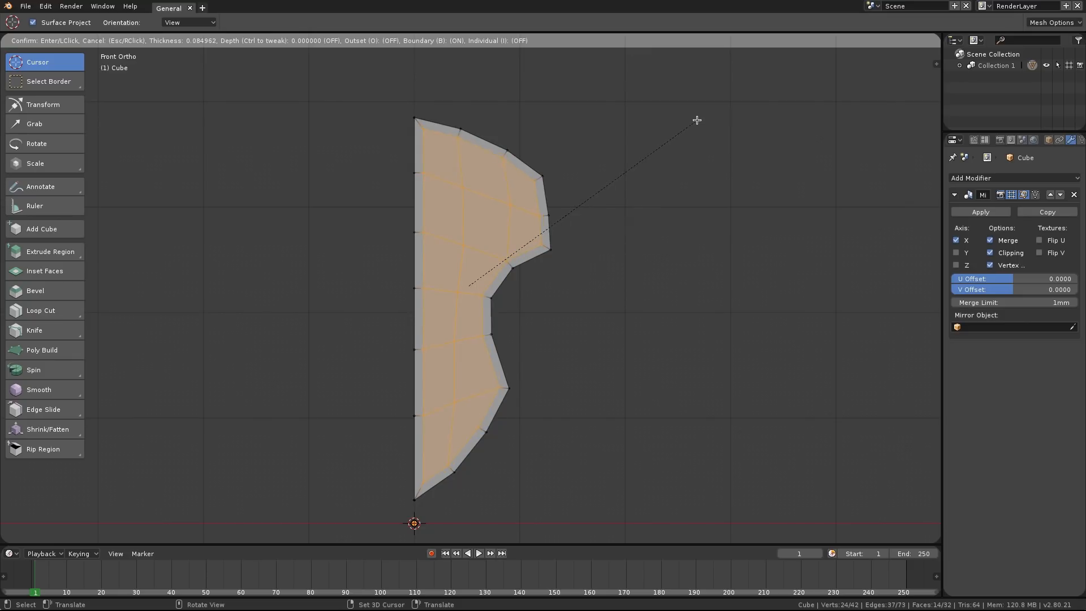
{"action": "key", "text": "Escape"}
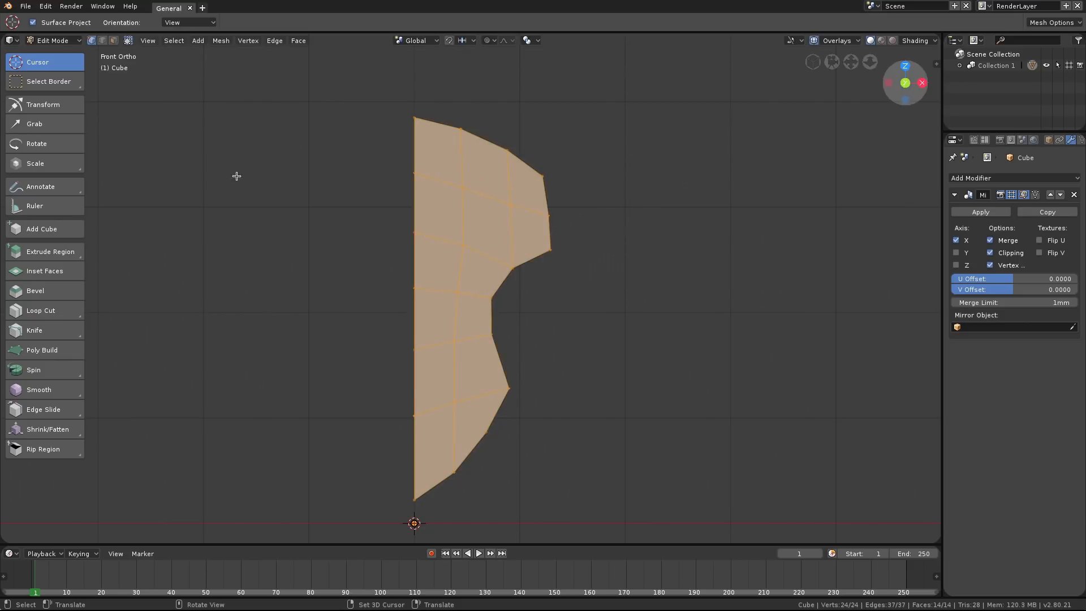
{"action": "left_click", "coordinate": [37, 274]}
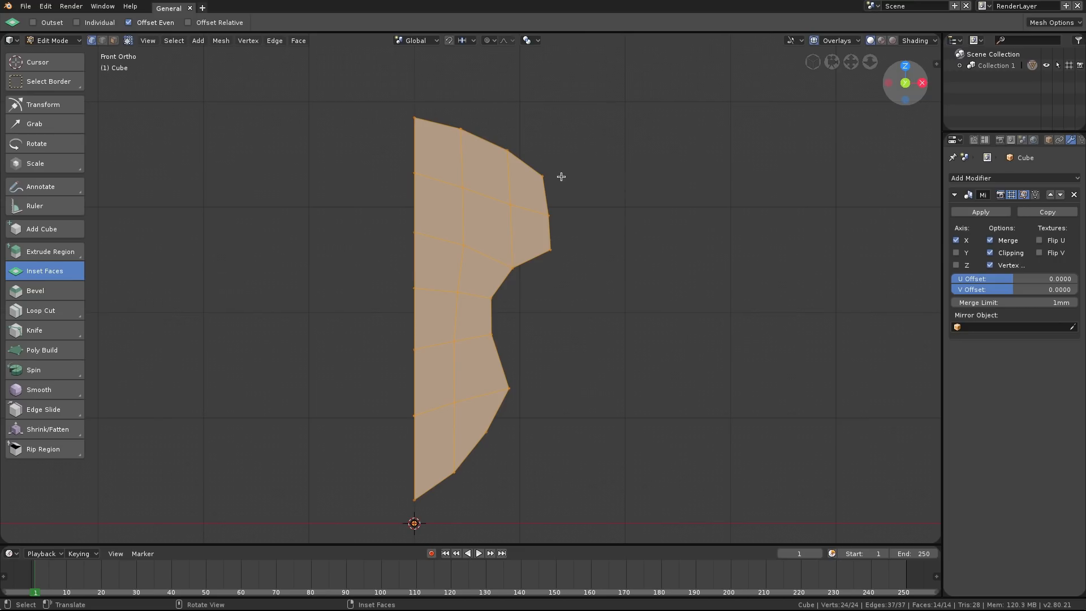
{"action": "middle_click_drag", "start_coordinate": [555, 171], "coordinate": [550, 175], "text": "shift"}
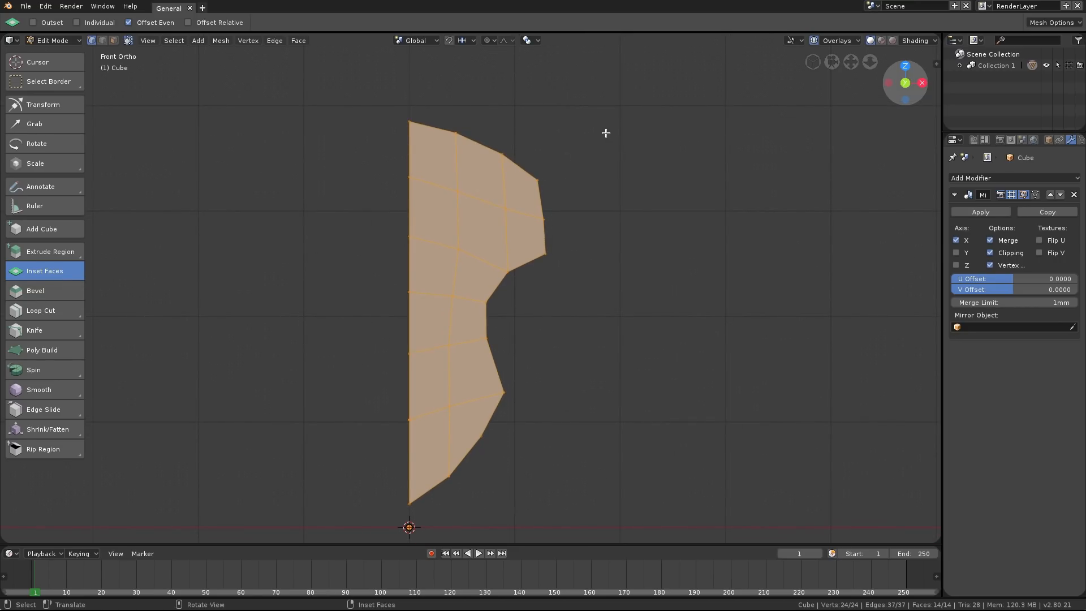
{"action": "key", "text": "i"}
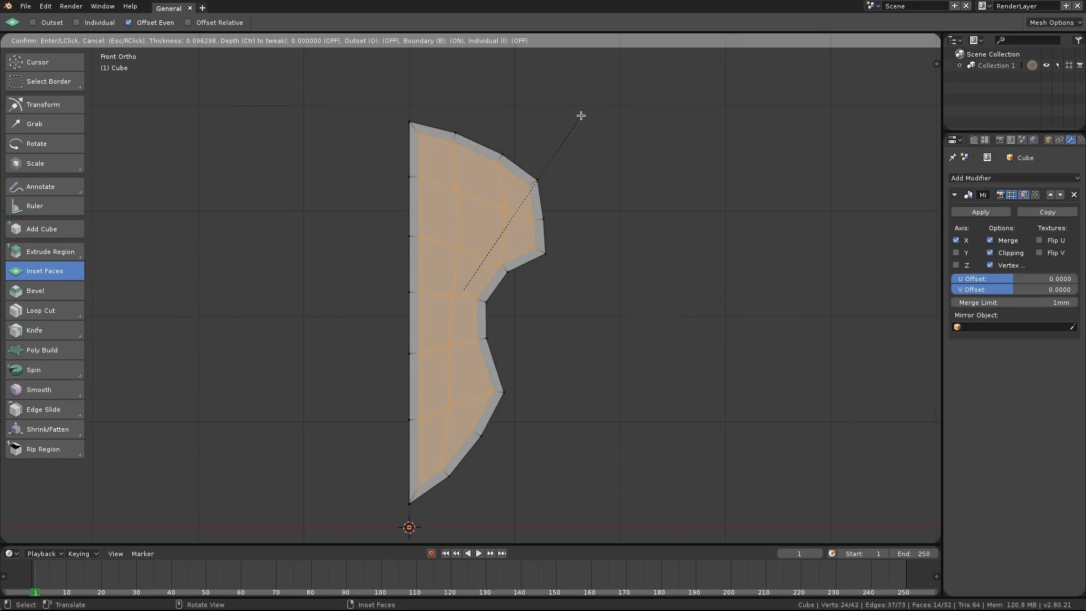
{"action": "key", "text": "Escape"}
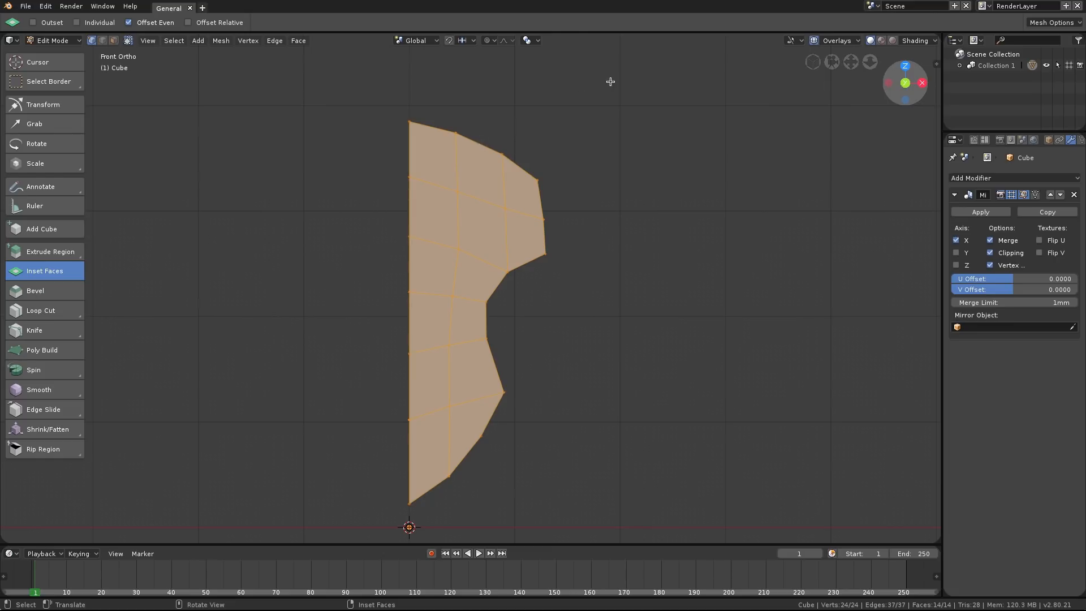
{"action": "key", "text": "i"}
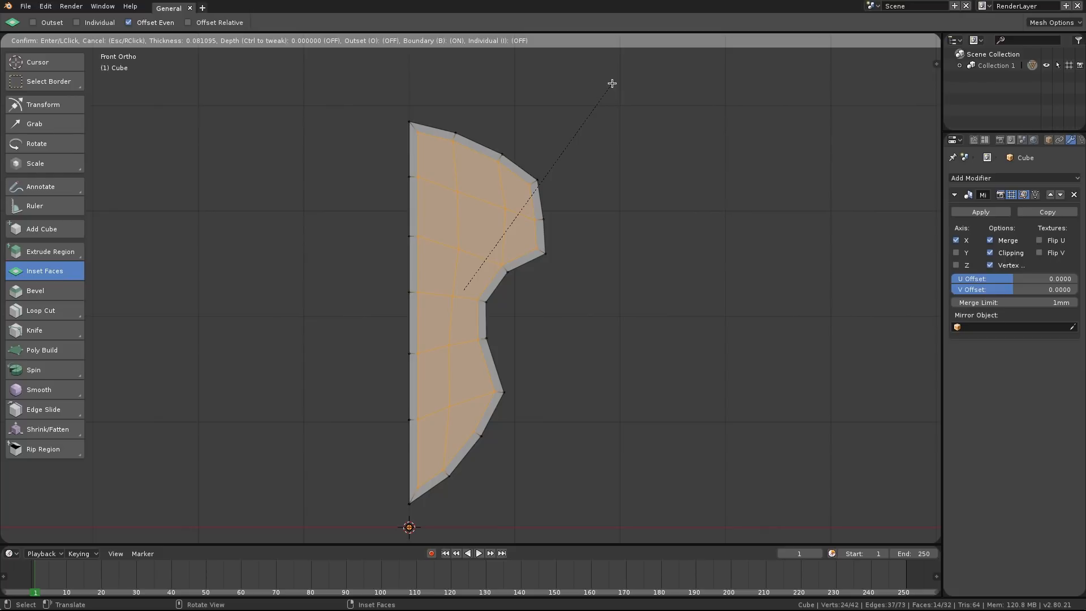
{"action": "left_click", "coordinate": [611, 84]}
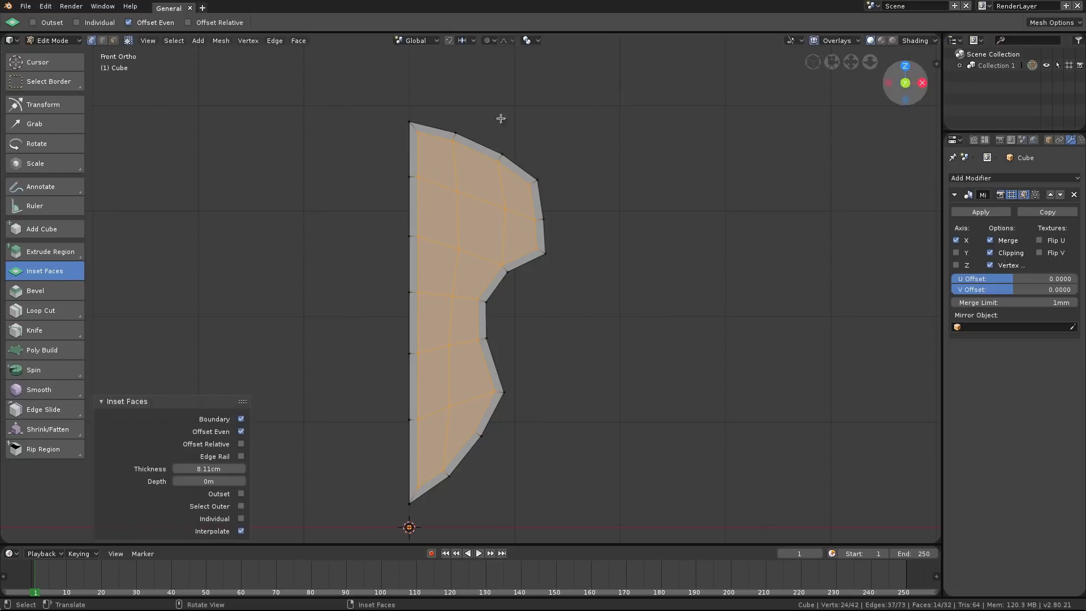
Delete the outer center-line vertices between the shield's top and bottom tips.
{"action": "left_click", "coordinate": [409, 178]}
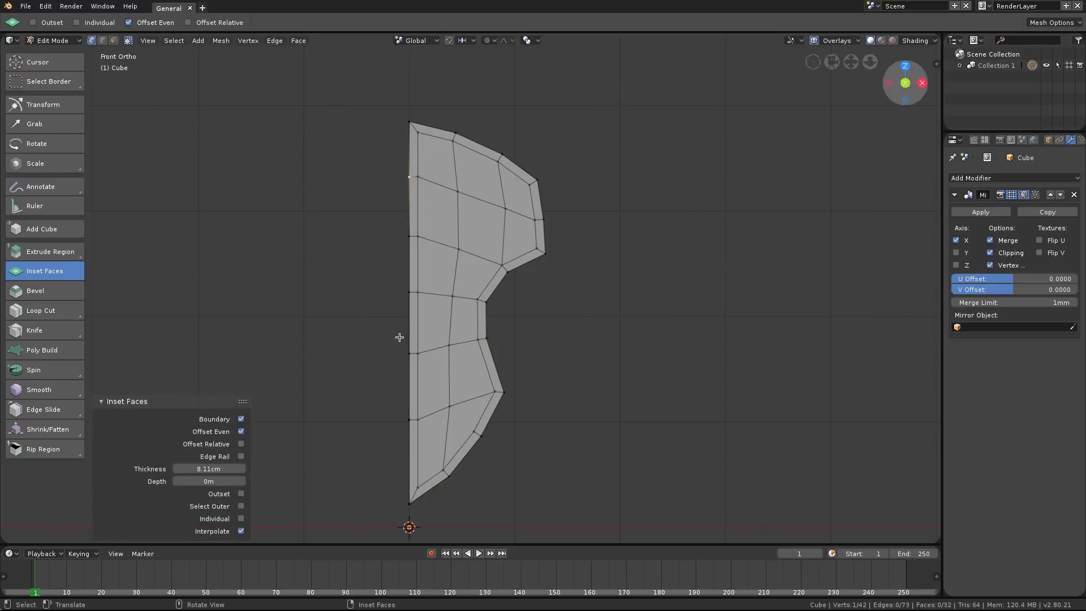
{"action": "left_click", "coordinate": [408, 420], "text": "ctrl"}
{"action": "key", "text": "x"}
{"action": "left_click", "coordinate": [430, 334]}
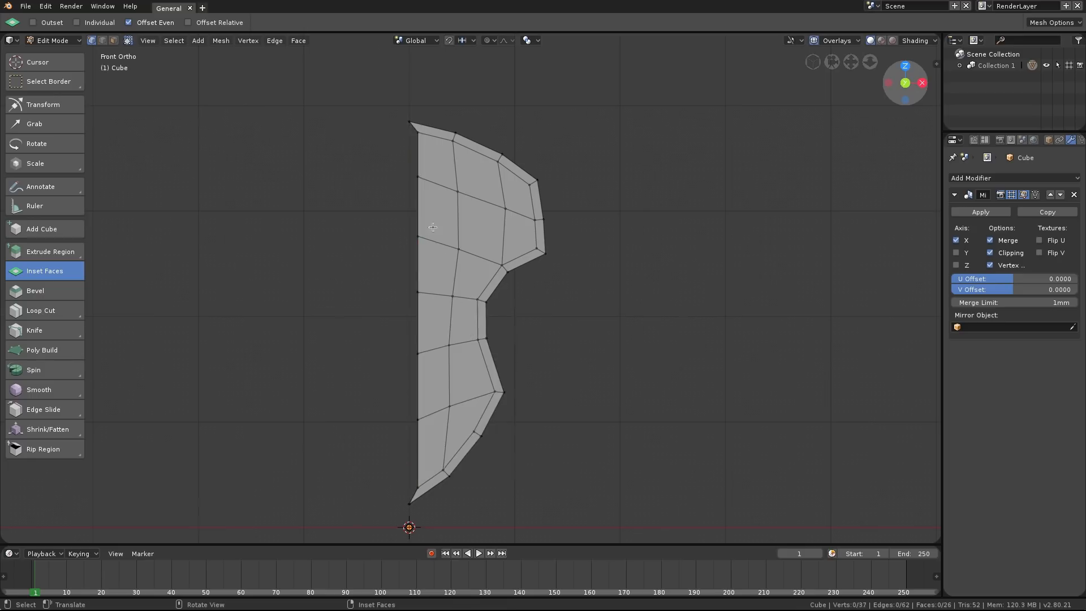
Move the inset's inner vertical vertex column about -14 cm along X onto the center line.
{"action": "left_click", "coordinate": [418, 135]}
{"action": "left_click", "coordinate": [418, 488], "text": "ctrl"}
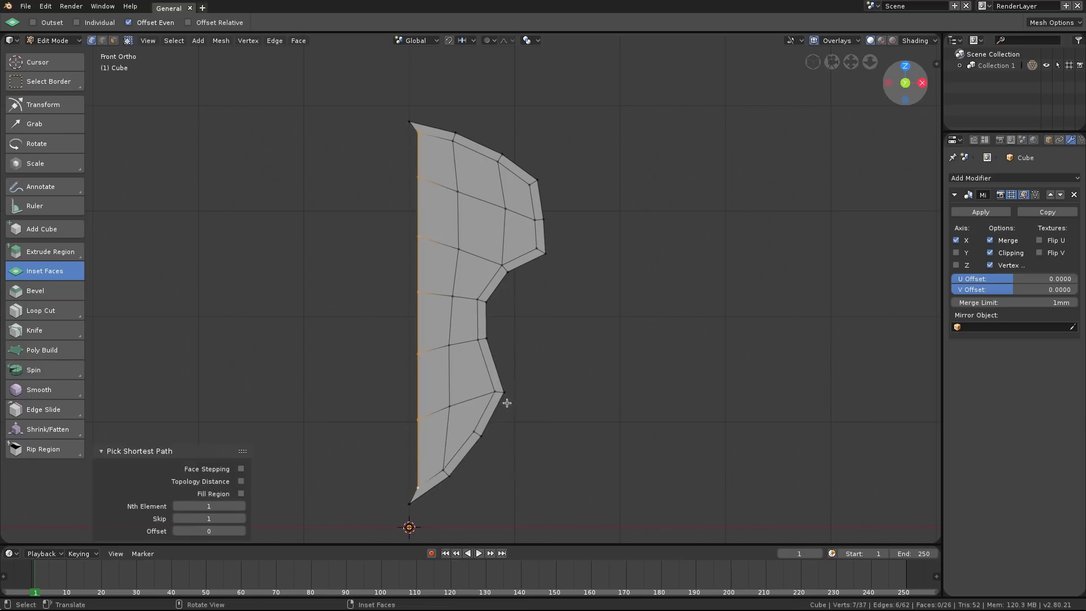
{"action": "key", "text": "g"}
{"action": "key", "text": "x"}
{"action": "left_click", "coordinate": [493, 403]}
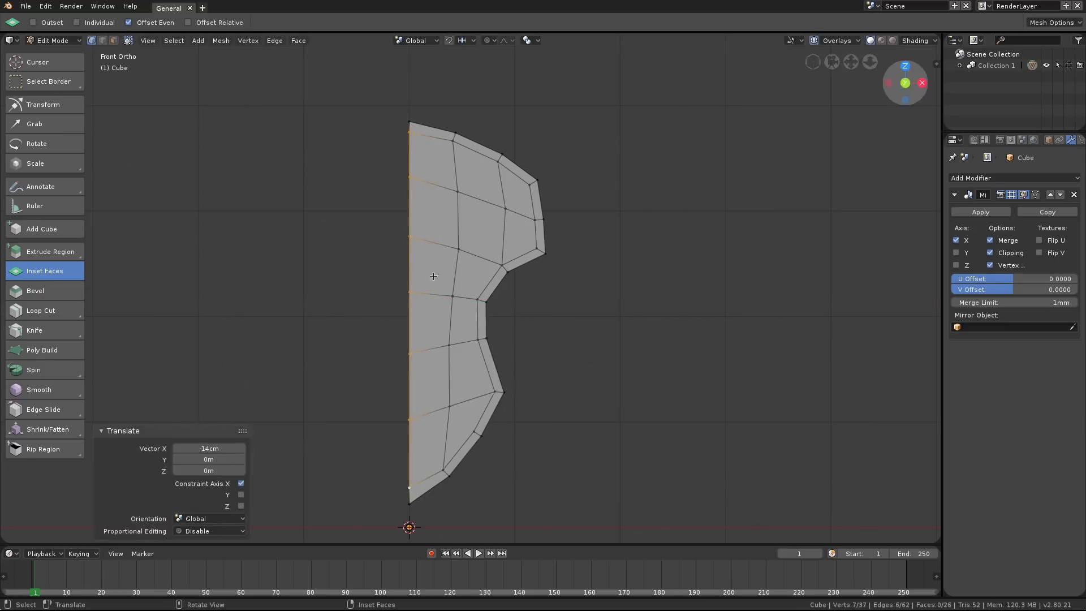
Raise the inset's top center-line vertex about 2.68 cm and lower its bottom center-line vertex about 4.83 cm along Z.
{"action": "left_click", "coordinate": [406, 140]}
{"action": "key", "text": "g"}
{"action": "key", "text": "z"}
{"action": "left_click", "coordinate": [457, 138]}
{"action": "left_click", "coordinate": [411, 489]}
{"action": "key", "text": "g"}
{"action": "key", "text": "z"}
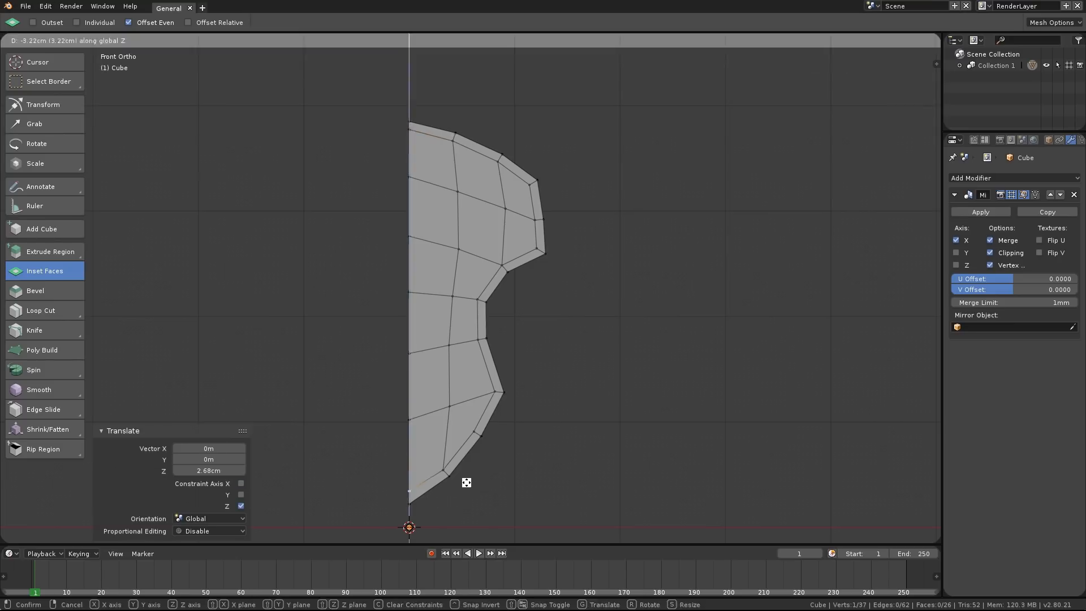
{"action": "left_click", "coordinate": [467, 483]}
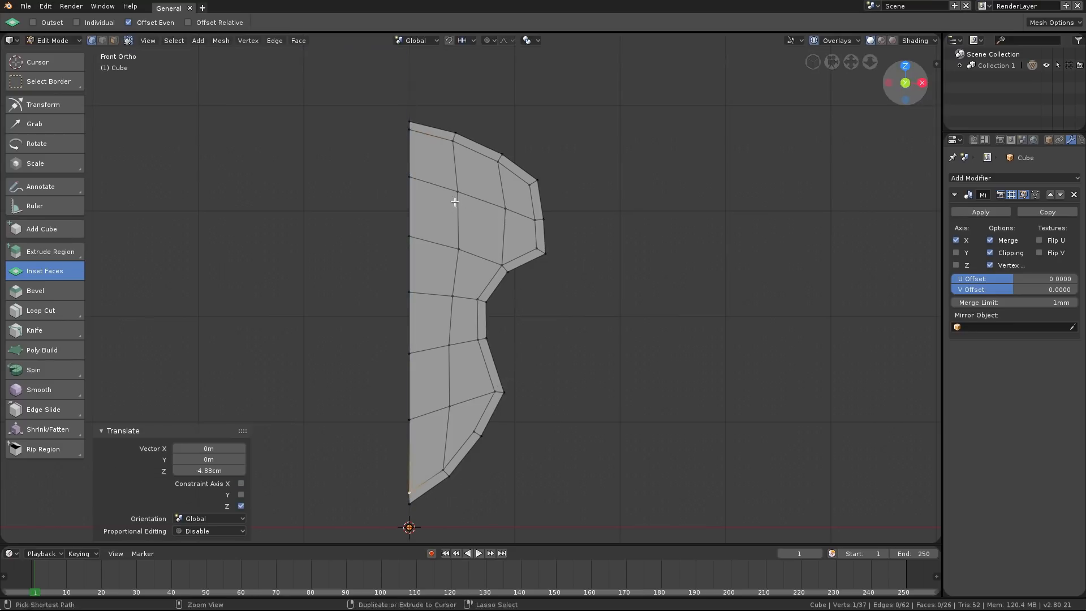
Switch to face selection and select the whole border face loop around the shield's outline.
{"action": "middle_click_drag", "start_coordinate": [548, 179], "coordinate": [550, 203], "text": "ctrl"}
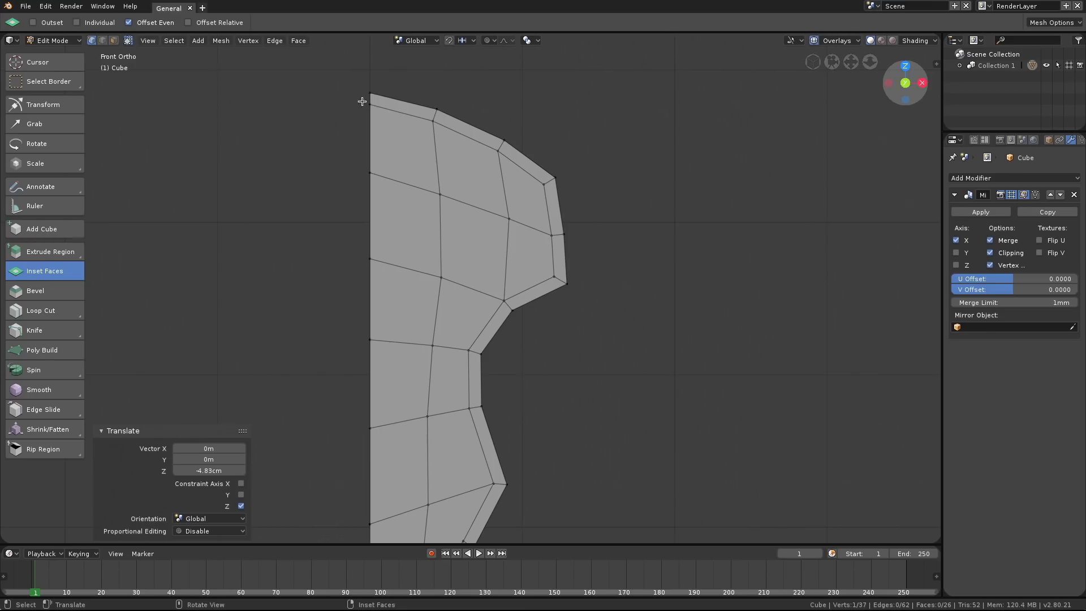
{"action": "left_click", "coordinate": [113, 41]}
{"action": "left_click", "coordinate": [437, 113], "text": "alt"}
{"action": "mouse_move", "coordinate": [438, 114]}
{"action": "middle_mouse_down", "text": "shift"}
{"action": "mouse_move", "coordinate": [438, 42]}
{"action": "mouse_move", "coordinate": [437, 98]}
{"action": "middle_mouse_up", "text": "shift"}
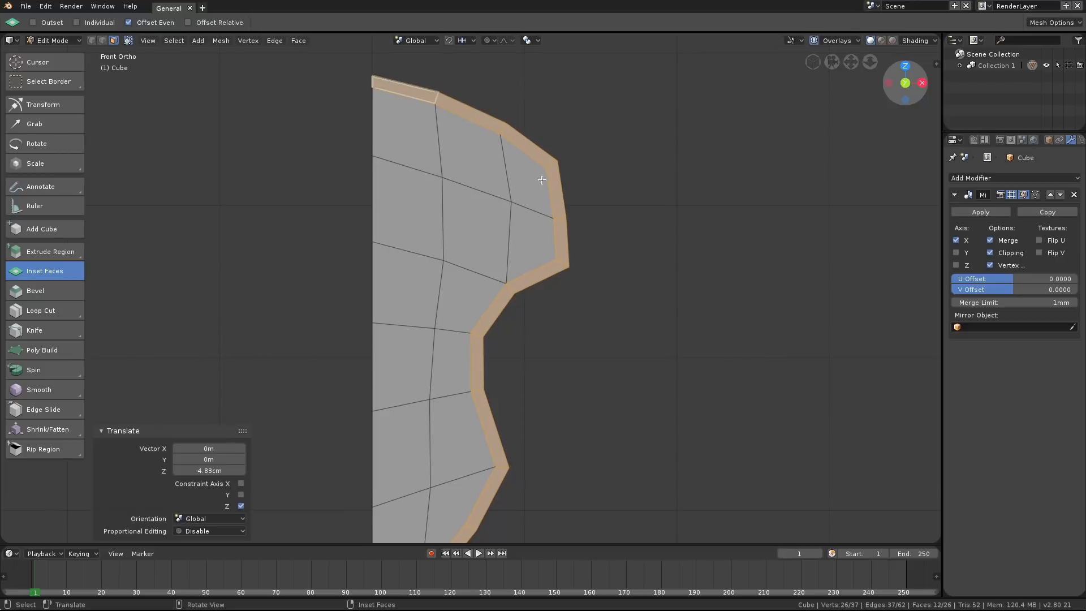
Examine the half shield and its border face loop from the front and from angled perspective views.
{"action": "middle_click_drag", "start_coordinate": [537, 175], "coordinate": [527, 211]}
{"action": "scroll", "coordinate": [491, 243], "scroll_direction": "down", "scroll_amount": 2}
{"action": "scroll", "coordinate": [548, 253], "scroll_direction": "down", "scroll_amount": 1}
{"action": "middle_click_drag", "start_coordinate": [548, 253], "coordinate": [595, 211]}
{"action": "scroll", "coordinate": [560, 249], "scroll_direction": "down", "scroll_amount": 2}
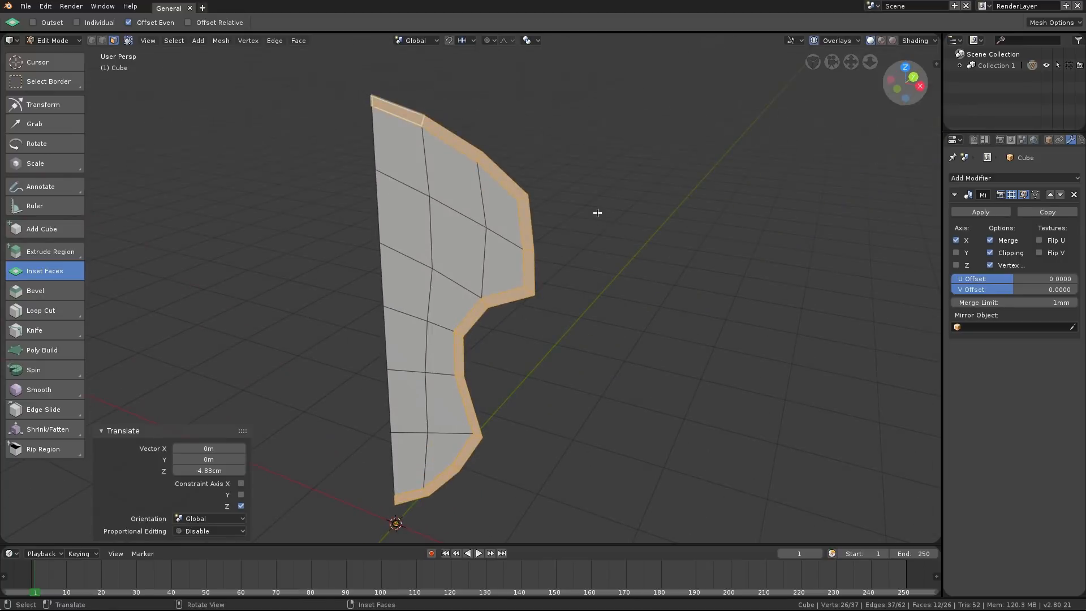
{"action": "key", "text": "KP_1"}
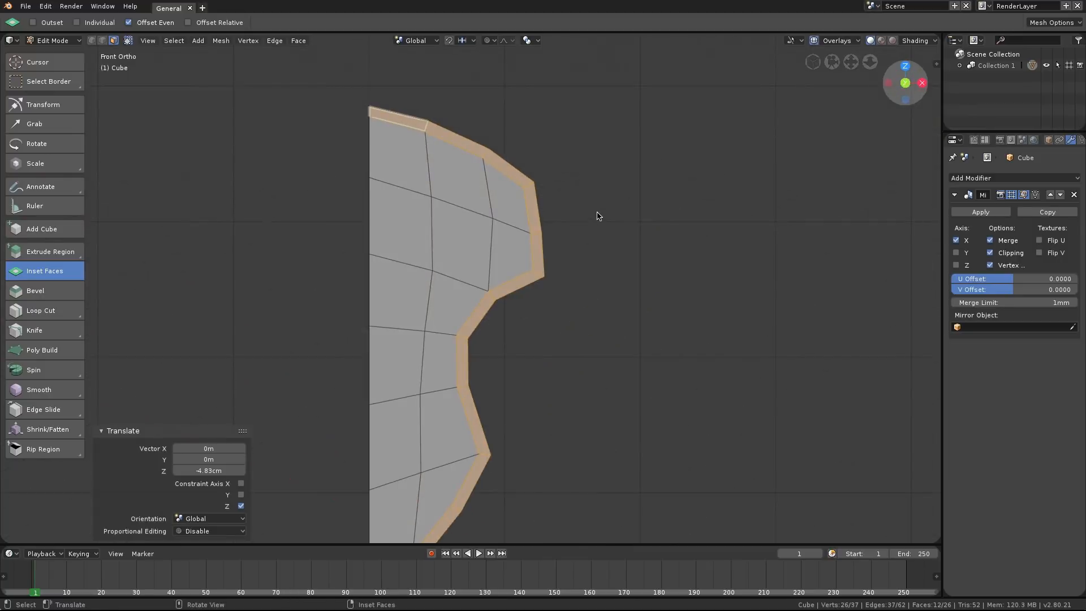
{"action": "middle_click_drag", "start_coordinate": [664, 123], "coordinate": [590, 155]}
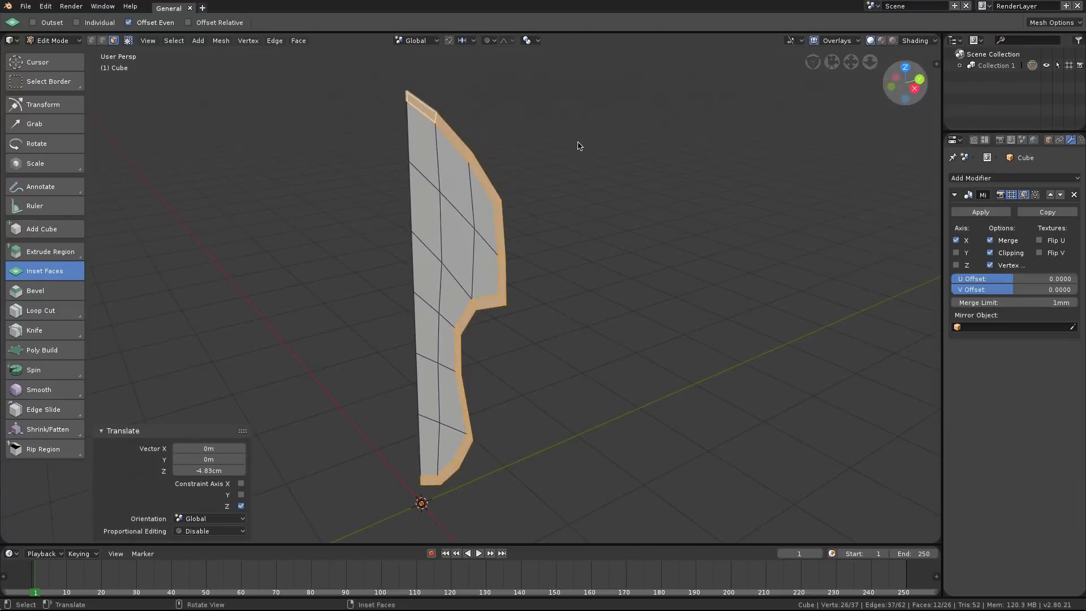
{"action": "middle_click_drag", "start_coordinate": [569, 139], "coordinate": [576, 196], "text": "shift"}
{"action": "scroll", "coordinate": [532, 196], "scroll_direction": "up", "scroll_amount": 2}
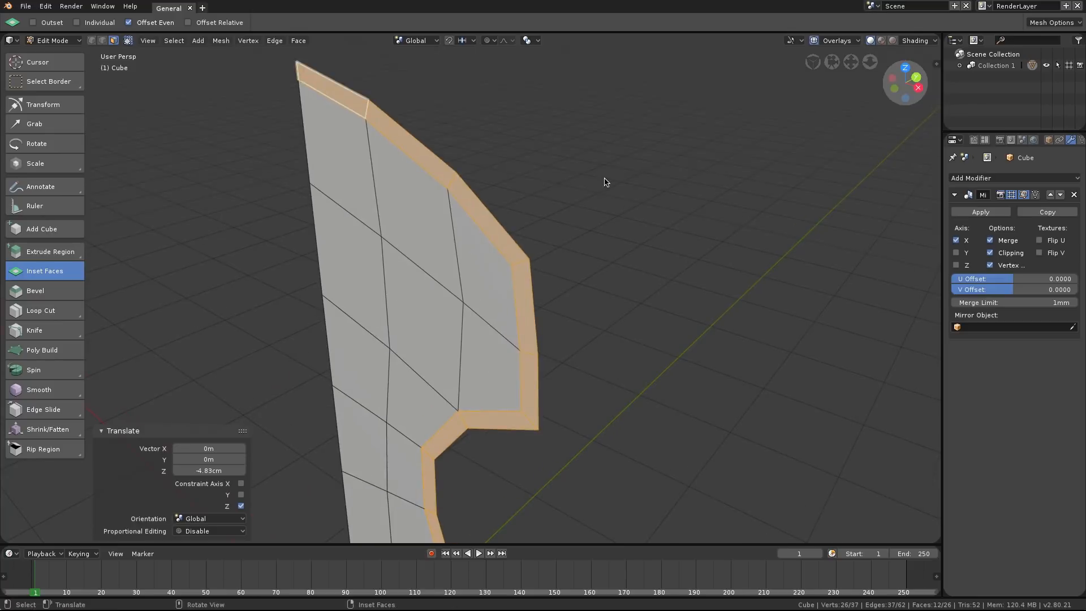
Extrude the shield's selected border face loop 3.73 cm along its normal.
{"action": "key", "text": "e"}
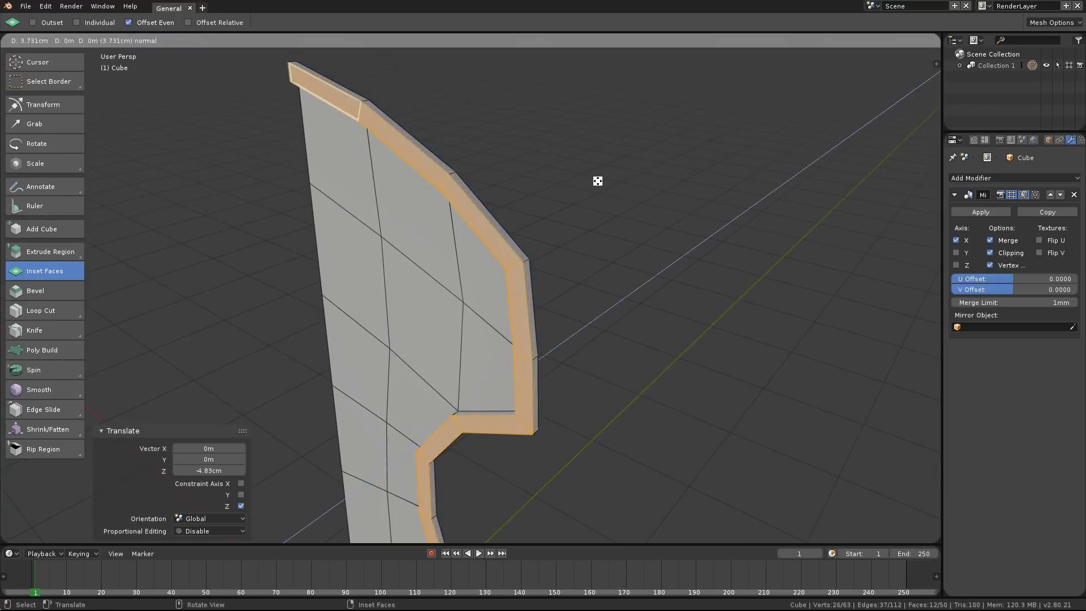
{"action": "left_click", "coordinate": [601, 177]}
Add one loop cut around the inner side wall of the raised border and edge-slide it with a factor of about -0.554.
{"action": "middle_click_drag", "start_coordinate": [494, 216], "coordinate": [521, 127]}
{"action": "middle_click_drag", "start_coordinate": [515, 116], "coordinate": [508, 161], "text": "shift"}
{"action": "key", "text": "ctrl+r"}
{"action": "left_click", "coordinate": [505, 209]}
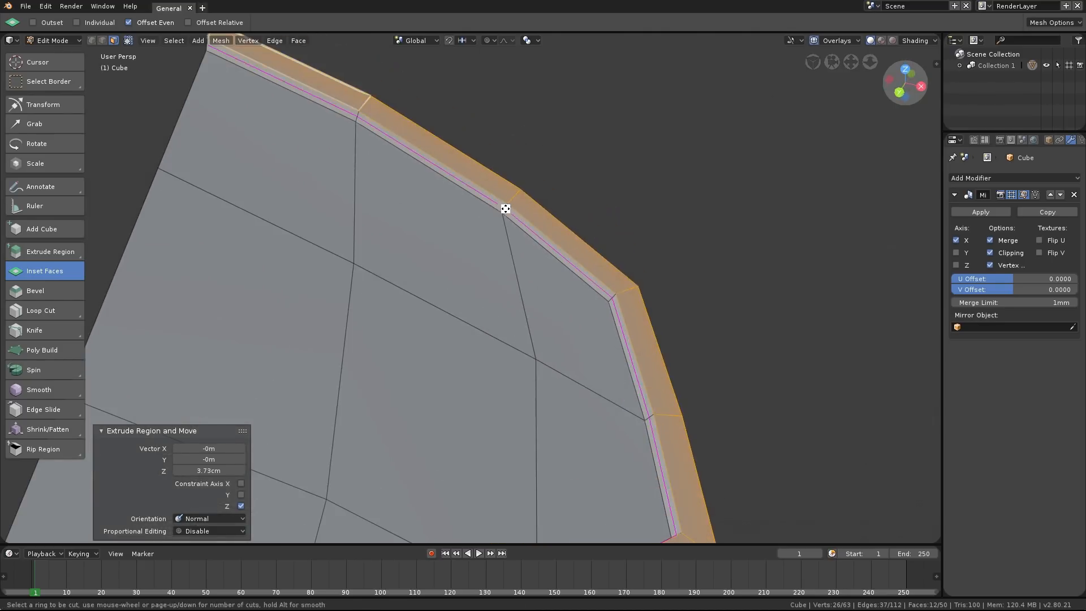
{"action": "left_click", "coordinate": [506, 209]}
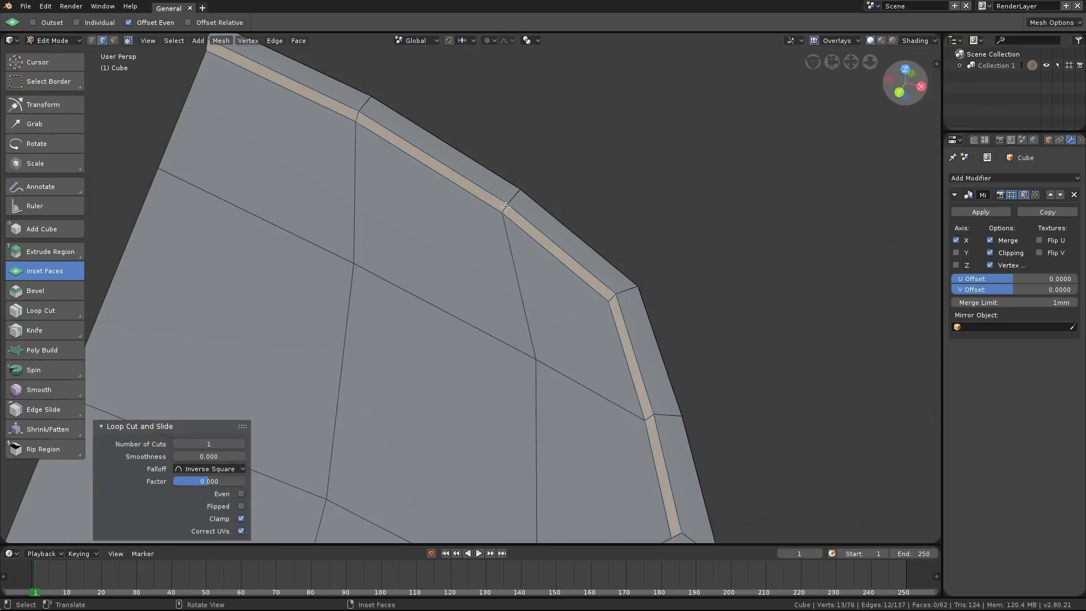
{"action": "key", "text": "g"}
{"action": "key", "text": "g"}
{"action": "left_click", "coordinate": [557, 184]}
{"action": "key", "text": "ctrl+Tab"}
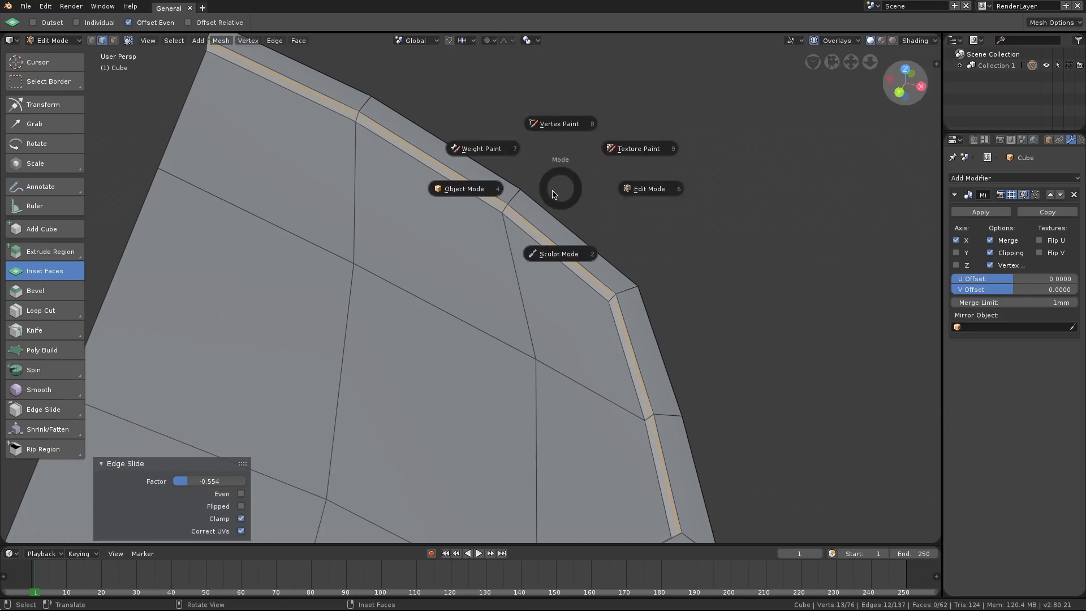
{"action": "key", "text": "Escape"}
{"action": "key", "text": "ctrl+Tab"}
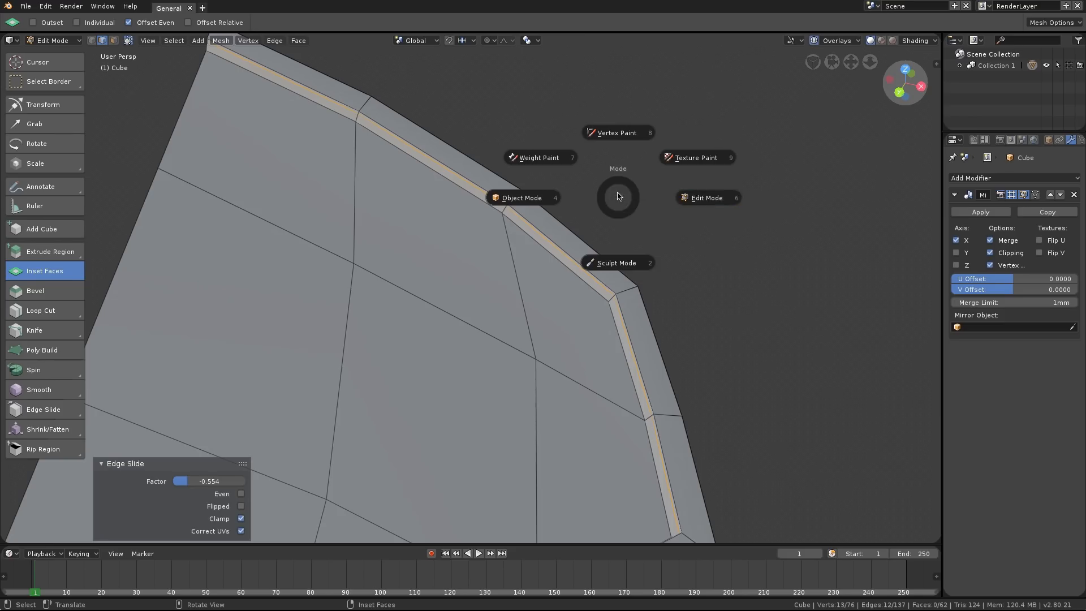
{"action": "key", "text": "Escape"}
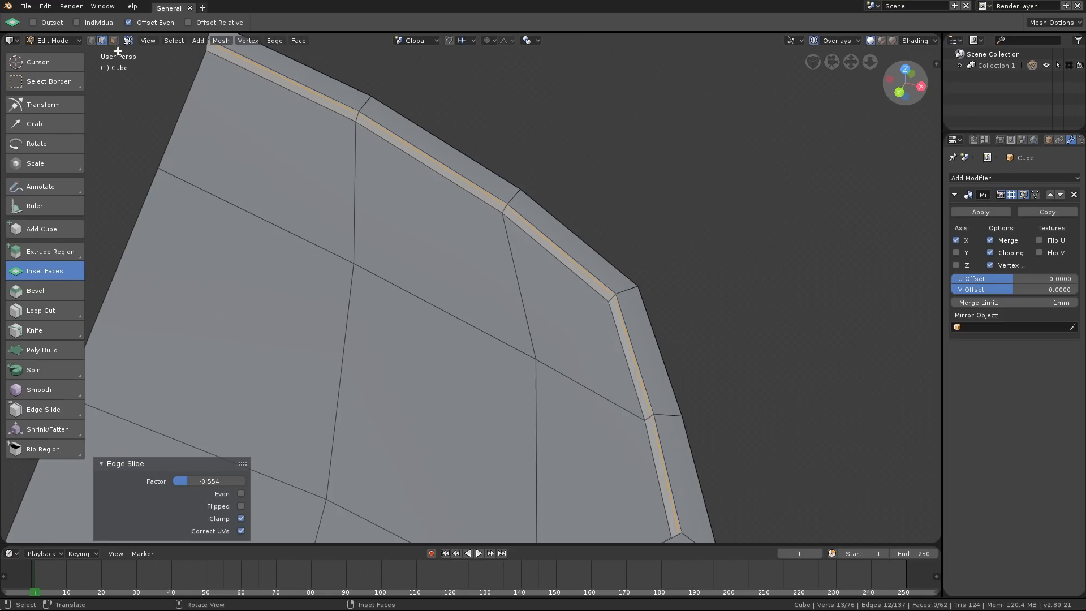
Select the narrow face loop along the border's inner wall and extrude it 1.84 cm along its normal.
{"action": "key", "text": "3"}
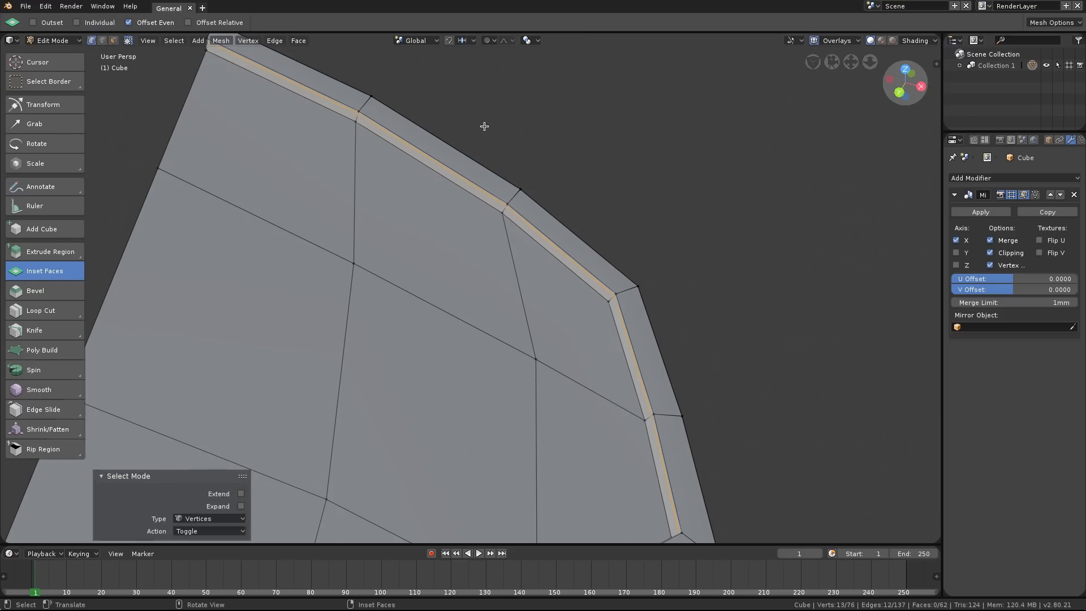
{"action": "key", "text": "Escape"}
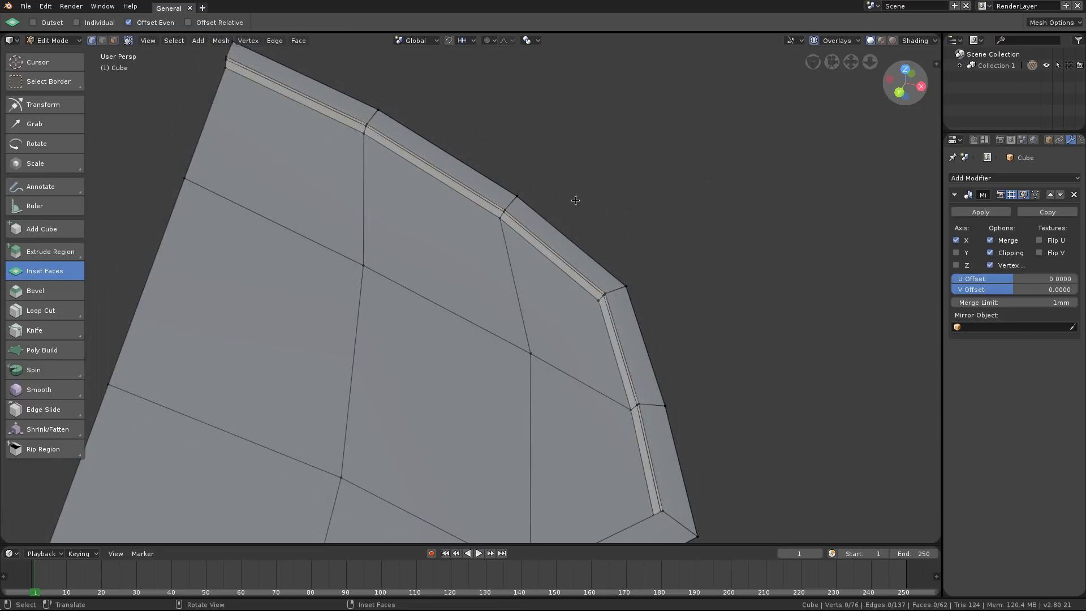
{"action": "left_click", "coordinate": [371, 123], "text": "alt"}
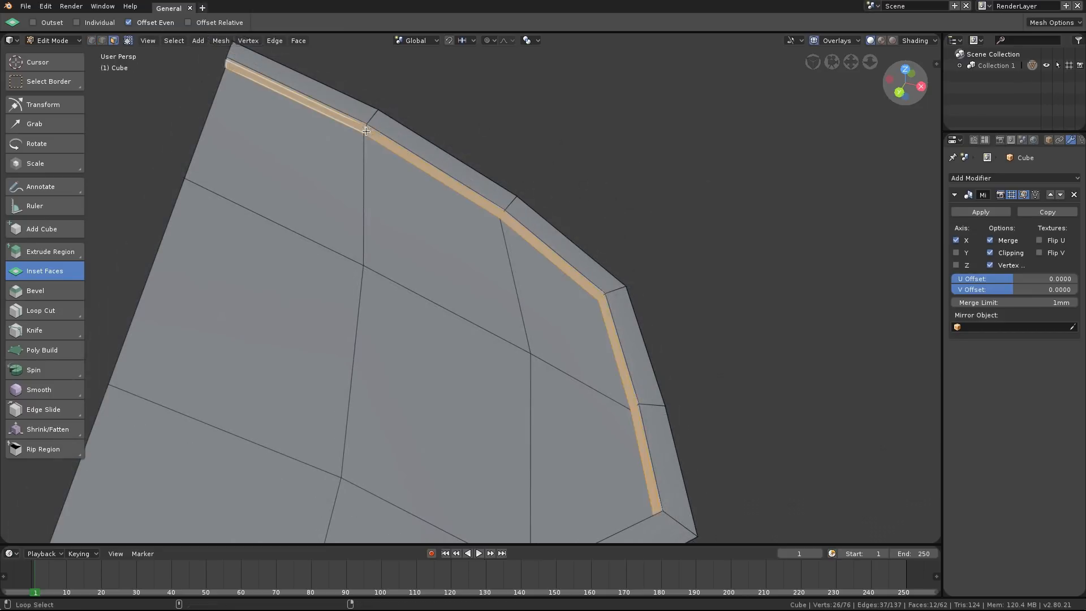
{"action": "scroll", "coordinate": [635, 237], "scroll_direction": "up", "scroll_amount": 2}
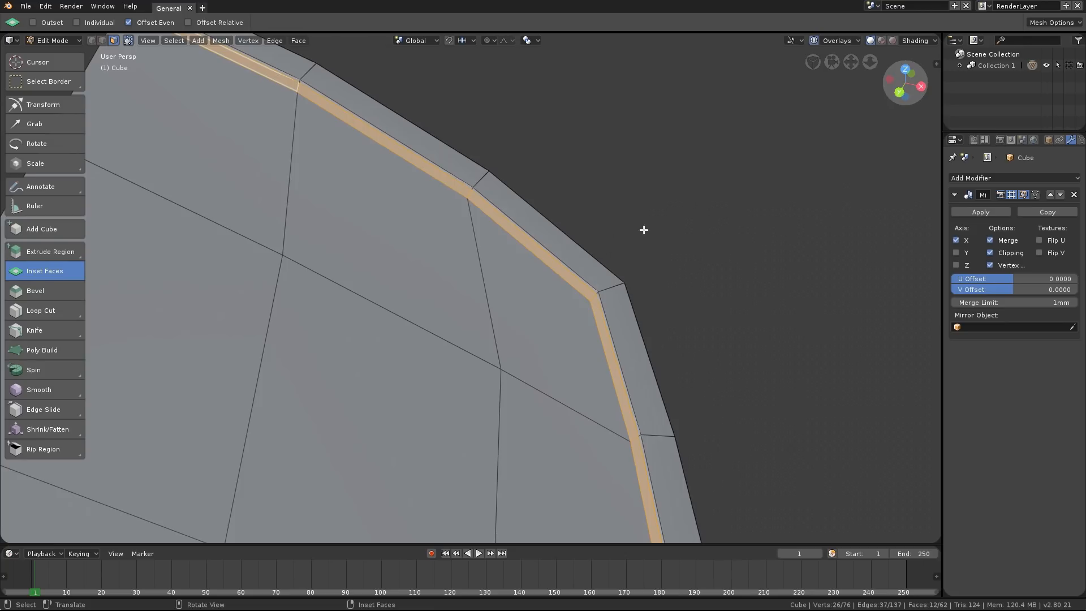
{"action": "middle_click_drag", "start_coordinate": [644, 230], "coordinate": [637, 234]}
{"action": "left_click_drag", "start_coordinate": [667, 234], "coordinate": [649, 253]}
{"action": "left_click", "coordinate": [649, 252]}
{"action": "middle_click_drag", "start_coordinate": [649, 252], "coordinate": [610, 242]}
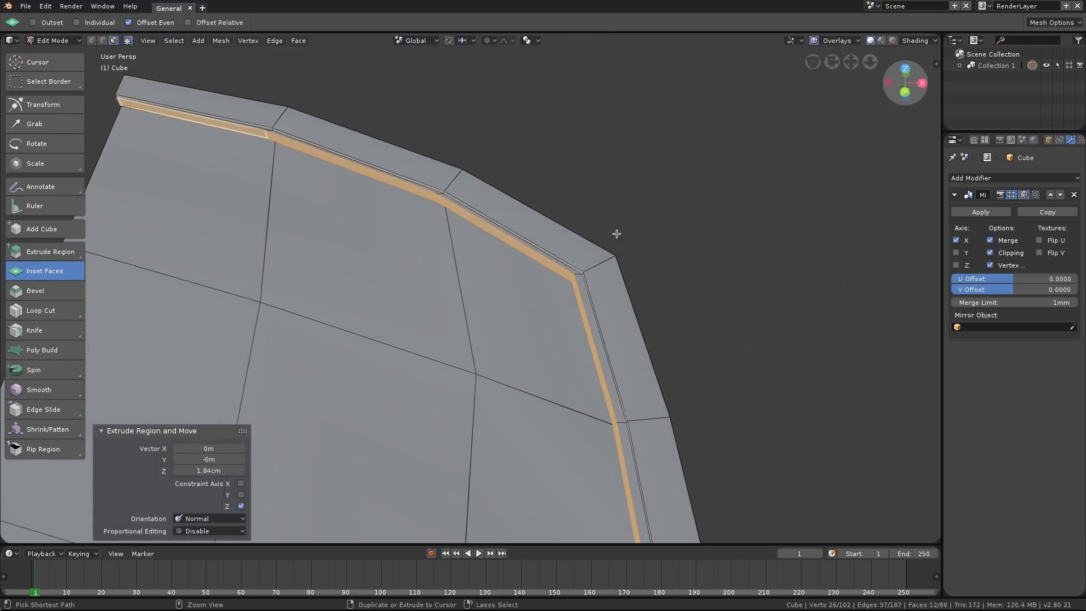
Select the inner edge loop of the border's front face and edge-slide it outward by about half the face width.
{"action": "left_click", "coordinate": [494, 204]}
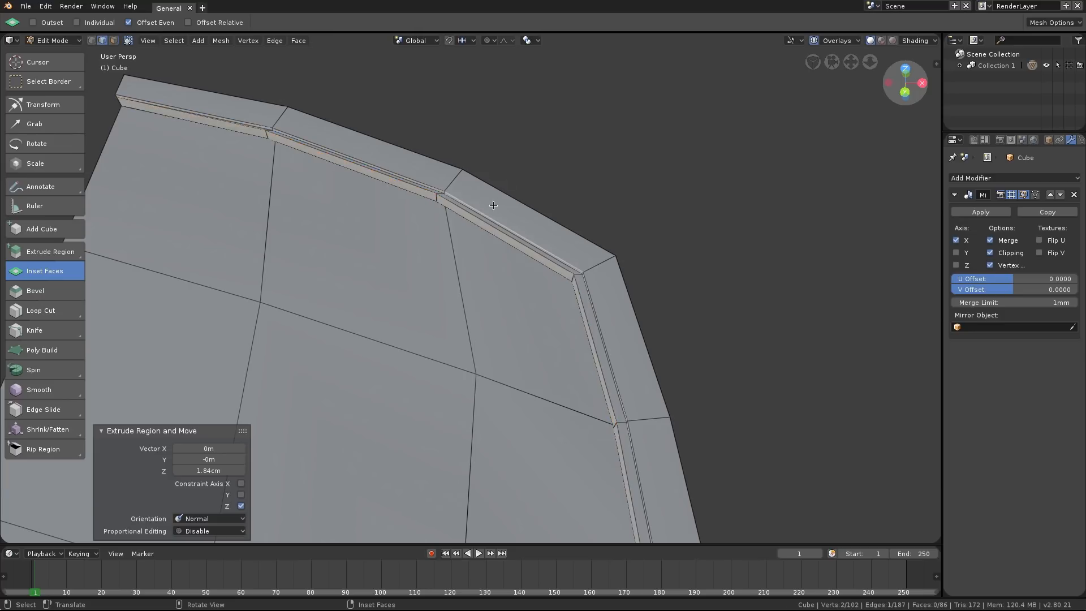
{"action": "left_click", "coordinate": [485, 212], "text": "alt"}
{"action": "key", "text": "g"}
{"action": "key", "text": "g"}
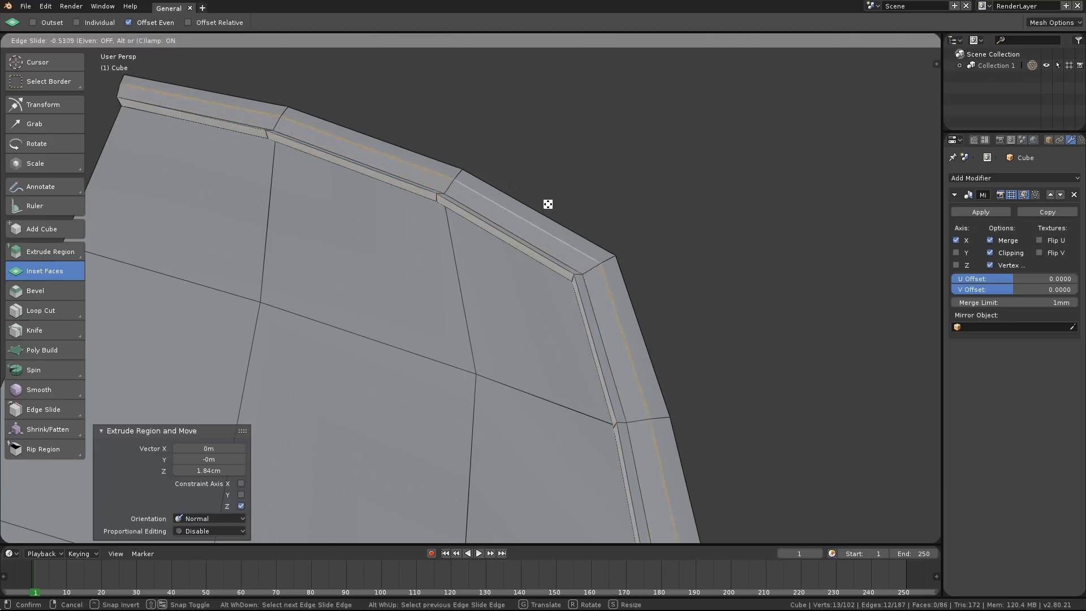
{"action": "left_click", "coordinate": [547, 206]}
Undo the edge slide and the extrusion of the inner wall's face loop.
{"action": "middle_click_drag", "start_coordinate": [547, 206], "coordinate": [568, 245]}
{"action": "key", "text": "ctrl+z"}
{"action": "key", "text": "ctrl+z"}
{"action": "key", "text": "ctrl+z"}
{"action": "key", "text": "ctrl+z"}
{"action": "key", "text": "ctrl+z"}
{"action": "key", "text": "ctrl+z"}
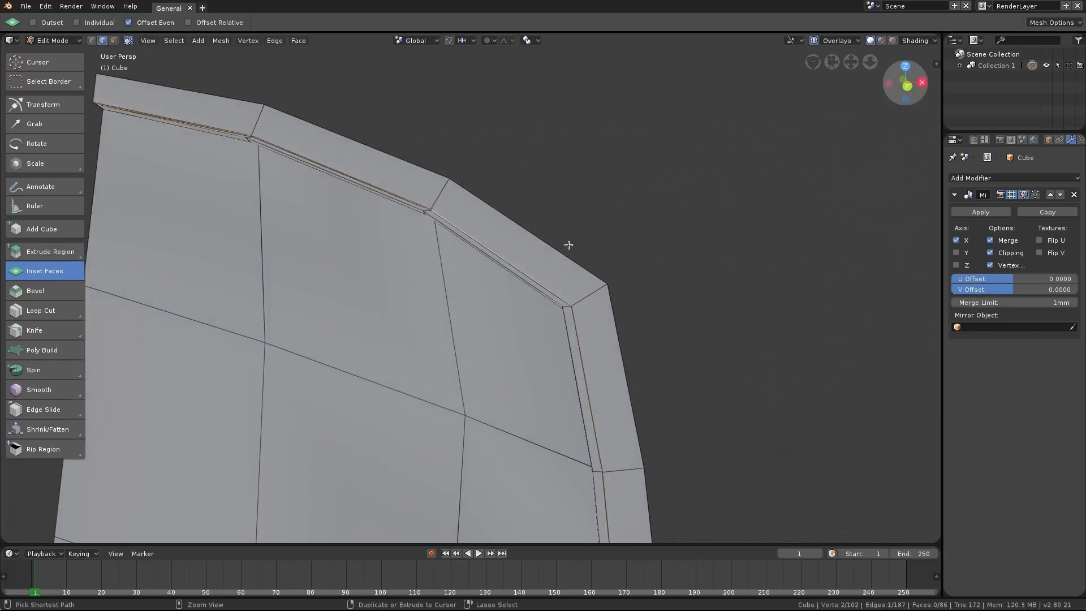
Select the narrow inner-wall face loop, extrude it in place, and Shrink/Fatten the new faces with an offset of -0.018.
{"action": "middle_click_drag", "start_coordinate": [554, 248], "coordinate": [547, 216]}
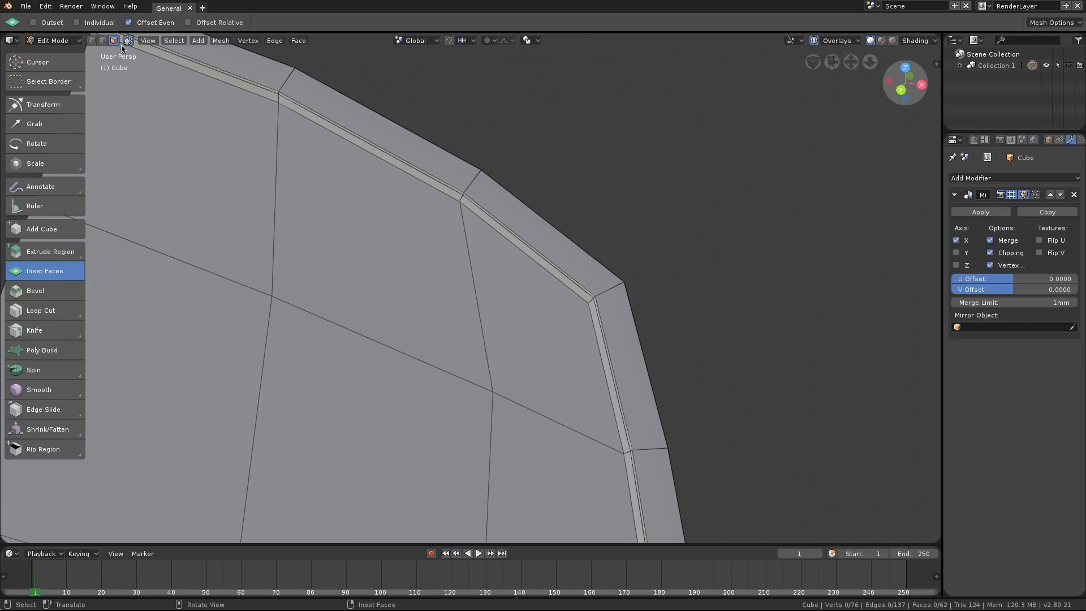
{"action": "left_click", "coordinate": [457, 195], "text": "alt"}
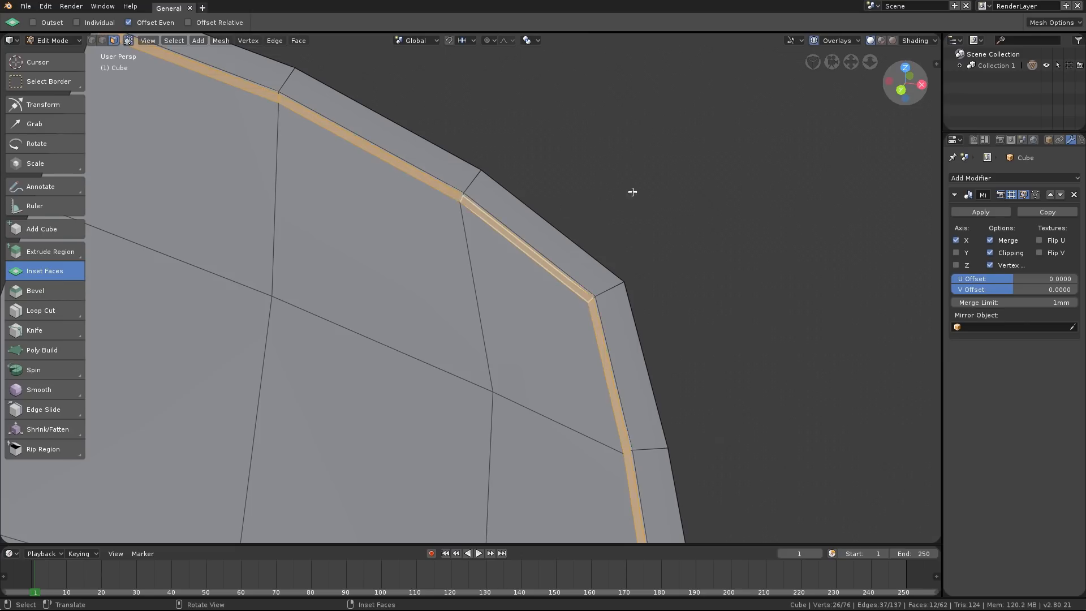
{"action": "mouse_move", "coordinate": [638, 190]}
{"action": "left_mouse_down"}
{"action": "mouse_move", "coordinate": [628, 207]}
{"action": "mouse_move", "coordinate": [628, 190]}
{"action": "left_mouse_up"}
{"action": "right_click", "coordinate": [649, 216]}
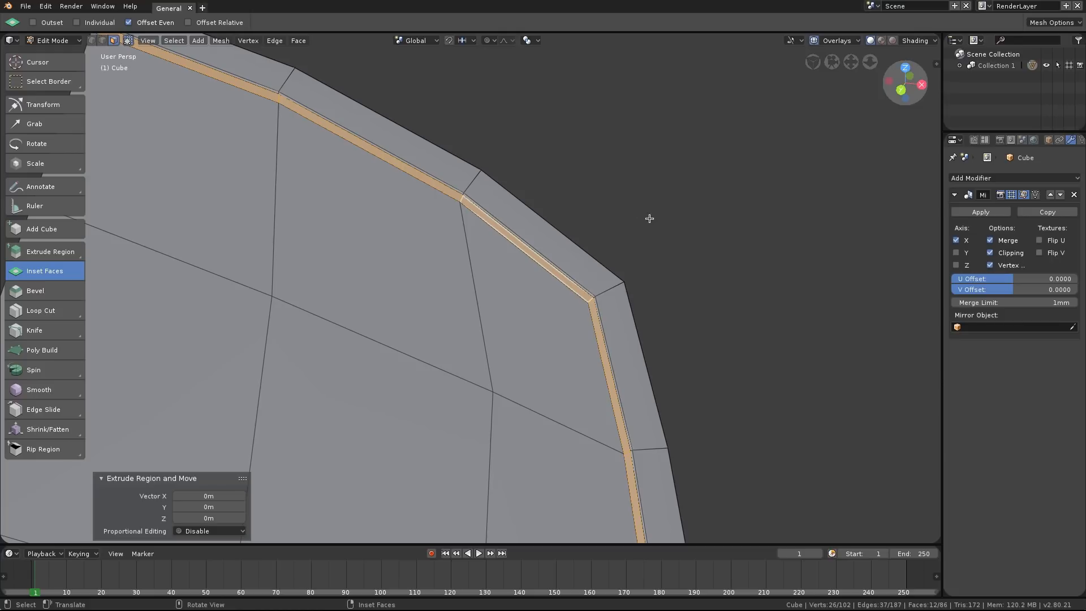
{"action": "key", "text": "alt+s"}
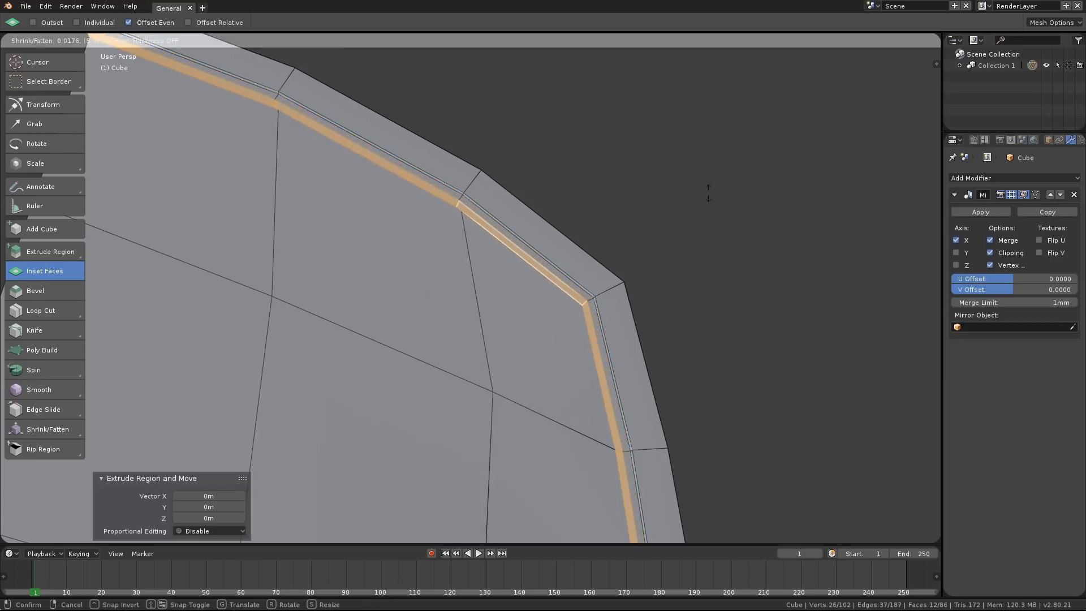
{"action": "left_click", "coordinate": [708, 192]}
Edge-slide the inner edge loop of the border's front face with factor -0.443, and Shrink/Fatten it with an offset of -0.018.
{"action": "middle_click_drag", "start_coordinate": [577, 177], "coordinate": [488, 148]}
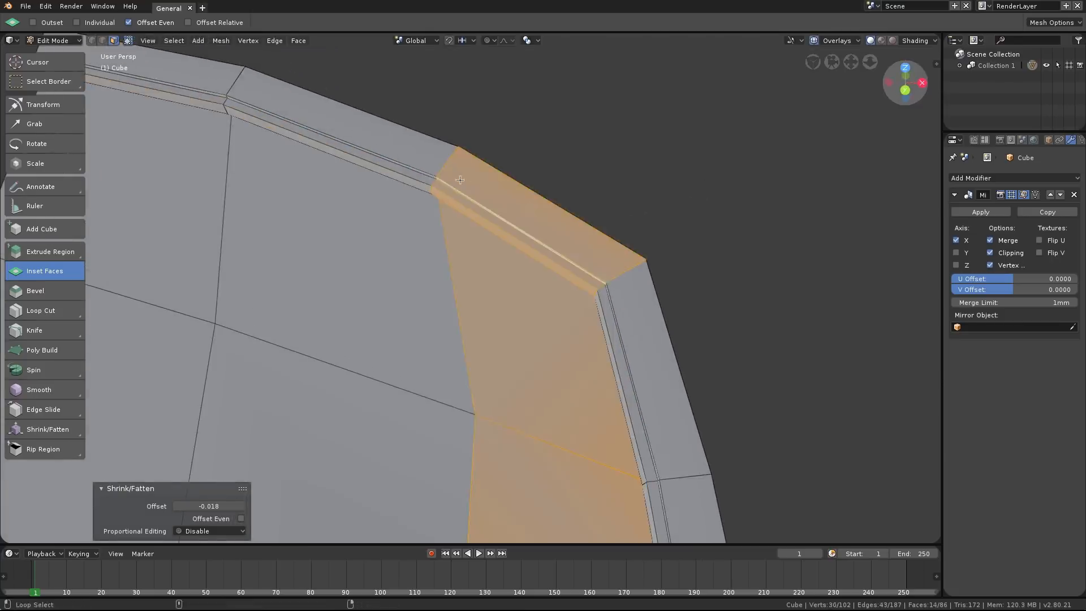
{"action": "left_click", "coordinate": [497, 189], "text": "alt"}
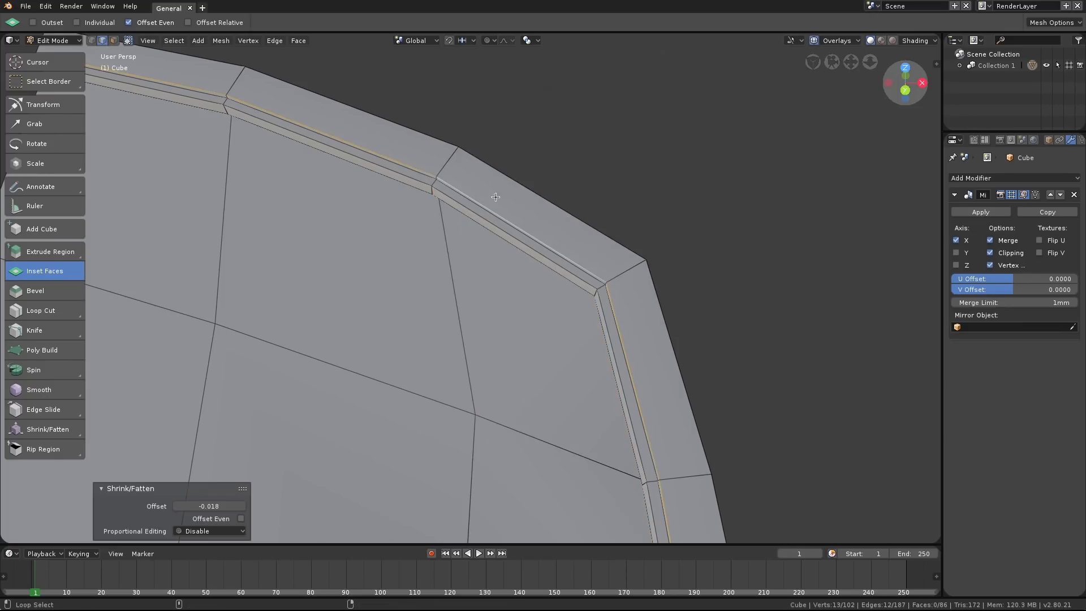
{"action": "key", "text": "g"}
{"action": "key", "text": "g"}
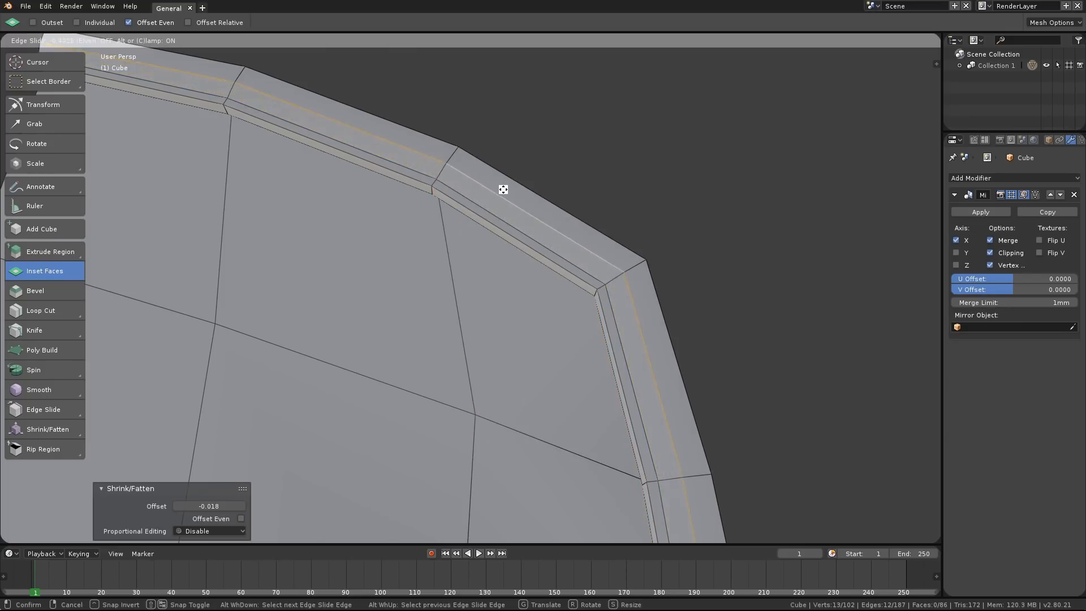
{"action": "left_click", "coordinate": [503, 189]}
{"action": "middle_click_drag", "start_coordinate": [557, 194], "coordinate": [534, 185]}
{"action": "key", "text": "alt+s"}
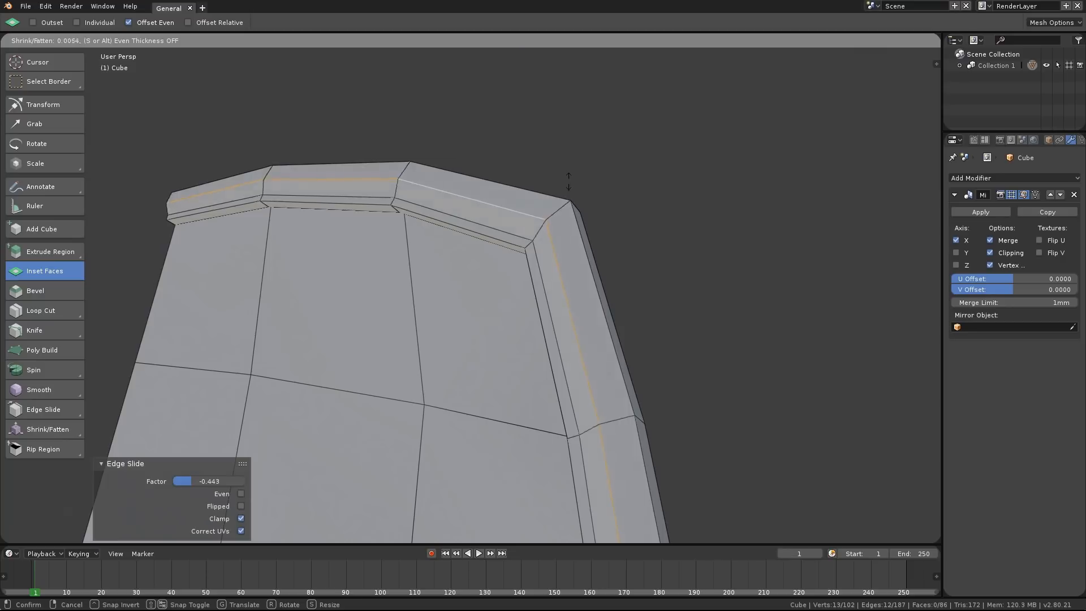
{"action": "left_click", "coordinate": [481, 217]}
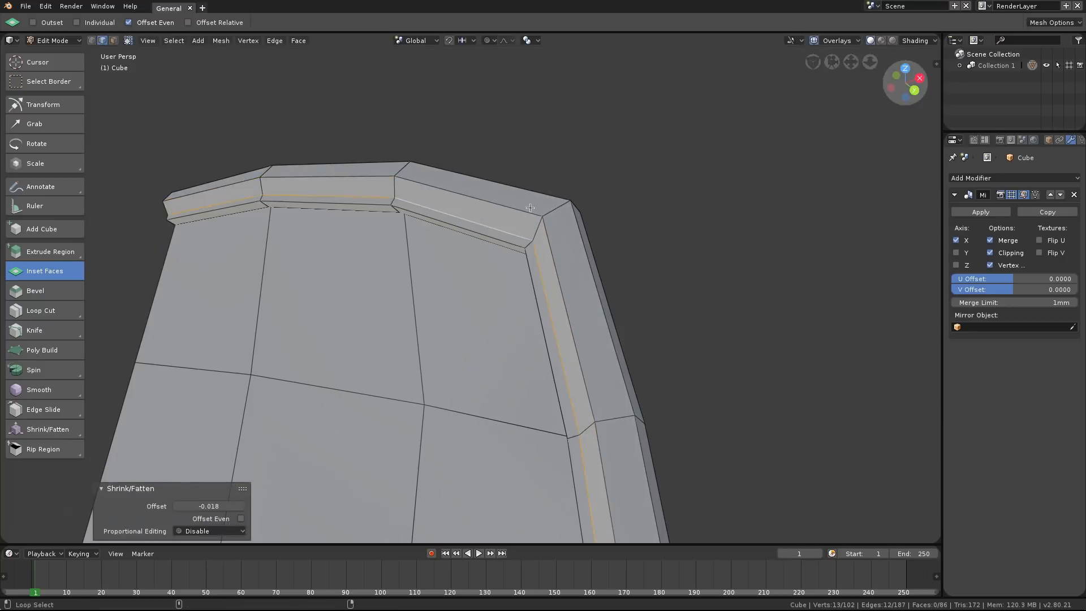
Slide the next edge loop inside the border with a factor of about -0.168 and adjust it with Shrink/Fatten.
{"action": "key", "text": "g"}
{"action": "key", "text": "g"}
{"action": "left_click", "coordinate": [580, 196]}
{"action": "key", "text": "alt+s"}
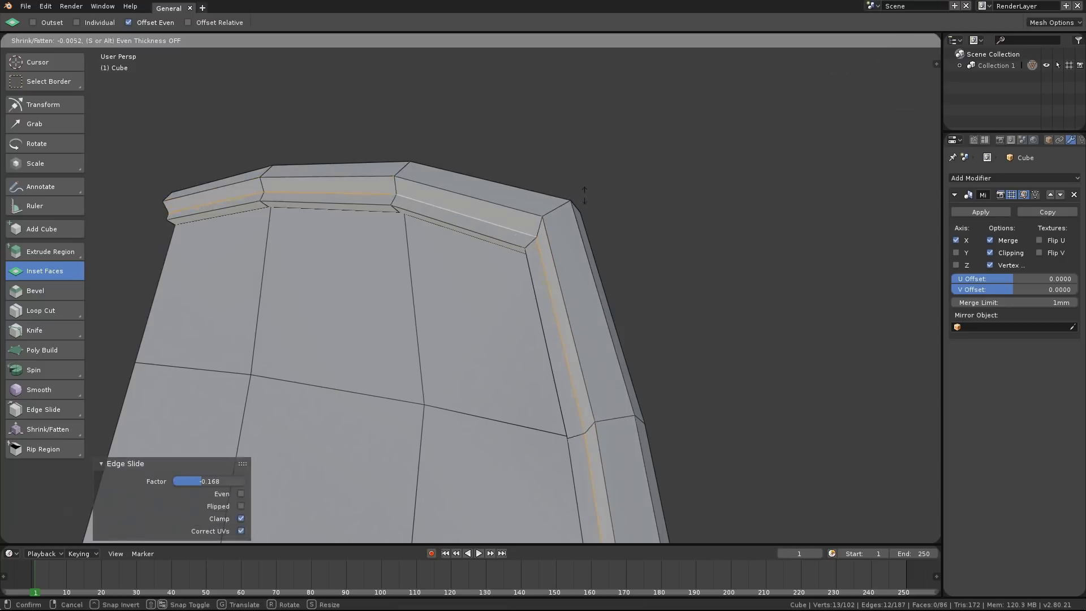
{"action": "left_click", "coordinate": [573, 194]}
Edge-slide the lower edge loop of the border's inner lip with a factor of about -0.560.
{"action": "middle_click_drag", "start_coordinate": [482, 216], "coordinate": [473, 196]}
{"action": "key", "text": "g"}
{"action": "key", "text": "g"}
{"action": "left_click", "coordinate": [555, 201]}
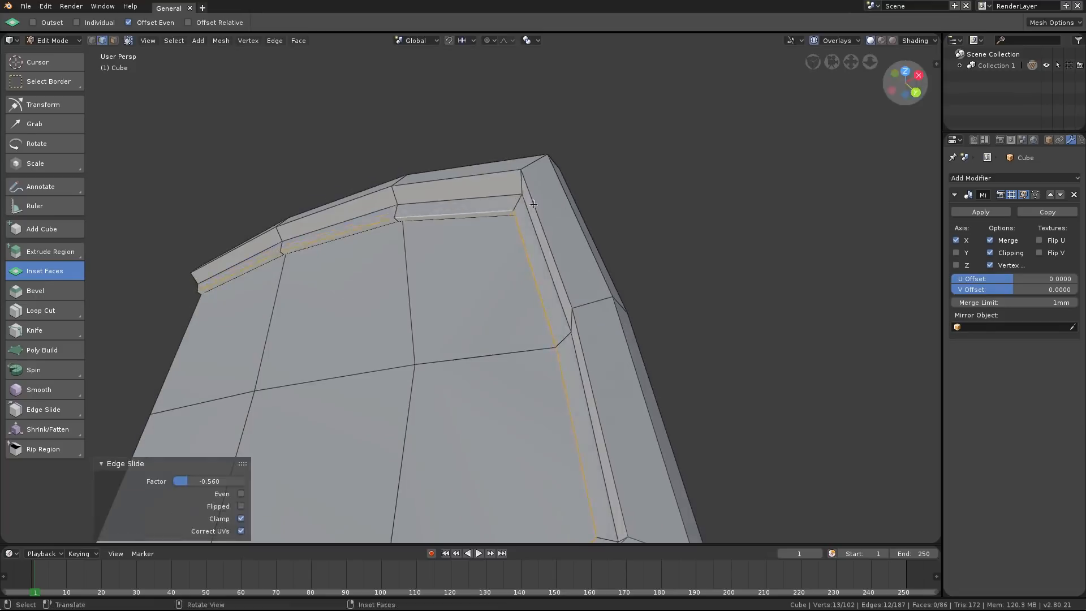
Return to Object Mode and add a level 2 Subdivision Surface modifier to the shield.
{"action": "middle_click_drag", "start_coordinate": [555, 202], "coordinate": [452, 210]}
{"action": "key", "text": "Tab"}
{"action": "key", "text": "ctrl+2"}
{"action": "scroll", "coordinate": [528, 199], "scroll_direction": "up", "scroll_amount": 4}
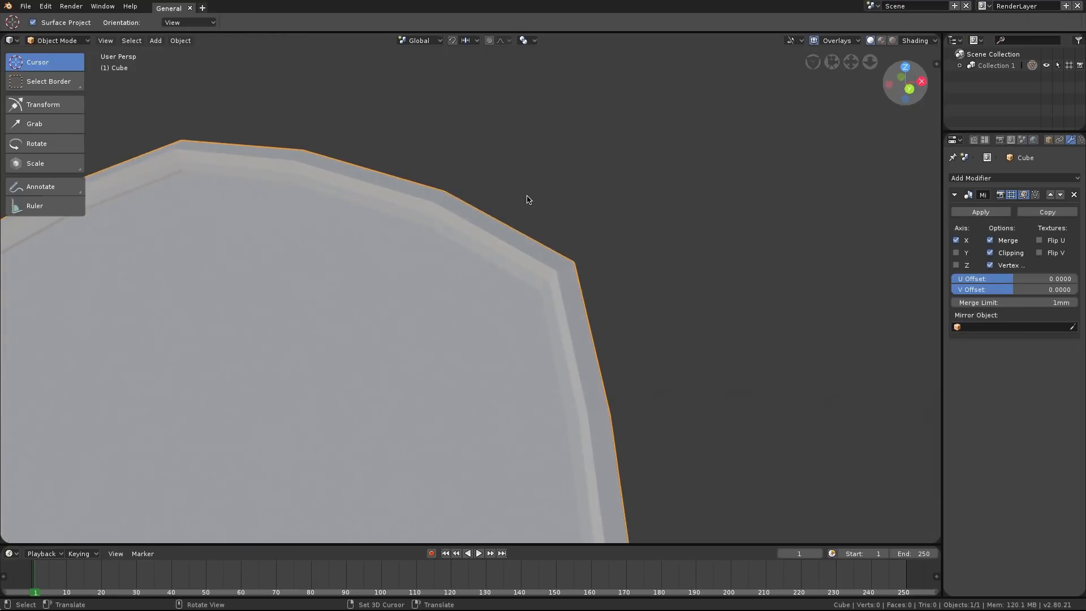
{"action": "middle_click_drag", "start_coordinate": [631, 323], "coordinate": [599, 221]}
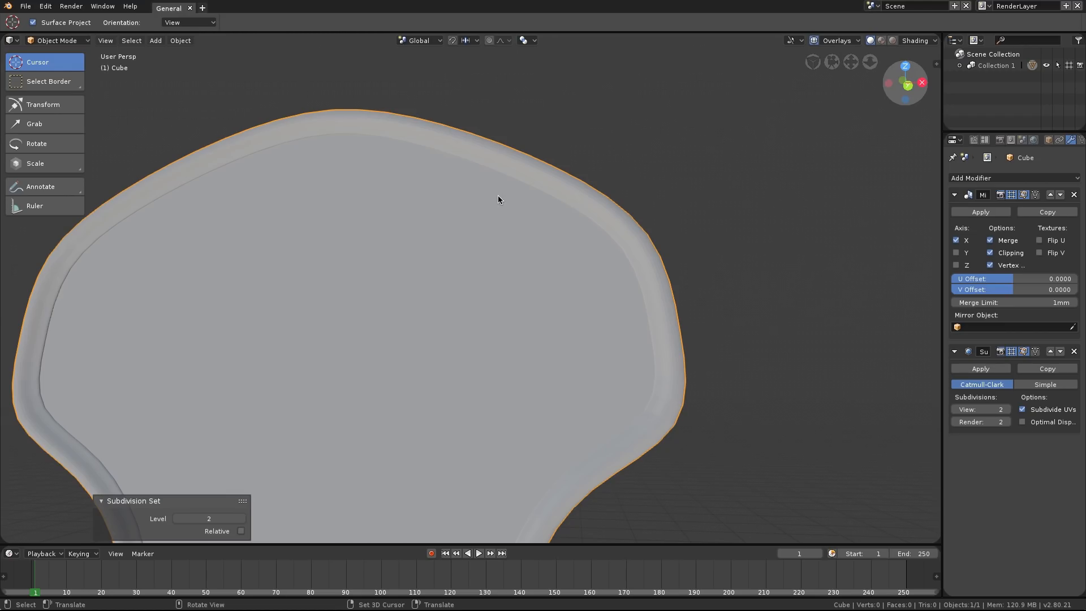
Switch the solid viewport lighting to MatCap and choose the shiny metallic sphere with the bright central highlight.
{"action": "middle_click_drag", "start_coordinate": [494, 192], "coordinate": [475, 164]}
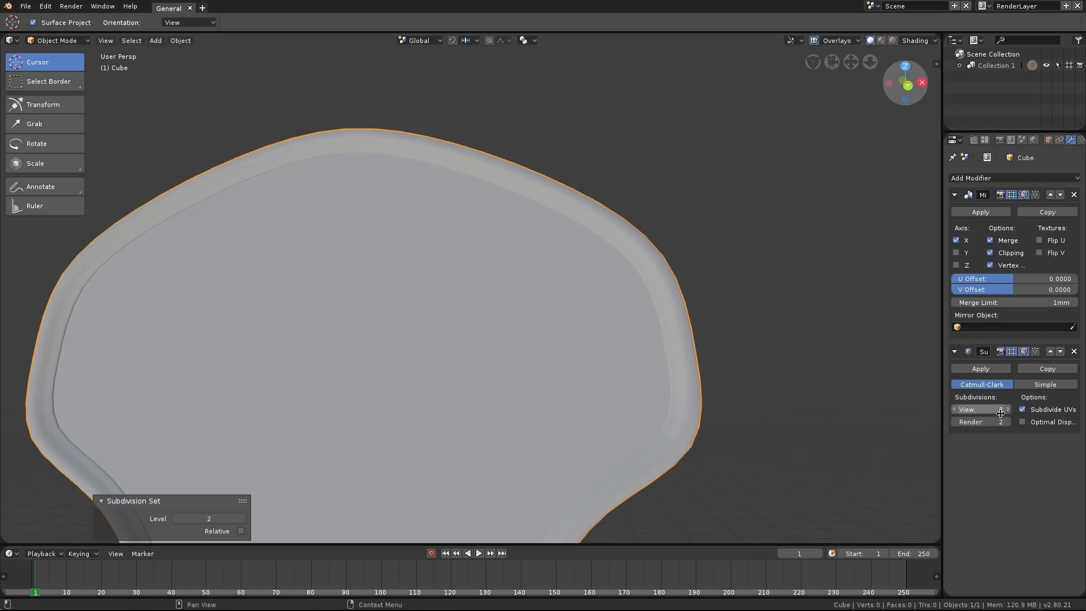
{"action": "middle_click_drag", "start_coordinate": [748, 323], "coordinate": [625, 170], "text": "ctrl"}
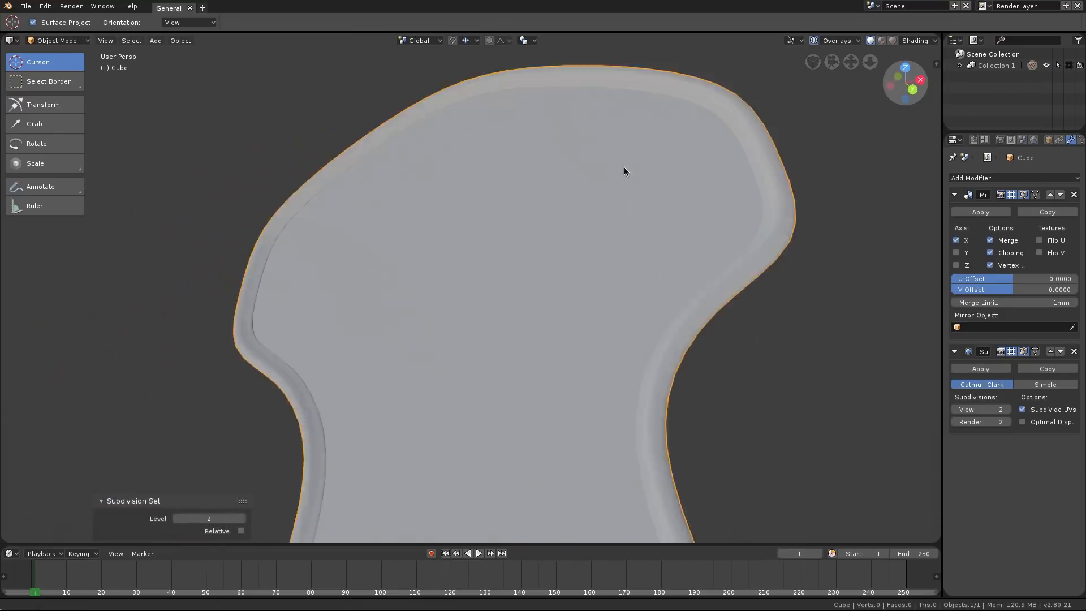
{"action": "mouse_move", "coordinate": [532, 221]}
{"action": "middle_mouse_down", "text": "ctrl"}
{"action": "mouse_move", "coordinate": [458, 263]}
{"action": "mouse_move", "coordinate": [516, 186]}
{"action": "mouse_move", "coordinate": [496, 284]}
{"action": "middle_mouse_up", "text": "ctrl"}
{"action": "scroll", "coordinate": [563, 179], "scroll_direction": "down", "scroll_amount": 3}
{"action": "mouse_move", "coordinate": [586, 188]}
{"action": "middle_mouse_down"}
{"action": "mouse_move", "coordinate": [577, 235]}
{"action": "mouse_move", "coordinate": [586, 204]}
{"action": "middle_mouse_up"}
{"action": "scroll", "coordinate": [588, 198], "scroll_direction": "down", "scroll_amount": 2}
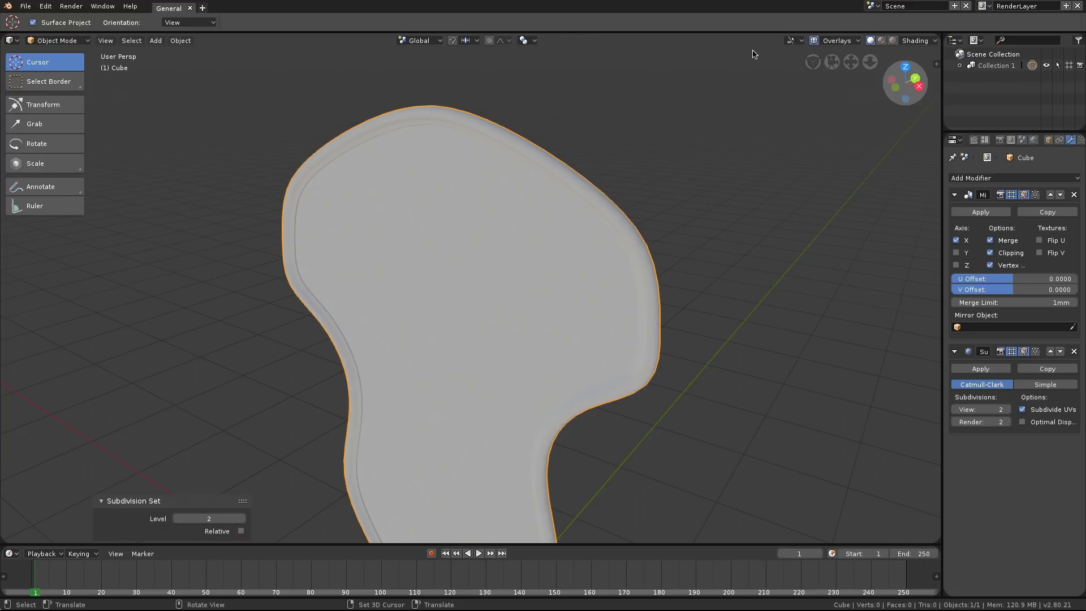
{"action": "left_click", "coordinate": [920, 40]}
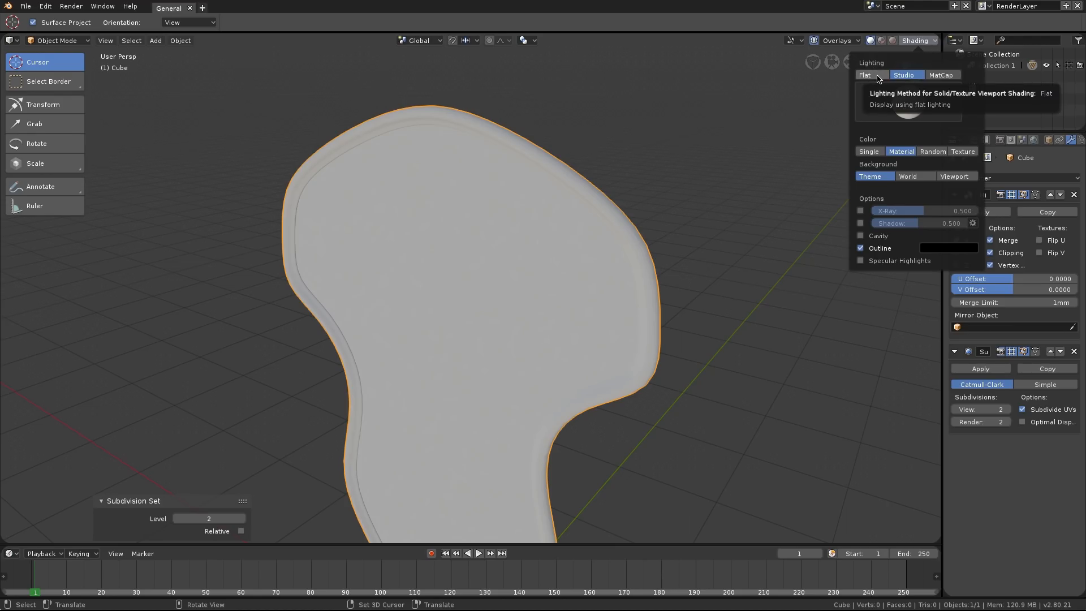
{"action": "left_click", "coordinate": [942, 76]}
{"action": "left_click", "coordinate": [912, 100]}
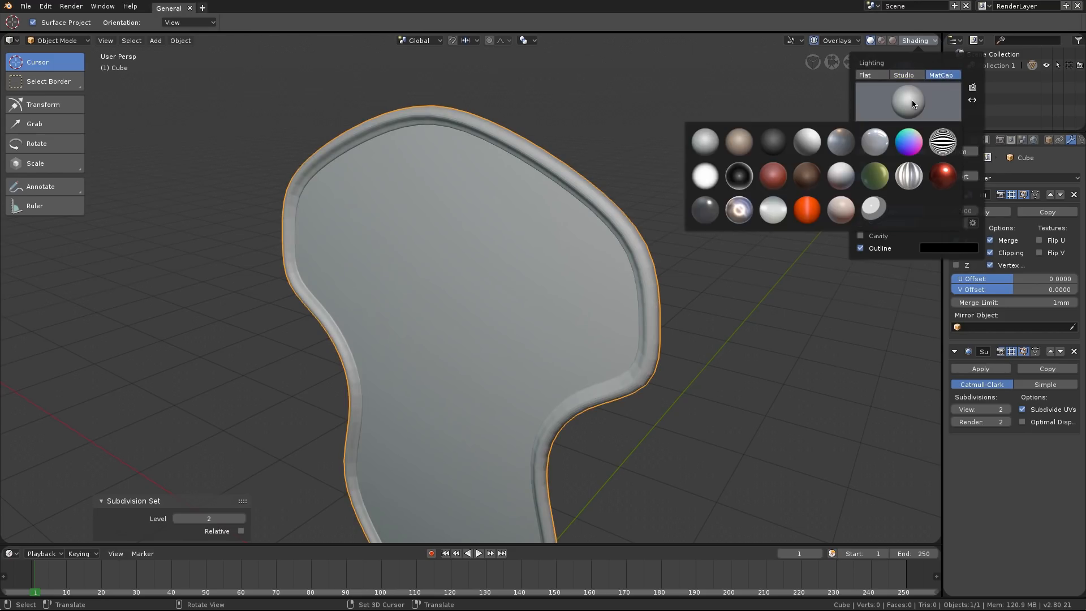
{"action": "left_click", "coordinate": [739, 210]}
Apply smooth shading to the shield object.
{"action": "middle_click_drag", "start_coordinate": [690, 179], "coordinate": [514, 152]}
{"action": "scroll", "coordinate": [633, 223], "scroll_direction": "up", "scroll_amount": 2}
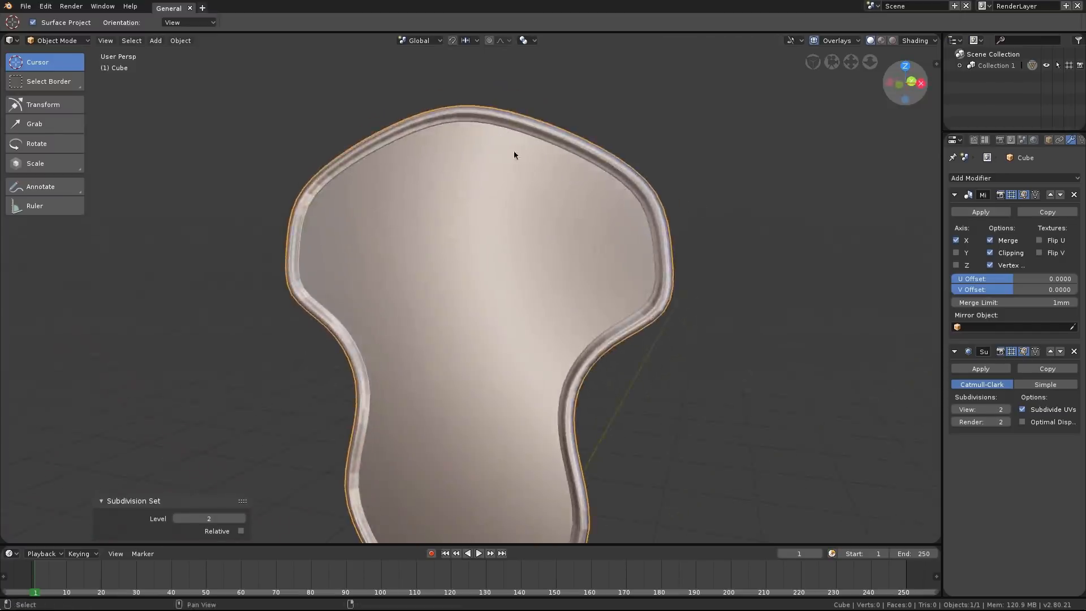
{"action": "left_click", "coordinate": [181, 40]}
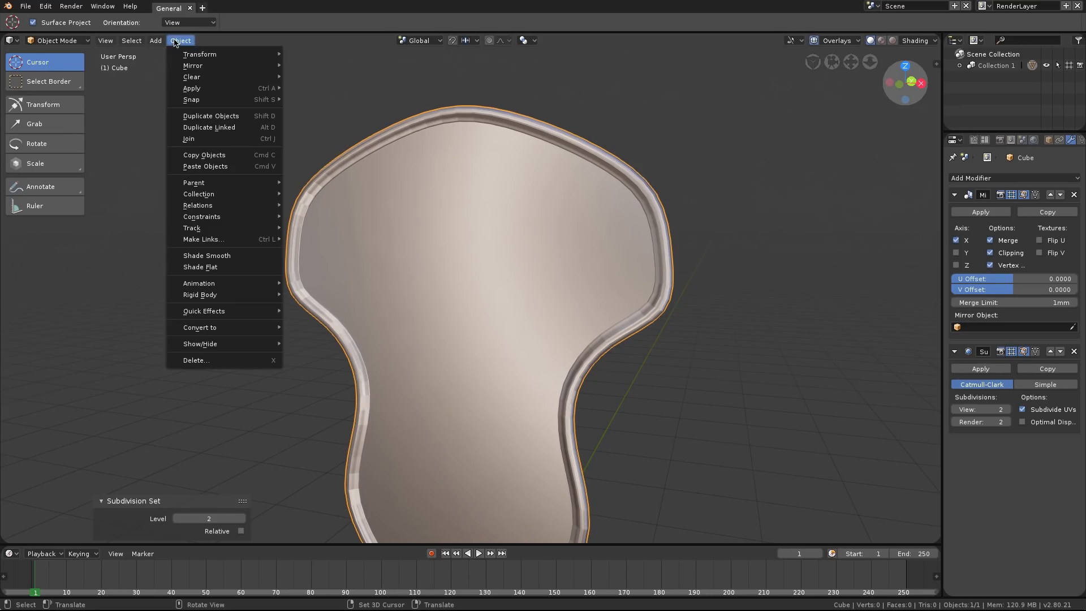
{"action": "left_click", "coordinate": [223, 256]}
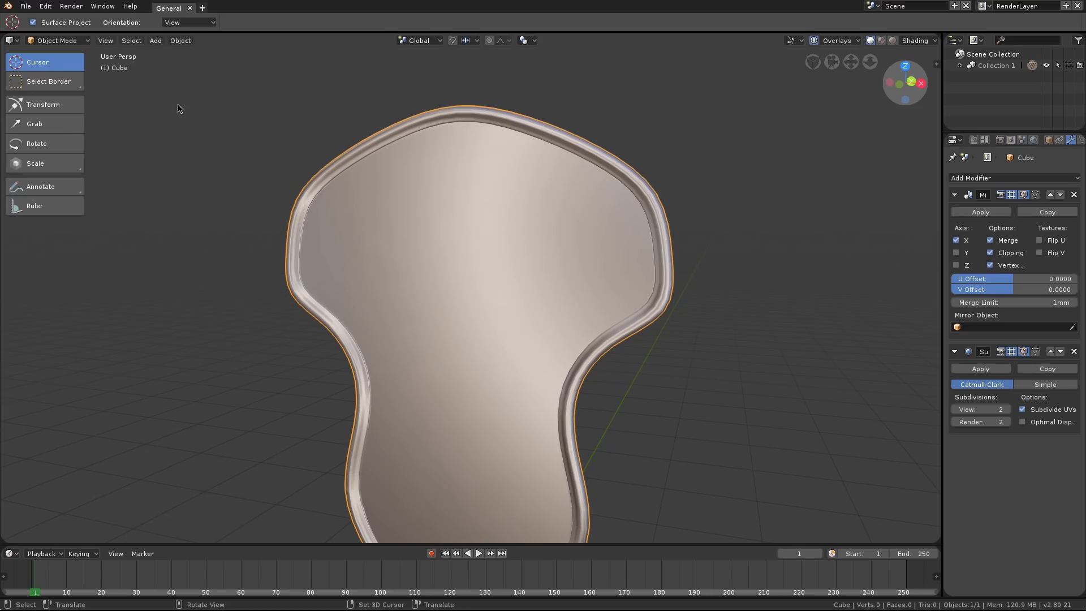
Search the available commands for "shade" to look up the shading options.
{"action": "left_click", "coordinate": [181, 40]}
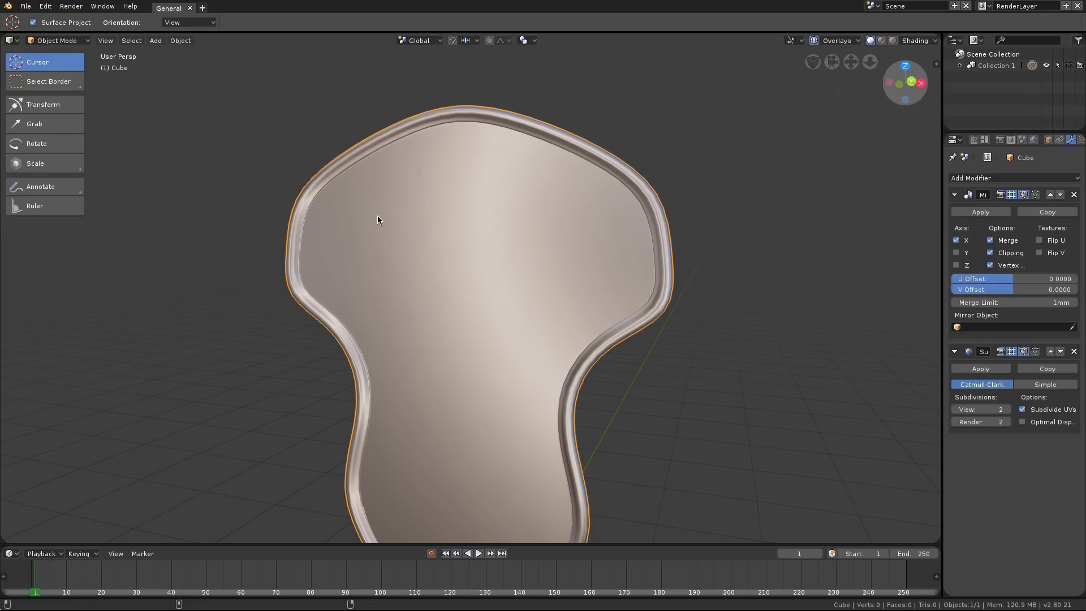
{"action": "key", "text": "space"}
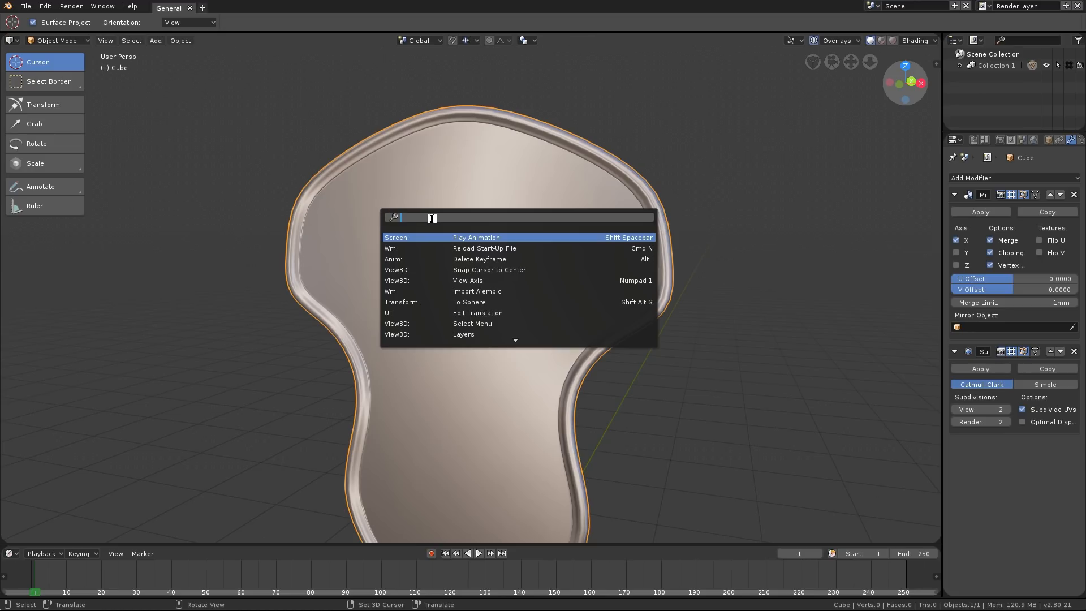
{"action": "type", "text": "shade"}
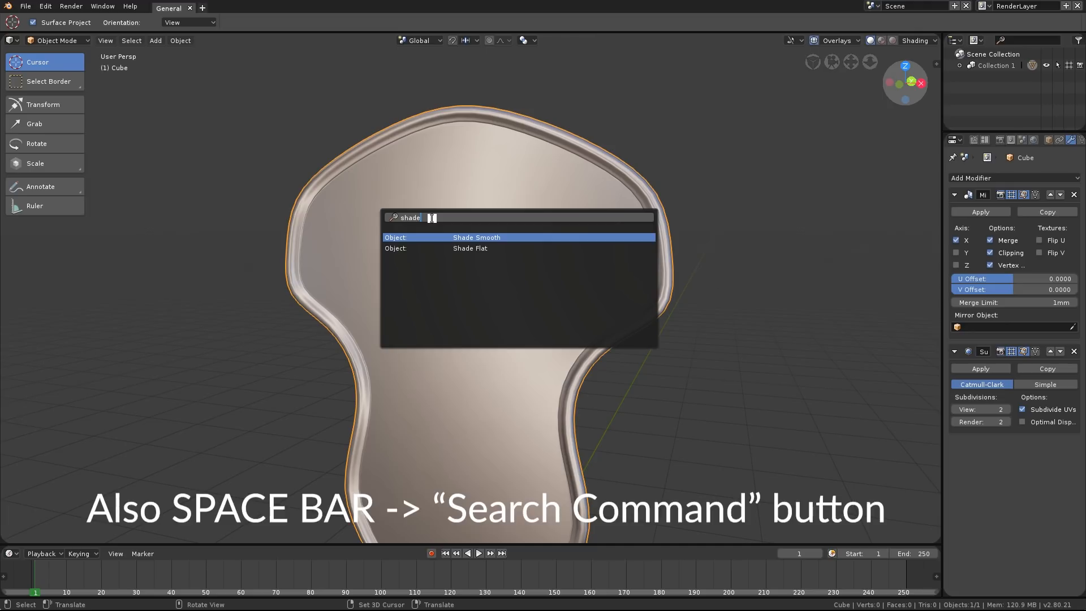
{"action": "left_click", "coordinate": [539, 93]}
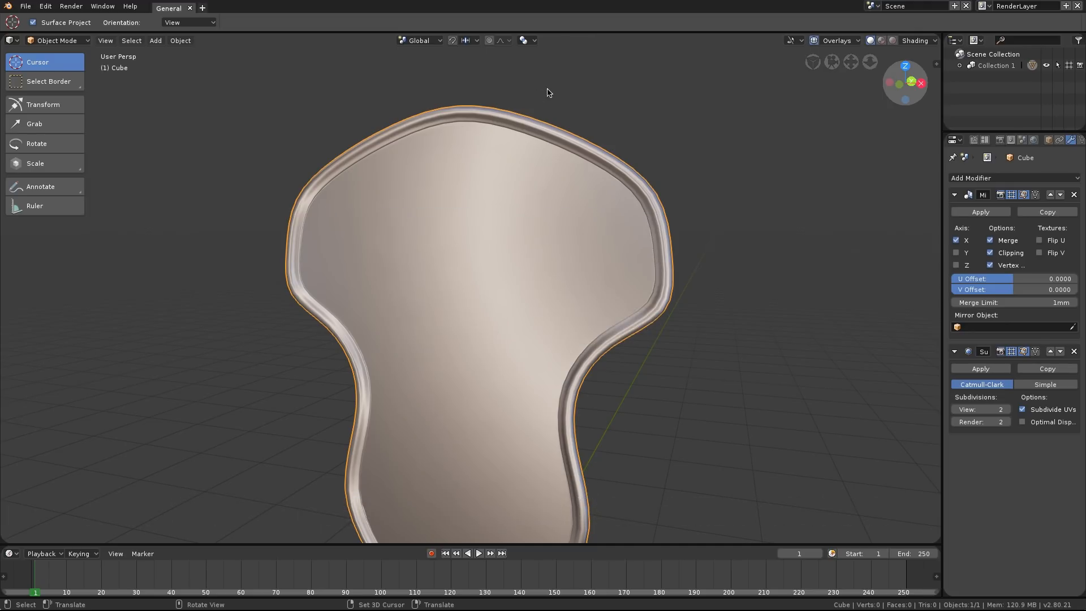
Clear the selection to view the whole shield, and reselect it in Edit Mode.
{"action": "middle_click_drag", "start_coordinate": [538, 111], "coordinate": [599, 218]}
{"action": "key", "text": "alt+a"}
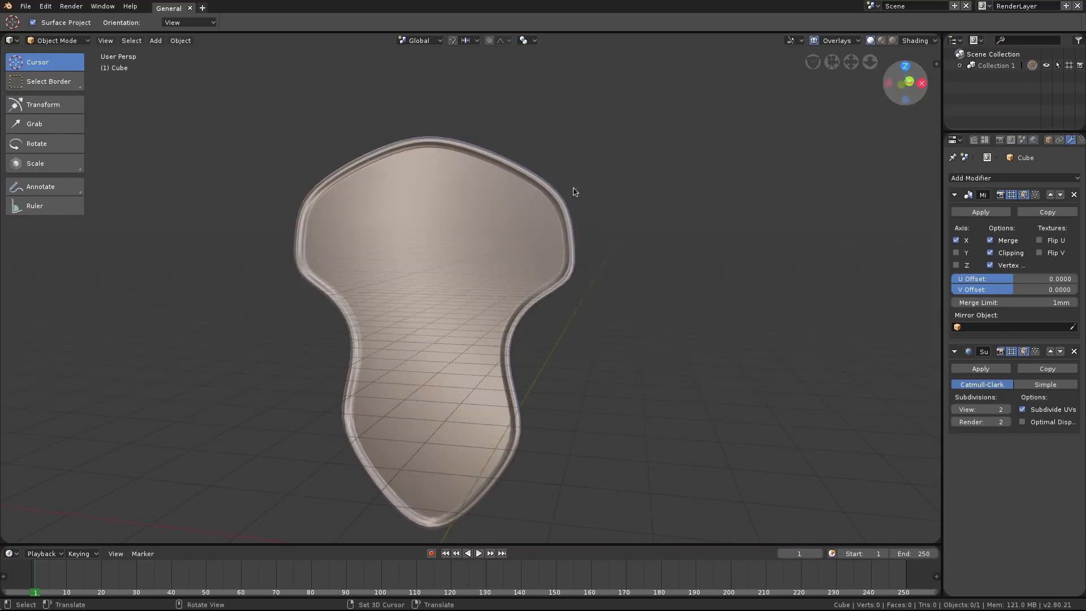
{"action": "middle_click_drag", "start_coordinate": [500, 342], "coordinate": [509, 309]}
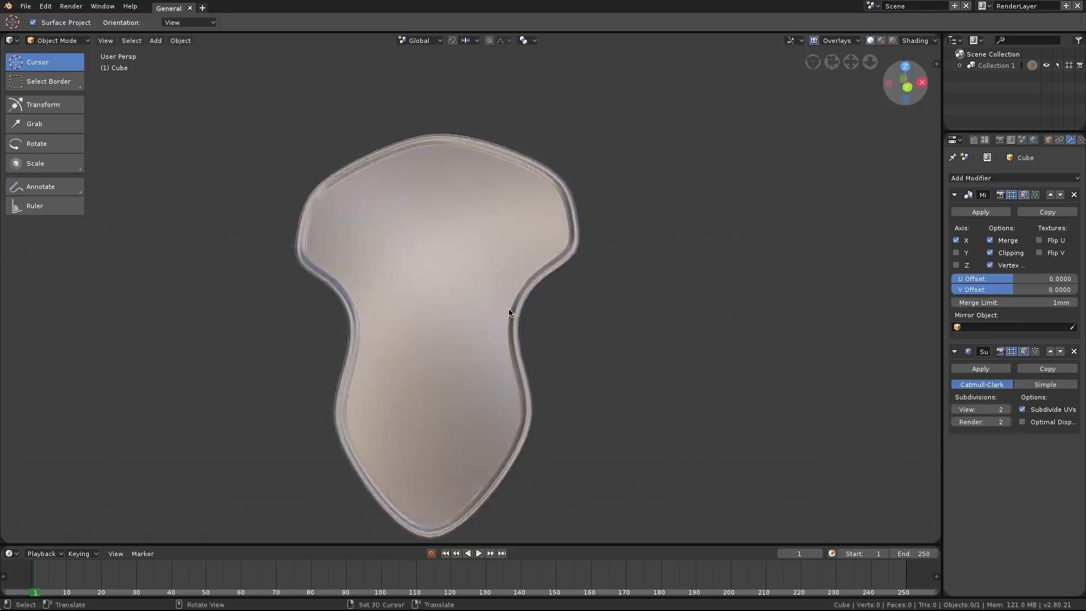
{"action": "scroll", "coordinate": [498, 295], "scroll_direction": "up", "scroll_amount": 1}
{"action": "left_click", "coordinate": [480, 272]}
{"action": "key", "text": "Tab"}
Select the edge loops crossing the border at its three outer corners, leaving out the edges that run across the shield's face.
{"action": "middle_click_drag", "start_coordinate": [586, 201], "coordinate": [457, 333], "text": "shift"}
{"action": "middle_click_drag", "start_coordinate": [457, 362], "coordinate": [546, 260], "text": "ctrl"}
{"action": "left_click", "coordinate": [526, 249], "text": "alt"}
{"action": "middle_click_drag", "start_coordinate": [546, 260], "coordinate": [560, 322], "text": "ctrl"}
{"action": "middle_click_drag", "start_coordinate": [559, 322], "coordinate": [524, 318], "text": "shift"}
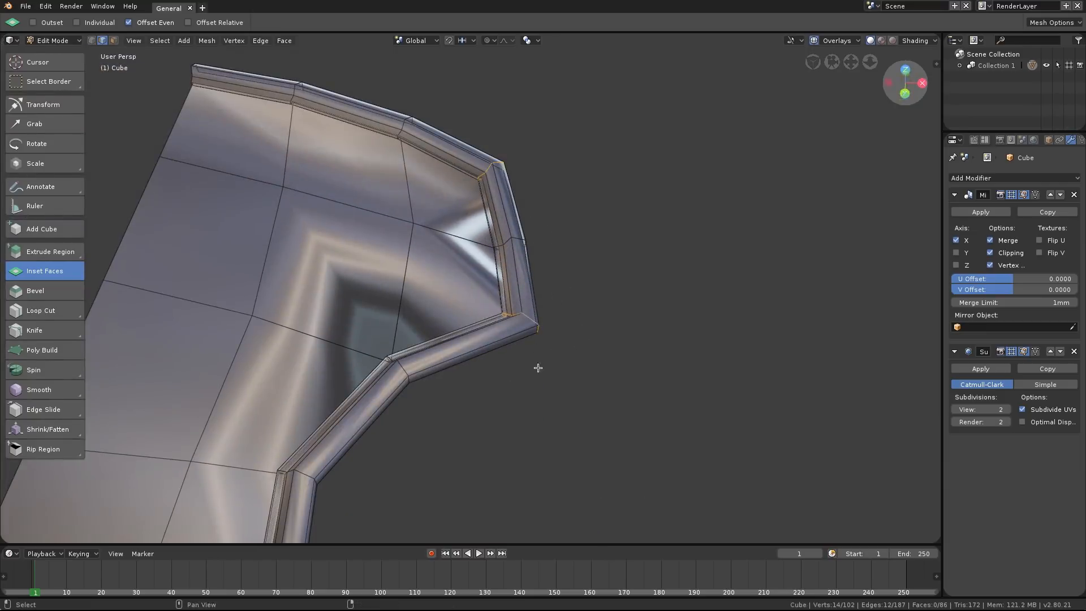
{"action": "middle_click_drag", "start_coordinate": [524, 469], "coordinate": [546, 249], "text": "shift"}
{"action": "middle_click_drag", "start_coordinate": [546, 248], "coordinate": [524, 234], "text": "ctrl"}
{"action": "left_click", "coordinate": [523, 233], "text": "alt+shift"}
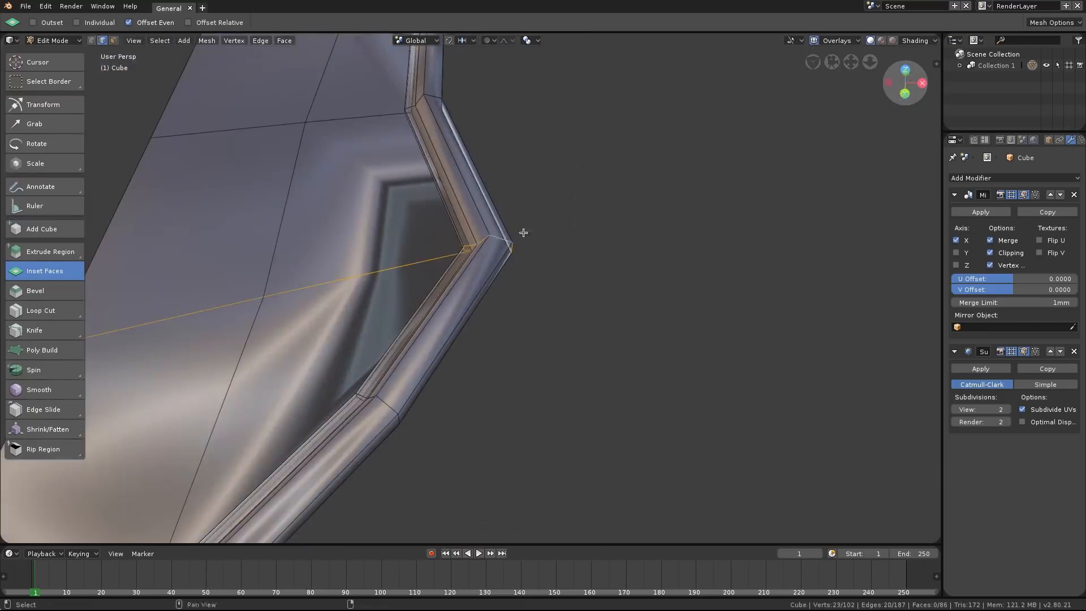
{"action": "left_click", "coordinate": [240, 301], "text": "shift"}
{"action": "middle_click_drag", "start_coordinate": [240, 301], "coordinate": [306, 353]}
{"action": "middle_click_drag", "start_coordinate": [457, 137], "coordinate": [511, 225]}
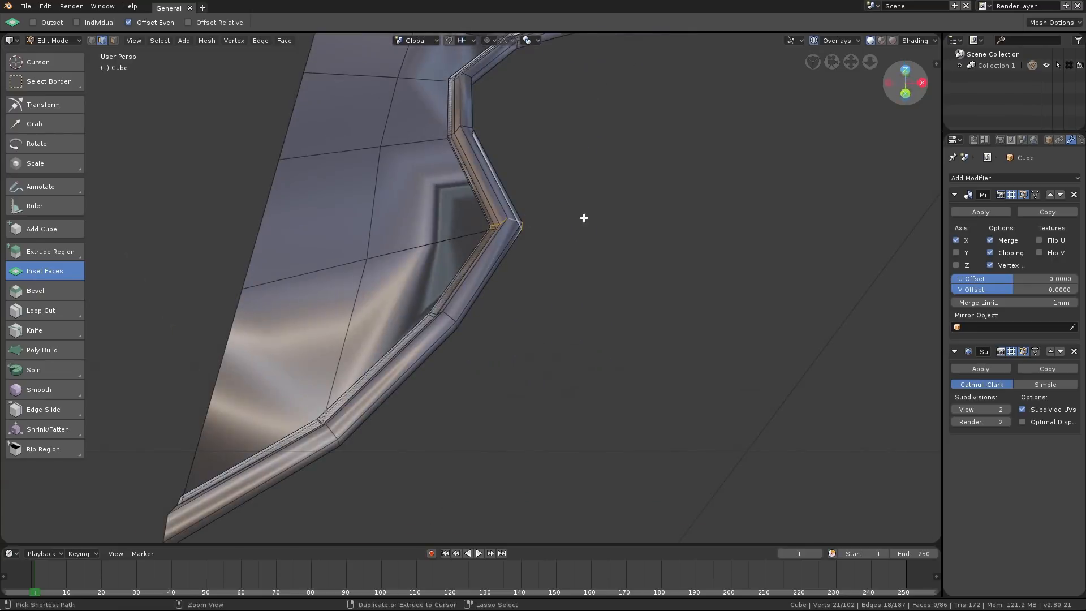
Bevel the selected corner edges by 0.018 with 2 segments and a profile of 1.000.
{"action": "key", "text": "ctrl+b"}
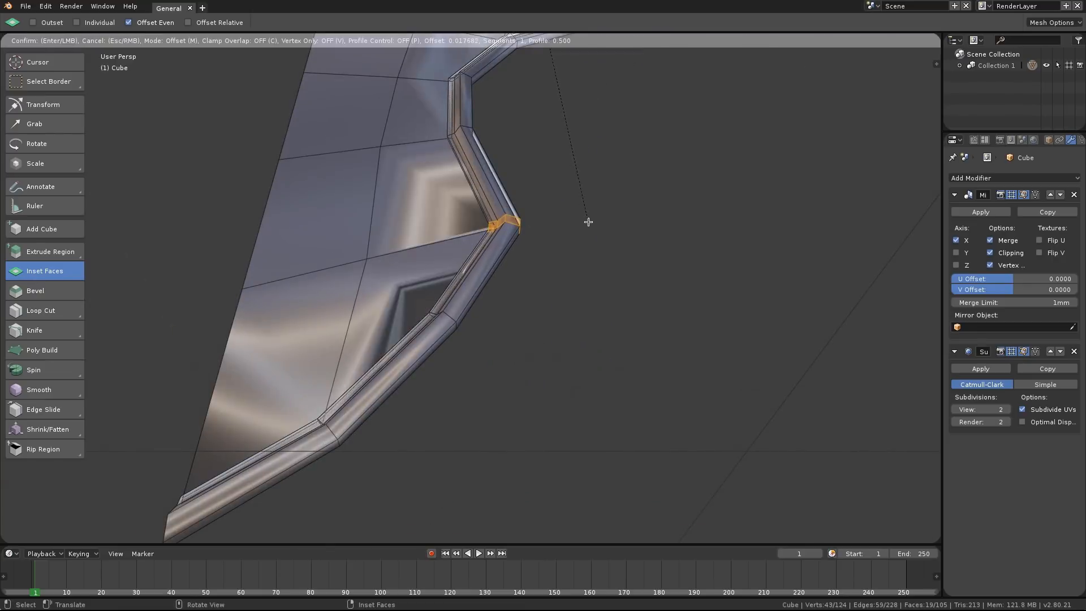
{"action": "left_click", "coordinate": [588, 222]}
{"action": "left_click", "coordinate": [241, 469]}
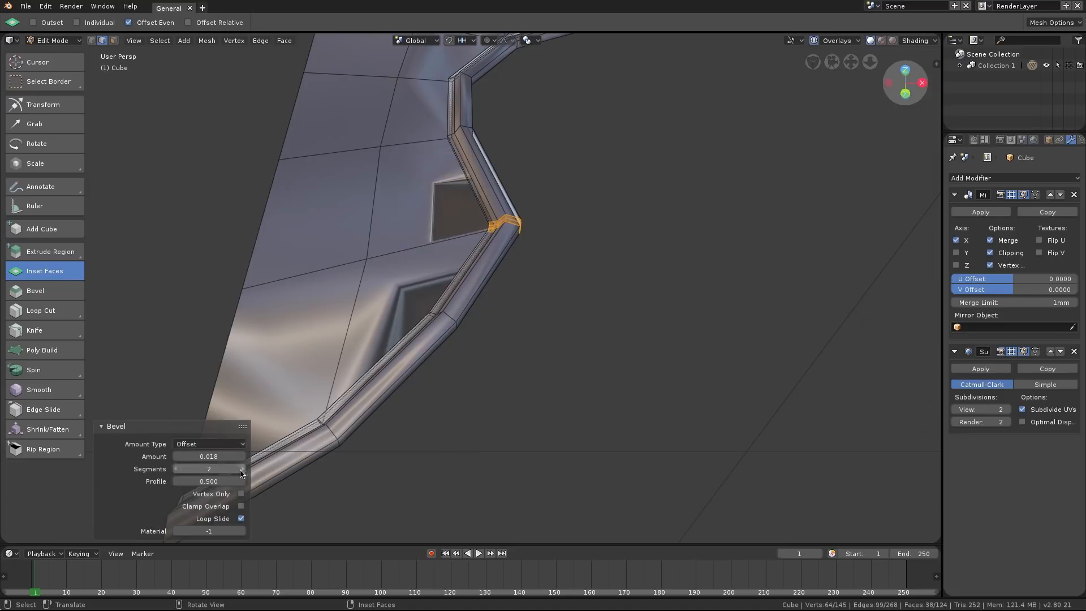
{"action": "middle_click_drag", "start_coordinate": [526, 201], "coordinate": [502, 195]}
{"action": "middle_click_drag", "start_coordinate": [502, 195], "coordinate": [505, 161], "text": "ctrl"}
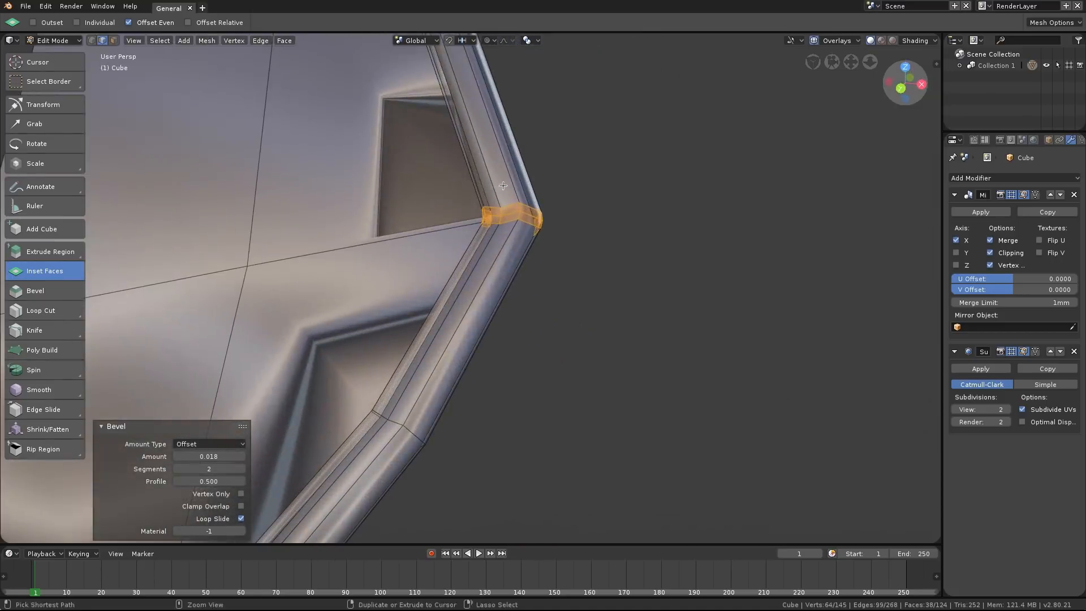
{"action": "left_click_drag", "start_coordinate": [207, 486], "coordinate": [232, 487]}
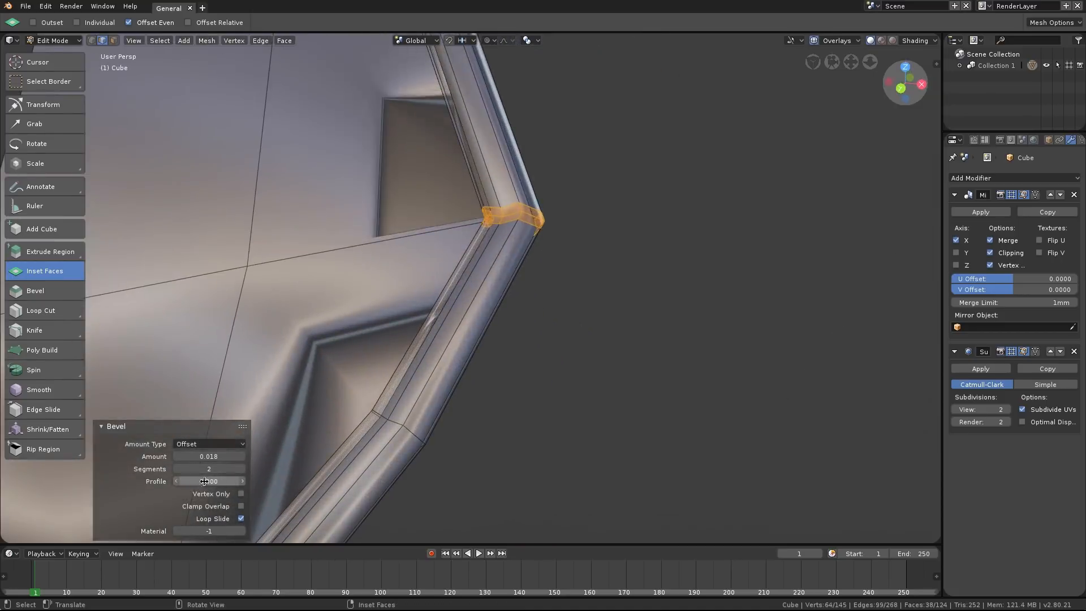
Examine the beveled corners up close and check the smoothed shield in Object Mode.
{"action": "middle_click_drag", "start_coordinate": [562, 144], "coordinate": [483, 199], "text": "shift"}
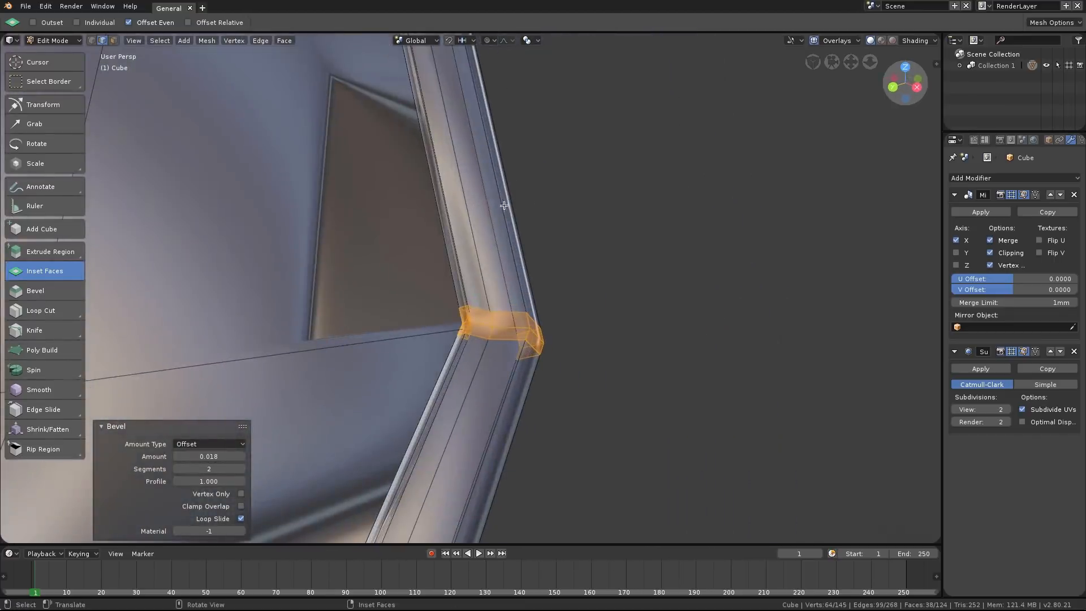
{"action": "scroll", "coordinate": [507, 175], "scroll_direction": "down", "scroll_amount": 6}
{"action": "middle_click_drag", "start_coordinate": [511, 146], "coordinate": [459, 320], "text": "shift"}
{"action": "scroll", "coordinate": [461, 314], "scroll_direction": "up", "scroll_amount": 2}
{"action": "middle_click_drag", "start_coordinate": [475, 205], "coordinate": [468, 226]}
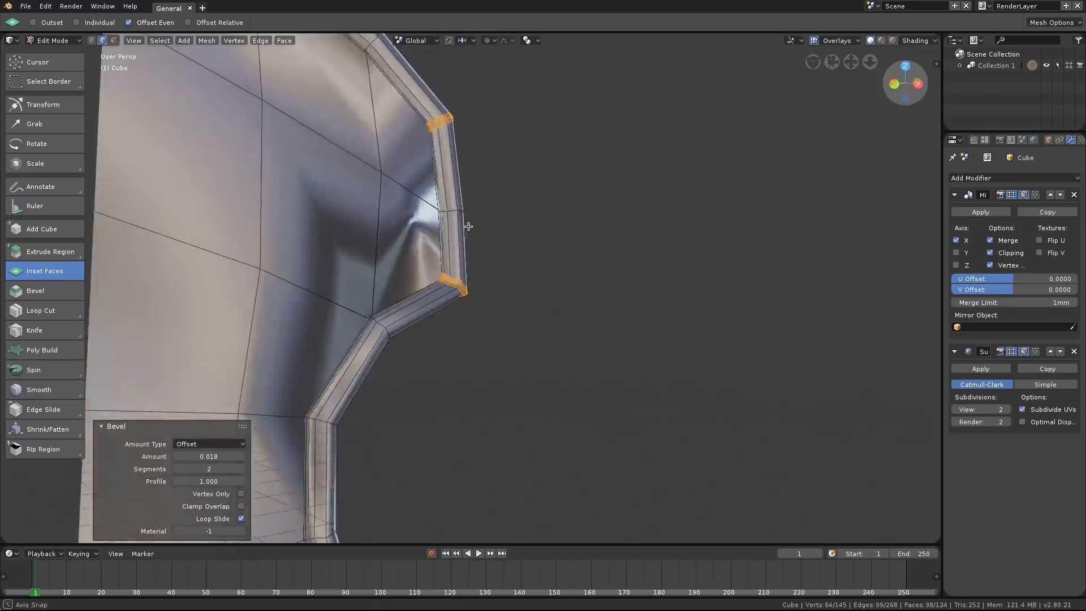
{"action": "middle_click_drag", "start_coordinate": [460, 129], "coordinate": [518, 314], "text": "shift"}
{"action": "scroll", "coordinate": [455, 207], "scroll_direction": "up", "scroll_amount": 3}
{"action": "scroll", "coordinate": [518, 305], "scroll_direction": "up", "scroll_amount": 3}
{"action": "middle_click_drag", "start_coordinate": [538, 243], "coordinate": [604, 347]}
{"action": "key", "text": "Tab"}
{"action": "scroll", "coordinate": [569, 223], "scroll_direction": "down", "scroll_amount": 5}
{"action": "middle_click_drag", "start_coordinate": [569, 223], "coordinate": [572, 197]}
{"action": "scroll", "coordinate": [583, 184], "scroll_direction": "down", "scroll_amount": 4}
{"action": "middle_click_drag", "start_coordinate": [584, 161], "coordinate": [572, 152]}
{"action": "scroll", "coordinate": [570, 199], "scroll_direction": "up", "scroll_amount": 3}
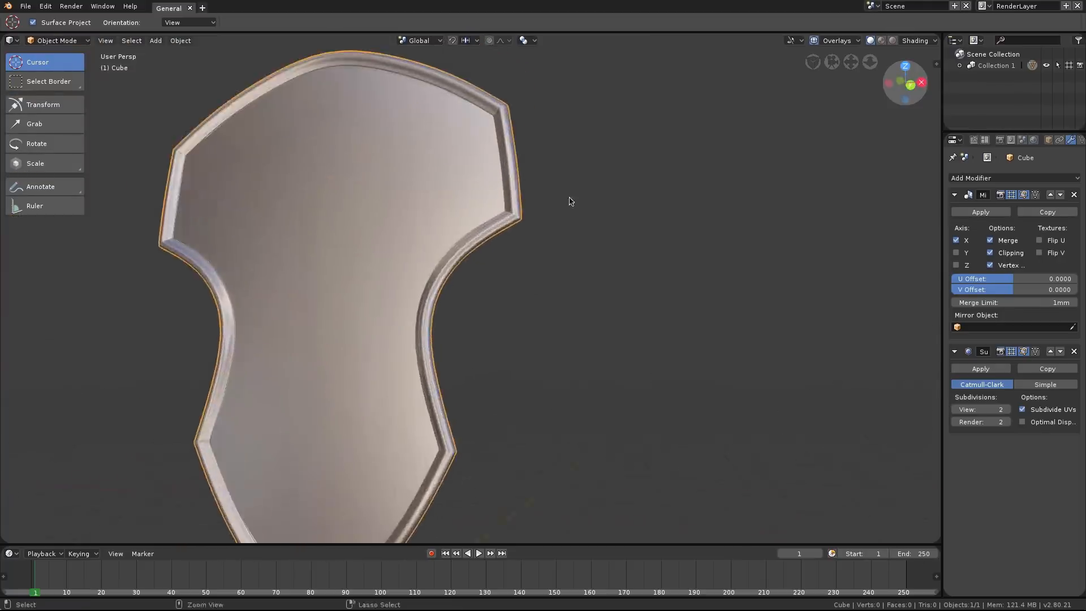
{"action": "middle_click_drag", "start_coordinate": [570, 201], "coordinate": [599, 185]}
{"action": "middle_click_drag", "start_coordinate": [403, 258], "coordinate": [548, 202]}
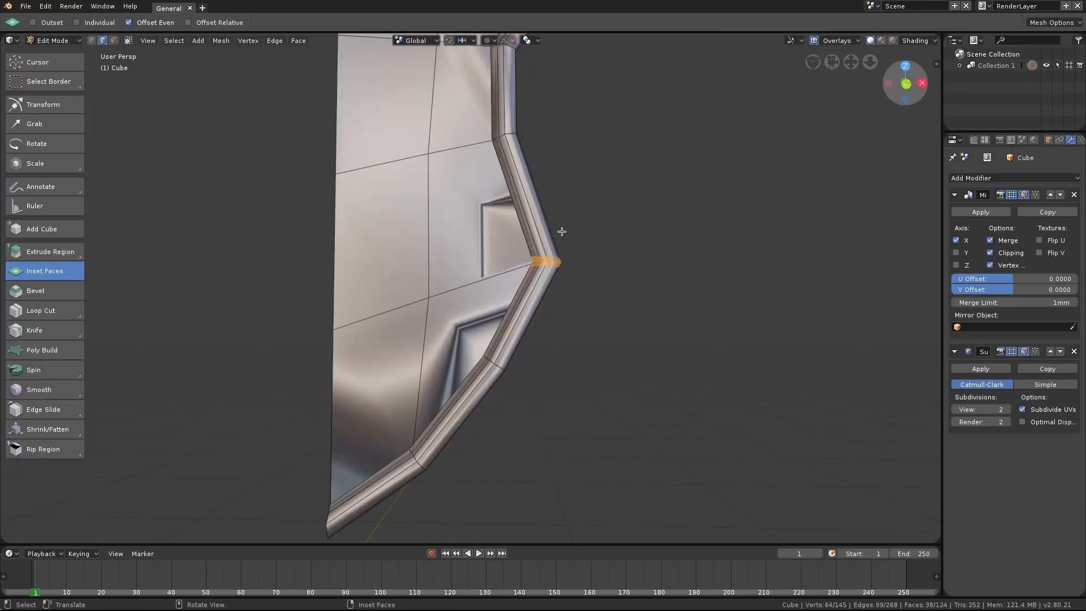
Add a vertical loop cut beside the shield's mirror line, slid toward the centre with a factor of about 0.858.
{"action": "middle_click_drag", "start_coordinate": [466, 362], "coordinate": [447, 317], "text": "shift"}
{"action": "scroll", "coordinate": [466, 268], "scroll_direction": "up", "scroll_amount": 2}
{"action": "middle_click_drag", "start_coordinate": [419, 269], "coordinate": [433, 343], "text": "shift"}
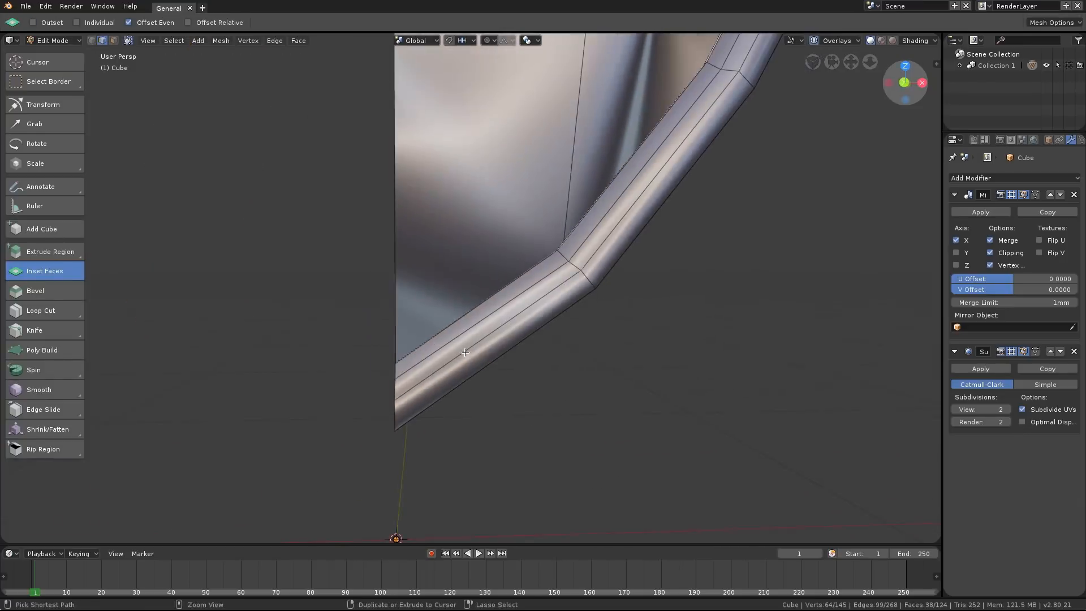
{"action": "scroll", "coordinate": [465, 352], "scroll_direction": "down", "scroll_amount": 2}
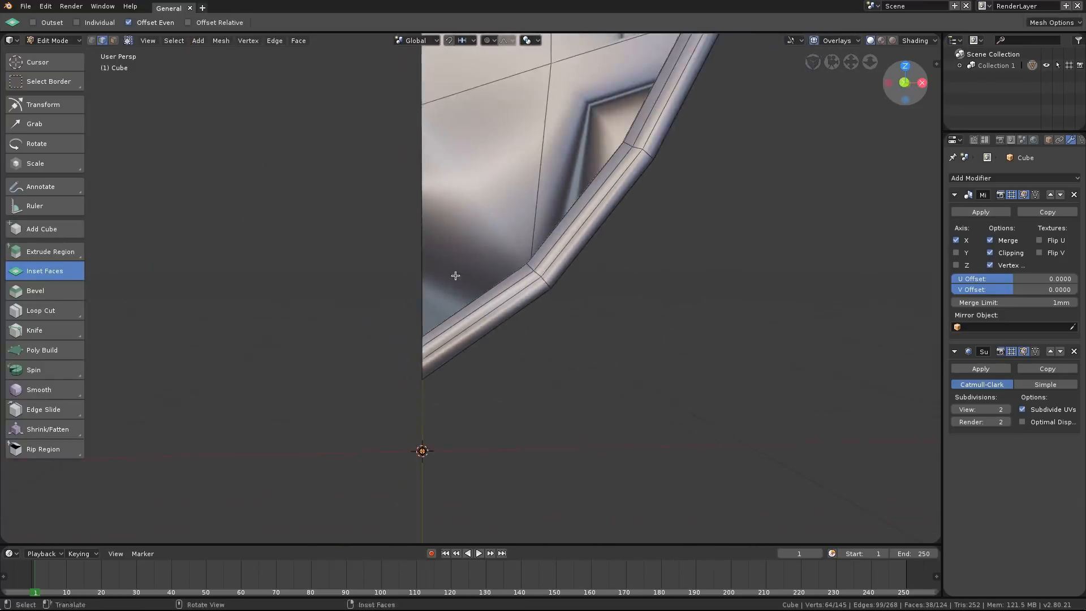
{"action": "key", "text": "ctrl+r"}
{"action": "left_click", "coordinate": [469, 349]}
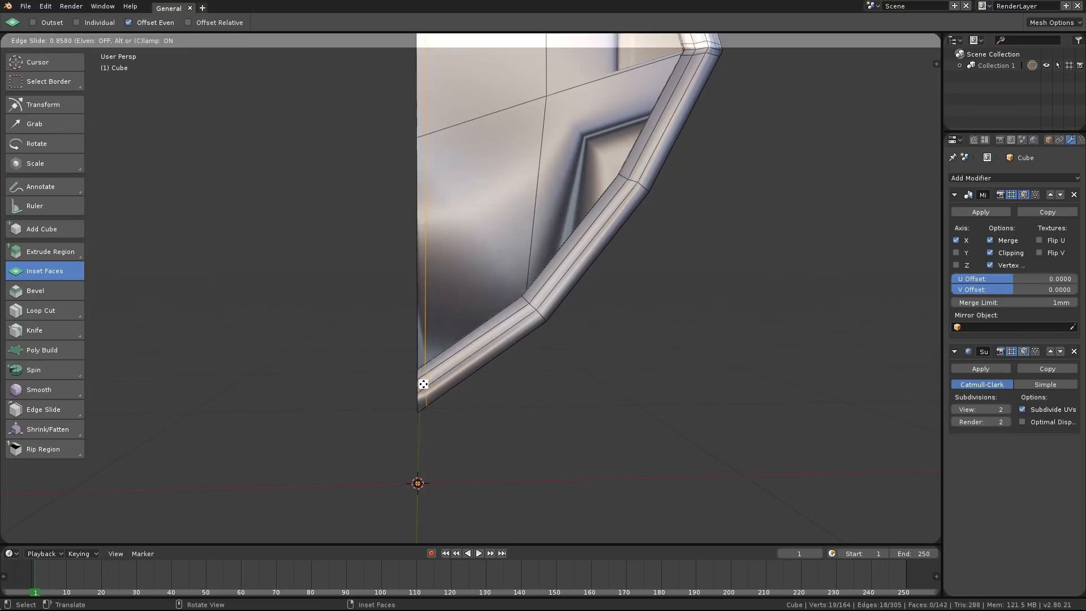
{"action": "left_click", "coordinate": [423, 384]}
Select the part of the new loop on the shield's flat face and edge-slide it onto the mirror line with factor -1.000.
{"action": "middle_click_drag", "start_coordinate": [447, 279], "coordinate": [439, 332], "text": "shift"}
{"action": "left_click", "coordinate": [421, 254]}
{"action": "scroll", "coordinate": [423, 254], "scroll_direction": "down", "scroll_amount": 2}
{"action": "middle_click_drag", "start_coordinate": [425, 419], "coordinate": [435, 113], "text": "shift"}
{"action": "left_click", "coordinate": [439, 111], "text": "ctrl"}
{"action": "key", "text": "g"}
{"action": "key", "text": "g"}
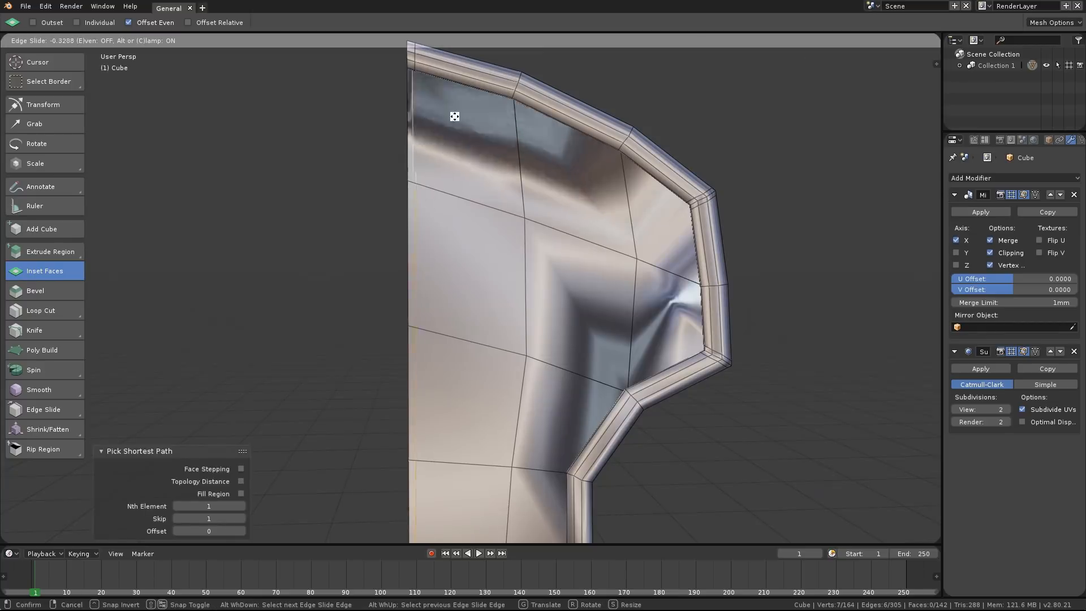
{"action": "left_click", "coordinate": [360, 111]}
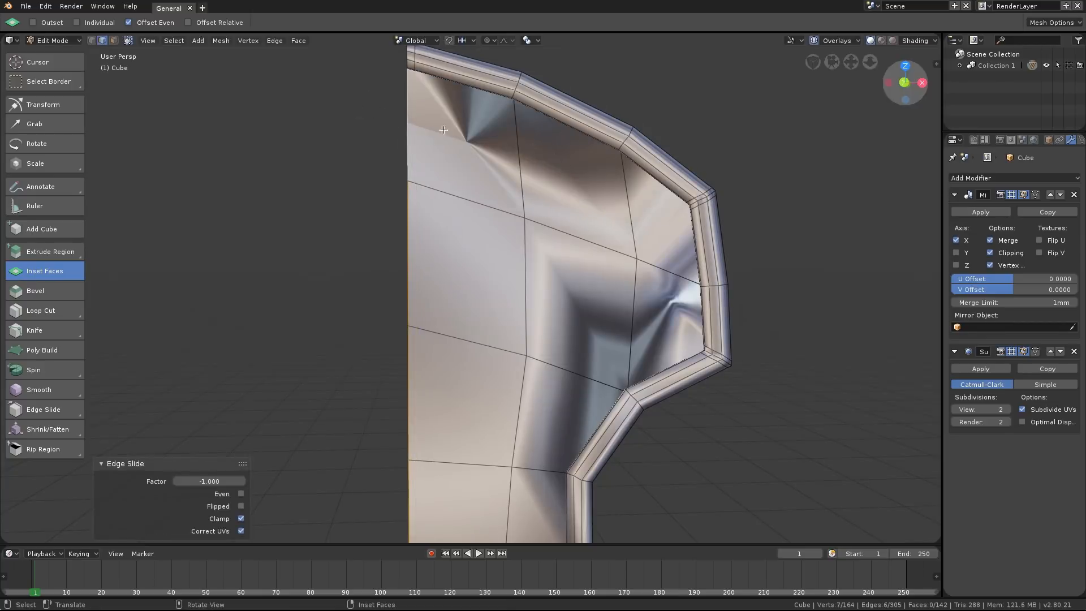
Select all vertices, remove the double vertices and return to Object Mode.
{"action": "key", "text": "1"}
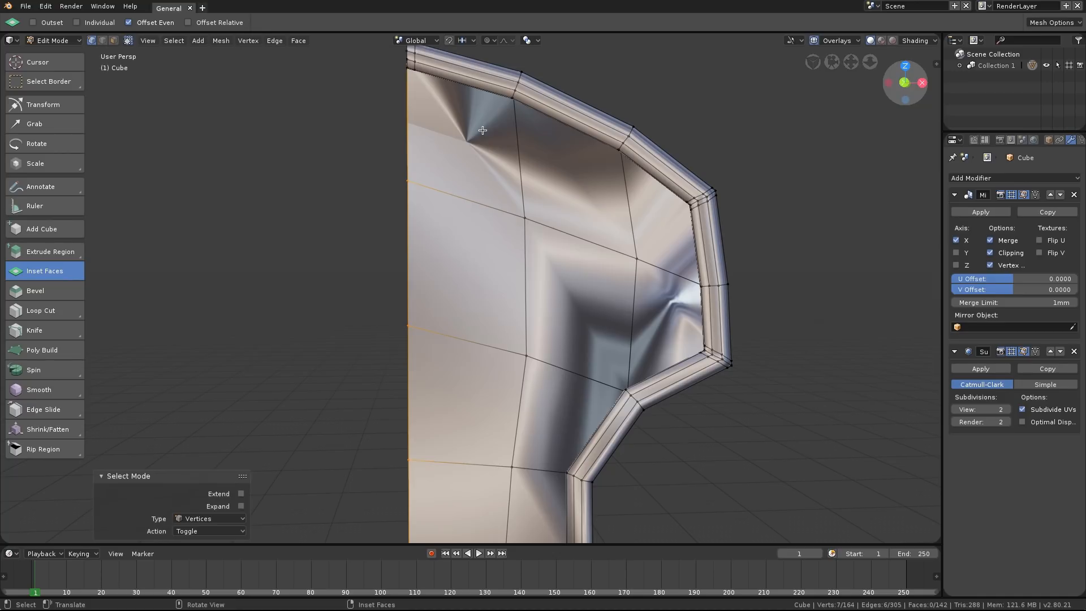
{"action": "scroll", "coordinate": [469, 133], "scroll_direction": "up", "scroll_amount": 2, "text": "shift"}
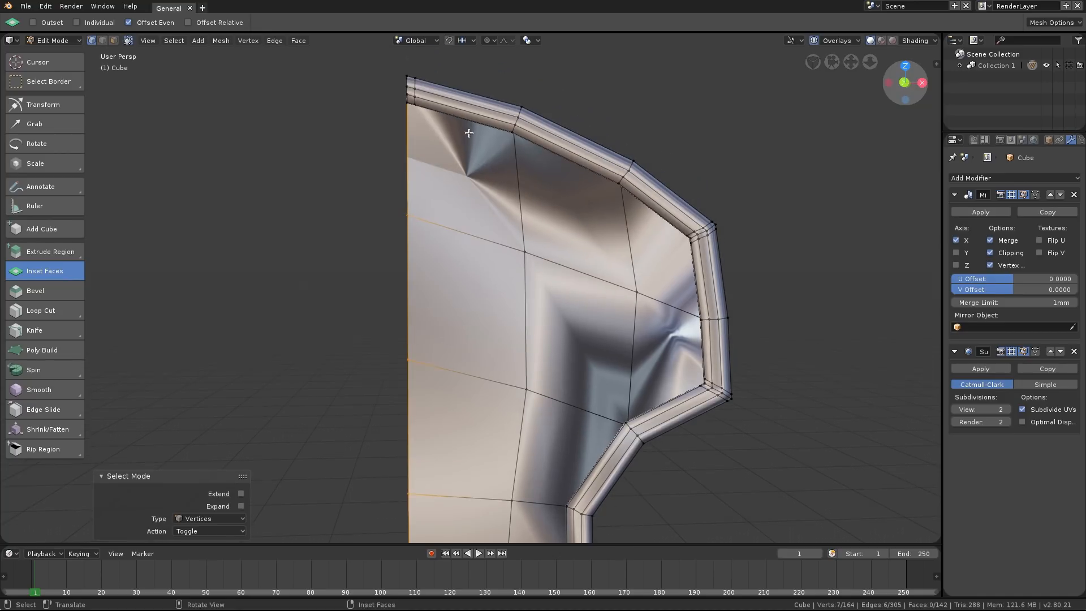
{"action": "key", "text": "a"}
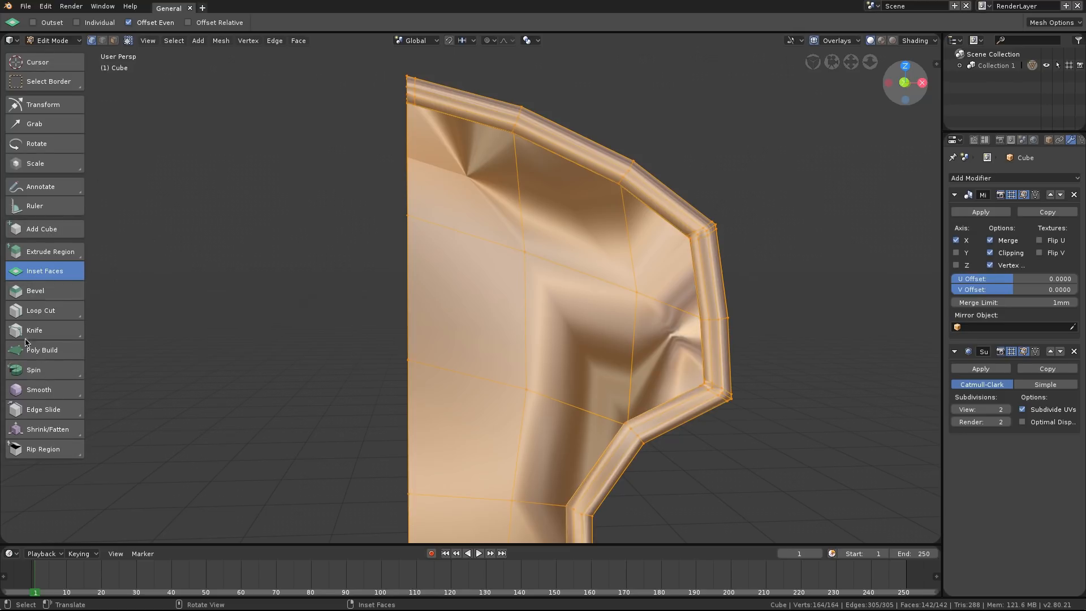
{"action": "left_click", "coordinate": [222, 41]}
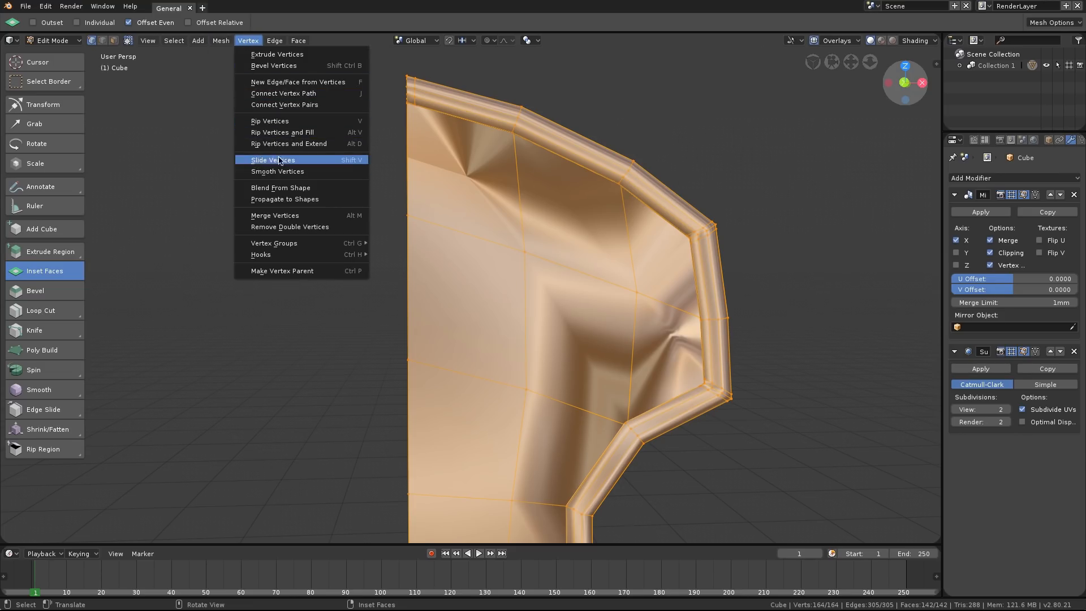
{"action": "left_click", "coordinate": [286, 227]}
{"action": "key", "text": "Tab"}
Inspect the sharpened upper and lower tips of the shield and its overall outline.
{"action": "scroll", "coordinate": [565, 222], "scroll_direction": "down", "scroll_amount": 4}
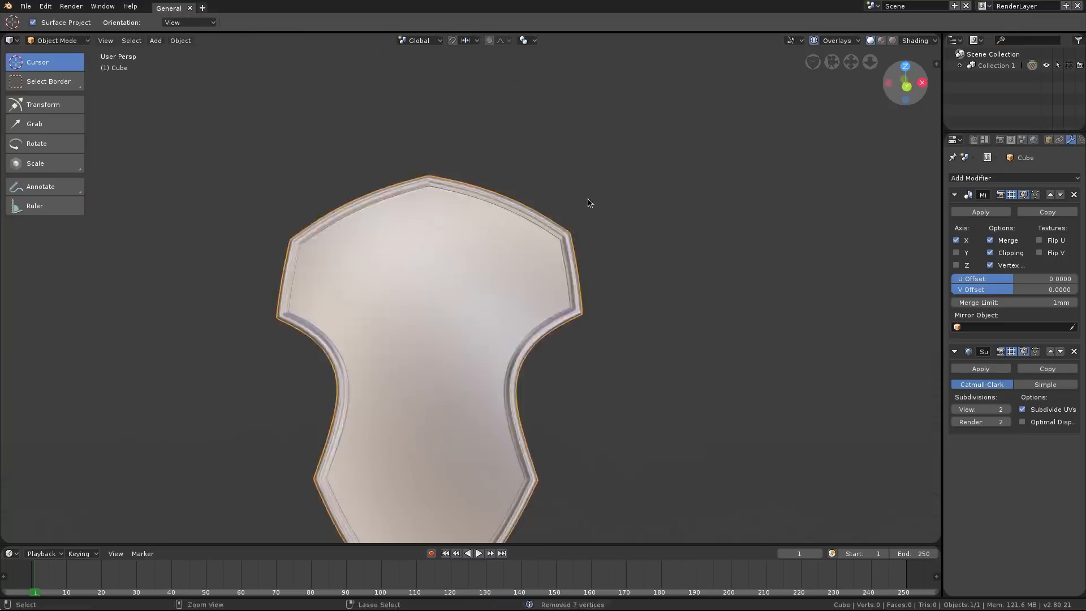
{"action": "scroll", "coordinate": [531, 306], "scroll_direction": "up", "scroll_amount": 5}
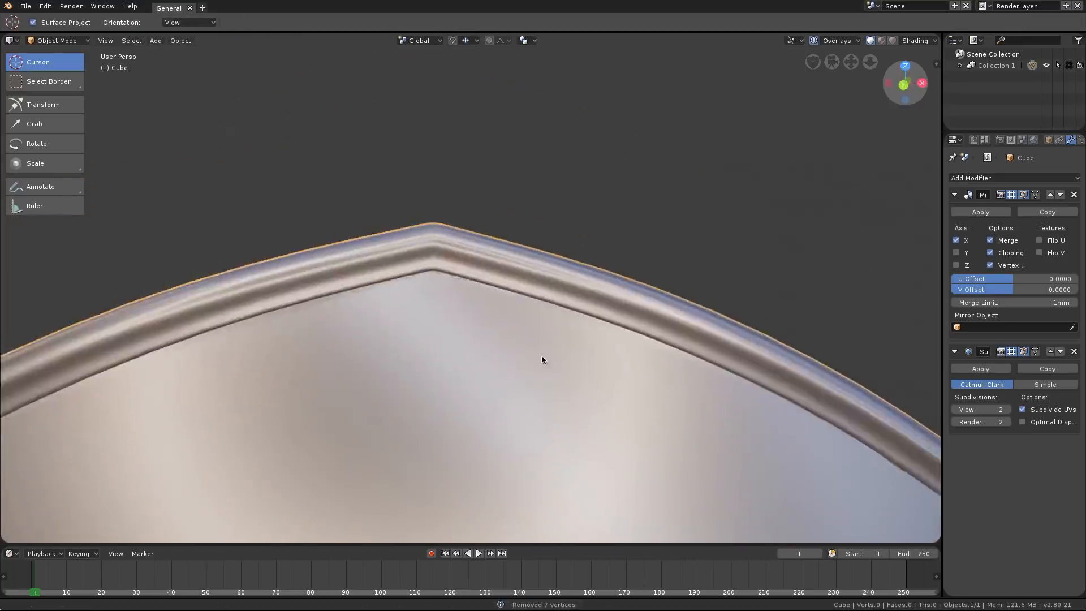
{"action": "scroll", "coordinate": [473, 287], "scroll_direction": "up", "scroll_amount": 5}
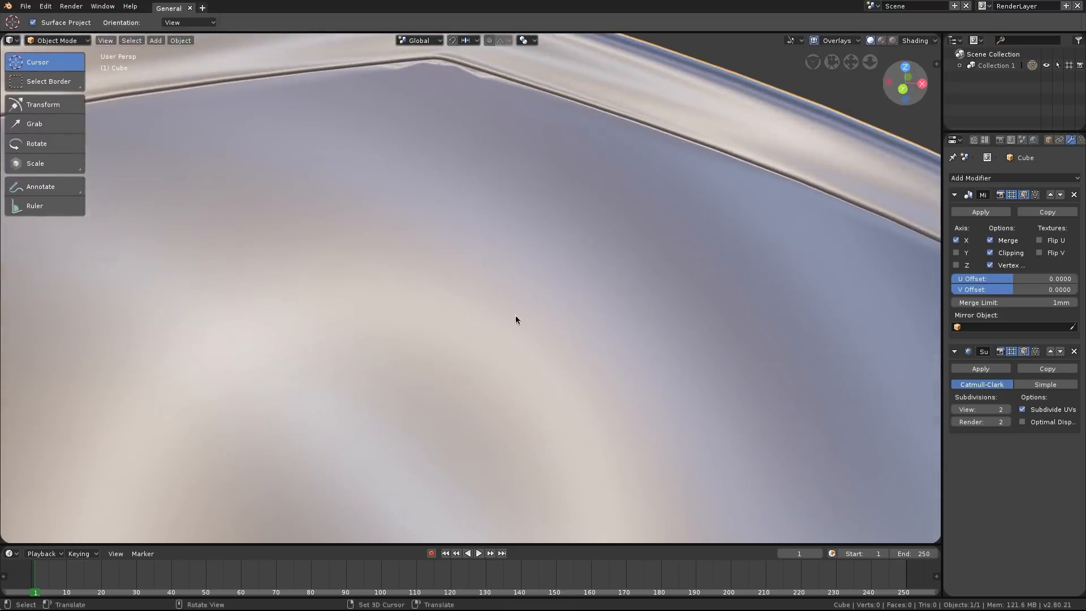
{"action": "scroll", "coordinate": [516, 320], "scroll_direction": "down", "scroll_amount": 5}
{"action": "middle_click_drag", "start_coordinate": [574, 230], "coordinate": [552, 323]}
{"action": "scroll", "coordinate": [553, 320], "scroll_direction": "up", "scroll_amount": 4}
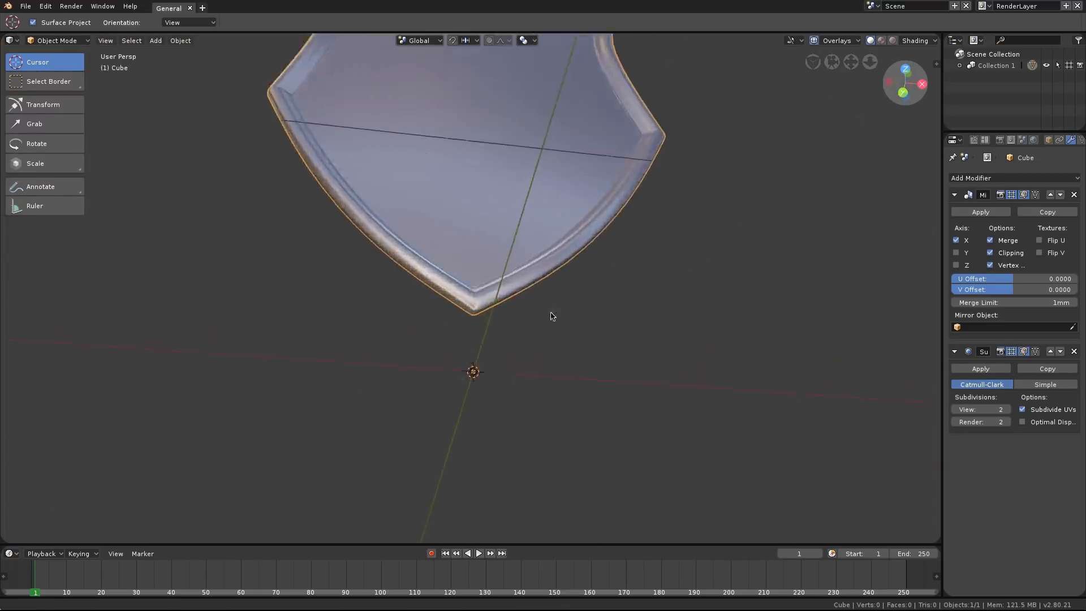
{"action": "scroll", "coordinate": [491, 300], "scroll_direction": "up", "scroll_amount": 6}
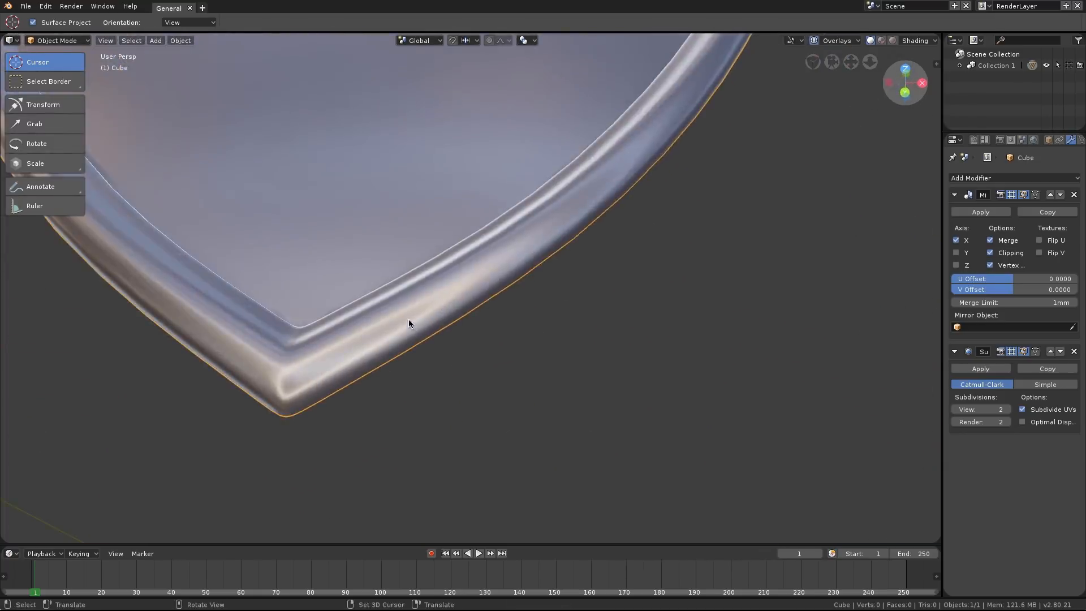
{"action": "middle_click_drag", "start_coordinate": [408, 322], "coordinate": [414, 422]}
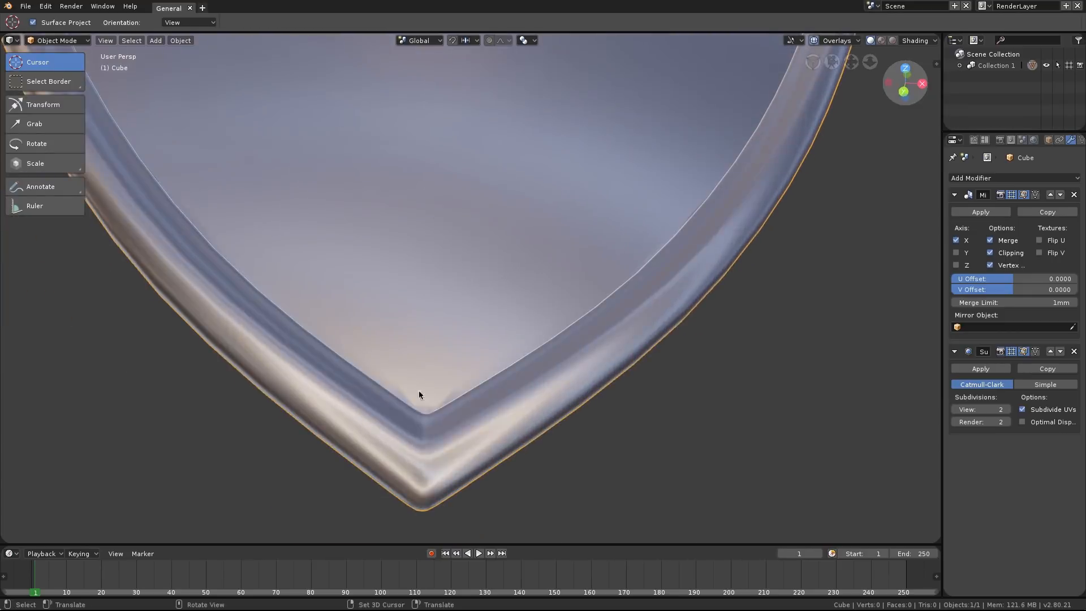
{"action": "scroll", "coordinate": [476, 381], "scroll_direction": "down", "scroll_amount": 4}
{"action": "middle_click_drag", "start_coordinate": [475, 381], "coordinate": [495, 260]}
{"action": "scroll", "coordinate": [475, 338], "scroll_direction": "up", "scroll_amount": 3}
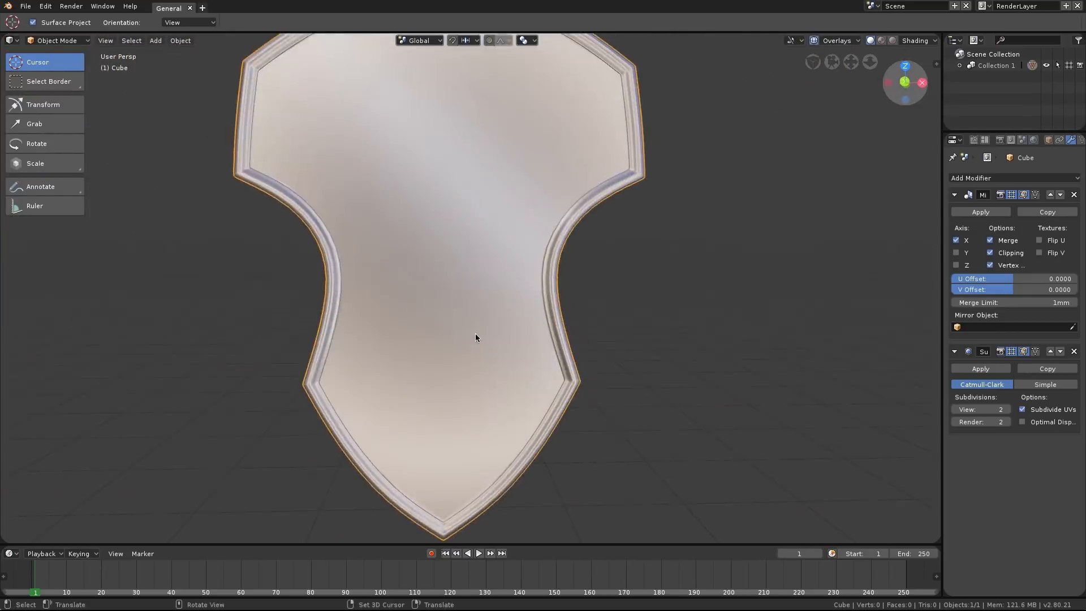
{"action": "scroll", "coordinate": [475, 338], "scroll_direction": "down", "scroll_amount": 2}
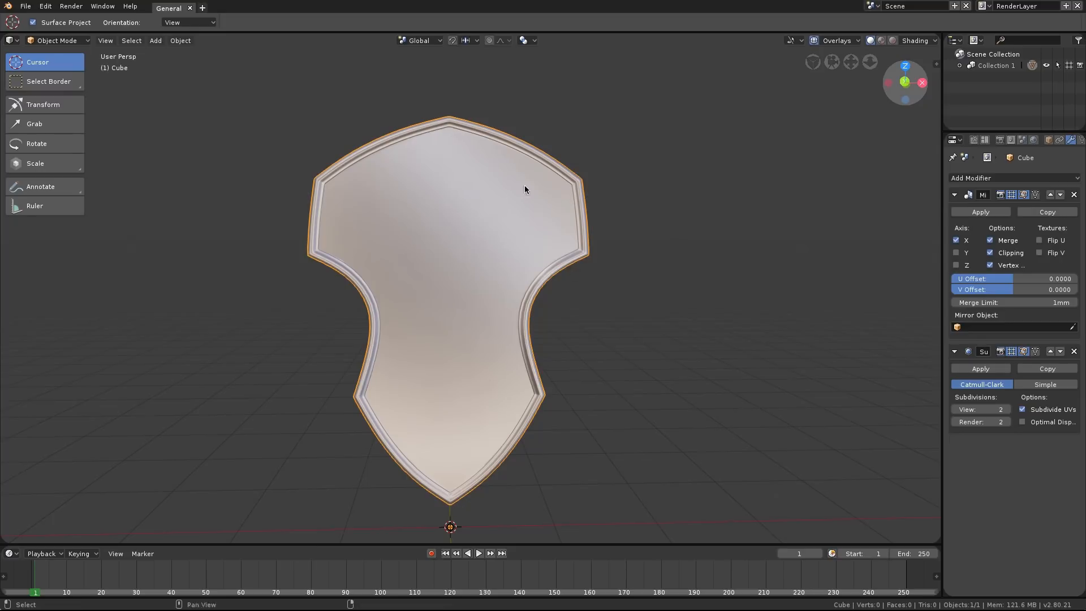
{"action": "middle_click_drag", "start_coordinate": [526, 187], "coordinate": [496, 207]}
{"action": "scroll", "coordinate": [494, 205], "scroll_direction": "up", "scroll_amount": 4}
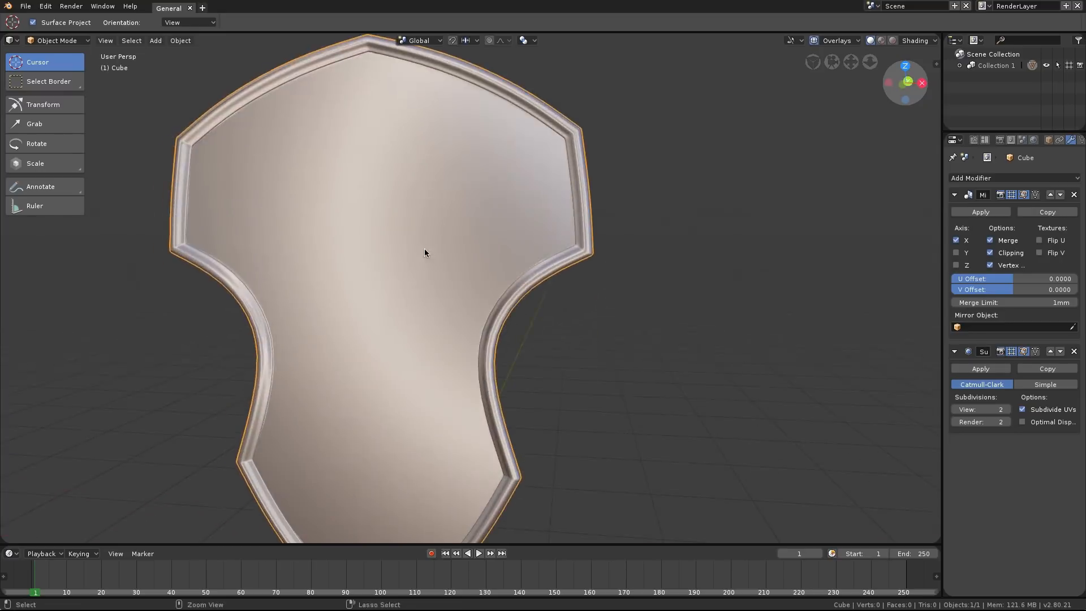
Duplicate the shield in place without moving the copy, and hide the original object.
{"action": "key", "text": "Tab"}
{"action": "middle_click_drag", "start_coordinate": [440, 217], "coordinate": [464, 231]}
{"action": "key", "text": "Tab"}
{"action": "key", "text": "shift+d"}
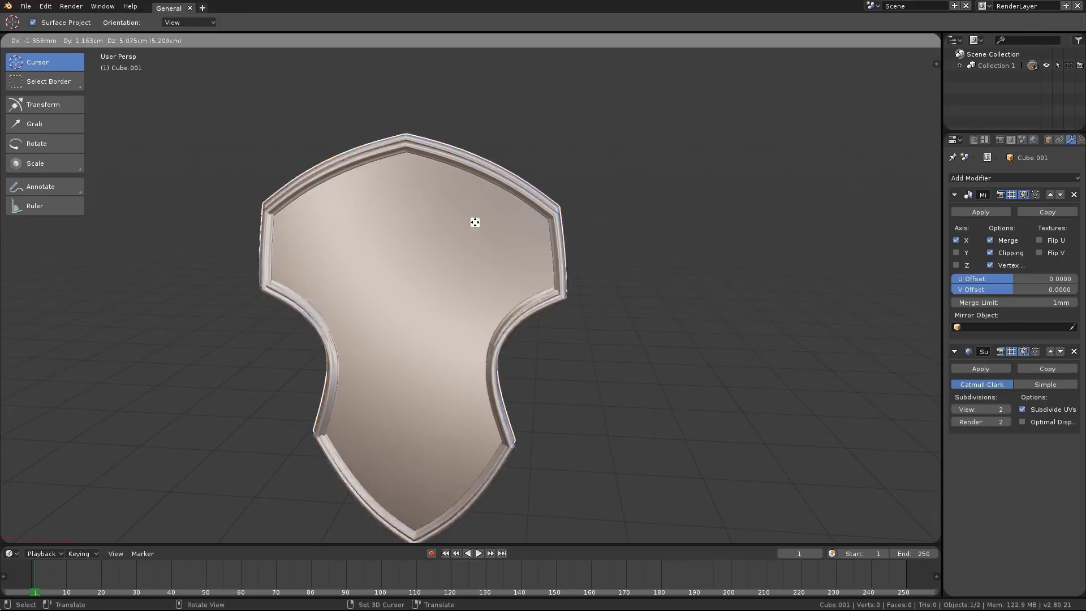
{"action": "right_click", "coordinate": [472, 220]}
{"action": "scroll", "coordinate": [471, 219], "scroll_direction": "up", "scroll_amount": 1}
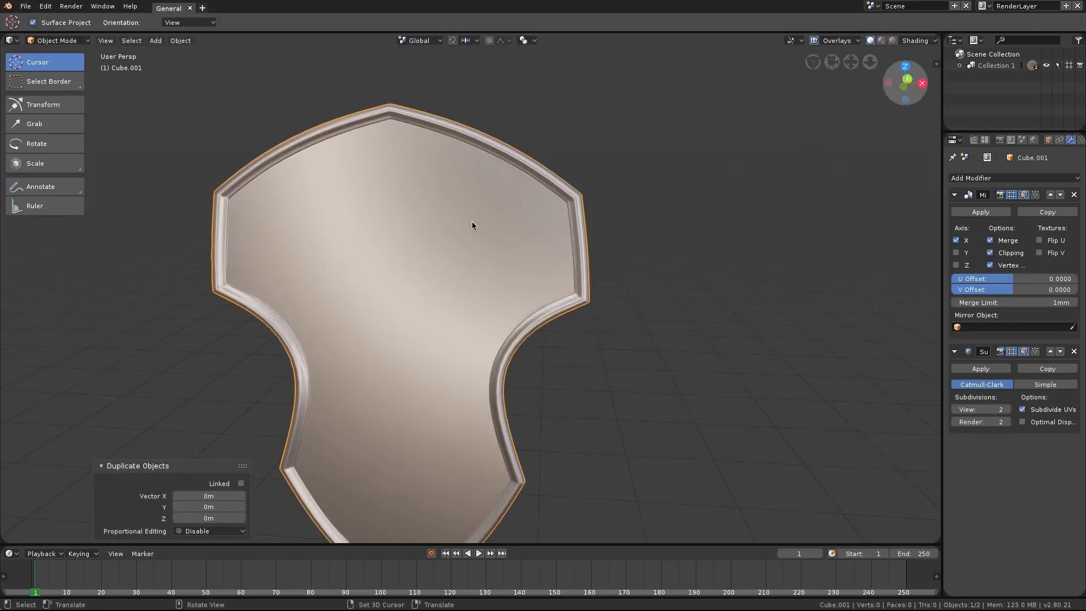
{"action": "scroll", "coordinate": [473, 223], "scroll_direction": "down", "scroll_amount": 1}
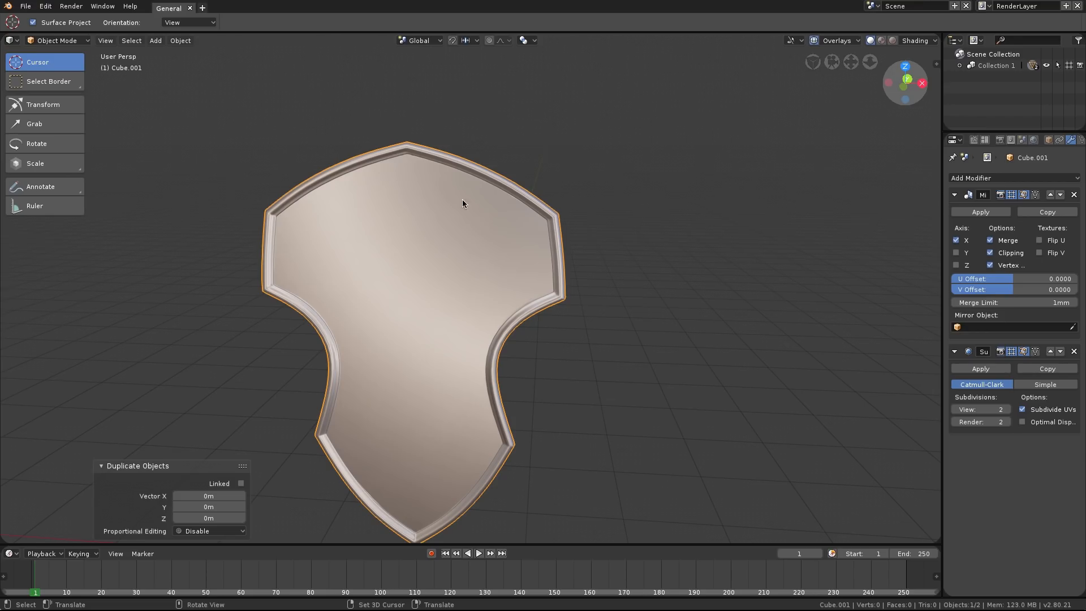
{"action": "key", "text": "shift+h"}
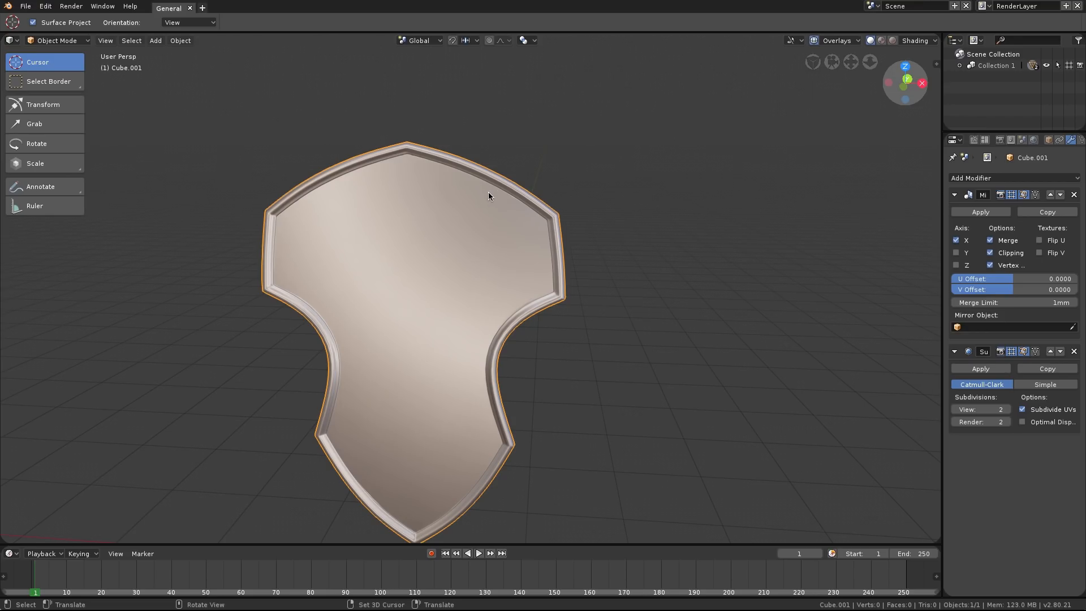
{"action": "key", "text": "g"}
{"action": "right_click", "coordinate": [539, 176]}
{"action": "scroll", "coordinate": [490, 208], "scroll_direction": "up", "scroll_amount": 5}
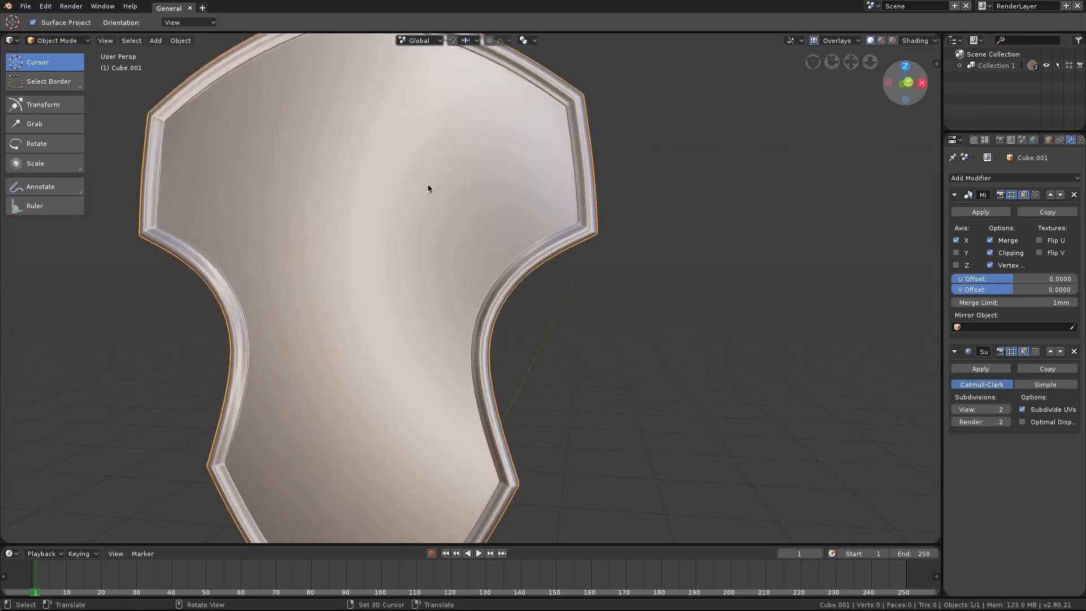
Add a vertical loop cut to the duplicate beside its mirror line, slid about -0.41 toward the centre.
{"action": "key", "text": "Tab"}
{"action": "scroll", "coordinate": [380, 141], "scroll_direction": "down", "scroll_amount": 2}
{"action": "key", "text": "ctrl+r"}
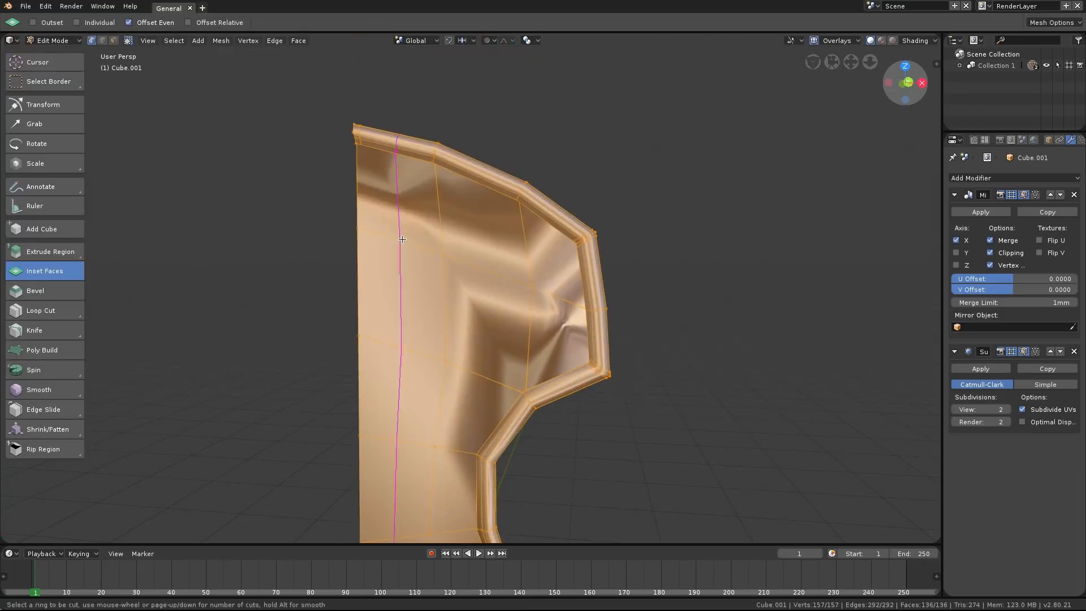
{"action": "left_click", "coordinate": [403, 240]}
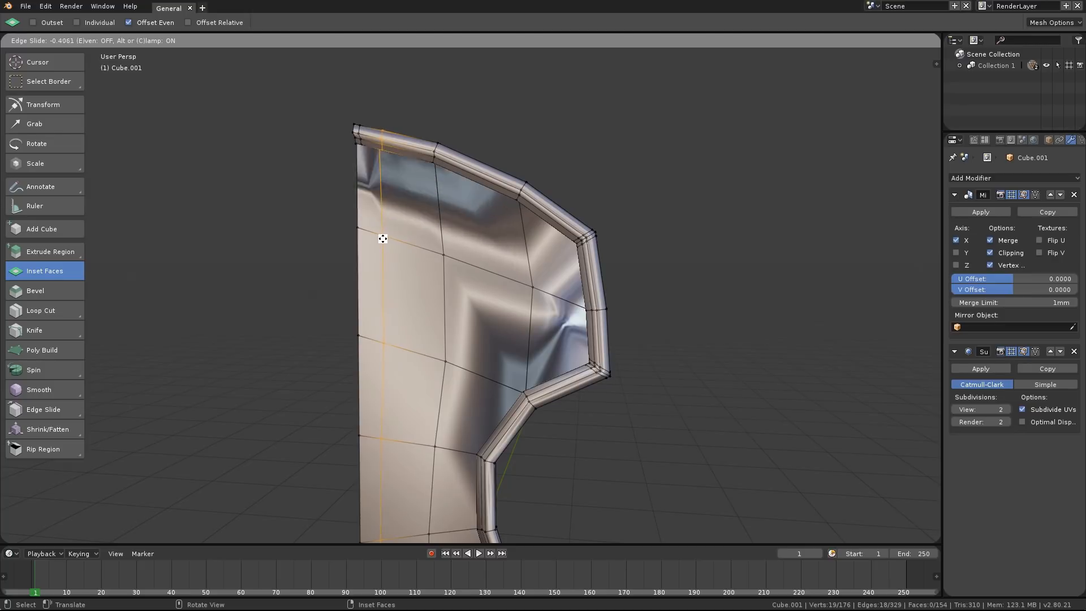
{"action": "left_click", "coordinate": [382, 236]}
Flatten the new loop by scaling it to 0 on X, and move it 4.89 cm along X.
{"action": "middle_click_drag", "start_coordinate": [382, 237], "coordinate": [476, 211]}
{"action": "key", "text": "s"}
{"action": "key", "text": "x"}
{"action": "key", "text": "0"}
{"action": "key", "text": "Return"}
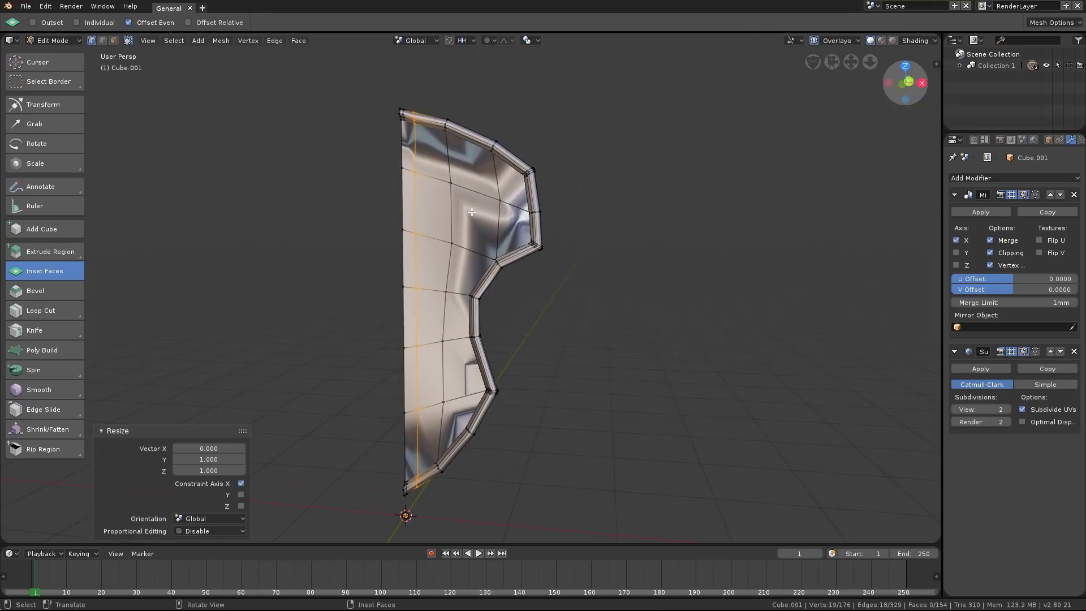
{"action": "key", "text": "g"}
{"action": "key", "text": "x"}
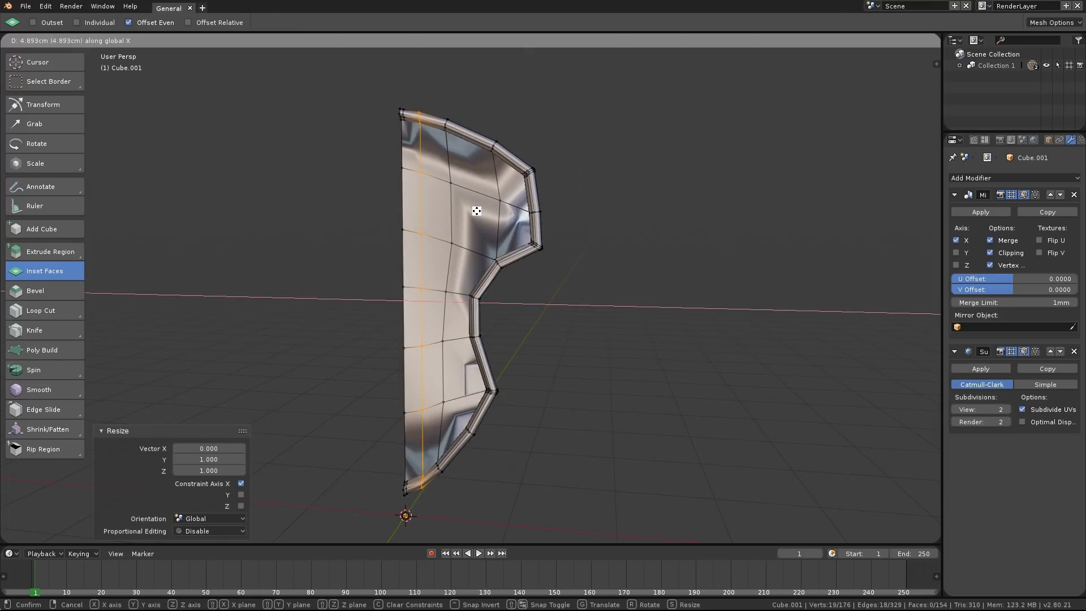
{"action": "left_click", "coordinate": [477, 210]}
{"action": "scroll", "coordinate": [459, 201], "scroll_direction": "up", "scroll_amount": 3}
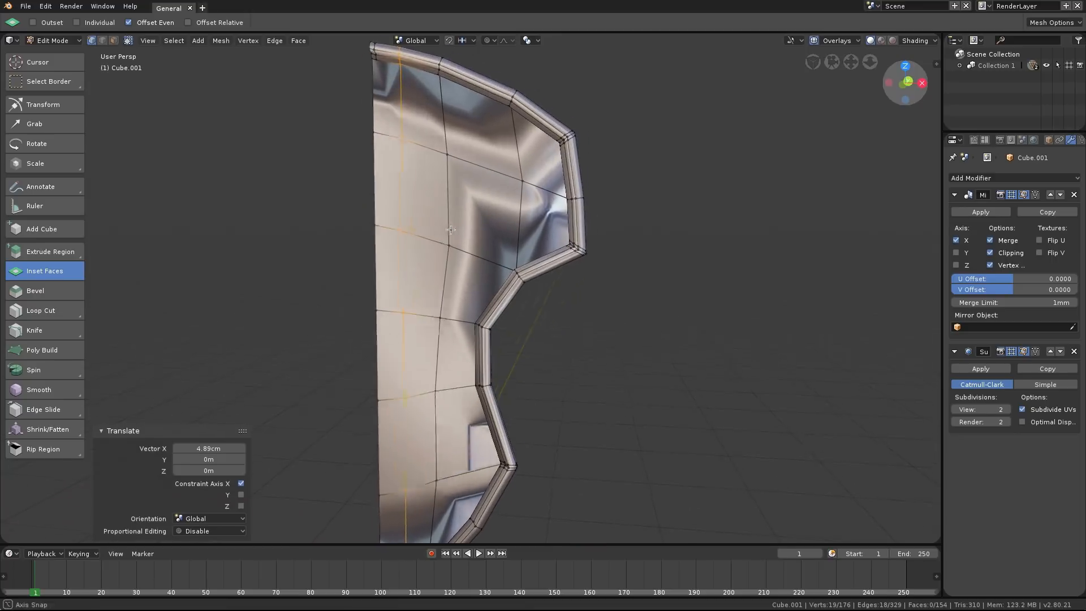
Bevel the horizontal edge line level with the shield's inner side corner, with amount 0.170 and 2 segments.
{"action": "left_click", "coordinate": [409, 239], "text": "alt"}
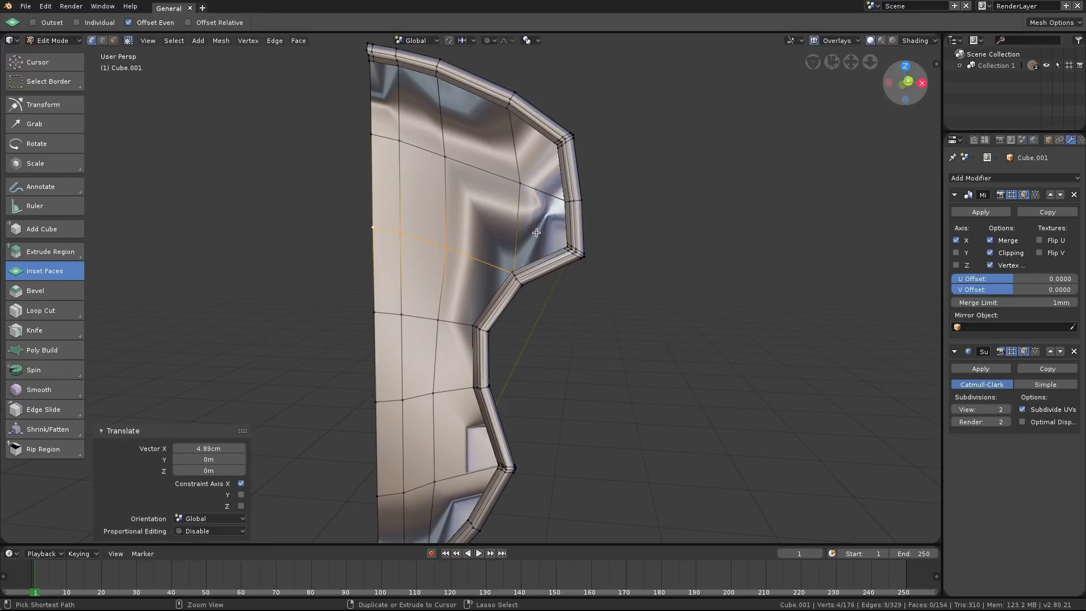
{"action": "key", "text": "ctrl+b"}
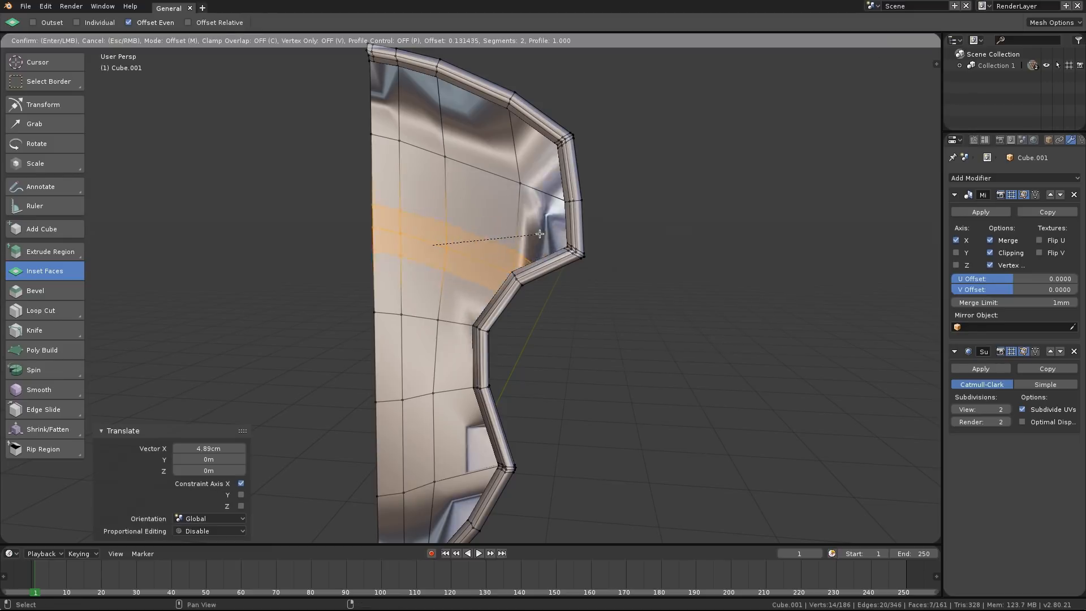
{"action": "left_click", "coordinate": [571, 229]}
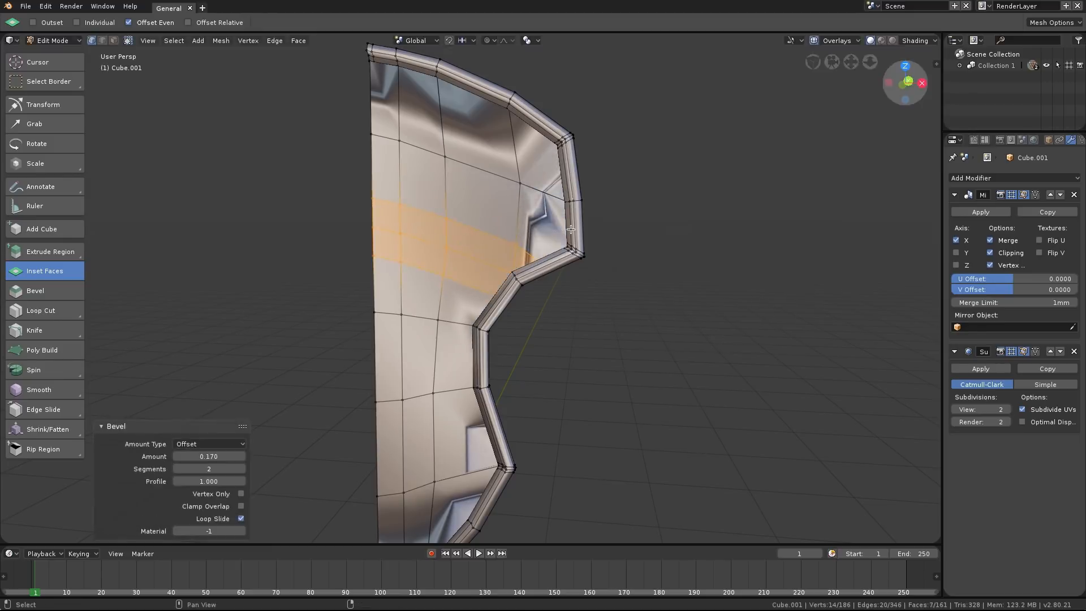
Delete the middle edge loop of the beveled horizontal band to leave a single row of faces.
{"action": "left_click", "coordinate": [551, 233], "text": "alt"}
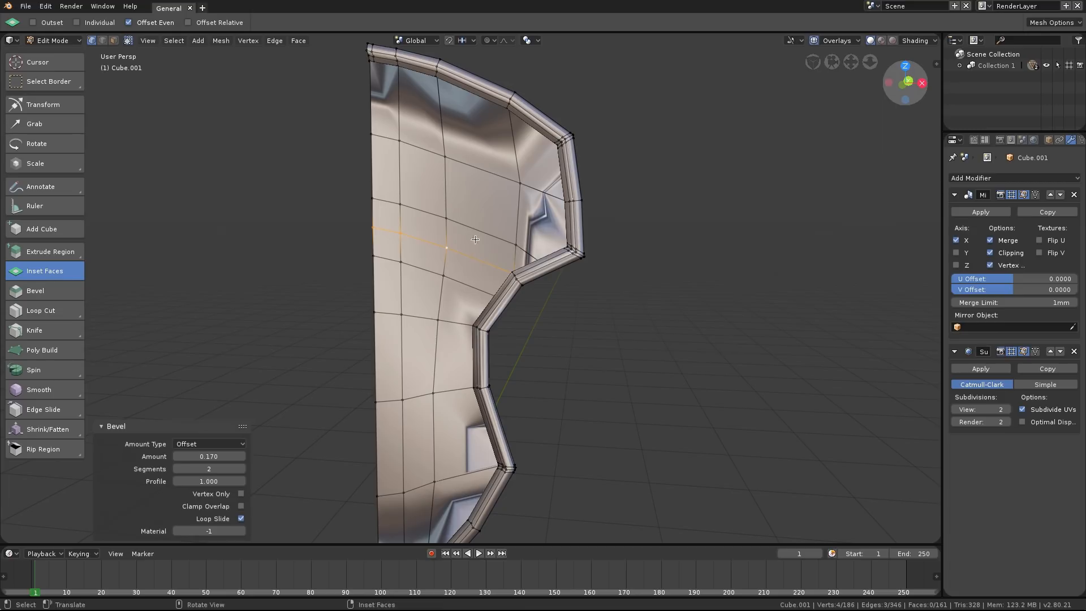
{"action": "key", "text": "ctrl+x"}
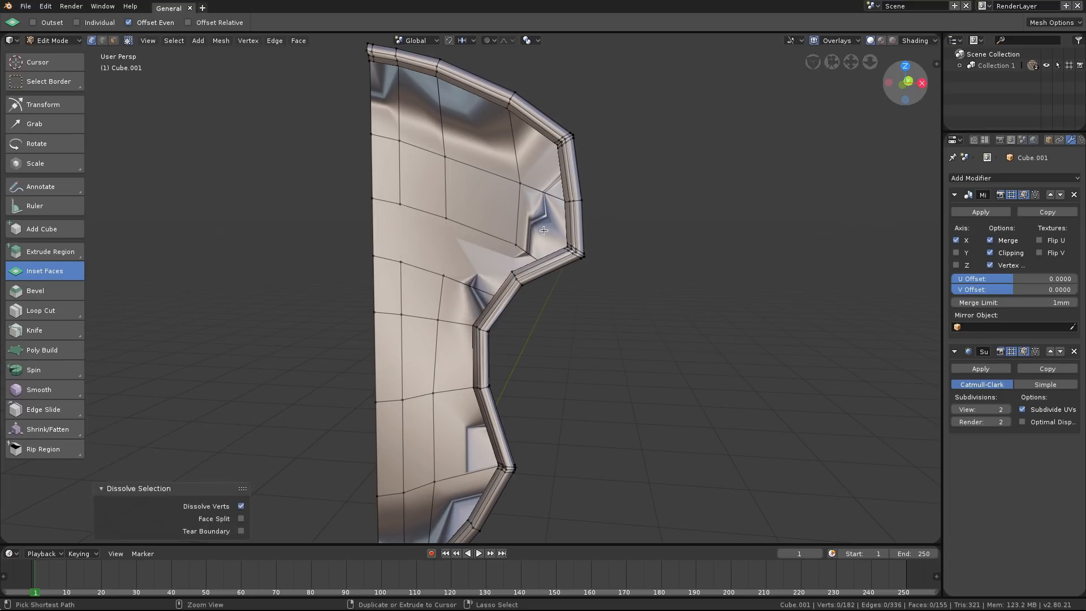
{"action": "key", "text": "ctrl+z"}
{"action": "key", "text": "x"}
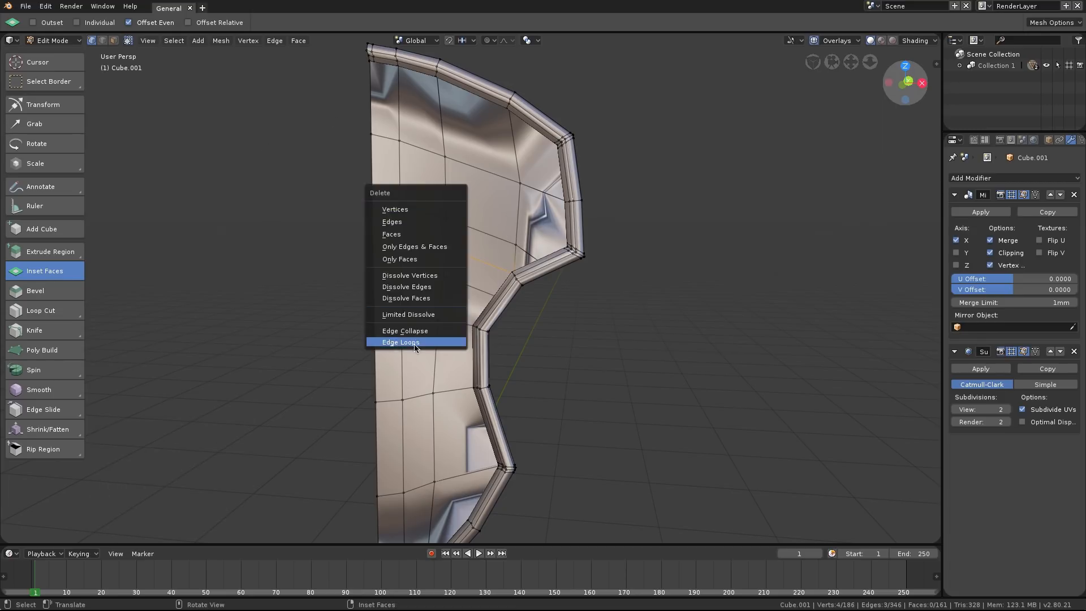
{"action": "left_click", "coordinate": [407, 342]}
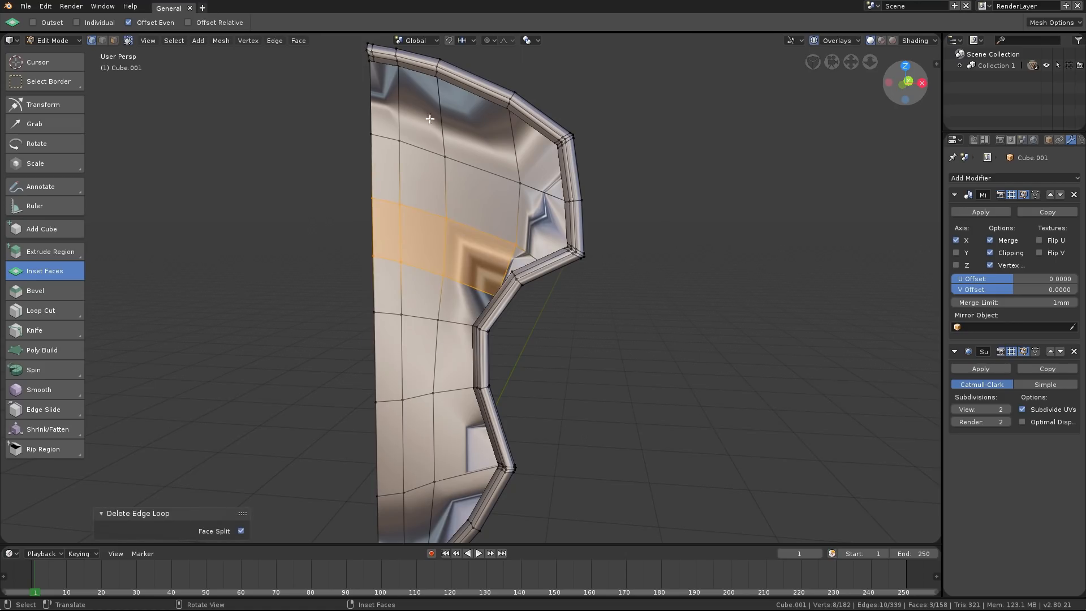
Select the face column along the mirror line together with the horizontal band, and delete all other faces to leave a cross shape.
{"action": "left_click", "coordinate": [385, 167], "text": "shift"}
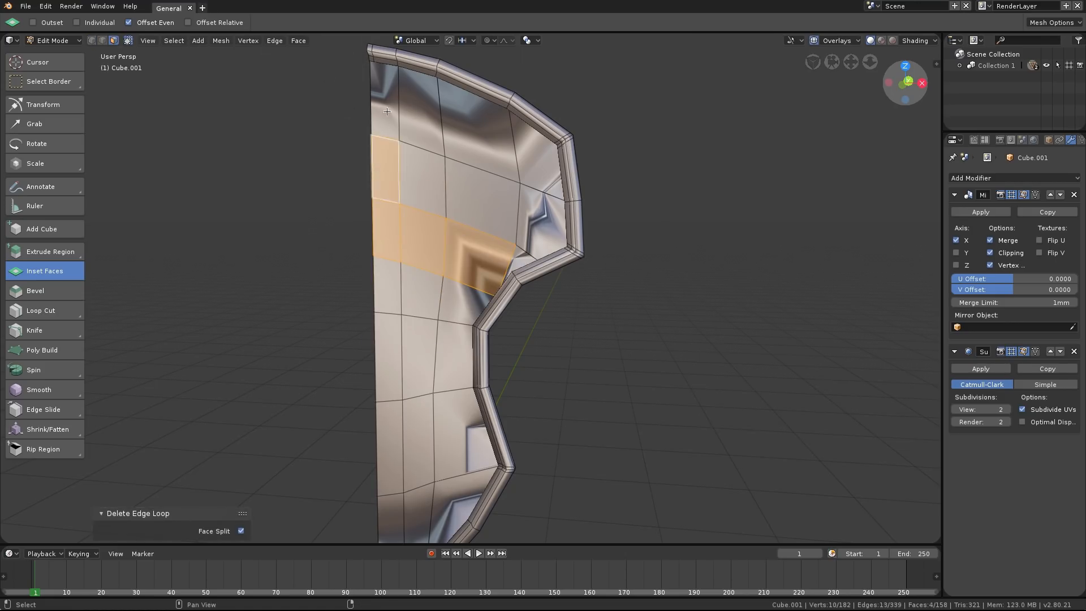
{"action": "left_click", "coordinate": [385, 96], "text": "shift"}
{"action": "left_click", "coordinate": [387, 285], "text": "shift"}
{"action": "left_click", "coordinate": [394, 406], "text": "shift"}
{"action": "left_click", "coordinate": [389, 363], "text": "shift"}
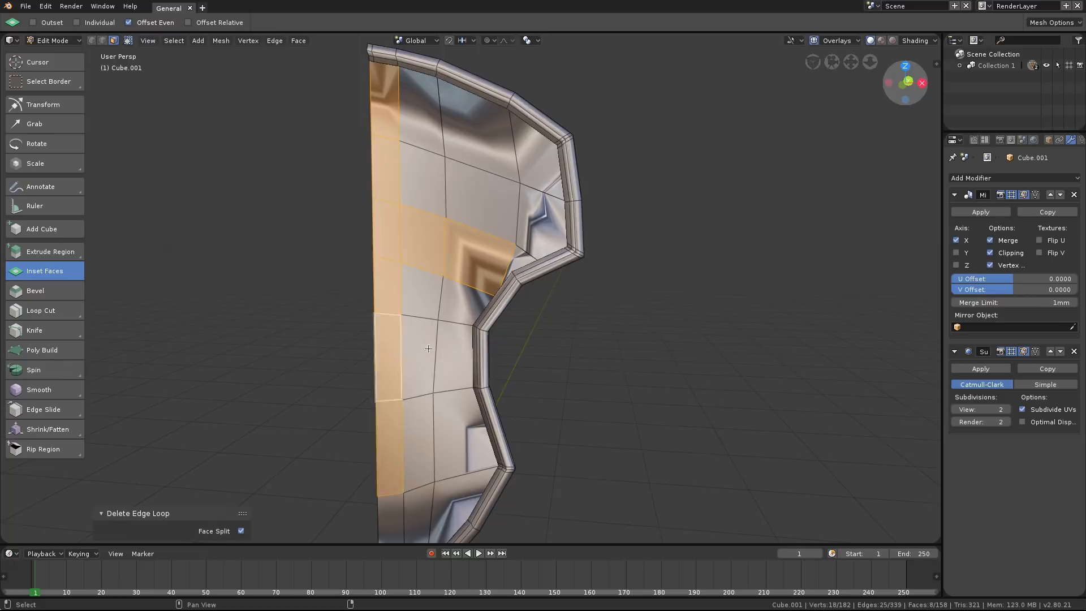
{"action": "middle_click_drag", "start_coordinate": [429, 344], "coordinate": [424, 212], "text": "shift"}
{"action": "left_click", "coordinate": [392, 401], "text": "shift"}
{"action": "scroll", "coordinate": [412, 443], "scroll_direction": "down", "scroll_amount": 3}
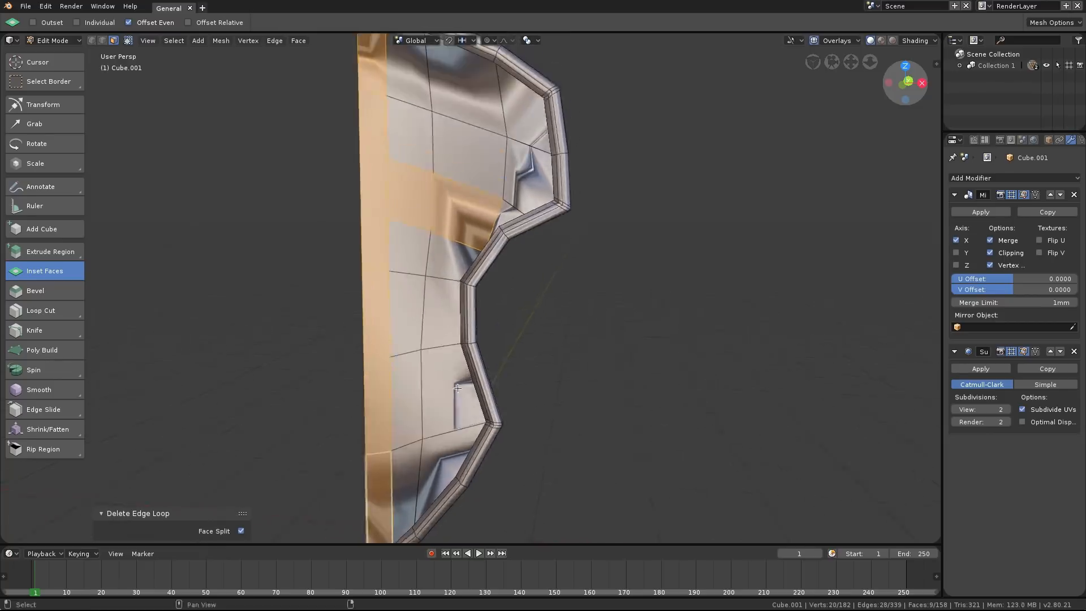
{"action": "key", "text": "ctrl+i"}
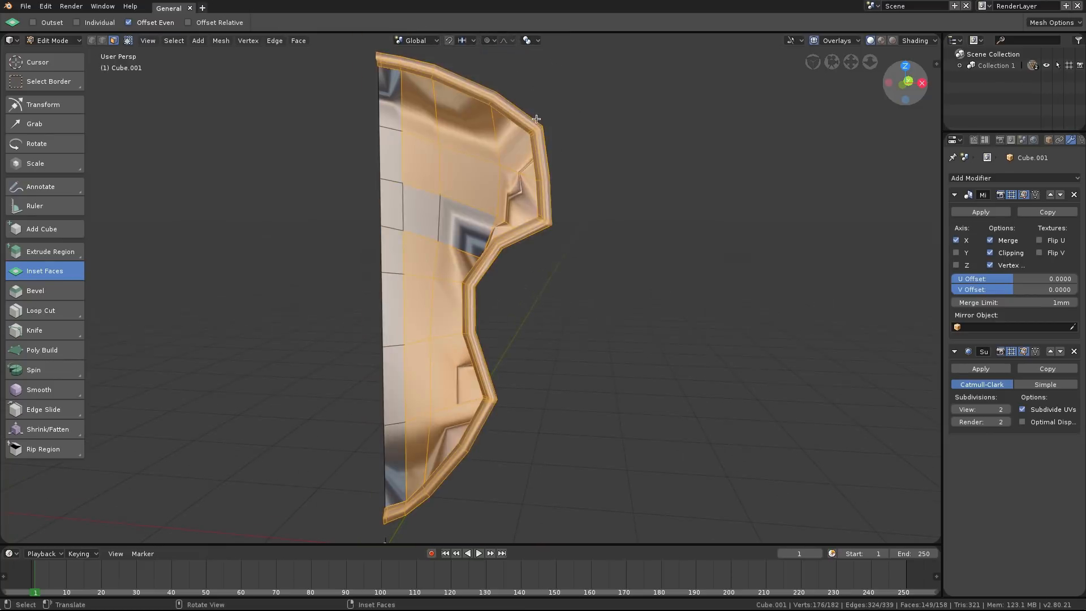
{"action": "key", "text": "x"}
{"action": "left_click", "coordinate": [512, 52]}
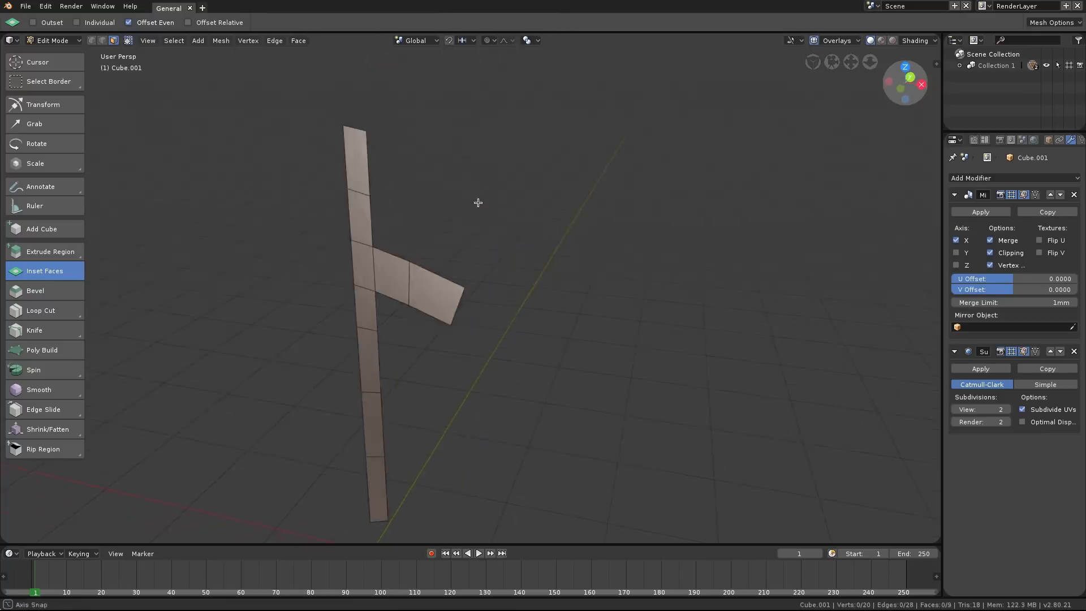
Return to Object Mode, unhide the original shield and select the cross lying on it.
{"action": "mouse_move", "coordinate": [478, 203]}
{"action": "middle_mouse_down"}
{"action": "mouse_move", "coordinate": [528, 162]}
{"action": "mouse_move", "coordinate": [462, 188]}
{"action": "mouse_move", "coordinate": [490, 184]}
{"action": "mouse_move", "coordinate": [514, 258]}
{"action": "middle_mouse_up"}
{"action": "key", "text": "Tab"}
{"action": "scroll", "coordinate": [513, 224], "scroll_direction": "down", "scroll_amount": 3}
{"action": "scroll", "coordinate": [490, 187], "scroll_direction": "up", "scroll_amount": 2}
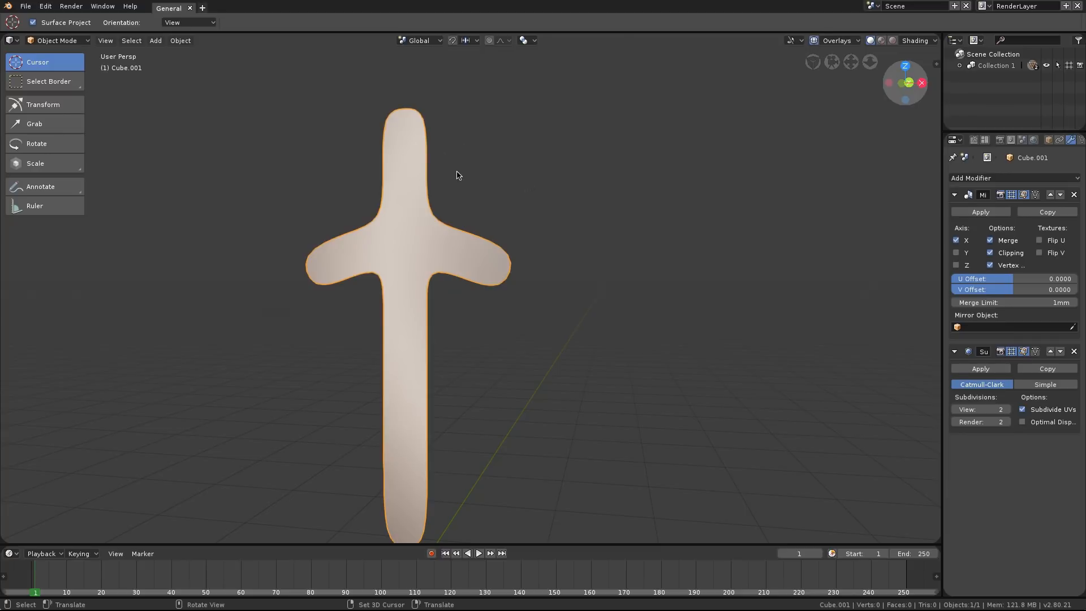
{"action": "key", "text": "alt+h"}
{"action": "left_click", "coordinate": [423, 155]}
{"action": "left_click", "coordinate": [423, 154]}
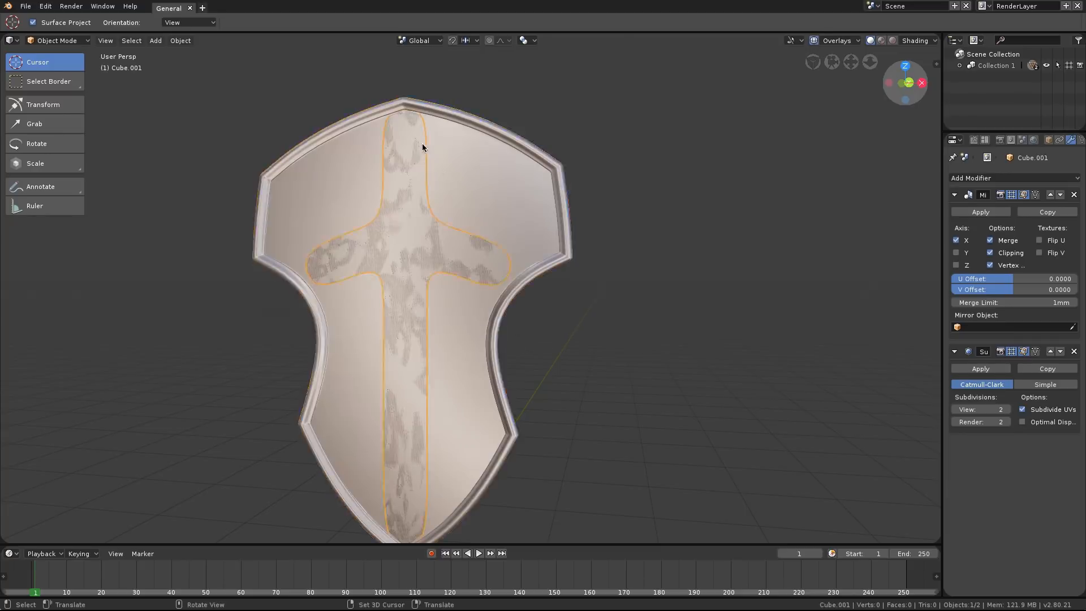
Extrude all faces of the cross about 4.07 cm along their normals and check its thickness in Object Mode.
{"action": "scroll", "coordinate": [414, 175], "scroll_direction": "up", "scroll_amount": 4}
{"action": "middle_click_drag", "start_coordinate": [421, 147], "coordinate": [409, 186]}
{"action": "key", "text": "Tab"}
{"action": "key", "text": "a"}
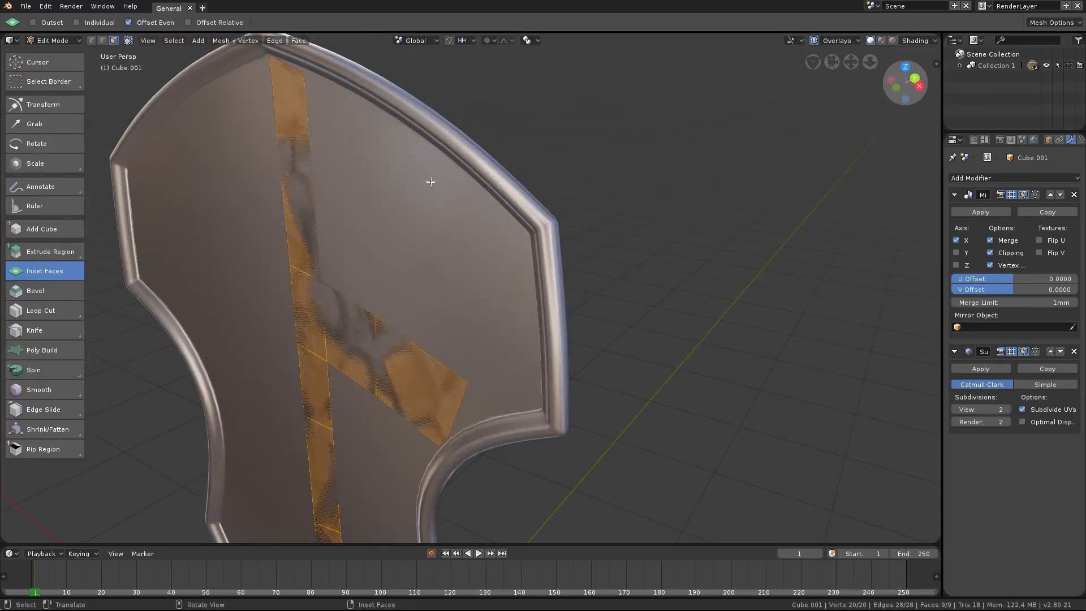
{"action": "key", "text": "e"}
{"action": "left_click", "coordinate": [504, 192]}
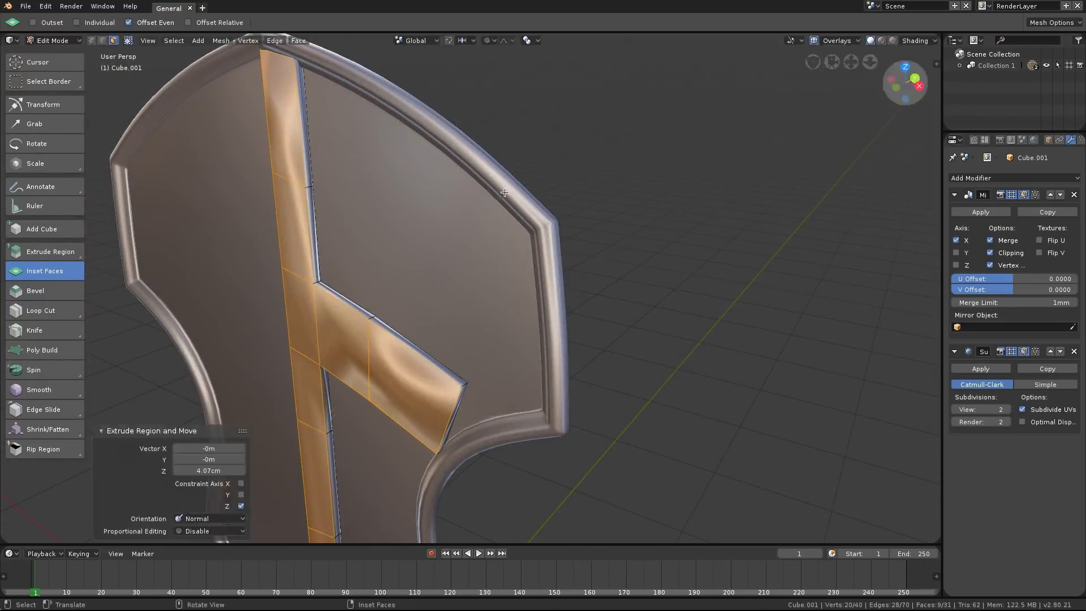
{"action": "key", "text": "Tab"}
{"action": "middle_click_drag", "start_coordinate": [544, 259], "coordinate": [494, 255]}
{"action": "scroll", "coordinate": [586, 200], "scroll_direction": "up", "scroll_amount": 2}
{"action": "scroll", "coordinate": [552, 250], "scroll_direction": "up", "scroll_amount": 2}
Select the end face of the cross arm and edge-slide it by a factor of 0.180 in front view.
{"action": "key", "text": "Tab"}
{"action": "middle_click_drag", "start_coordinate": [531, 223], "coordinate": [512, 224]}
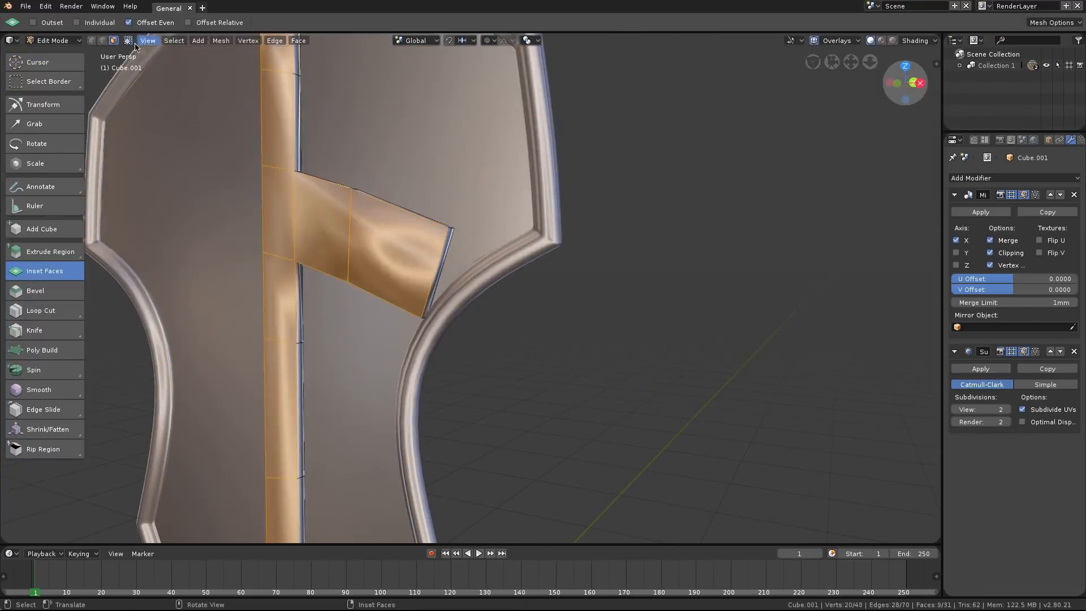
{"action": "left_click", "coordinate": [443, 258]}
{"action": "key", "text": "KP_1"}
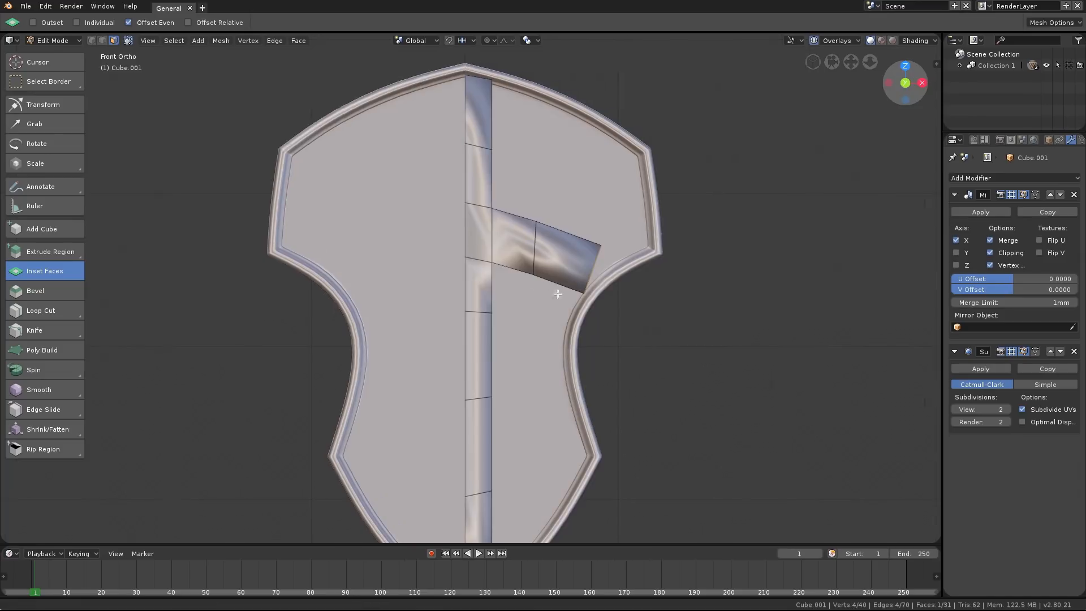
{"action": "scroll", "coordinate": [636, 303], "scroll_direction": "up", "scroll_amount": 3}
{"action": "key", "text": "g"}
{"action": "key", "text": "g"}
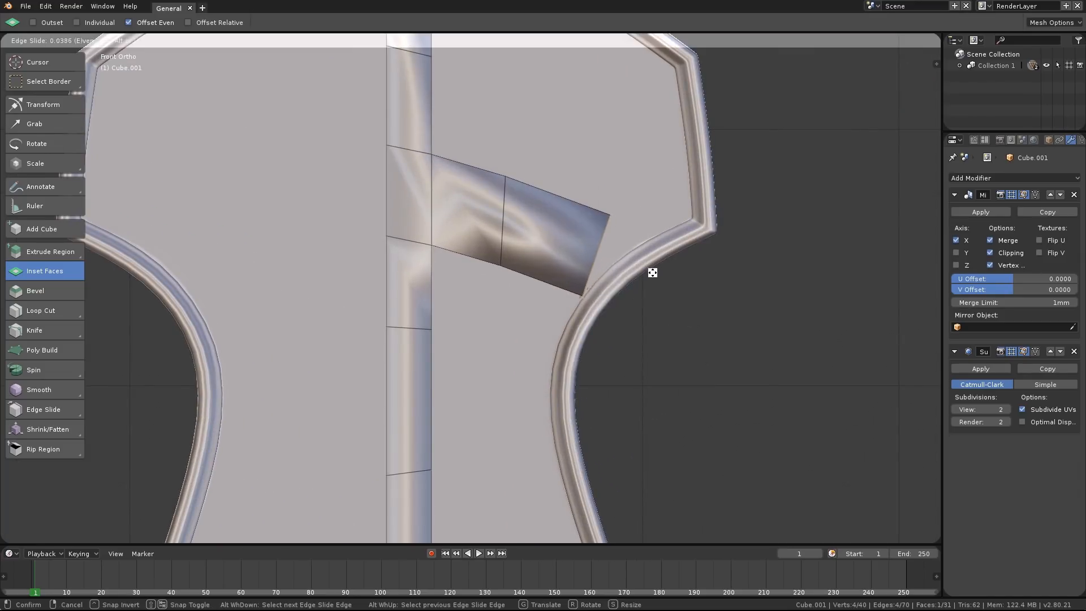
{"action": "left_click", "coordinate": [643, 268]}
{"action": "middle_click_drag", "start_coordinate": [666, 234], "coordinate": [629, 243], "text": "shift"}
{"action": "scroll", "coordinate": [629, 243], "scroll_direction": "up", "scroll_amount": 1}
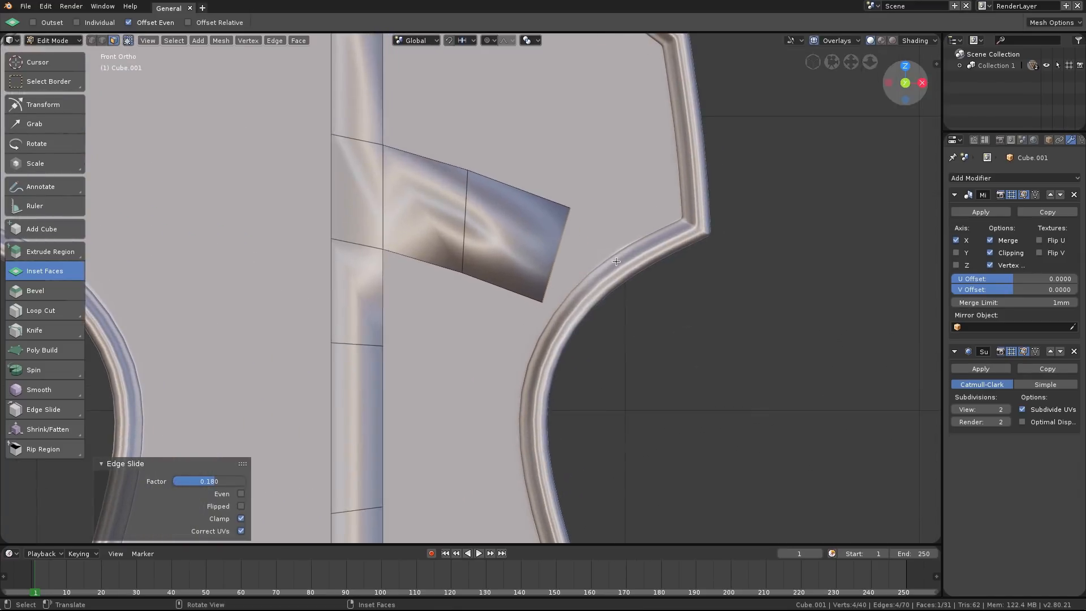
Extrude the arm's end face toward the shield's border and rotate it 26.4° to follow the border's curve.
{"action": "key", "text": "e"}
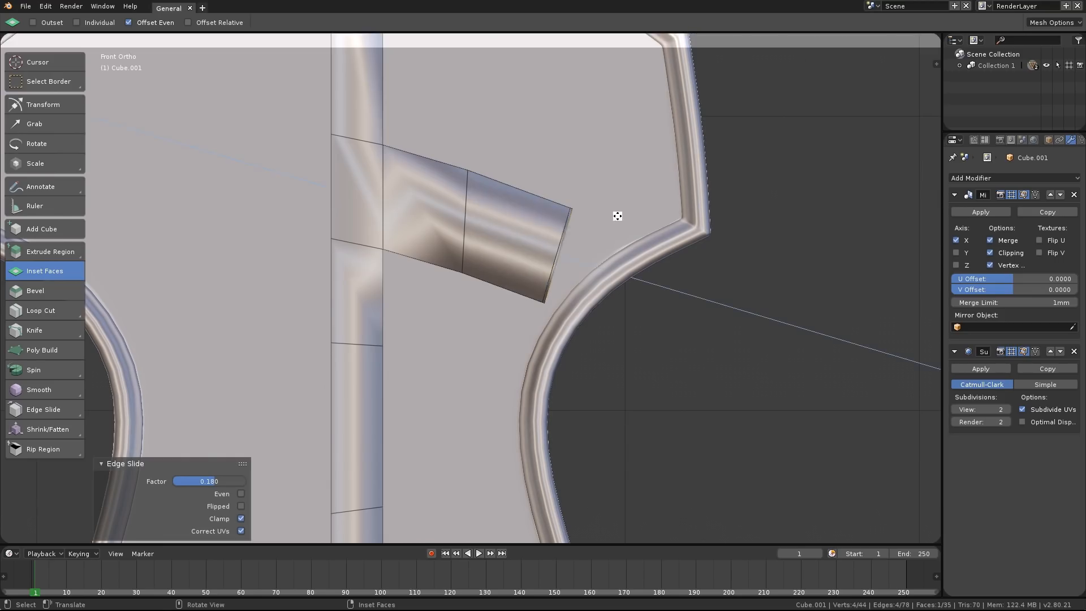
{"action": "left_click", "coordinate": [655, 231]}
{"action": "key", "text": "s"}
{"action": "left_click", "coordinate": [717, 286]}
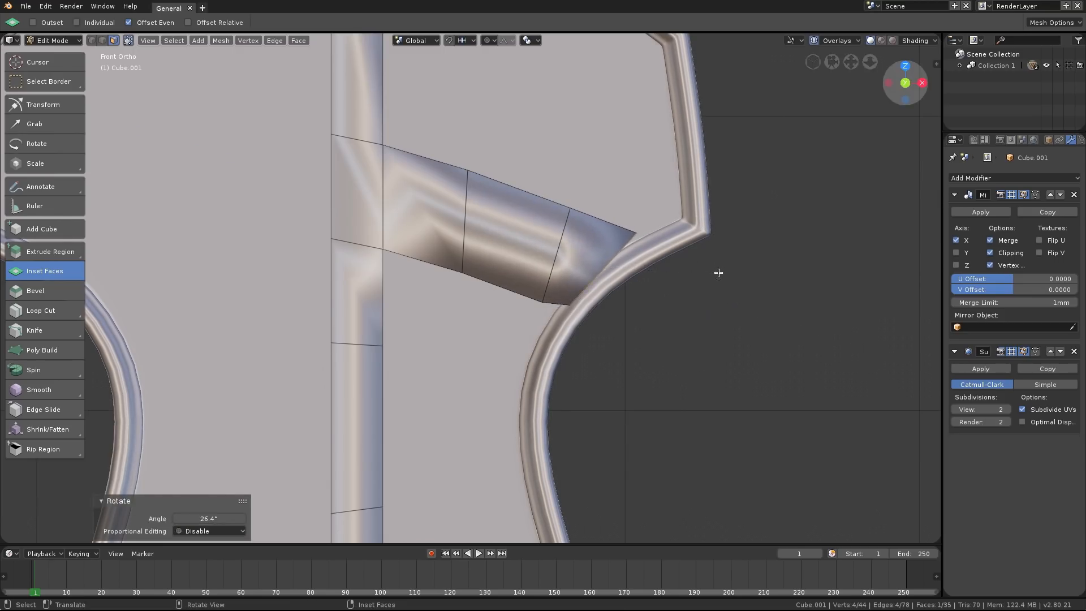
Move the arm's end face 2.11 cm along X and -6.34 cm along Z, and adjust it by -7.69 mm and 3.85 mm onto the border.
{"action": "key", "text": "g"}
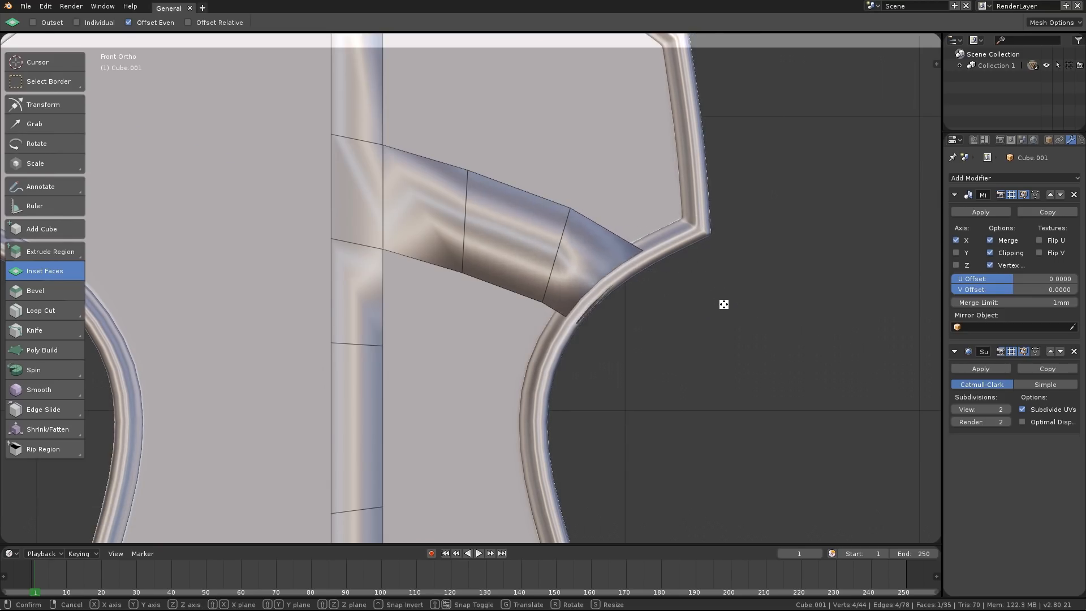
{"action": "left_click", "coordinate": [720, 303]}
{"action": "key", "text": "r"}
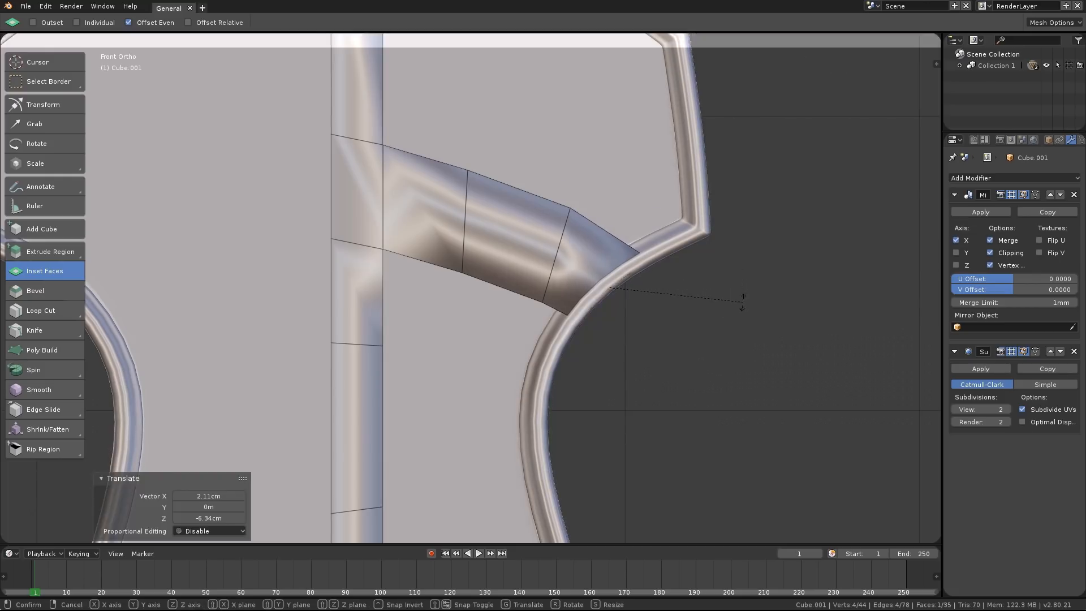
{"action": "left_click", "coordinate": [742, 303]}
{"action": "left_click", "coordinate": [597, 240], "text": "alt"}
{"action": "key", "text": "2"}
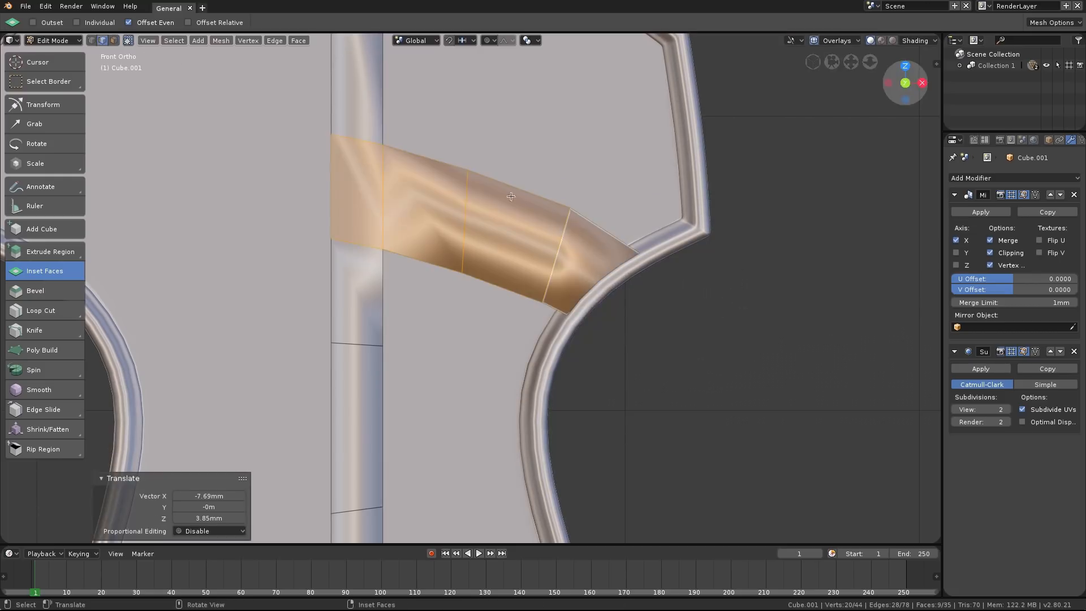
{"action": "left_click", "coordinate": [563, 192], "text": "alt"}
{"action": "key", "text": "3"}
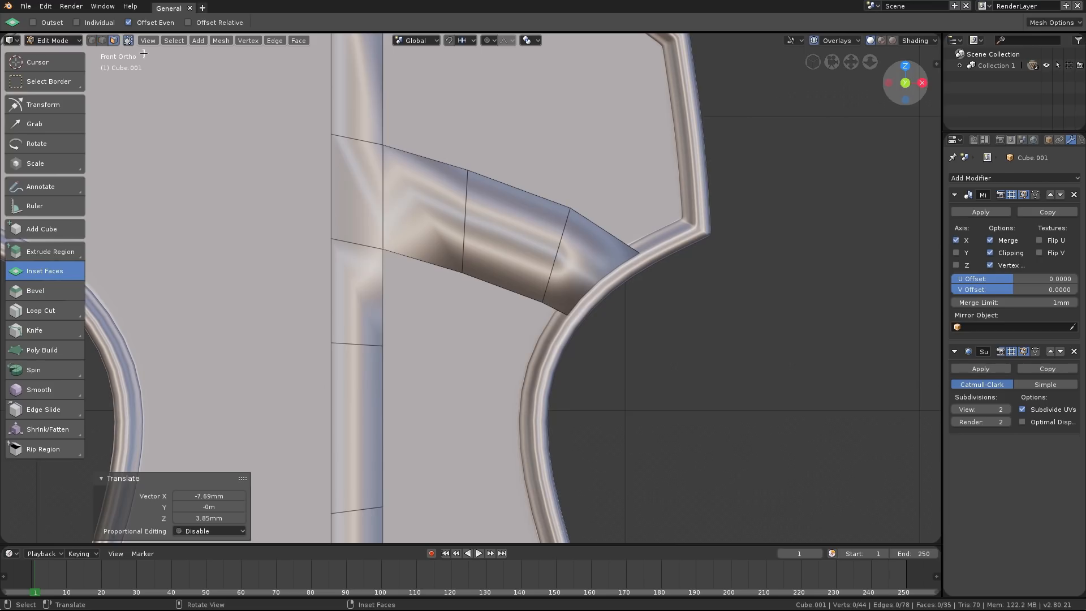
{"action": "left_click", "coordinate": [583, 251]}
{"action": "left_click", "coordinate": [512, 230]}
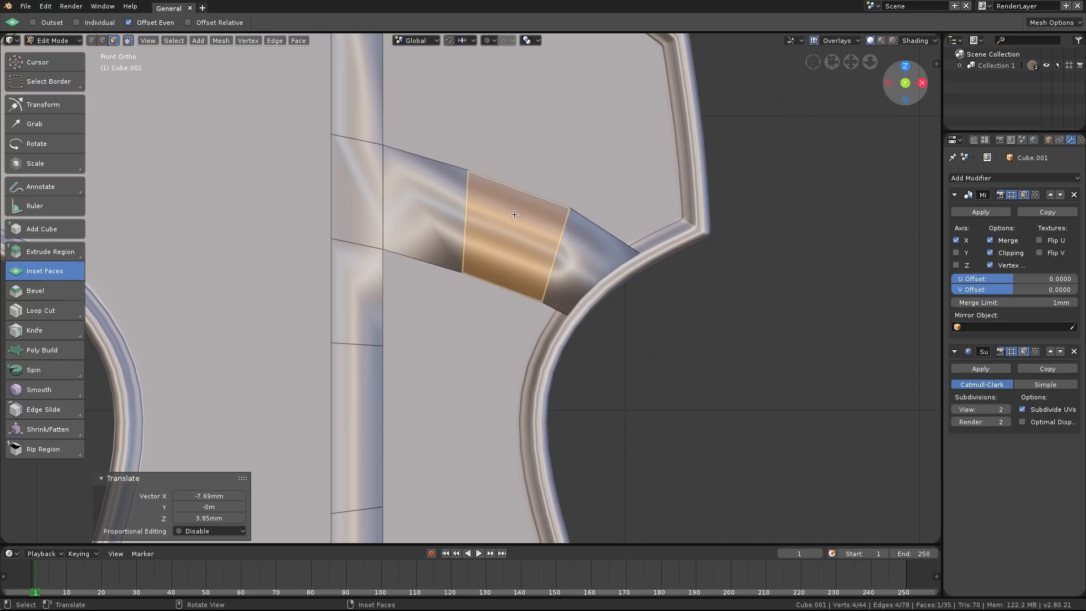
{"action": "middle_click_drag", "start_coordinate": [514, 214], "coordinate": [502, 234], "text": "shift"}
{"action": "left_click", "coordinate": [402, 205]}
{"action": "left_click", "coordinate": [361, 189]}
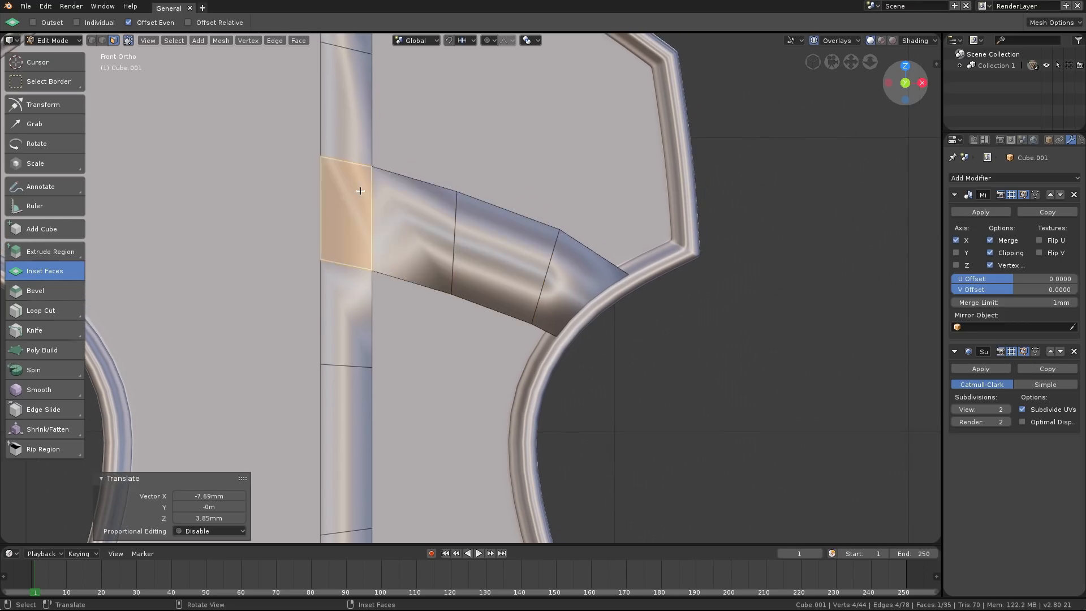
{"action": "left_click", "coordinate": [405, 212]}
{"action": "left_click", "coordinate": [353, 121]}
{"action": "left_click", "coordinate": [348, 214]}
{"action": "left_click", "coordinate": [348, 302]}
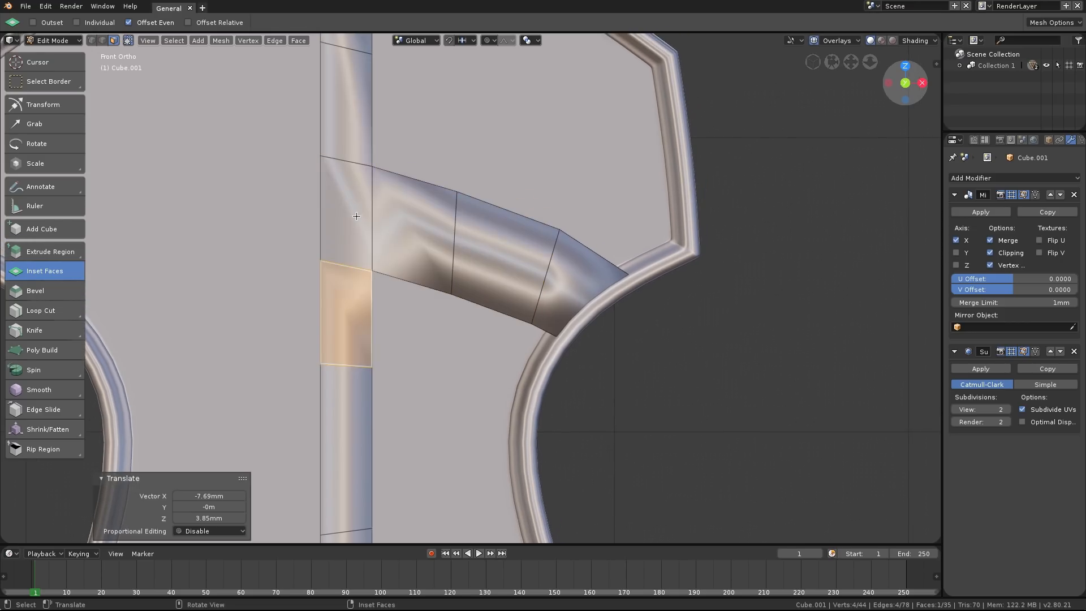
{"action": "left_click", "coordinate": [404, 224]}
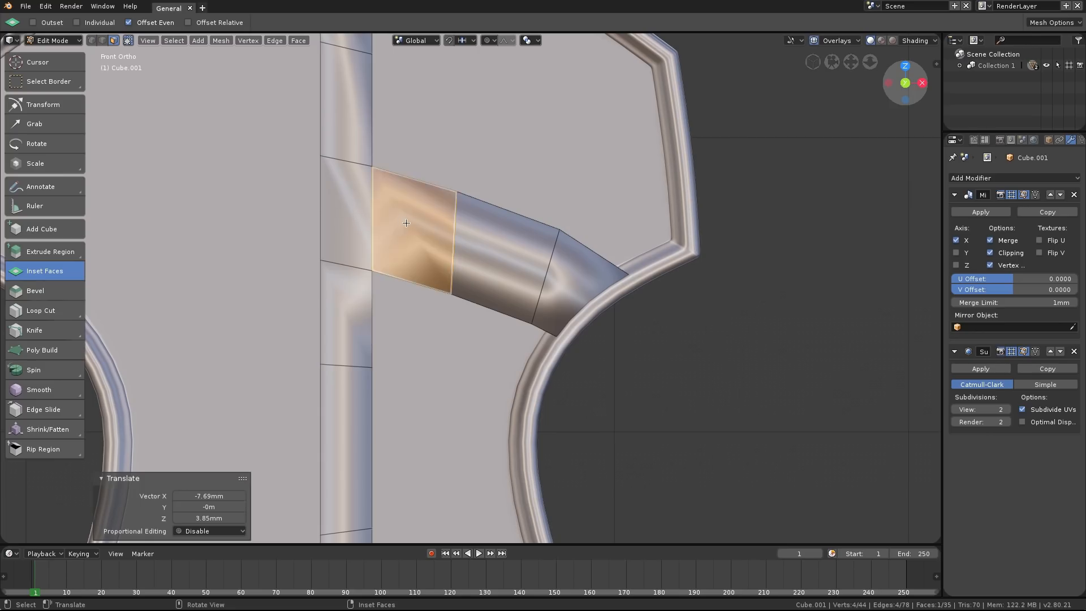
{"action": "left_click", "coordinate": [499, 239]}
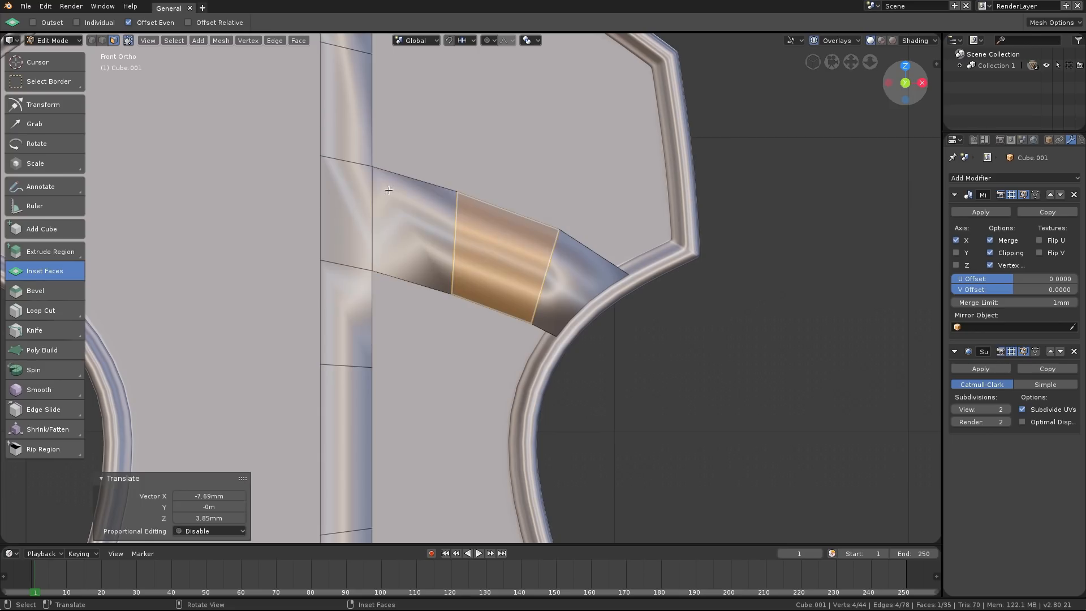
Select the edge loop near the outer end of the cross arm and edge-slide it, ending with a factor of 0.176.
{"action": "left_click", "coordinate": [103, 41]}
{"action": "left_click", "coordinate": [114, 40]}
{"action": "middle_click_drag", "start_coordinate": [438, 219], "coordinate": [418, 238], "text": "shift"}
{"action": "mouse_move", "coordinate": [418, 239]}
{"action": "middle_mouse_down", "text": "ctrl"}
{"action": "mouse_move", "coordinate": [463, 252]}
{"action": "mouse_move", "coordinate": [412, 236]}
{"action": "middle_mouse_up", "text": "ctrl"}
{"action": "left_click", "coordinate": [558, 278], "text": "alt"}
{"action": "left_click", "coordinate": [102, 41]}
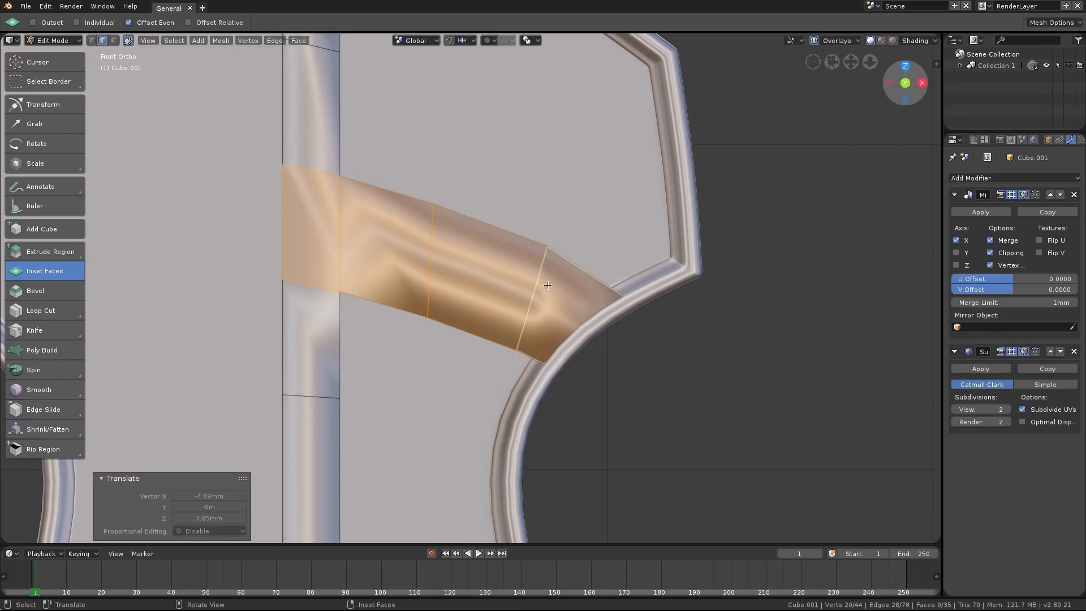
{"action": "left_click", "coordinate": [540, 297], "text": "alt"}
{"action": "key", "text": "g"}
{"action": "key", "text": "g"}
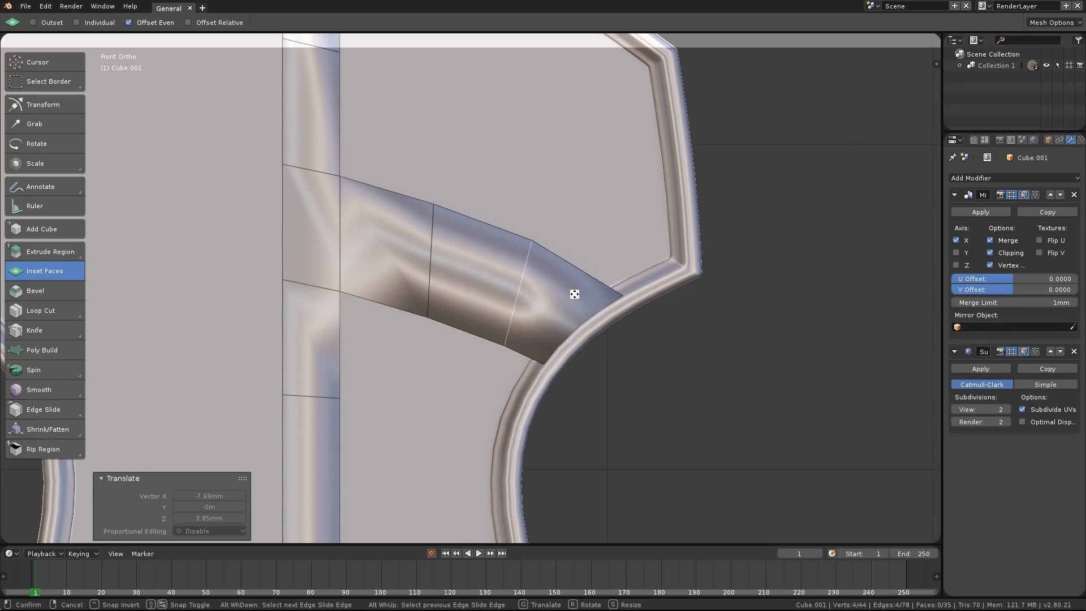
{"action": "left_click", "coordinate": [575, 294]}
{"action": "key", "text": "g"}
{"action": "key", "text": "g"}
{"action": "left_click", "coordinate": [586, 298]}
Add a loop cut across the cross arm close to its junction with the upright, at a factor of 0.403.
{"action": "scroll", "coordinate": [509, 195], "scroll_direction": "down", "scroll_amount": 8}
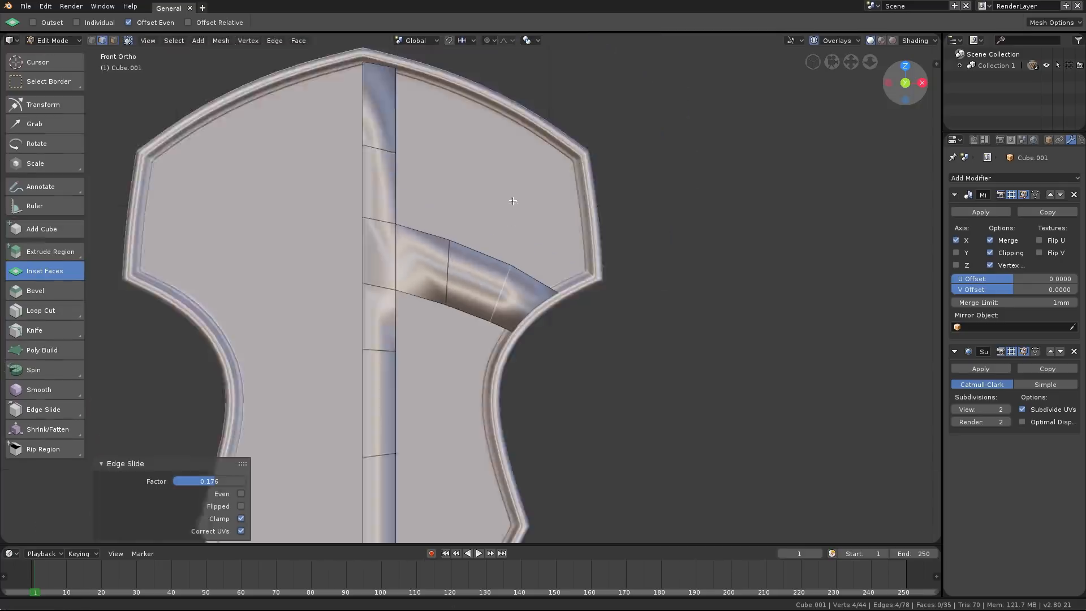
{"action": "middle_click_drag", "start_coordinate": [509, 195], "coordinate": [383, 229]}
{"action": "key", "text": "KP_Decimal"}
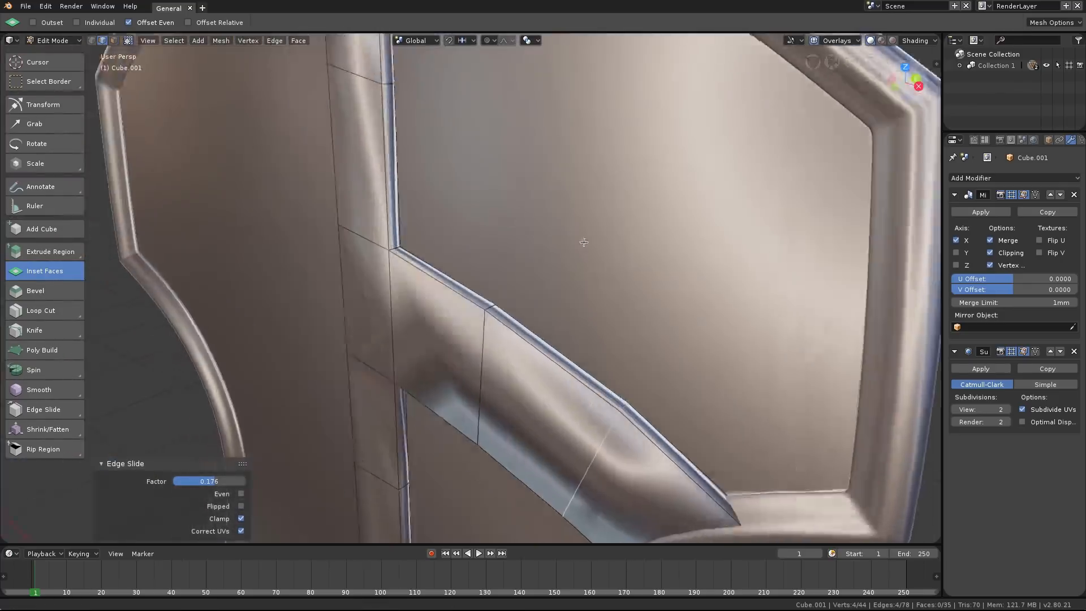
{"action": "key", "text": "ctrl+r"}
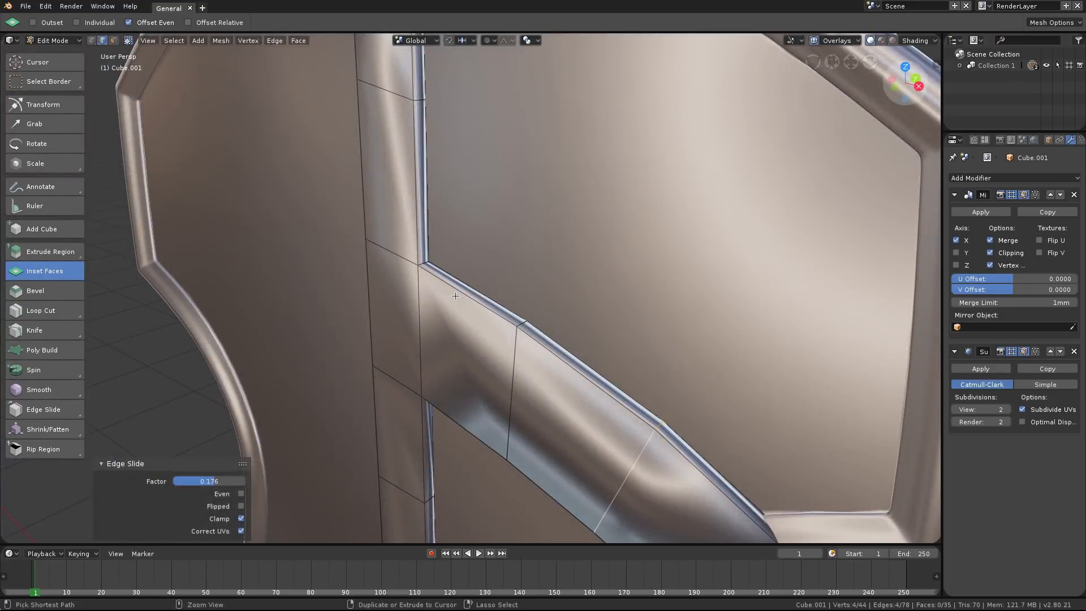
{"action": "left_click", "coordinate": [448, 290]}
{"action": "middle_click_drag", "start_coordinate": [445, 285], "coordinate": [491, 246]}
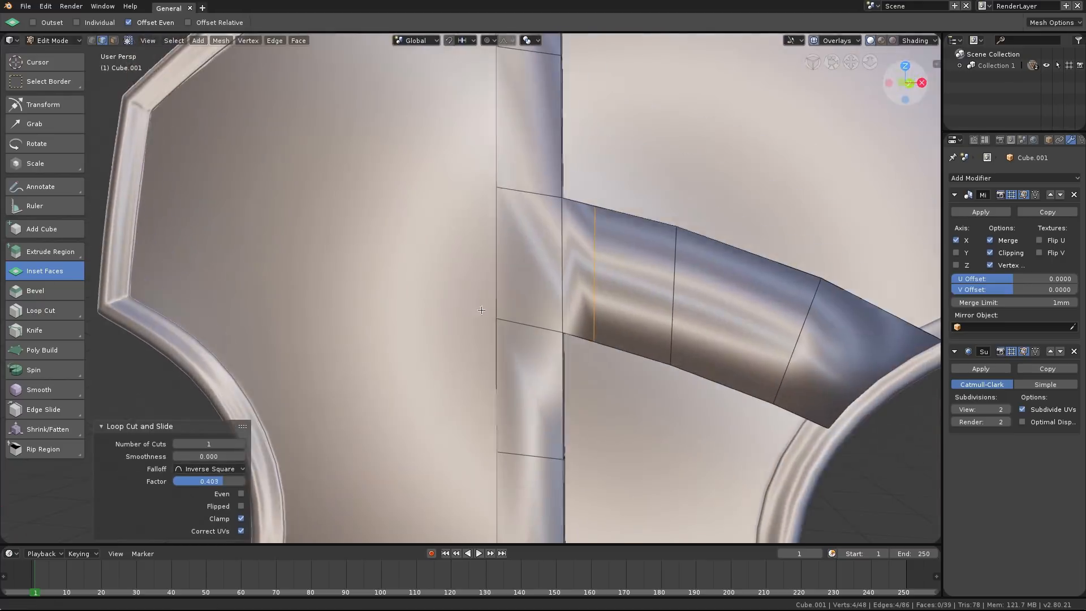
Add loop cuts across the upright just above the arm at factor -0.397 and just below it, and check the shape in Object Mode.
{"action": "key", "text": "ctrl+r"}
{"action": "left_click", "coordinate": [553, 128]}
{"action": "left_click", "coordinate": [553, 157]}
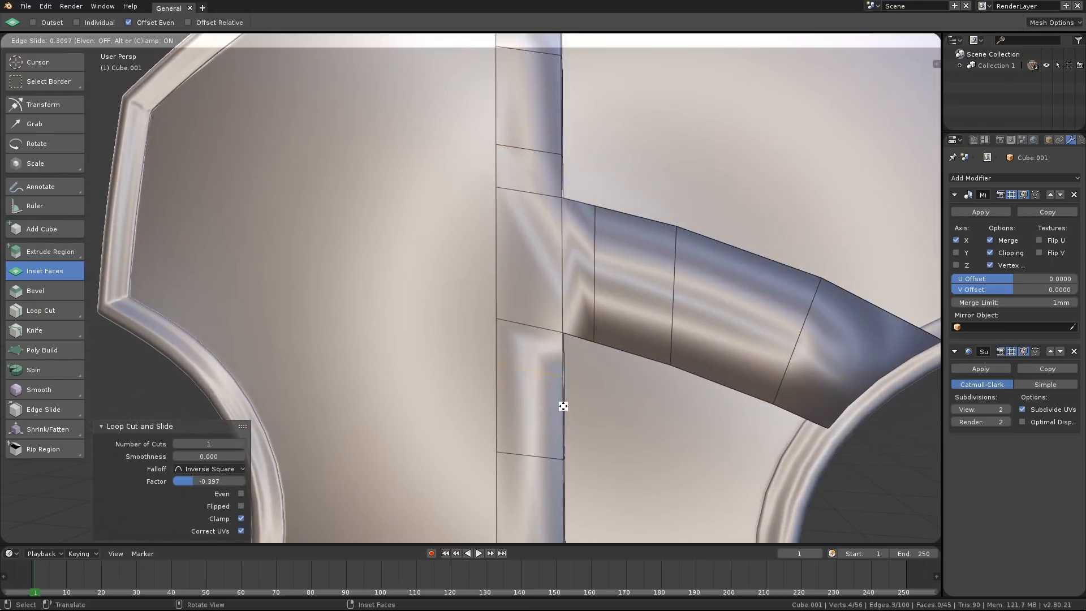
{"action": "key", "text": "Tab"}
{"action": "scroll", "coordinate": [618, 310], "scroll_direction": "down", "scroll_amount": 8}
{"action": "middle_click_drag", "start_coordinate": [643, 335], "coordinate": [605, 319]}
{"action": "scroll", "coordinate": [563, 307], "scroll_direction": "up", "scroll_amount": 3}
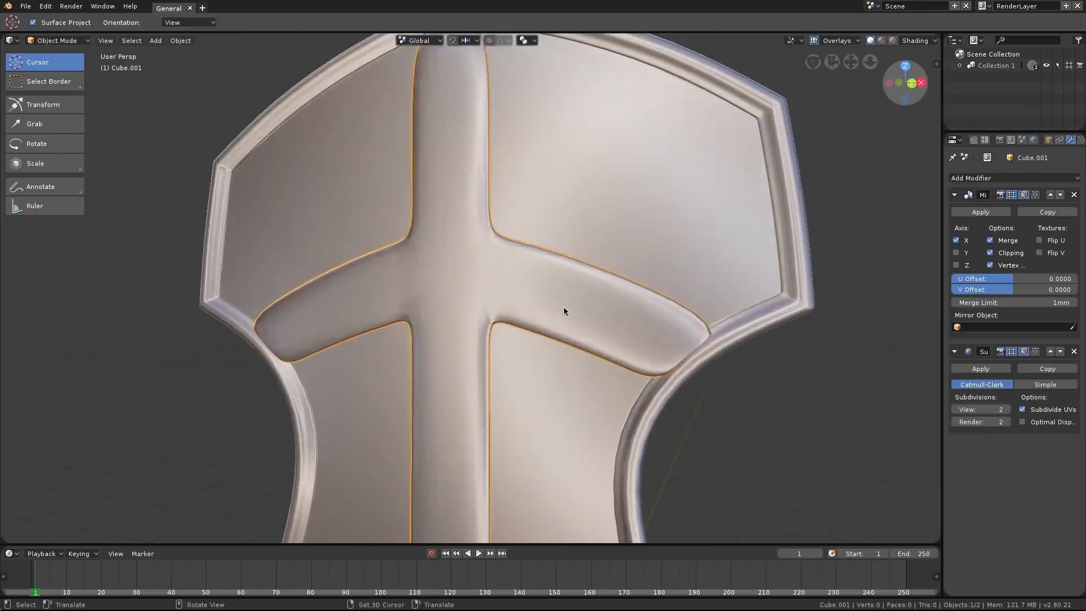
Add two centred lengthwise loop cuts along the cross arm and one along the upright, and check the smoothed shape in Object Mode.
{"action": "key", "text": "Tab"}
{"action": "scroll", "coordinate": [489, 301], "scroll_direction": "up", "scroll_amount": 5}
{"action": "scroll", "coordinate": [488, 300], "scroll_direction": "down", "scroll_amount": 2}
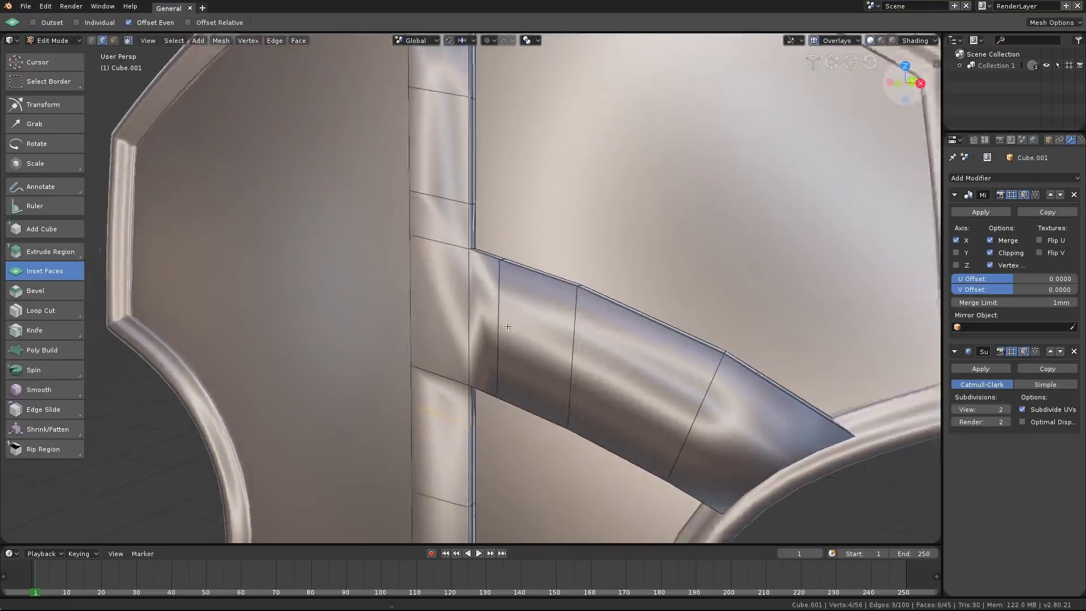
{"action": "key", "text": "ctrl+r"}
{"action": "left_click", "coordinate": [494, 316]}
{"action": "right_click", "coordinate": [492, 315]}
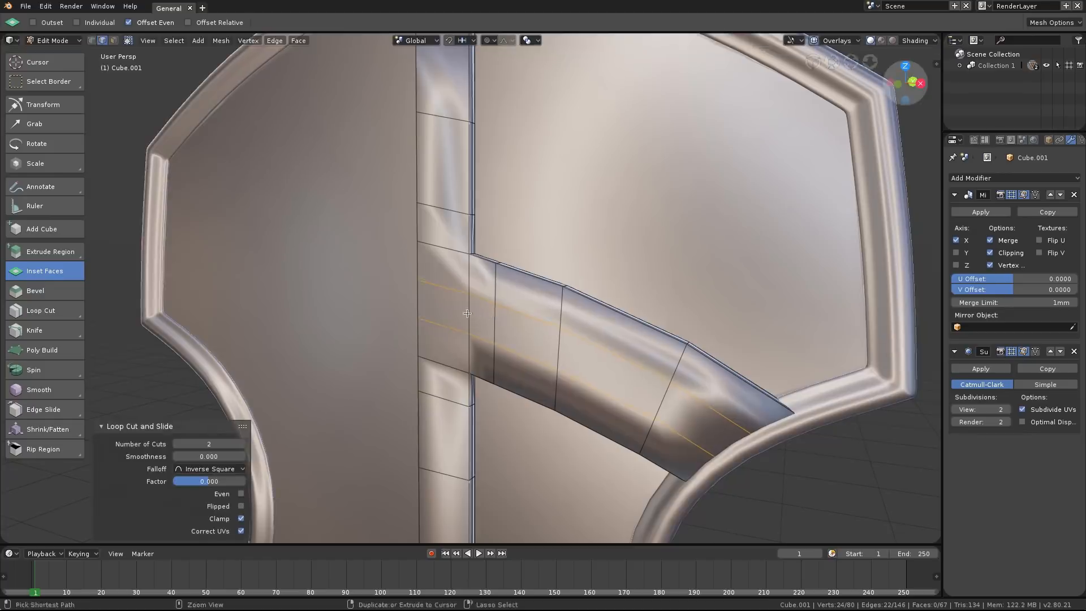
{"action": "key", "text": "Tab"}
{"action": "middle_click_drag", "start_coordinate": [501, 291], "coordinate": [359, 271]}
{"action": "key", "text": "Tab"}
Add a loop cut around the side walls of the cross at a factor of -0.150.
{"action": "key", "text": "ctrl+r"}
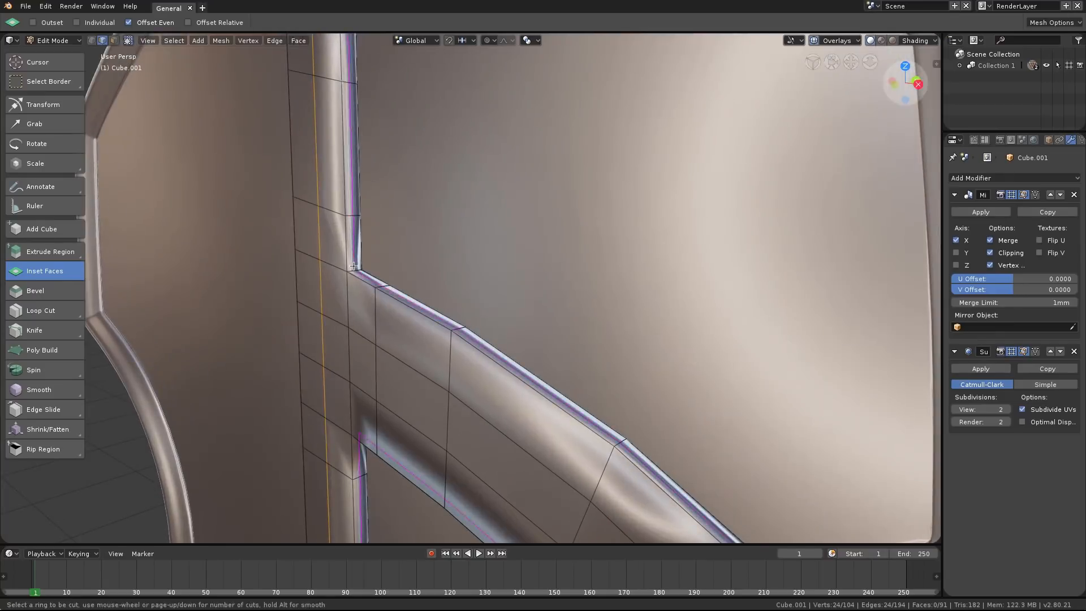
{"action": "left_click", "coordinate": [357, 264]}
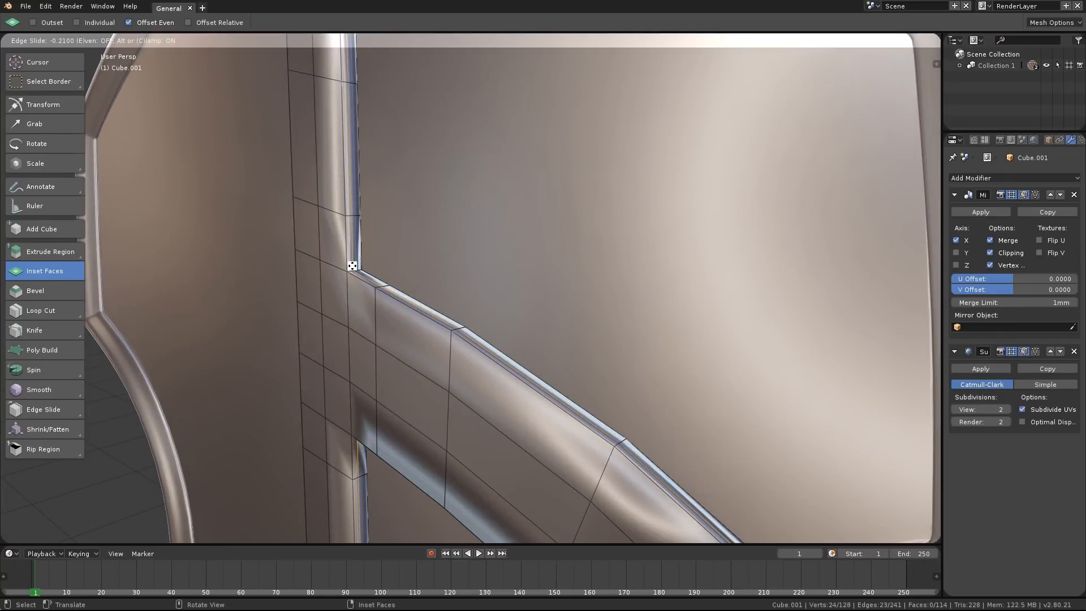
{"action": "left_click", "coordinate": [351, 267]}
Add a second, centred loop cut around the cross's side walls, fatten it outward into a rim, and inspect the inner corners in Object Mode.
{"action": "middle_click_drag", "start_coordinate": [351, 266], "coordinate": [317, 262]}
{"action": "key", "text": "ctrl+r"}
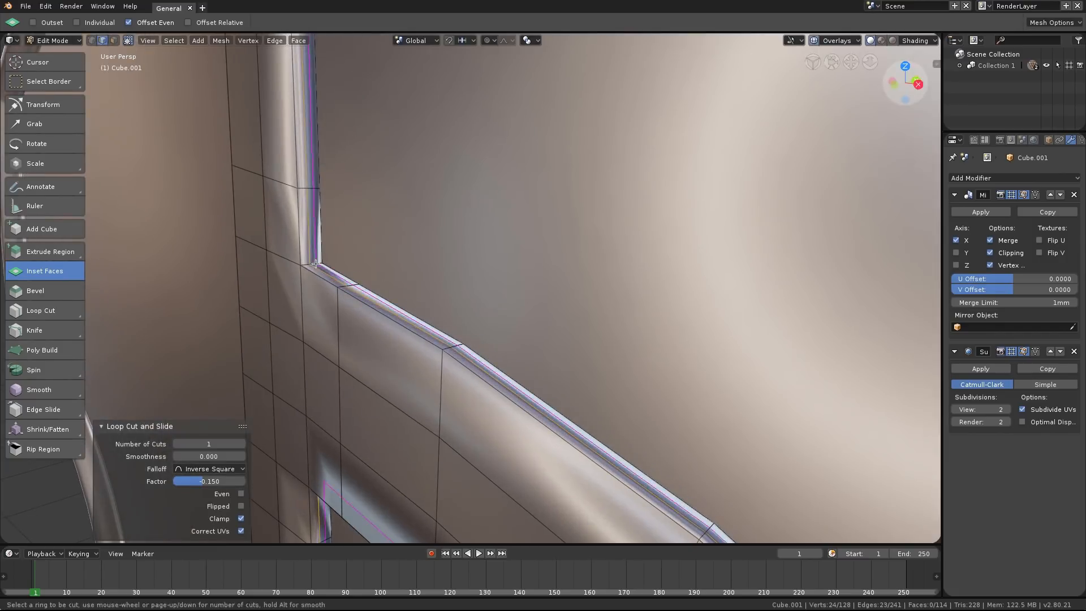
{"action": "left_click", "coordinate": [316, 263]}
{"action": "right_click", "coordinate": [317, 263]}
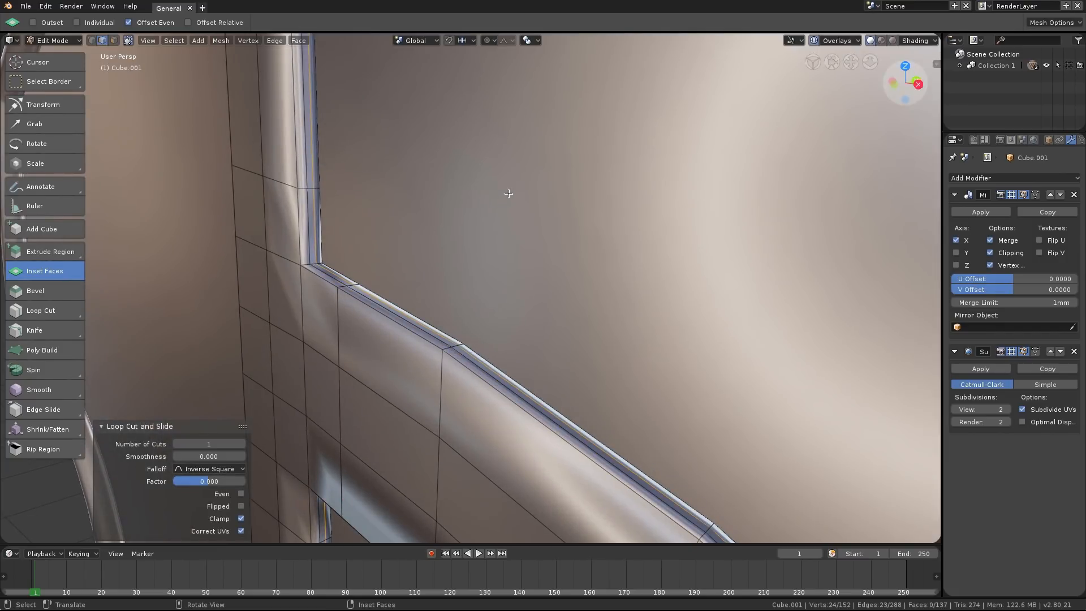
{"action": "key", "text": "alt+s"}
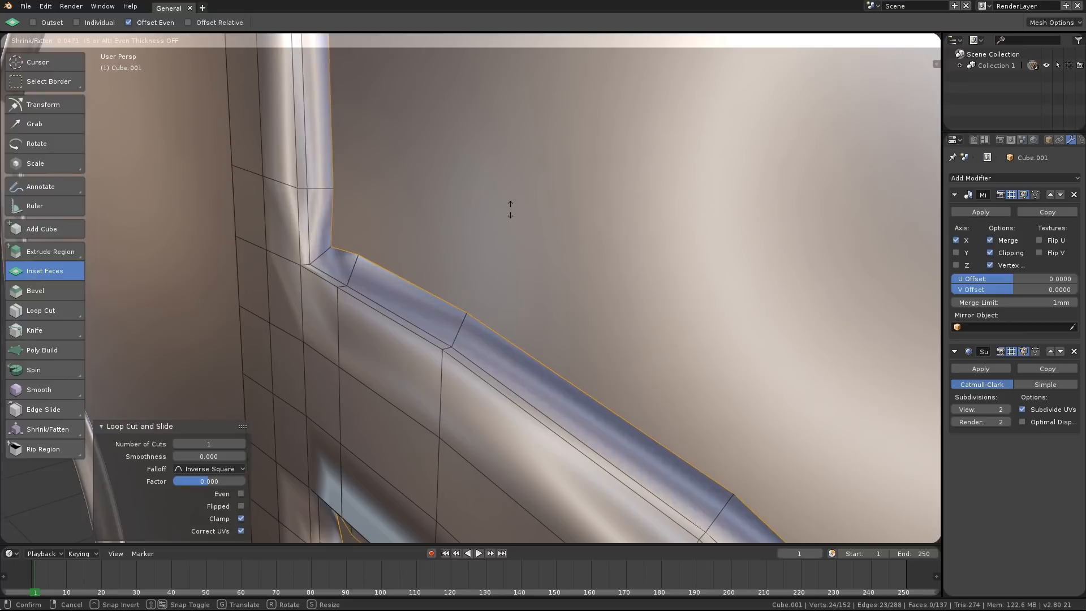
{"action": "left_click", "coordinate": [511, 213]}
{"action": "scroll", "coordinate": [520, 219], "scroll_direction": "down", "scroll_amount": 5}
{"action": "key", "text": "Tab"}
{"action": "mouse_move", "coordinate": [530, 221]}
{"action": "middle_mouse_down"}
{"action": "mouse_move", "coordinate": [578, 214]}
{"action": "mouse_move", "coordinate": [553, 274]}
{"action": "mouse_move", "coordinate": [611, 272]}
{"action": "mouse_move", "coordinate": [572, 203]}
{"action": "mouse_move", "coordinate": [536, 208]}
{"action": "middle_mouse_up"}
{"action": "scroll", "coordinate": [561, 175], "scroll_direction": "down", "scroll_amount": 4}
{"action": "scroll", "coordinate": [544, 213], "scroll_direction": "up", "scroll_amount": 6}
{"action": "scroll", "coordinate": [529, 257], "scroll_direction": "up", "scroll_amount": 2}
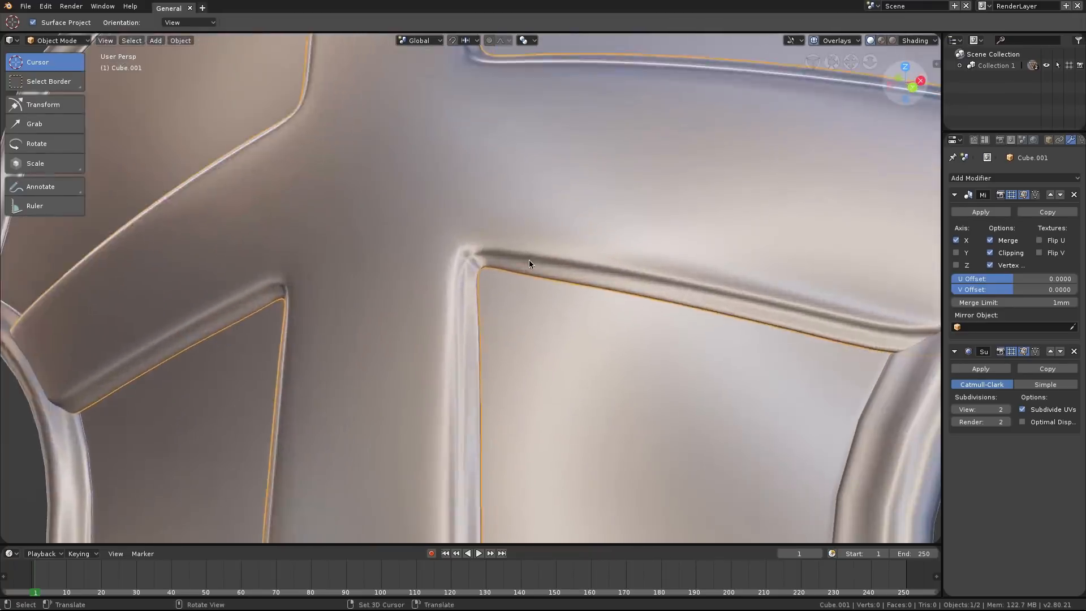
In front view, move the rim vertex at the arm's upper inner corner 3.76 mm along X and 5.63 mm along Z.
{"action": "key", "text": "Tab"}
{"action": "key", "text": "ctrl+Tab"}
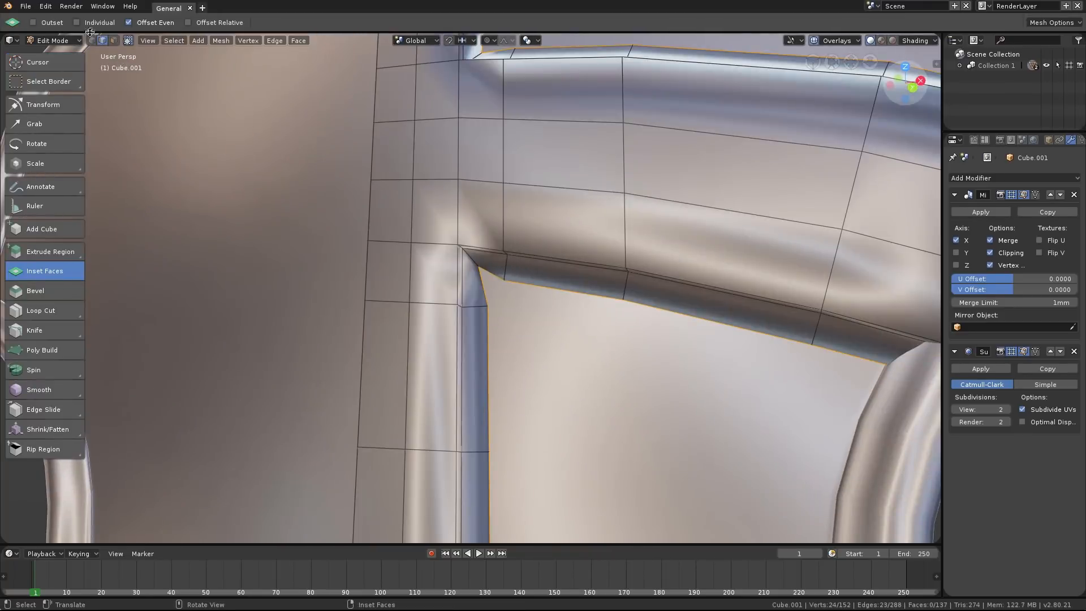
{"action": "key", "text": "KP_1"}
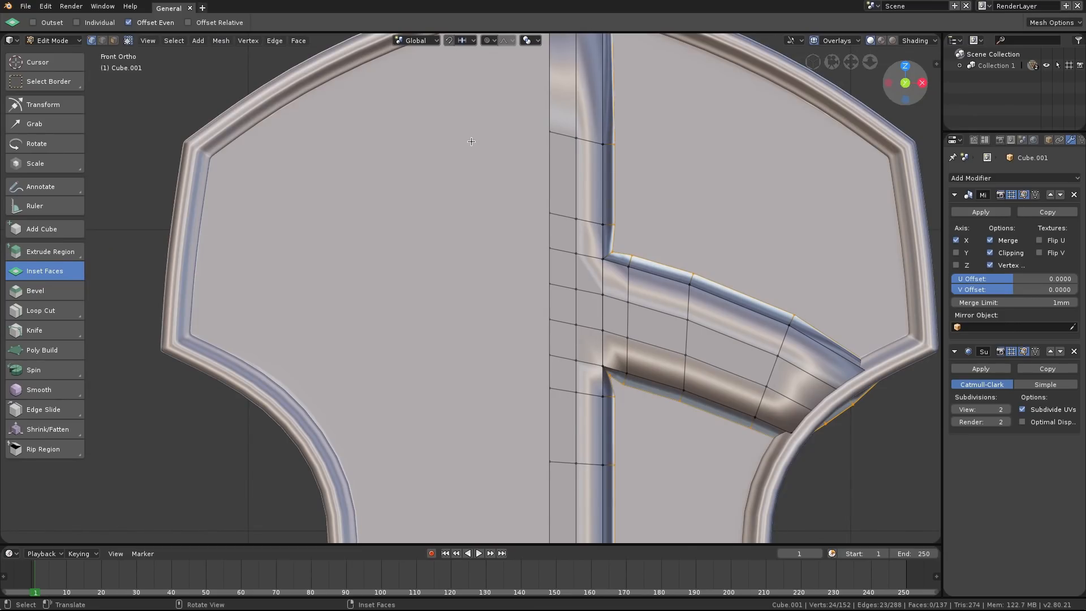
{"action": "left_click", "coordinate": [636, 245]}
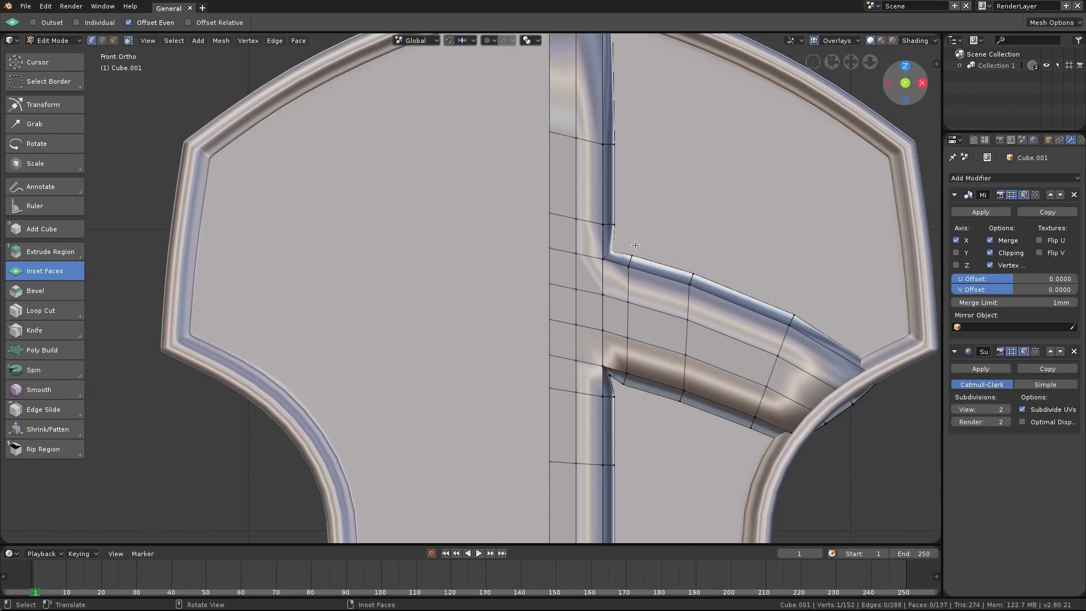
{"action": "key", "text": "g"}
{"action": "left_click", "coordinate": [636, 245]}
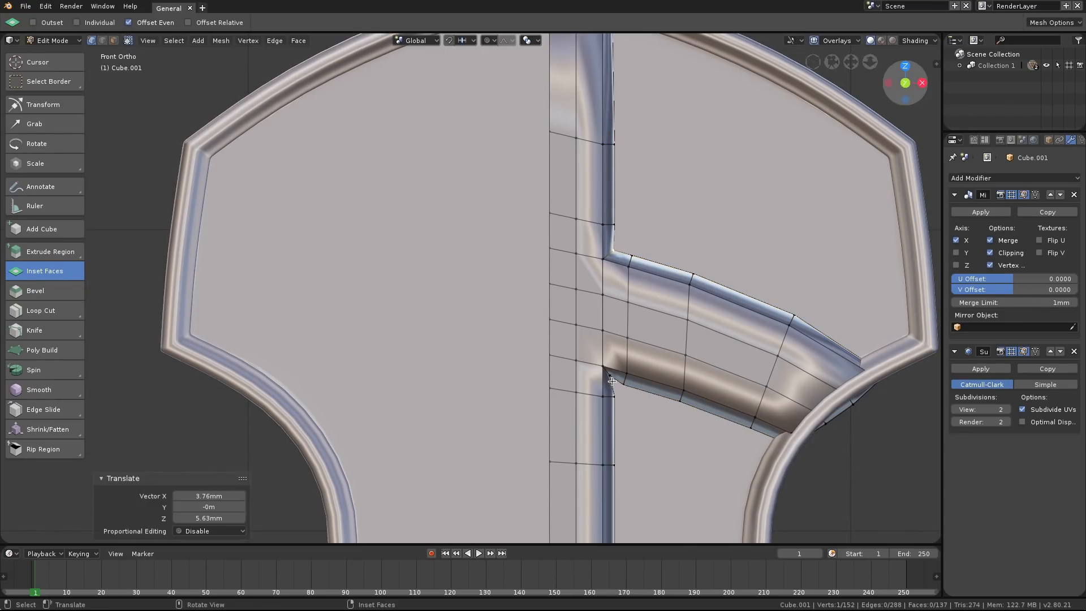
Move the rim vertex at the arm's lower inner corner outward and vertex-slide it by a factor of 0.059.
{"action": "key", "text": "g"}
{"action": "left_click", "coordinate": [640, 401]}
{"action": "key", "text": "g"}
{"action": "key", "text": "g"}
{"action": "left_click", "coordinate": [629, 391]}
Fine-tune the rim at the arm's lower inner corner with further vertex slides and check the cross in Object Mode.
{"action": "key", "text": "g"}
{"action": "key", "text": "g"}
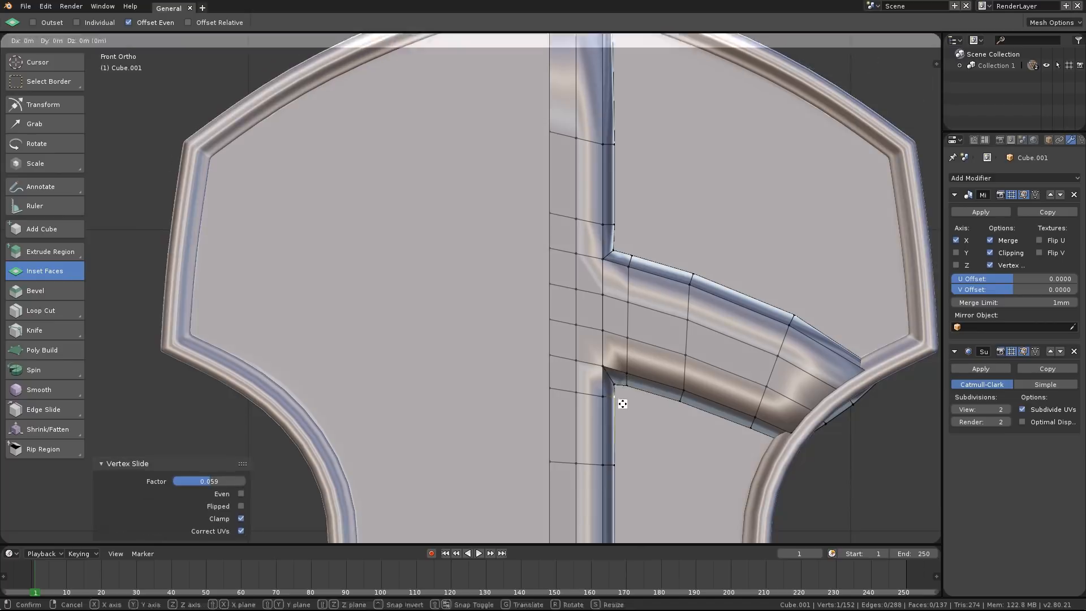
{"action": "left_click", "coordinate": [623, 403]}
{"action": "key", "text": "g"}
{"action": "key", "text": "g"}
{"action": "left_click", "coordinate": [627, 395]}
{"action": "key", "text": "Tab"}
{"action": "scroll", "coordinate": [699, 354], "scroll_direction": "down", "scroll_amount": 5}
{"action": "middle_click_drag", "start_coordinate": [703, 253], "coordinate": [613, 257]}
Select the hidden end-cap faces of the cross at its top, side-arm end and bottom tip, and delete the faces.
{"action": "key", "text": "Tab"}
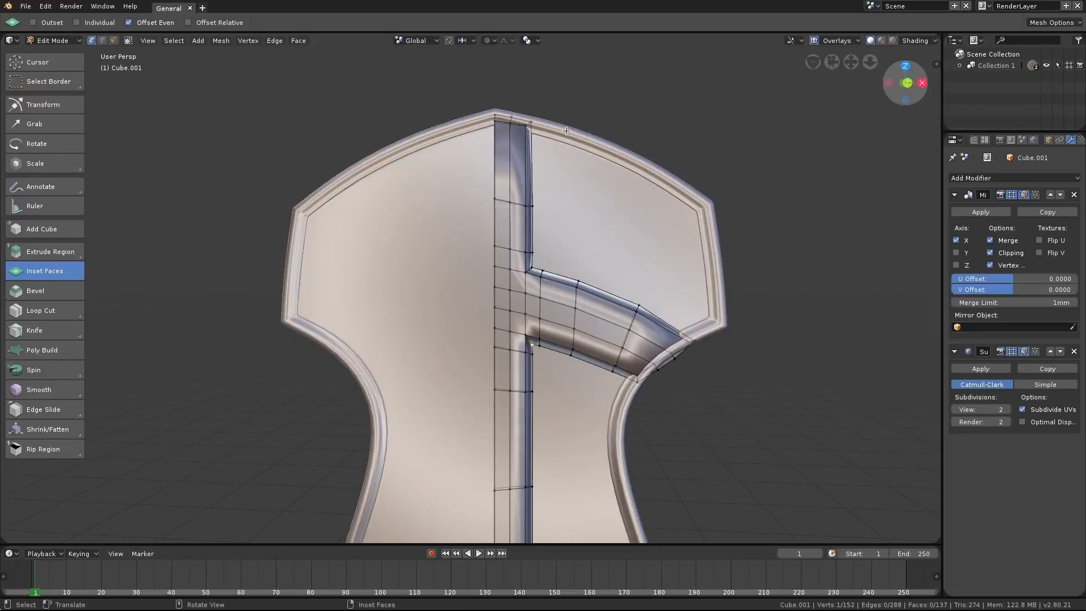
{"action": "mouse_move", "coordinate": [567, 130]}
{"action": "middle_mouse_down"}
{"action": "mouse_move", "coordinate": [563, 161]}
{"action": "mouse_move", "coordinate": [570, 146]}
{"action": "middle_mouse_up"}
{"action": "scroll", "coordinate": [561, 166], "scroll_direction": "down", "scroll_amount": 3}
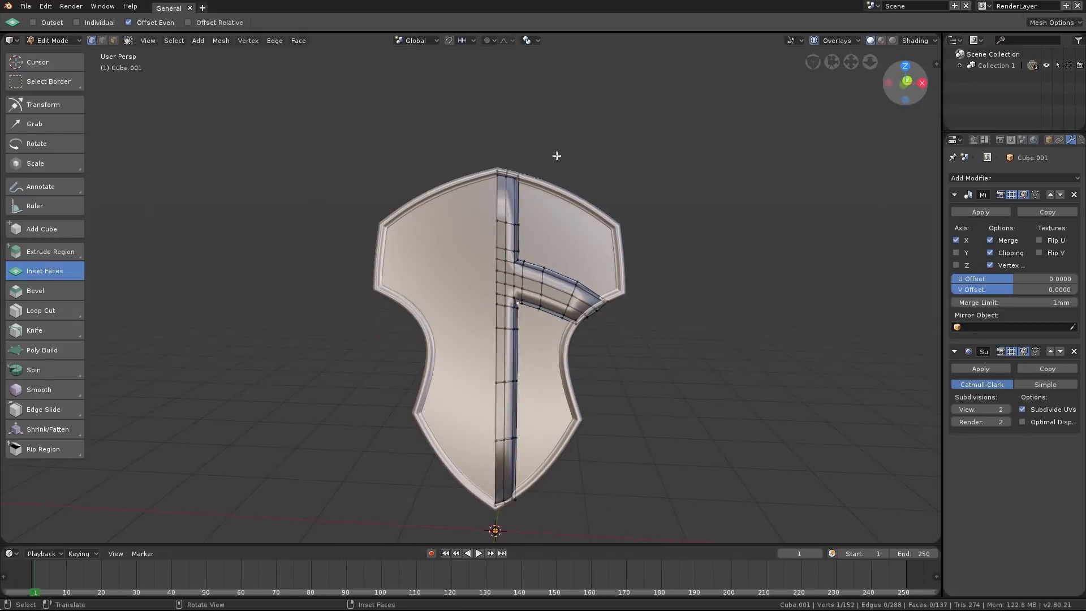
{"action": "right_click_drag", "start_coordinate": [557, 155], "coordinate": [500, 140], "text": "ctrl"}
{"action": "middle_click_drag", "start_coordinate": [538, 123], "coordinate": [528, 140], "text": "shift"}
{"action": "scroll", "coordinate": [523, 161], "scroll_direction": "up", "scroll_amount": 3}
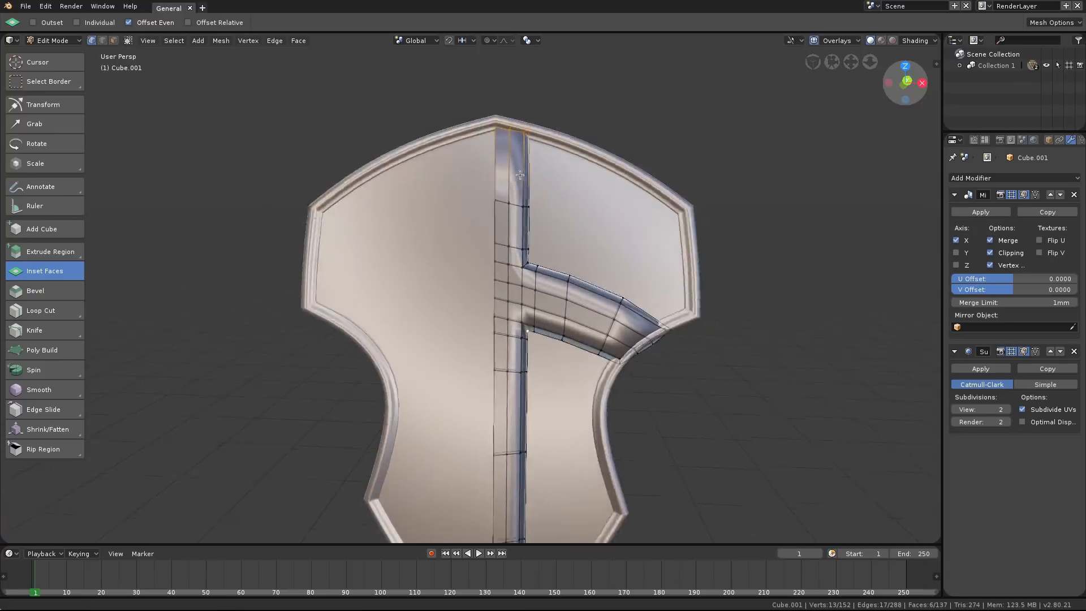
{"action": "scroll", "coordinate": [530, 159], "scroll_direction": "down", "scroll_amount": 2}
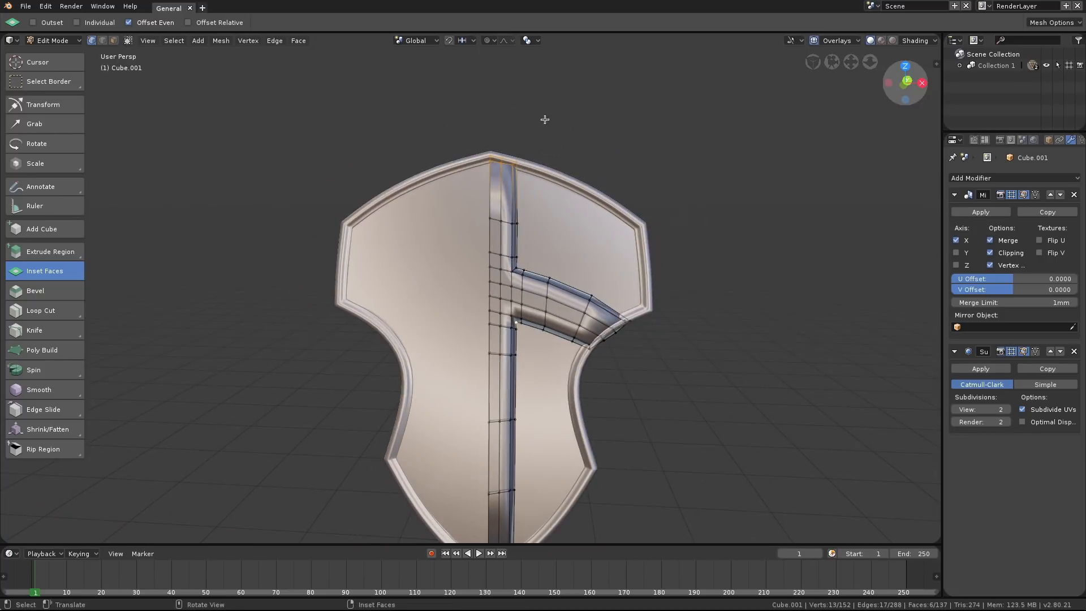
{"action": "mouse_move", "coordinate": [557, 101]}
{"action": "right_mouse_down", "text": "ctrl"}
{"action": "mouse_move", "coordinate": [492, 97]}
{"action": "mouse_move", "coordinate": [478, 183]}
{"action": "mouse_move", "coordinate": [564, 168]}
{"action": "right_mouse_up", "text": "ctrl"}
{"action": "scroll", "coordinate": [539, 153], "scroll_direction": "up", "scroll_amount": 1}
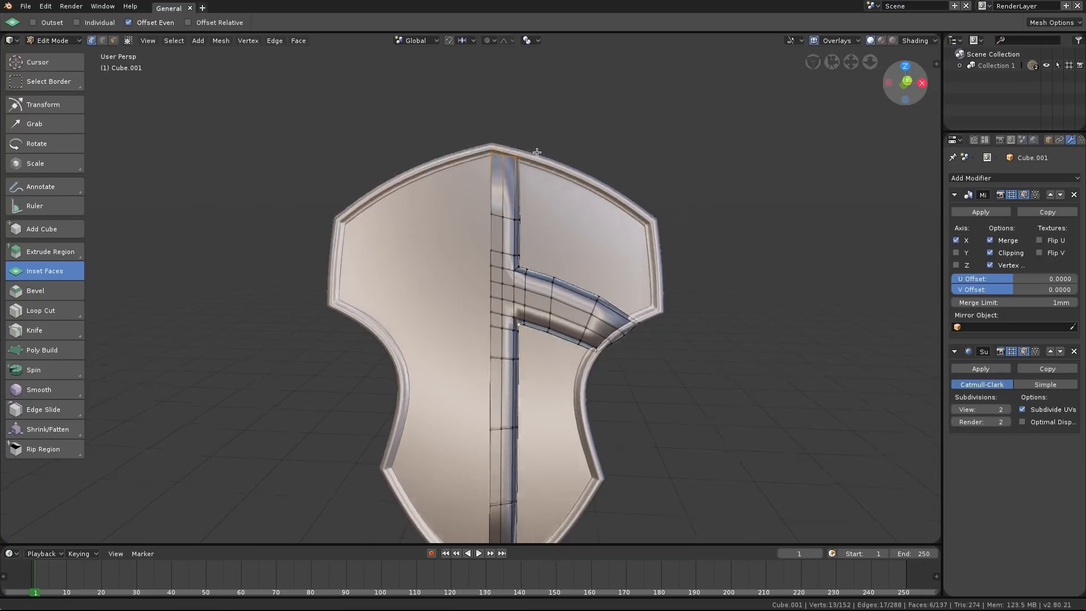
{"action": "scroll", "coordinate": [536, 152], "scroll_direction": "up", "scroll_amount": 1}
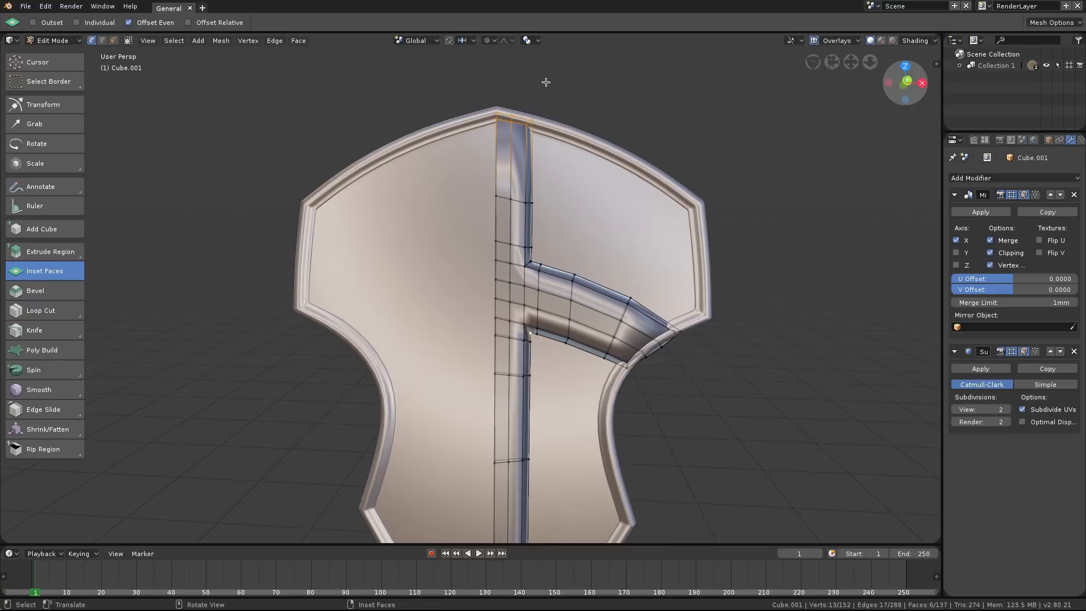
{"action": "middle_click_drag", "start_coordinate": [679, 306], "coordinate": [634, 235], "text": "shift"}
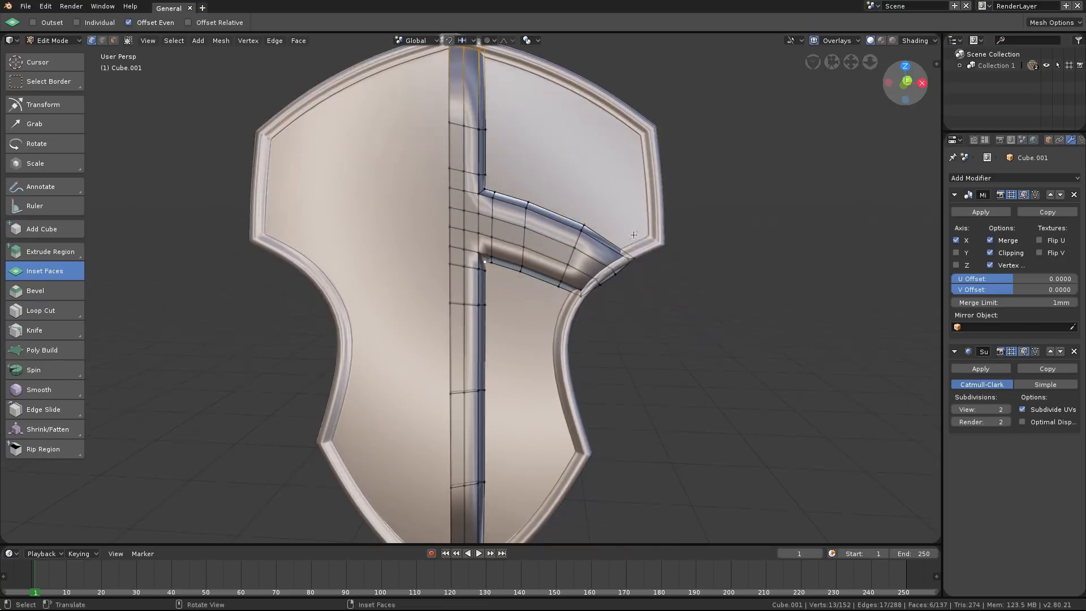
{"action": "right_click_drag", "start_coordinate": [593, 260], "coordinate": [622, 291], "text": "ctrl"}
{"action": "middle_click_drag", "start_coordinate": [650, 325], "coordinate": [629, 198], "text": "shift"}
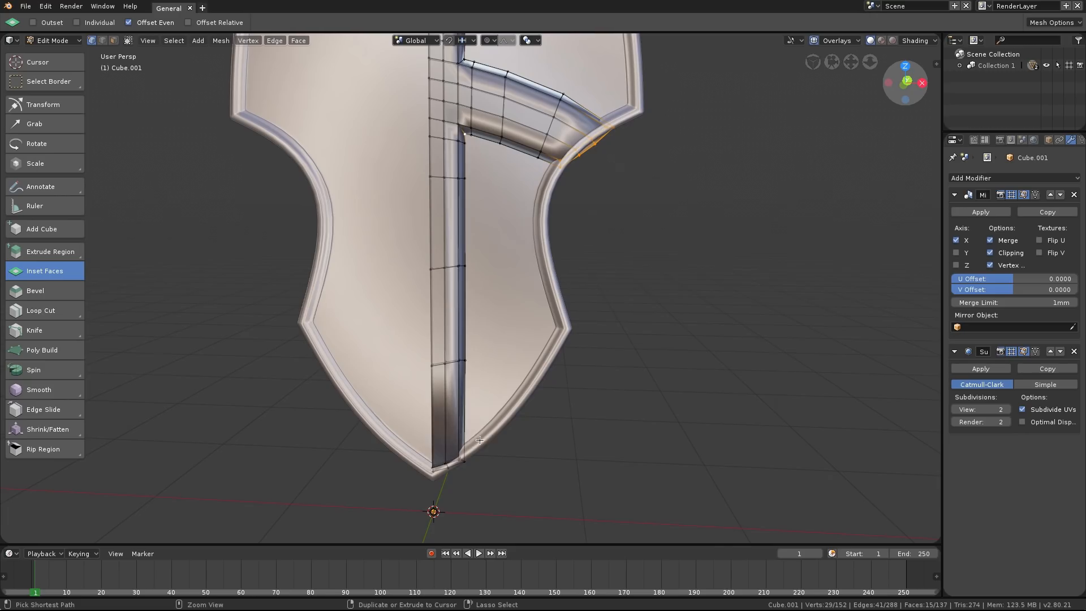
{"action": "mouse_move", "coordinate": [489, 436]}
{"action": "right_mouse_down", "text": "ctrl"}
{"action": "mouse_move", "coordinate": [532, 482]}
{"action": "mouse_move", "coordinate": [504, 452]}
{"action": "right_mouse_up", "text": "ctrl"}
{"action": "key", "text": "x"}
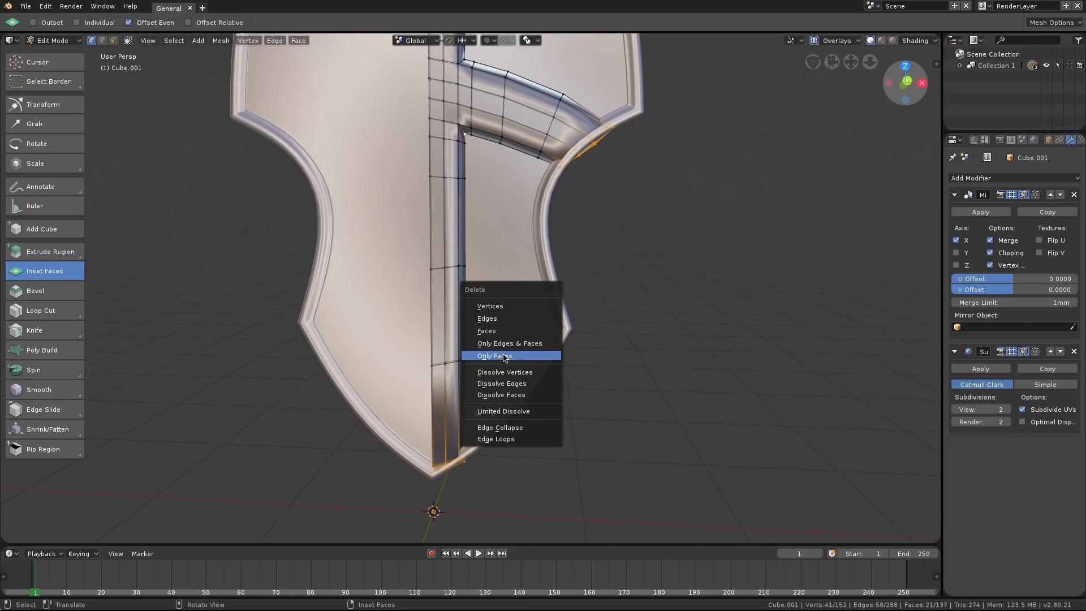
{"action": "left_click", "coordinate": [498, 332]}
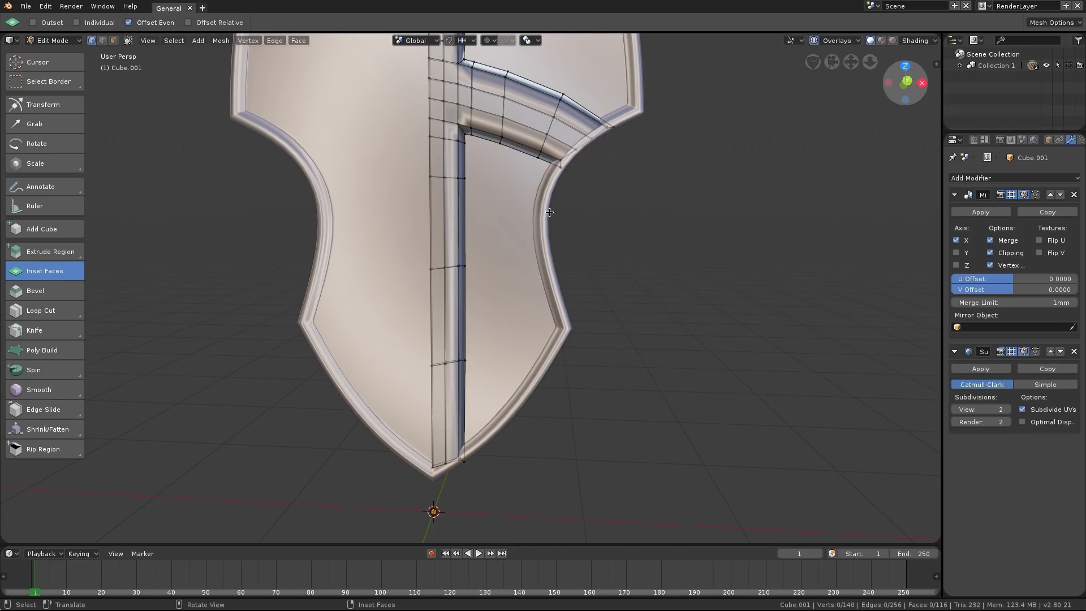
Inspect in Object Mode how the cross's bottom tip, arms and top end meet the shield border.
{"action": "key", "text": "Tab"}
{"action": "middle_click_drag", "start_coordinate": [535, 166], "coordinate": [527, 143], "text": "shift"}
{"action": "scroll", "coordinate": [527, 145], "scroll_direction": "up", "scroll_amount": 3}
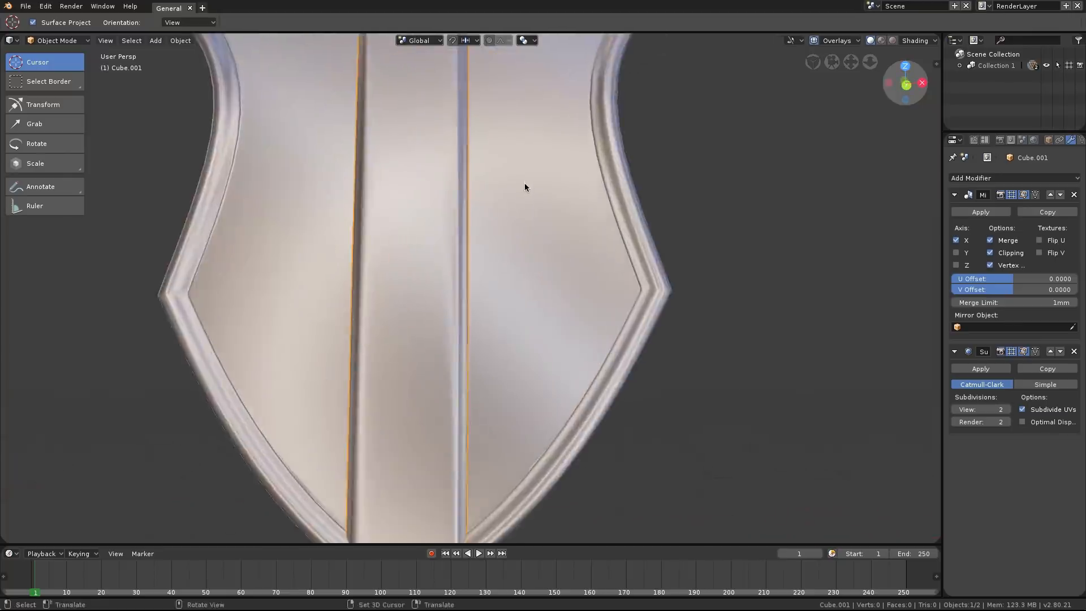
{"action": "middle_click_drag", "start_coordinate": [524, 182], "coordinate": [525, 159]}
{"action": "key", "text": "alt+a"}
{"action": "scroll", "coordinate": [561, 200], "scroll_direction": "down", "scroll_amount": 3}
{"action": "middle_click_drag", "start_coordinate": [492, 221], "coordinate": [490, 239]}
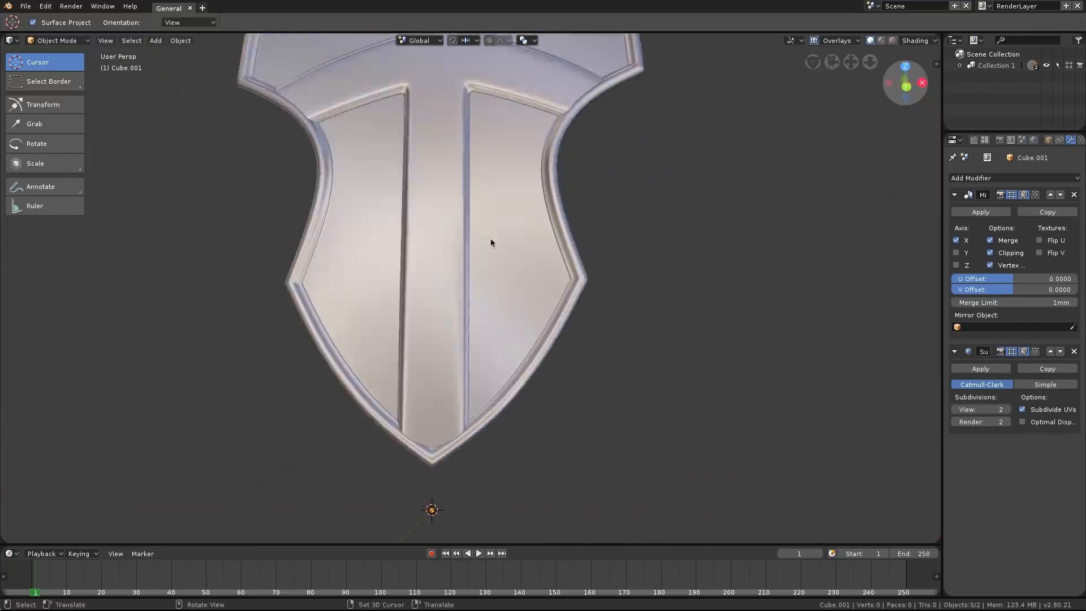
{"action": "middle_click_drag", "start_coordinate": [491, 91], "coordinate": [433, 242], "text": "shift"}
{"action": "scroll", "coordinate": [453, 244], "scroll_direction": "up", "scroll_amount": 4}
{"action": "scroll", "coordinate": [494, 268], "scroll_direction": "down", "scroll_amount": 2}
{"action": "middle_click_drag", "start_coordinate": [537, 253], "coordinate": [494, 329]}
{"action": "scroll", "coordinate": [453, 198], "scroll_direction": "up", "scroll_amount": 2}
Vertex-slide the outer rim vertex at the cross's top end along its edge beside the border.
{"action": "key", "text": "Tab"}
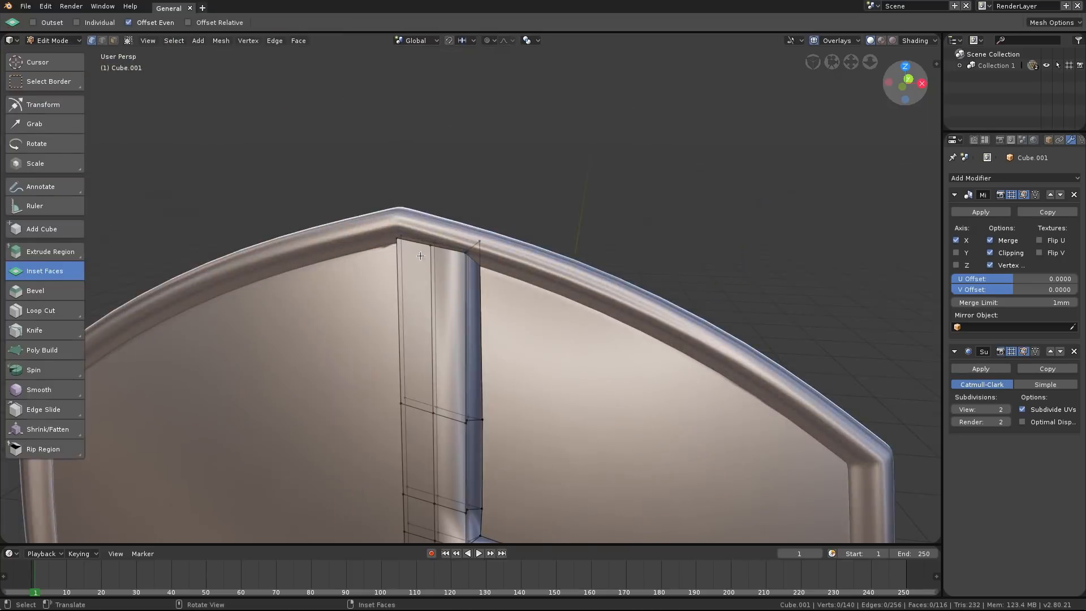
{"action": "left_click", "coordinate": [390, 239]}
{"action": "middle_click_drag", "start_coordinate": [483, 250], "coordinate": [396, 192]}
{"action": "scroll", "coordinate": [427, 238], "scroll_direction": "up", "scroll_amount": 3}
{"action": "middle_click_drag", "start_coordinate": [362, 73], "coordinate": [422, 99]}
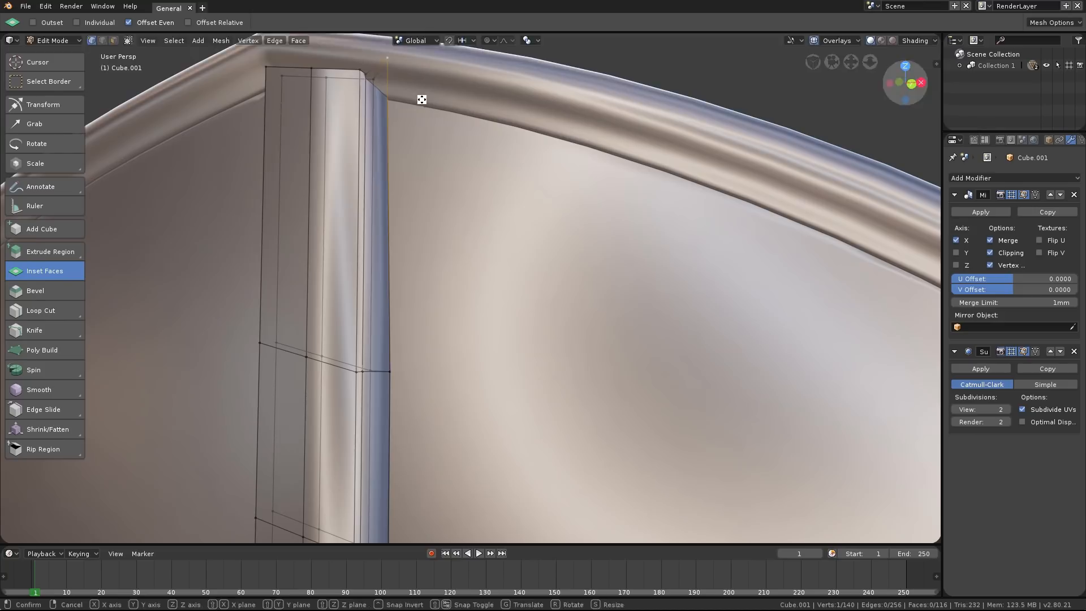
{"action": "key", "text": "shift+v"}
{"action": "left_click", "coordinate": [419, 120]}
Move the vertices along the cross's open top end along Z to fit the border, and check it in Object Mode.
{"action": "middle_click_drag", "start_coordinate": [355, 78], "coordinate": [455, 154]}
{"action": "left_click", "coordinate": [273, 83]}
{"action": "left_click", "coordinate": [341, 102], "text": "alt"}
{"action": "key", "text": "g"}
{"action": "key", "text": "z"}
{"action": "left_click", "coordinate": [422, 157]}
{"action": "key", "text": "Tab"}
{"action": "scroll", "coordinate": [480, 208], "scroll_direction": "down", "scroll_amount": 5}
{"action": "middle_click_drag", "start_coordinate": [546, 300], "coordinate": [546, 171], "text": "shift"}
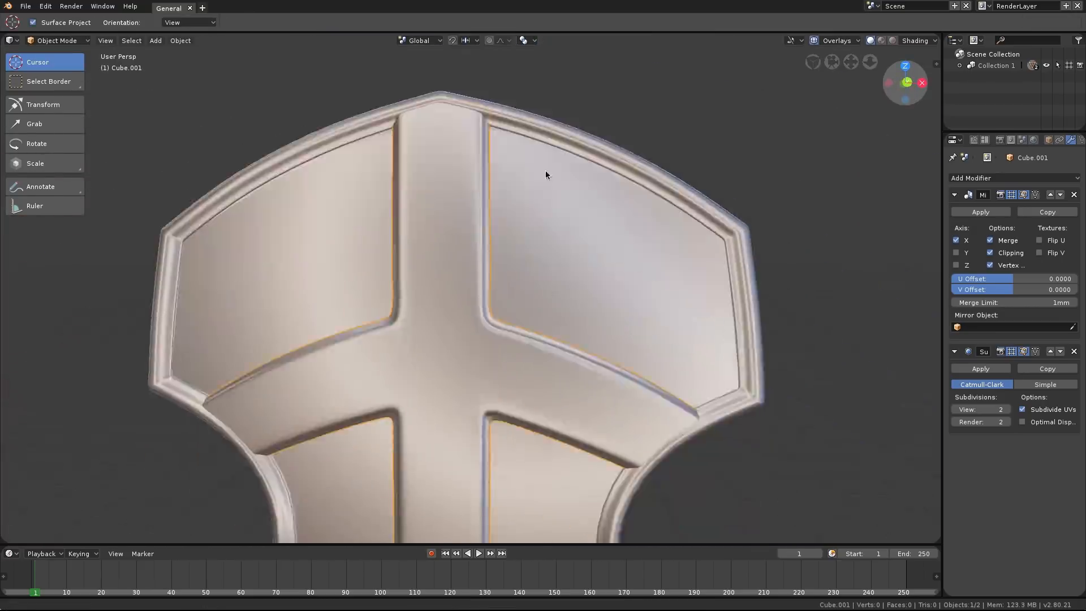
Move the edge path along the cross's bottom end down along Z into the shield's border and check the fit.
{"action": "middle_click_drag", "start_coordinate": [553, 407], "coordinate": [530, 174], "text": "shift"}
{"action": "middle_click_drag", "start_coordinate": [529, 481], "coordinate": [502, 170], "text": "shift"}
{"action": "scroll", "coordinate": [442, 314], "scroll_direction": "up", "scroll_amount": 5}
{"action": "key", "text": "Tab"}
{"action": "middle_click_drag", "start_coordinate": [390, 360], "coordinate": [358, 383]}
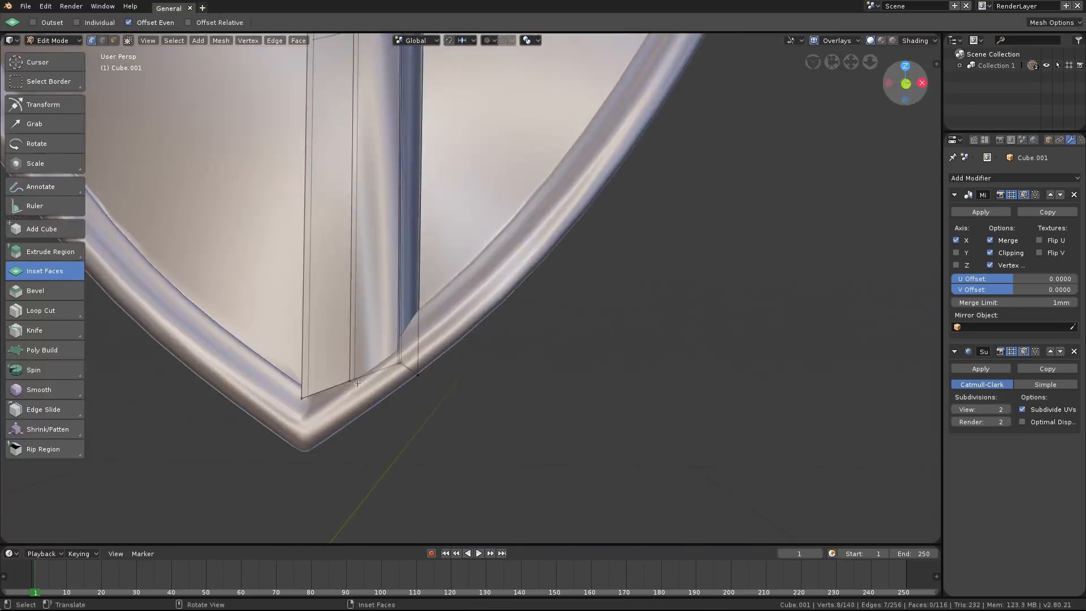
{"action": "left_click", "coordinate": [385, 364], "text": "ctrl"}
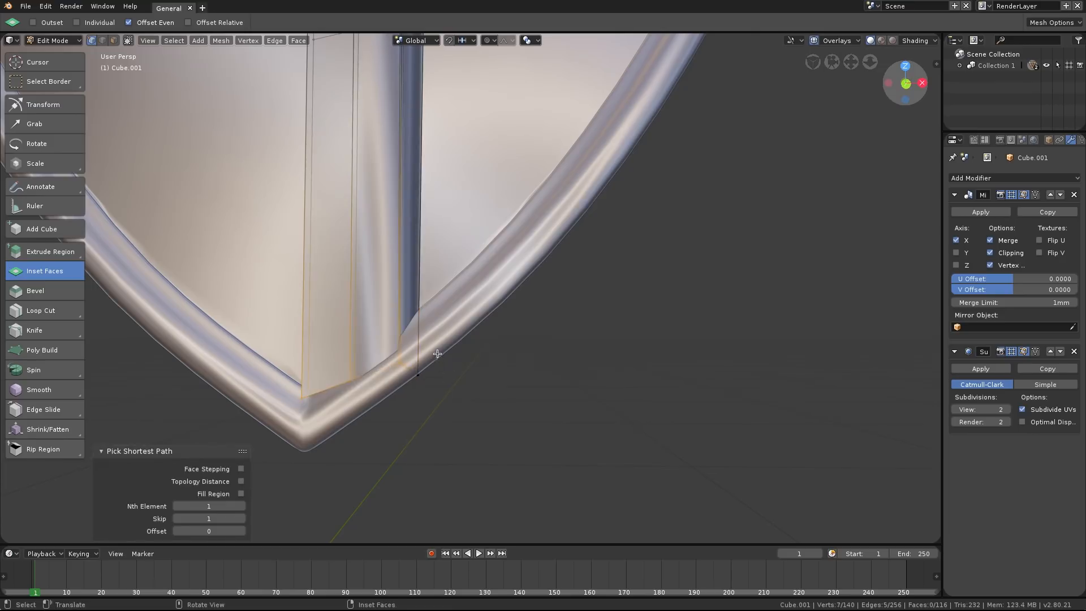
{"action": "key", "text": "g"}
{"action": "key", "text": "z"}
{"action": "left_click", "coordinate": [422, 371]}
{"action": "middle_click_drag", "start_coordinate": [421, 371], "coordinate": [431, 349]}
{"action": "key", "text": "Tab"}
{"action": "key", "text": "Tab"}
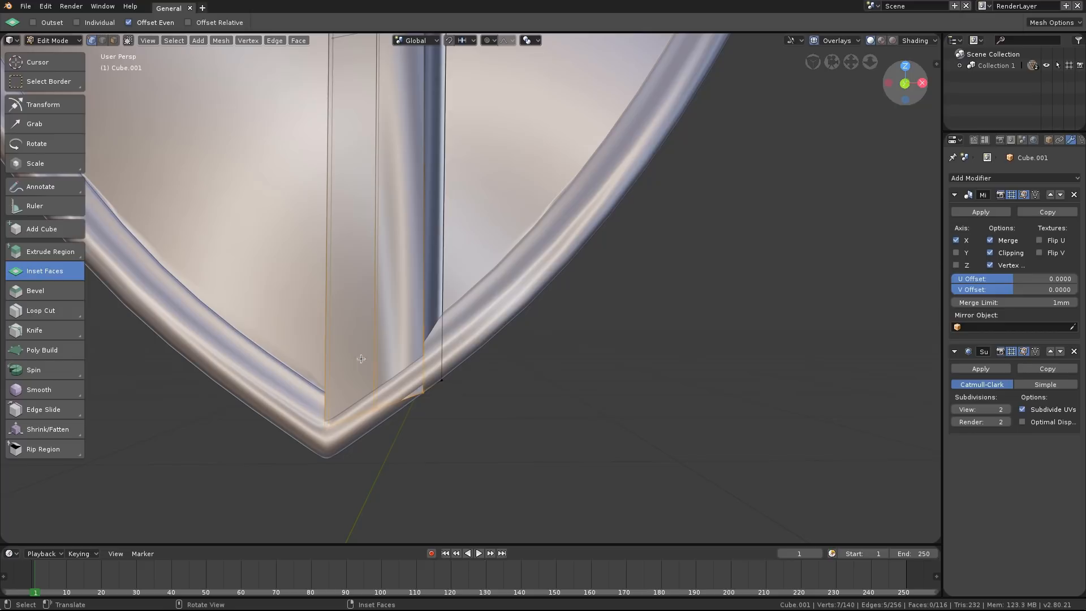
Box-select the outer vertices at the cross's bottom end and adjust their height along Z against the border.
{"action": "key", "text": "alt+a"}
{"action": "key", "text": "b"}
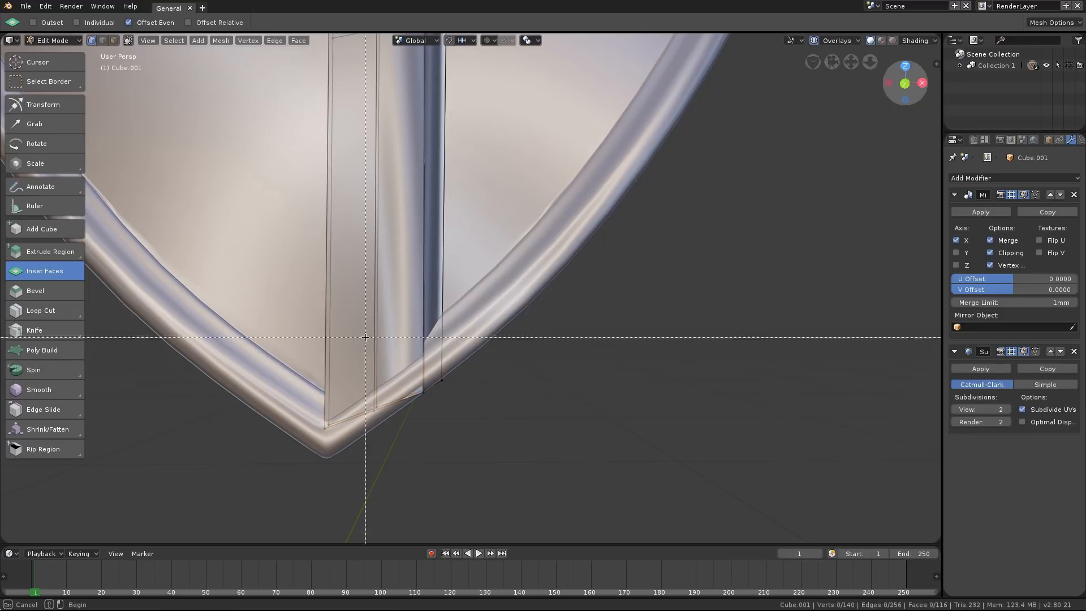
{"action": "left_click_drag", "start_coordinate": [372, 361], "coordinate": [463, 432]}
{"action": "key", "text": "g"}
{"action": "key", "text": "z"}
{"action": "left_click", "coordinate": [448, 385]}
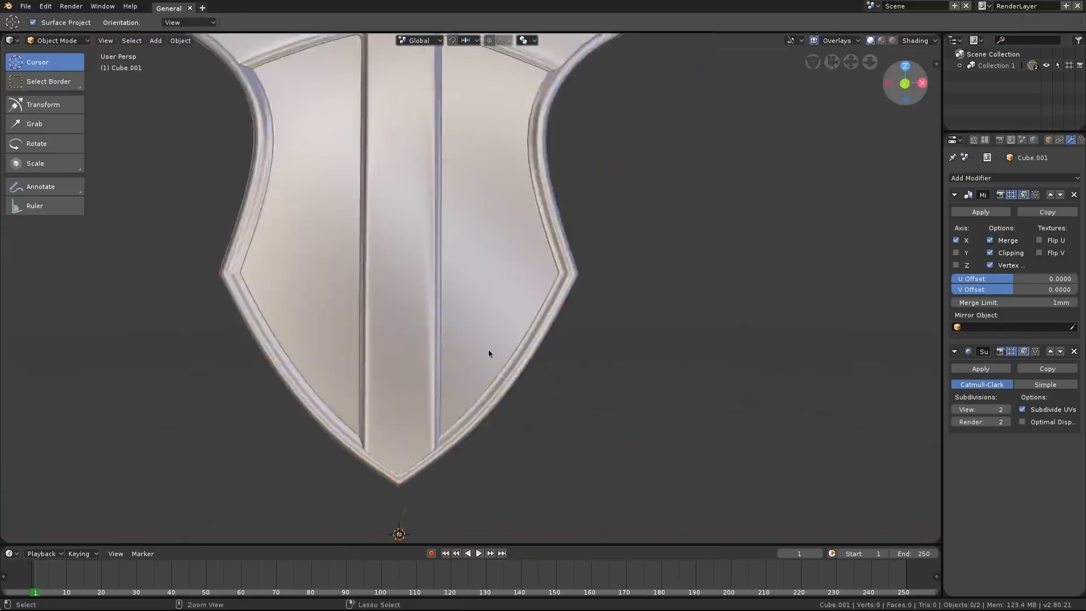
Examine the whole shield in Object Mode from the front, in orthographic and perspective views, and from oblique angles.
{"action": "middle_click_drag", "start_coordinate": [489, 353], "coordinate": [530, 365], "text": "ctrl"}
{"action": "middle_click_drag", "start_coordinate": [530, 365], "coordinate": [509, 315], "text": "ctrl"}
{"action": "middle_click_drag", "start_coordinate": [493, 270], "coordinate": [513, 323]}
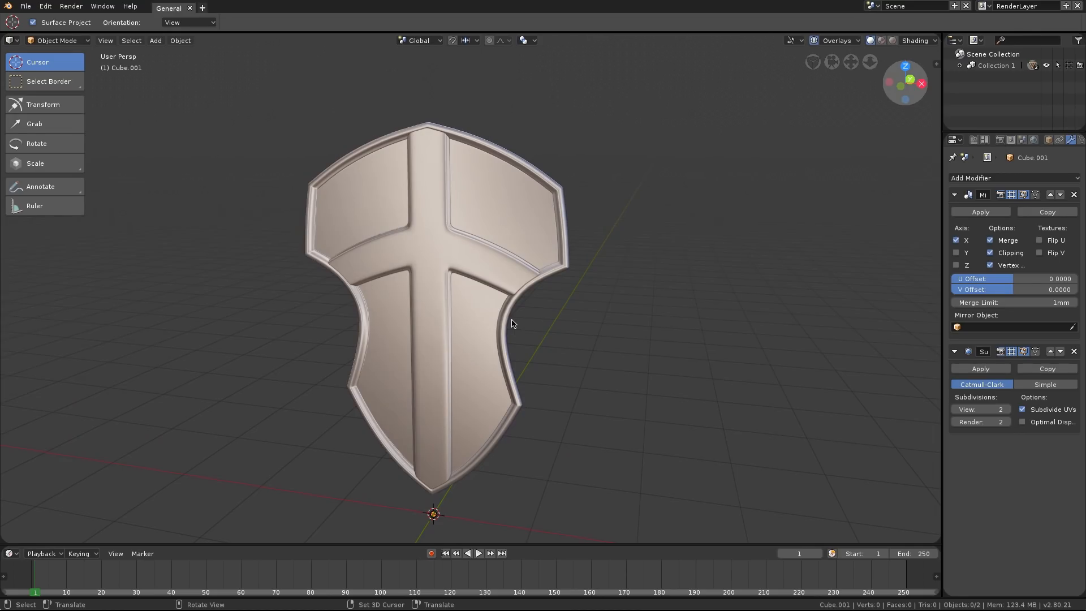
{"action": "middle_click_drag", "start_coordinate": [513, 323], "coordinate": [571, 333]}
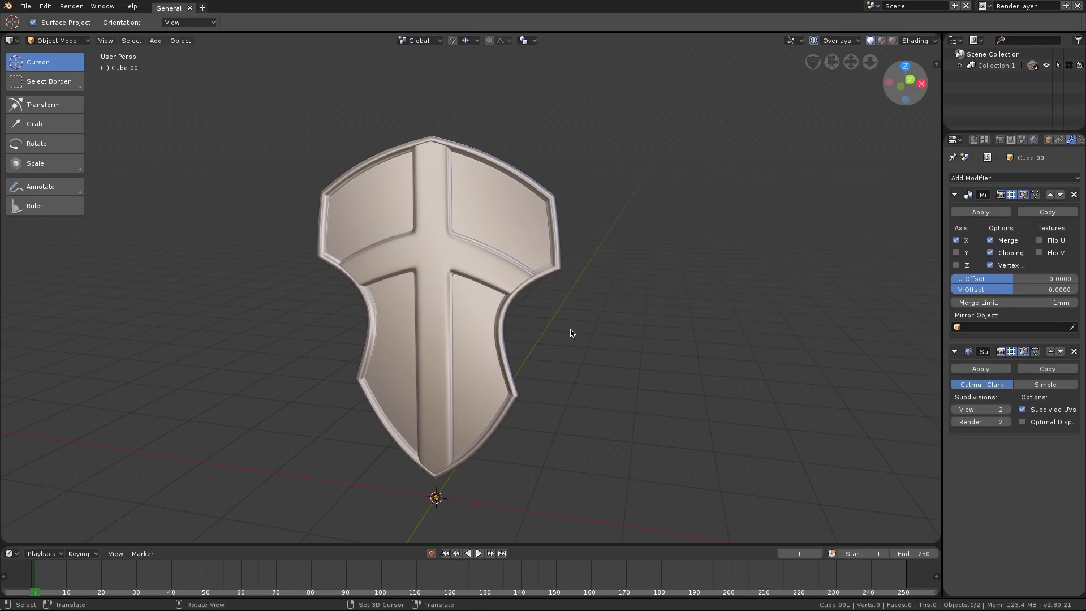
{"action": "key", "text": "KP_1"}
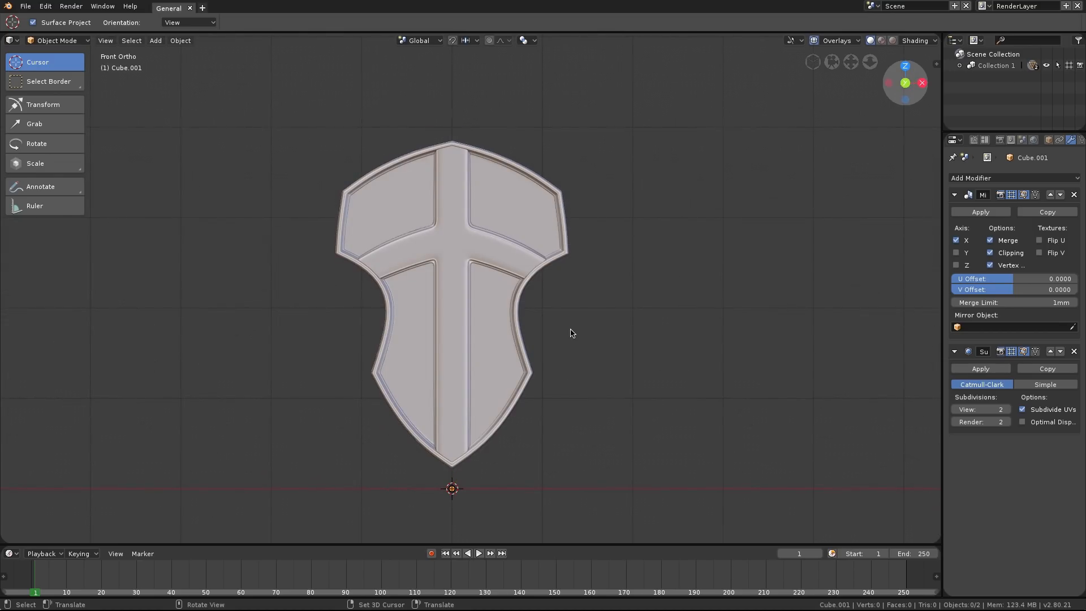
{"action": "key", "text": "KP_5"}
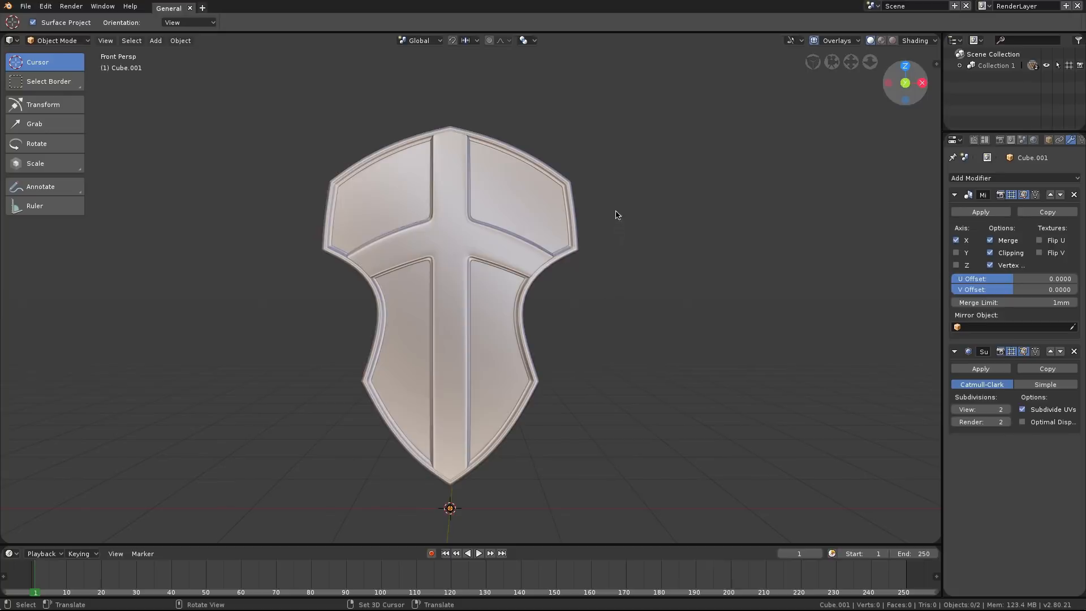
{"action": "middle_click_drag", "start_coordinate": [616, 215], "coordinate": [577, 208]}
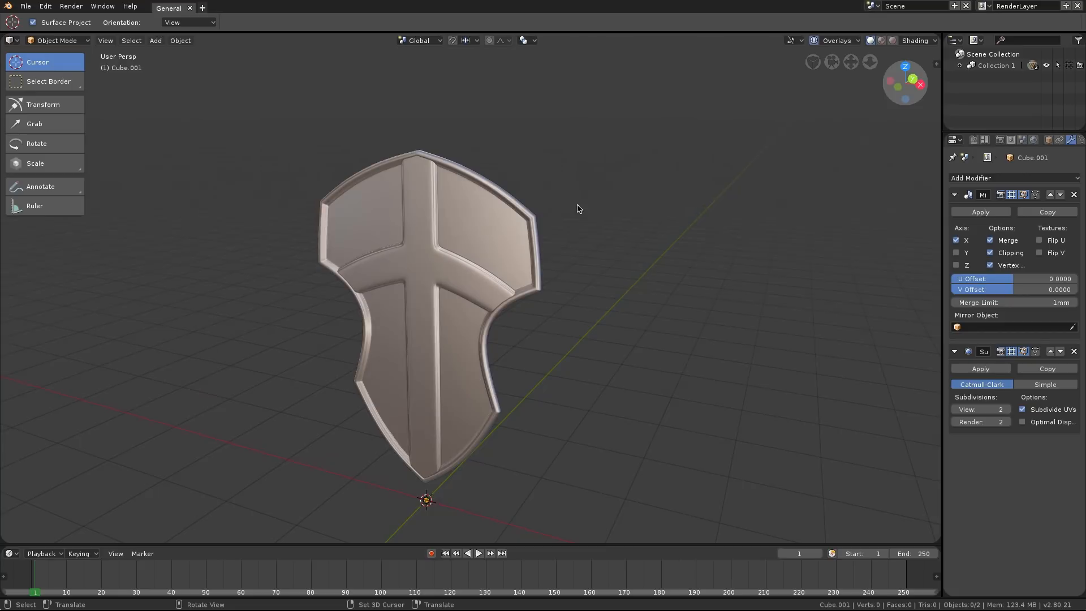
{"action": "middle_click_drag", "start_coordinate": [578, 208], "coordinate": [517, 240]}
Add a lattice, raise it 2.26 m along Z and scale it by 2.680 along X to span the shield's width.
{"action": "key", "text": "shift+a"}
{"action": "mouse_move", "coordinate": [532, 195]}
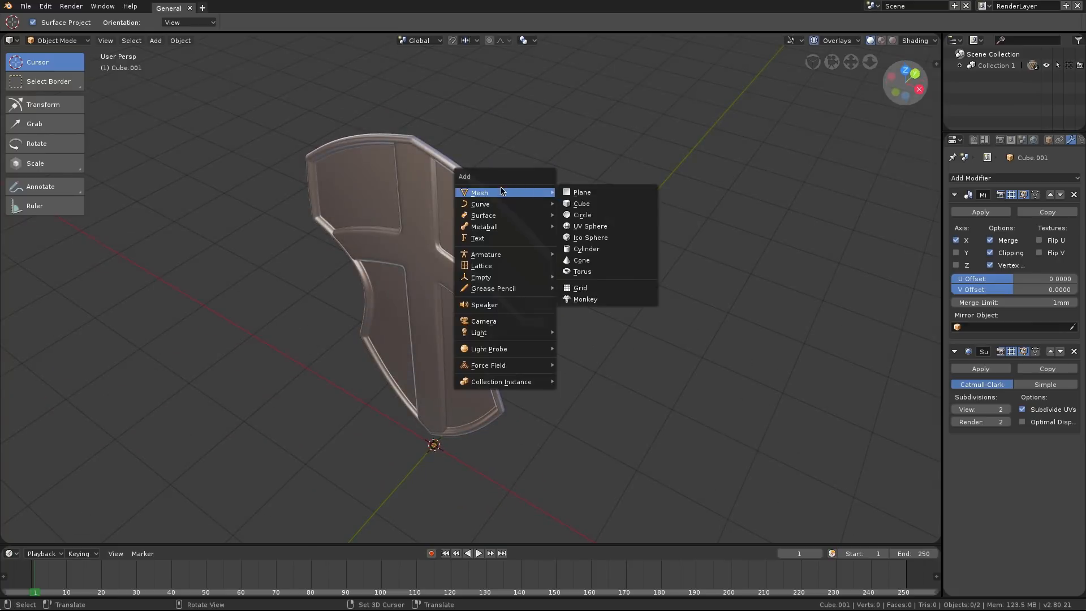
{"action": "left_click", "coordinate": [482, 265]}
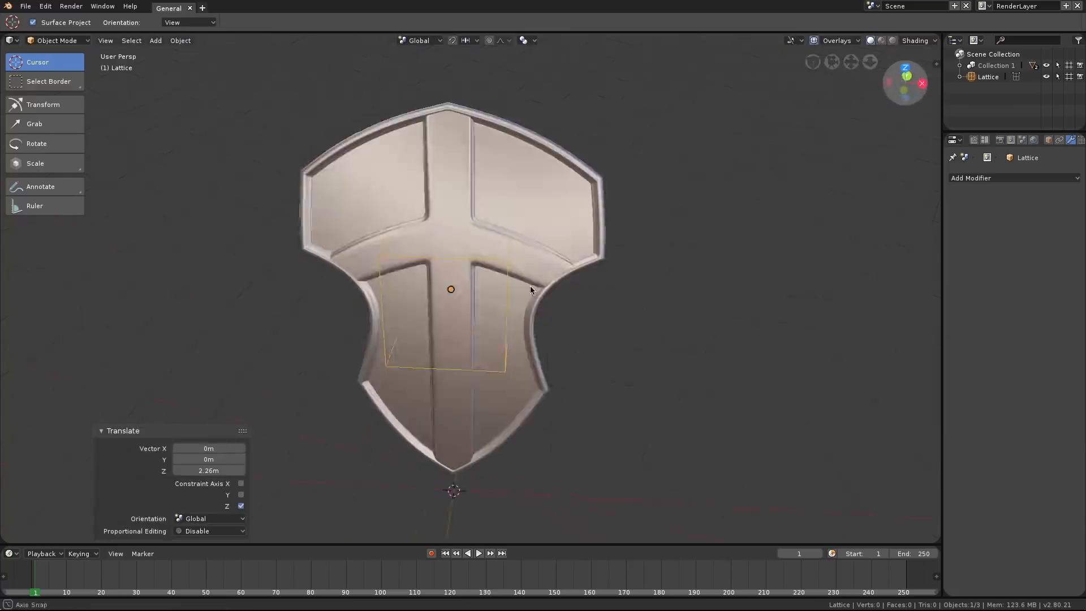
{"action": "key", "text": "s"}
{"action": "key", "text": "x"}
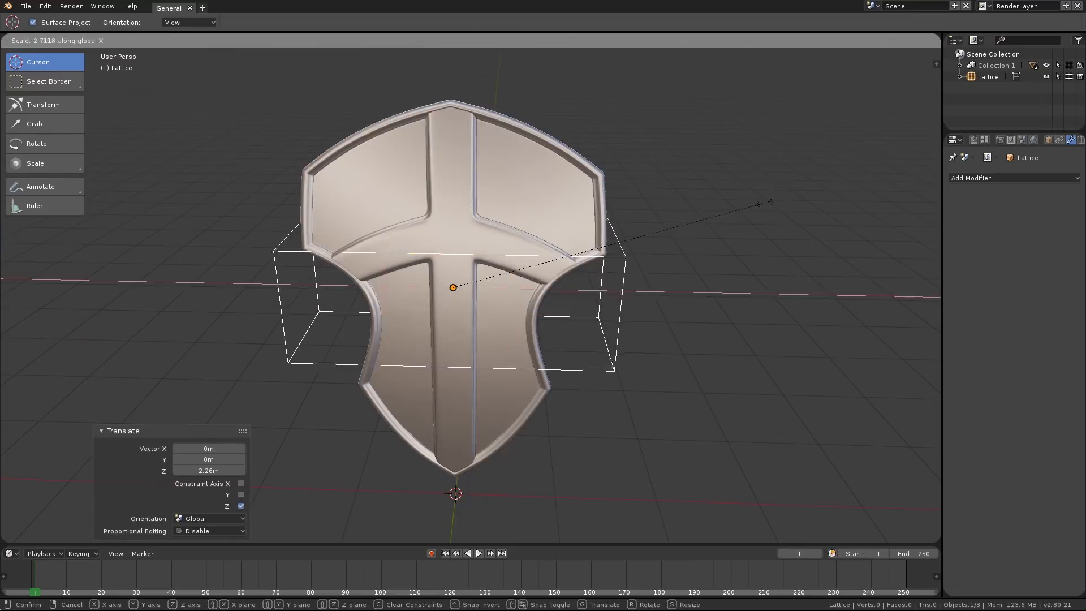
{"action": "left_click", "coordinate": [663, 245]}
{"action": "middle_click_drag", "start_coordinate": [664, 245], "coordinate": [624, 242]}
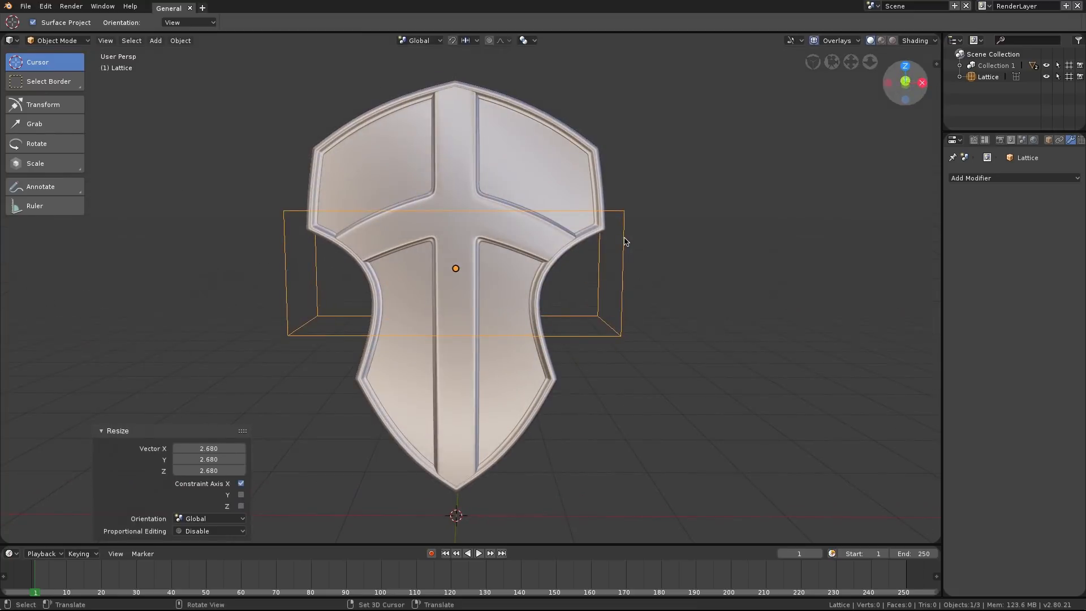
Scale the lattice by 3.453 along Z and move it -15.4 cm along Z to surround the shield's height.
{"action": "key", "text": "s"}
{"action": "key", "text": "z"}
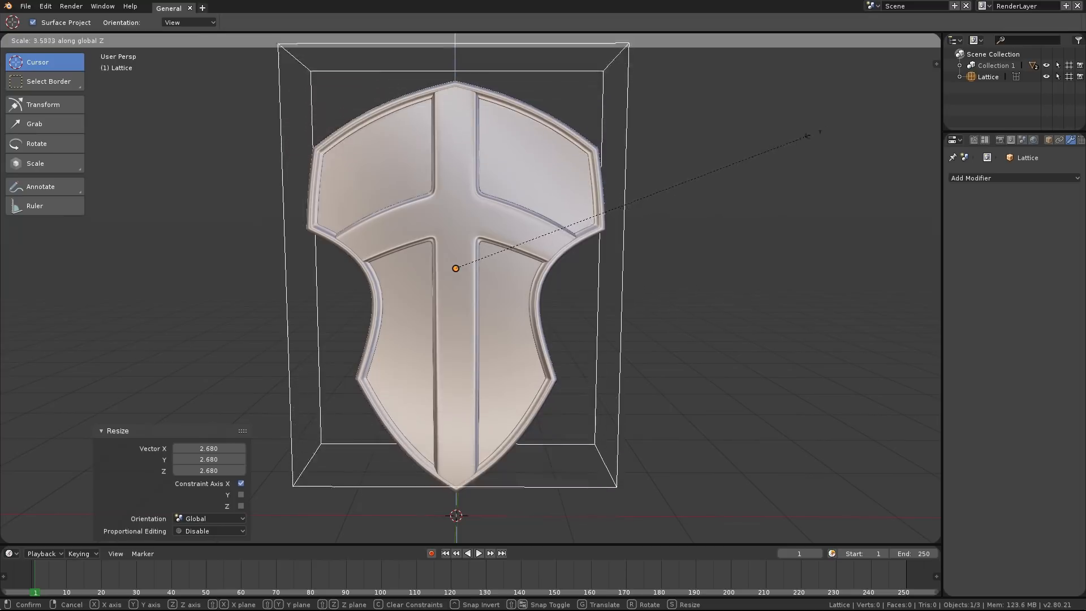
{"action": "left_click", "coordinate": [673, 164]}
{"action": "scroll", "coordinate": [672, 162], "scroll_direction": "down", "scroll_amount": 3}
{"action": "key", "text": "g"}
{"action": "key", "text": "z"}
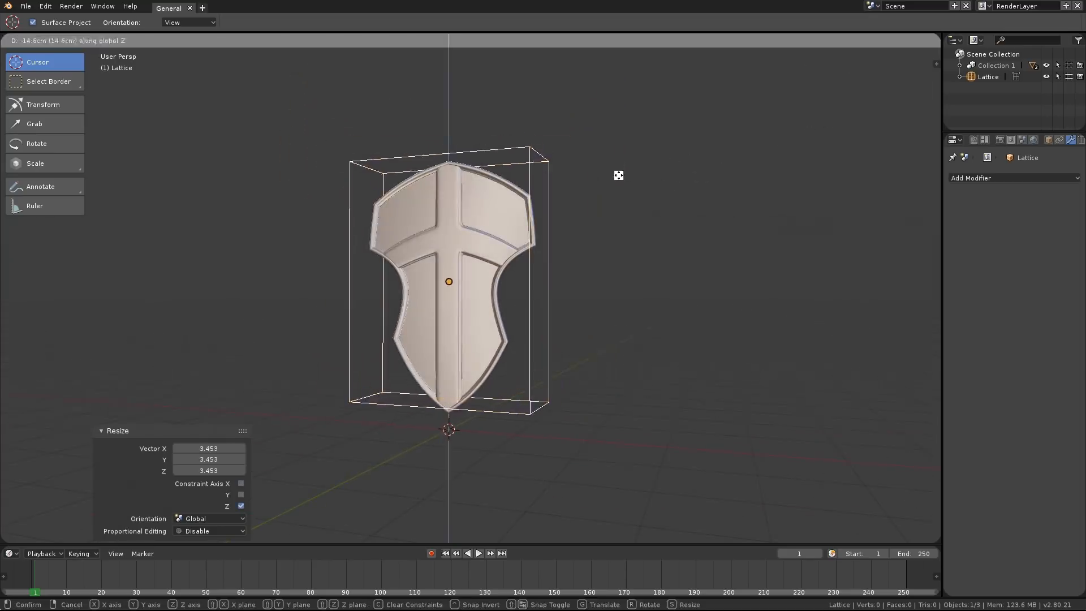
{"action": "left_click", "coordinate": [618, 183]}
In front view, stretch the lattice slightly along Z and move it -4.25 cm along Z to center it around the shield.
{"action": "key", "text": "KP_1"}
{"action": "key", "text": "s"}
{"action": "key", "text": "z"}
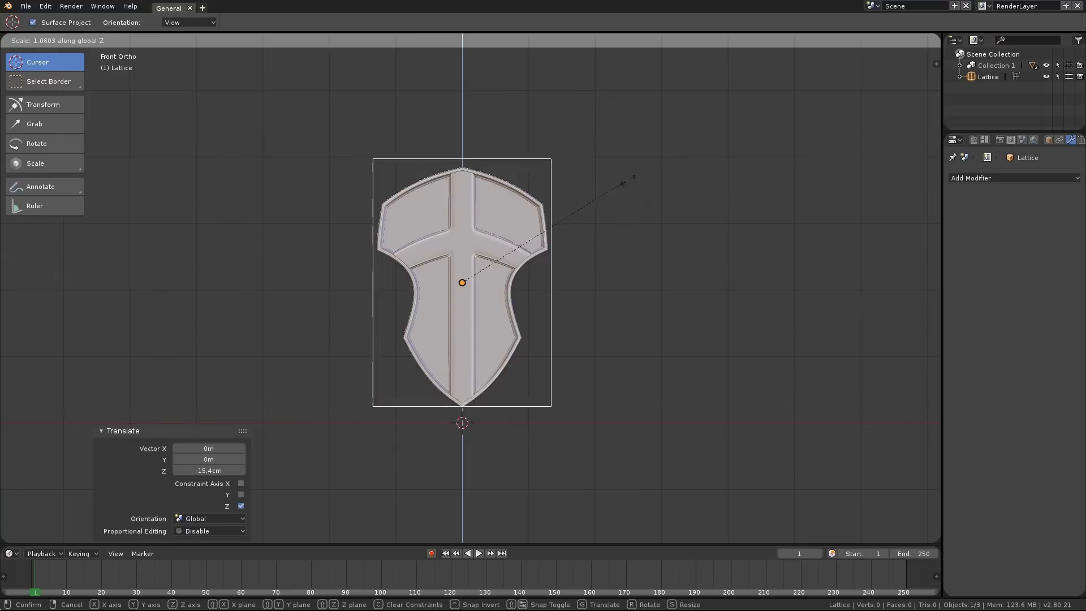
{"action": "left_click", "coordinate": [629, 178]}
{"action": "key", "text": "g"}
{"action": "key", "text": "z"}
{"action": "left_click", "coordinate": [633, 181]}
{"action": "scroll", "coordinate": [537, 204], "scroll_direction": "up", "scroll_amount": 1}
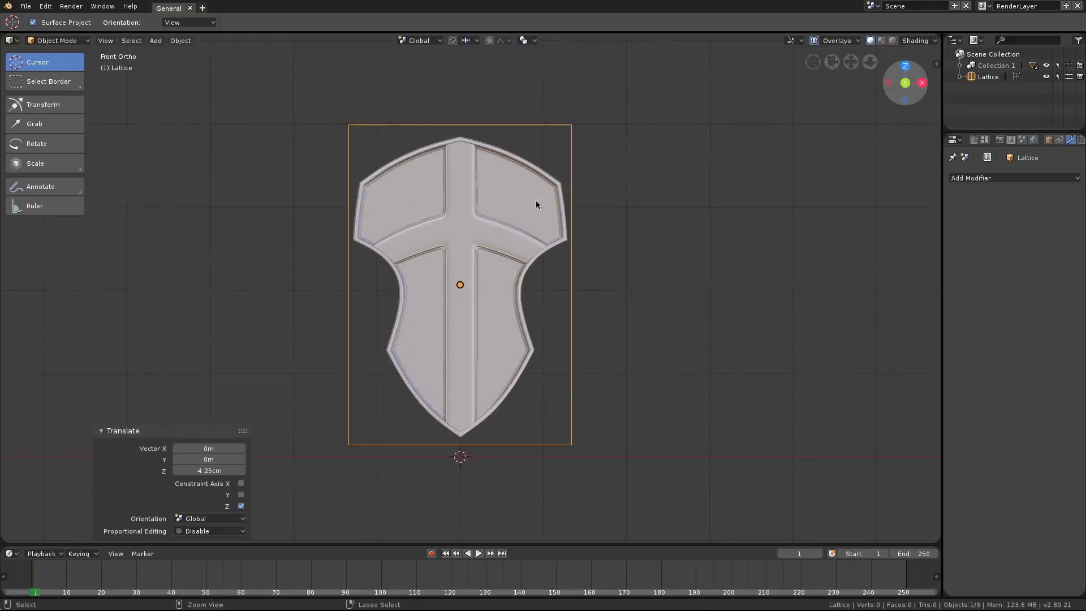
Scale the lattice by 0.203 along Y so it closely encloses the shield's thickness, and check its transform values.
{"action": "middle_click_drag", "start_coordinate": [571, 205], "coordinate": [592, 189], "text": "ctrl"}
{"action": "key", "text": "s"}
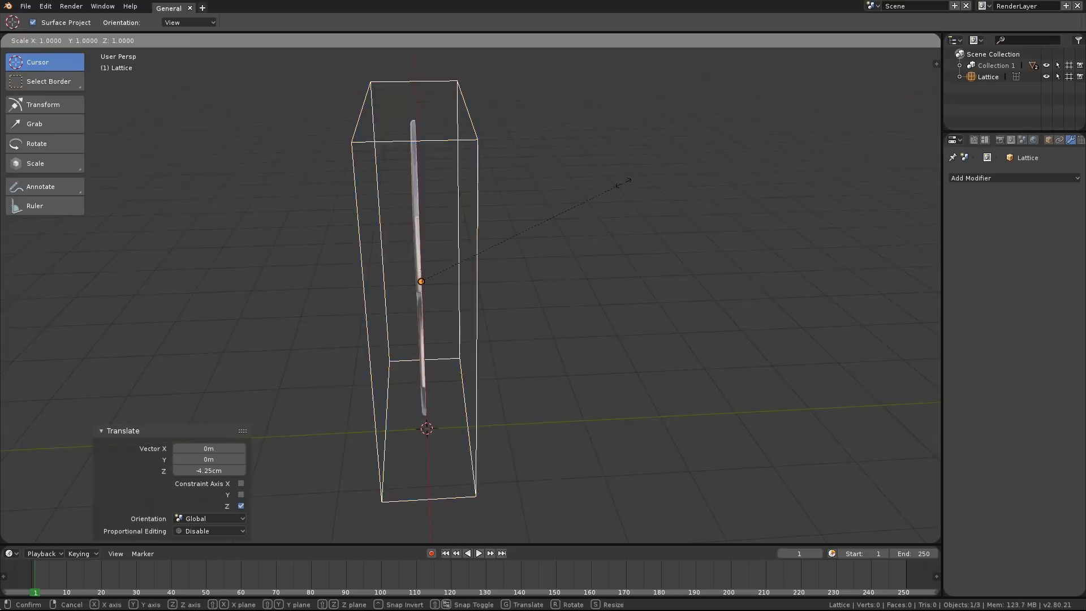
{"action": "key", "text": "y"}
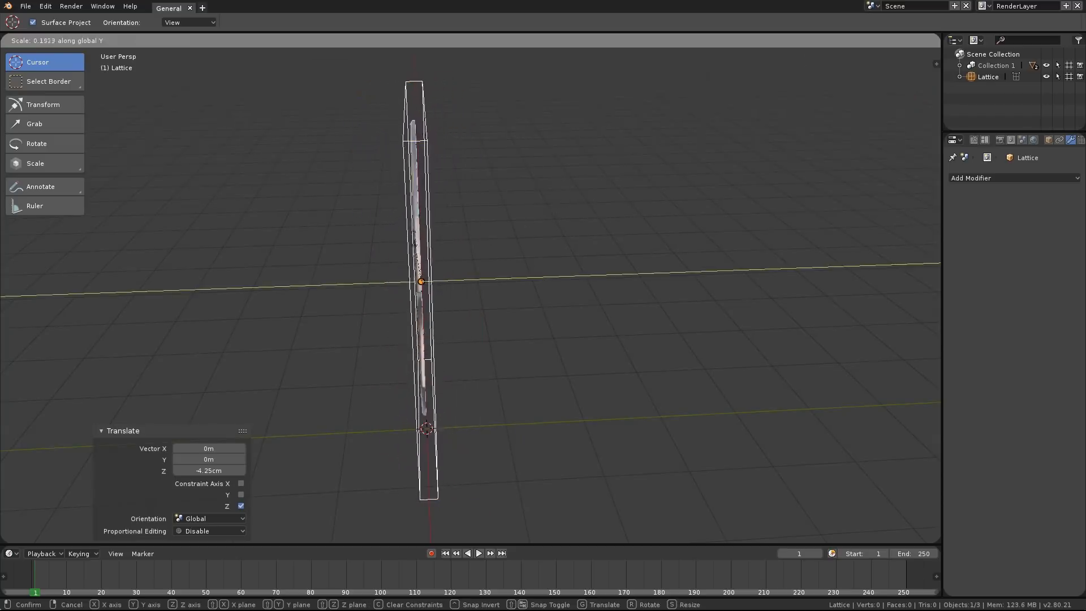
{"action": "left_click", "coordinate": [457, 257]}
{"action": "middle_click_drag", "start_coordinate": [457, 258], "coordinate": [538, 194]}
{"action": "key", "text": "n"}
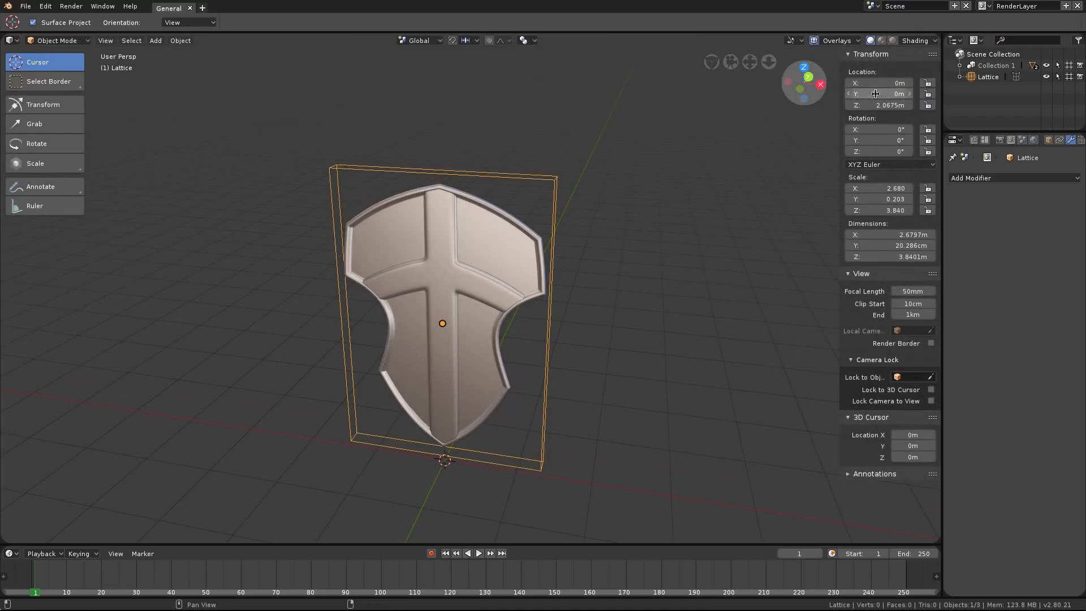
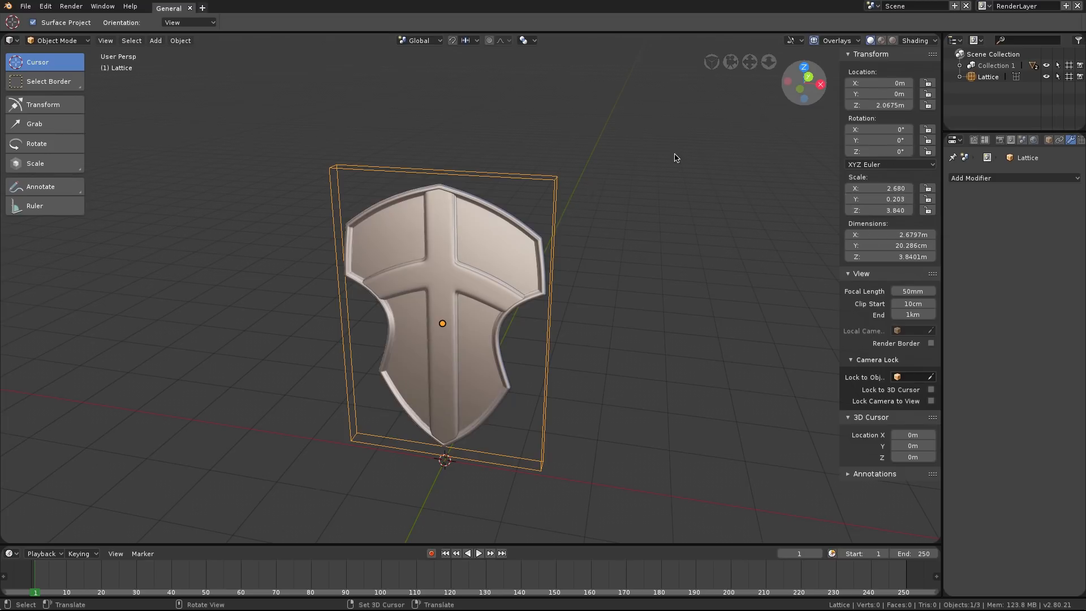
{"action": "key", "text": "n"}
{"action": "middle_click_drag", "start_coordinate": [567, 208], "coordinate": [573, 191]}
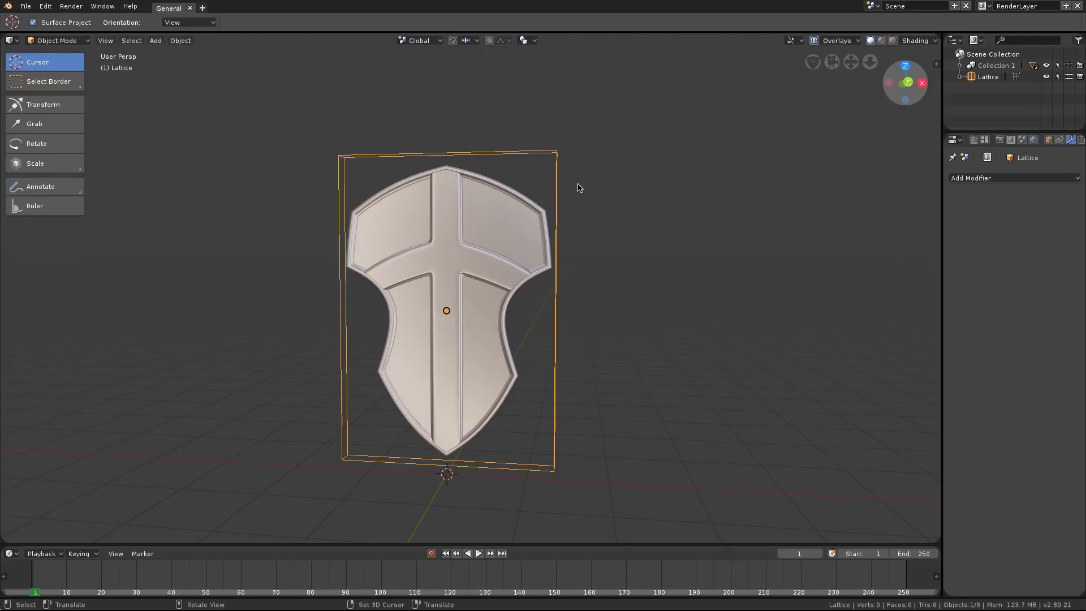
{"action": "middle_click_drag", "start_coordinate": [579, 187], "coordinate": [553, 194]}
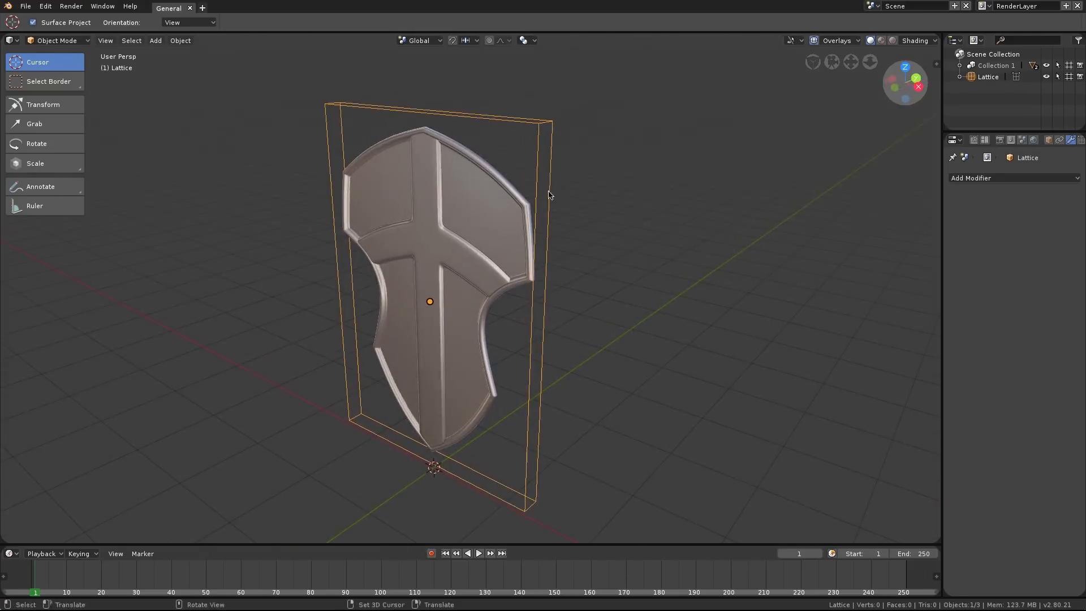
Set the lattice resolution to 8 in U and 10 in W, keeping V at 2.
{"action": "left_click", "coordinate": [1079, 139]}
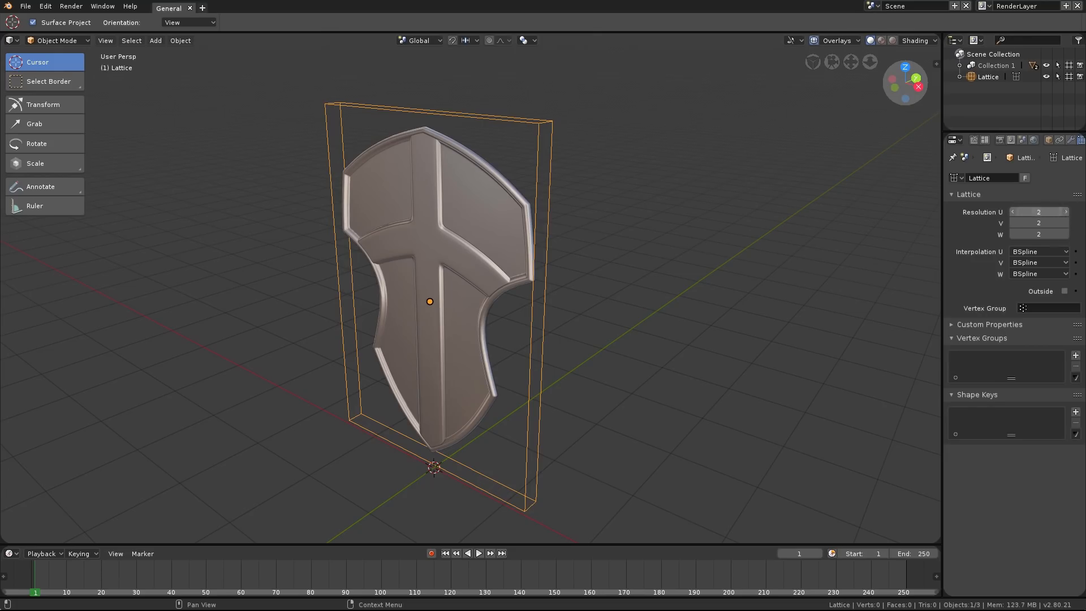
{"action": "left_click", "coordinate": [1049, 214]}
{"action": "type", "text": "8"}
{"action": "key", "text": "Tab"}
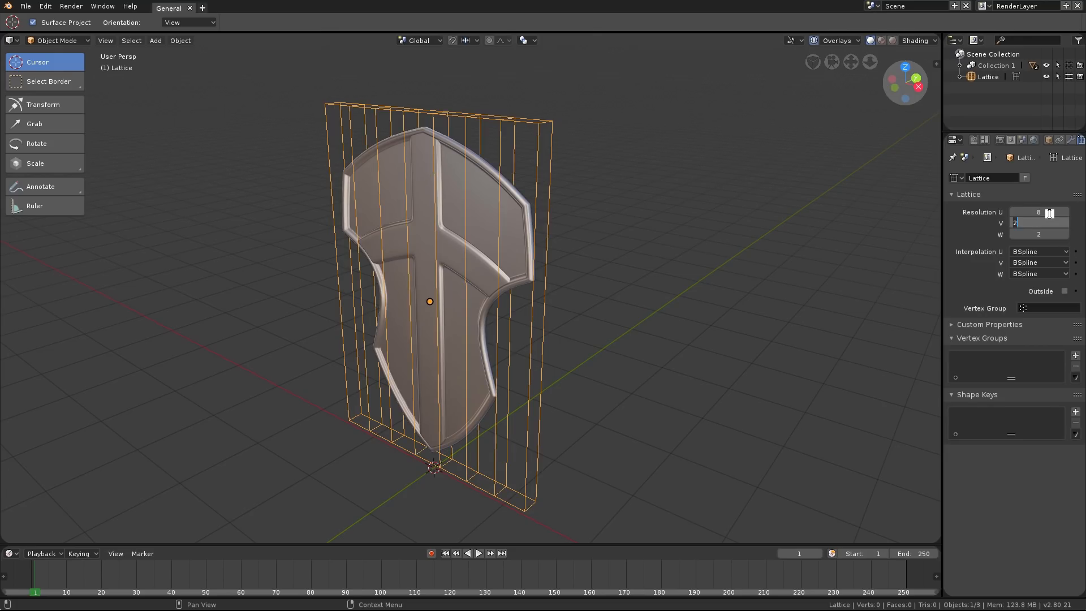
{"action": "key", "text": "Tab"}
{"action": "key", "text": "Return"}
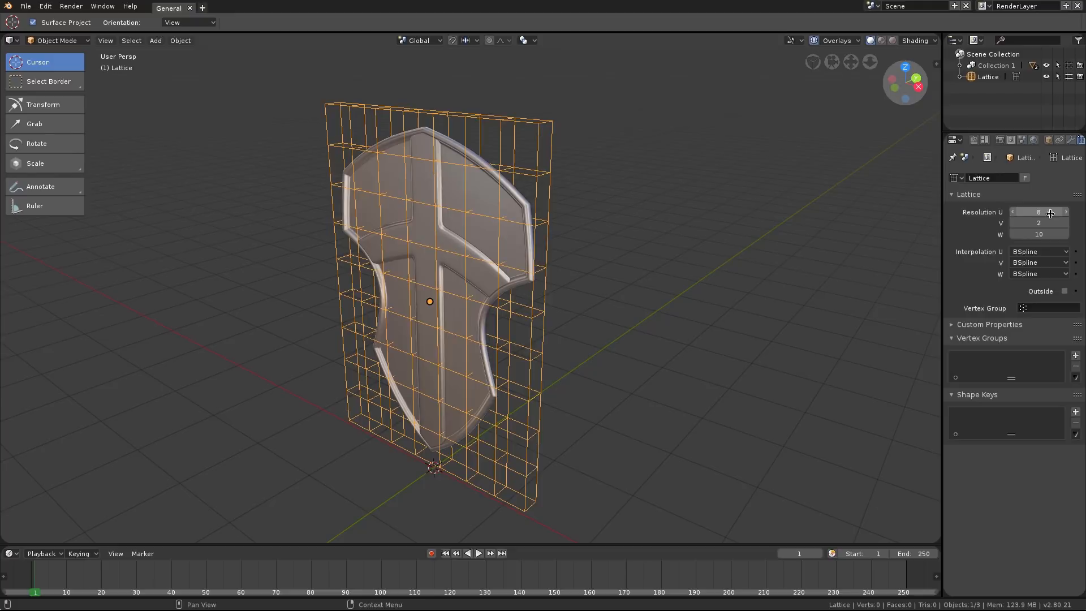
Add a Simple Deform modifier to the lattice and set its mode to Bend.
{"action": "mouse_move", "coordinate": [639, 198]}
{"action": "middle_mouse_down"}
{"action": "mouse_move", "coordinate": [616, 191]}
{"action": "mouse_move", "coordinate": [638, 202]}
{"action": "mouse_move", "coordinate": [576, 237]}
{"action": "mouse_move", "coordinate": [658, 202]}
{"action": "middle_mouse_up"}
{"action": "scroll", "coordinate": [1064, 141], "scroll_direction": "down", "scroll_amount": 2}
{"action": "left_click", "coordinate": [1043, 140]}
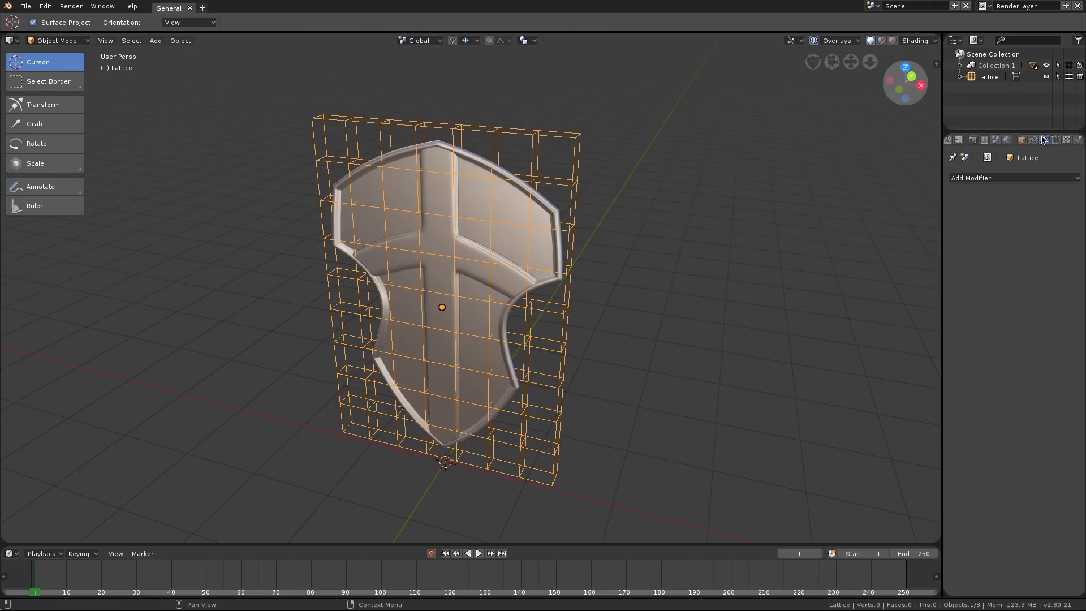
{"action": "left_click", "coordinate": [1012, 178]}
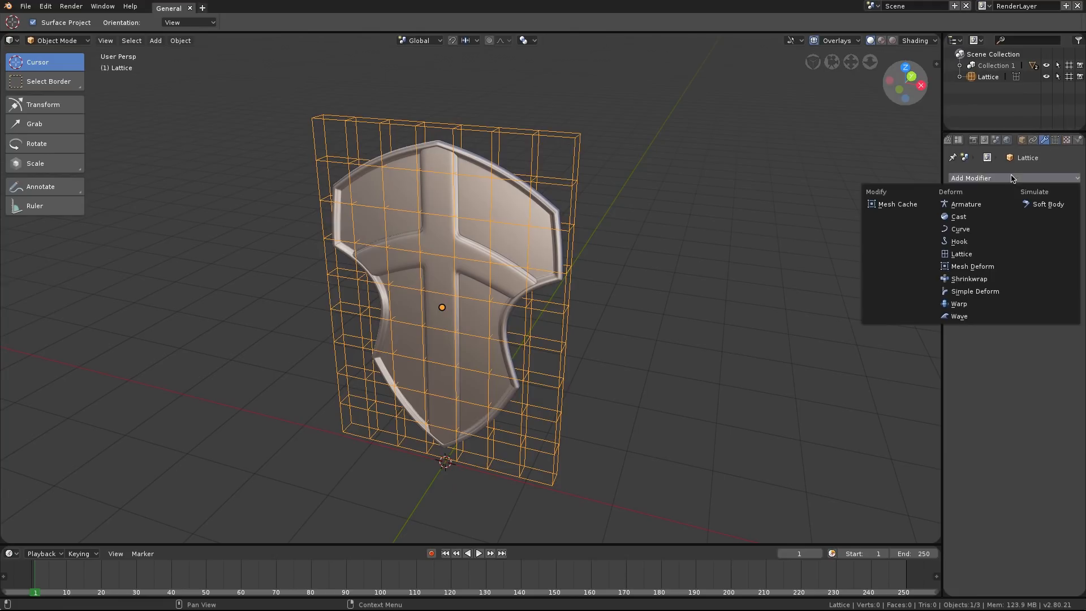
{"action": "left_click", "coordinate": [971, 293]}
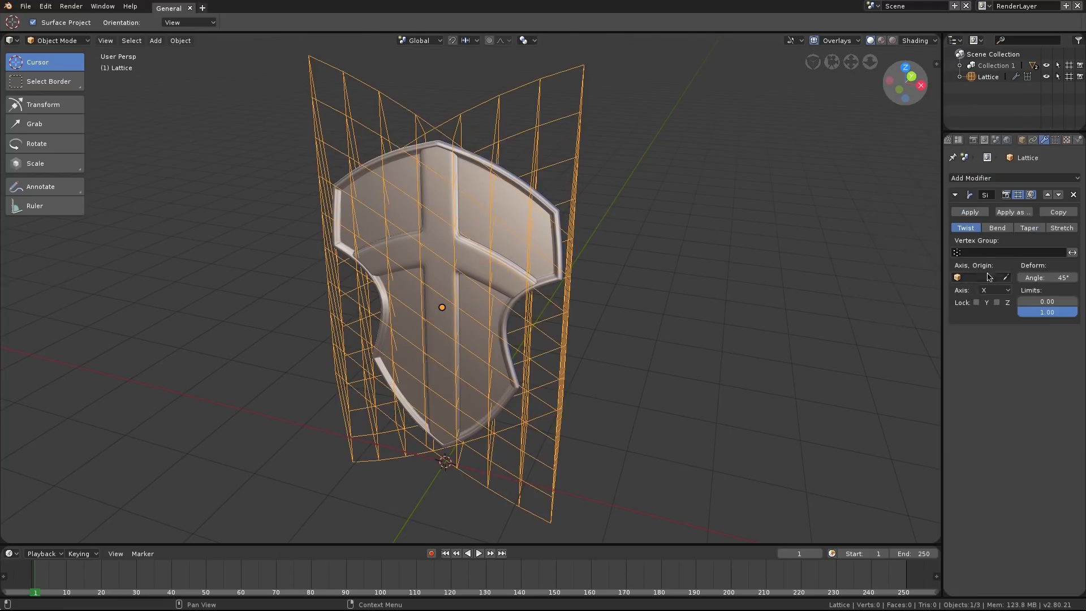
{"action": "left_click", "coordinate": [997, 227]}
Set the lattice's bend axis to Z and check the deformation from above and from the side.
{"action": "middle_click_drag", "start_coordinate": [498, 220], "coordinate": [927, 268]}
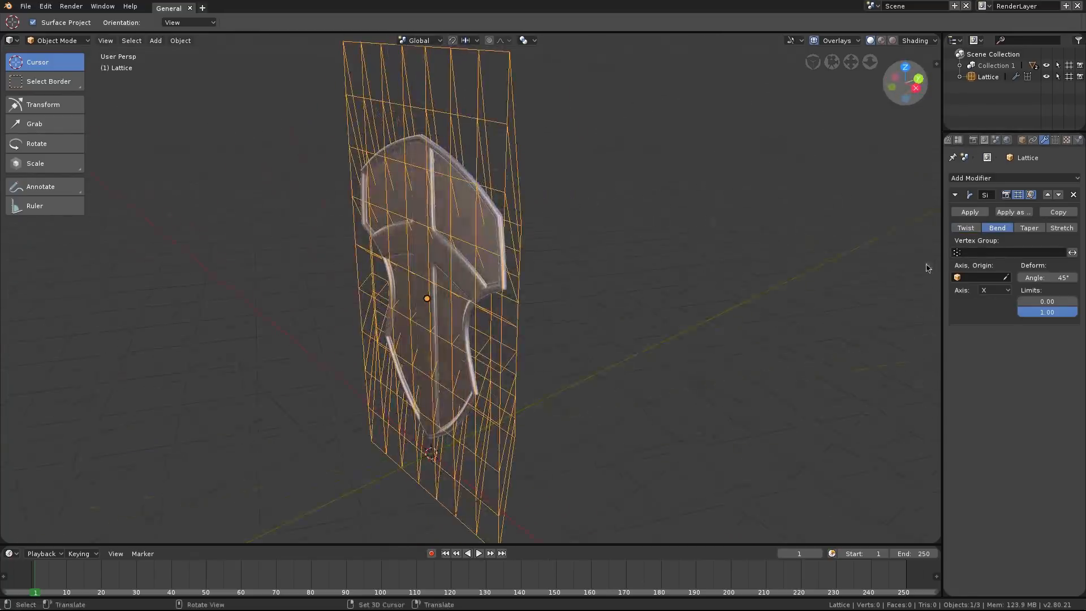
{"action": "left_click", "coordinate": [1006, 292]}
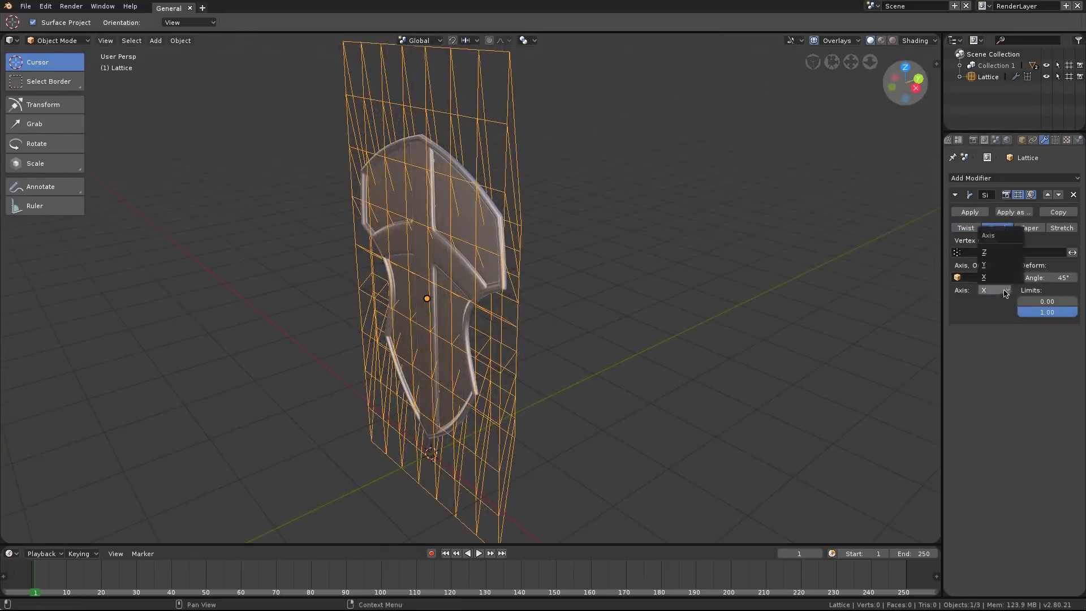
{"action": "left_click", "coordinate": [989, 252]}
{"action": "middle_click_drag", "start_coordinate": [545, 144], "coordinate": [618, 204]}
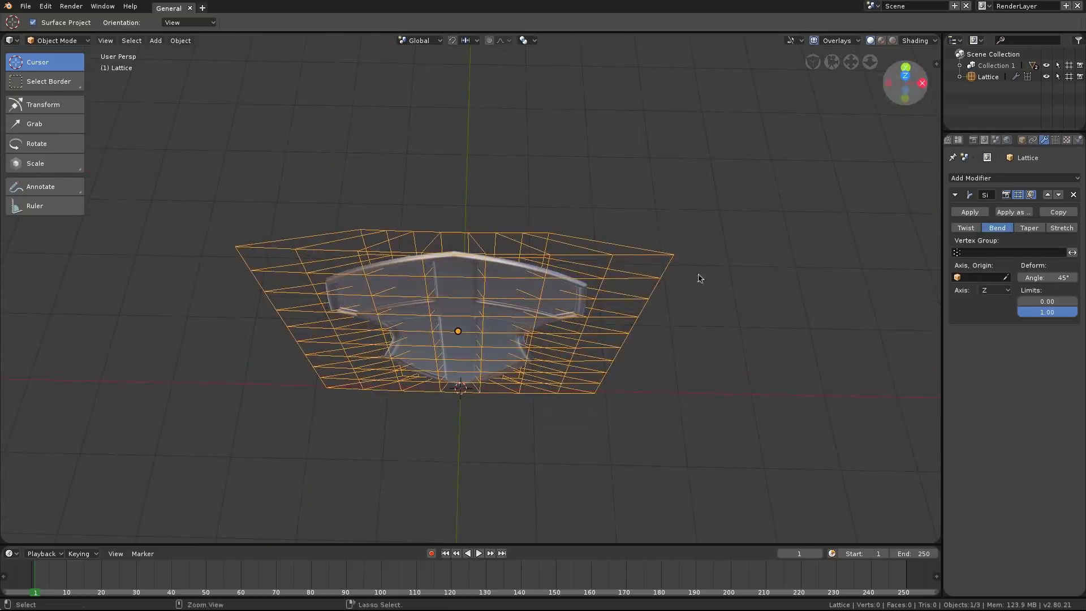
{"action": "middle_click_drag", "start_coordinate": [699, 278], "coordinate": [637, 226]}
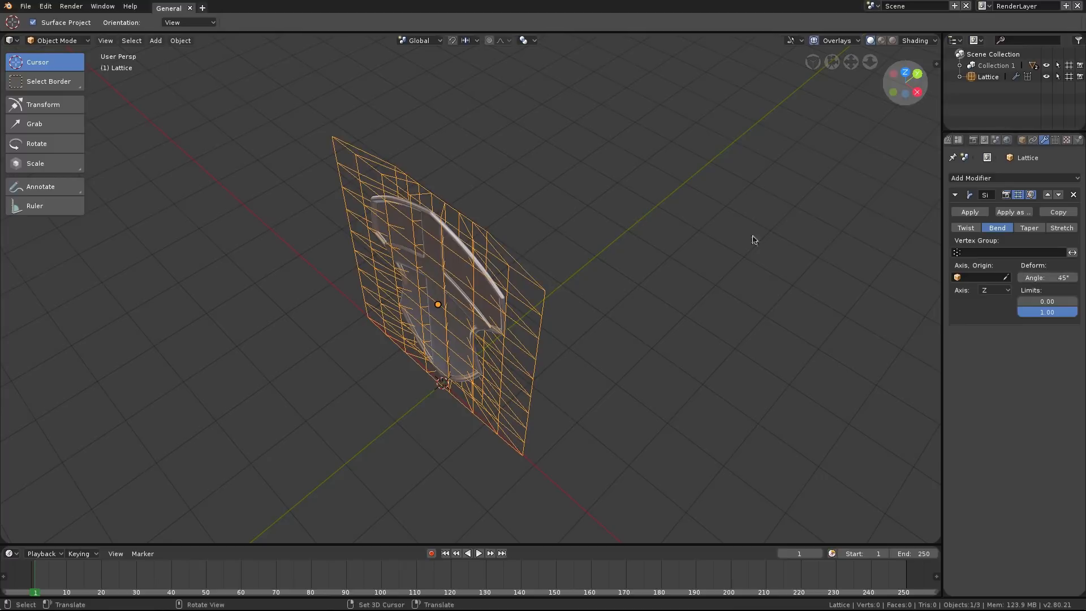
Add a Plain Axes empty at the world origin and raise it 2.7 m along Z.
{"action": "mouse_move", "coordinate": [508, 189]}
{"action": "middle_mouse_down", "text": "ctrl"}
{"action": "mouse_move", "coordinate": [502, 201]}
{"action": "mouse_move", "coordinate": [519, 174]}
{"action": "middle_mouse_up", "text": "ctrl"}
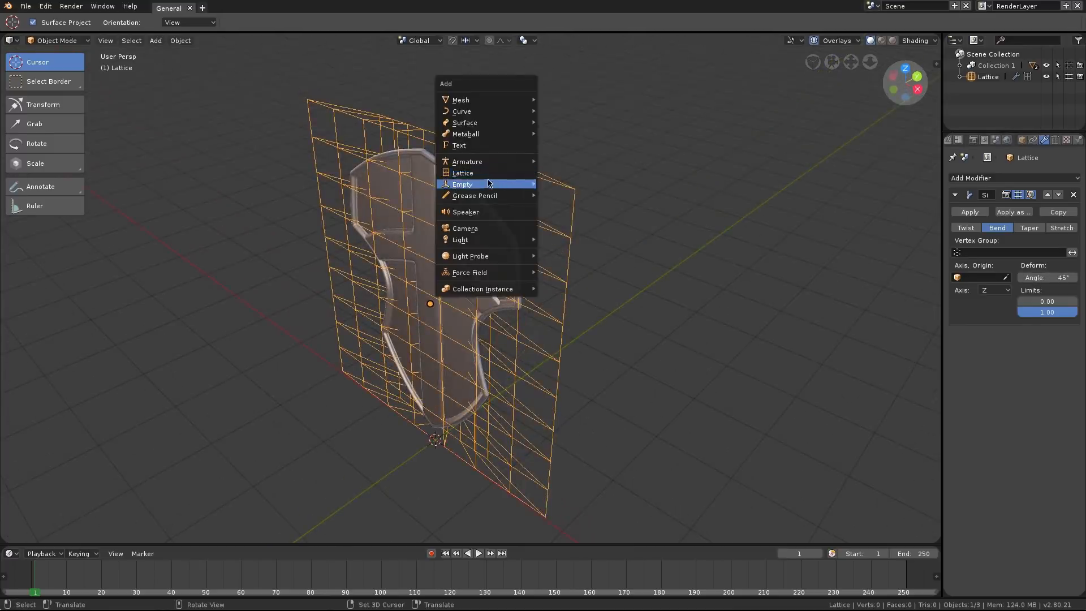
{"action": "mouse_move", "coordinate": [505, 184]}
{"action": "left_click", "coordinate": [557, 185]}
{"action": "middle_click_drag", "start_coordinate": [558, 199], "coordinate": [522, 300]}
{"action": "key", "text": "g"}
{"action": "key", "text": "z"}
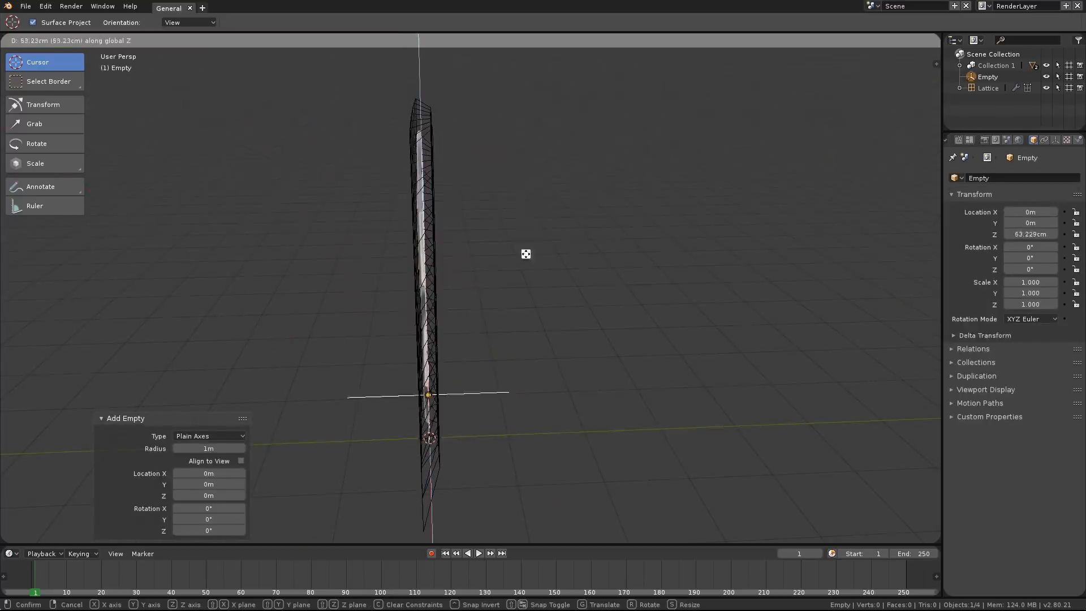
{"action": "left_click", "coordinate": [507, 140]}
Move the empty -9.24 cm along Z to adjust its height on the shield.
{"action": "middle_click_drag", "start_coordinate": [507, 141], "coordinate": [582, 185]}
{"action": "key", "text": "g"}
{"action": "key", "text": "z"}
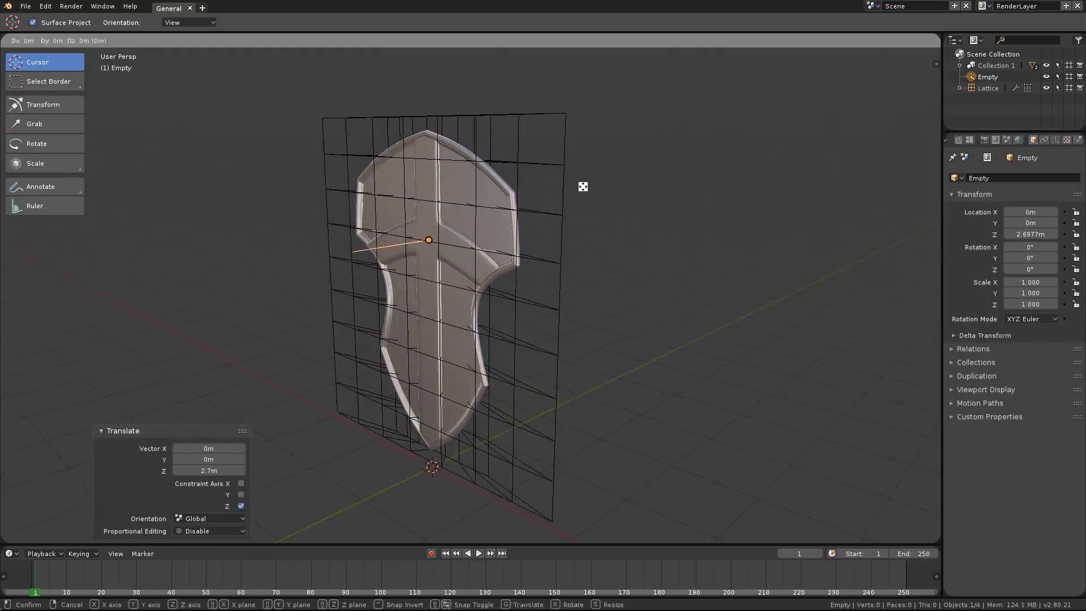
{"action": "left_click", "coordinate": [582, 198]}
Assign the empty as the axis origin of the lattice's Bend modifier.
{"action": "middle_click_drag", "start_coordinate": [512, 185], "coordinate": [500, 227]}
{"action": "left_click", "coordinate": [498, 226]}
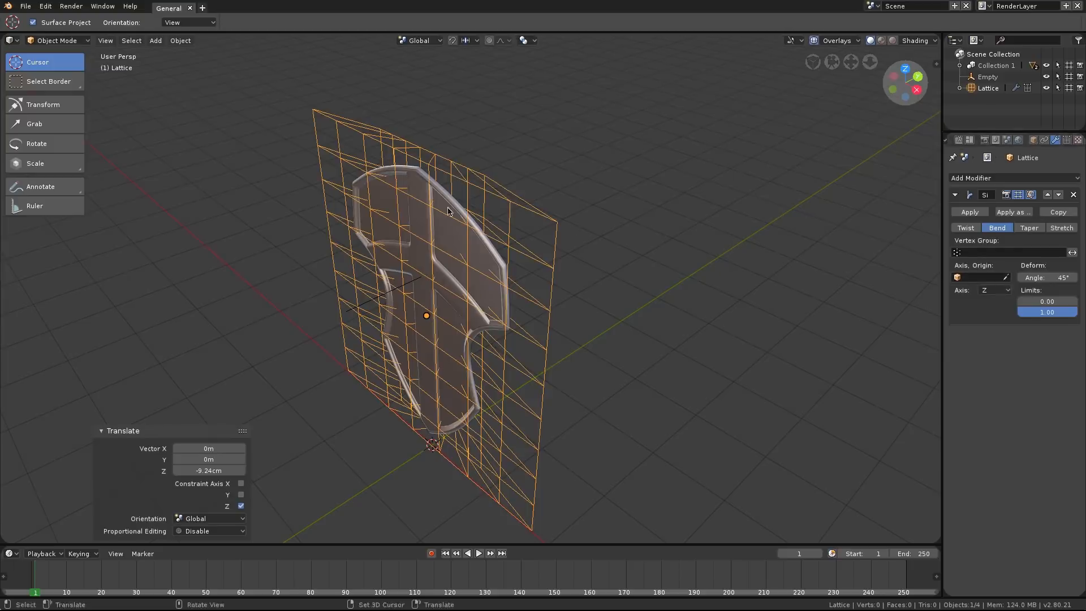
{"action": "middle_click_drag", "start_coordinate": [449, 211], "coordinate": [418, 210]}
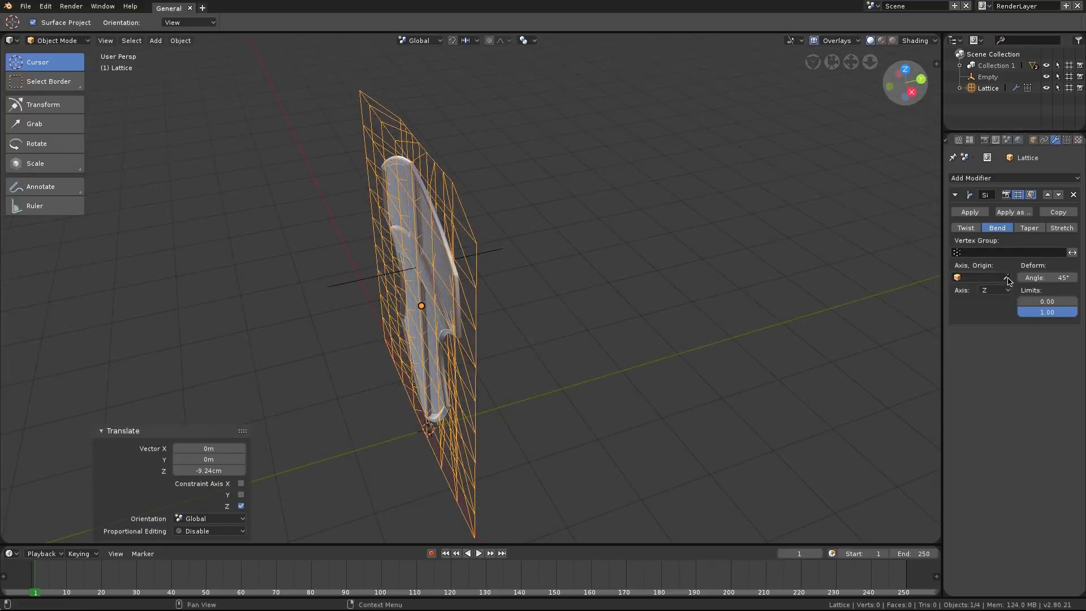
{"action": "left_click", "coordinate": [1007, 277]}
{"action": "left_click", "coordinate": [358, 274]}
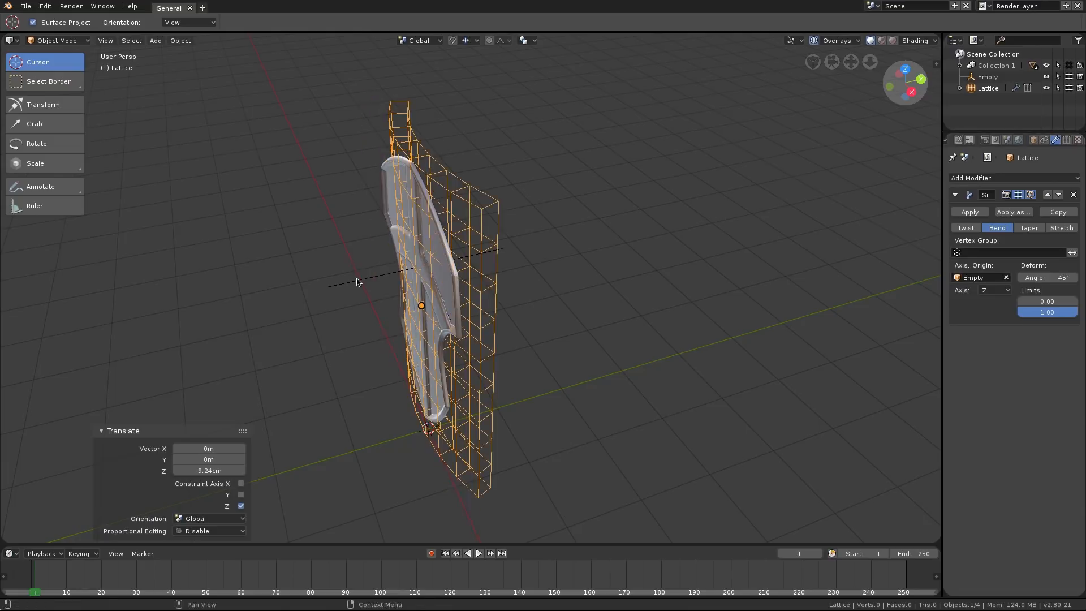
Move the empty freely away from the shield's center to test how it influences the lattice's bend.
{"action": "left_click", "coordinate": [421, 266]}
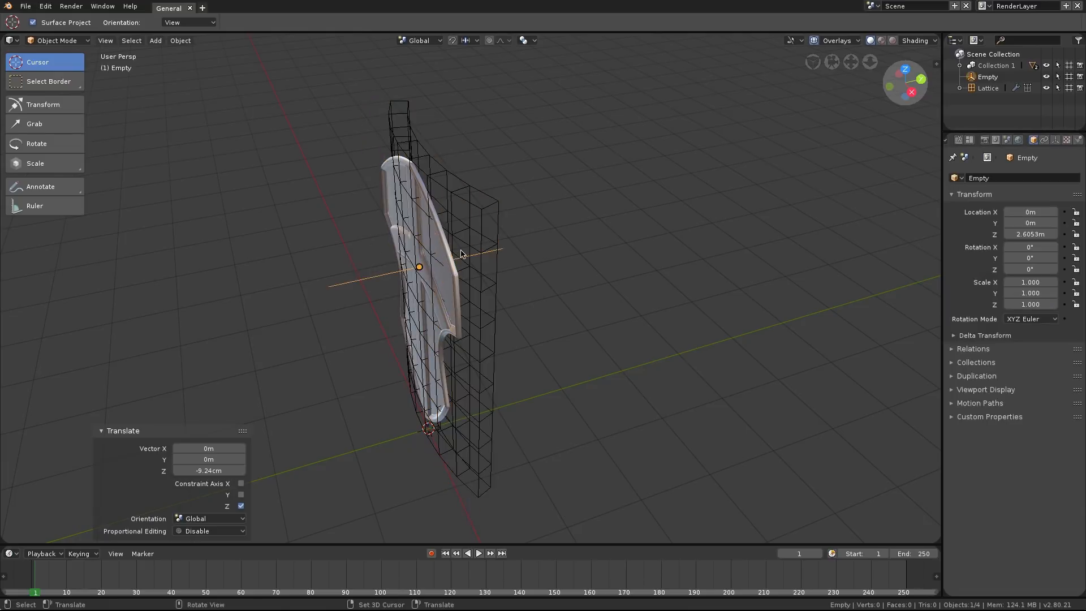
{"action": "key", "text": "g"}
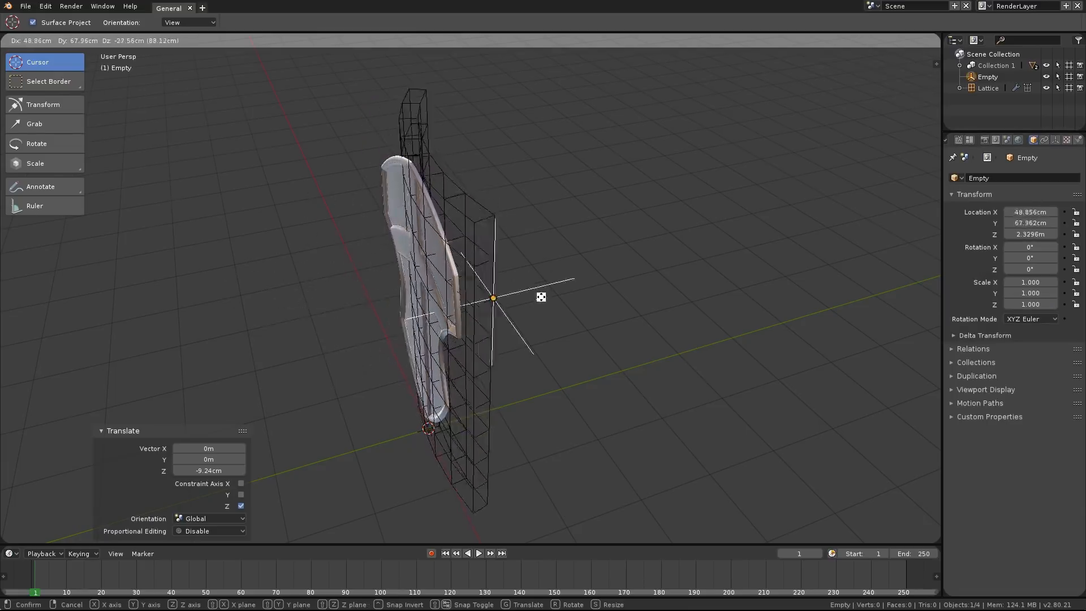
Add a Lattice modifier to the shield's main body and choose Lattice as its deforming object.
{"action": "right_click", "coordinate": [440, 238]}
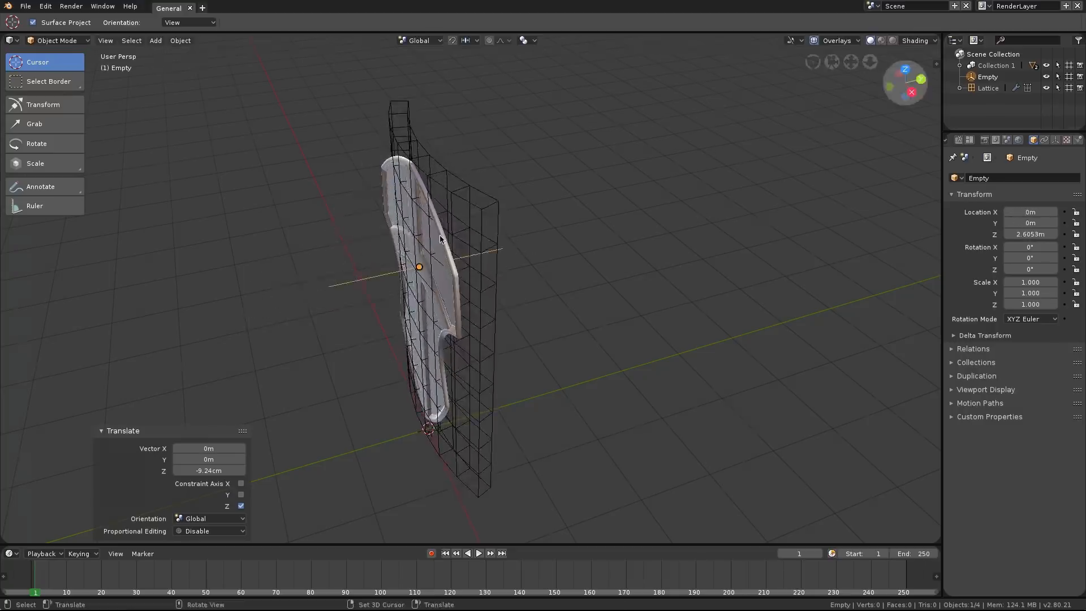
{"action": "mouse_move", "coordinate": [440, 238]}
{"action": "middle_mouse_down"}
{"action": "mouse_move", "coordinate": [497, 258]}
{"action": "mouse_move", "coordinate": [499, 237]}
{"action": "mouse_move", "coordinate": [537, 218]}
{"action": "mouse_move", "coordinate": [448, 240]}
{"action": "middle_mouse_up"}
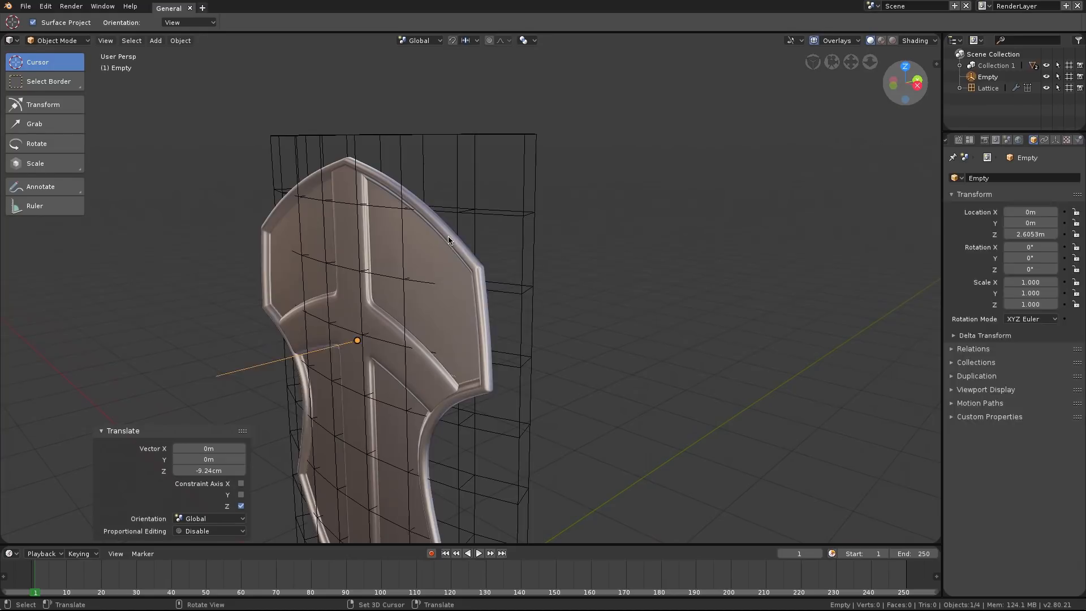
{"action": "left_click", "coordinate": [449, 241]}
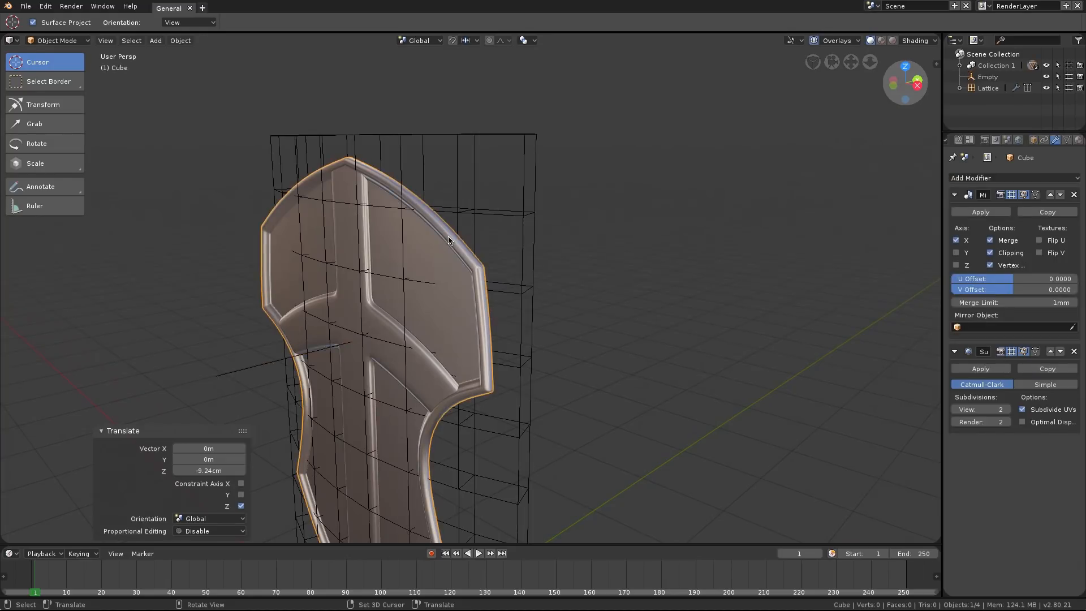
{"action": "left_click", "coordinate": [955, 195]}
{"action": "left_click", "coordinate": [955, 208]}
{"action": "left_click", "coordinate": [980, 179]}
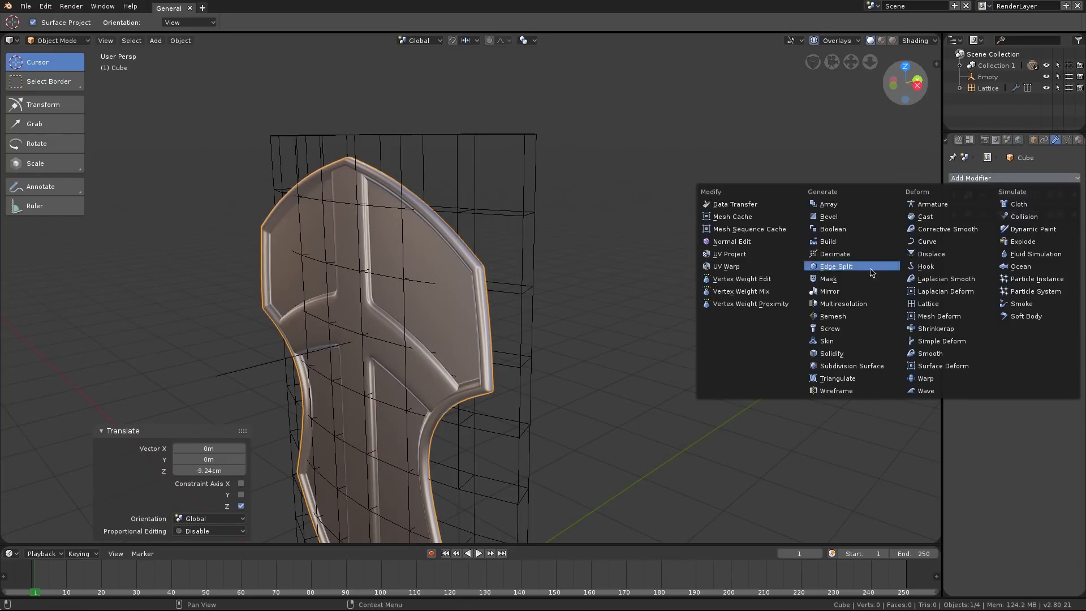
{"action": "left_click", "coordinate": [933, 303]}
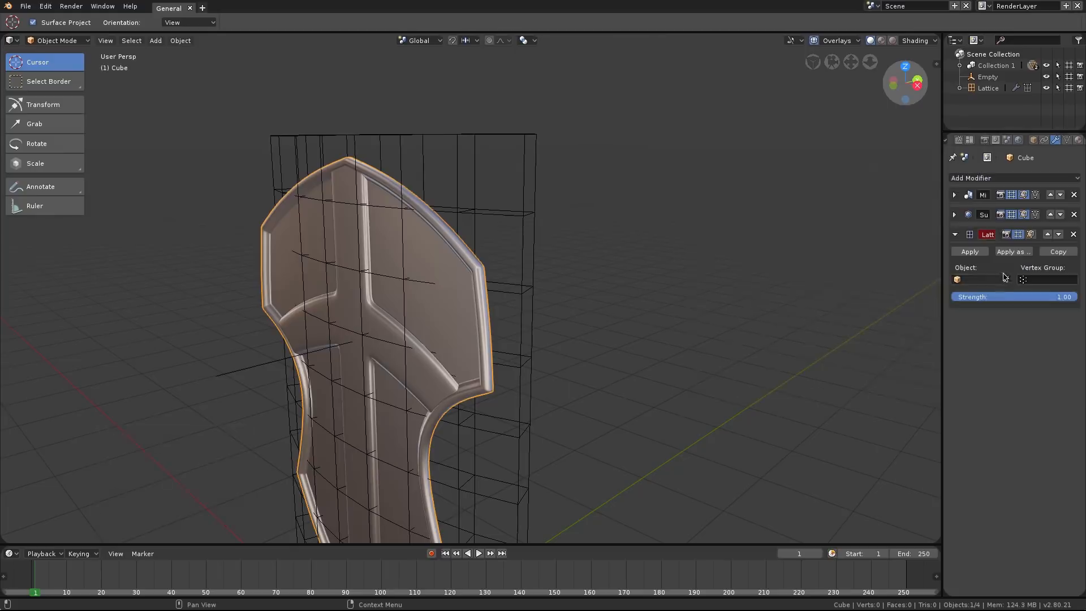
{"action": "left_click", "coordinate": [981, 280]}
{"action": "left_click", "coordinate": [966, 296]}
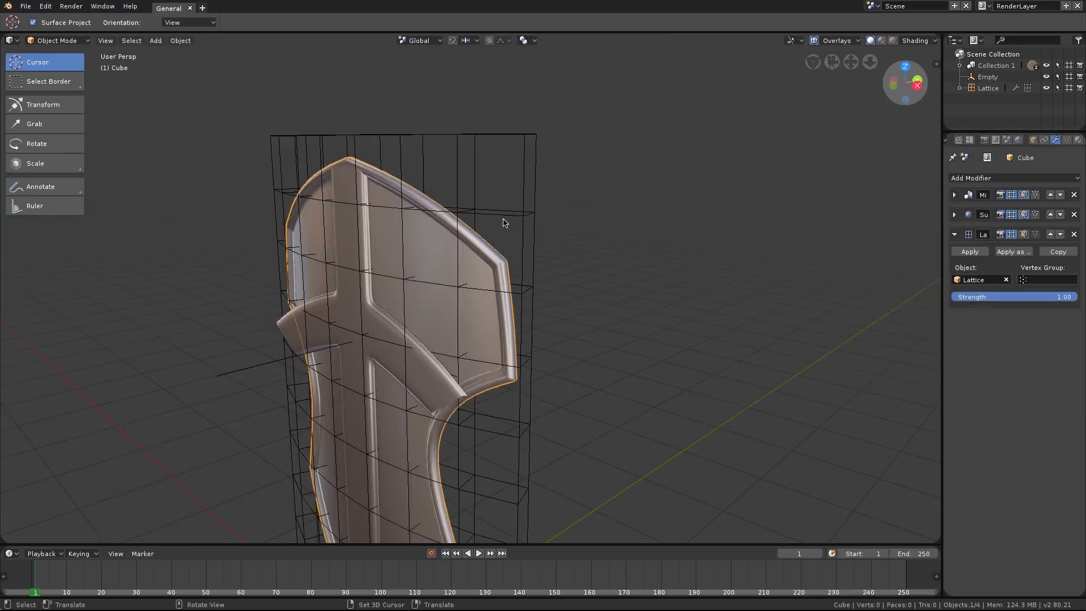
Give the raised cross on the shield its own Lattice modifier, also using Lattice as its object.
{"action": "middle_click_drag", "start_coordinate": [504, 223], "coordinate": [468, 237]}
{"action": "left_click", "coordinate": [387, 229]}
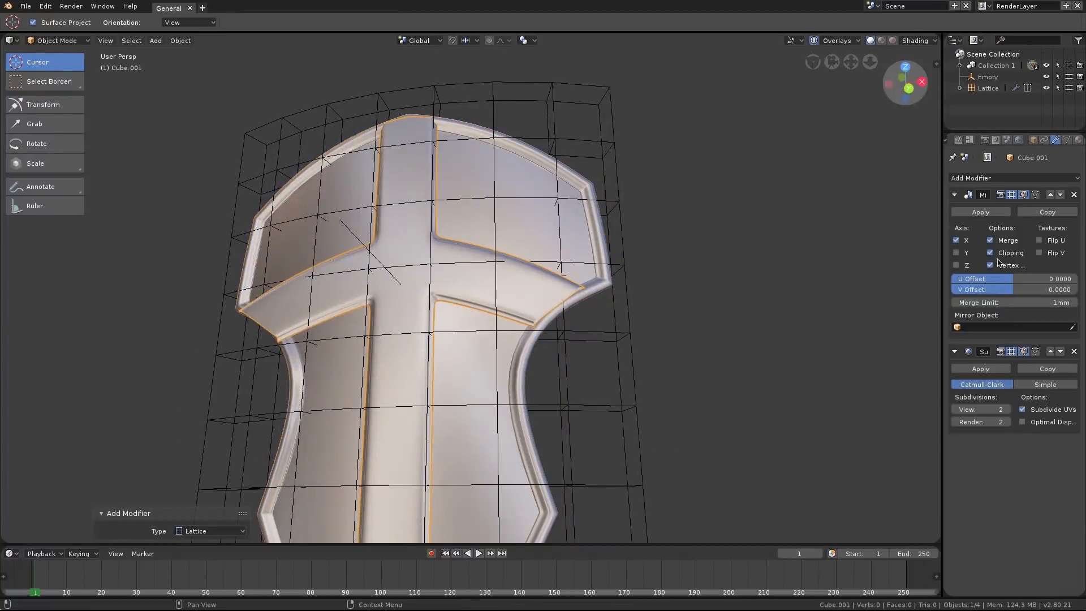
{"action": "left_click", "coordinate": [955, 195]}
{"action": "left_click", "coordinate": [954, 215]}
{"action": "left_click", "coordinate": [984, 179]}
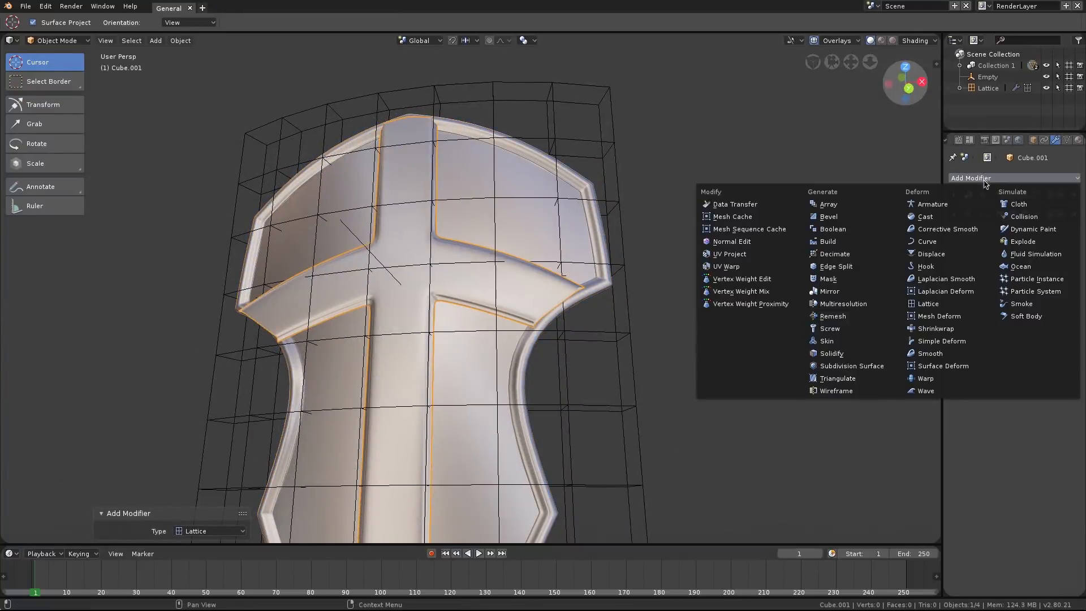
{"action": "left_click", "coordinate": [923, 307]}
{"action": "left_click", "coordinate": [980, 280]}
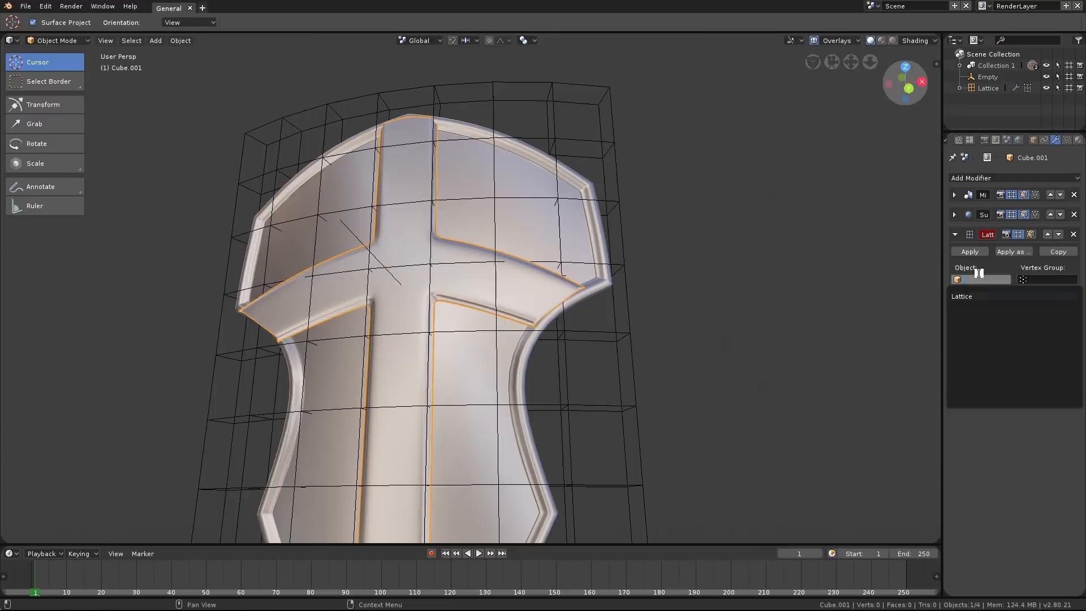
{"action": "left_click", "coordinate": [968, 294]}
Examine the curvature of the shield and its cross from the front, side and underneath.
{"action": "middle_click_drag", "start_coordinate": [651, 198], "coordinate": [619, 225]}
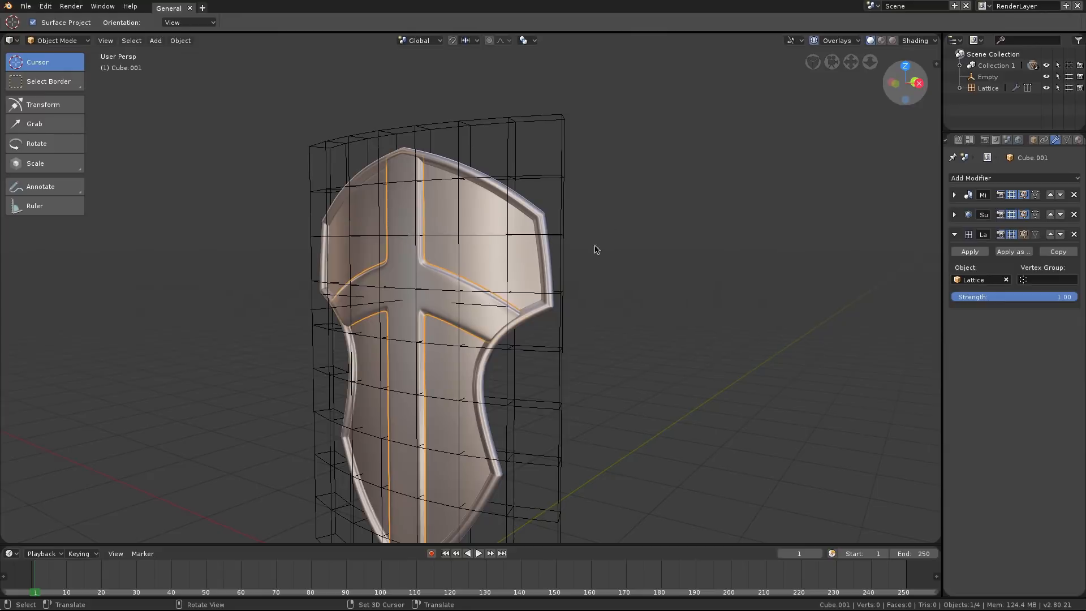
{"action": "mouse_move", "coordinate": [595, 249]}
{"action": "middle_mouse_down"}
{"action": "mouse_move", "coordinate": [609, 221]}
{"action": "mouse_move", "coordinate": [613, 267]}
{"action": "mouse_move", "coordinate": [625, 252]}
{"action": "mouse_move", "coordinate": [574, 254]}
{"action": "mouse_move", "coordinate": [591, 254]}
{"action": "middle_mouse_up"}
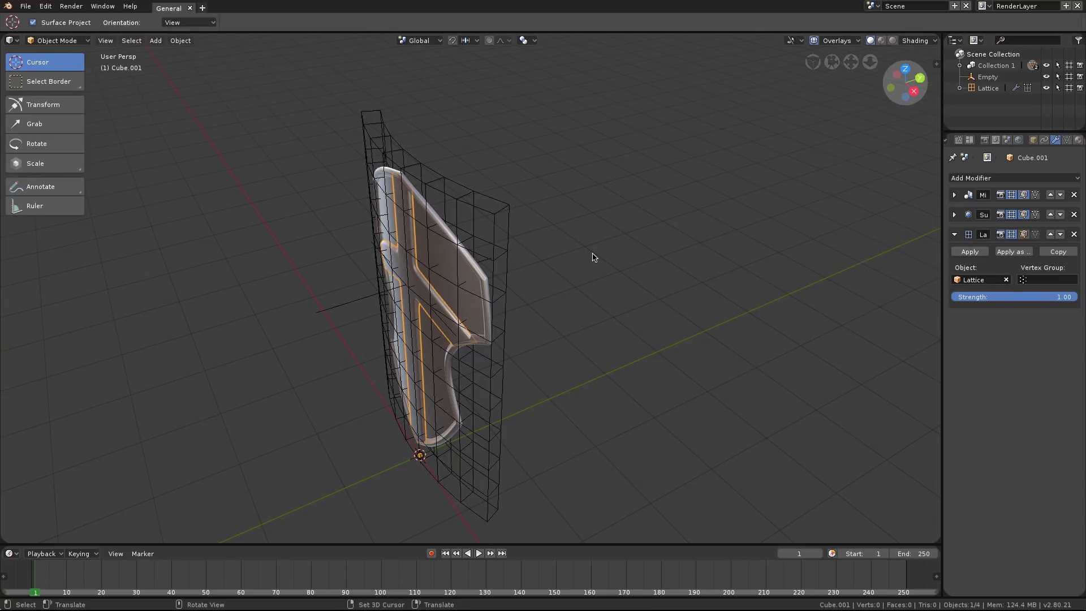
{"action": "middle_click_drag", "start_coordinate": [502, 270], "coordinate": [443, 264]}
{"action": "scroll", "coordinate": [512, 262], "scroll_direction": "up", "scroll_amount": 2}
{"action": "scroll", "coordinate": [507, 257], "scroll_direction": "up", "scroll_amount": 3}
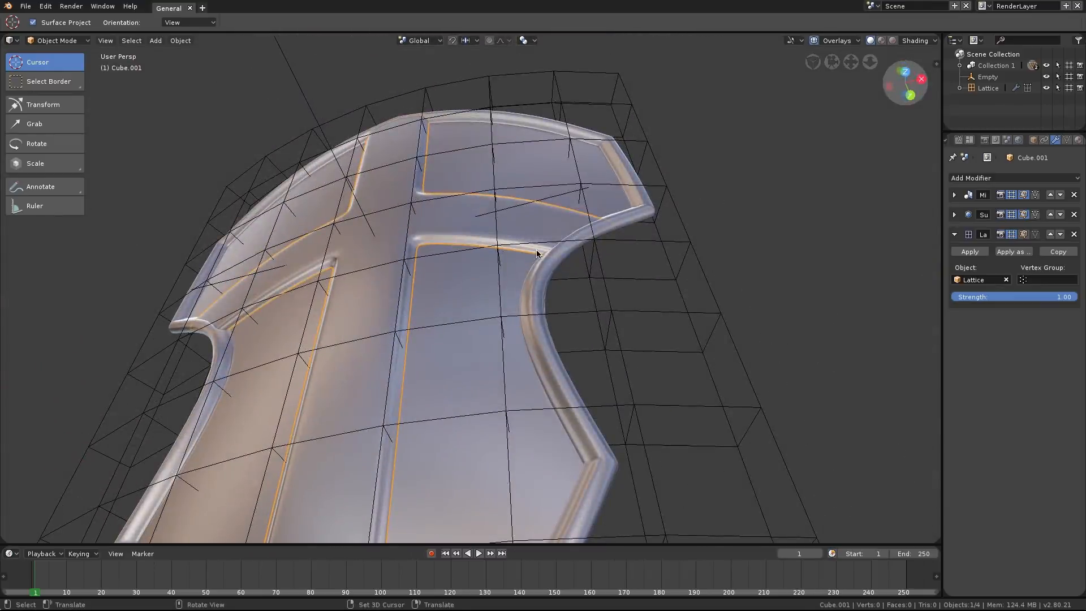
{"action": "middle_click_drag", "start_coordinate": [534, 247], "coordinate": [452, 221]}
{"action": "scroll", "coordinate": [452, 220], "scroll_direction": "down", "scroll_amount": 2}
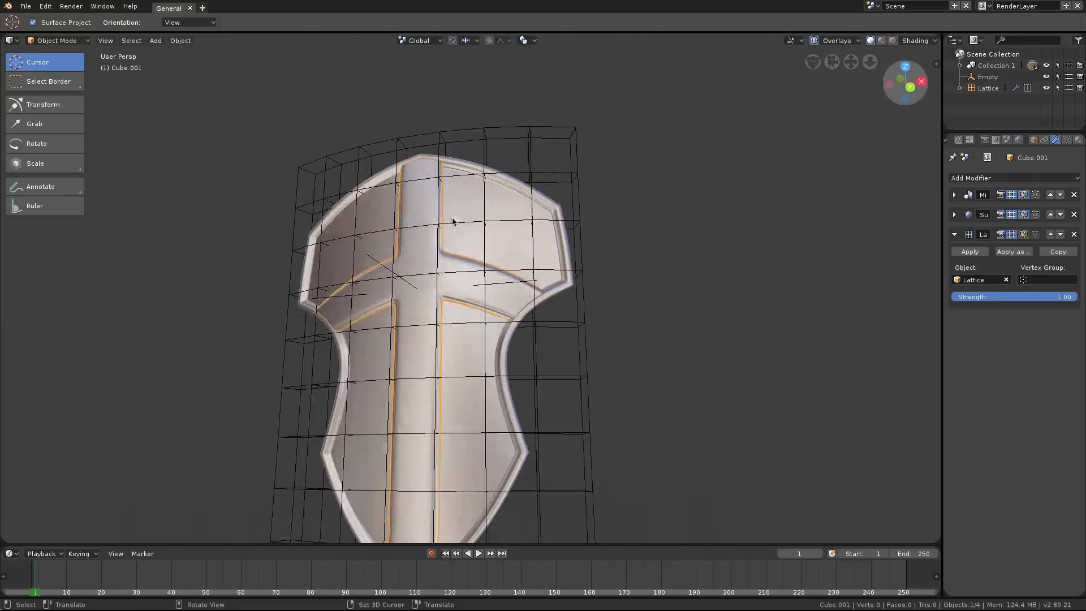
{"action": "mouse_move", "coordinate": [513, 255]}
{"action": "middle_mouse_down"}
{"action": "mouse_move", "coordinate": [528, 240]}
{"action": "mouse_move", "coordinate": [514, 262]}
{"action": "middle_mouse_up"}
{"action": "scroll", "coordinate": [516, 270], "scroll_direction": "up", "scroll_amount": 2}
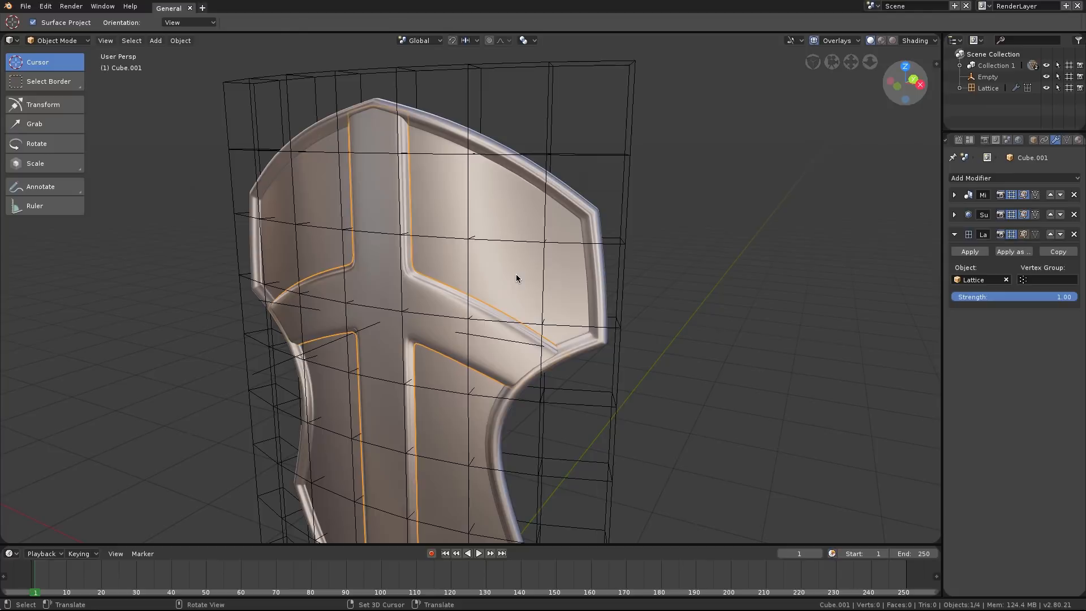
{"action": "middle_click_drag", "start_coordinate": [516, 273], "coordinate": [444, 206]}
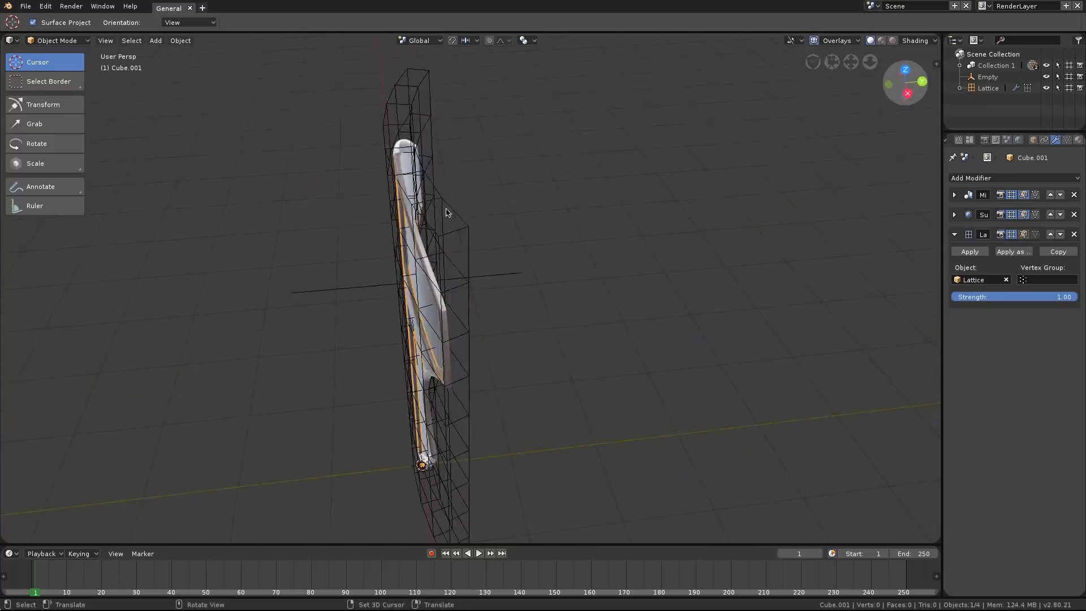
Select the lattice and adjust the deform angle of its existing Simple Deform modifier.
{"action": "left_click", "coordinate": [448, 213]}
{"action": "left_click_drag", "start_coordinate": [1052, 277], "coordinate": [1066, 278]}
{"action": "middle_click_drag", "start_coordinate": [538, 221], "coordinate": [803, 205]}
Add a second Simple Deform modifier to the lattice, set to Bend with Empty as its origin.
{"action": "left_click", "coordinate": [954, 195]}
{"action": "left_click", "coordinate": [990, 177]}
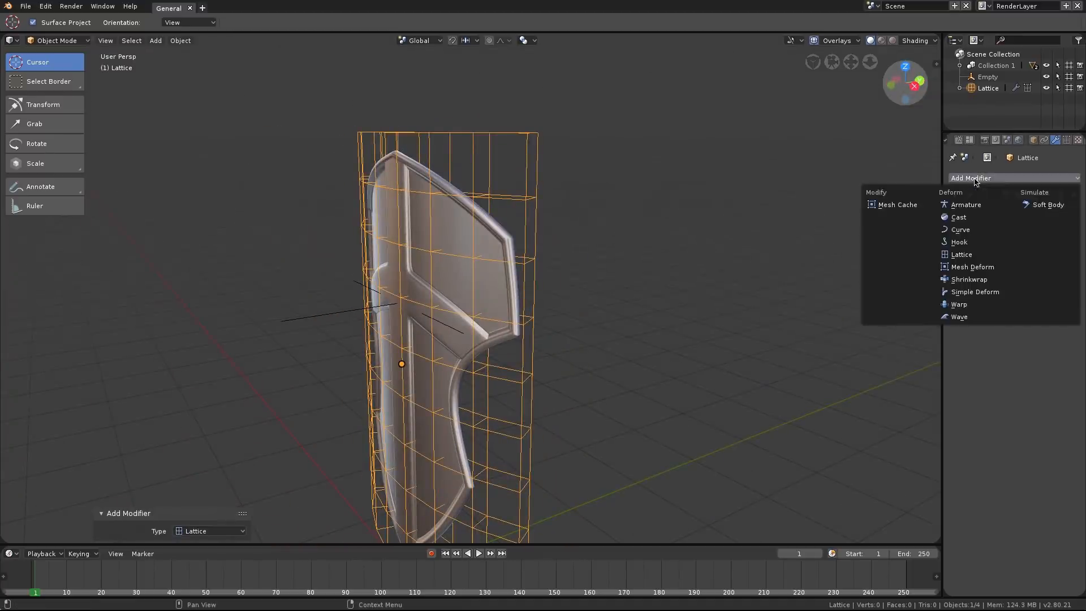
{"action": "left_click", "coordinate": [975, 294]}
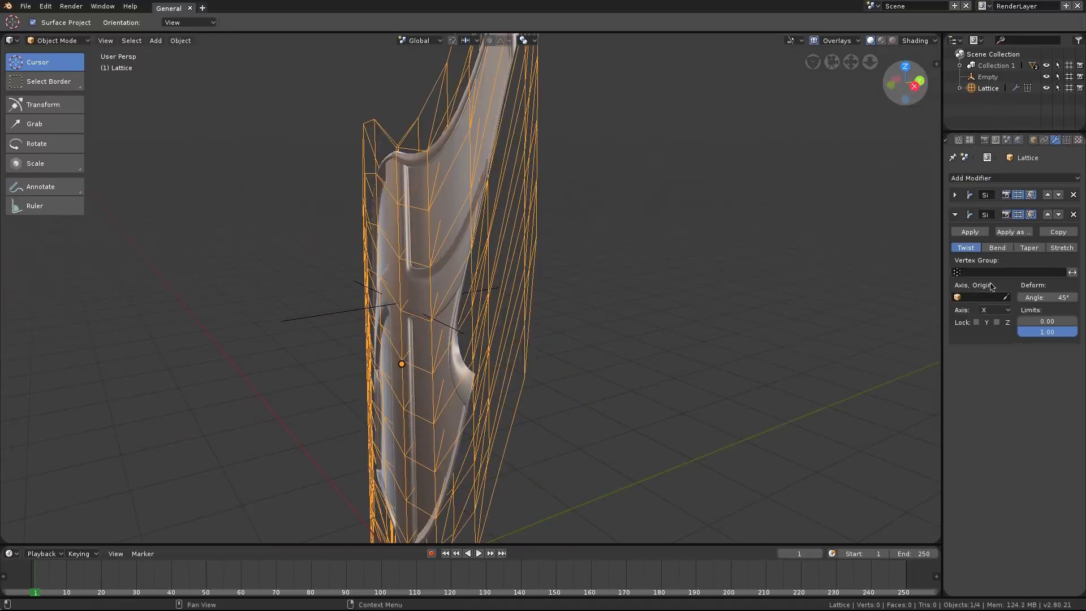
{"action": "left_click", "coordinate": [998, 249]}
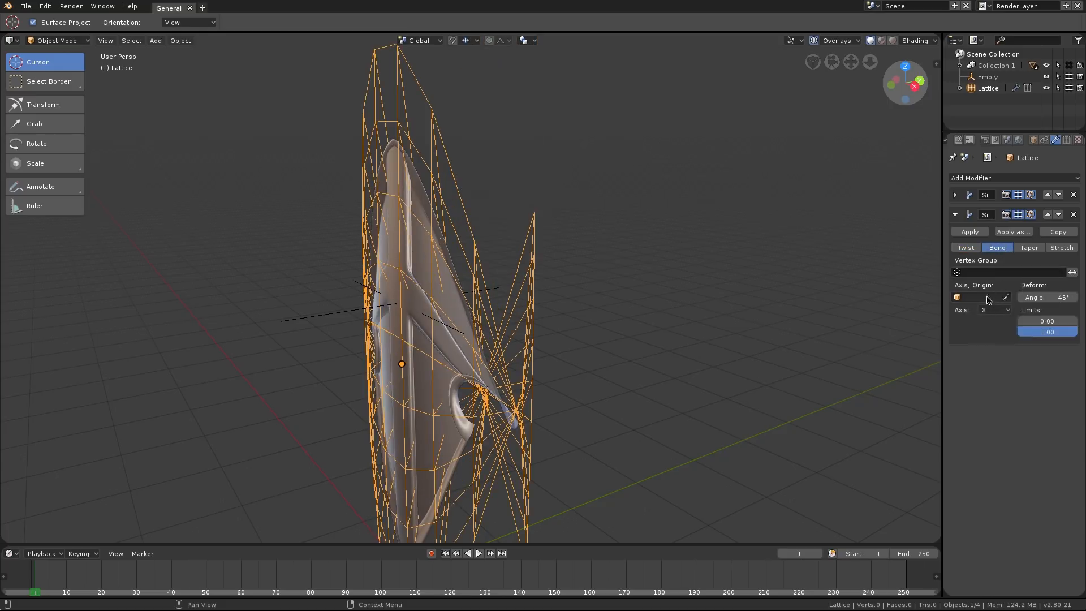
{"action": "left_click", "coordinate": [988, 299]}
{"action": "left_click", "coordinate": [967, 330]}
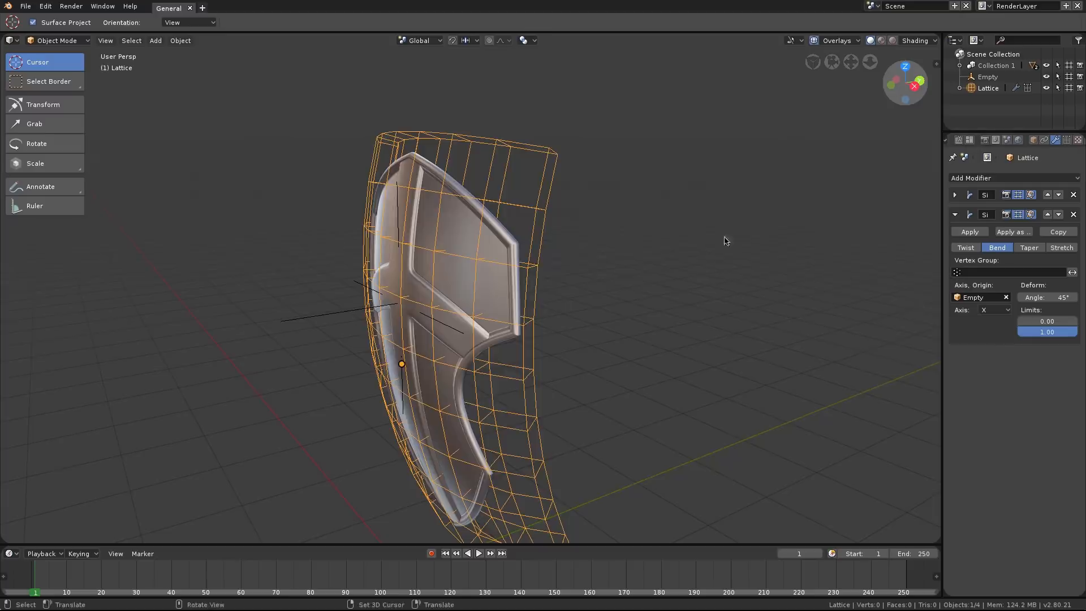
Set the angle of the lattice's second bend to 53.6°.
{"action": "middle_click_drag", "start_coordinate": [725, 241], "coordinate": [613, 200]}
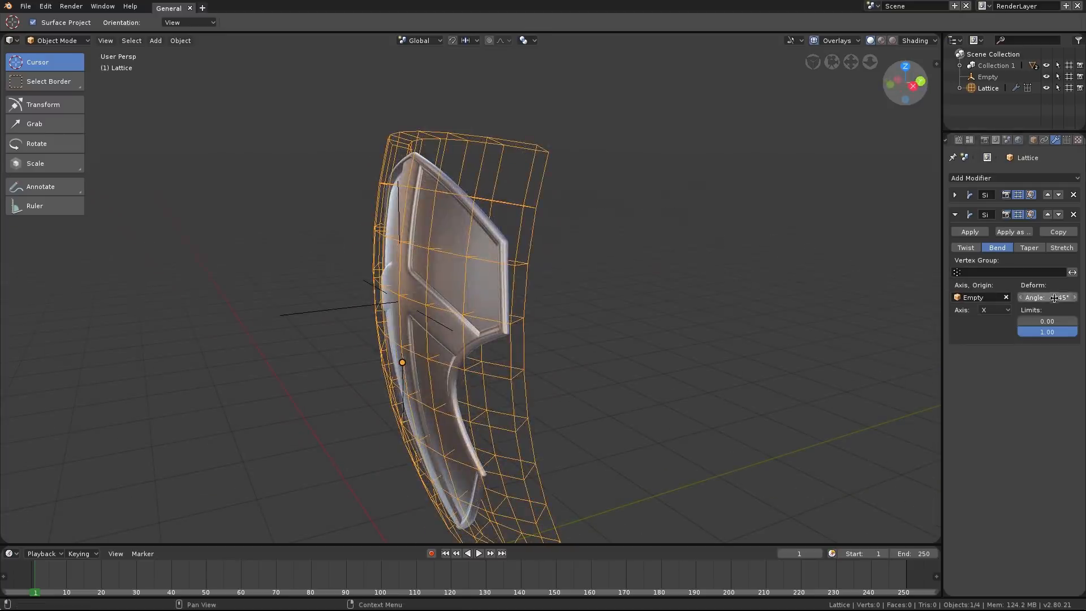
{"action": "mouse_move", "coordinate": [1054, 298]}
{"action": "left_mouse_down"}
{"action": "mouse_move", "coordinate": [1069, 298]}
{"action": "mouse_move", "coordinate": [1060, 299]}
{"action": "left_mouse_up"}
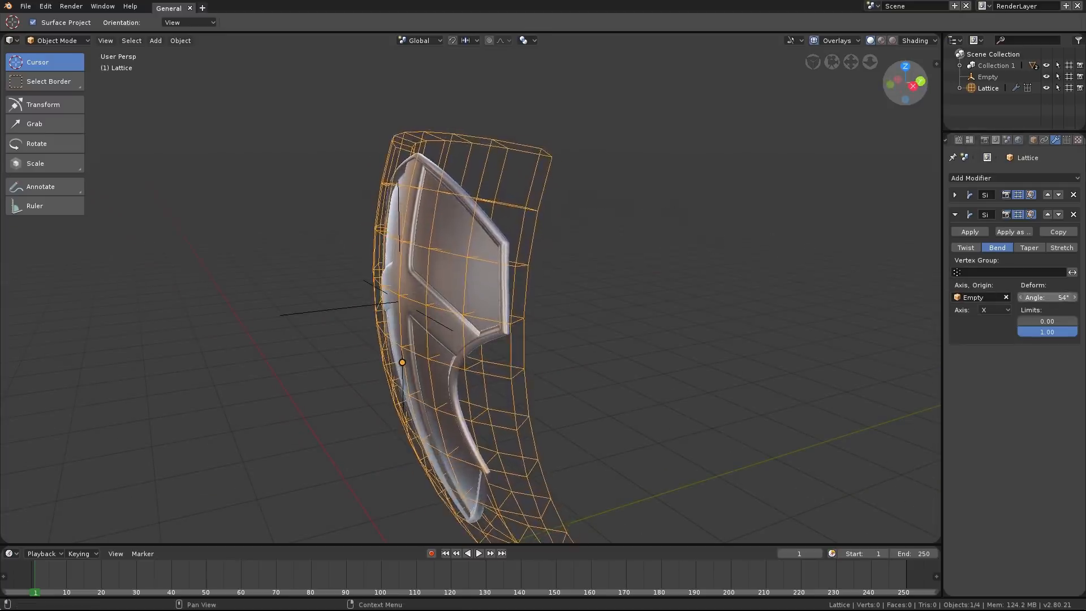
{"action": "mouse_move", "coordinate": [499, 152]}
{"action": "middle_mouse_down"}
{"action": "mouse_move", "coordinate": [417, 149]}
{"action": "mouse_move", "coordinate": [625, 143]}
{"action": "mouse_move", "coordinate": [650, 179]}
{"action": "mouse_move", "coordinate": [582, 145]}
{"action": "mouse_move", "coordinate": [519, 163]}
{"action": "mouse_move", "coordinate": [601, 170]}
{"action": "mouse_move", "coordinate": [478, 151]}
{"action": "middle_mouse_up"}
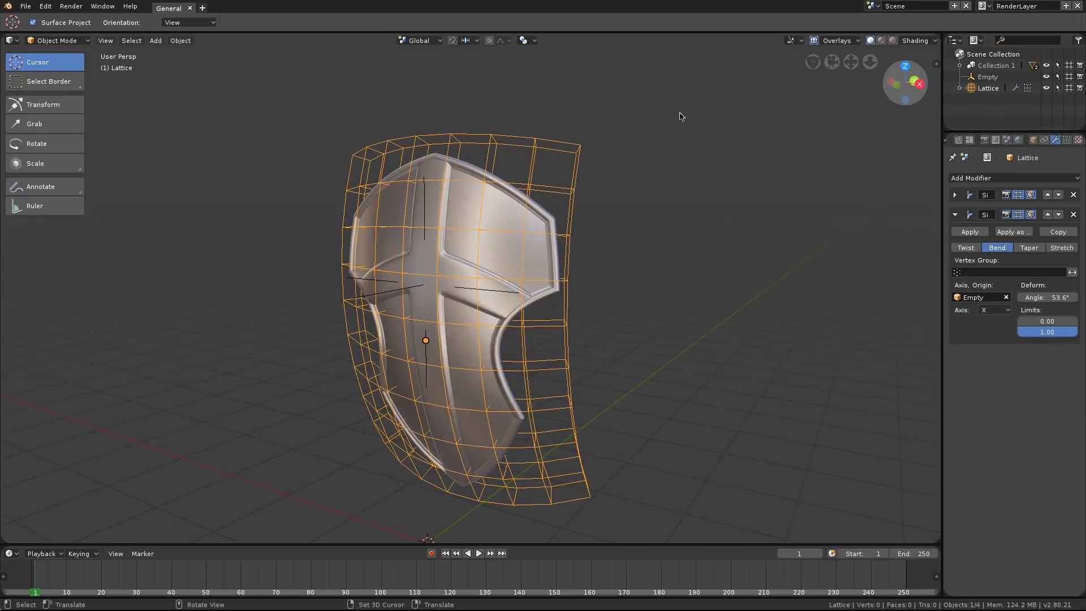
Hide the Ornaments overlay and examine the bent shield from both sides.
{"action": "left_click", "coordinate": [843, 40]}
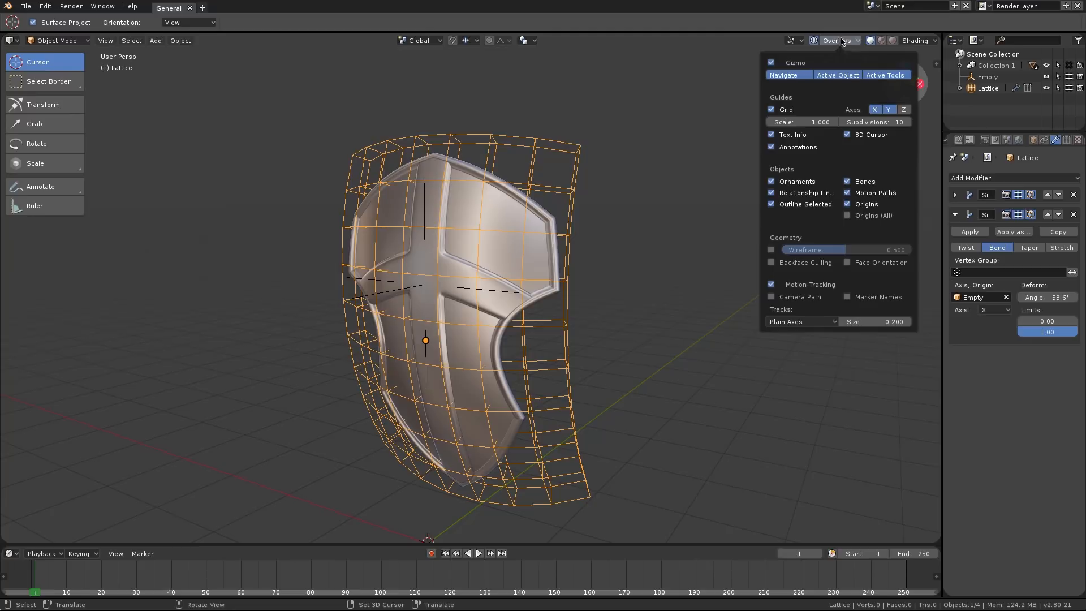
{"action": "left_click", "coordinate": [772, 182]}
{"action": "middle_click_drag", "start_coordinate": [500, 209], "coordinate": [642, 210]}
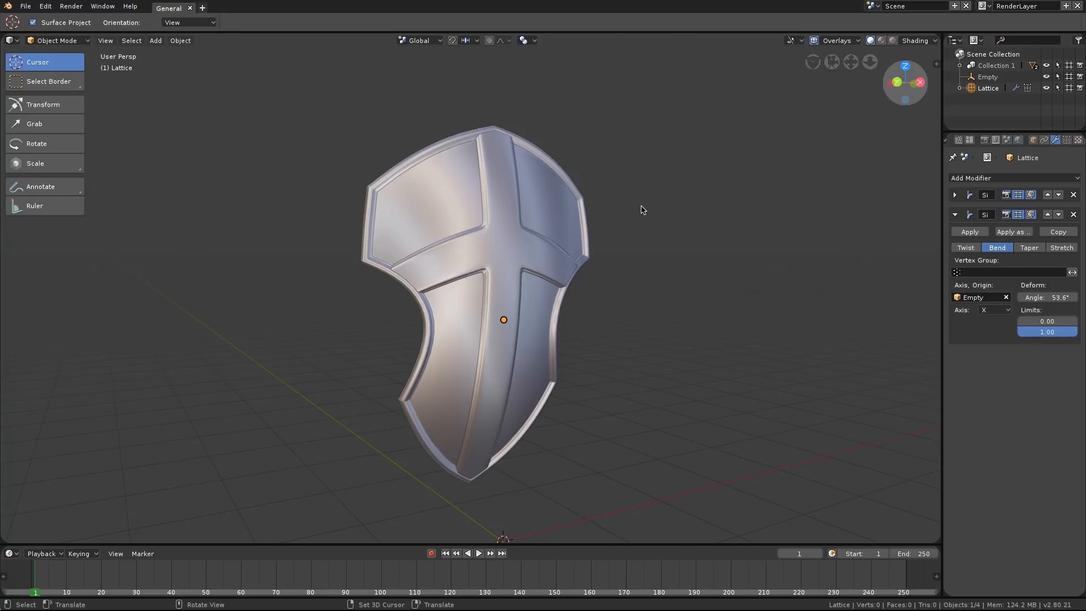
{"action": "middle_click_drag", "start_coordinate": [653, 195], "coordinate": [553, 195]}
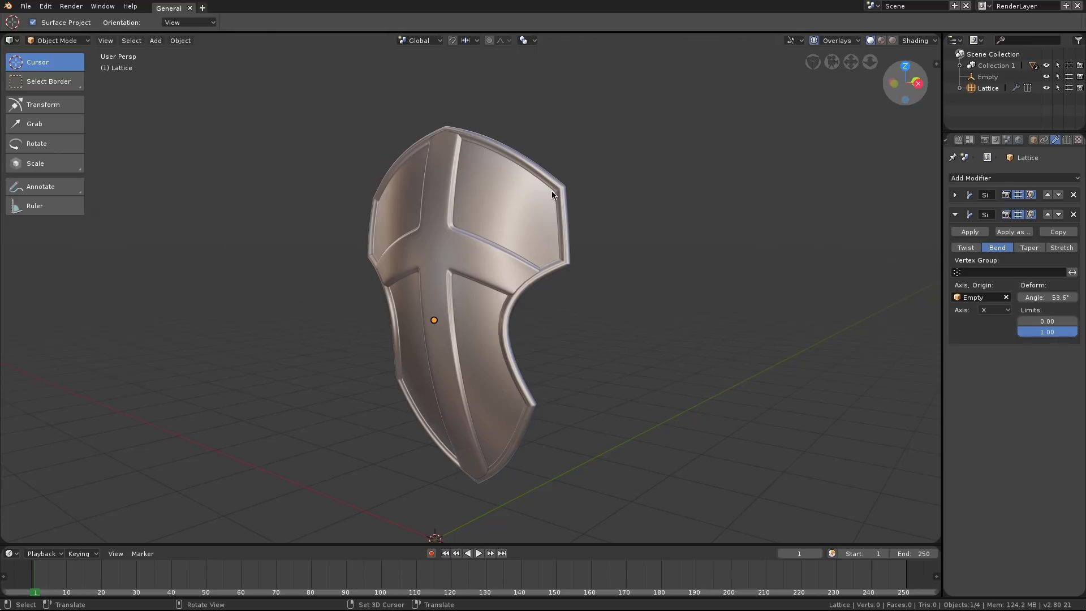
{"action": "middle_click_drag", "start_coordinate": [552, 191], "coordinate": [577, 225]}
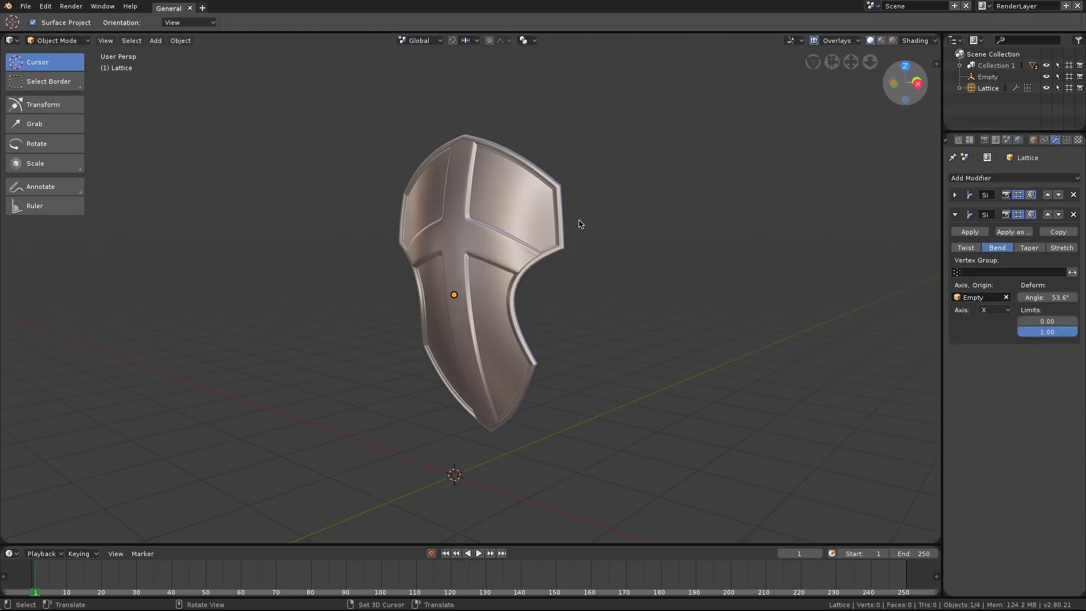
Turn off the Lattice modifier's viewport display for both the cross and the shield's main body.
{"action": "middle_click_drag", "start_coordinate": [486, 220], "coordinate": [502, 237]}
{"action": "scroll", "coordinate": [496, 241], "scroll_direction": "up", "scroll_amount": 1}
{"action": "left_click", "coordinate": [463, 219]}
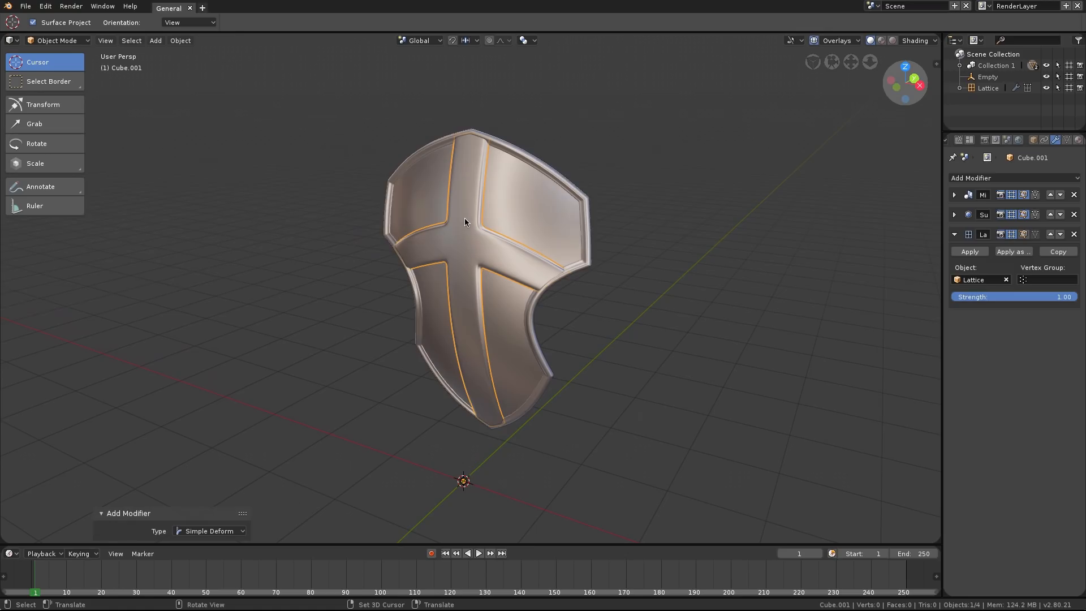
{"action": "left_click", "coordinate": [506, 198]}
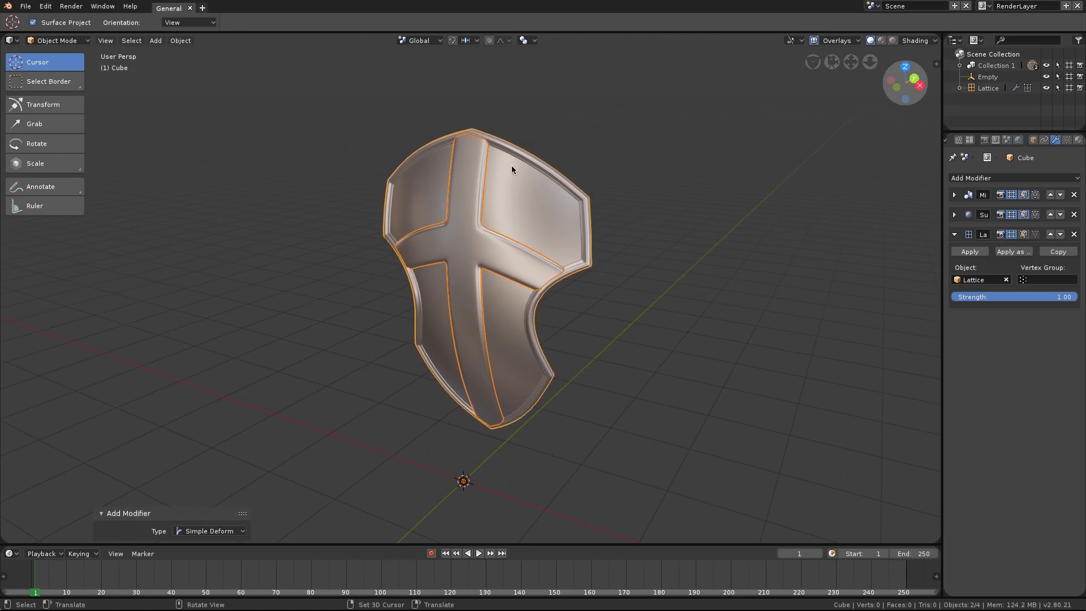
{"action": "left_click", "coordinate": [1012, 235]}
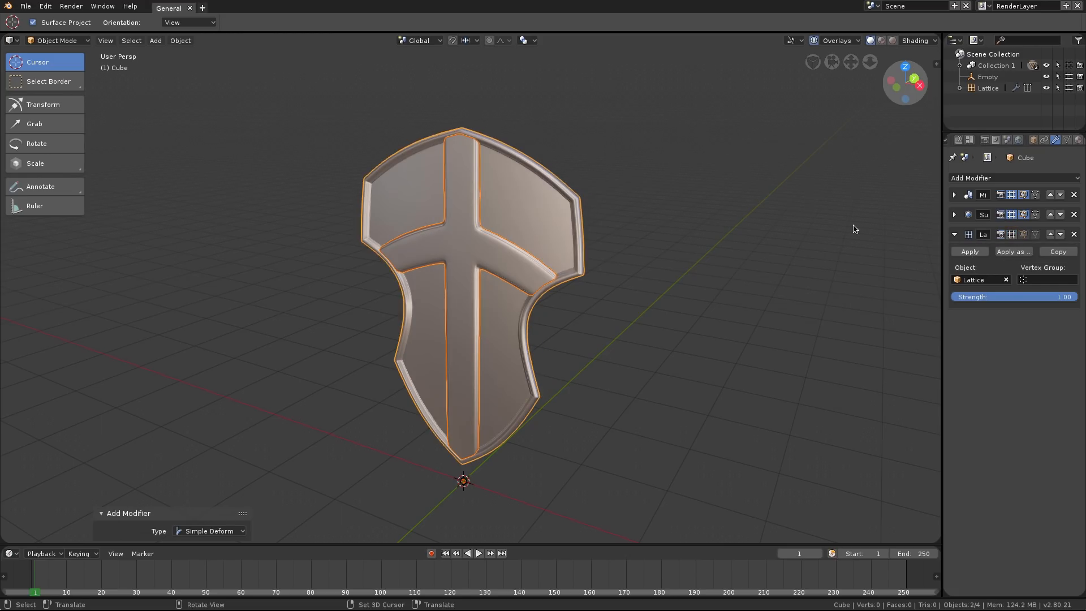
Deselect everything and add a Bezier curve with a 1 m radius at the world origin.
{"action": "middle_click_drag", "start_coordinate": [843, 230], "coordinate": [629, 190]}
{"action": "key", "text": "alt+a"}
{"action": "middle_click_drag", "start_coordinate": [629, 190], "coordinate": [613, 224]}
{"action": "middle_click_drag", "start_coordinate": [613, 224], "coordinate": [630, 189], "text": "ctrl"}
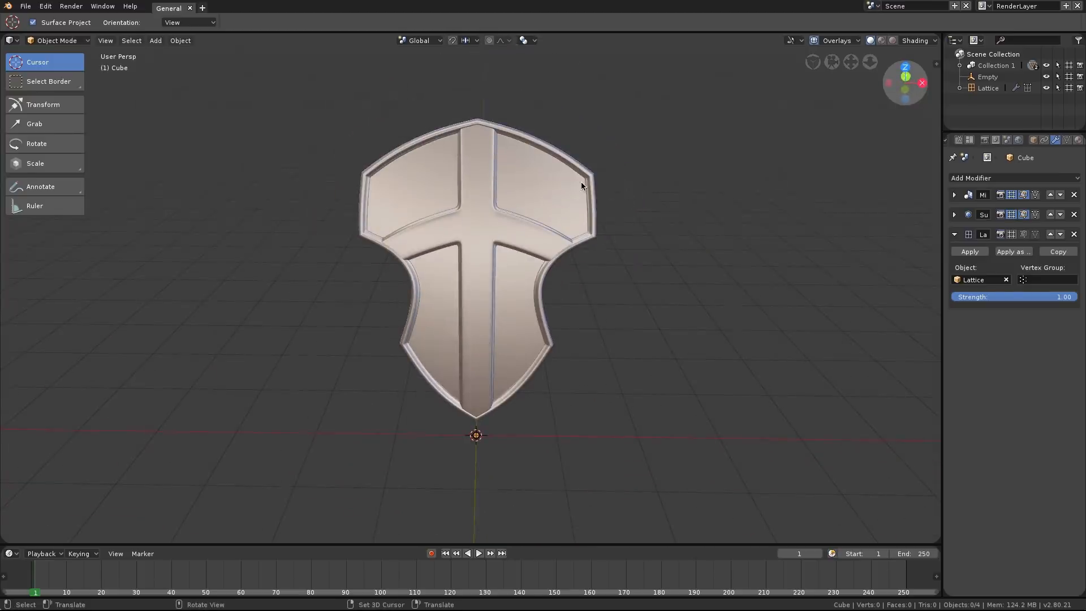
{"action": "key", "text": "shift+a"}
{"action": "mouse_move", "coordinate": [588, 219]}
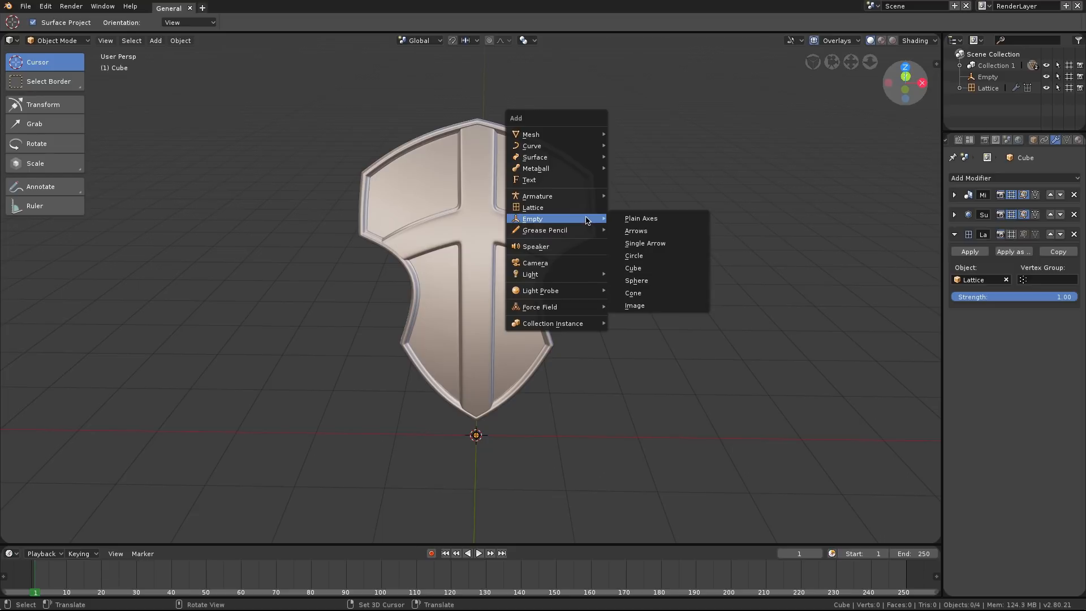
{"action": "mouse_move", "coordinate": [553, 146]}
{"action": "left_click", "coordinate": [628, 147]}
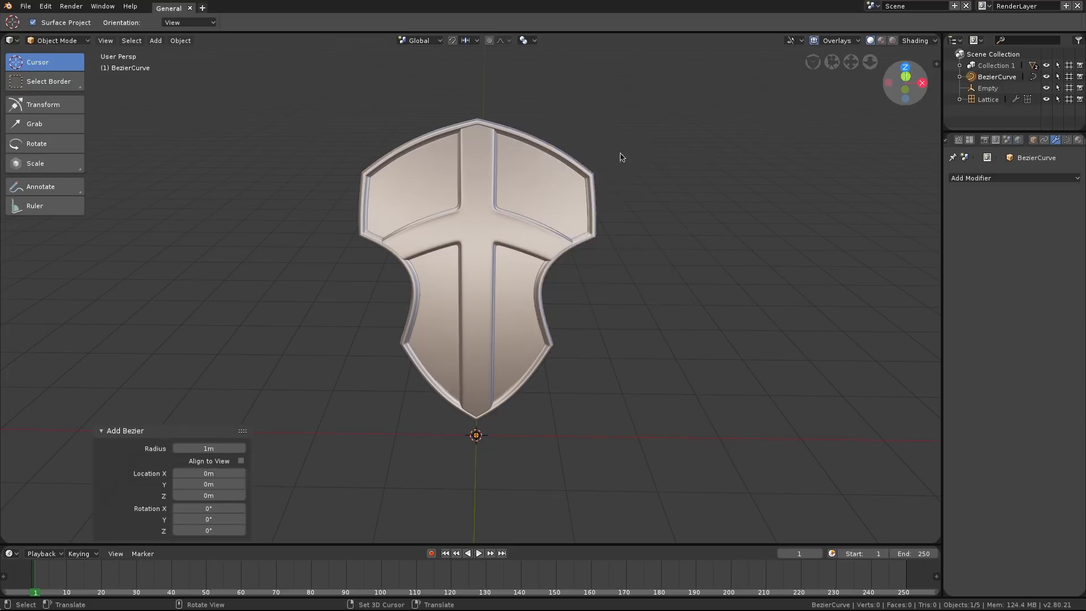
Show the Ornaments overlay again so that the curve and lattice are drawn in the viewport.
{"action": "middle_click_drag", "start_coordinate": [533, 317], "coordinate": [560, 271], "text": "ctrl"}
{"action": "left_click", "coordinate": [837, 40]}
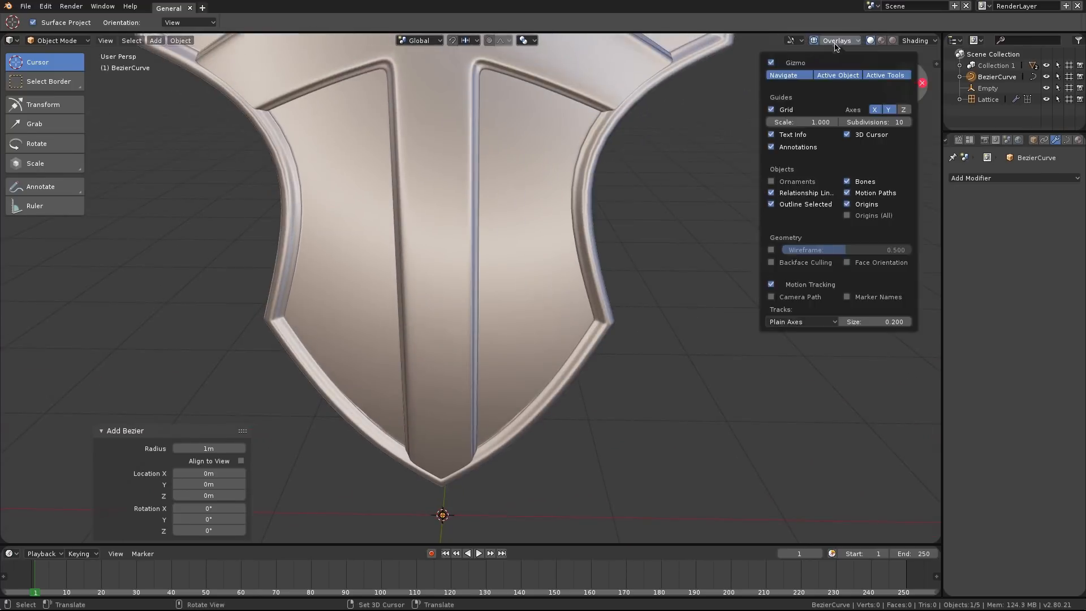
{"action": "left_click", "coordinate": [771, 181]}
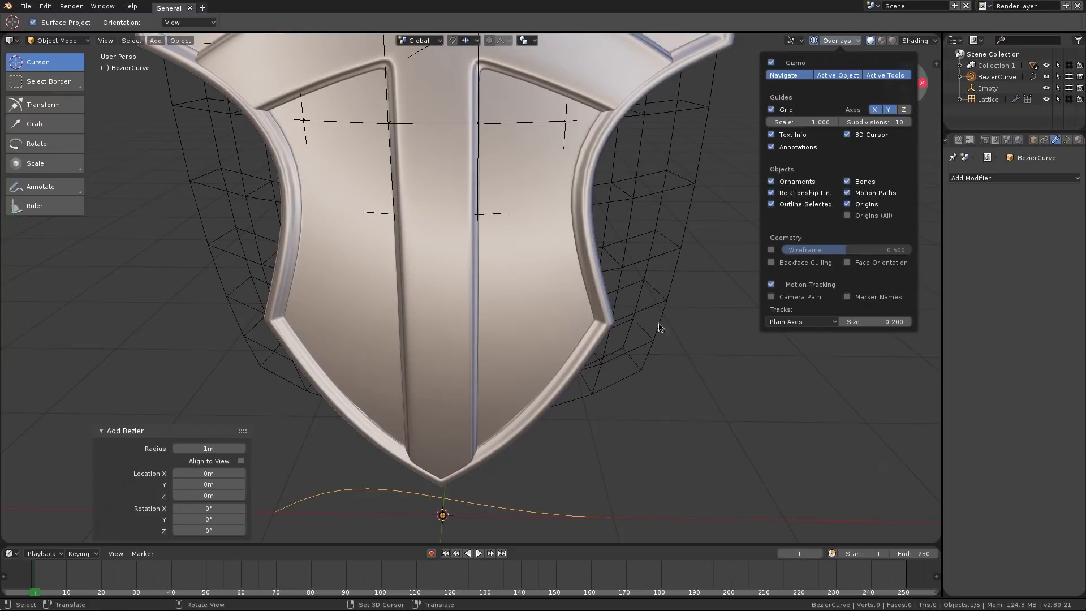
{"action": "middle_click_drag", "start_coordinate": [649, 286], "coordinate": [601, 232], "text": "ctrl"}
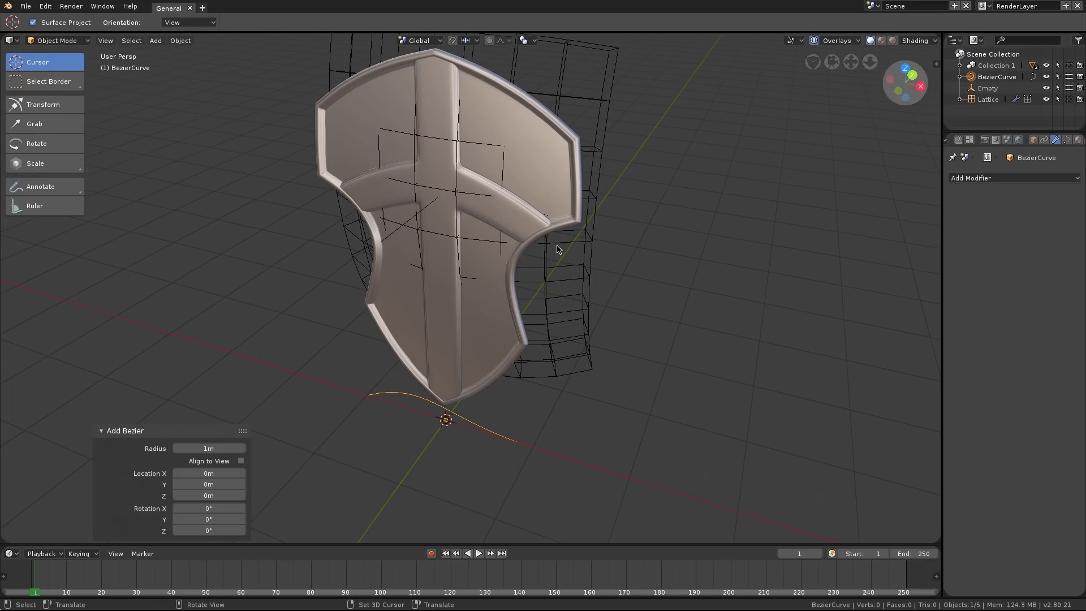
Move the lattice into a new collection named Collection 2 and hide that collection.
{"action": "middle_click_drag", "start_coordinate": [557, 249], "coordinate": [550, 207]}
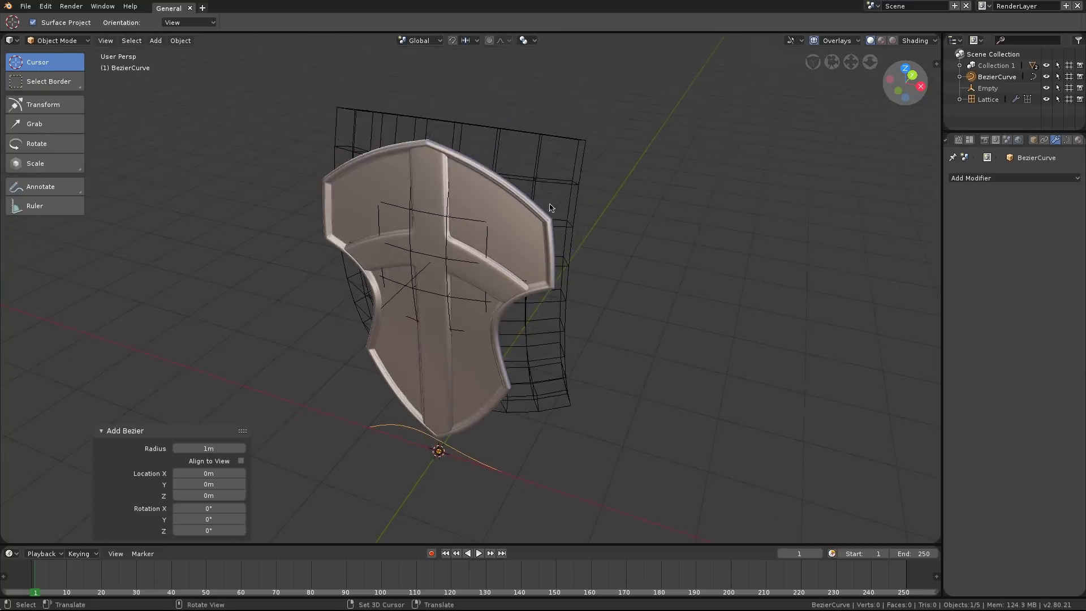
{"action": "left_click", "coordinate": [538, 141]}
{"action": "middle_click_drag", "start_coordinate": [537, 141], "coordinate": [611, 179]}
{"action": "key", "text": "m"}
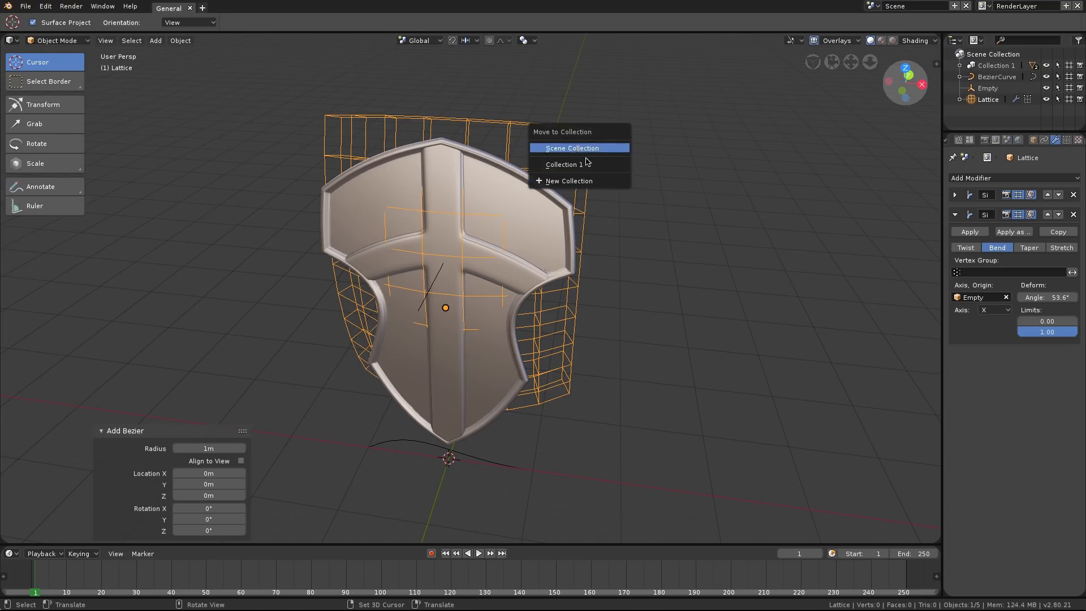
{"action": "left_click", "coordinate": [568, 181]}
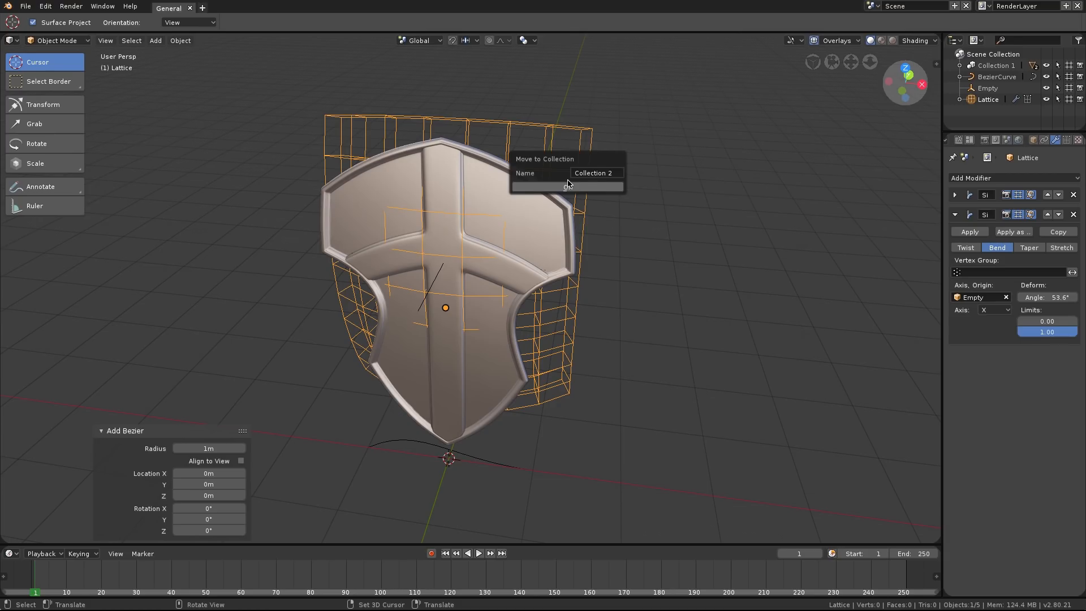
{"action": "left_click", "coordinate": [568, 186]}
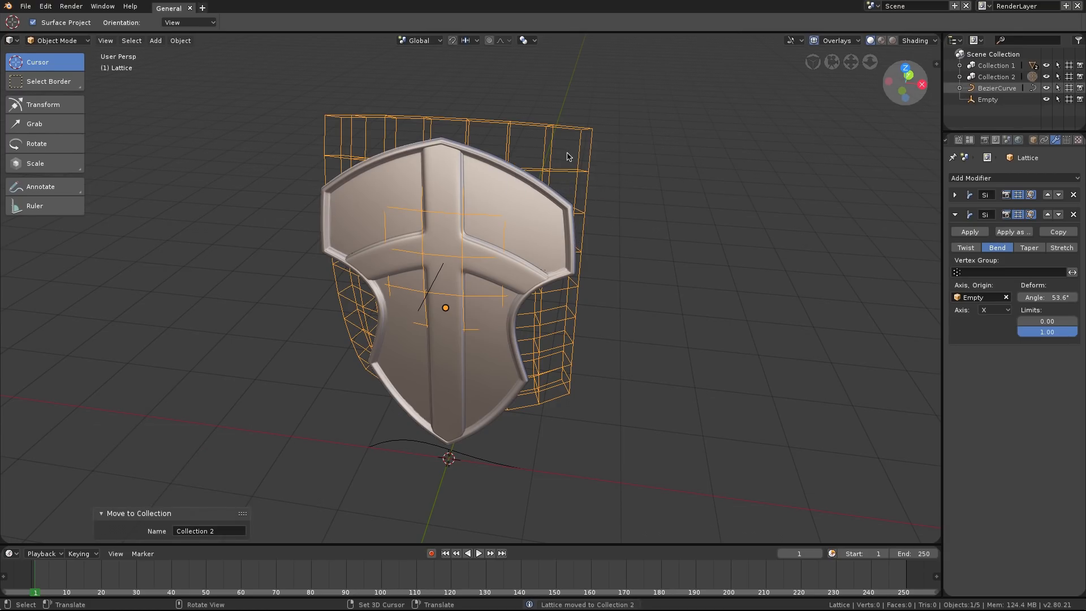
{"action": "left_click", "coordinate": [1046, 77]}
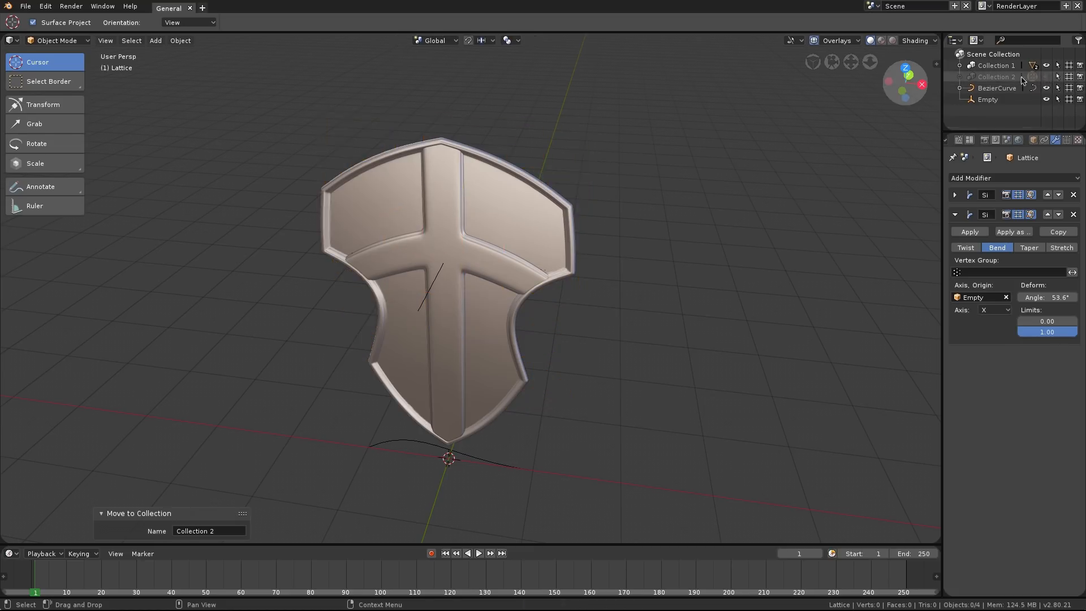
Move all visible objects, including the Bezier curve and the Empty, into Collection 1.
{"action": "middle_click_drag", "start_coordinate": [489, 181], "coordinate": [487, 206]}
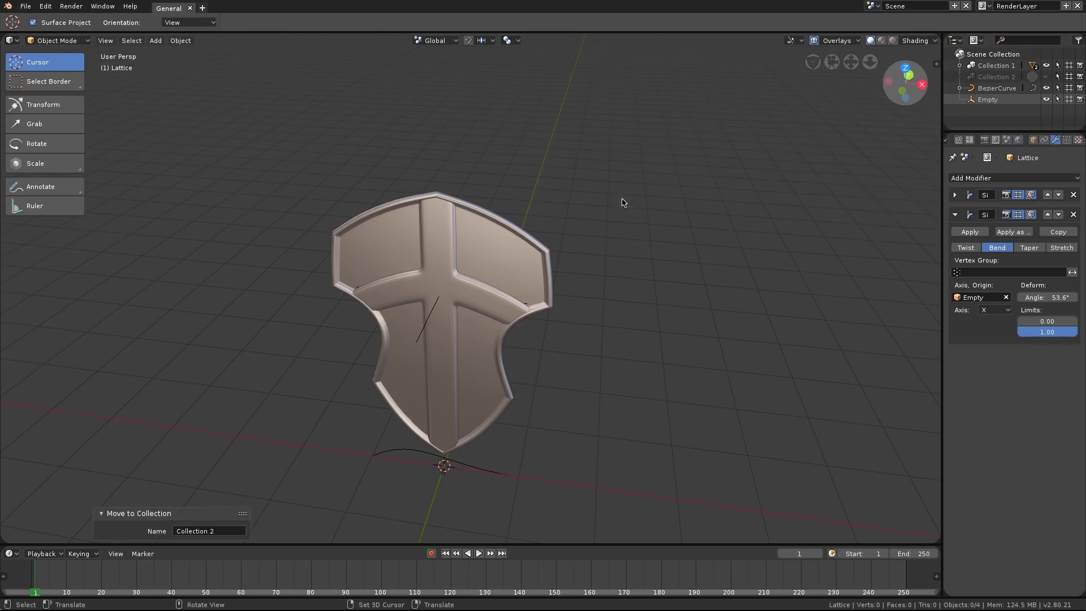
{"action": "left_click", "coordinate": [990, 88]}
{"action": "left_click", "coordinate": [988, 100], "text": "ctrl"}
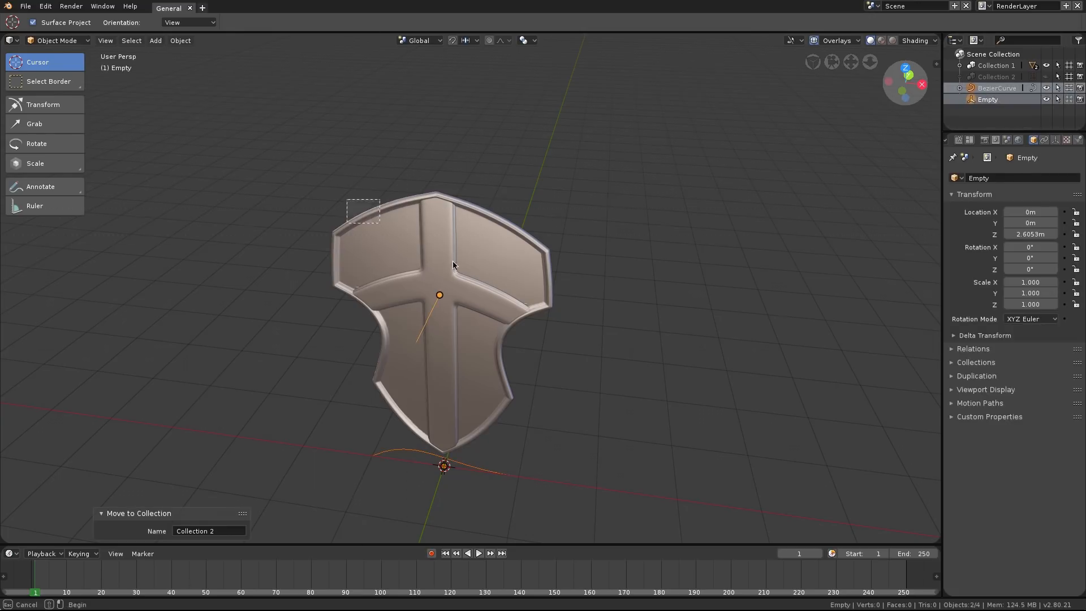
{"action": "key", "text": "a"}
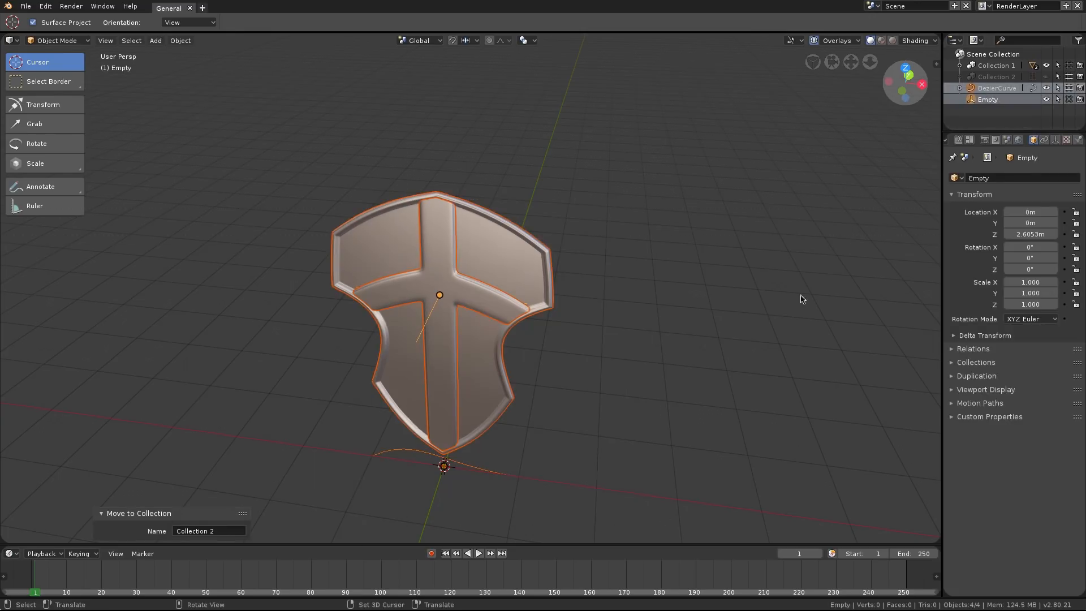
{"action": "left_click", "coordinate": [960, 66]}
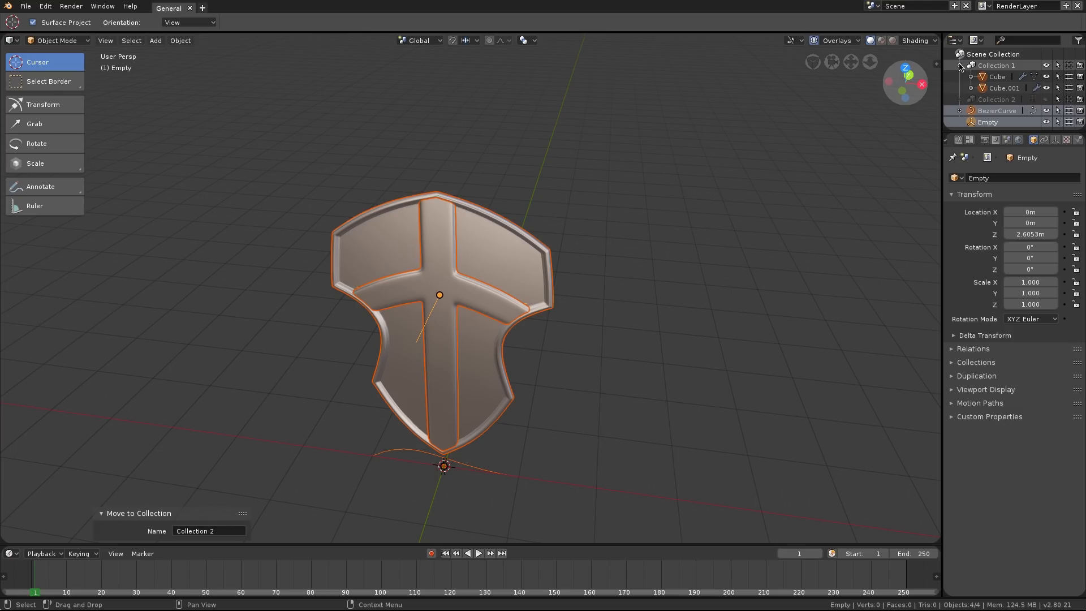
{"action": "left_click", "coordinate": [960, 65]}
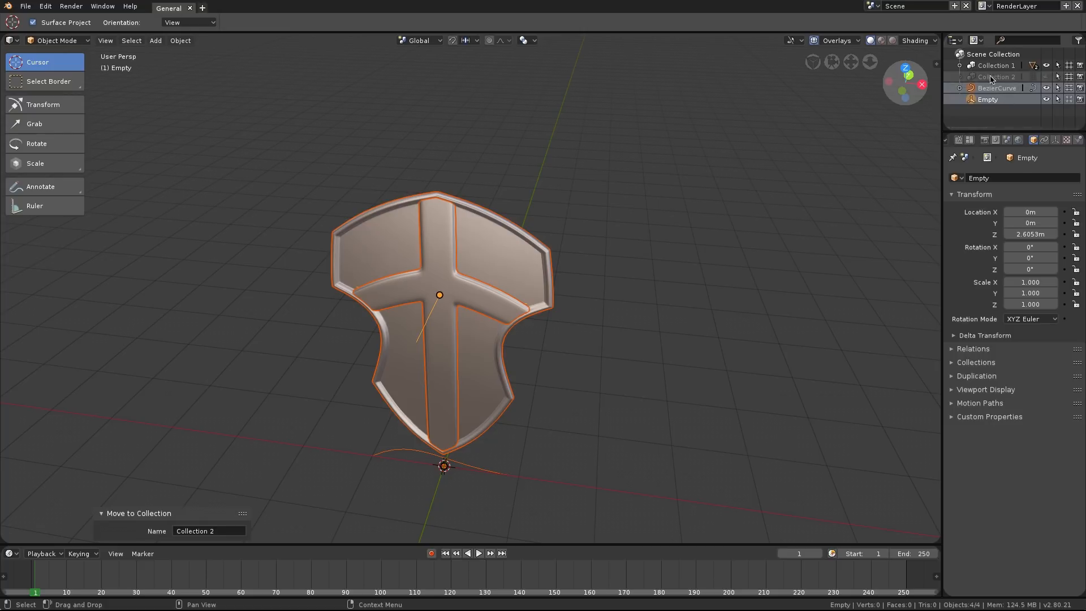
{"action": "key", "text": "m"}
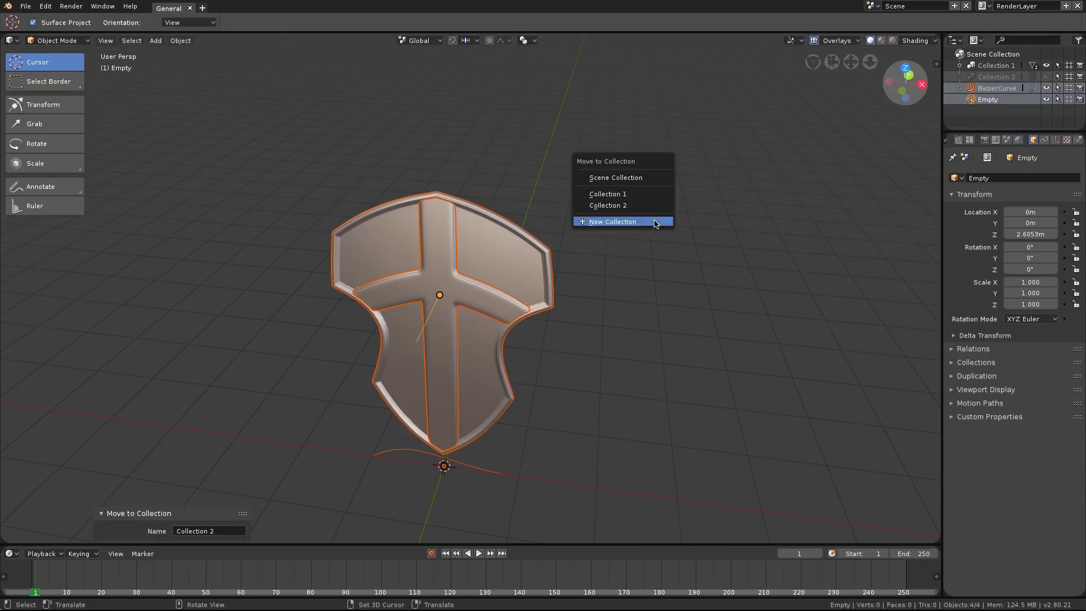
{"action": "left_click", "coordinate": [631, 195]}
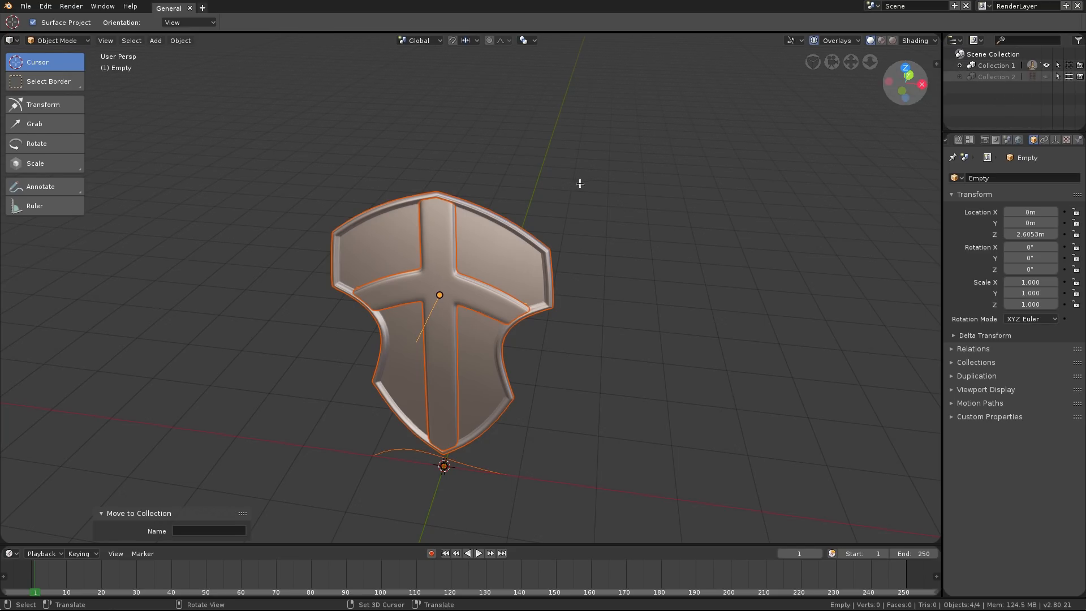
Deselect everything and enter Edit Mode on the Bezier curve below the shield.
{"action": "key", "text": "alt+a"}
{"action": "middle_click_drag", "start_coordinate": [552, 273], "coordinate": [609, 159]}
{"action": "middle_click_drag", "start_coordinate": [651, 269], "coordinate": [648, 317], "text": "ctrl"}
{"action": "middle_click_drag", "start_coordinate": [648, 317], "coordinate": [623, 202], "text": "shift"}
{"action": "scroll", "coordinate": [499, 436], "scroll_direction": "up", "scroll_amount": 3}
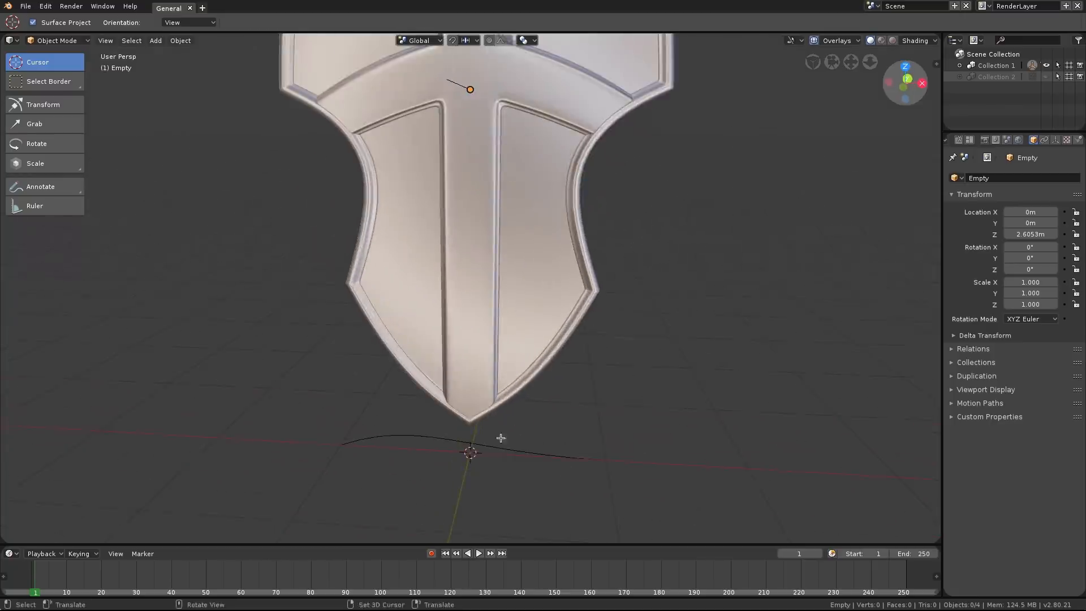
{"action": "left_click", "coordinate": [538, 431]}
{"action": "key", "text": "Tab"}
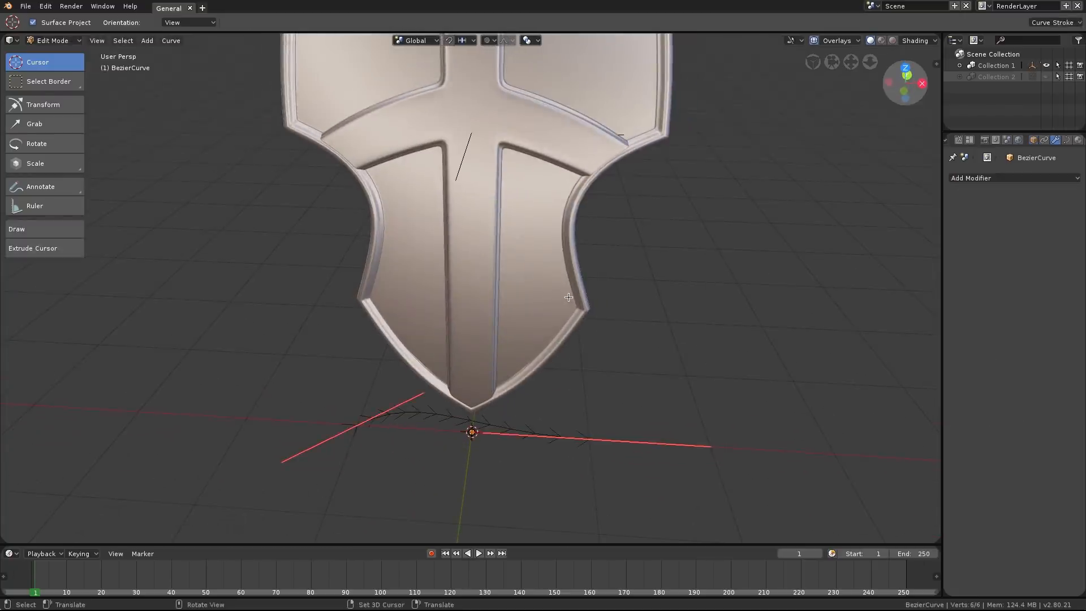
Set snapping to Face, with Project to Self turned off and Project Elements turned on.
{"action": "scroll", "coordinate": [504, 345], "scroll_direction": "down", "scroll_amount": 3}
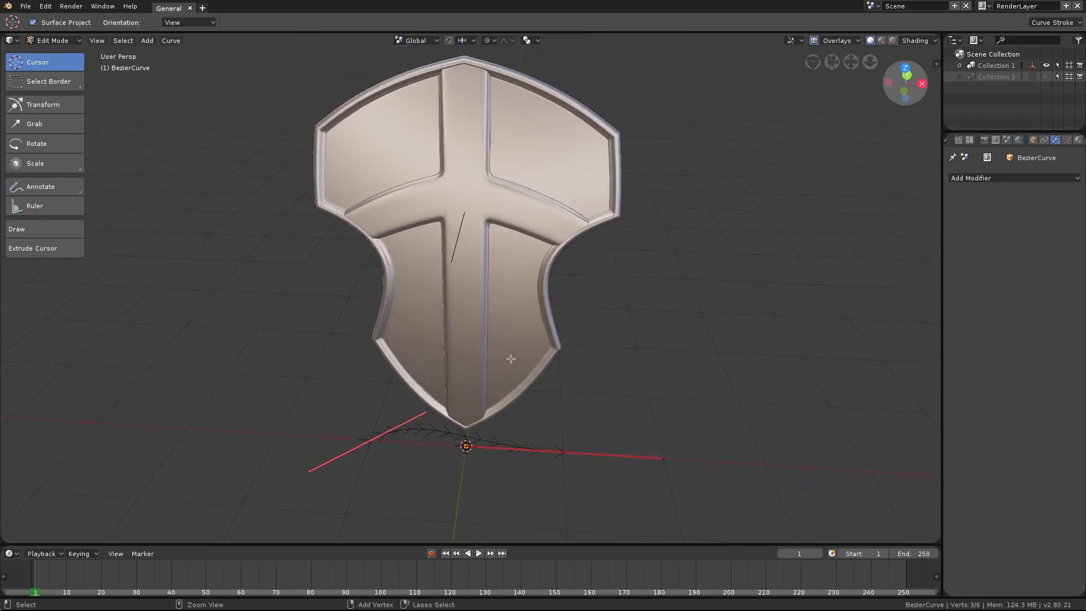
{"action": "left_click", "coordinate": [459, 40]}
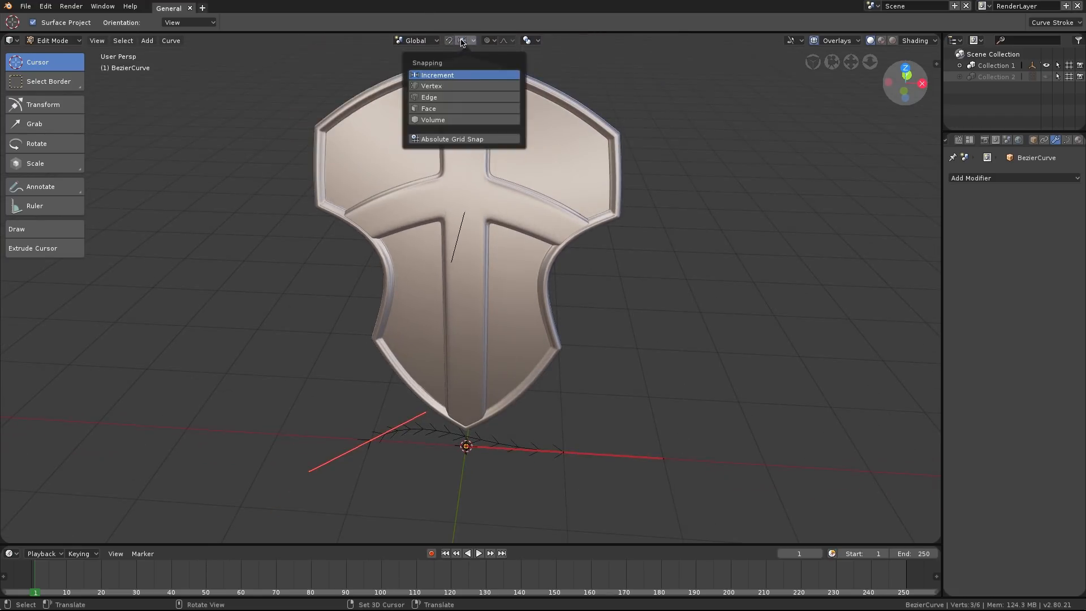
{"action": "left_click", "coordinate": [441, 108]}
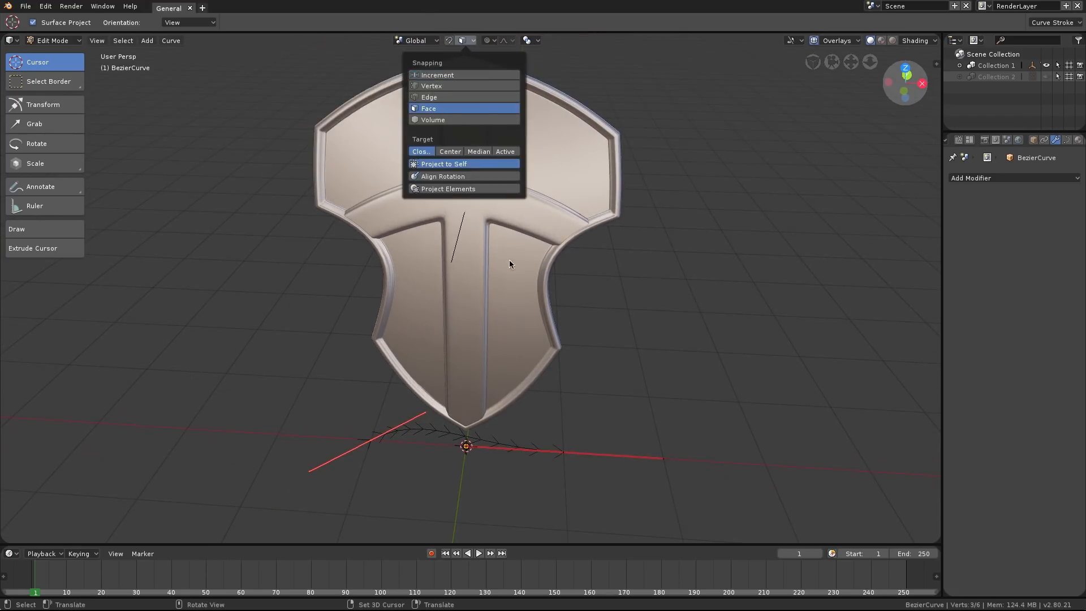
{"action": "left_click", "coordinate": [439, 165]}
{"action": "left_click", "coordinate": [441, 190]}
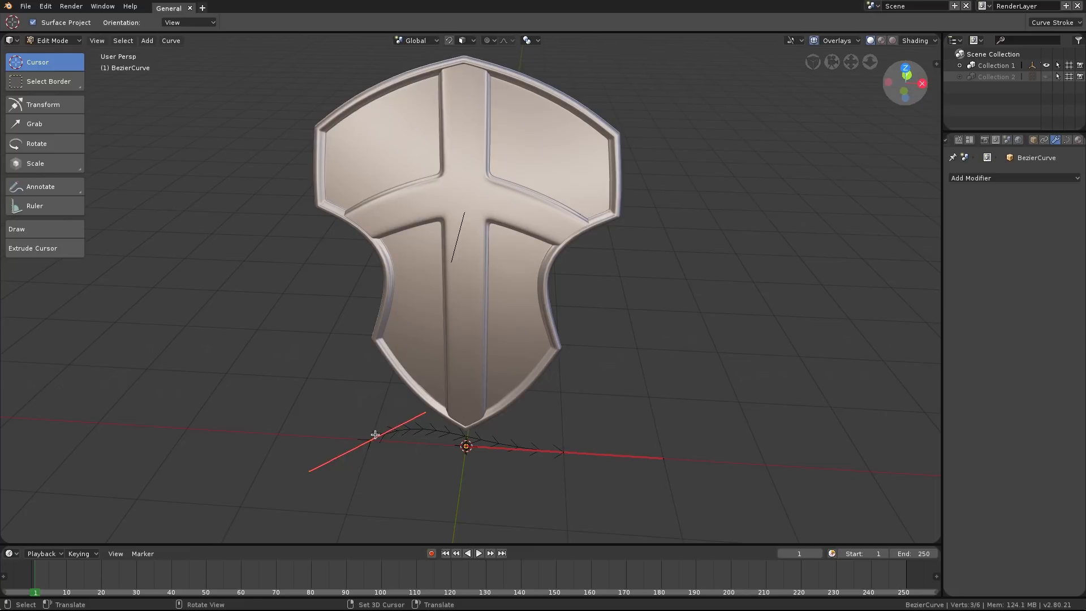
Move the curve's two end points up by about 2.63 m and 2.46 m onto the shield's upper right panel.
{"action": "key", "text": "g"}
{"action": "left_click", "coordinate": [521, 131]}
{"action": "left_click", "coordinate": [565, 452]}
{"action": "key", "text": "g"}
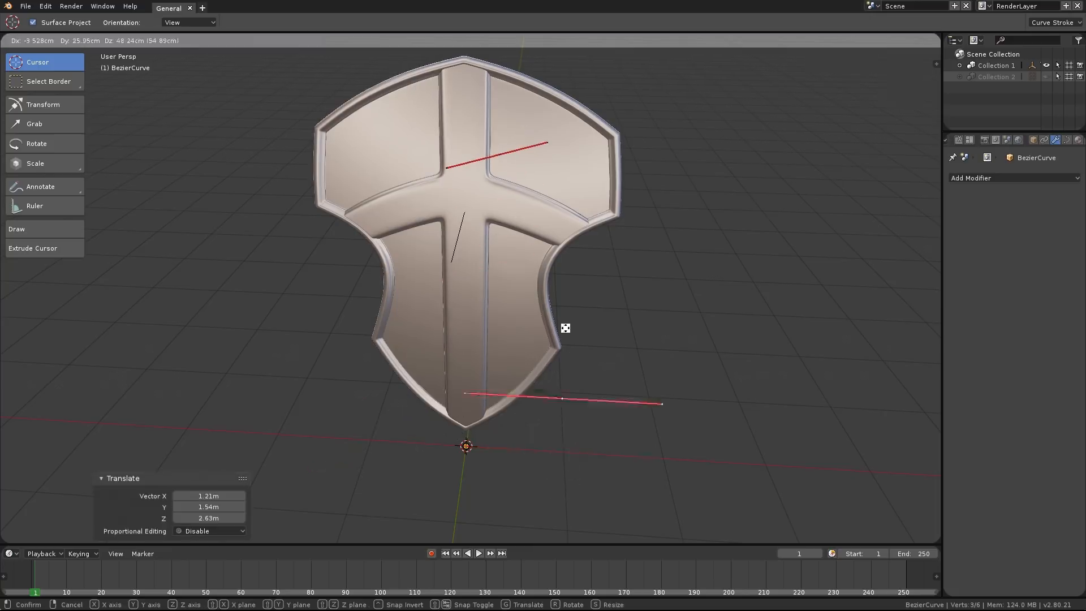
{"action": "left_click", "coordinate": [553, 165]}
{"action": "middle_click_drag", "start_coordinate": [553, 165], "coordinate": [481, 121]}
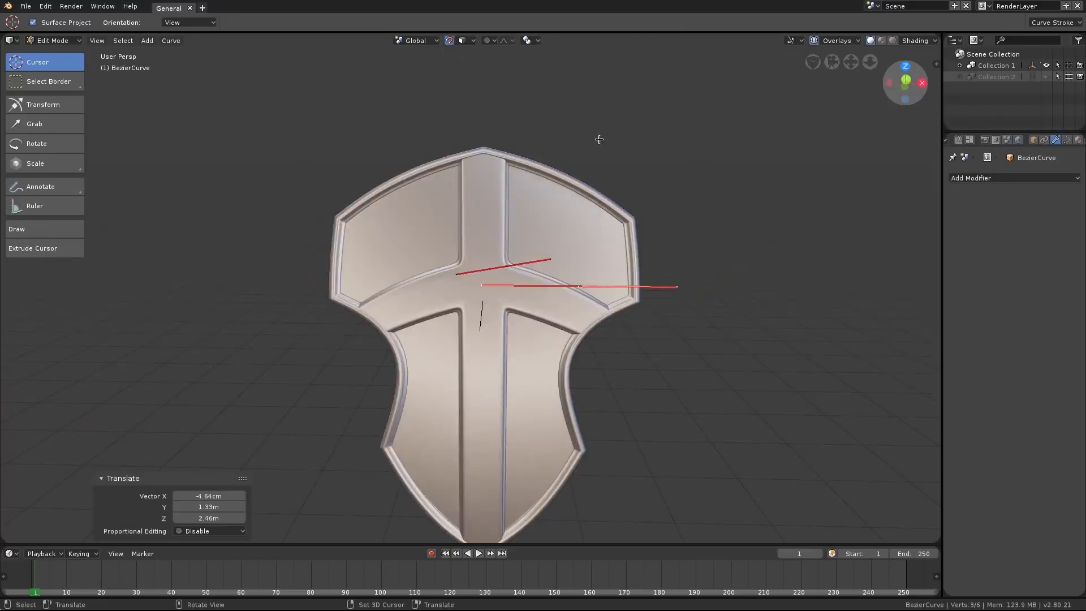
{"action": "mouse_move", "coordinate": [599, 140]}
{"action": "middle_mouse_down"}
{"action": "mouse_move", "coordinate": [572, 170]}
{"action": "mouse_move", "coordinate": [560, 252]}
{"action": "middle_mouse_up"}
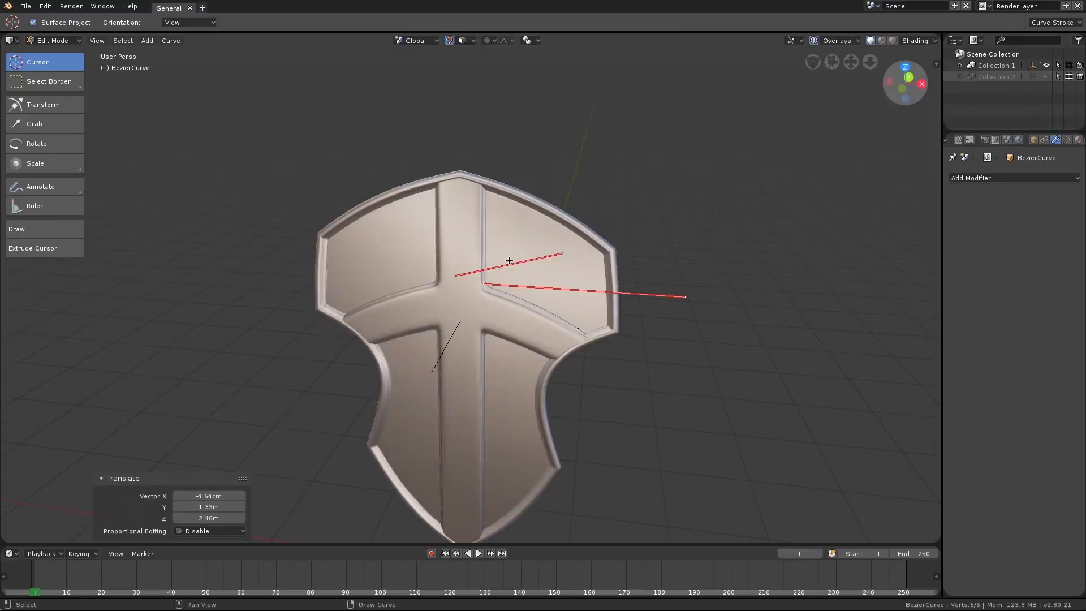
Snap all of the curve's points onto the shield's surface and switch to the front orthographic view.
{"action": "key", "text": "g"}
{"action": "left_click", "coordinate": [551, 252]}
{"action": "scroll", "coordinate": [586, 204], "scroll_direction": "up", "scroll_amount": 2}
{"action": "middle_click_drag", "start_coordinate": [572, 211], "coordinate": [596, 189]}
{"action": "key", "text": "KP_1"}
{"action": "middle_click_drag", "start_coordinate": [596, 188], "coordinate": [512, 253], "text": "shift"}
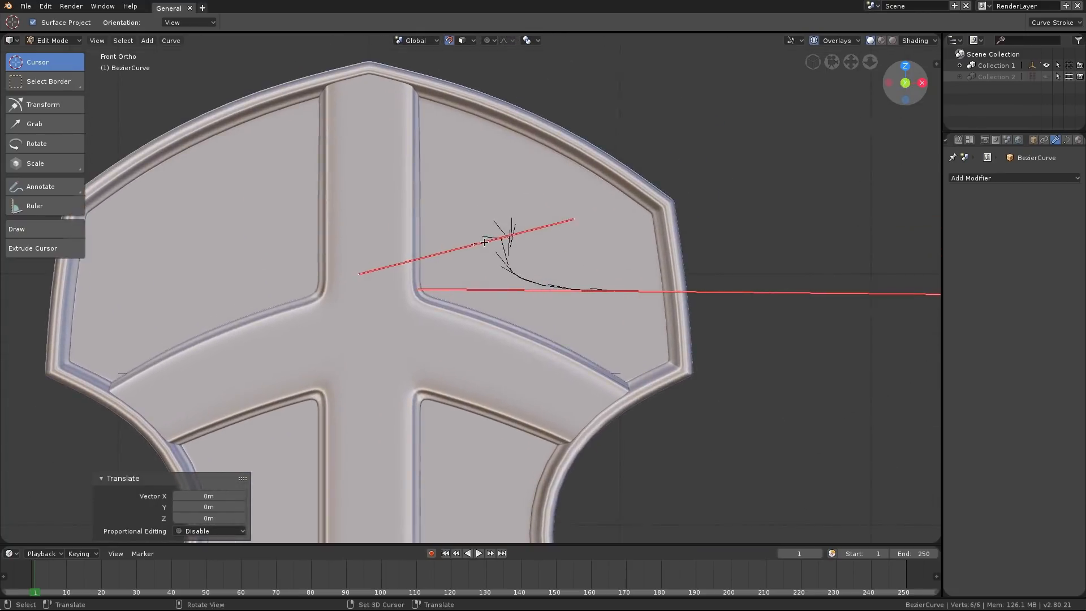
Move the curve's upper point about 3 cm in X and 14 cm up within the upper right panel.
{"action": "left_click", "coordinate": [480, 242]}
{"action": "key", "text": "g"}
{"action": "left_click", "coordinate": [561, 203]}
Shrink the lower point's handles and move it about -61 cm in X and -4 cm in Z to the panel's lower inner corner.
{"action": "left_click", "coordinate": [616, 288]}
{"action": "key", "text": "s"}
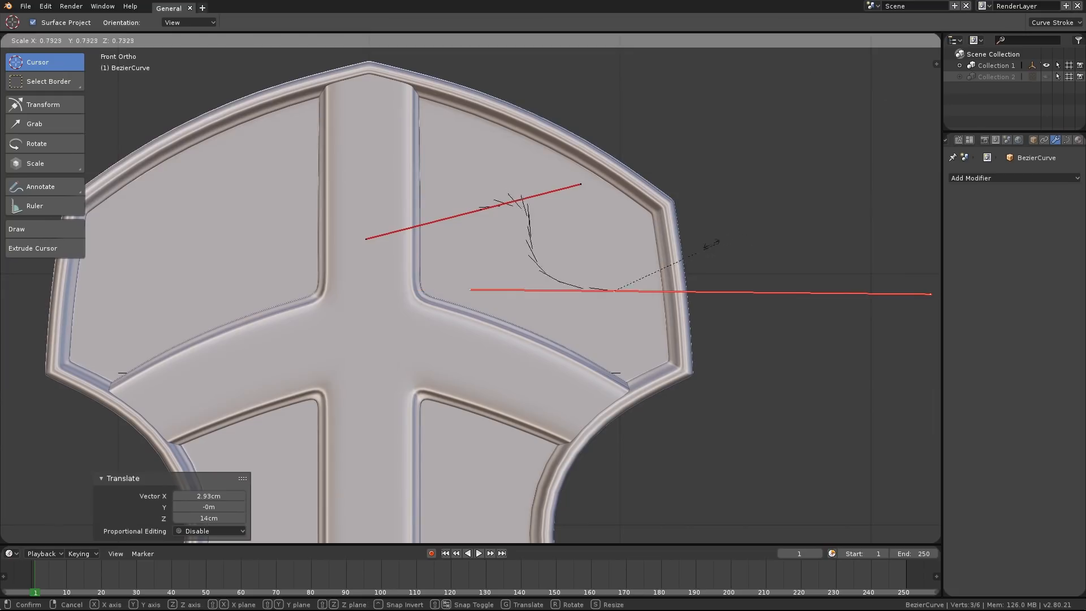
{"action": "left_click", "coordinate": [619, 254]}
{"action": "key", "text": "g"}
{"action": "left_click", "coordinate": [531, 259]}
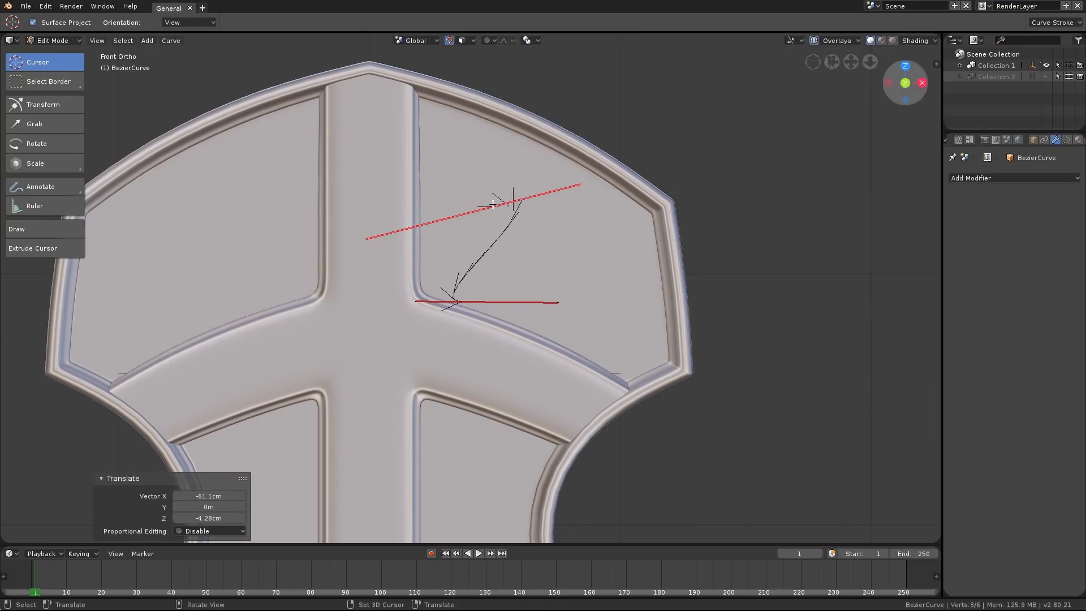
Rotate the curve's upper point about 155° and raise it about 26 cm.
{"action": "key", "text": "r"}
{"action": "left_click", "coordinate": [521, 235]}
{"action": "key", "text": "g"}
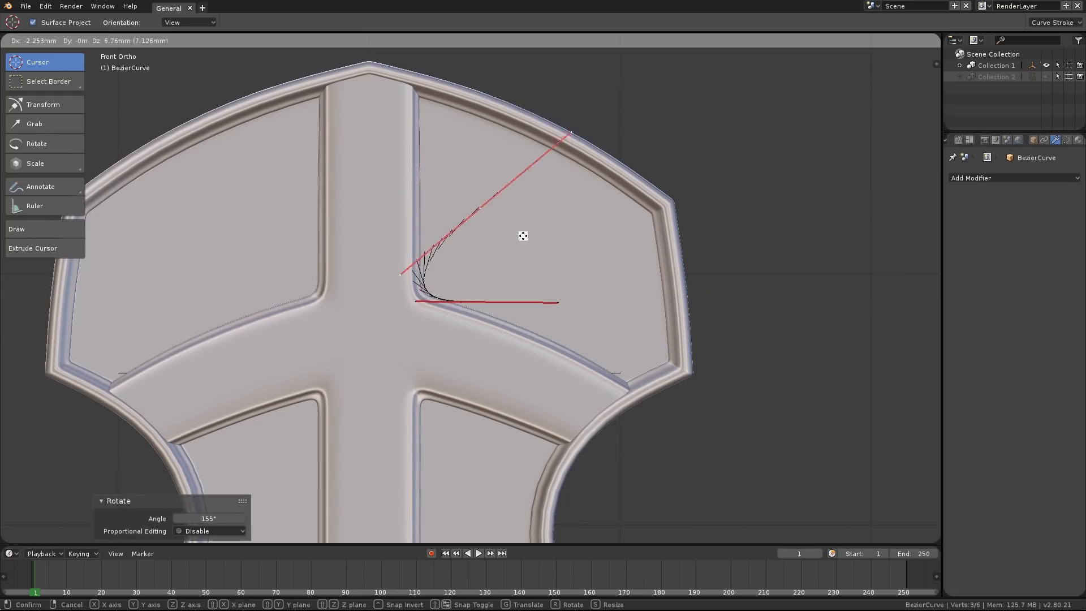
{"action": "left_click", "coordinate": [527, 182]}
Scale the upper point's handles to about 0.444 and move it about -19 cm in X and 9.5 cm up, near the panel's top inner corner.
{"action": "key", "text": "s"}
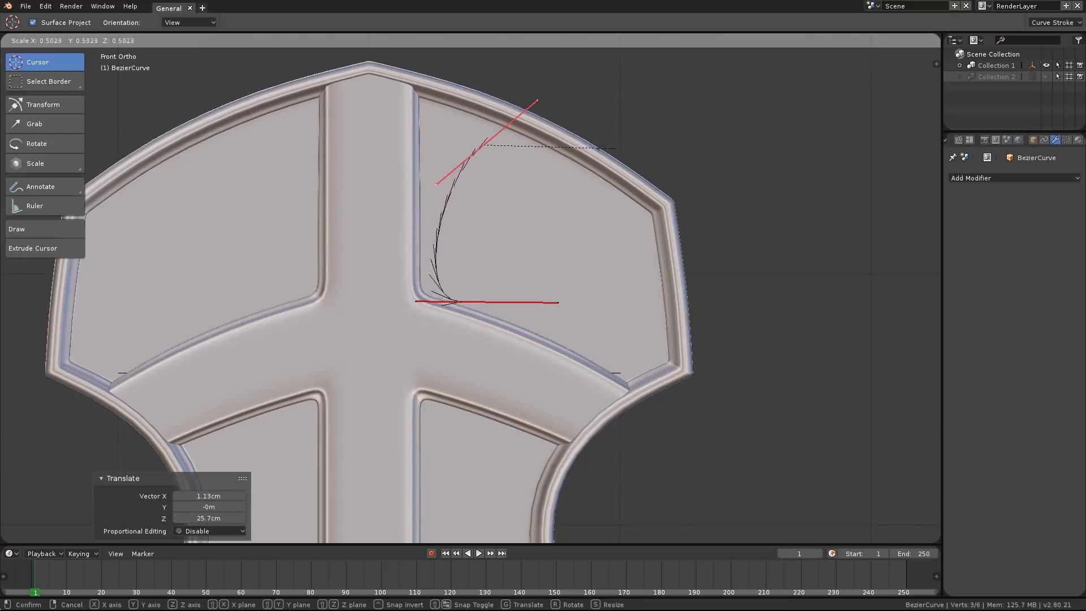
{"action": "left_click", "coordinate": [573, 149]}
{"action": "key", "text": "g"}
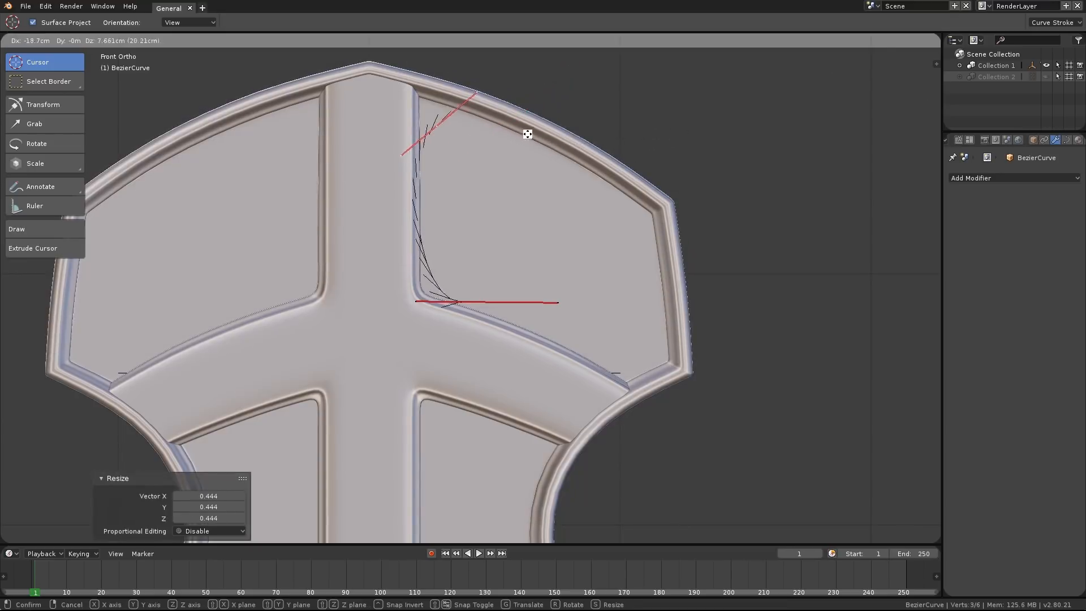
{"action": "left_click", "coordinate": [527, 130]}
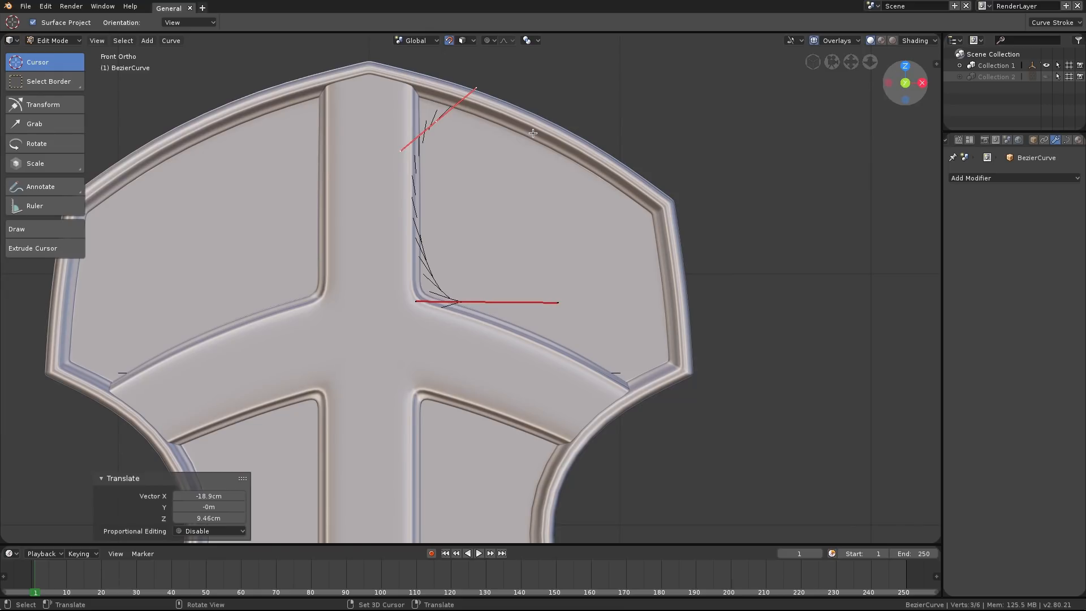
Turn off the display of curve normals in the viewport overlays.
{"action": "middle_click_drag", "start_coordinate": [531, 131], "coordinate": [522, 174], "text": "ctrl"}
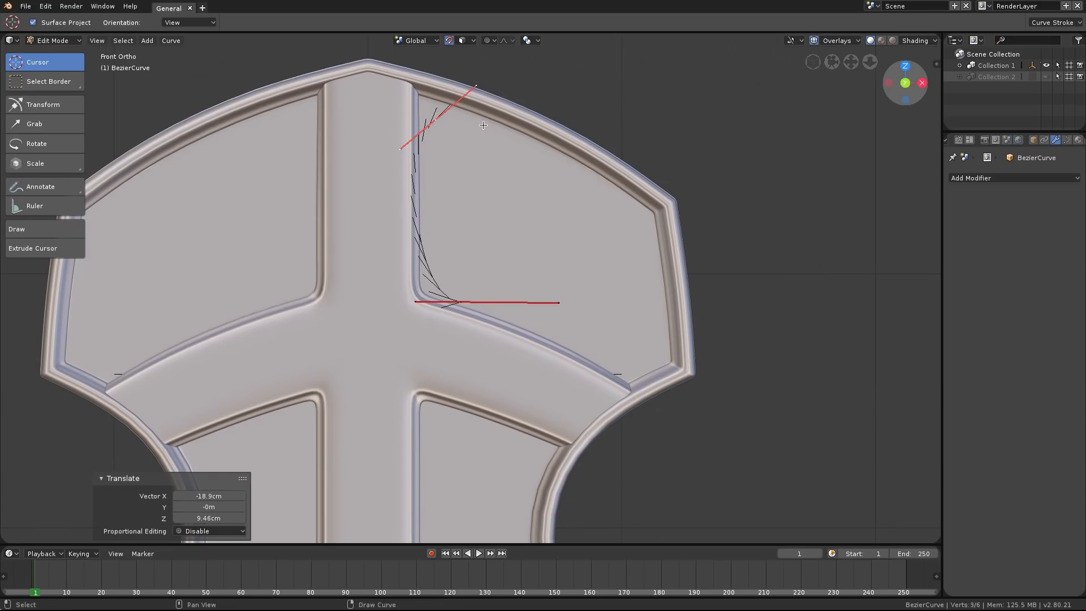
{"action": "middle_click_drag", "start_coordinate": [442, 213], "coordinate": [452, 283], "text": "shift"}
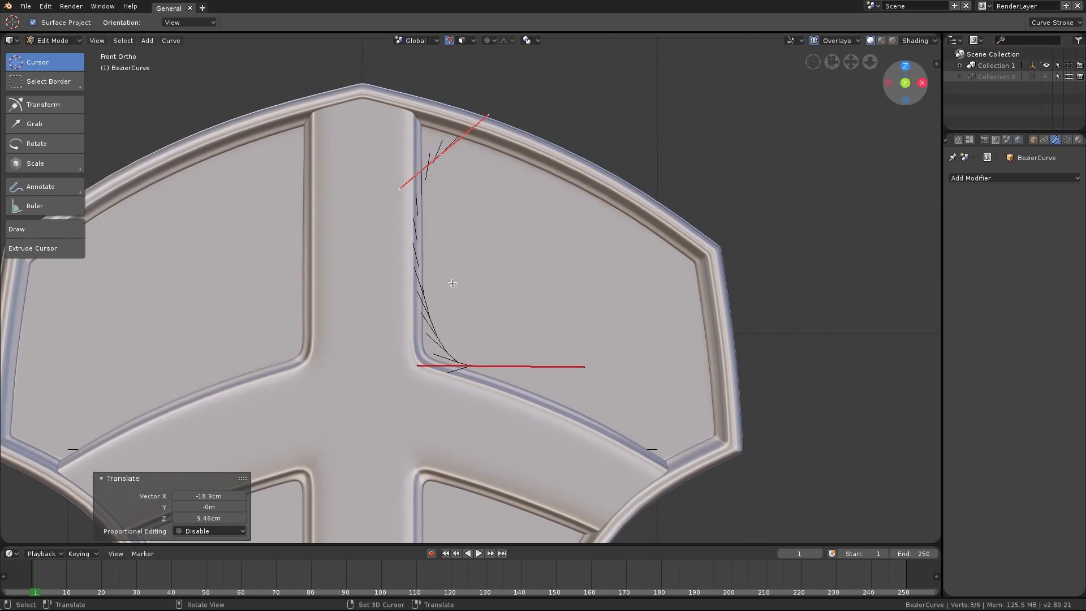
{"action": "left_click", "coordinate": [836, 40]}
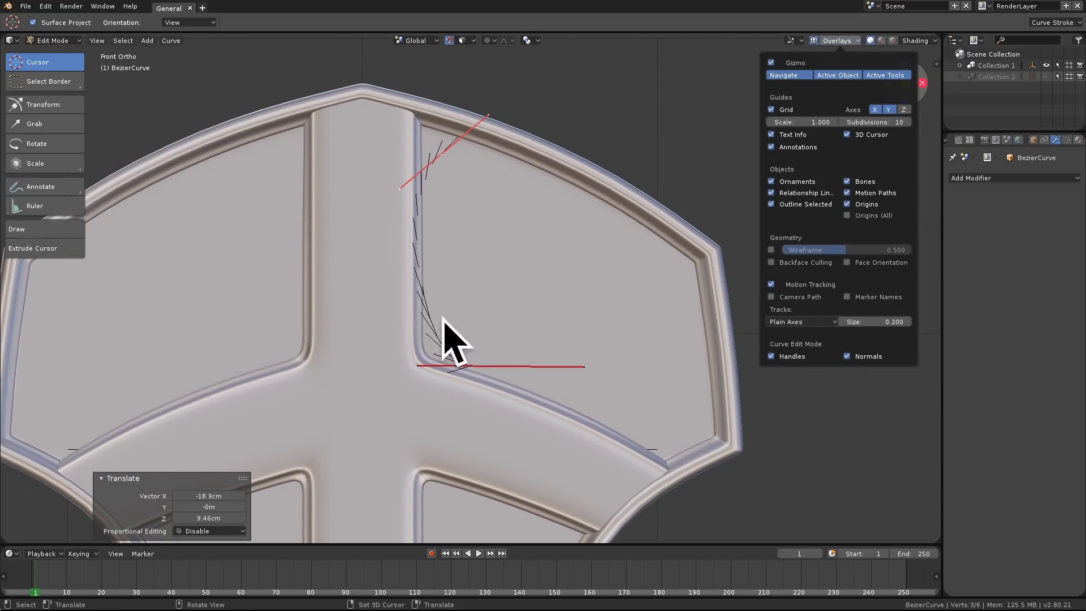
{"action": "left_click", "coordinate": [854, 359]}
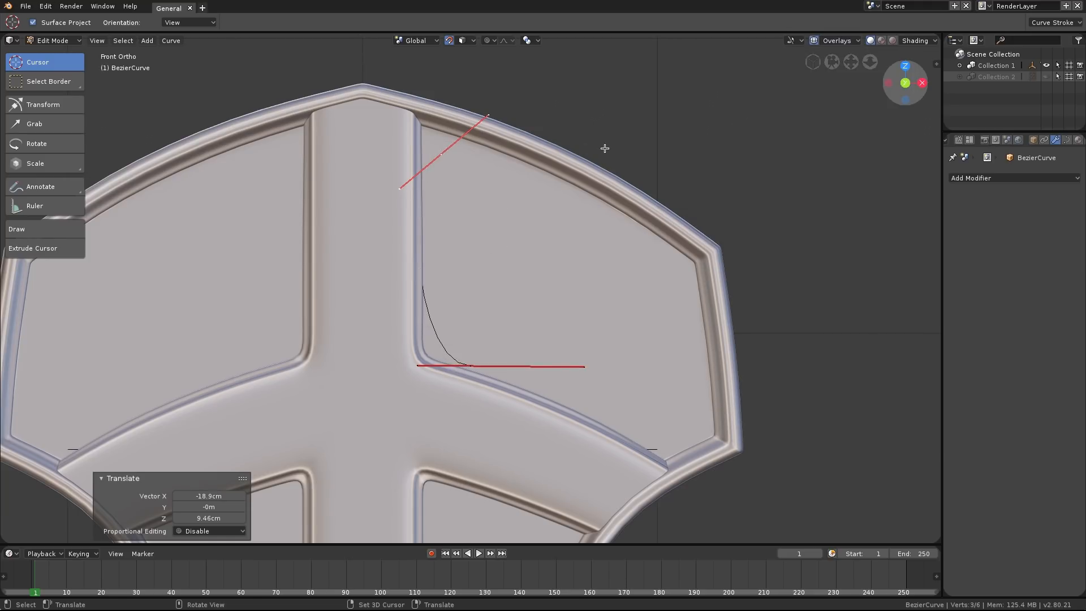
Rotate the curve's upper point about 32.6° and turn on X-ray to see the curve through the shield.
{"action": "key", "text": "r"}
{"action": "left_click", "coordinate": [594, 212]}
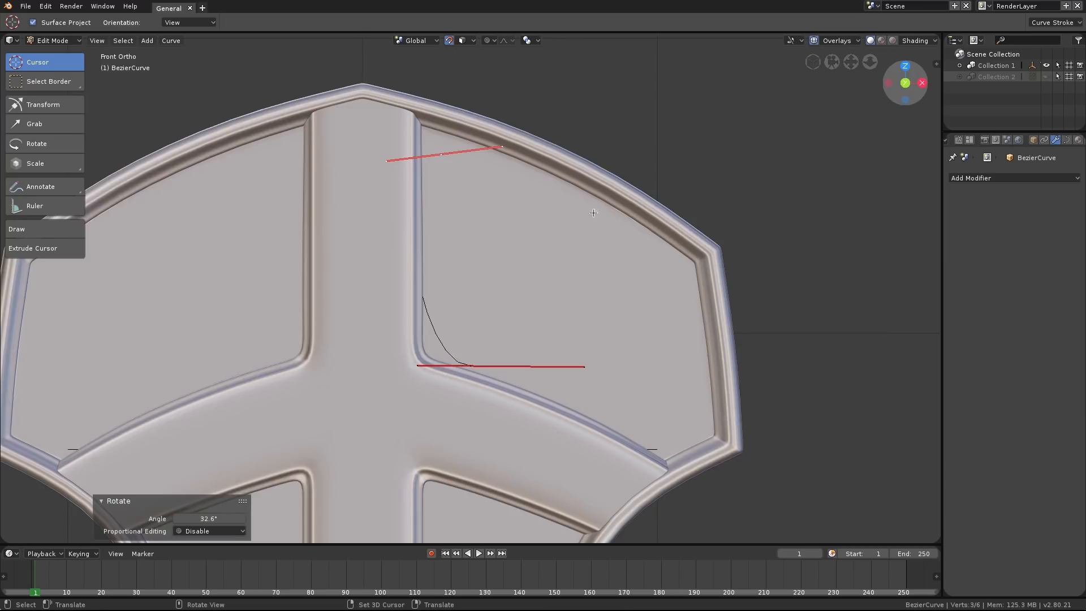
{"action": "key", "text": "alt+z"}
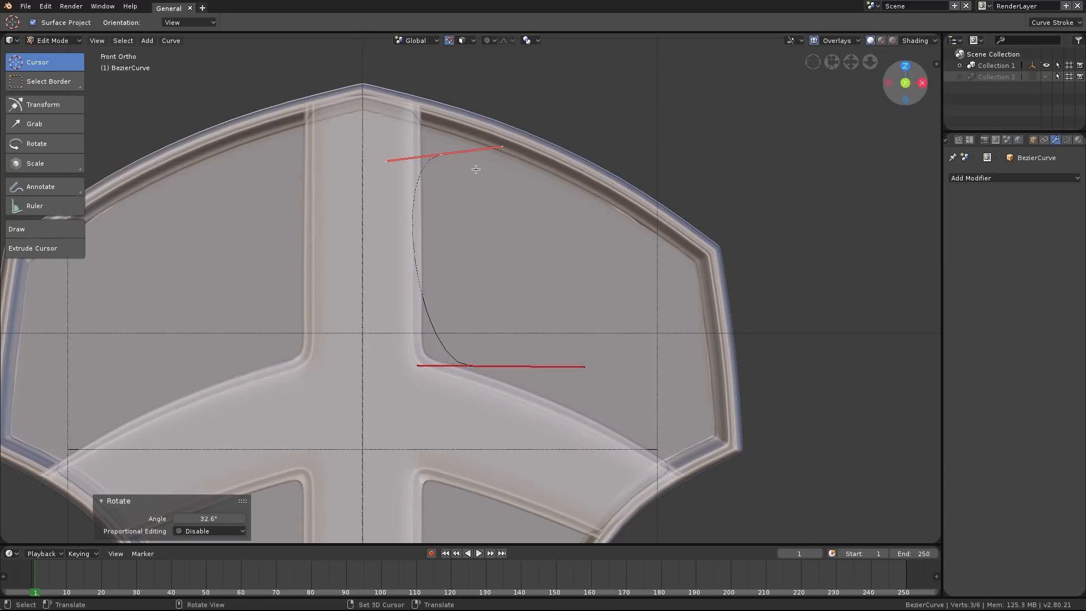
Raise the curve's upper point about 4.6 cm, shift it about 6 mm in X, and scale its handles to about 0.362.
{"action": "key", "text": "g"}
{"action": "left_click", "coordinate": [457, 141]}
{"action": "key", "text": "s"}
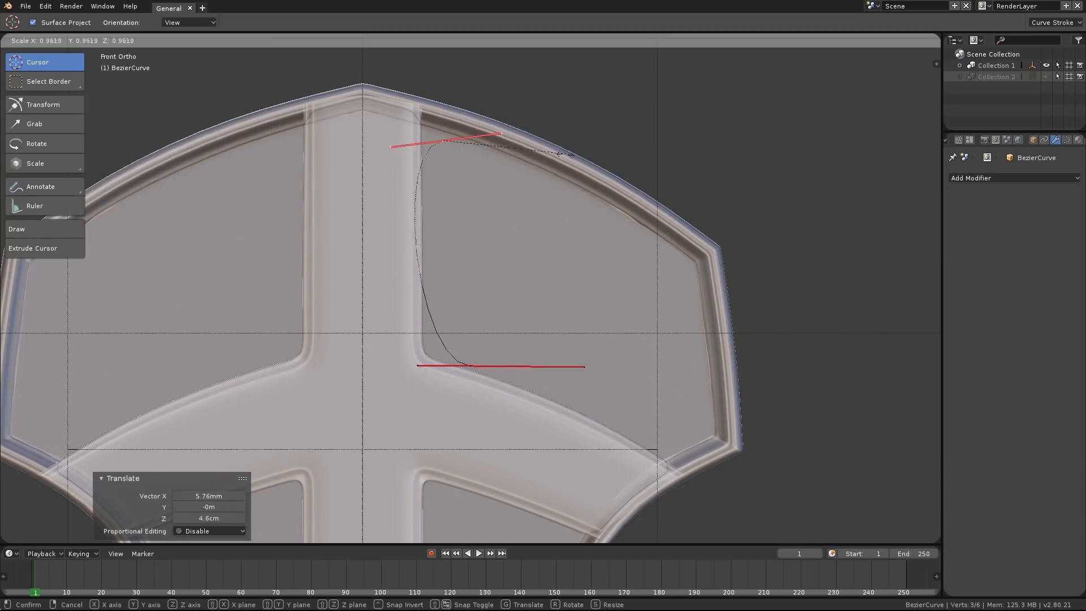
{"action": "left_click", "coordinate": [485, 160]}
Move the curve's lower point about 1 cm in X and about 2.5 cm up.
{"action": "left_click", "coordinate": [463, 370]}
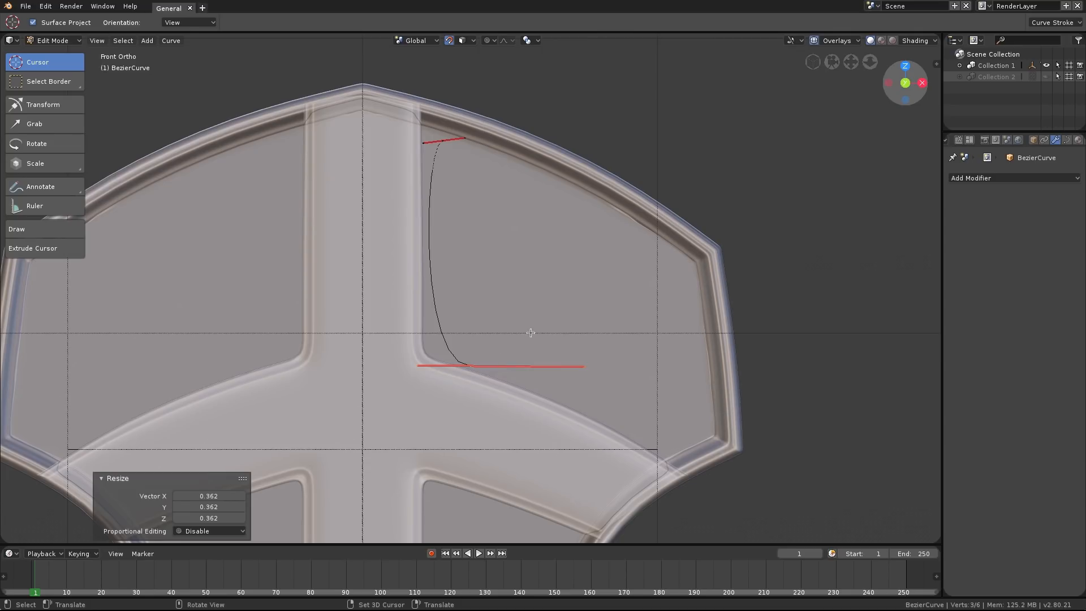
{"action": "key", "text": "g"}
{"action": "left_click", "coordinate": [516, 342]}
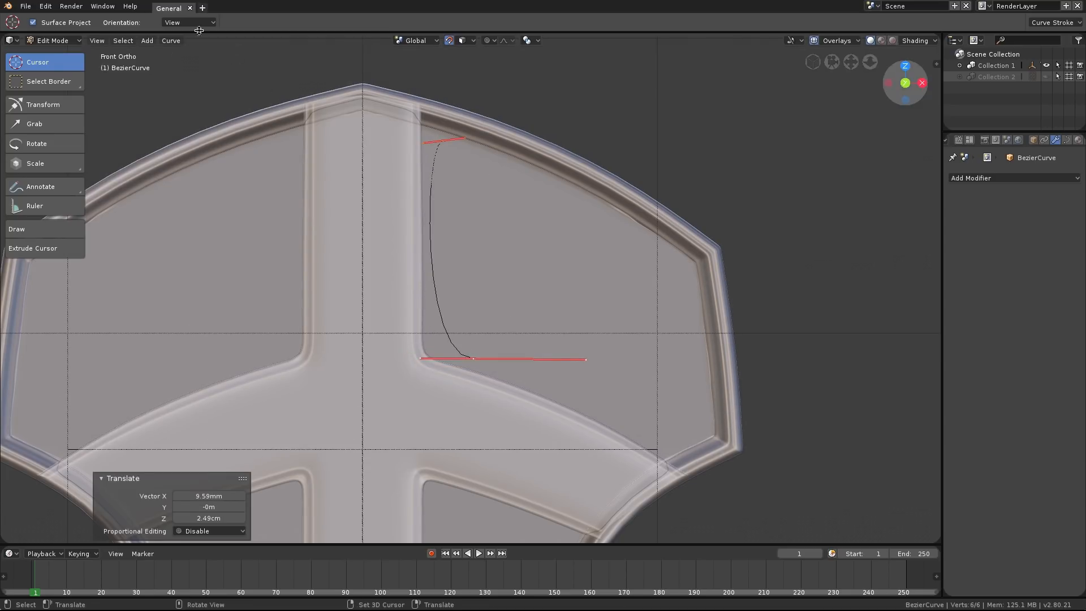
Subdivide the curve's segment to add a control point between the upper and lower points.
{"action": "left_click", "coordinate": [171, 40]}
{"action": "mouse_move", "coordinate": [202, 194]}
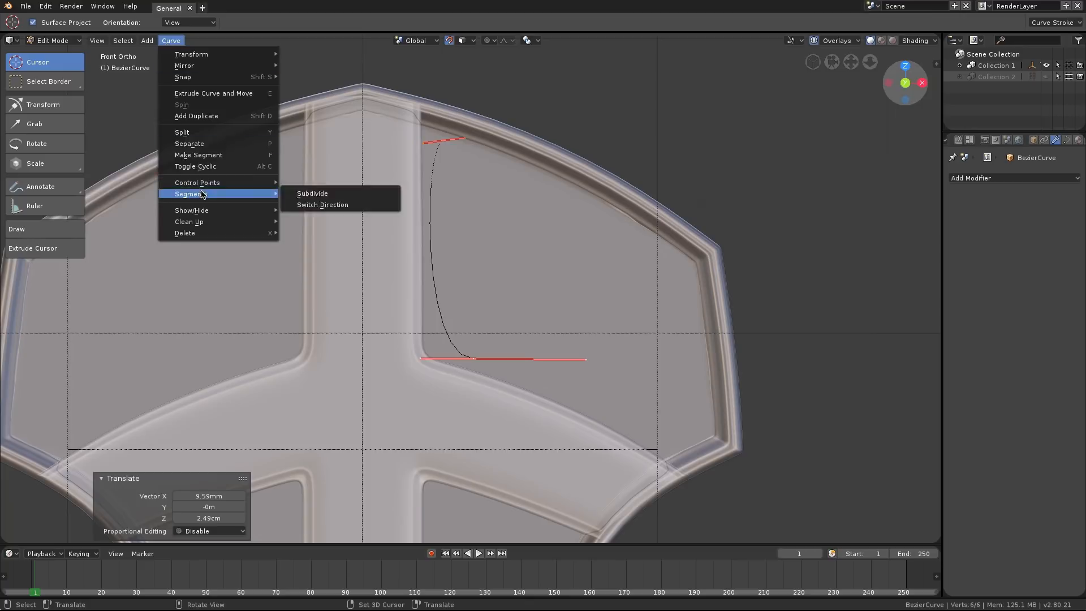
{"action": "left_click", "coordinate": [319, 197]}
{"action": "left_click", "coordinate": [438, 249]}
{"action": "key", "text": "g"}
{"action": "right_click", "coordinate": [465, 256]}
Move the new middle point about 1.7 cm in X and -16.9 cm in Z, shorten its handles, and nudge it along the panel's inner edge.
{"action": "left_click", "coordinate": [443, 263]}
{"action": "key", "text": "g"}
{"action": "left_click", "coordinate": [448, 314]}
{"action": "key", "text": "s"}
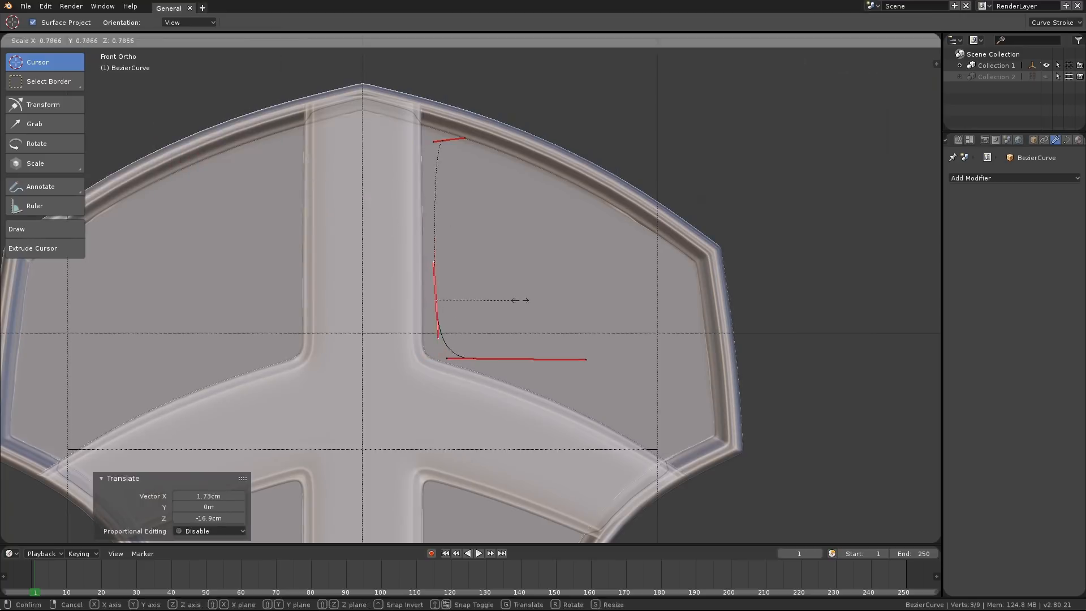
{"action": "left_click", "coordinate": [515, 300]}
{"action": "key", "text": "g"}
{"action": "left_click", "coordinate": [510, 306]}
Move the upper point about -1.3 cm in X and -8 mm in Z, and the middle point about 1.15 cm in X.
{"action": "left_click", "coordinate": [443, 142]}
{"action": "key", "text": "g"}
{"action": "left_click", "coordinate": [448, 153]}
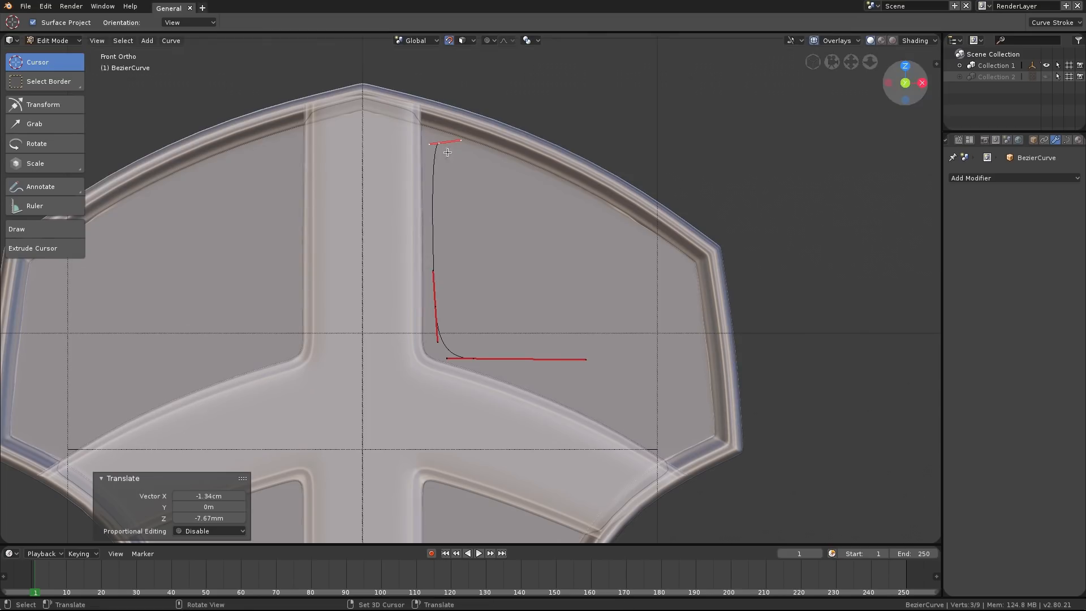
{"action": "left_click", "coordinate": [451, 296]}
{"action": "key", "text": "g"}
{"action": "left_click", "coordinate": [454, 296]}
Shorten the lower point's outer handle by moving its end about -25.7 cm in X.
{"action": "left_click", "coordinate": [473, 362]}
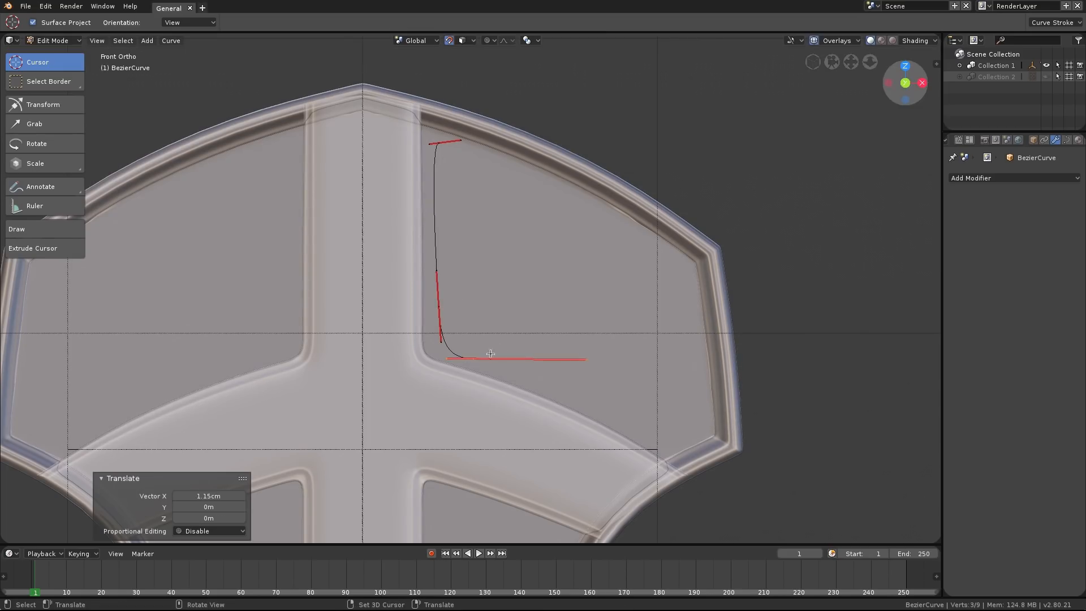
{"action": "key", "text": "g"}
{"action": "left_click", "coordinate": [465, 351]}
Extrude a new point above the lower end, rotate its handles to form a curl, and move it about -2.1 cm in X and 1.15 cm up.
{"action": "key", "text": "e"}
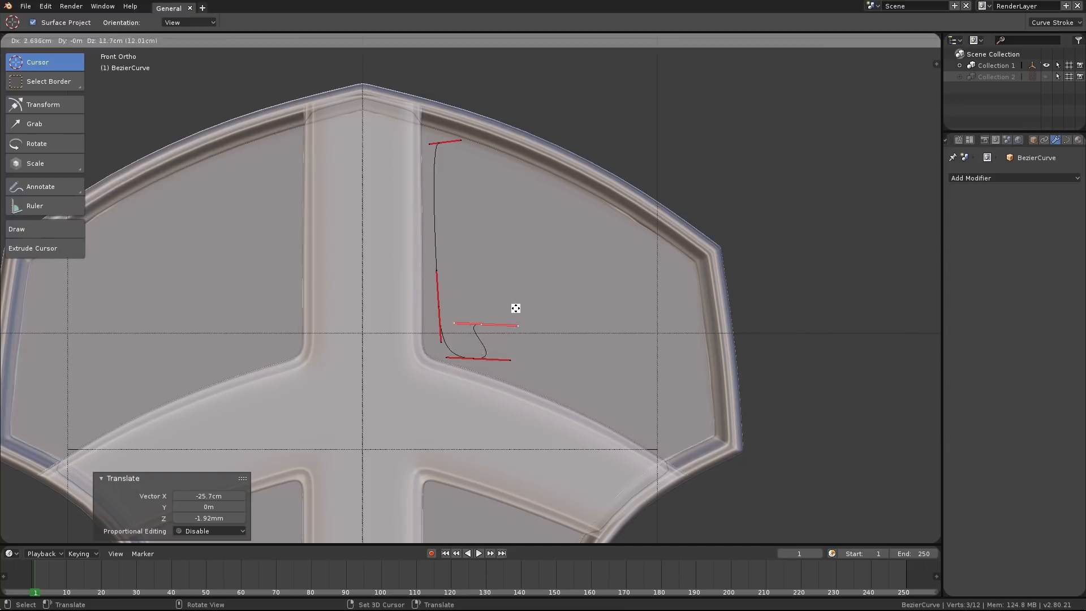
{"action": "left_click", "coordinate": [514, 306]}
{"action": "key", "text": "r"}
{"action": "left_click", "coordinate": [540, 309]}
{"action": "key", "text": "g"}
{"action": "left_click", "coordinate": [535, 306]}
Refine the lower curl by rotating its end point about -20.8° and scaling its handles to about 1.175.
{"action": "key", "text": "s"}
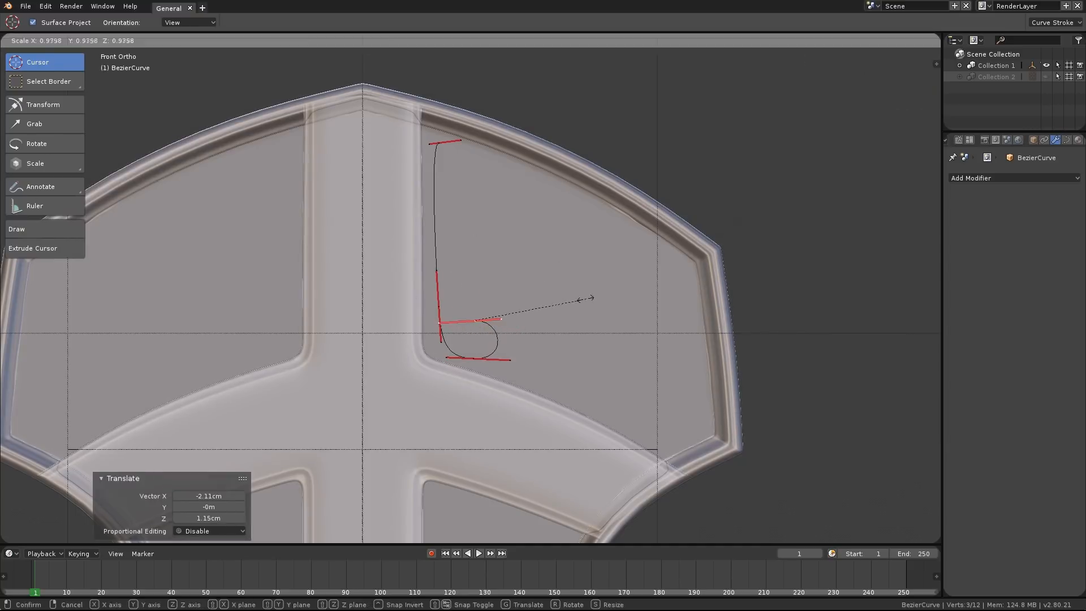
{"action": "left_click", "coordinate": [574, 300]}
{"action": "key", "text": "r"}
{"action": "left_click", "coordinate": [545, 274]}
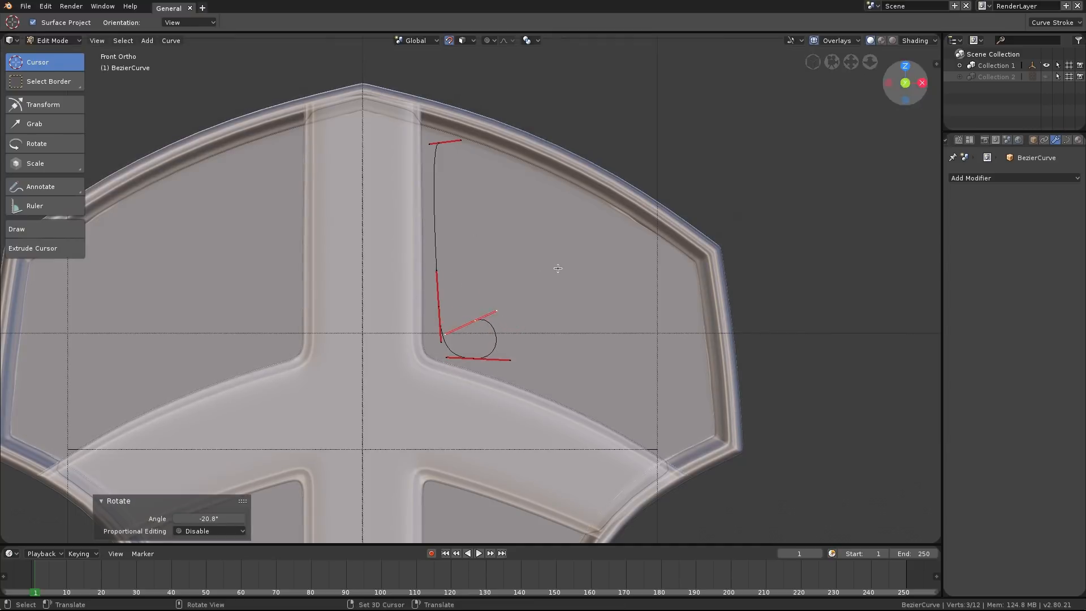
{"action": "key", "text": "s"}
{"action": "left_click", "coordinate": [575, 260]}
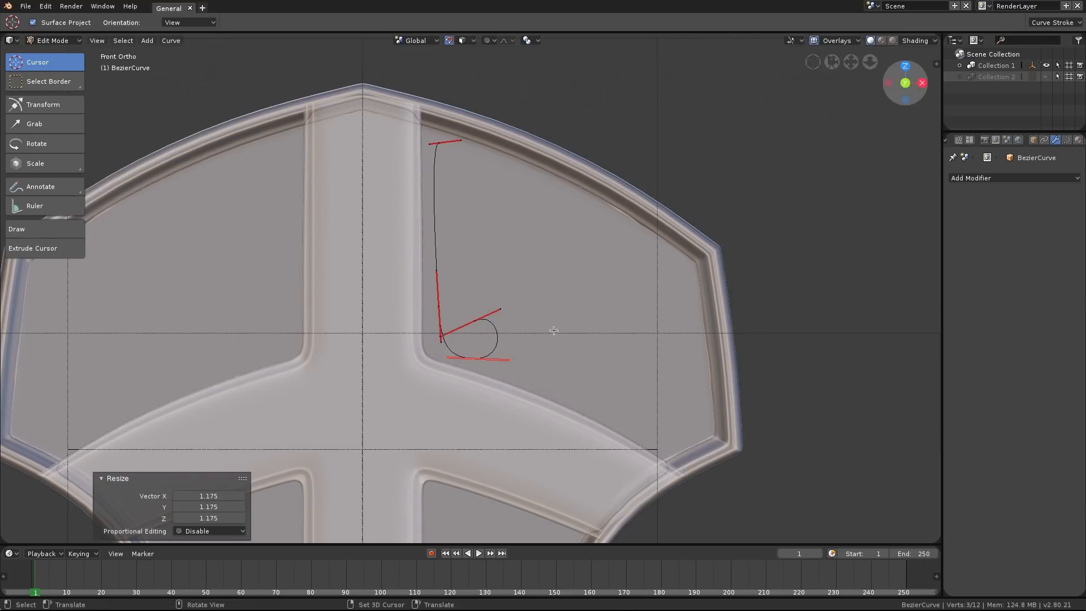
Move the middle point about 4 cm up and about -2 cm in X, rotating its handles slightly to follow the panel's inner edge.
{"action": "left_click", "coordinate": [439, 306]}
{"action": "key", "text": "g"}
{"action": "left_click", "coordinate": [452, 287]}
{"action": "key", "text": "r"}
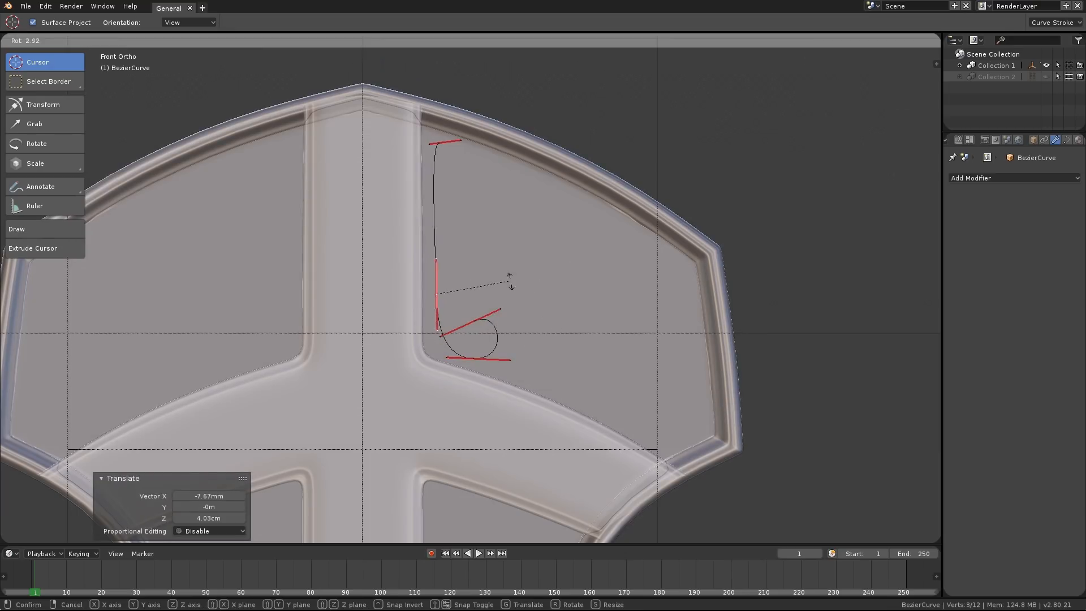
{"action": "left_click", "coordinate": [509, 283]}
{"action": "key", "text": "g"}
{"action": "left_click", "coordinate": [499, 286]}
Extrude a new point from the upper corner by about 59.3 cm in X and -25.5 cm in Z, and rotate it about 41.2°.
{"action": "middle_click_drag", "start_coordinate": [480, 240], "coordinate": [480, 247], "text": "shift"}
{"action": "key", "text": "e"}
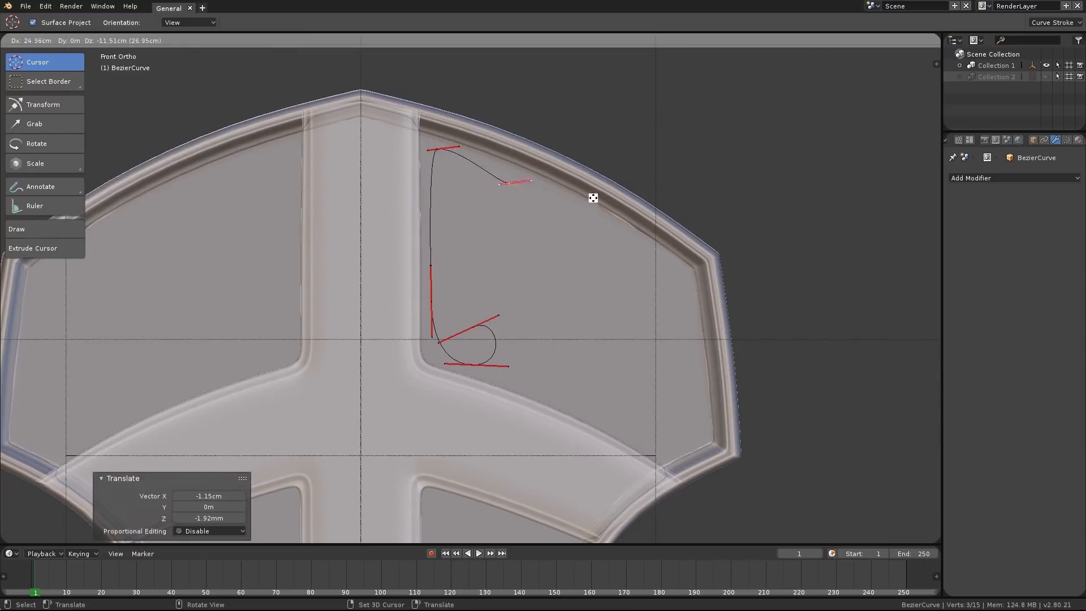
{"action": "left_click", "coordinate": [691, 238]}
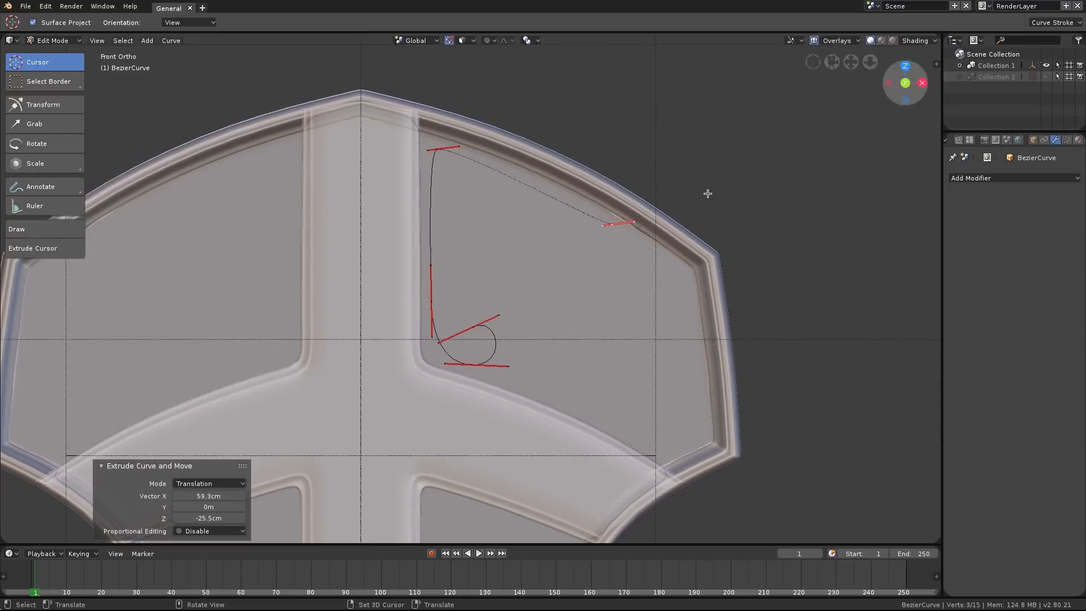
{"action": "key", "text": "r"}
{"action": "left_click", "coordinate": [706, 256]}
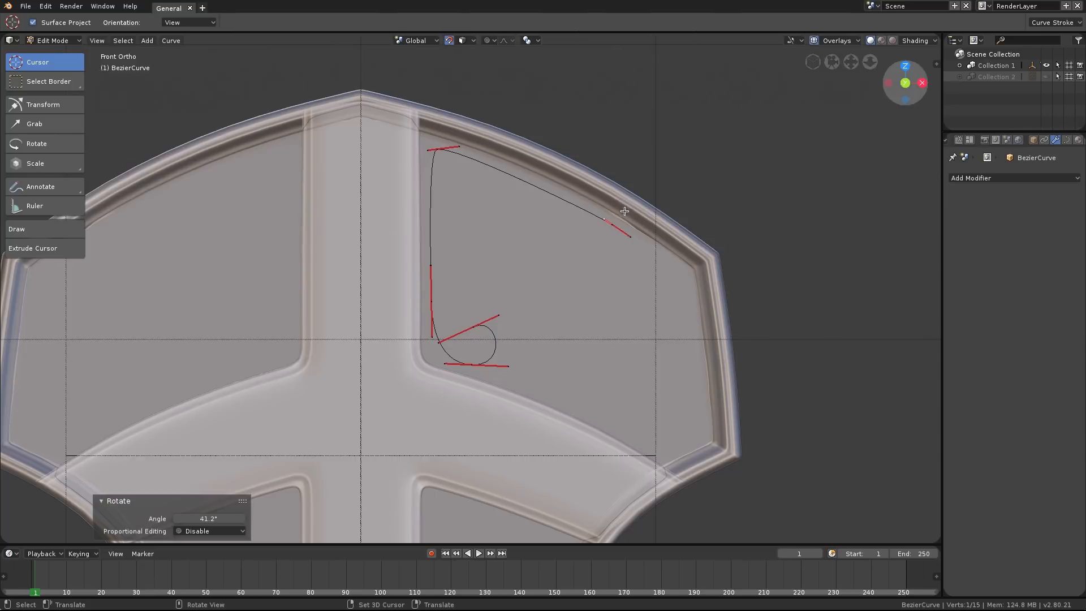
Adjust the new point's handles along the panel's upper edge, moving the outer handle end about 1.9 cm in X and -1 cm in Z.
{"action": "key", "text": "g"}
{"action": "left_click", "coordinate": [604, 202]}
{"action": "key", "text": "g"}
{"action": "left_click", "coordinate": [611, 227]}
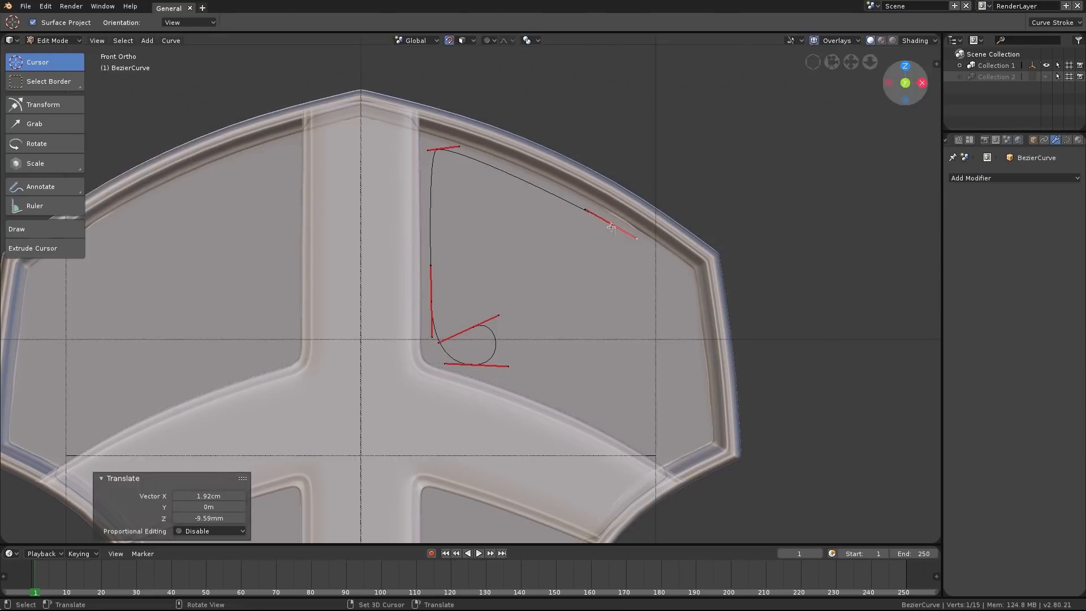
Shorten the upper corner point's outer handle and raise the point about 6 mm.
{"action": "left_click", "coordinate": [460, 145]}
{"action": "left_click", "coordinate": [480, 143]}
{"action": "left_click", "coordinate": [436, 147]}
{"action": "key", "text": "g"}
{"action": "left_click", "coordinate": [459, 141]}
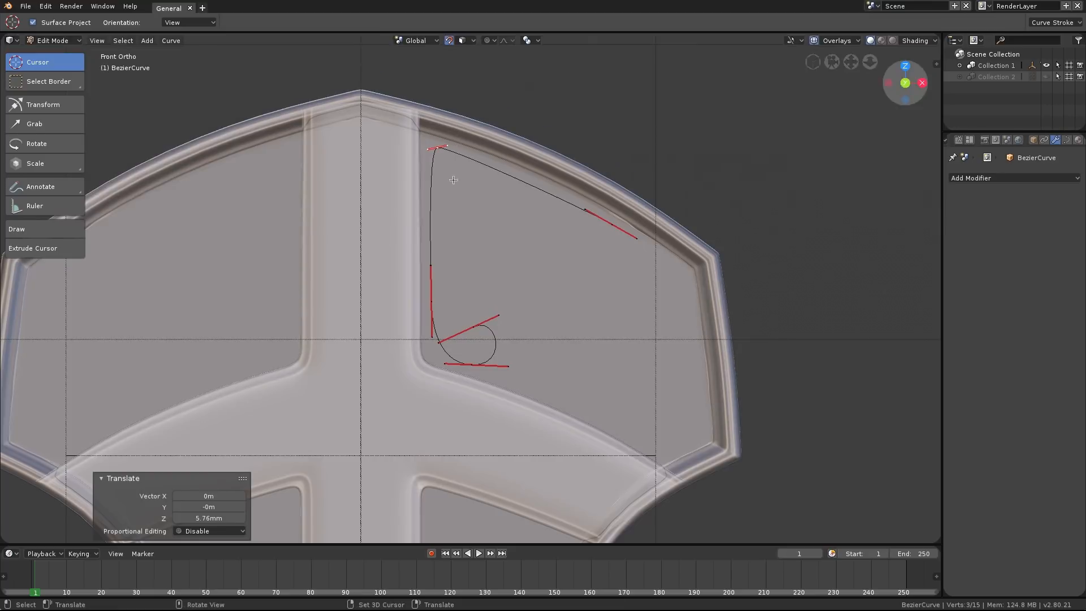
Scale the upper corner point's handles to about 0.702 and move it about -6 mm in X and -2 mm in Z.
{"action": "left_click", "coordinate": [434, 300]}
{"action": "key", "text": "g"}
{"action": "left_click", "coordinate": [447, 301]}
{"action": "left_click", "coordinate": [441, 150]}
{"action": "key", "text": "s"}
{"action": "left_click", "coordinate": [500, 153]}
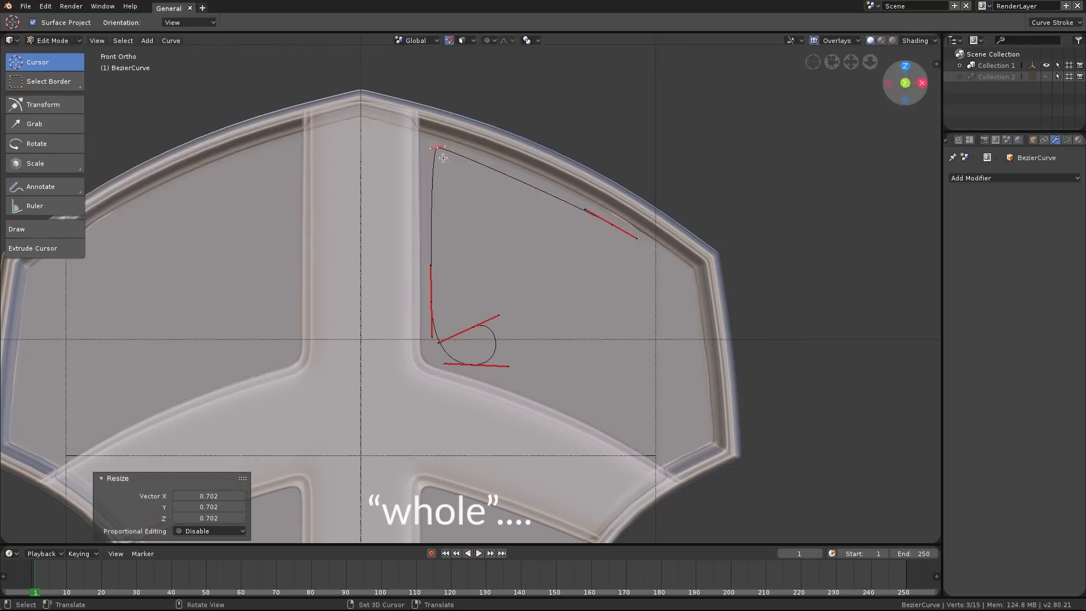
{"action": "key", "text": "g"}
{"action": "left_click", "coordinate": [446, 162]}
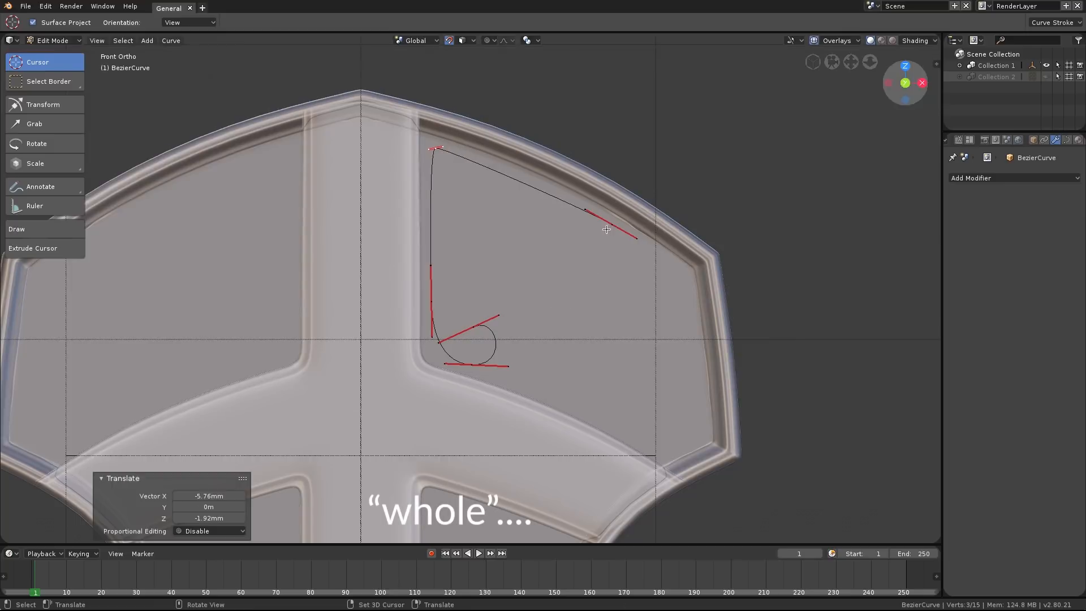
Scale the handles of the point on the panel's upper edge to about 1.873 and rotate them about 7.3°.
{"action": "left_click", "coordinate": [606, 229]}
{"action": "key", "text": "s"}
{"action": "left_click", "coordinate": [684, 223]}
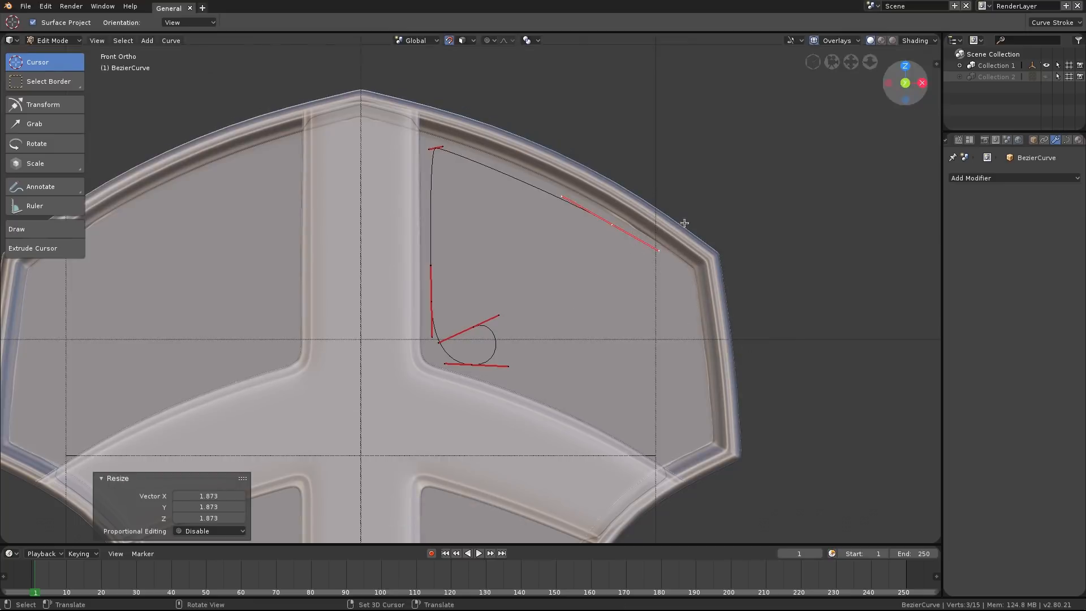
{"action": "key", "text": "r"}
{"action": "left_click", "coordinate": [657, 288]}
Extrude another point toward the panel's outer corner by about 20.7 cm in X and -23.6 cm in Z, and rotate its handles nearly horizontal.
{"action": "key", "text": "e"}
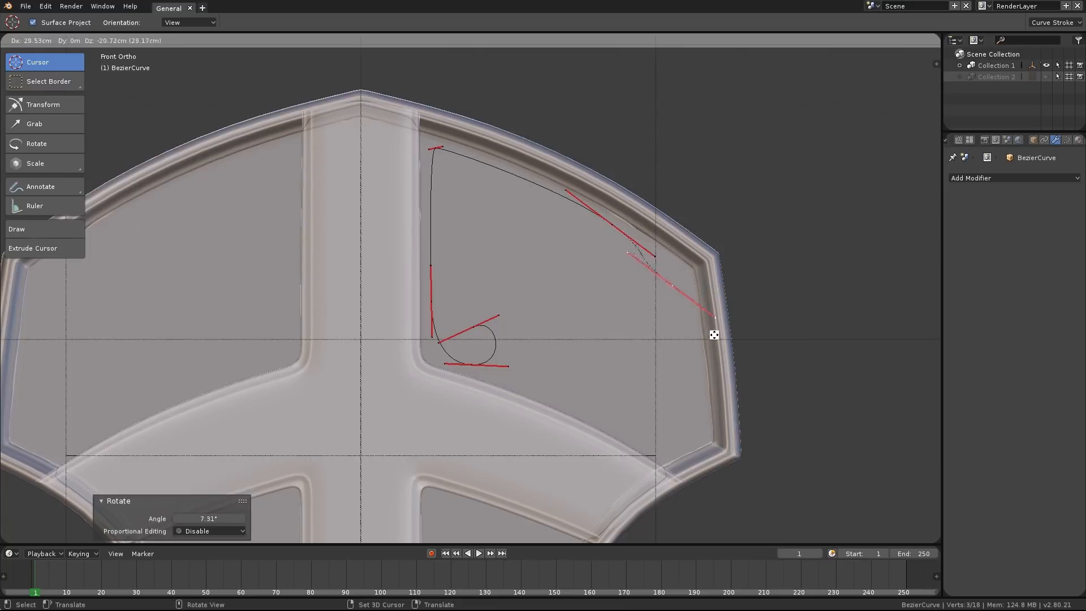
{"action": "left_click", "coordinate": [715, 334]}
{"action": "key", "text": "r"}
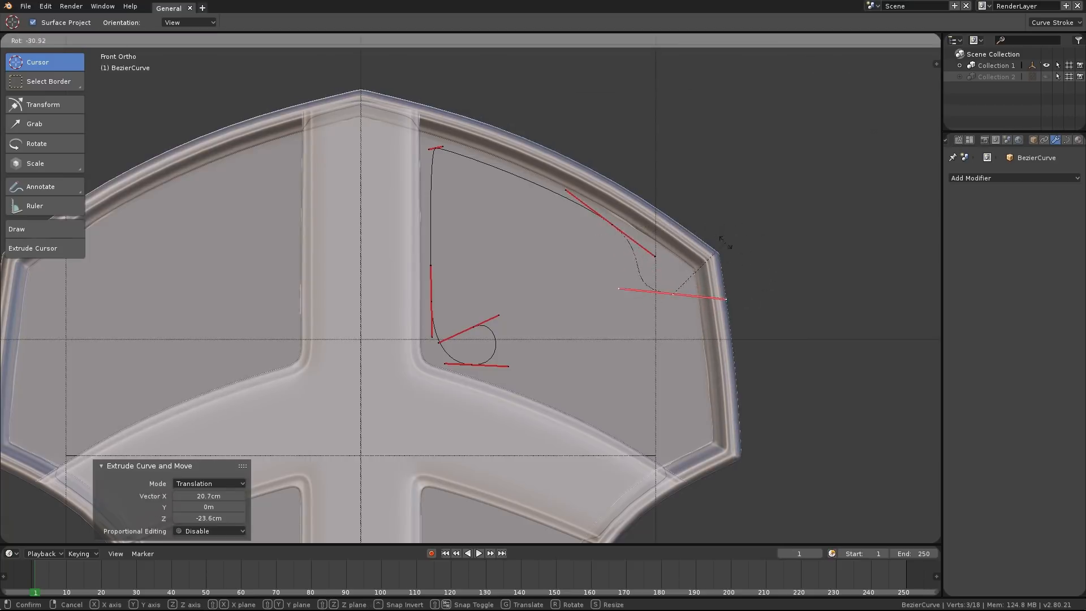
{"action": "left_click", "coordinate": [730, 258]}
Extrude a curl end point about 4.2 cm in X and 7.7 cm up, shrink its handles, and rotate it about -214°.
{"action": "key", "text": "e"}
{"action": "left_click", "coordinate": [749, 247]}
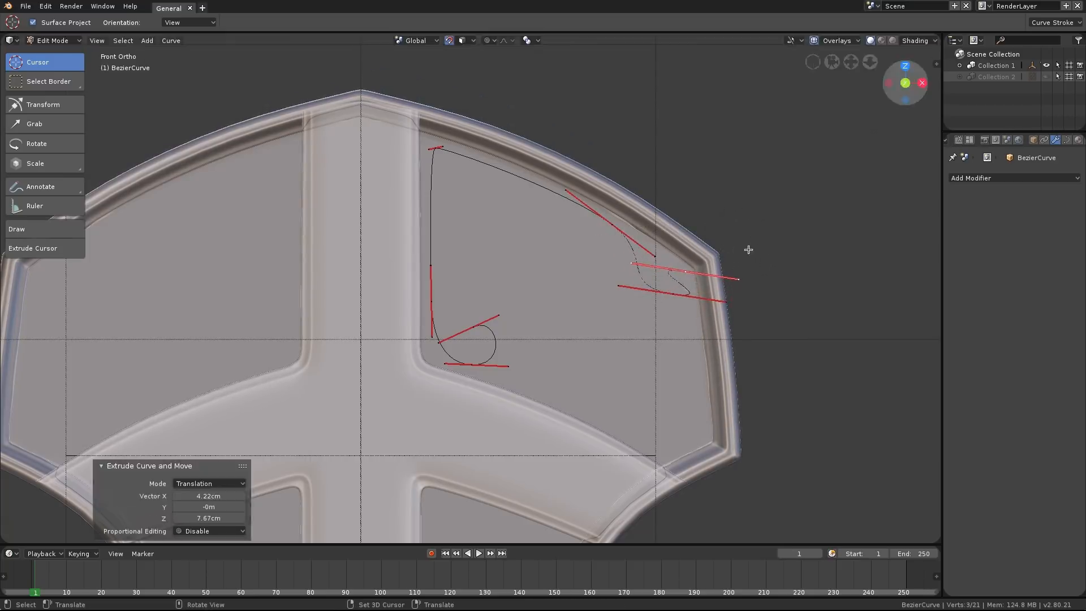
{"action": "key", "text": "s"}
{"action": "left_click", "coordinate": [722, 274]}
{"action": "key", "text": "r"}
{"action": "left_click", "coordinate": [661, 319]}
Move the outer curl's end point about -6.5 cm in X and 1.5 cm up, and scale its handles to about 0.917.
{"action": "key", "text": "g"}
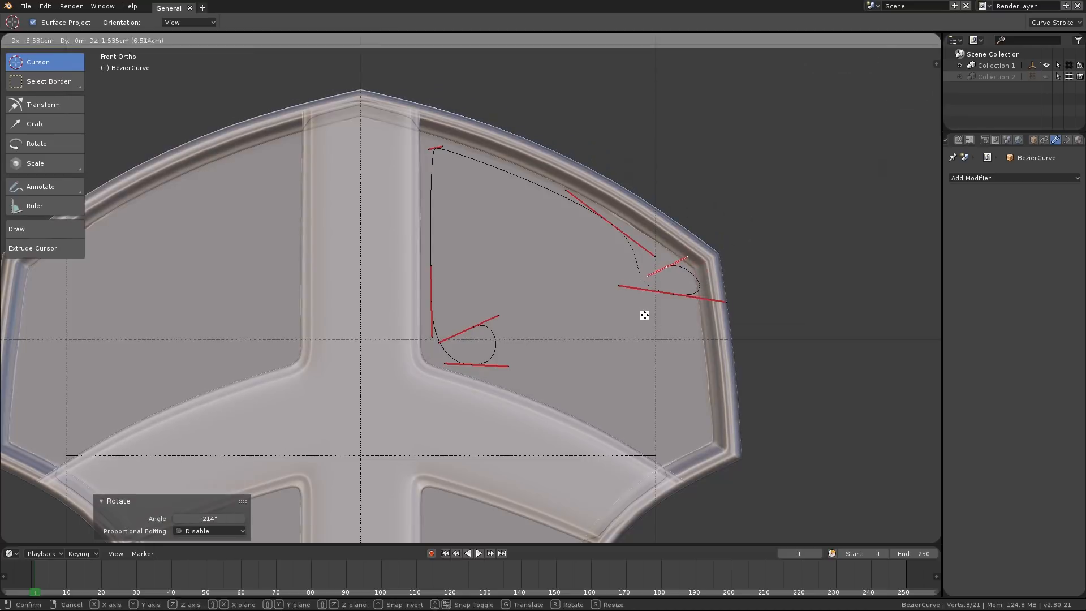
{"action": "left_click", "coordinate": [645, 315]}
{"action": "key", "text": "s"}
{"action": "left_click", "coordinate": [769, 267]}
Shorten the handles of the outer curl's bottom point and move it about -1 cm in X and -8 mm in Z.
{"action": "right_click", "coordinate": [673, 294]}
{"action": "key", "text": "s"}
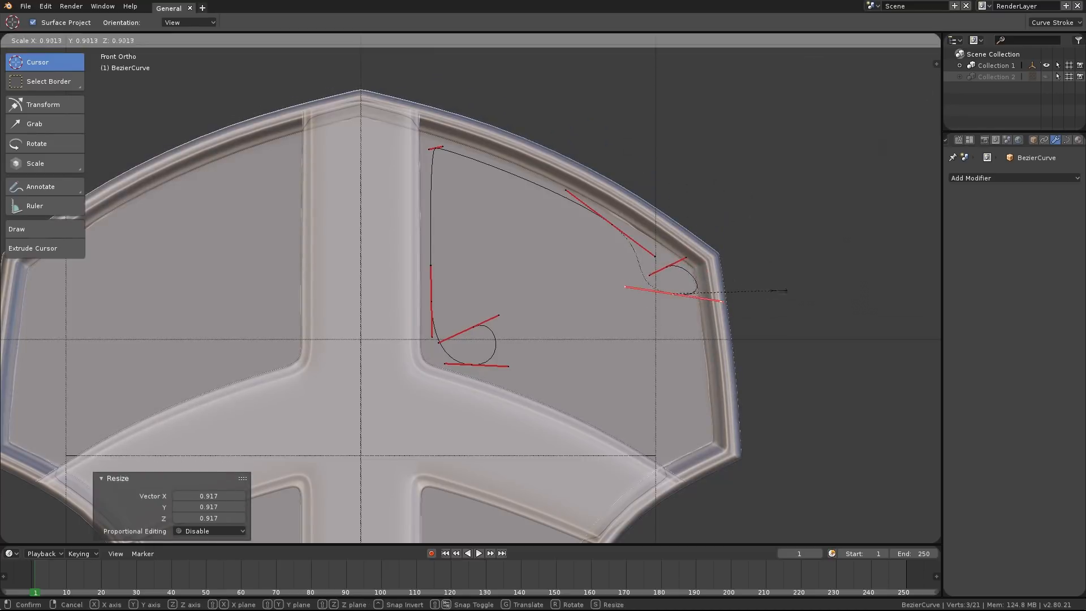
{"action": "left_click", "coordinate": [751, 293]}
{"action": "key", "text": "g"}
{"action": "left_click", "coordinate": [748, 295]}
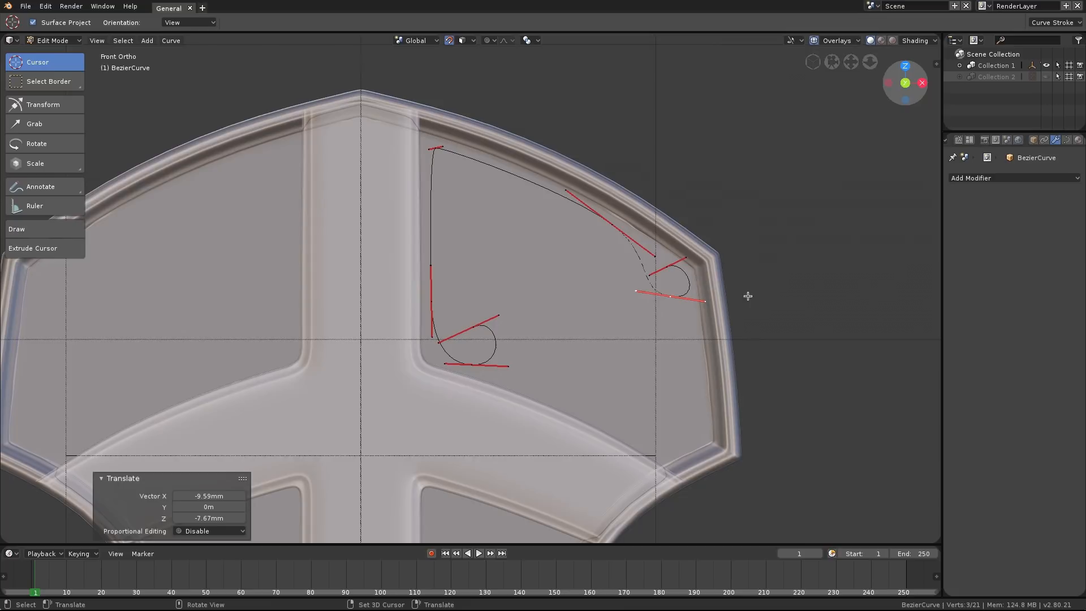
Nudge the point on the panel's upper edge slightly up and inward to smooth the curve into the outer curl.
{"action": "right_click", "coordinate": [618, 235]}
{"action": "key", "text": "g"}
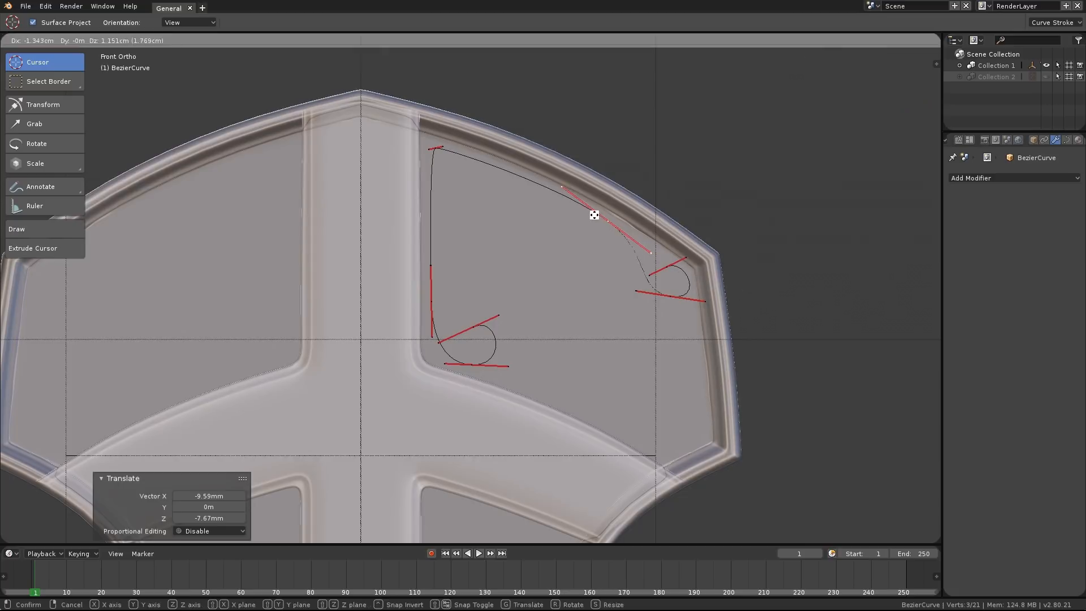
{"action": "left_click", "coordinate": [594, 215]}
{"action": "key", "text": "g"}
{"action": "left_click", "coordinate": [598, 217]}
Leave curve editing and examine the curve's shape against the whole shield from the front and at an angle.
{"action": "key", "text": "Tab"}
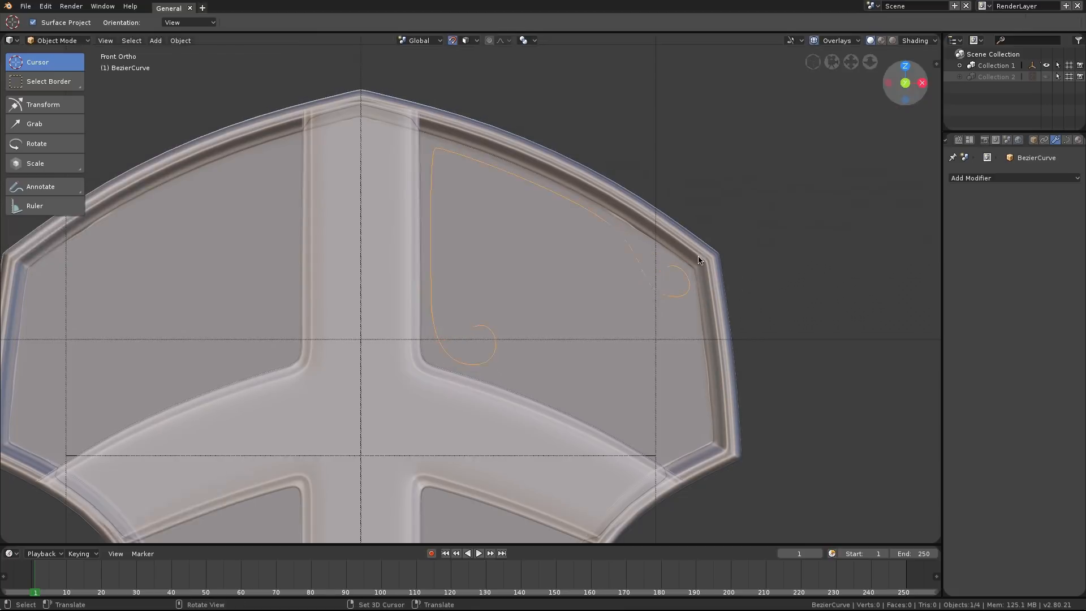
{"action": "scroll", "coordinate": [691, 255], "scroll_direction": "up", "scroll_amount": 2}
{"action": "key", "text": "Tab"}
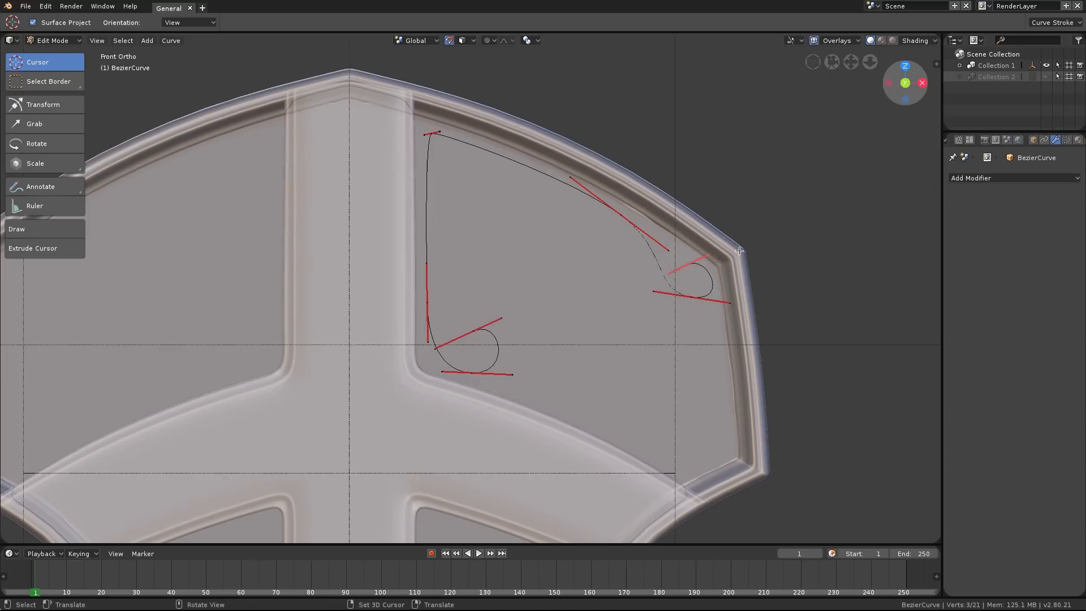
{"action": "scroll", "coordinate": [735, 244], "scroll_direction": "down", "scroll_amount": 1}
{"action": "key", "text": "Tab"}
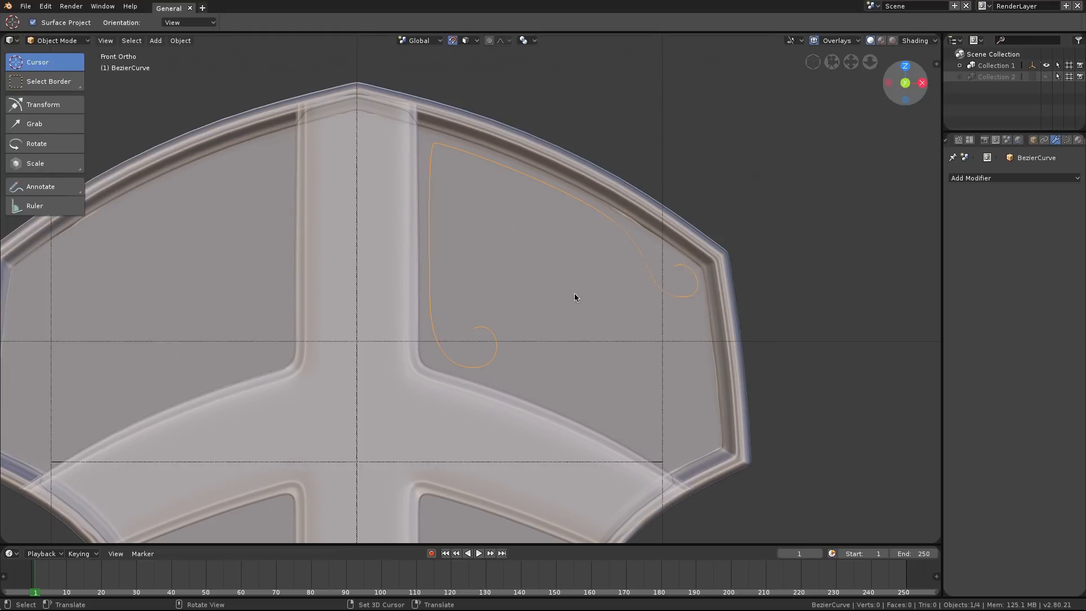
{"action": "scroll", "coordinate": [574, 293], "scroll_direction": "down", "scroll_amount": 6}
{"action": "middle_click_drag", "start_coordinate": [575, 259], "coordinate": [580, 202], "text": "shift"}
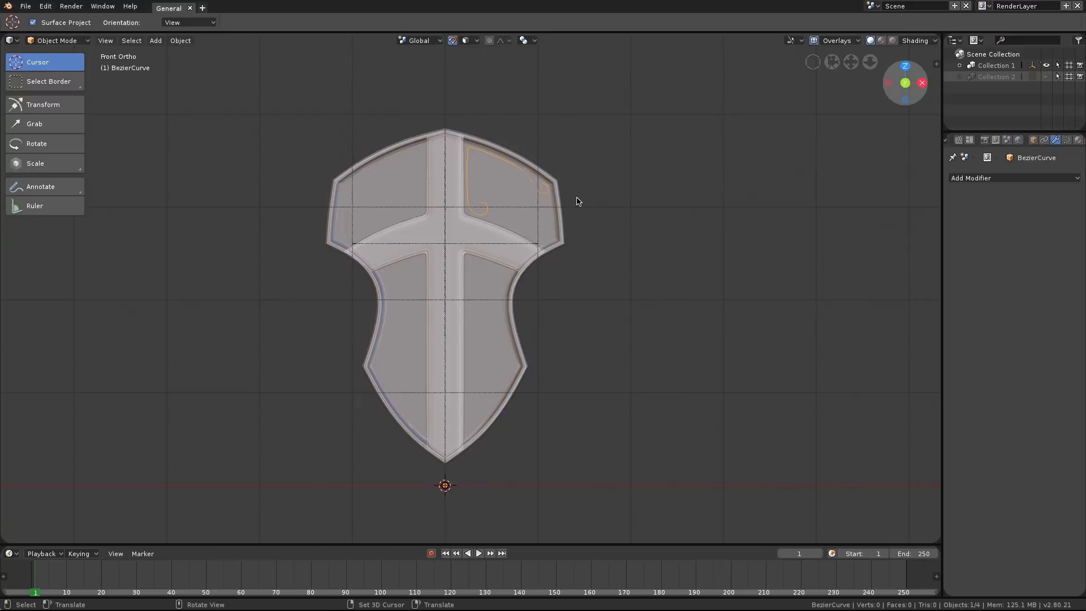
{"action": "mouse_move", "coordinate": [486, 230]}
{"action": "middle_mouse_down"}
{"action": "mouse_move", "coordinate": [468, 259]}
{"action": "mouse_move", "coordinate": [480, 213]}
{"action": "mouse_move", "coordinate": [499, 213]}
{"action": "mouse_move", "coordinate": [503, 233]}
{"action": "middle_mouse_up"}
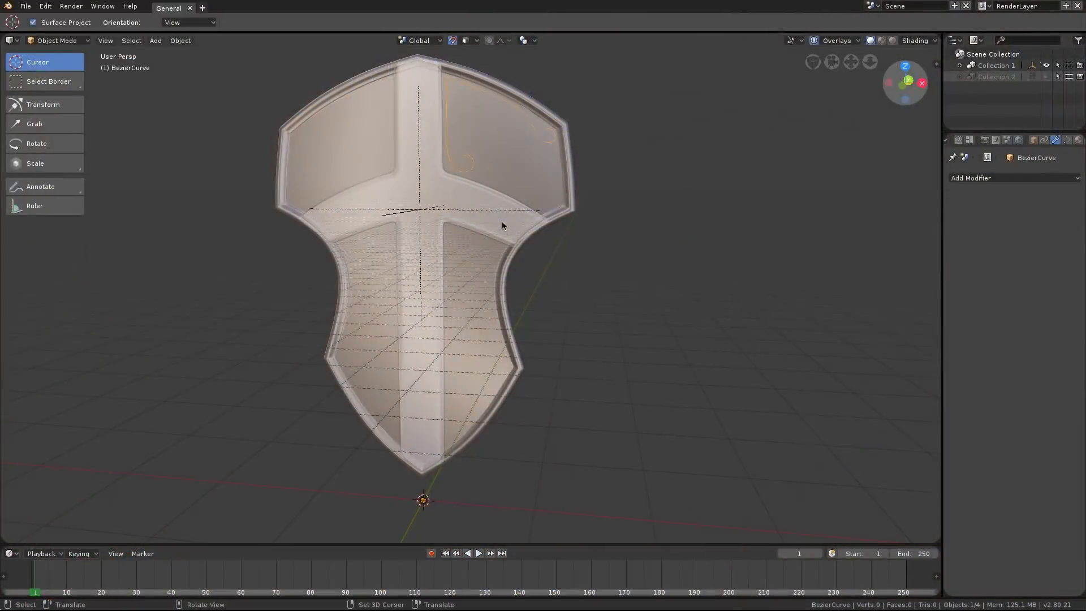
Add a second Bezier curve at the world origin and scale the handles of its end point on the negative X side to about 0.445.
{"action": "scroll", "coordinate": [493, 337], "scroll_direction": "up", "scroll_amount": 3}
{"action": "key", "text": "shift+a"}
{"action": "mouse_move", "coordinate": [474, 318]}
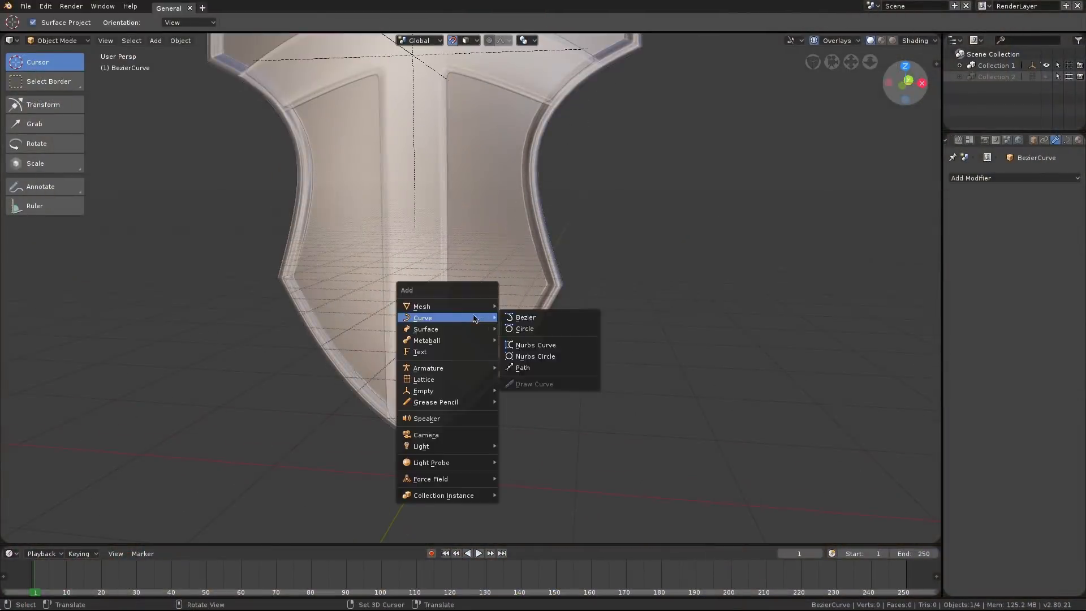
{"action": "left_click", "coordinate": [523, 317]}
{"action": "middle_click_drag", "start_coordinate": [487, 341], "coordinate": [525, 334]}
{"action": "scroll", "coordinate": [513, 359], "scroll_direction": "up", "scroll_amount": 3}
{"action": "key", "text": "Tab"}
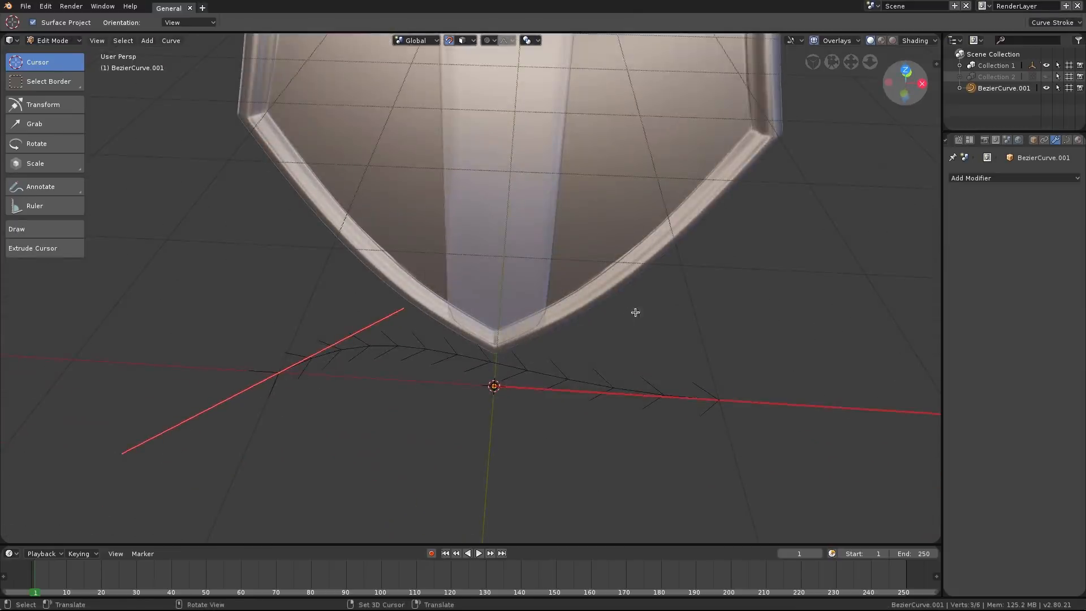
{"action": "key", "text": "s"}
{"action": "left_click", "coordinate": [651, 402]}
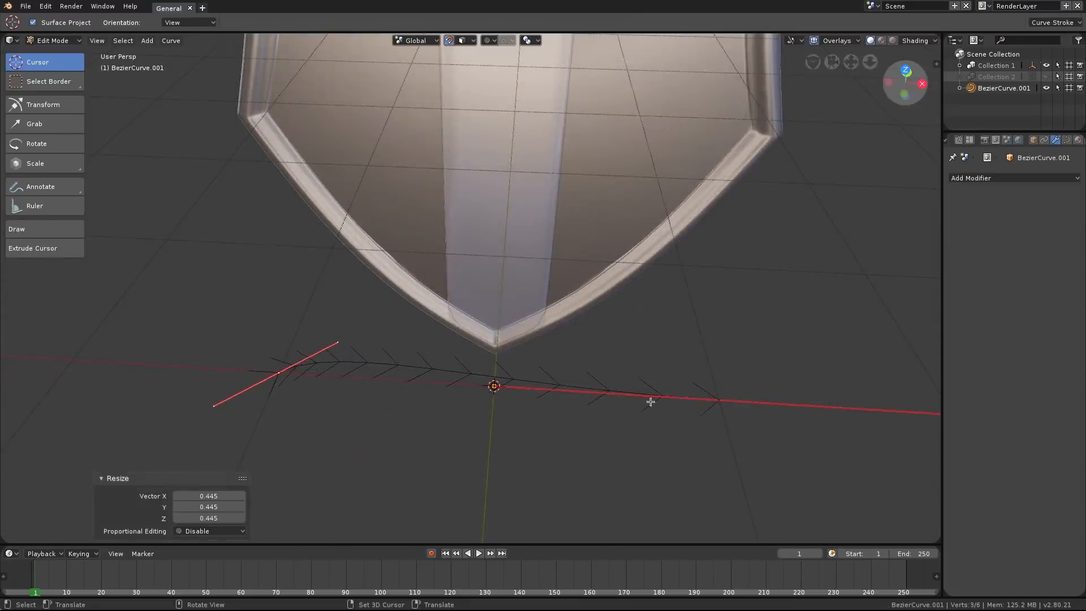
Rotate the second curve's end point on the positive X side by 32.4° and scale its handles to about 0.461.
{"action": "key", "text": "r"}
{"action": "left_click", "coordinate": [775, 368]}
{"action": "key", "text": "s"}
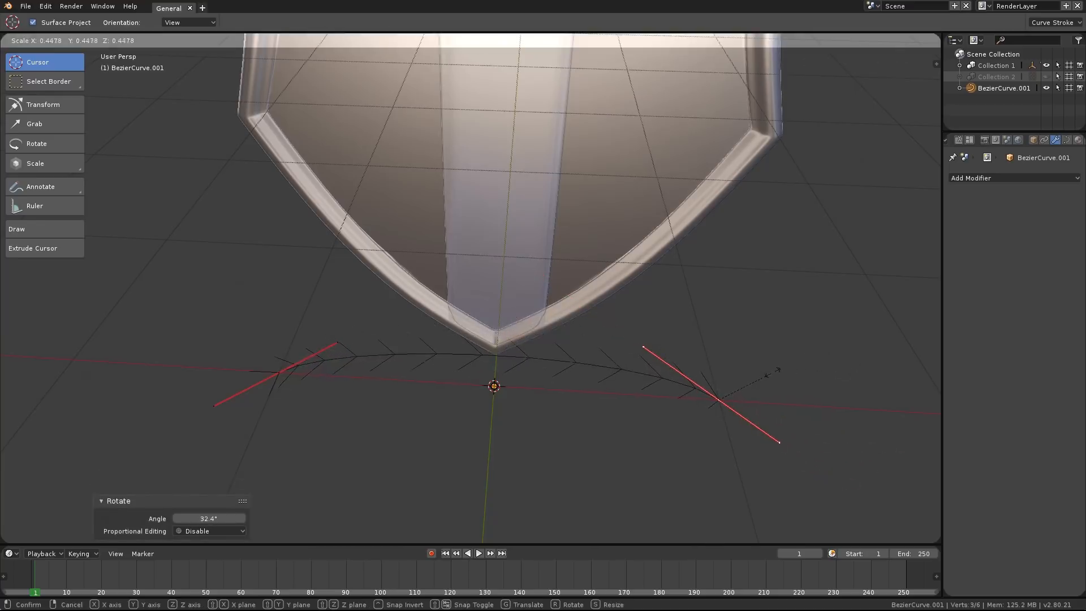
{"action": "left_click", "coordinate": [774, 371]}
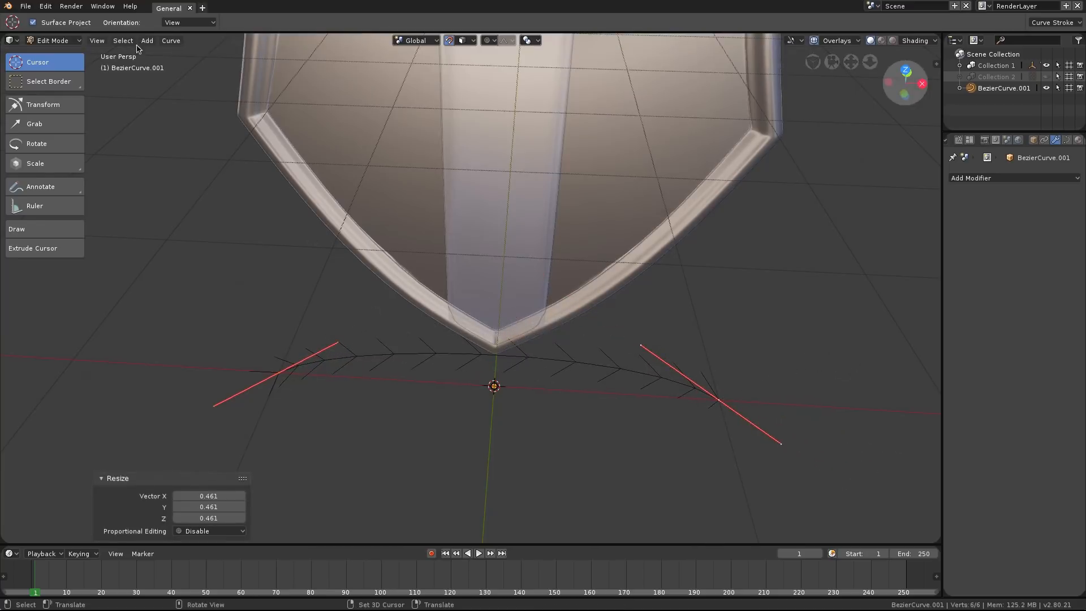
Subdivide the whole second curve with one cut to add a middle point.
{"action": "scroll", "coordinate": [492, 247], "scroll_direction": "up", "scroll_amount": 1}
{"action": "middle_click_drag", "start_coordinate": [492, 253], "coordinate": [479, 255]}
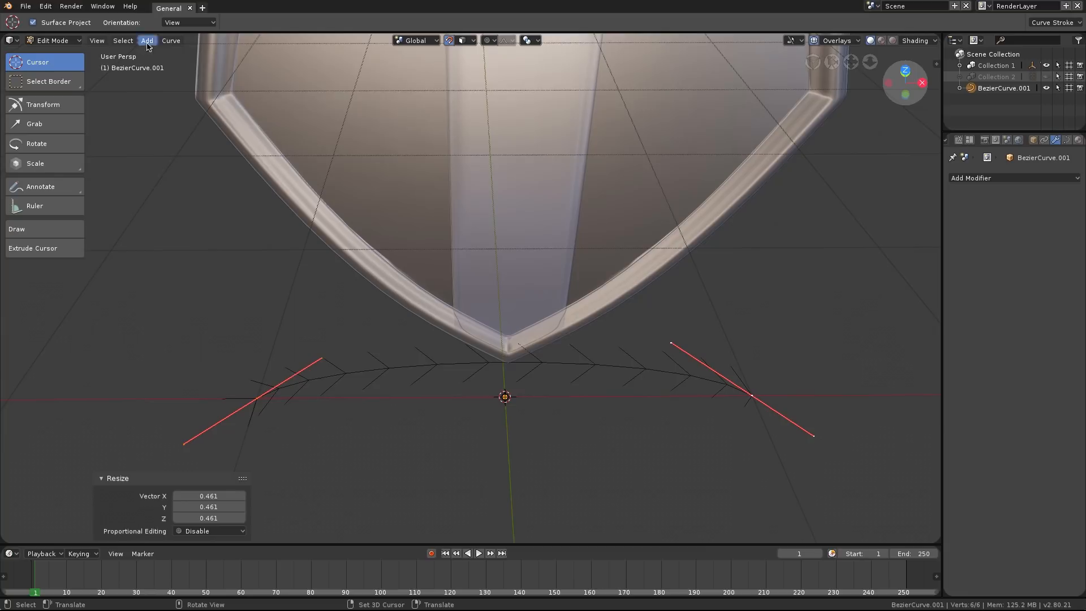
{"action": "left_click", "coordinate": [170, 42]}
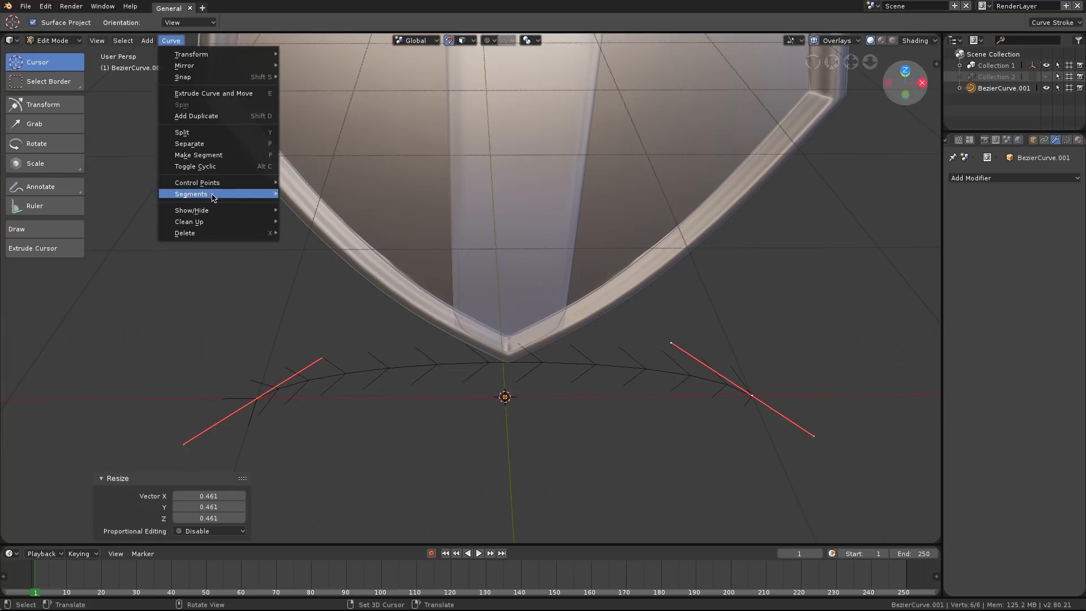
{"action": "mouse_move", "coordinate": [249, 194]}
{"action": "left_click", "coordinate": [305, 194]}
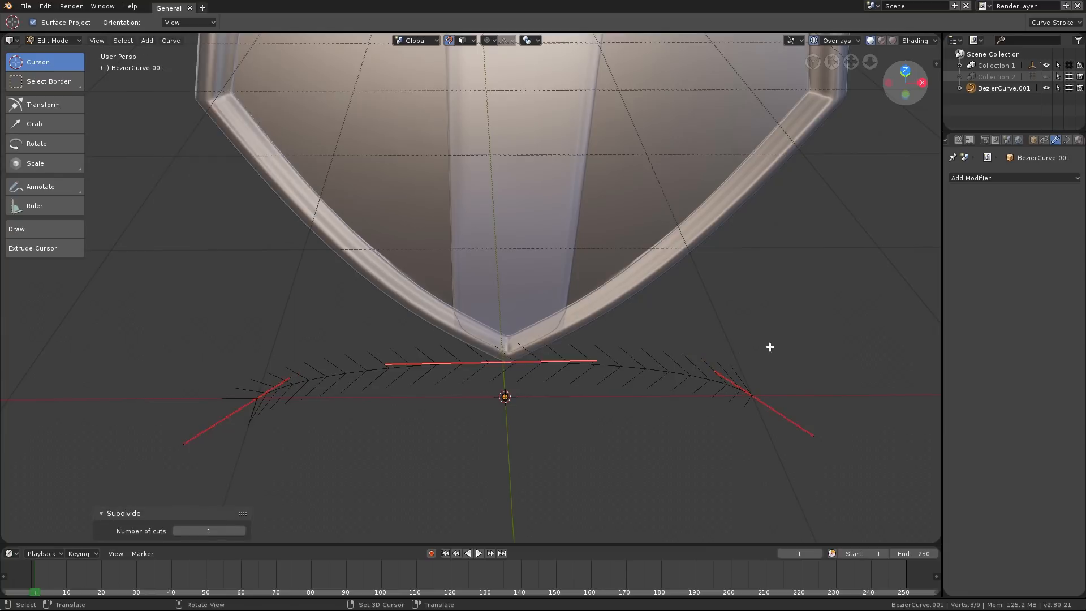
Scale the new middle point's handles to about 0.296 and move the point about 22.5 cm along Y.
{"action": "key", "text": "s"}
{"action": "left_click", "coordinate": [568, 354]}
{"action": "key", "text": "g"}
{"action": "key", "text": "z"}
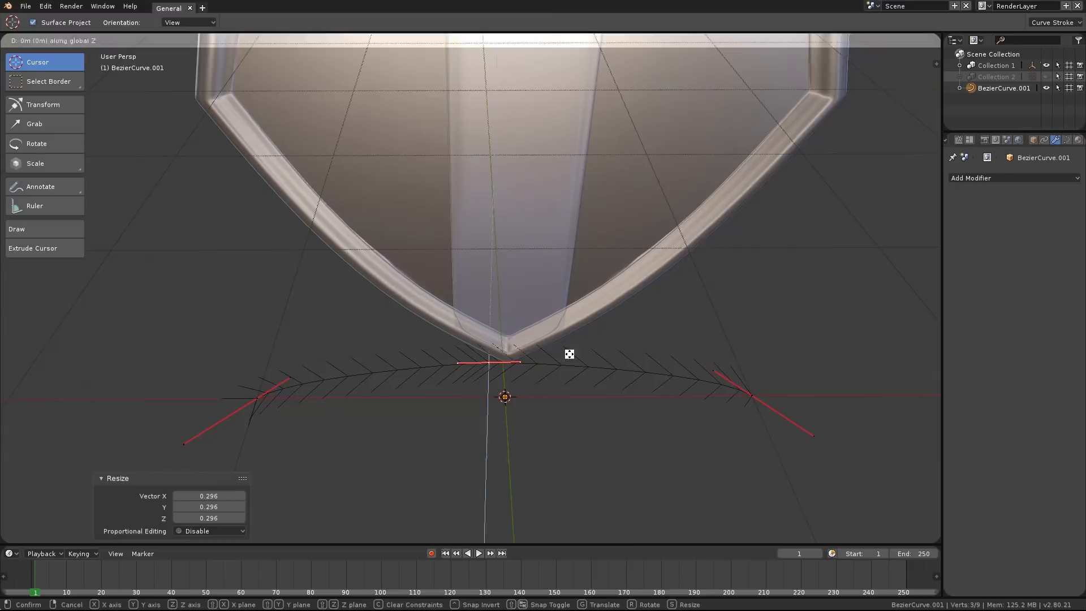
{"action": "key", "text": "y"}
{"action": "left_click", "coordinate": [566, 335]}
Turn snapping off and select all control points of the second curve.
{"action": "middle_click_drag", "start_coordinate": [566, 334], "coordinate": [533, 205]}
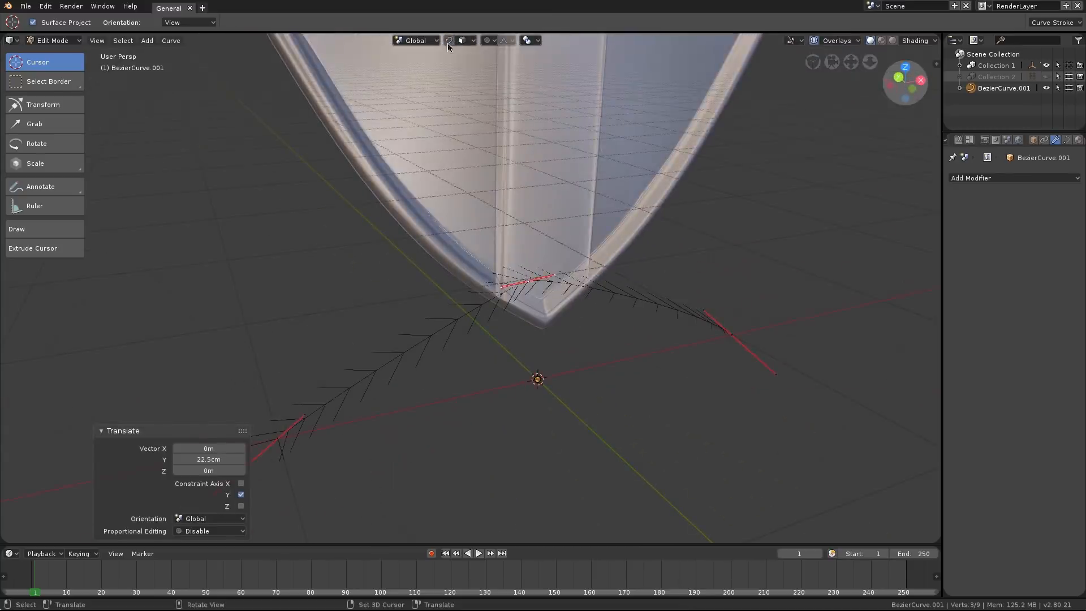
{"action": "scroll", "coordinate": [627, 198], "scroll_direction": "down", "scroll_amount": 2}
{"action": "key", "text": "a"}
{"action": "middle_click_drag", "start_coordinate": [629, 199], "coordinate": [676, 225]}
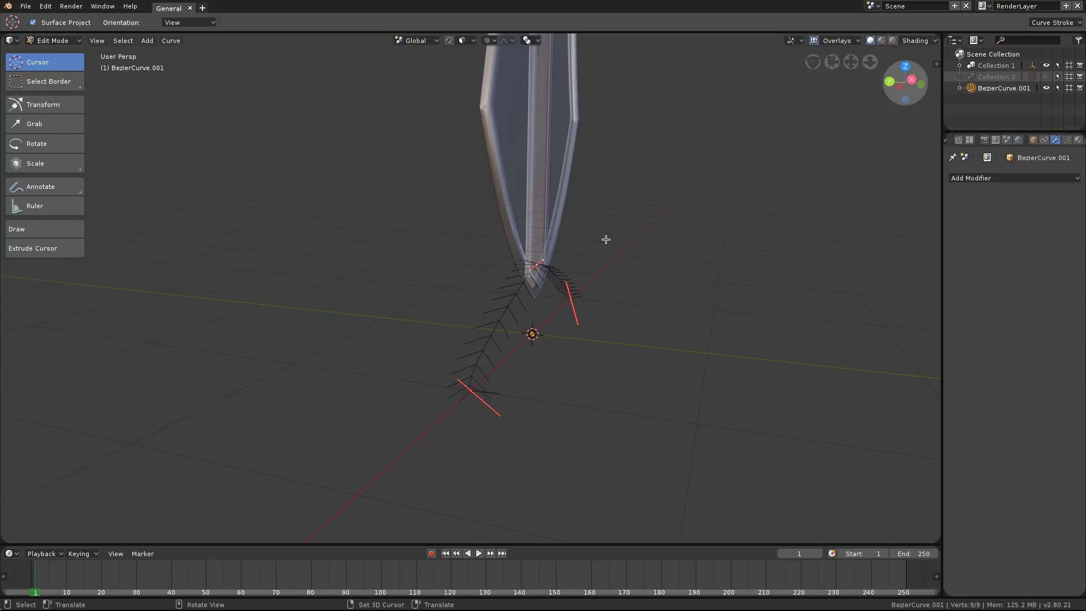
Try to flatten the selected points by scaling them to 0 along Z about the median point, then undo it.
{"action": "key", "text": "s"}
{"action": "key", "text": "z"}
{"action": "key", "text": "0"}
{"action": "key", "text": "Return"}
{"action": "key", "text": "ctrl+z"}
Set the pivot point to 3D Cursor and flatten the curve onto the ground plane by scaling it to 0 along Z.
{"action": "left_click", "coordinate": [526, 42]}
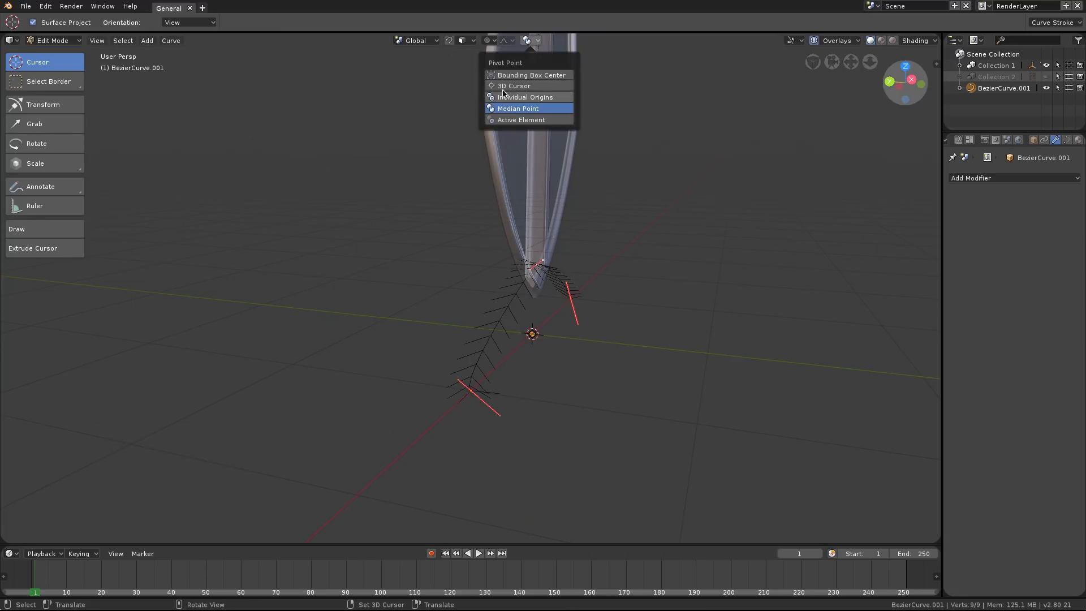
{"action": "left_click", "coordinate": [526, 86]}
{"action": "key", "text": "s"}
{"action": "key", "text": "z"}
{"action": "key", "text": "0"}
{"action": "key", "text": "Return"}
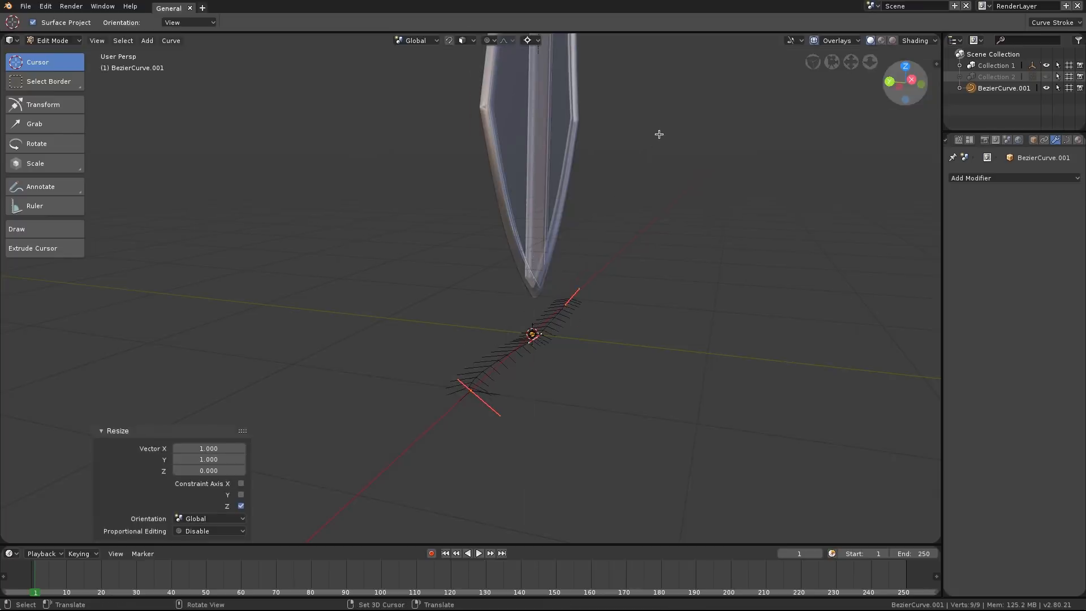
Move the curve's middle point along Y to about 71.4 cm.
{"action": "middle_click_drag", "start_coordinate": [534, 338], "coordinate": [543, 305]}
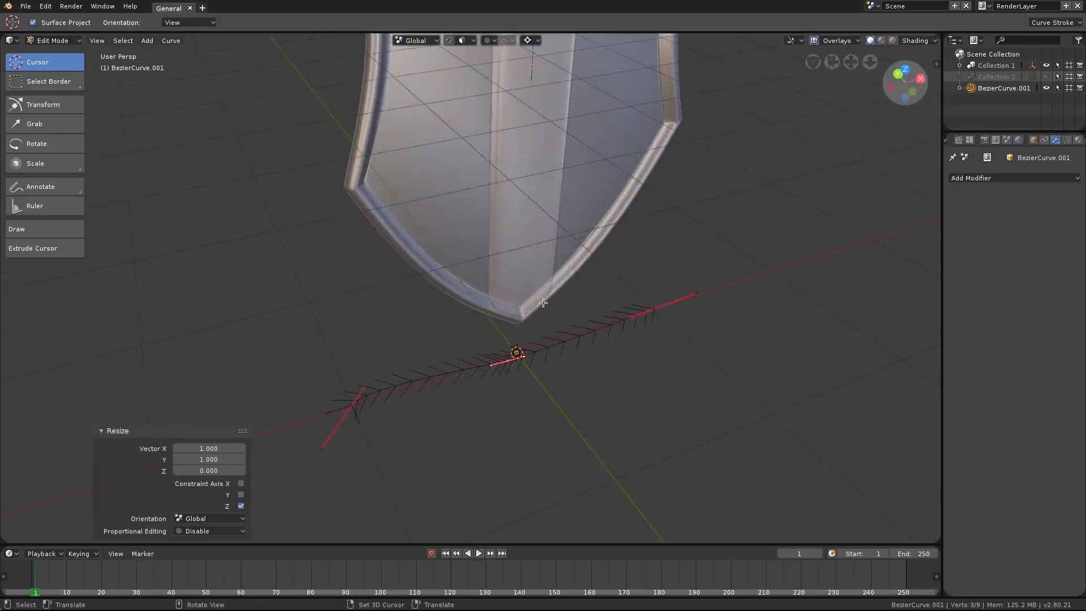
{"action": "key", "text": "g"}
{"action": "key", "text": "y"}
{"action": "left_click", "coordinate": [502, 232]}
{"action": "middle_click_drag", "start_coordinate": [502, 232], "coordinate": [461, 215]}
Try to centre the middle point by scaling it to 0 along X about the 3D cursor.
{"action": "key", "text": "s"}
{"action": "right_click", "coordinate": [474, 316]}
{"action": "middle_click_drag", "start_coordinate": [569, 333], "coordinate": [525, 320]}
{"action": "key", "text": "s"}
{"action": "key", "text": "x"}
{"action": "key", "text": "0"}
{"action": "key", "text": "Return"}
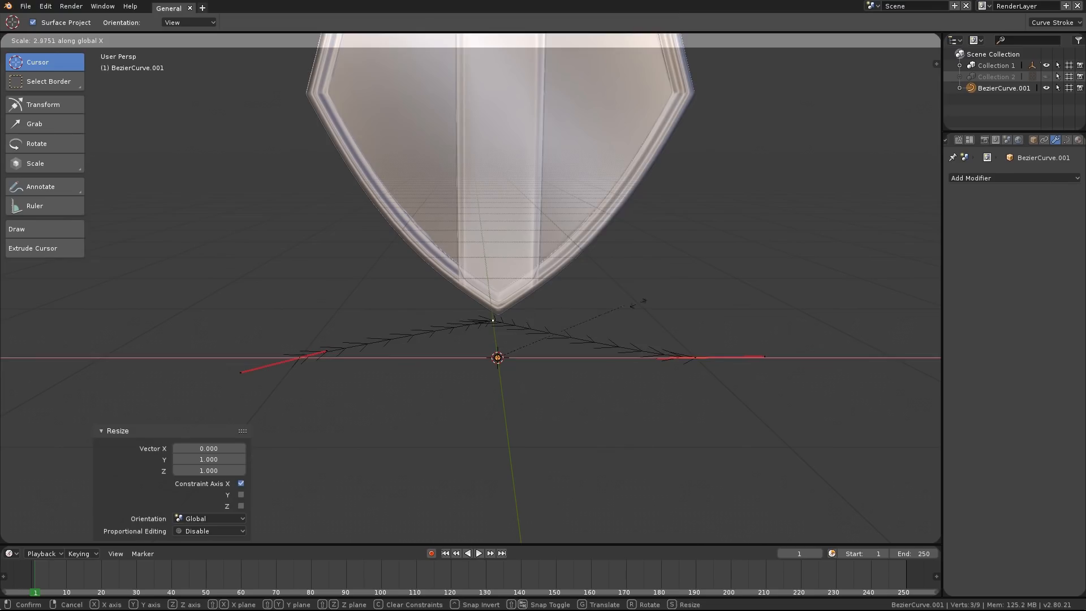
{"action": "left_click", "coordinate": [485, 321]}
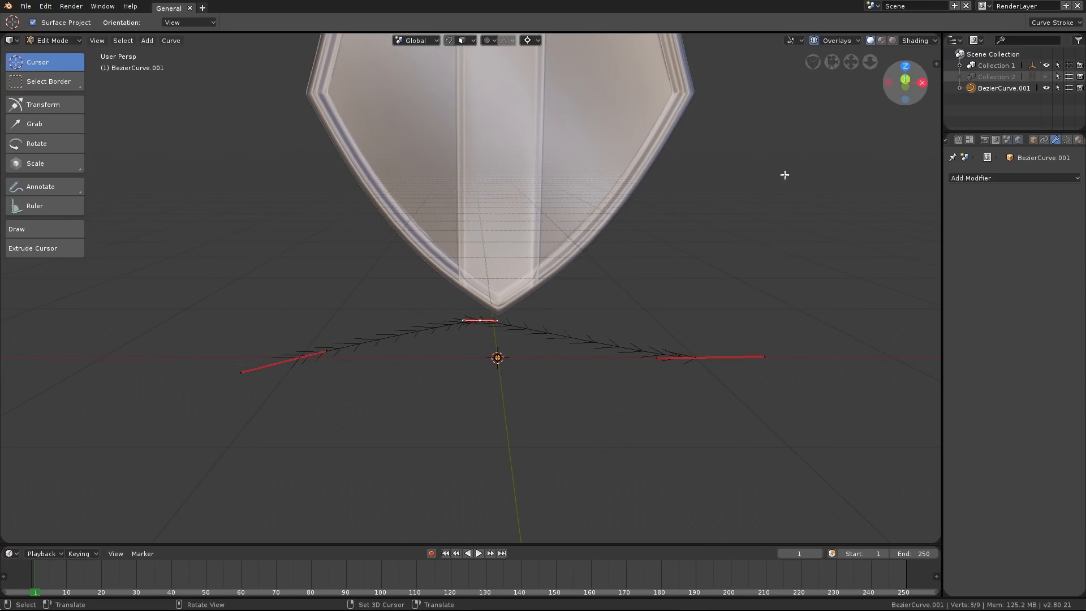
Set the middle control point's X coordinate to 0 m.
{"action": "key", "text": "n"}
{"action": "left_click", "coordinate": [888, 83]}
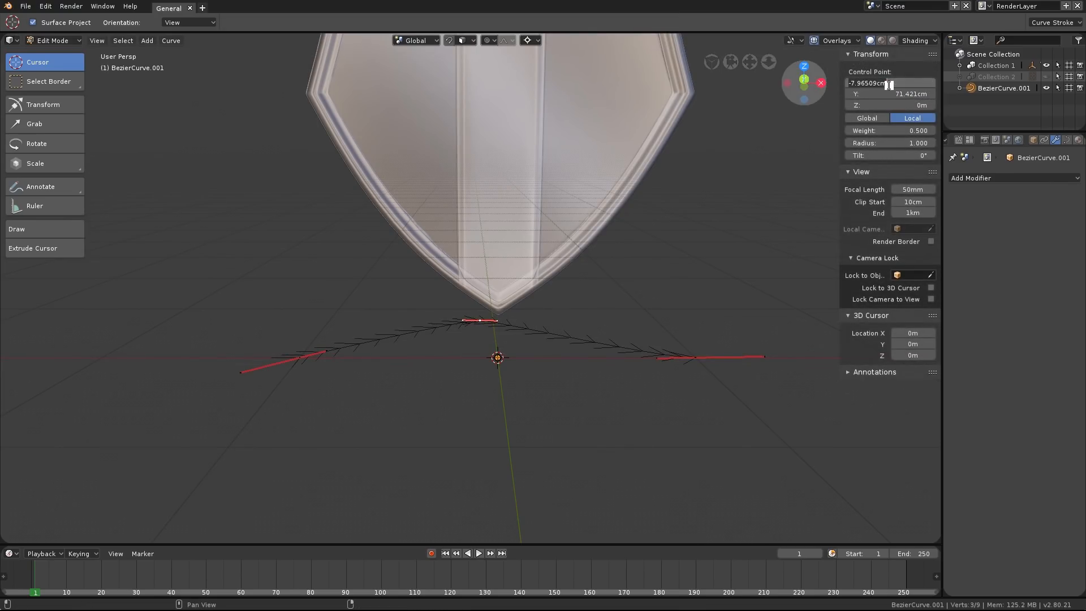
{"action": "type", "text": "0"}
{"action": "key", "text": "Return"}
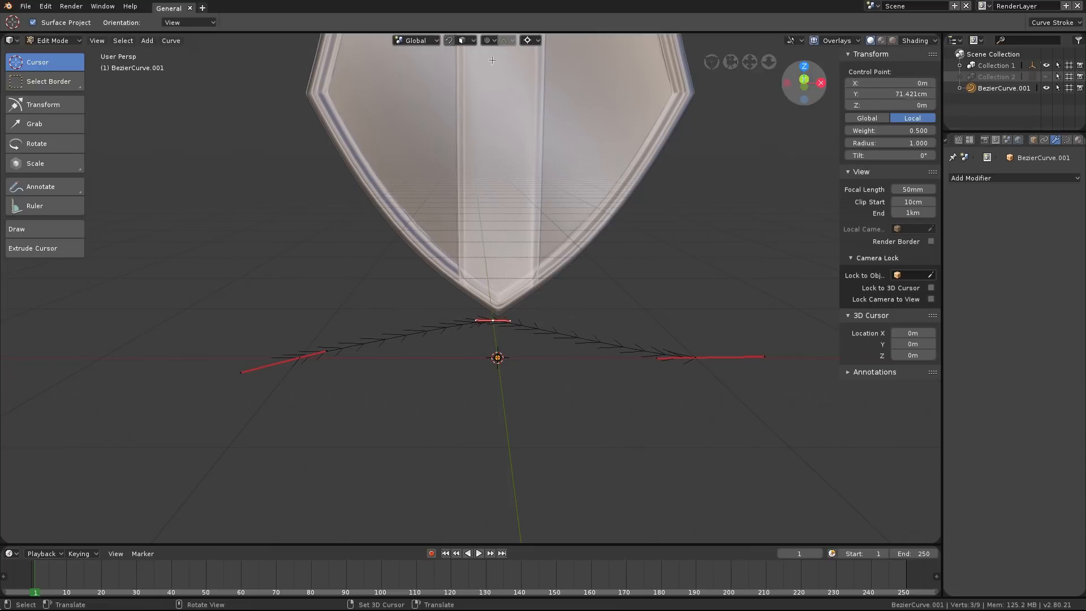
With the pivot set to Median Point, lengthen the middle point's handles and move the point about -8 cm along Y.
{"action": "left_click", "coordinate": [530, 40]}
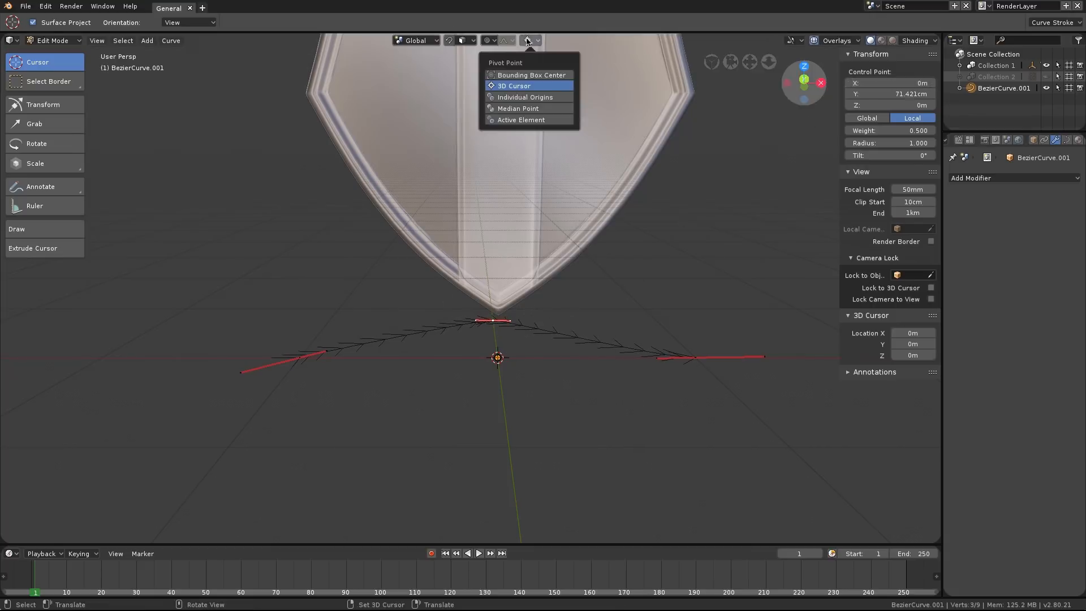
{"action": "key", "text": "s"}
{"action": "left_click", "coordinate": [554, 304]}
{"action": "mouse_move", "coordinate": [563, 279]}
{"action": "middle_mouse_down"}
{"action": "mouse_move", "coordinate": [560, 298]}
{"action": "mouse_move", "coordinate": [570, 280]}
{"action": "middle_mouse_up"}
{"action": "key", "text": "g"}
{"action": "key", "text": "y"}
{"action": "left_click", "coordinate": [336, 366]}
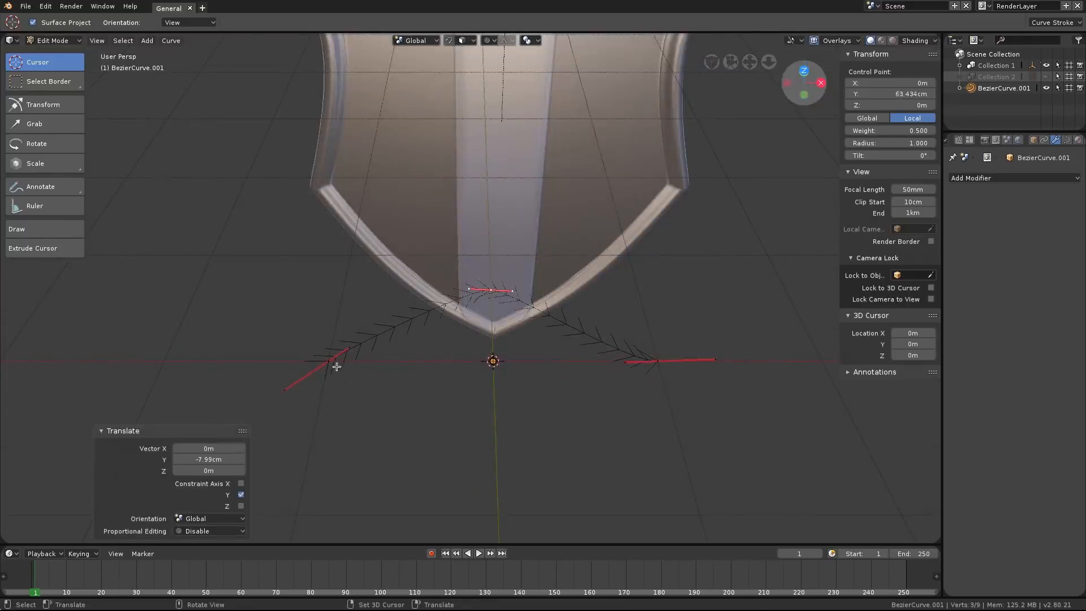
Rotate the handles of the end point on the positive X side by about -46.9° around Z.
{"action": "key", "text": "a"}
{"action": "left_click", "coordinate": [670, 353]}
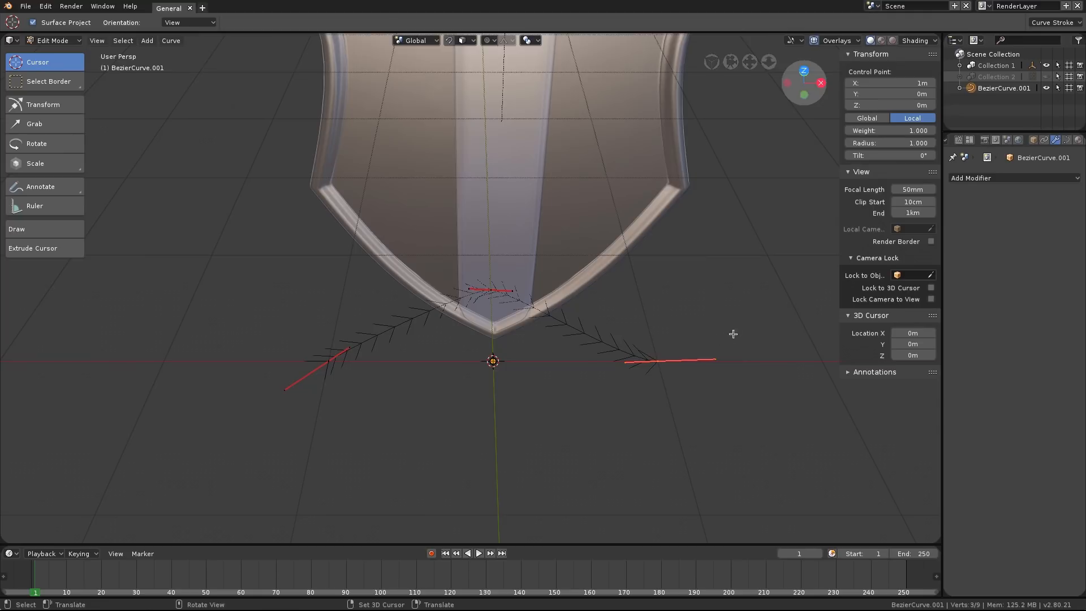
{"action": "key", "text": "r"}
{"action": "key", "text": "z"}
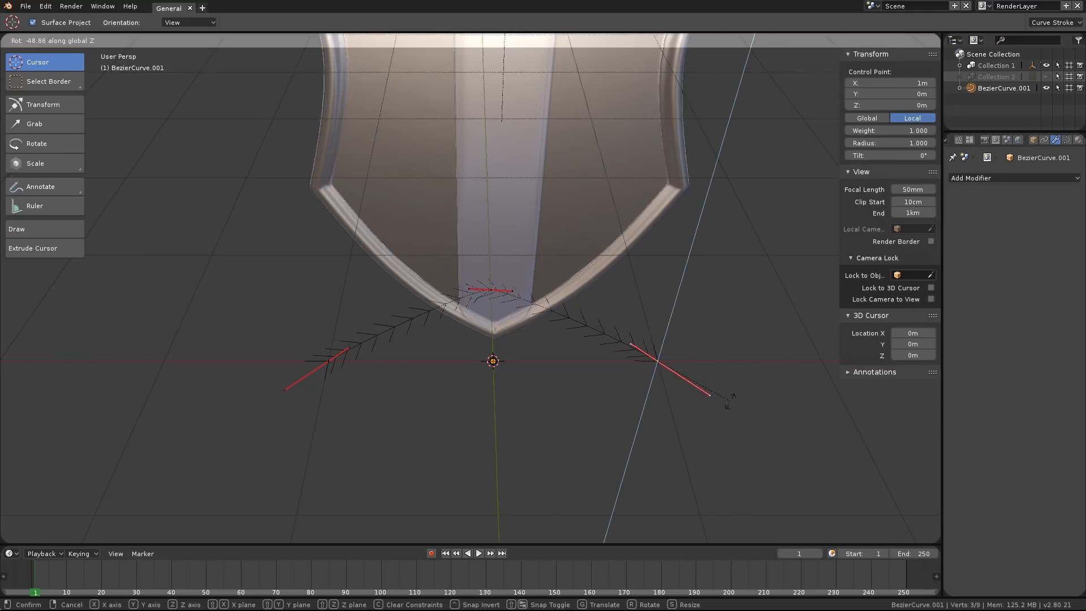
{"action": "left_click", "coordinate": [728, 398]}
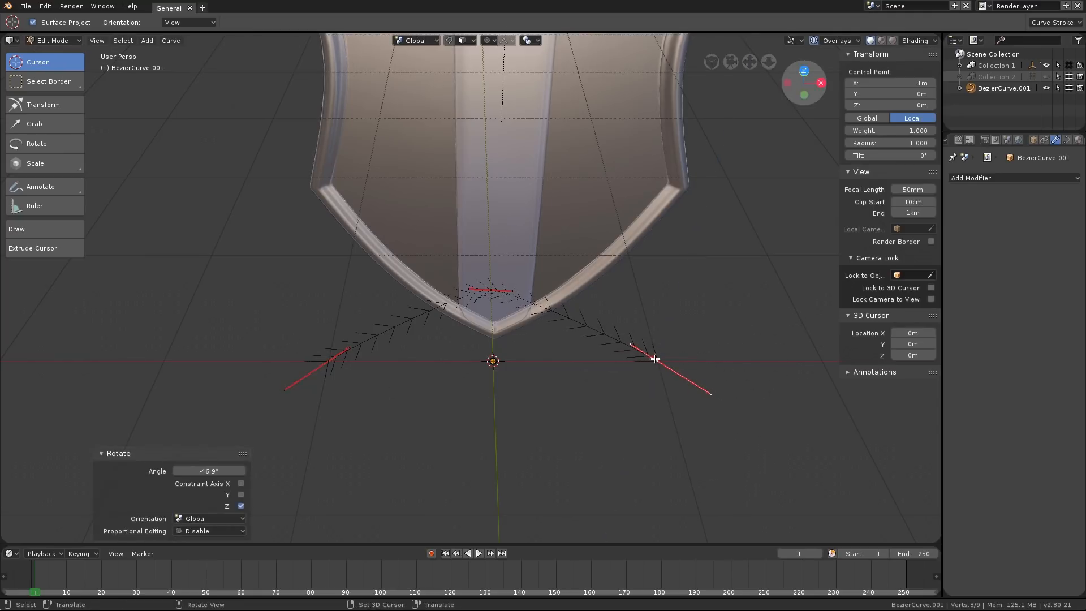
Close the second curve with Toggle Cyclic and rescale the handles of its end point on the negative X side.
{"action": "left_click", "coordinate": [171, 41]}
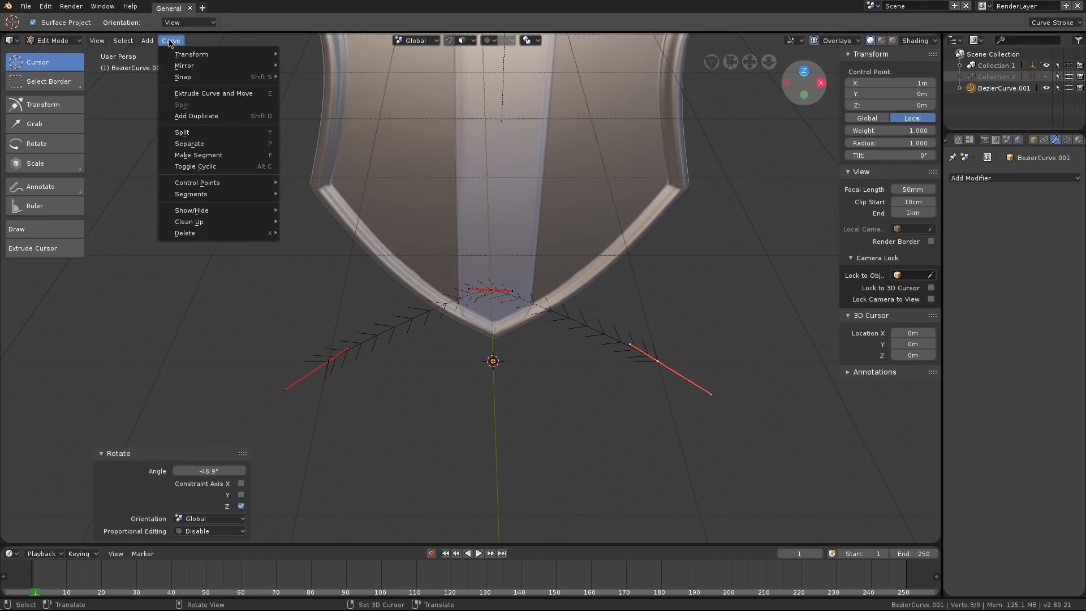
{"action": "left_click", "coordinate": [197, 166]}
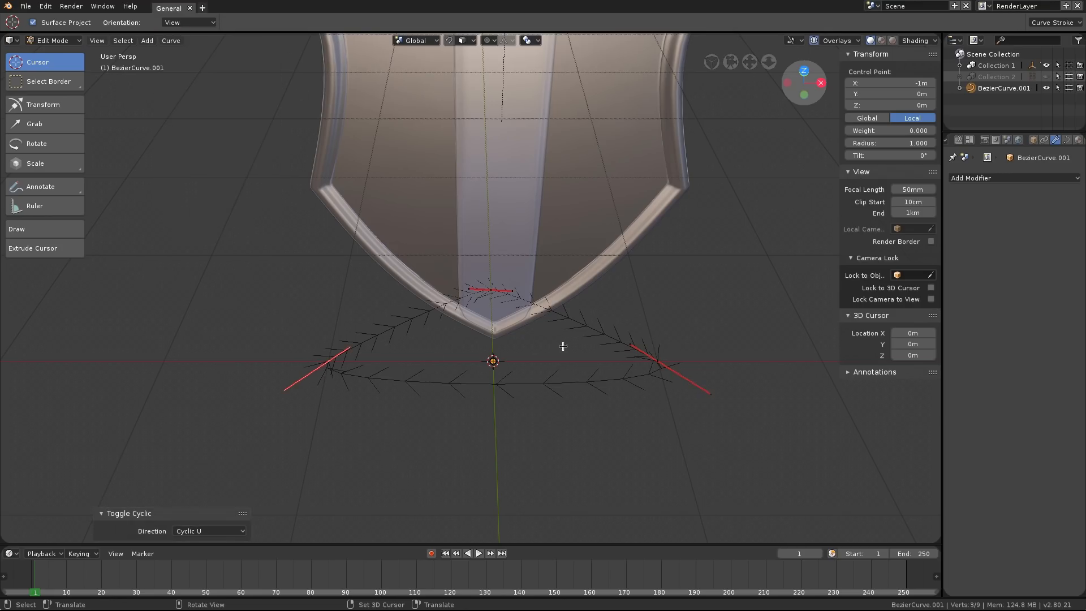
{"action": "key", "text": "s"}
{"action": "left_click", "coordinate": [627, 344]}
Leave curve editing, select the curled curve on the shield's upper right panel and turn X-ray display off.
{"action": "middle_click_drag", "start_coordinate": [627, 344], "coordinate": [625, 305]}
{"action": "middle_click_drag", "start_coordinate": [624, 306], "coordinate": [605, 262]}
{"action": "middle_click_drag", "start_coordinate": [565, 200], "coordinate": [556, 265], "text": "shift"}
{"action": "key", "text": "Tab"}
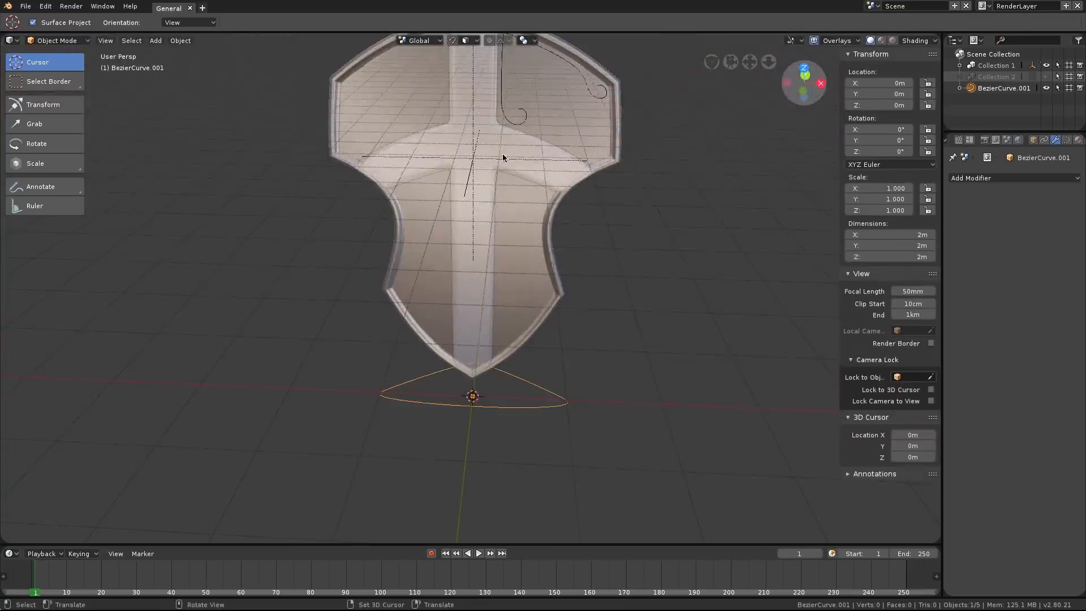
{"action": "middle_click_drag", "start_coordinate": [503, 154], "coordinate": [475, 265], "text": "shift"}
{"action": "scroll", "coordinate": [469, 246], "scroll_direction": "up", "scroll_amount": 3}
{"action": "left_click", "coordinate": [470, 190]}
{"action": "left_click", "coordinate": [469, 190]}
{"action": "key", "text": "alt+z"}
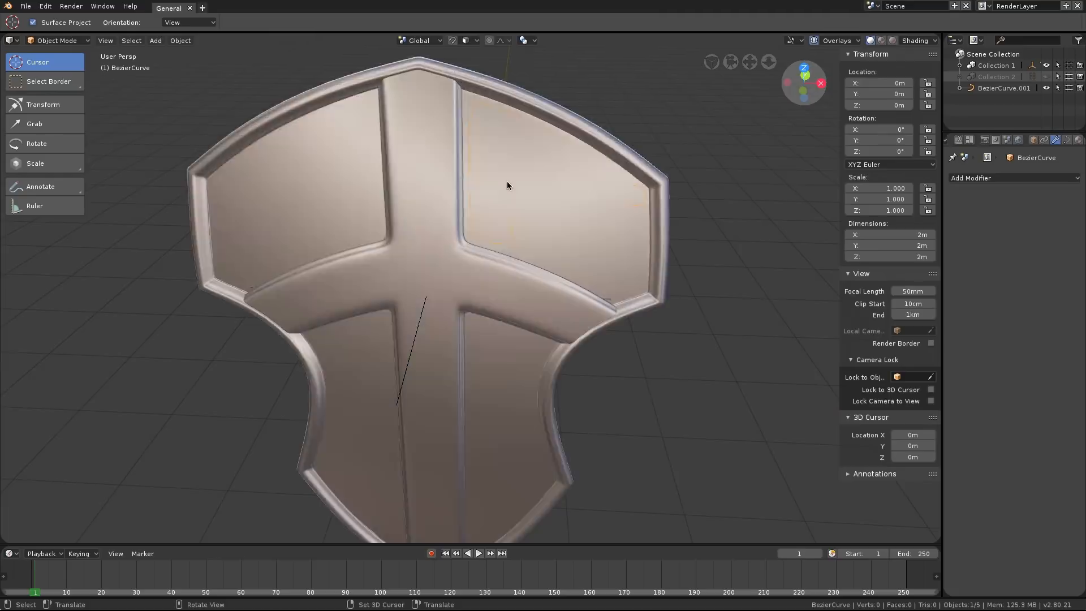
Set the closed curve at the origin as the curled curve's bevel object.
{"action": "middle_click_drag", "start_coordinate": [506, 181], "coordinate": [507, 212]}
{"action": "scroll", "coordinate": [514, 202], "scroll_direction": "up", "scroll_amount": 2}
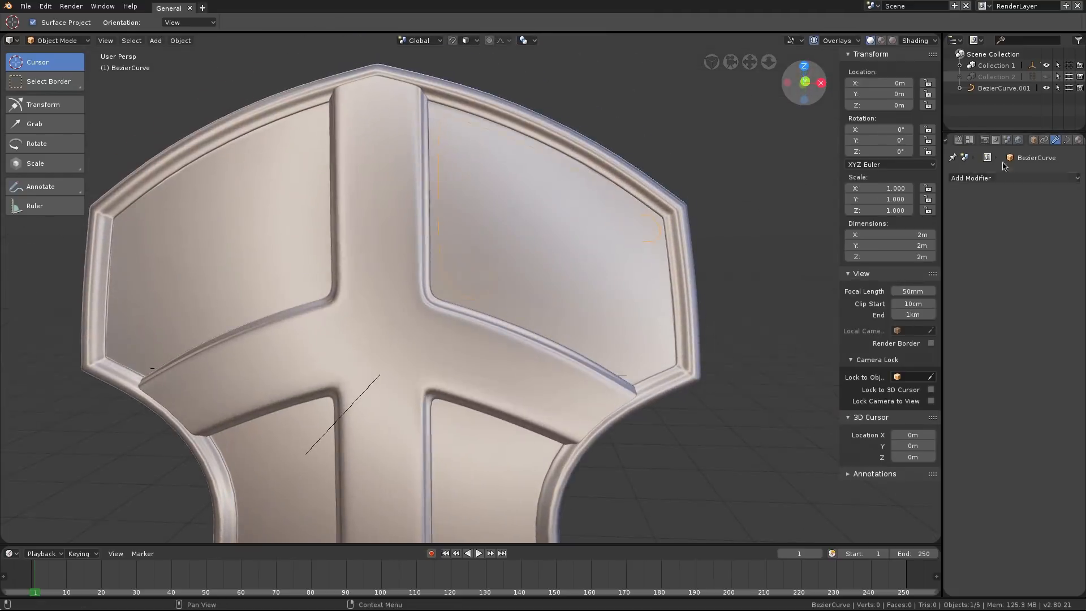
{"action": "left_click", "coordinate": [1066, 139]}
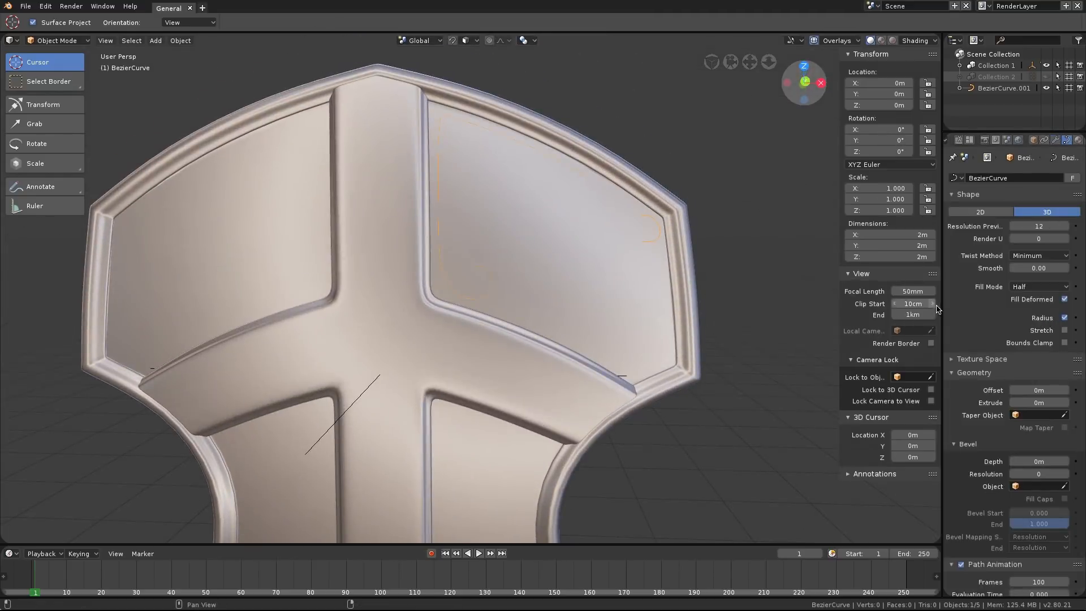
{"action": "left_click_drag", "start_coordinate": [940, 305], "coordinate": [911, 305]}
{"action": "scroll", "coordinate": [1020, 395], "scroll_direction": "down", "scroll_amount": 3}
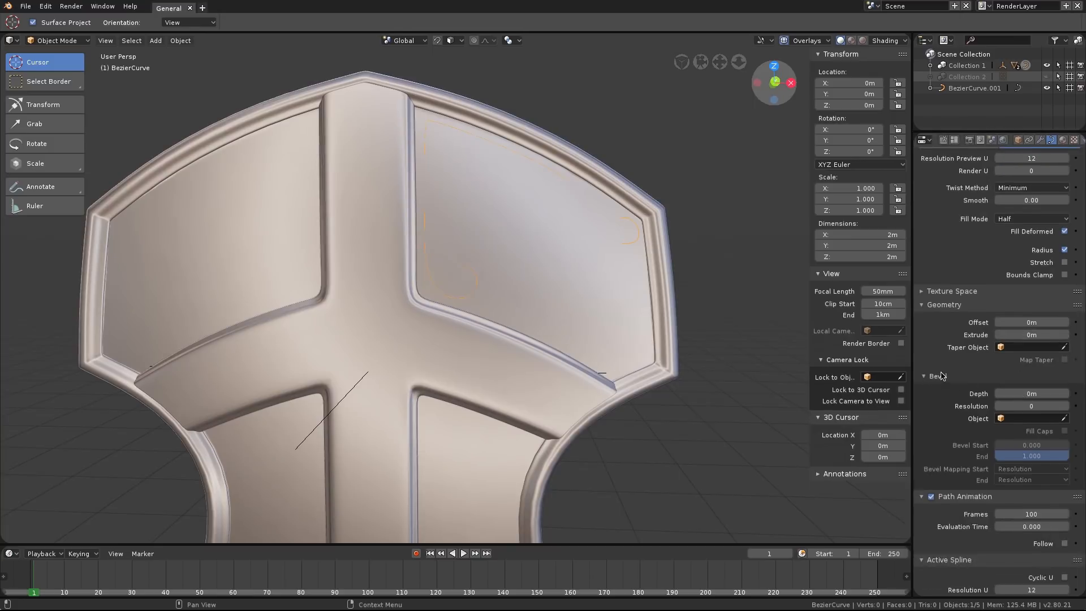
{"action": "scroll", "coordinate": [562, 345], "scroll_direction": "down", "scroll_amount": 2}
{"action": "middle_click_drag", "start_coordinate": [575, 447], "coordinate": [595, 267], "text": "shift"}
{"action": "left_click", "coordinate": [1064, 418]}
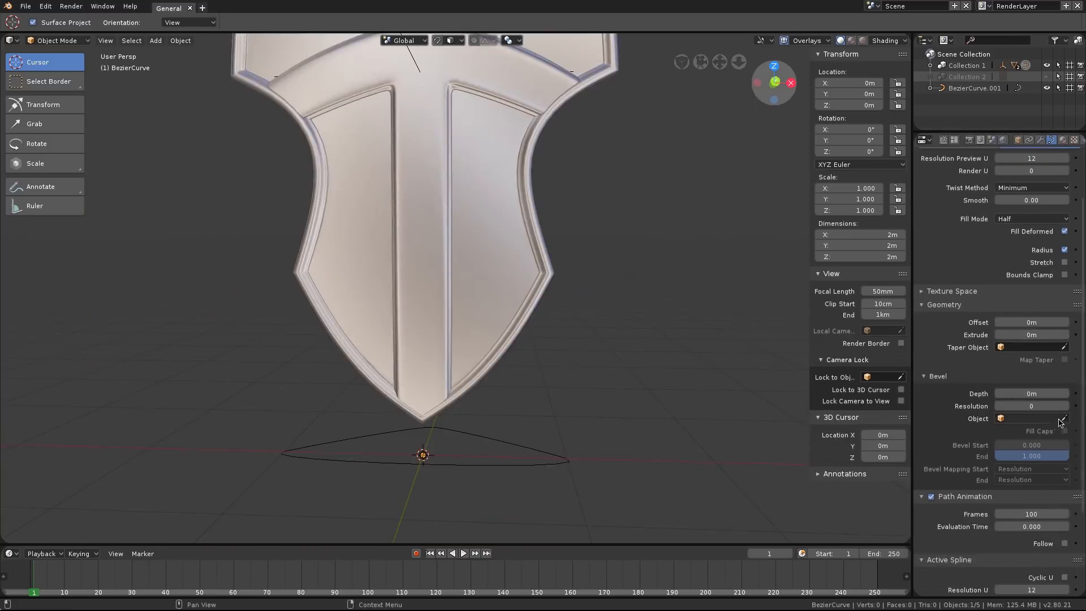
{"action": "left_click", "coordinate": [529, 437]}
{"action": "middle_click_drag", "start_coordinate": [500, 185], "coordinate": [493, 305], "text": "shift"}
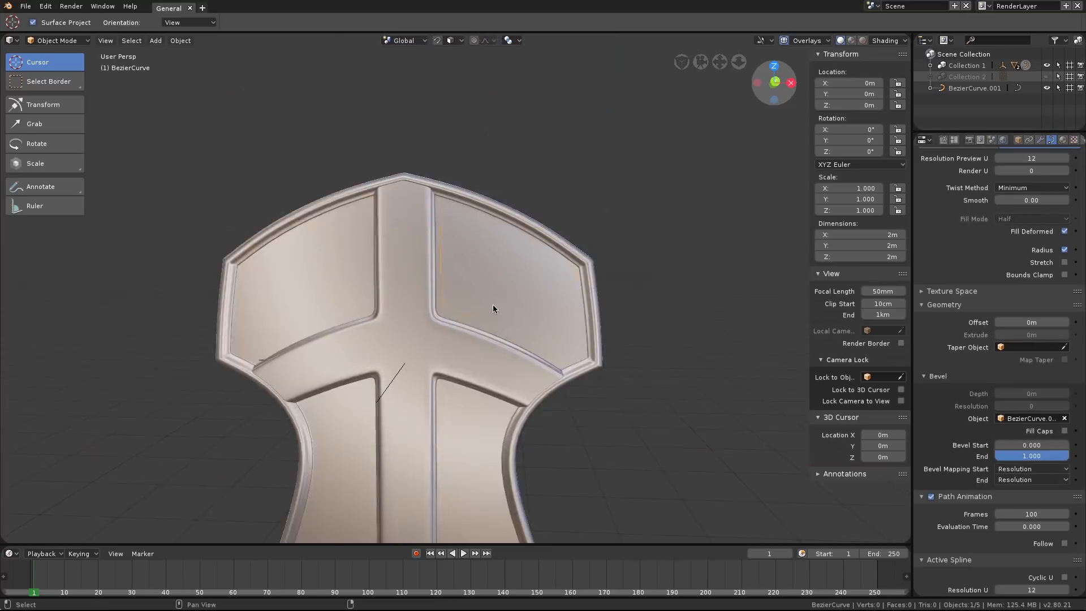
Toggle Fill Caps on and back off for the curled curve to refresh its bevel.
{"action": "scroll", "coordinate": [493, 304], "scroll_direction": "down", "scroll_amount": 3}
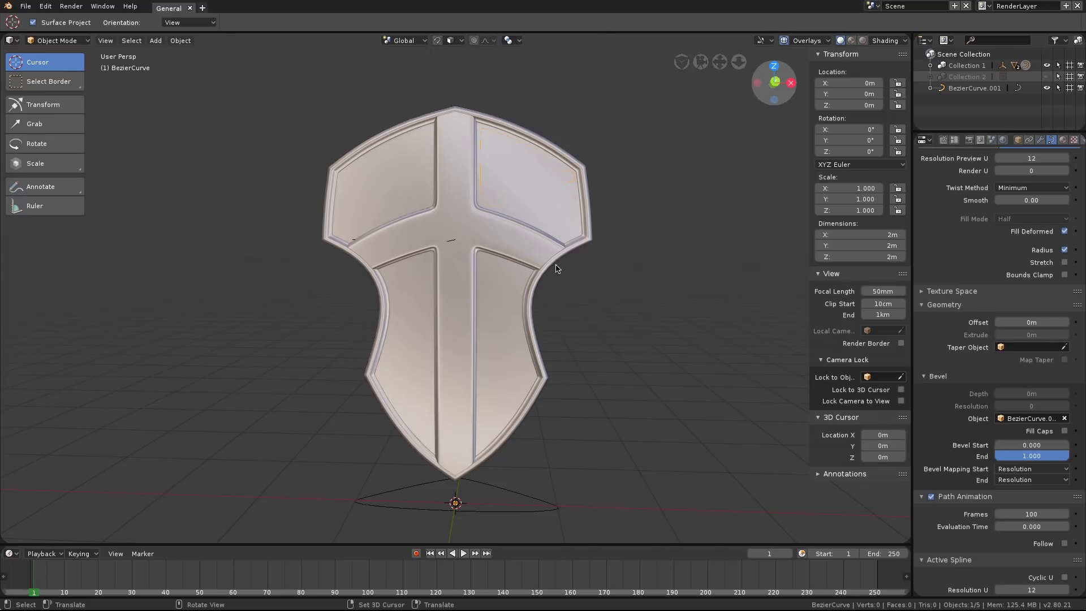
{"action": "middle_click_drag", "start_coordinate": [660, 270], "coordinate": [639, 275]}
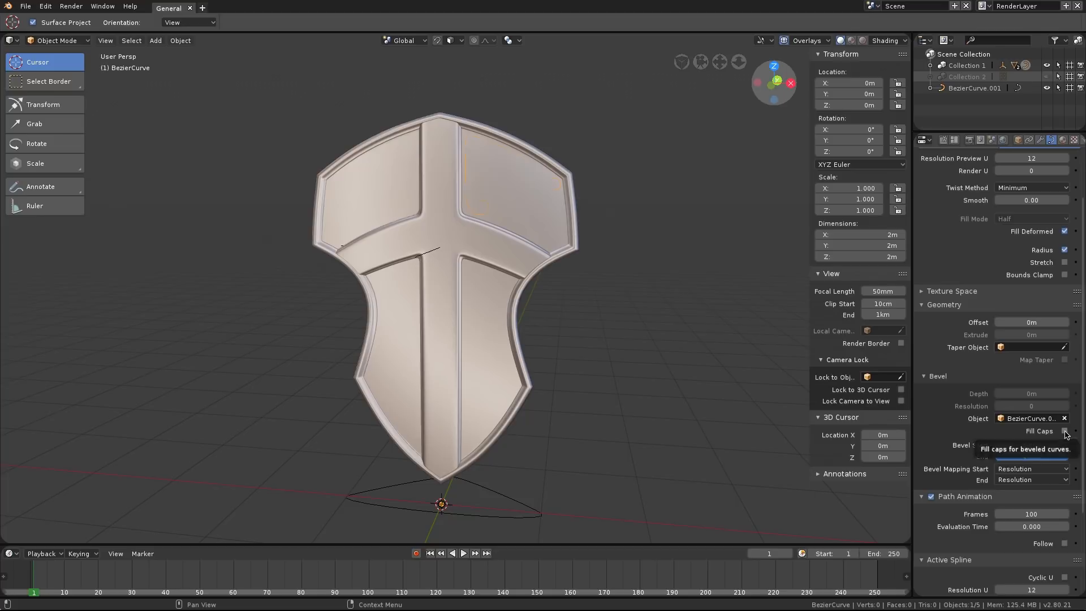
{"action": "left_click", "coordinate": [1065, 432]}
{"action": "left_click", "coordinate": [1065, 432]}
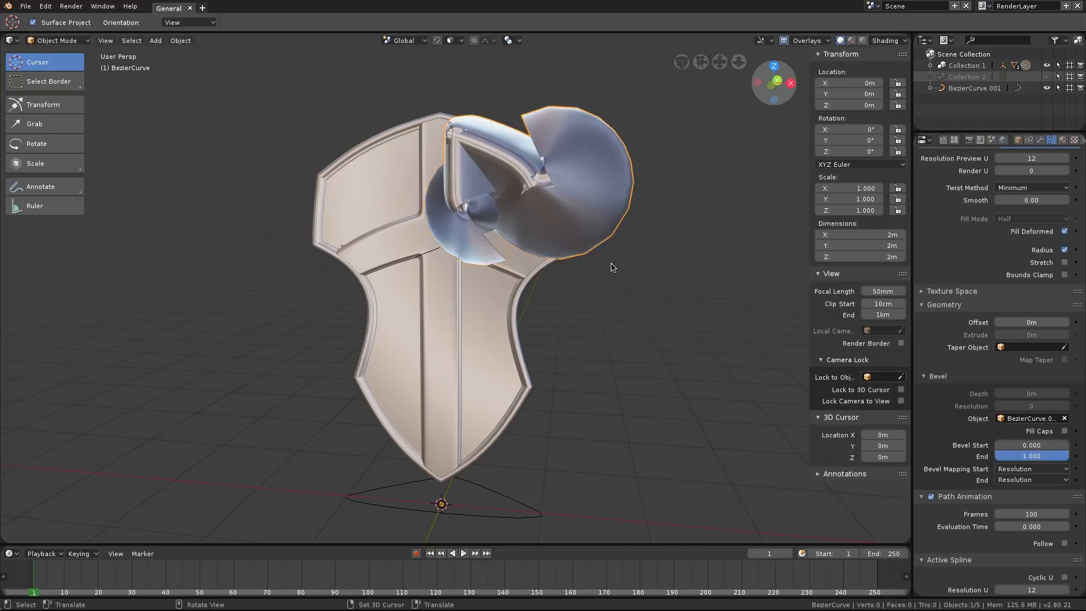
Scale the closed bevel profile curve at the origin down to about 0.056.
{"action": "middle_click_drag", "start_coordinate": [516, 185], "coordinate": [495, 229], "text": "ctrl"}
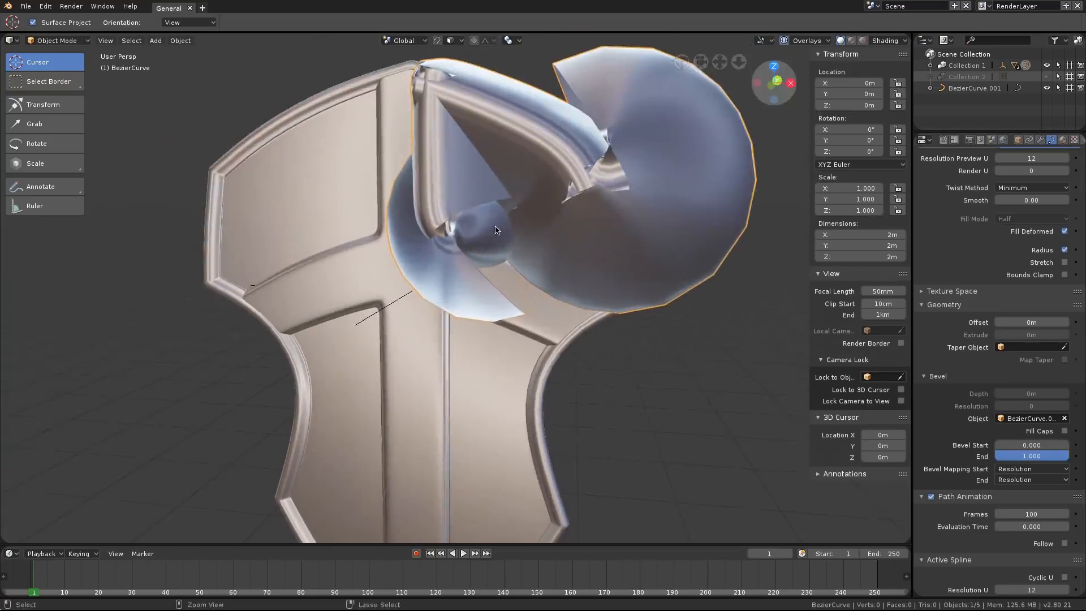
{"action": "scroll", "coordinate": [603, 283], "scroll_direction": "down", "scroll_amount": 6}
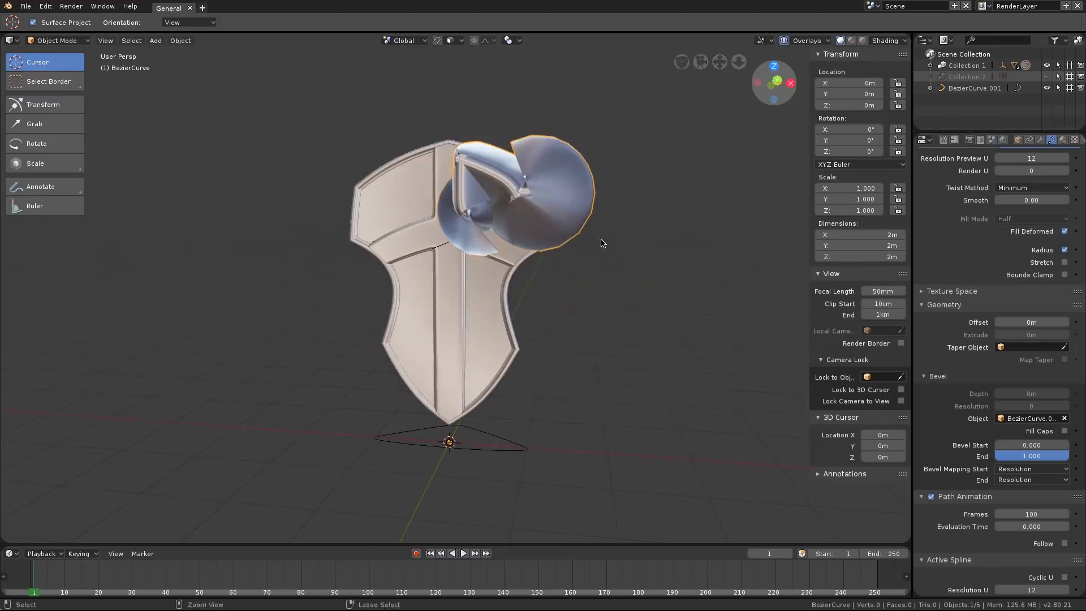
{"action": "left_click", "coordinate": [500, 431]}
{"action": "key", "text": "s"}
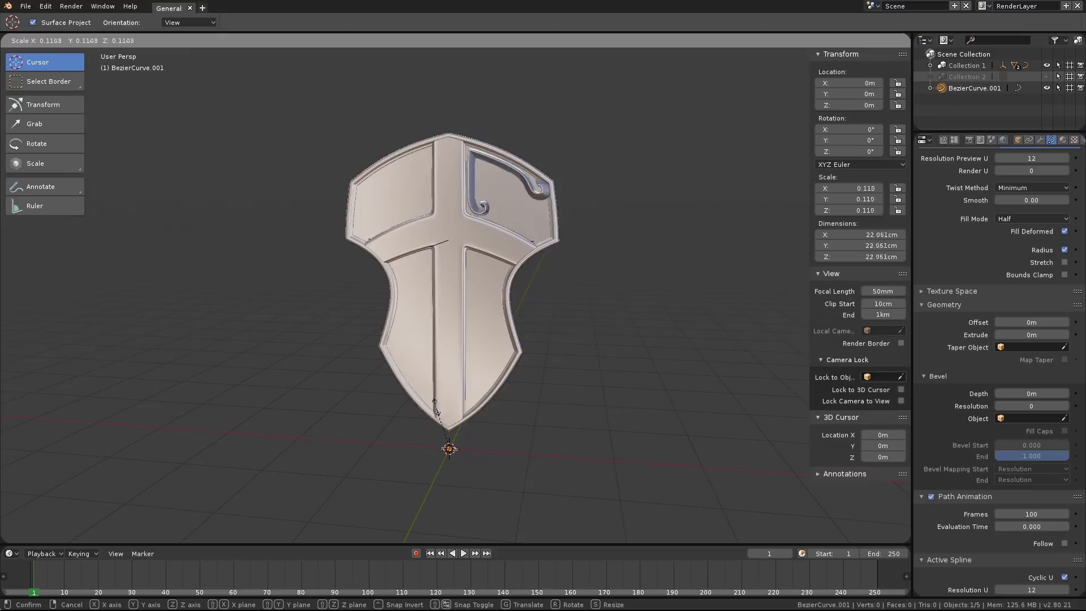
{"action": "left_click", "coordinate": [437, 430]}
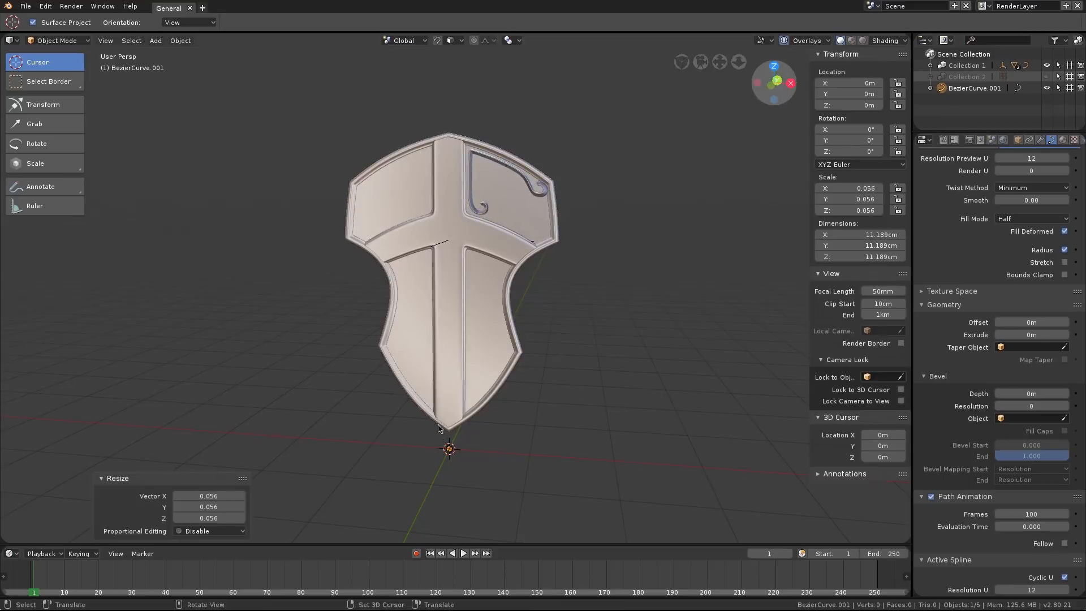
Edit the curled curve on the shield's upper right panel and tilt all its control points by 90°.
{"action": "middle_click_drag", "start_coordinate": [438, 428], "coordinate": [453, 374]}
{"action": "scroll", "coordinate": [465, 391], "scroll_direction": "up", "scroll_amount": 5}
{"action": "scroll", "coordinate": [452, 376], "scroll_direction": "up", "scroll_amount": 4}
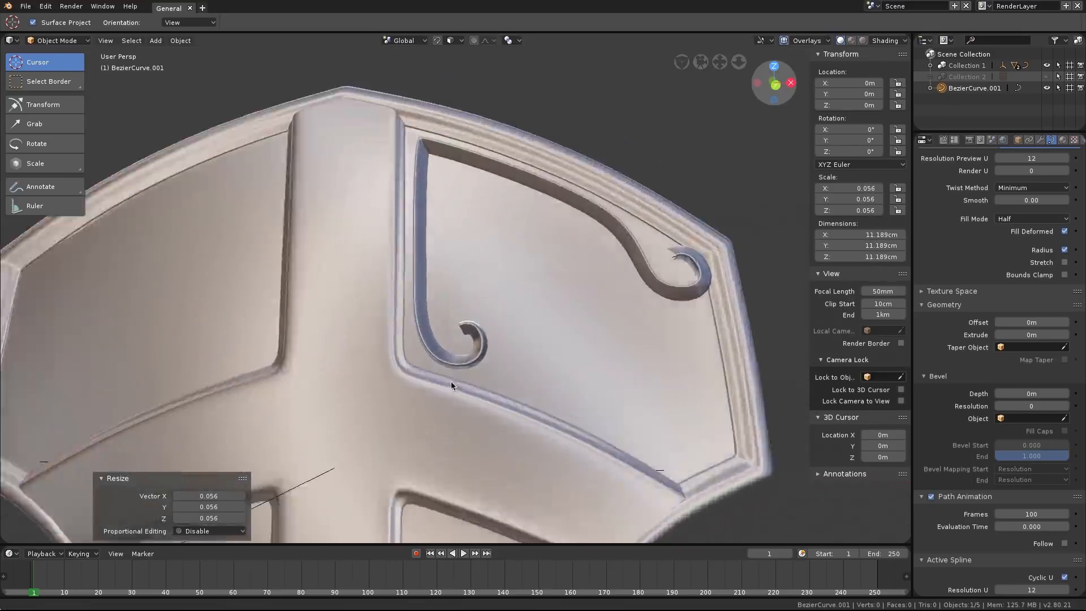
{"action": "left_click", "coordinate": [415, 116]}
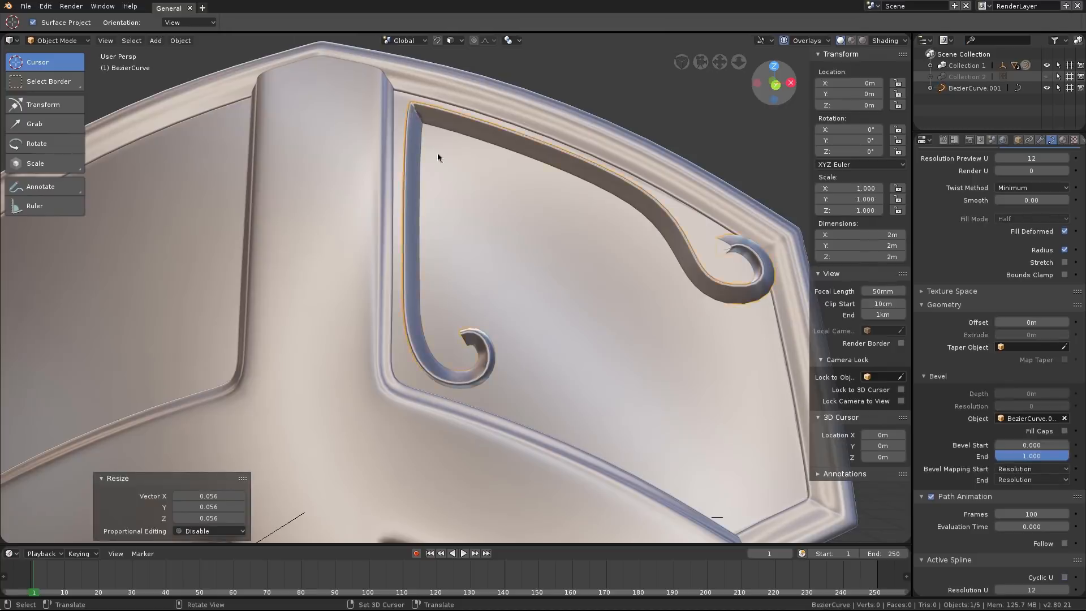
{"action": "middle_click_drag", "start_coordinate": [461, 189], "coordinate": [468, 234]}
{"action": "scroll", "coordinate": [466, 235], "scroll_direction": "up", "scroll_amount": 1}
{"action": "key", "text": "Tab"}
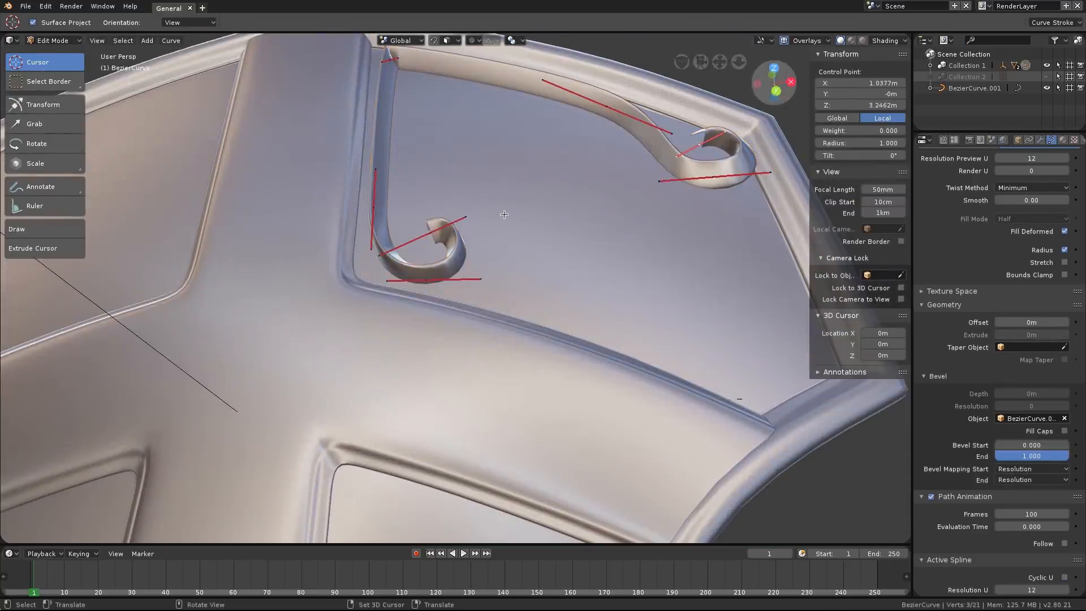
{"action": "scroll", "coordinate": [586, 185], "scroll_direction": "down", "scroll_amount": 2}
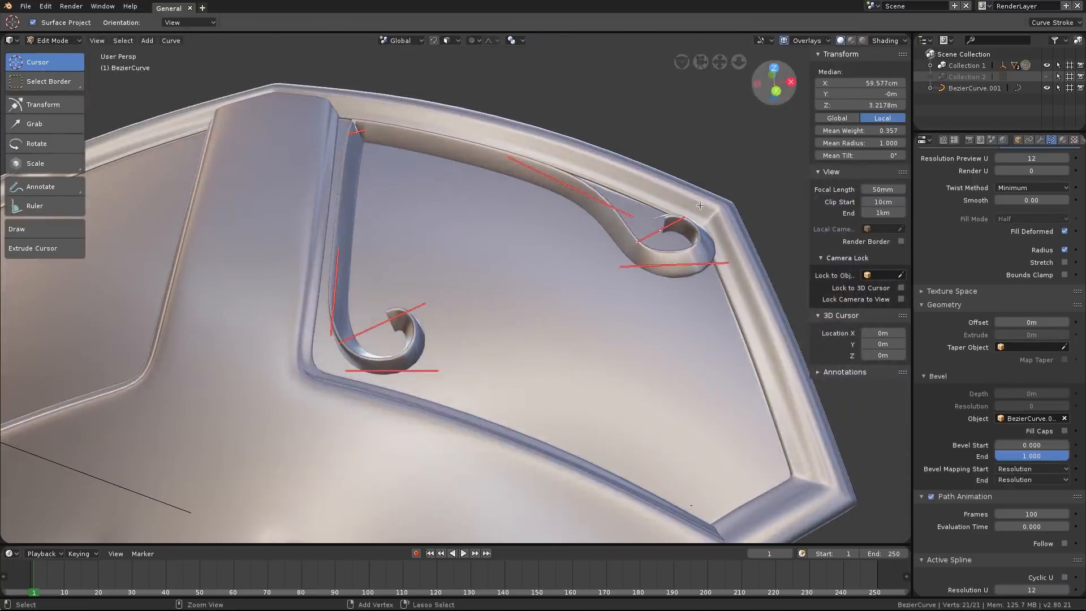
{"action": "key", "text": "ctrl+t"}
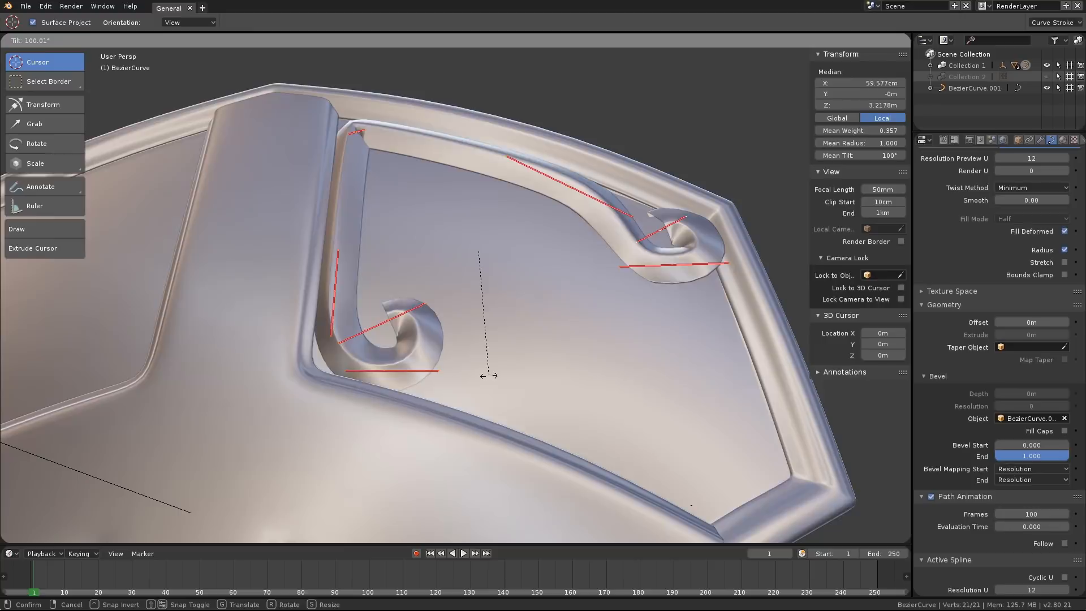
{"action": "left_click", "coordinate": [495, 377]}
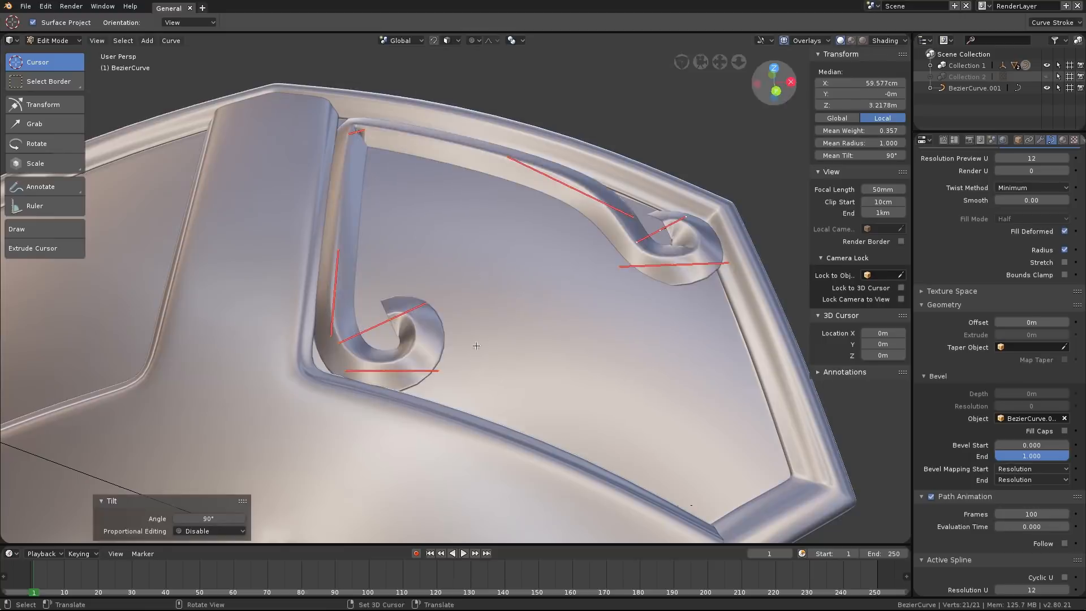
Flatten all control points of the curled curve by scaling them to 0 along the global Y axis.
{"action": "middle_click_drag", "start_coordinate": [476, 346], "coordinate": [458, 180]}
{"action": "scroll", "coordinate": [382, 312], "scroll_direction": "up", "scroll_amount": 4}
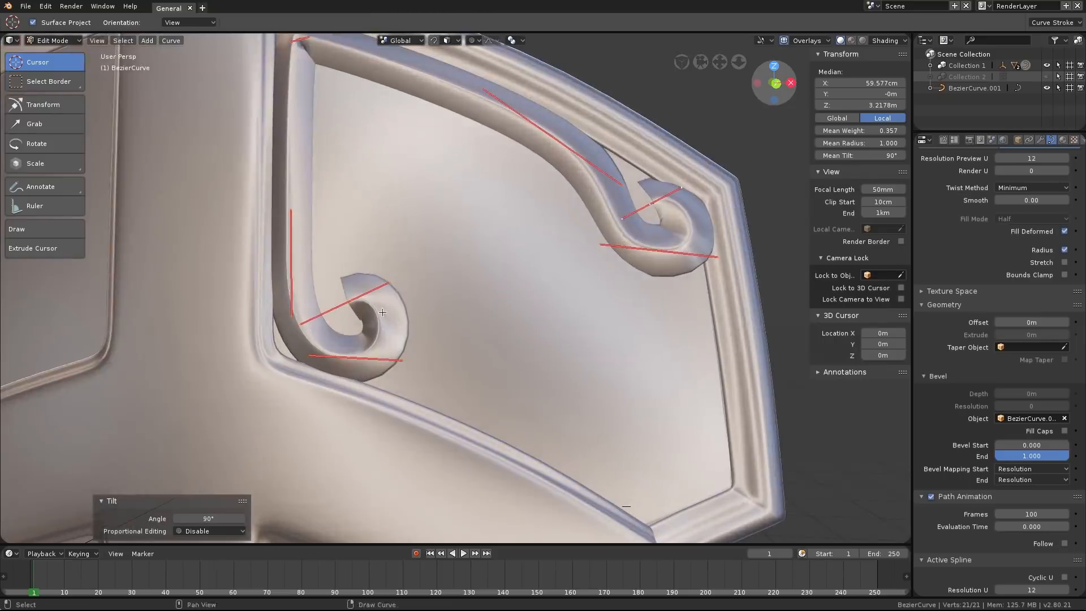
{"action": "middle_click_drag", "start_coordinate": [382, 313], "coordinate": [442, 391], "text": "shift"}
{"action": "scroll", "coordinate": [442, 391], "scroll_direction": "up", "scroll_amount": 1}
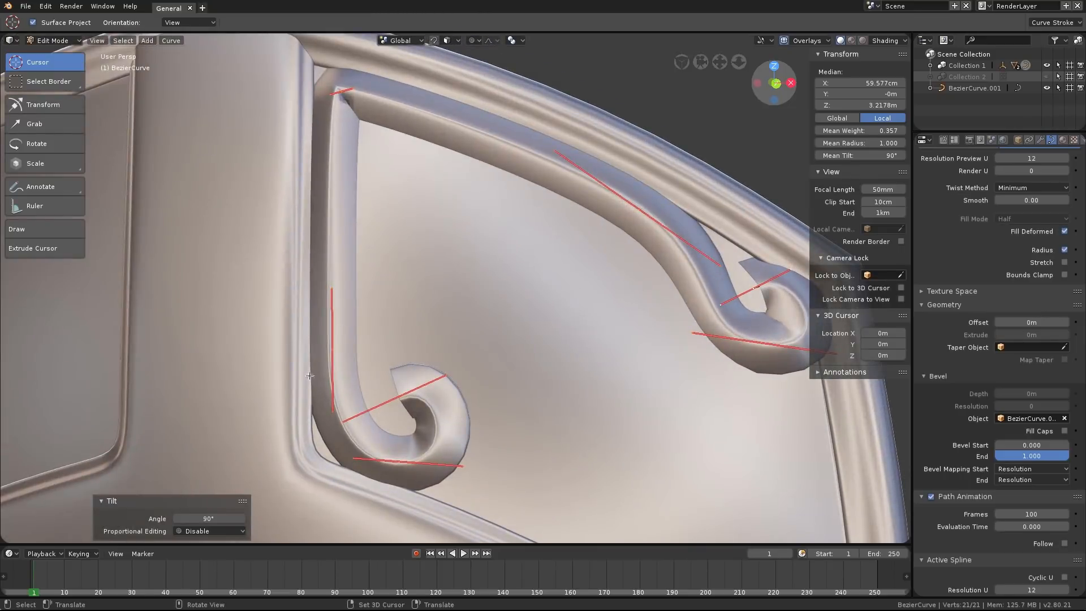
{"action": "scroll", "coordinate": [439, 389], "scroll_direction": "down", "scroll_amount": 2}
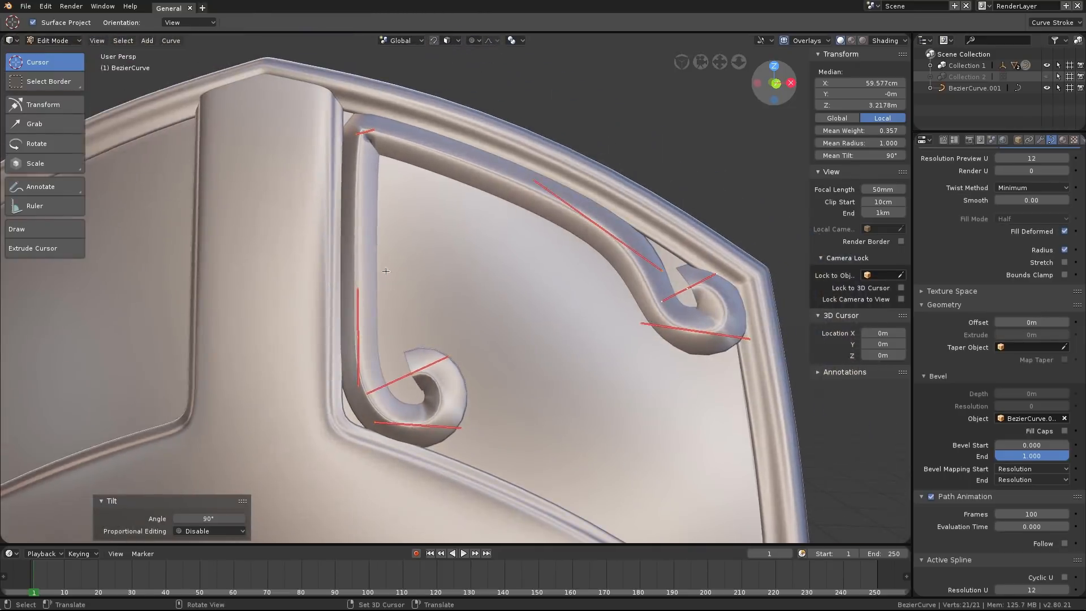
{"action": "middle_click_drag", "start_coordinate": [475, 218], "coordinate": [509, 151]}
{"action": "middle_click_drag", "start_coordinate": [510, 251], "coordinate": [436, 285]}
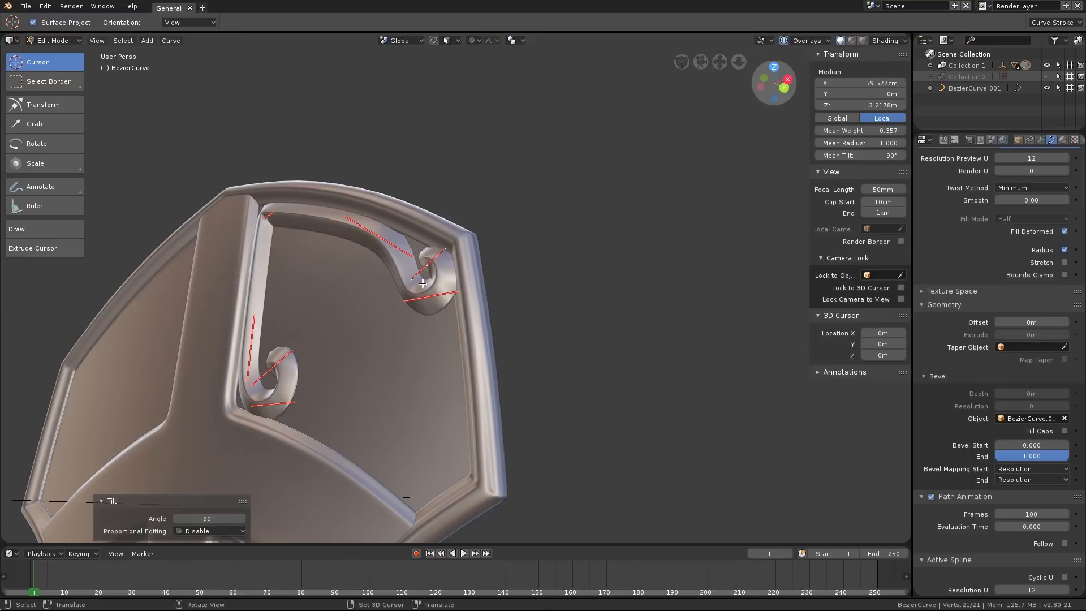
{"action": "key", "text": "s"}
{"action": "key", "text": "y"}
{"action": "key", "text": "0"}
{"action": "key", "text": "Return"}
{"action": "middle_click_drag", "start_coordinate": [444, 236], "coordinate": [390, 227]}
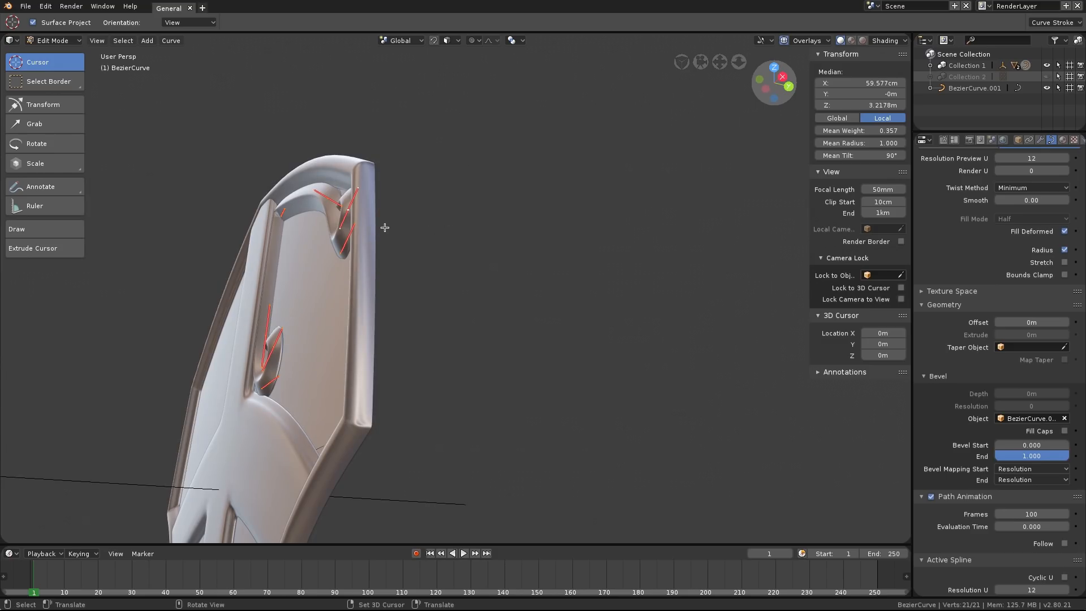
{"action": "key", "text": "s"}
{"action": "key", "text": "y"}
{"action": "key", "text": "0"}
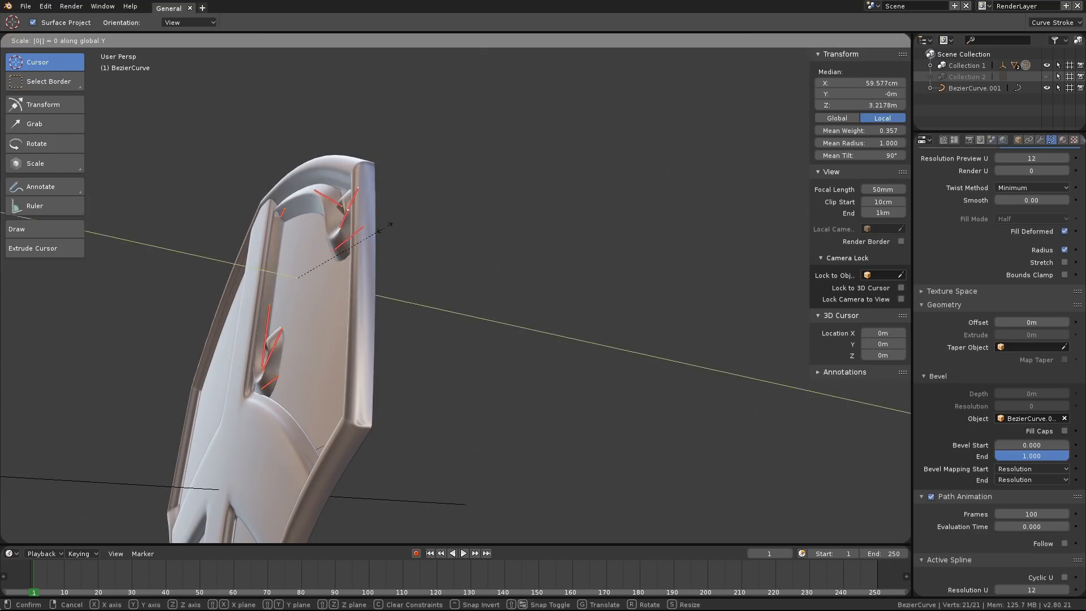
{"action": "key", "text": "Return"}
Examine the curled curve's bevel and its fit inside the shield's upper right panel from near and far.
{"action": "middle_click_drag", "start_coordinate": [380, 161], "coordinate": [478, 192]}
{"action": "scroll", "coordinate": [478, 192], "scroll_direction": "down", "scroll_amount": 10}
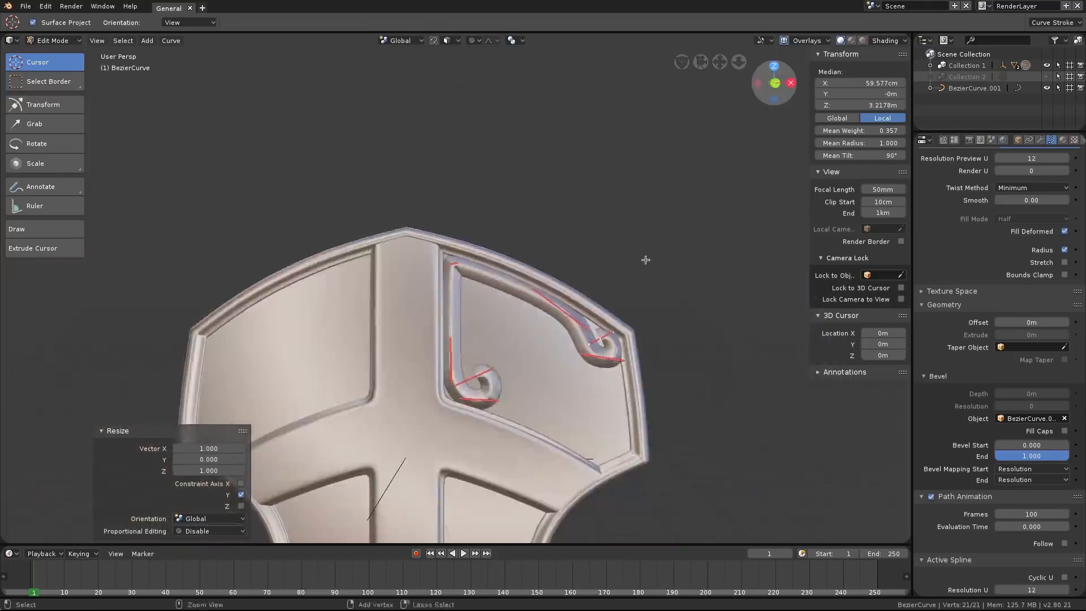
{"action": "scroll", "coordinate": [588, 254], "scroll_direction": "down", "scroll_amount": 2}
{"action": "scroll", "coordinate": [576, 261], "scroll_direction": "up", "scroll_amount": 8}
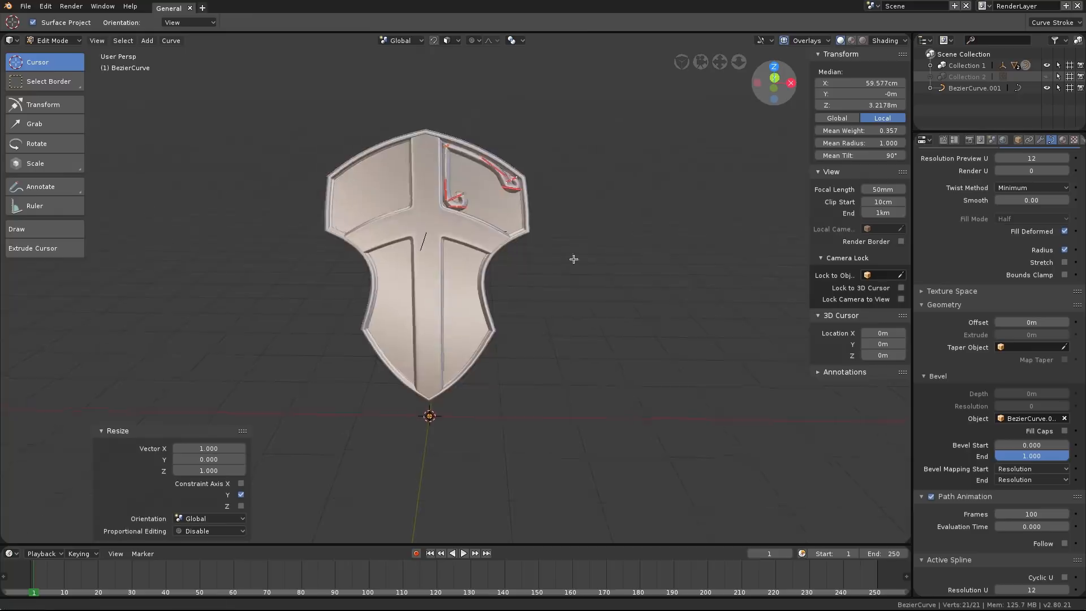
{"action": "scroll", "coordinate": [499, 276], "scroll_direction": "up", "scroll_amount": 1}
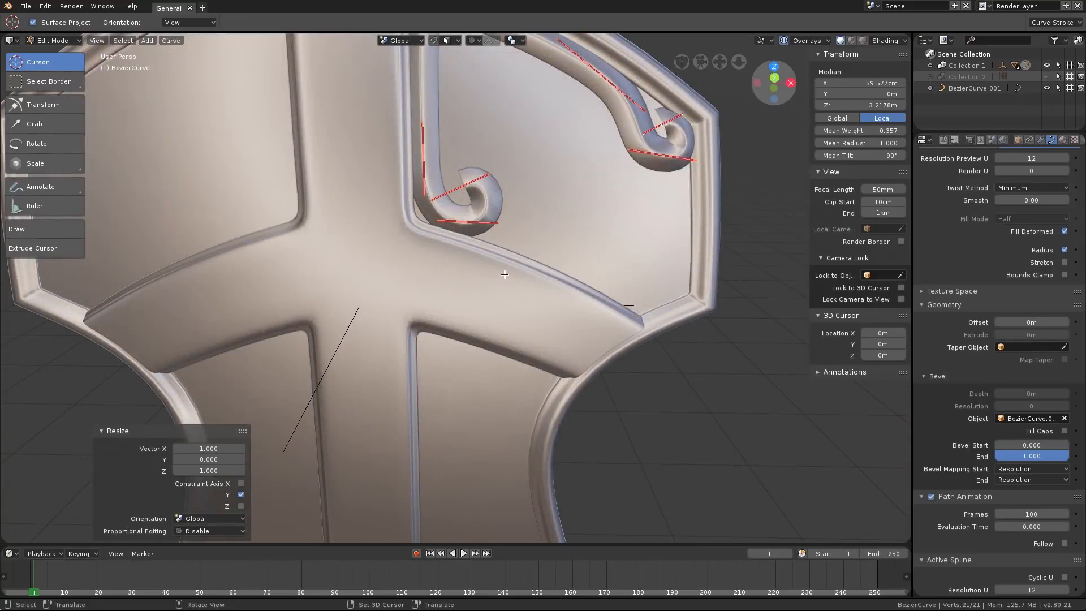
{"action": "scroll", "coordinate": [504, 275], "scroll_direction": "up", "scroll_amount": 3}
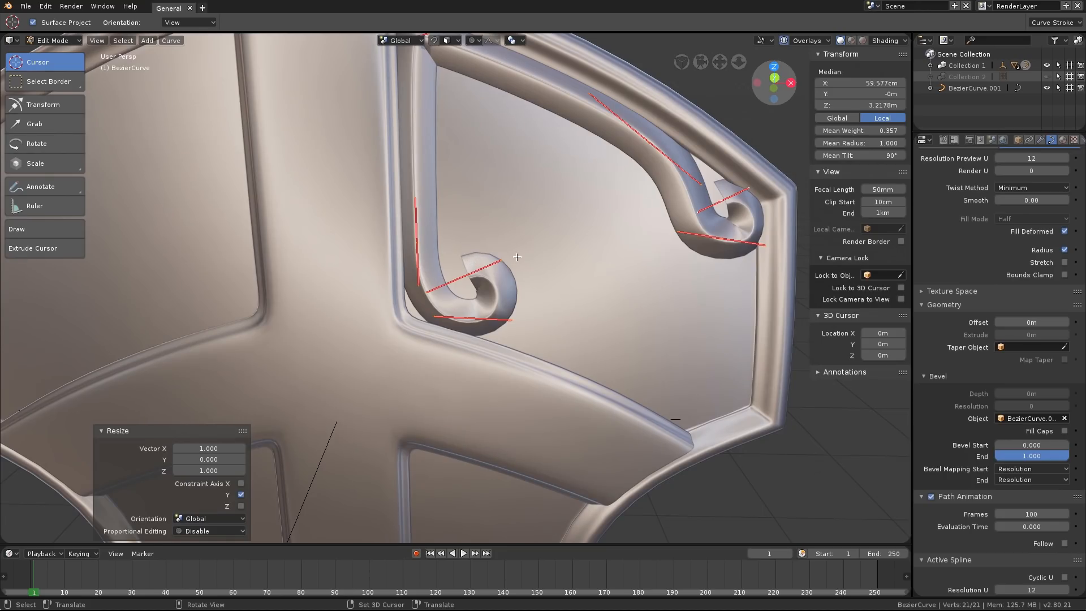
{"action": "middle_click_drag", "start_coordinate": [437, 272], "coordinate": [425, 323], "text": "shift"}
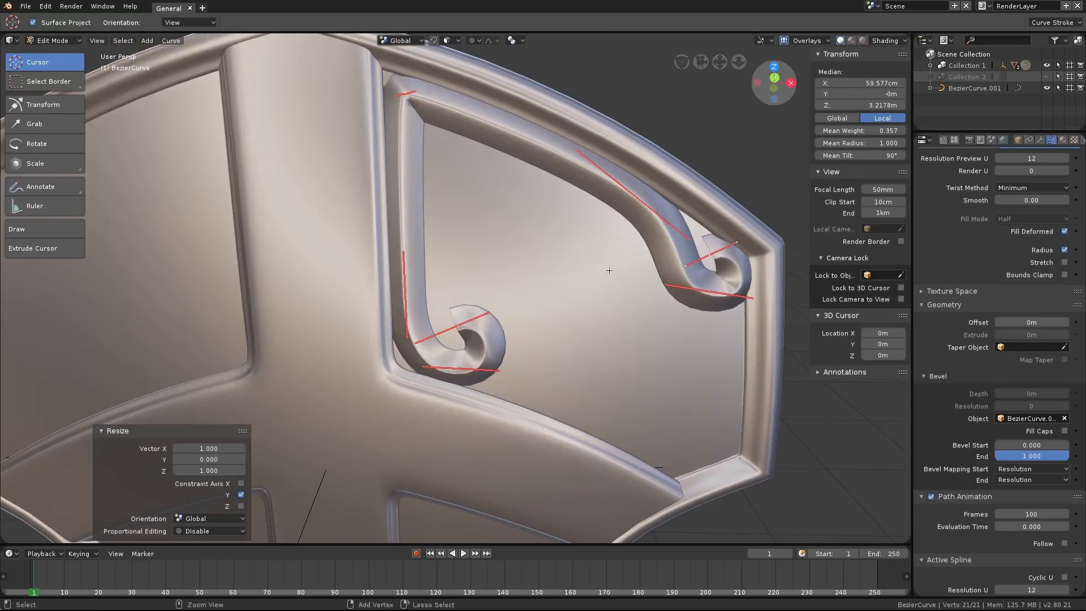
{"action": "middle_click_drag", "start_coordinate": [608, 266], "coordinate": [533, 307], "text": "ctrl"}
Leave curve editing and add a new Bezier curve at the origin.
{"action": "key", "text": "Tab"}
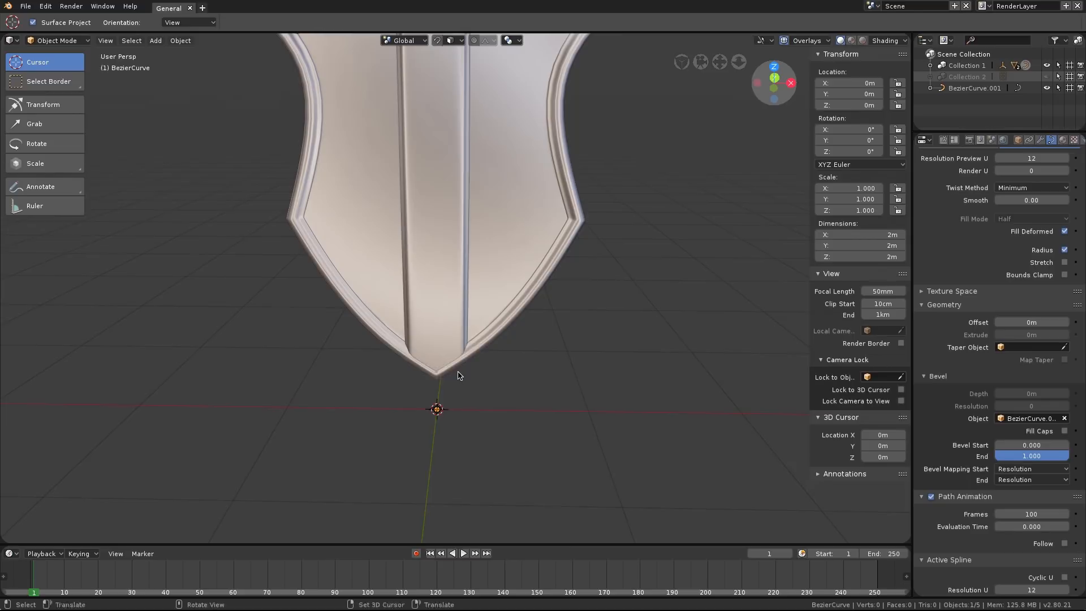
{"action": "key", "text": "shift+a"}
{"action": "mouse_move", "coordinate": [458, 375]}
{"action": "left_click", "coordinate": [505, 372]}
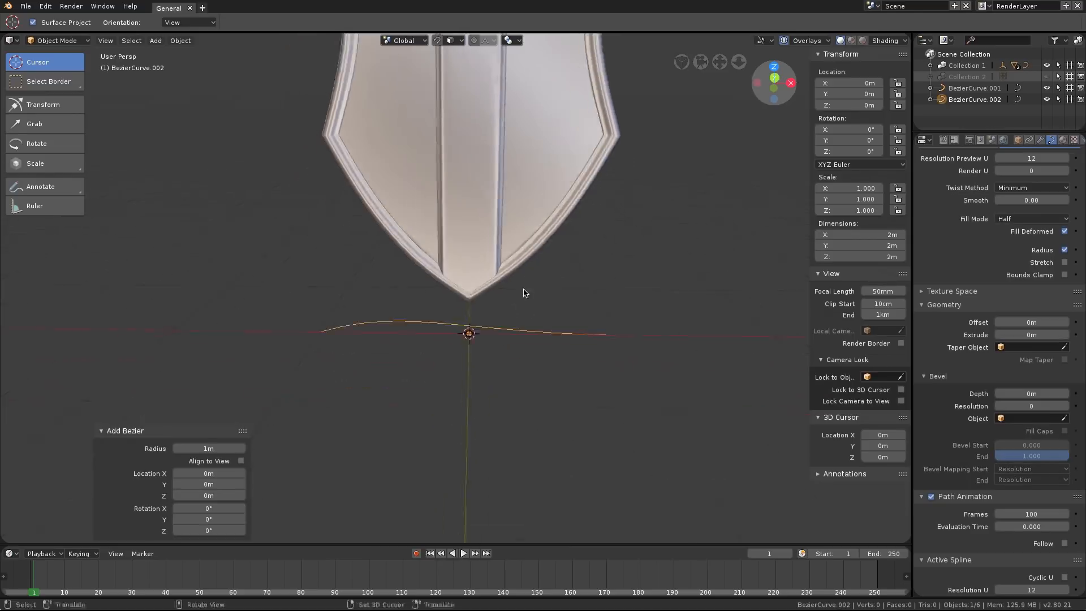
Scale the handles of the new curve's end point on the negative X side by about 0.293.
{"action": "key", "text": "Tab"}
{"action": "scroll", "coordinate": [508, 307], "scroll_direction": "up", "scroll_amount": 2}
{"action": "left_click", "coordinate": [283, 346]}
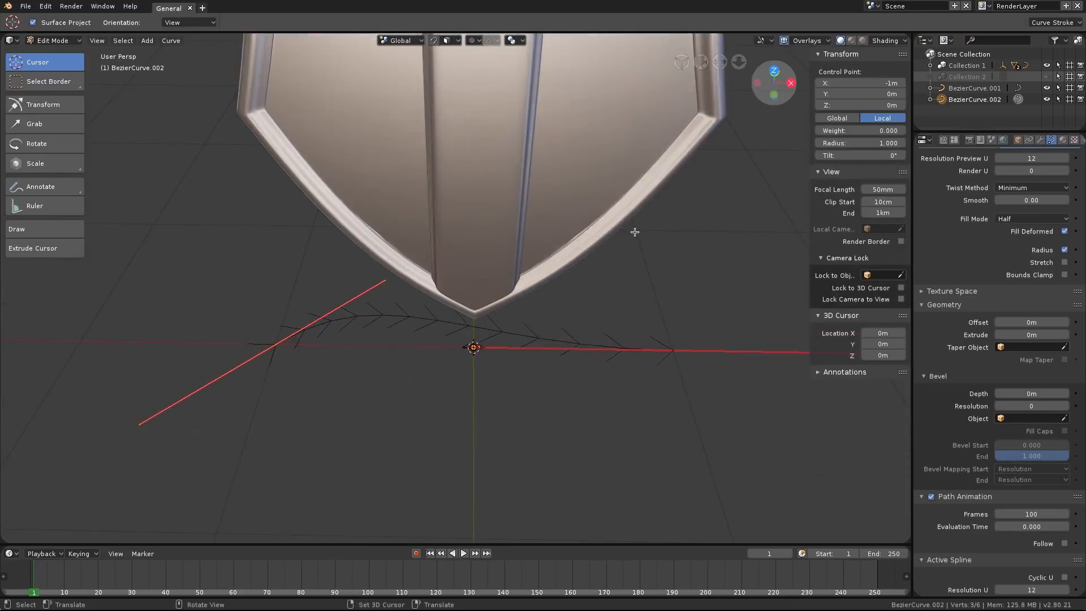
{"action": "key", "text": "s"}
{"action": "left_click", "coordinate": [396, 294]}
{"action": "scroll", "coordinate": [400, 291], "scroll_direction": "up", "scroll_amount": 3}
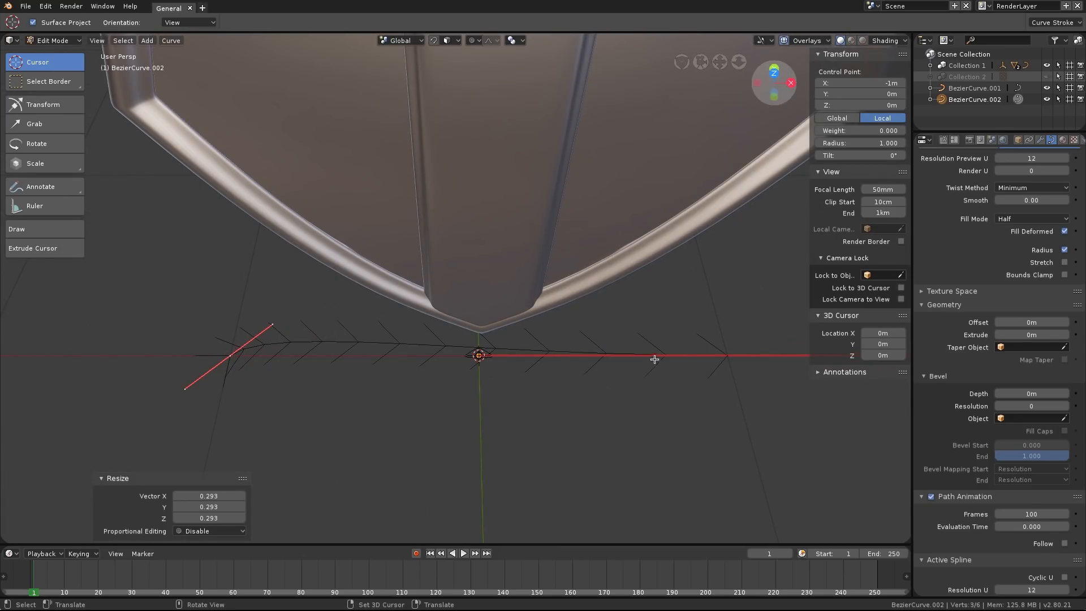
Shape the positive X end point's handles: rotate by about 37.7°, scale by about 0.132, and rotate by about -34.9° around Z.
{"action": "left_click", "coordinate": [682, 349]}
{"action": "middle_click_drag", "start_coordinate": [668, 326], "coordinate": [606, 332], "text": "shift"}
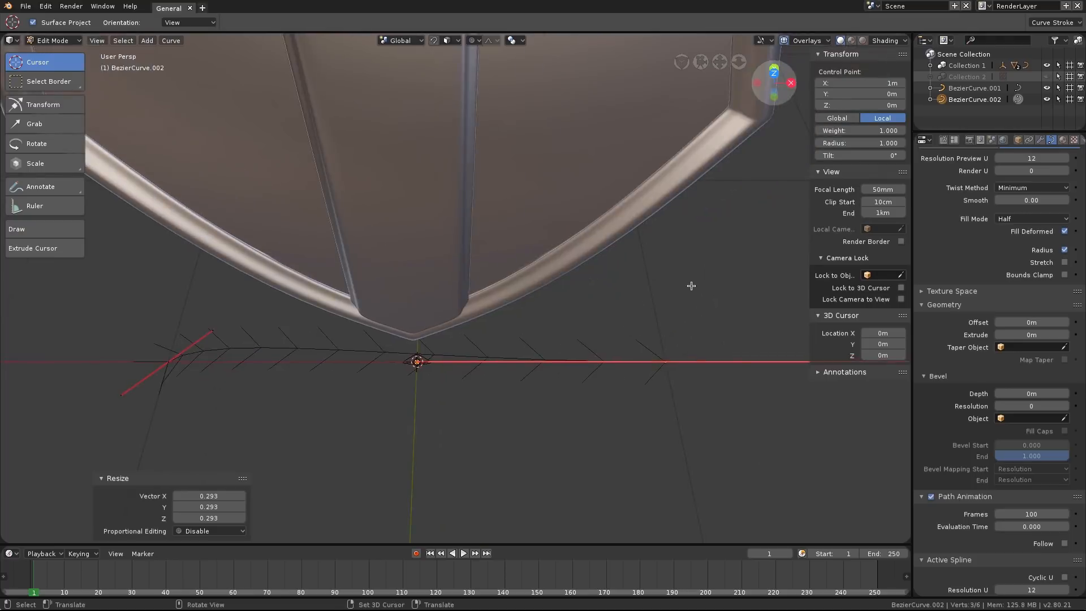
{"action": "key", "text": "r"}
{"action": "left_click", "coordinate": [732, 318]}
{"action": "key", "text": "s"}
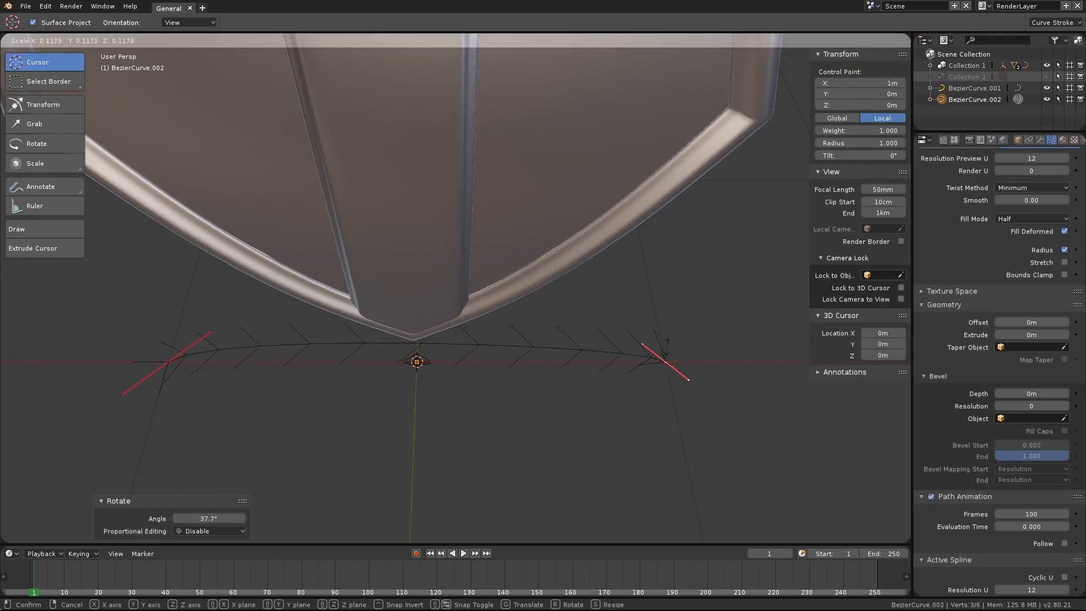
{"action": "left_click", "coordinate": [668, 341]}
{"action": "key", "text": "r"}
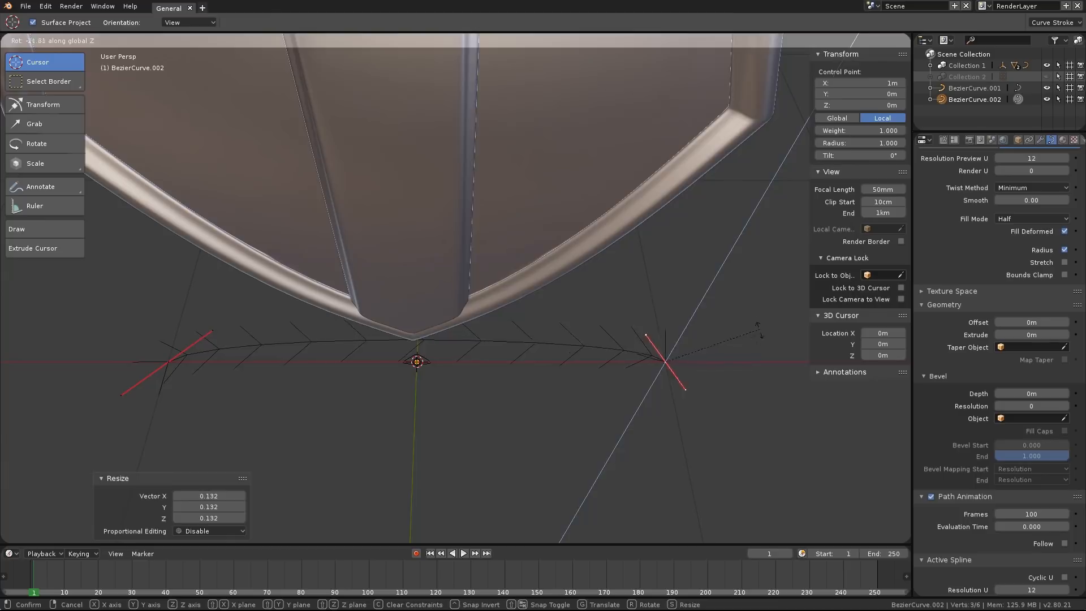
{"action": "left_click", "coordinate": [681, 354]}
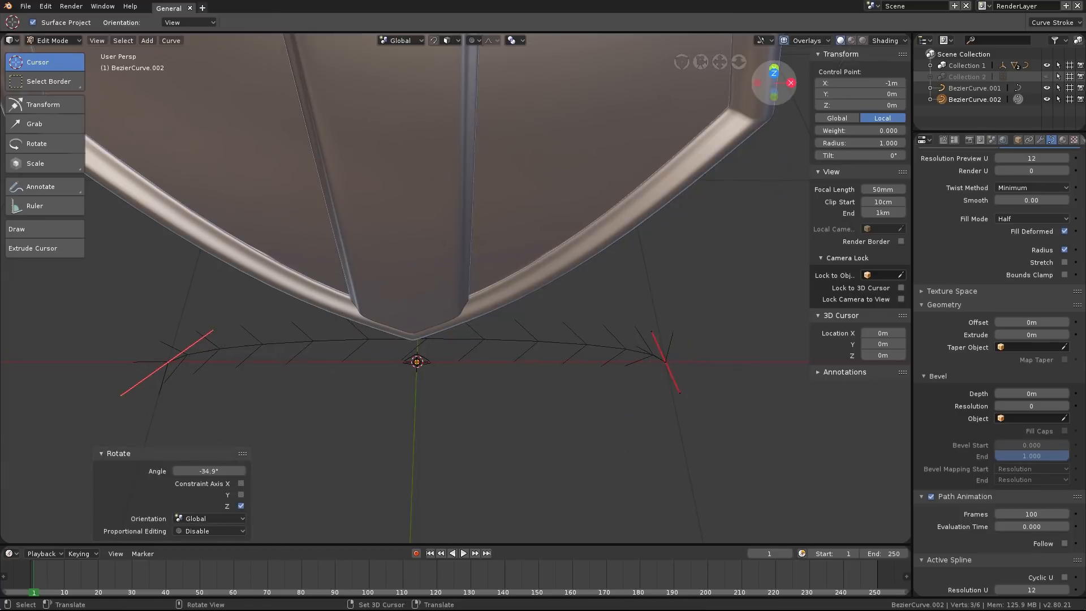
Steepen the negative X end point's handles by rotating them, and flatten the whole curve to 0 along Z.
{"action": "key", "text": "r"}
{"action": "left_click", "coordinate": [506, 287]}
{"action": "key", "text": "a"}
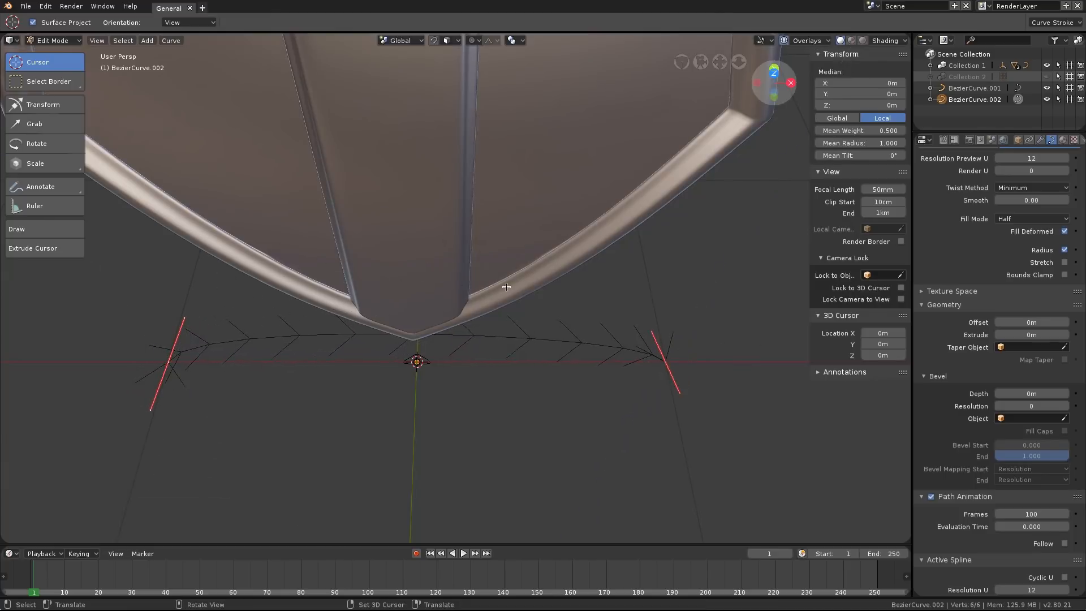
{"action": "key", "text": "s"}
{"action": "key", "text": "z"}
{"action": "key", "text": "0"}
{"action": "key", "text": "Return"}
Rotate the handles of the end point on the positive X side and scale them by about 1.222.
{"action": "middle_click_drag", "start_coordinate": [507, 287], "coordinate": [676, 341]}
{"action": "left_click", "coordinate": [679, 343]}
{"action": "key", "text": "r"}
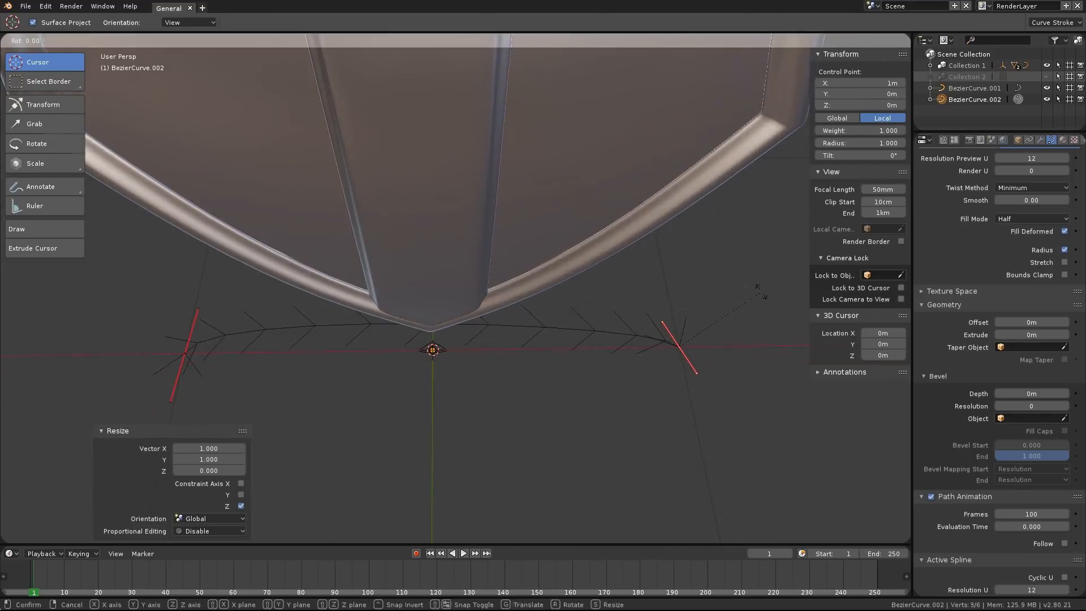
{"action": "left_click", "coordinate": [768, 307]}
{"action": "key", "text": "s"}
{"action": "left_click", "coordinate": [717, 308]}
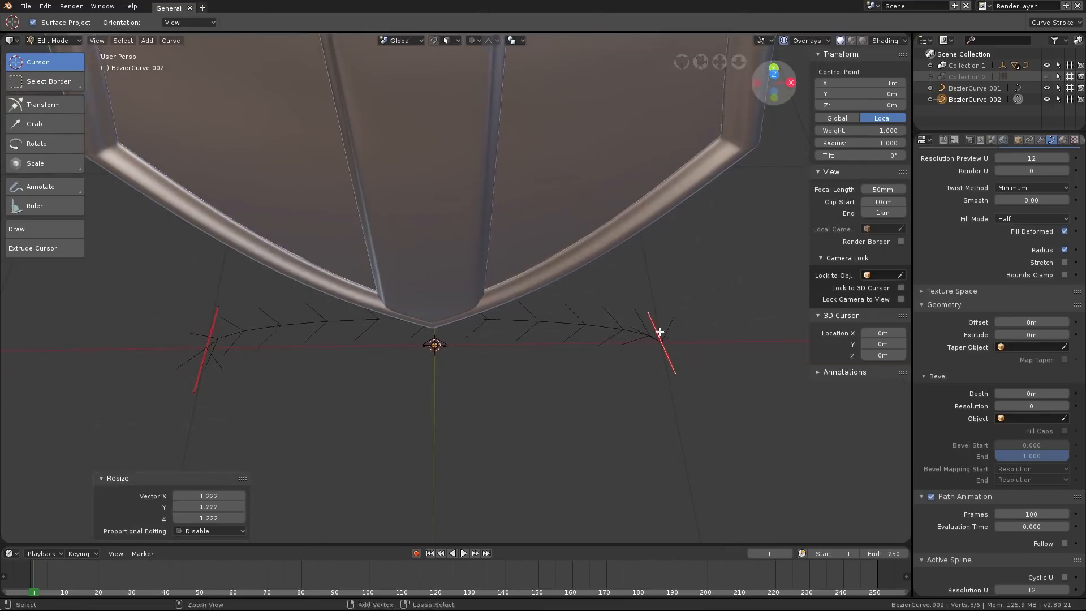
Compare the arched curve at the origin with the curled curve on the shield's upper right panel.
{"action": "scroll", "coordinate": [546, 195], "scroll_direction": "down", "scroll_amount": 5}
{"action": "middle_click_drag", "start_coordinate": [546, 195], "coordinate": [441, 137]}
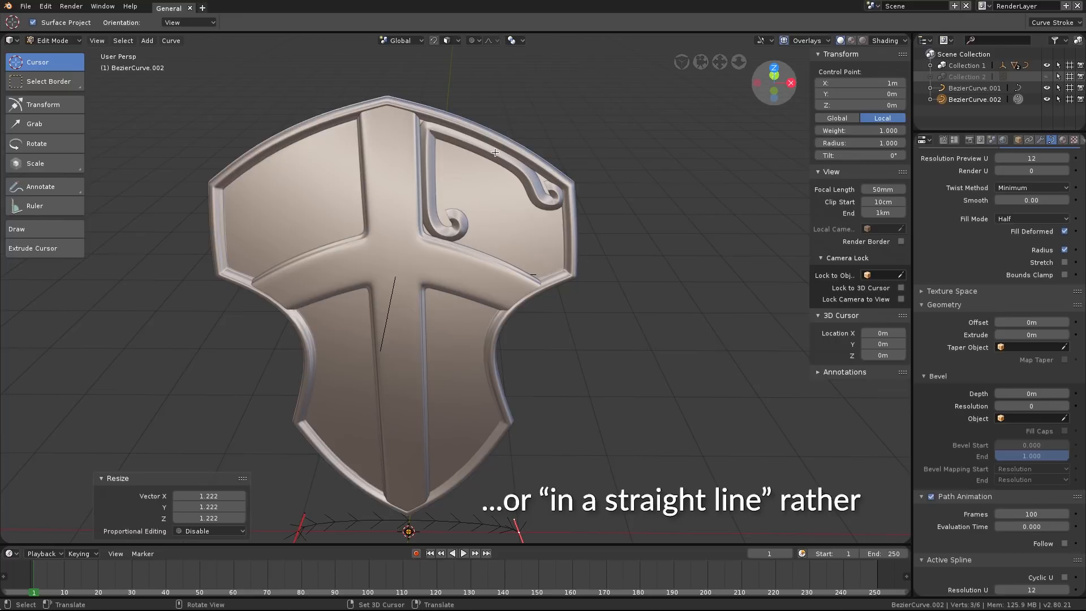
{"action": "middle_click_drag", "start_coordinate": [480, 368], "coordinate": [504, 173], "text": "shift"}
{"action": "middle_click_drag", "start_coordinate": [432, 314], "coordinate": [428, 318], "text": "ctrl"}
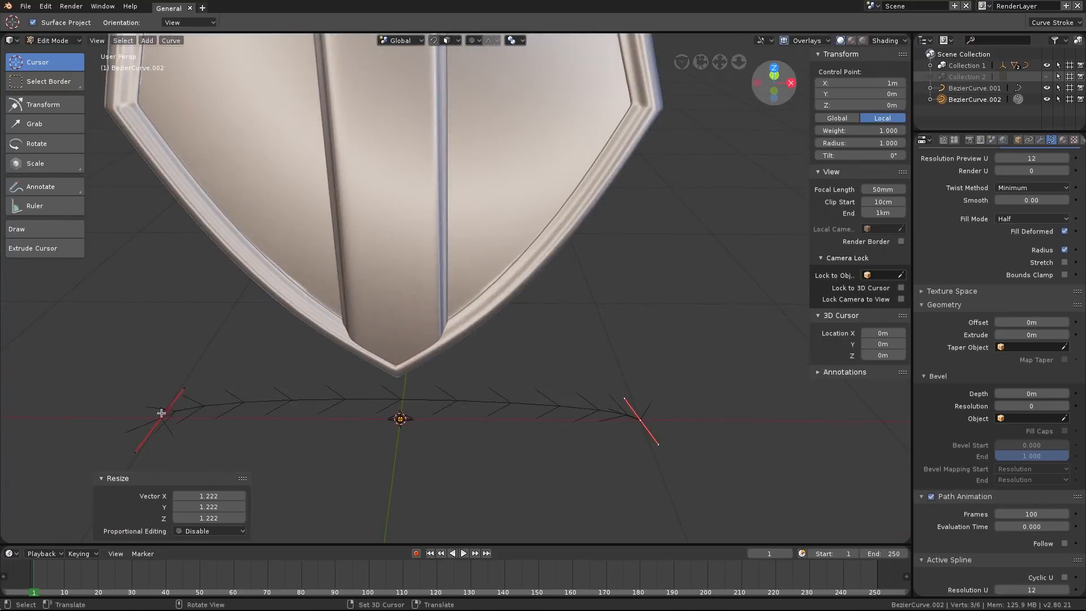
{"action": "middle_click_drag", "start_coordinate": [397, 150], "coordinate": [400, 365], "text": "shift"}
{"action": "middle_click_drag", "start_coordinate": [401, 365], "coordinate": [419, 238], "text": "ctrl"}
{"action": "middle_click_drag", "start_coordinate": [447, 107], "coordinate": [404, 276], "text": "shift"}
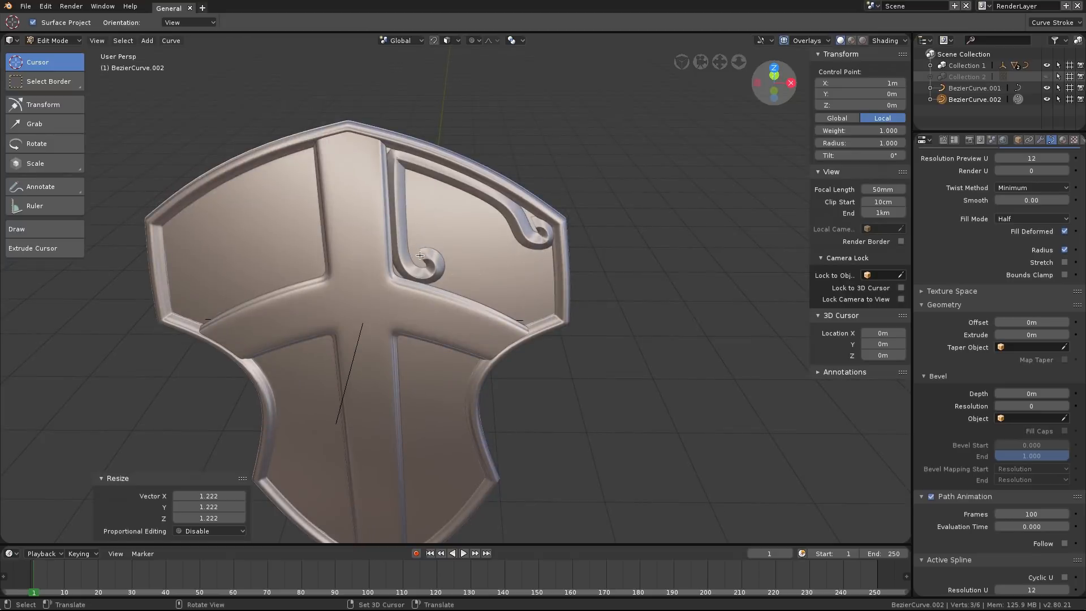
Examine the arched curve at the origin beneath the shield's lower tip from several angles.
{"action": "middle_click_drag", "start_coordinate": [445, 297], "coordinate": [454, 52], "text": "shift"}
{"action": "middle_click_drag", "start_coordinate": [385, 254], "coordinate": [417, 195], "text": "shift"}
{"action": "middle_click_drag", "start_coordinate": [416, 195], "coordinate": [416, 311], "text": "ctrl"}
{"action": "middle_click_drag", "start_coordinate": [389, 297], "coordinate": [424, 334], "text": "shift"}
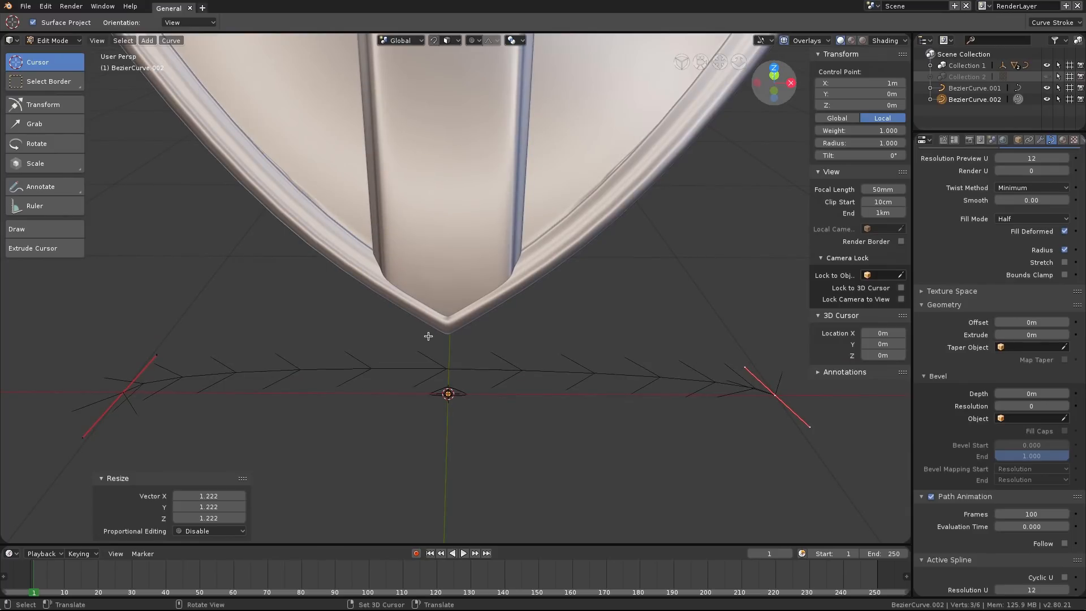
{"action": "middle_click_drag", "start_coordinate": [345, 335], "coordinate": [314, 366]}
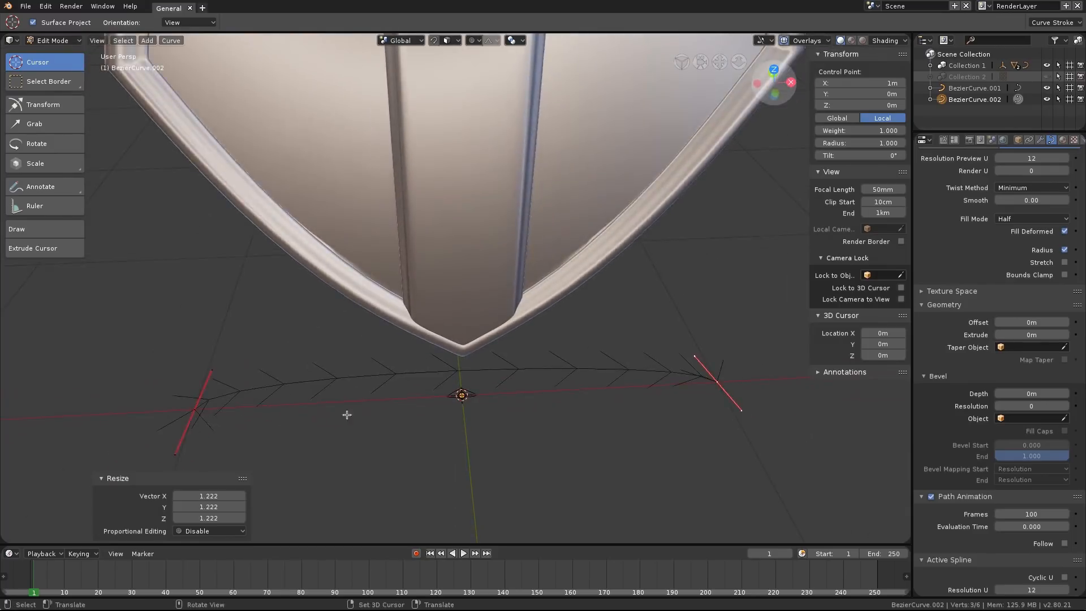
{"action": "middle_click_drag", "start_coordinate": [346, 414], "coordinate": [247, 398]}
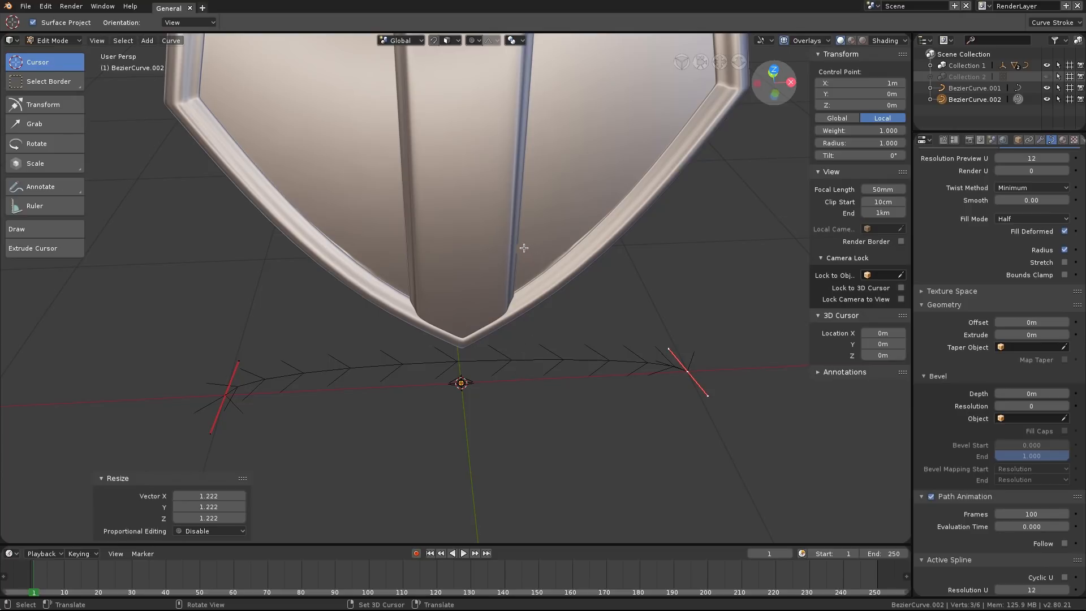
{"action": "middle_click_drag", "start_coordinate": [523, 248], "coordinate": [460, 286], "text": "ctrl"}
Assign the arched curve at the origin as Taper Object of the curled curve on the upper right panel and try Map Taper.
{"action": "key", "text": "Tab"}
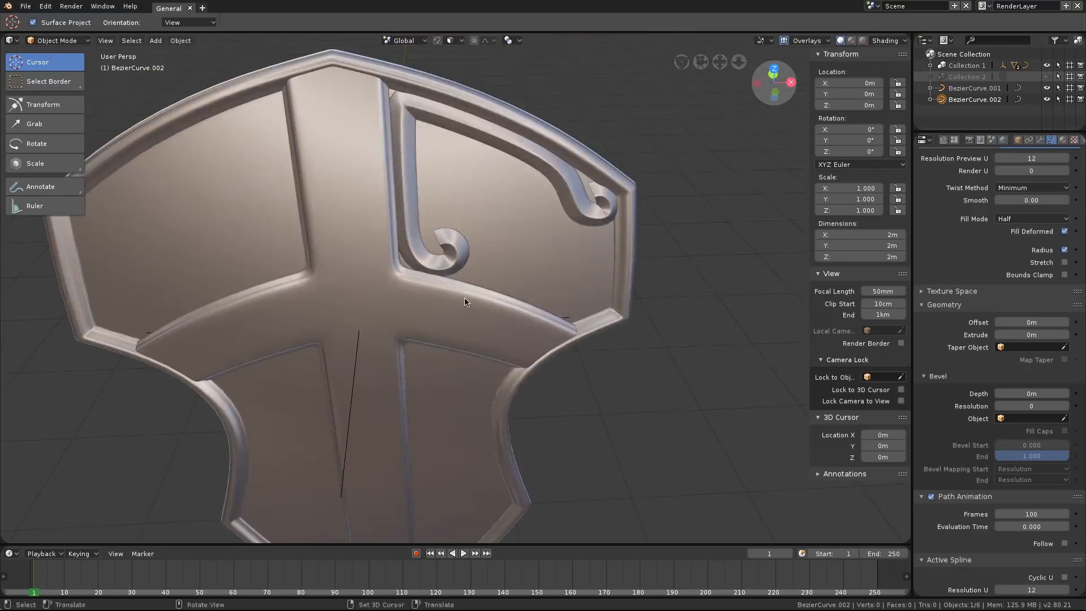
{"action": "middle_click_drag", "start_coordinate": [468, 300], "coordinate": [455, 261]}
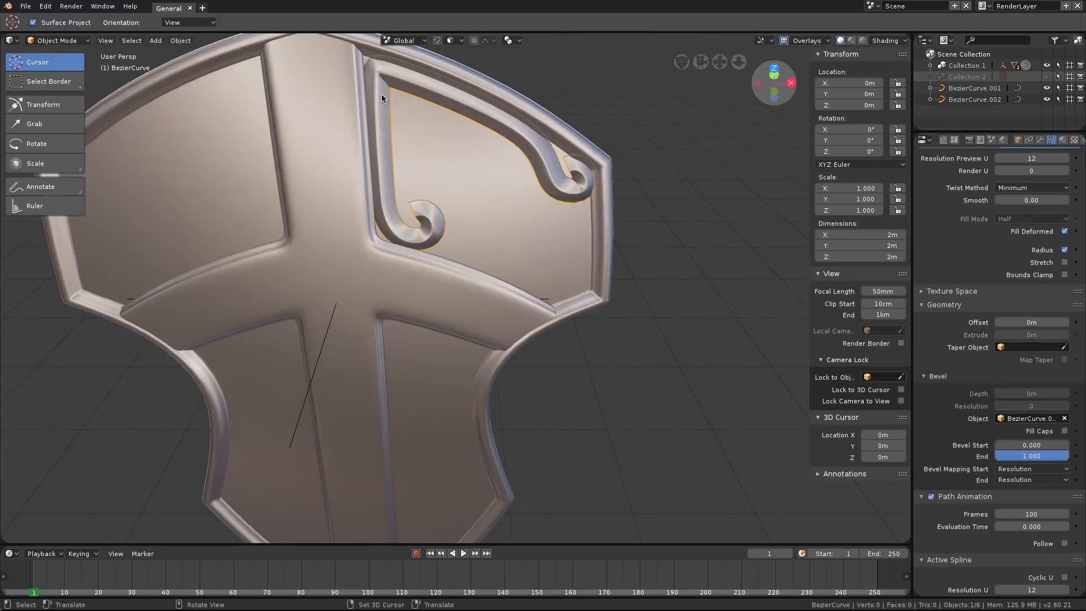
{"action": "middle_click_drag", "start_coordinate": [659, 463], "coordinate": [669, 371], "text": "shift"}
{"action": "scroll", "coordinate": [671, 345], "scroll_direction": "down", "scroll_amount": 2}
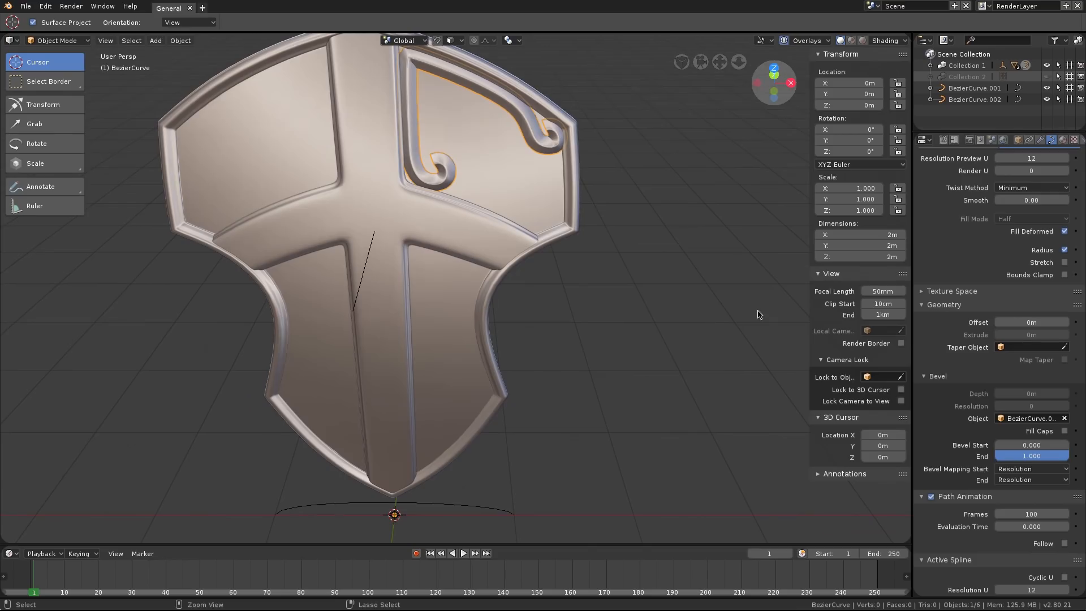
{"action": "left_click", "coordinate": [1064, 348]}
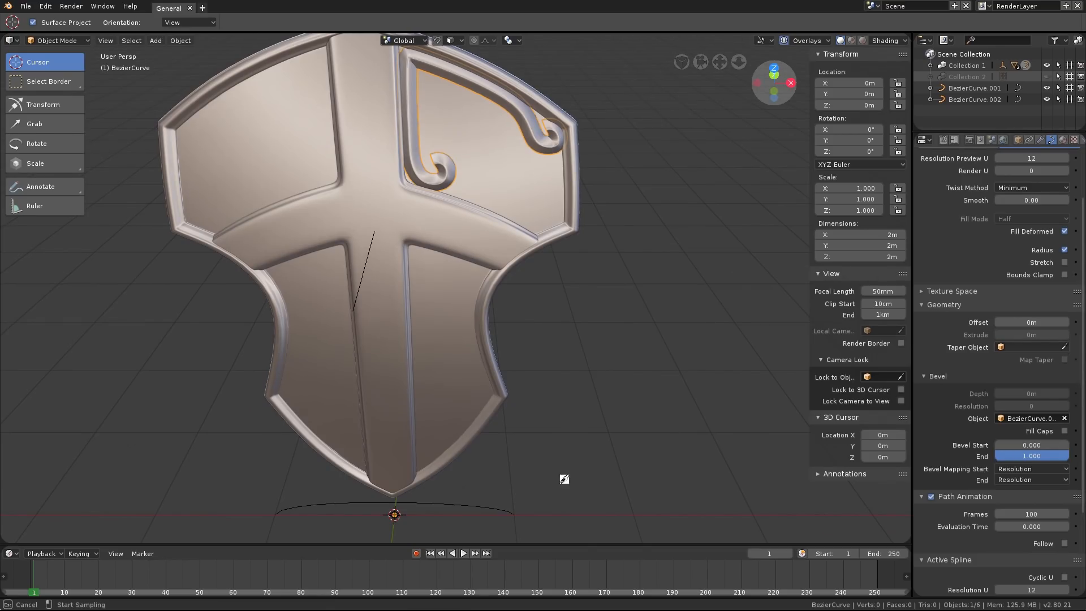
{"action": "left_click", "coordinate": [477, 500]}
{"action": "left_click", "coordinate": [1064, 359]}
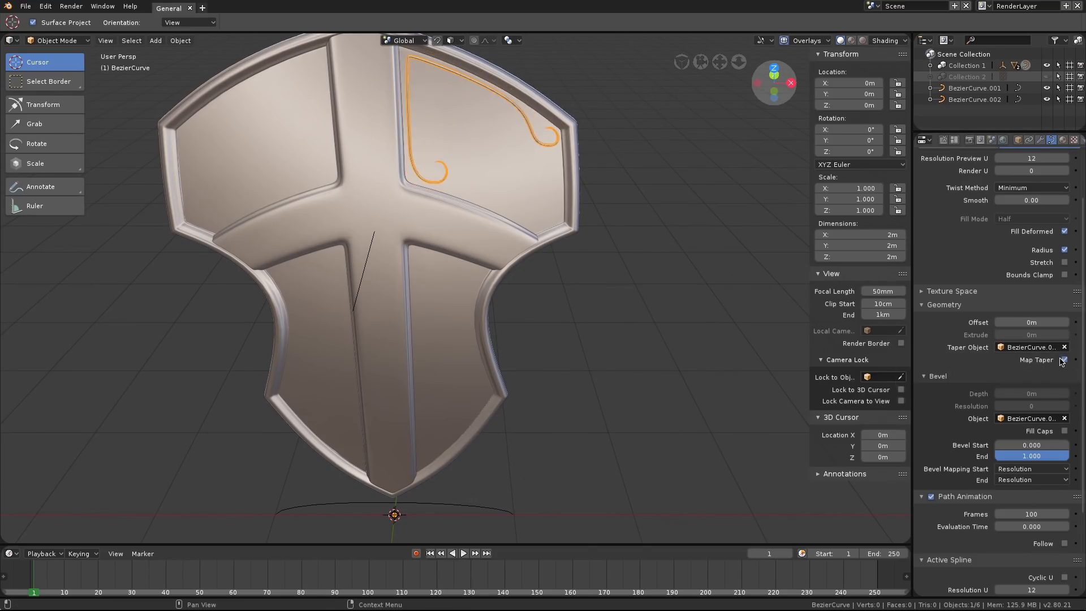
Inspect the tapered curled curve up close at its ends and on the whole shield.
{"action": "scroll", "coordinate": [458, 257], "scroll_direction": "up", "scroll_amount": 10}
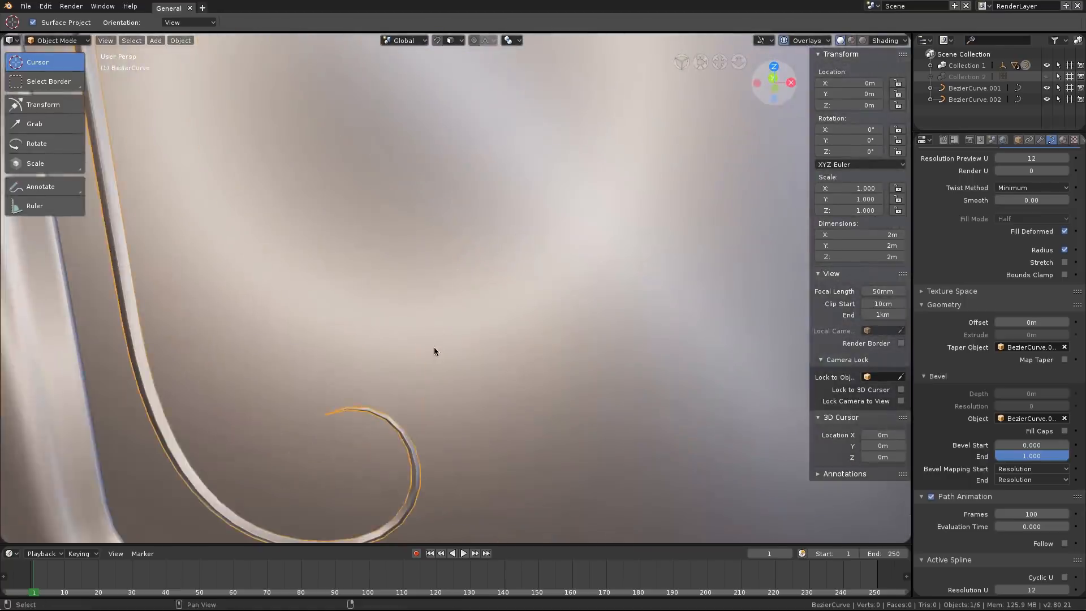
{"action": "middle_click_drag", "start_coordinate": [378, 371], "coordinate": [407, 308], "text": "shift"}
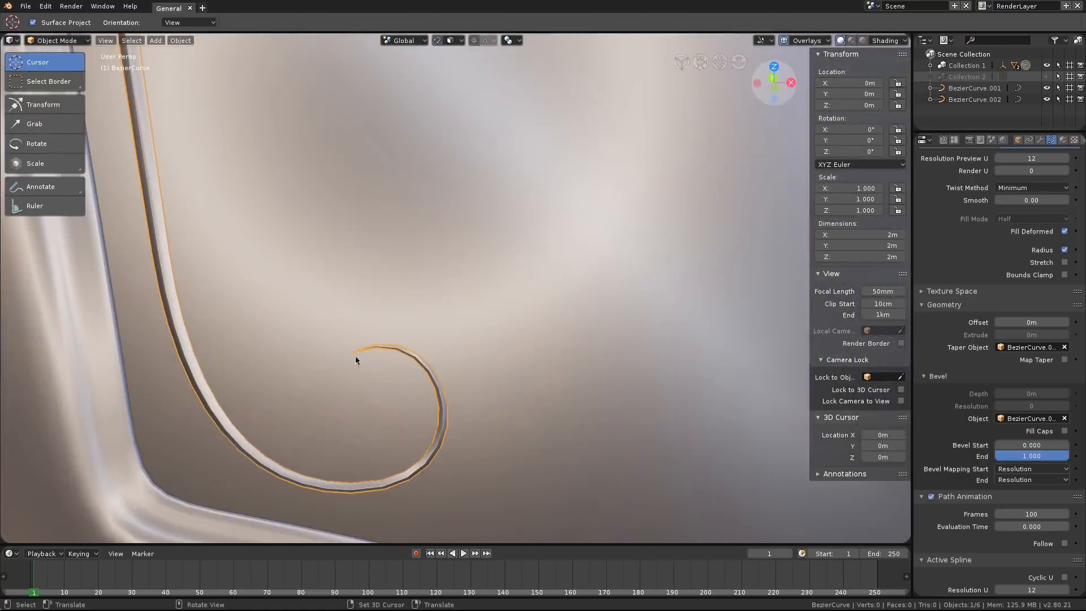
{"action": "middle_click_drag", "start_coordinate": [363, 353], "coordinate": [306, 298]}
{"action": "scroll", "coordinate": [303, 168], "scroll_direction": "down", "scroll_amount": 8}
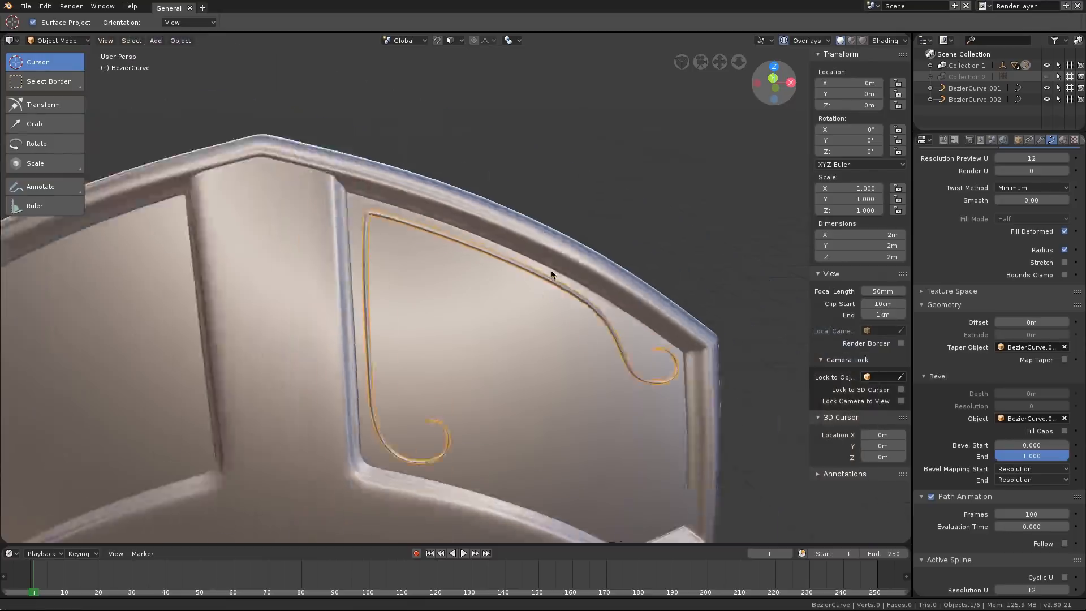
{"action": "middle_click_drag", "start_coordinate": [561, 333], "coordinate": [568, 175], "text": "shift"}
{"action": "middle_click_drag", "start_coordinate": [564, 312], "coordinate": [554, 207]}
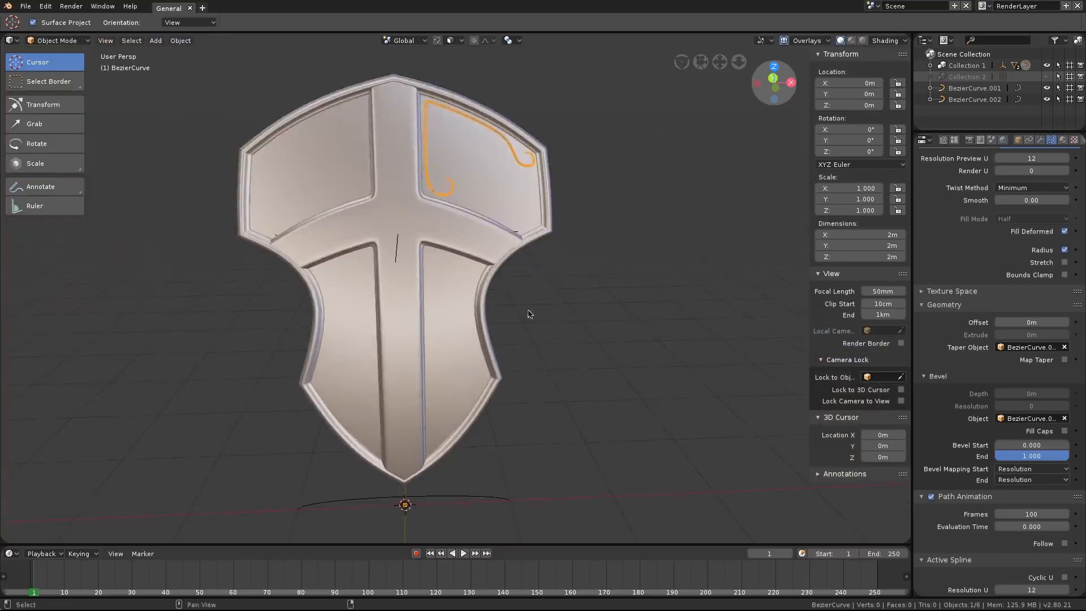
Select the bevel profile curve BezierCurve.001 and scale it by about 2.426 to thicken the curled curve.
{"action": "middle_click_drag", "start_coordinate": [528, 313], "coordinate": [537, 220], "text": "shift"}
{"action": "left_click", "coordinate": [421, 401]}
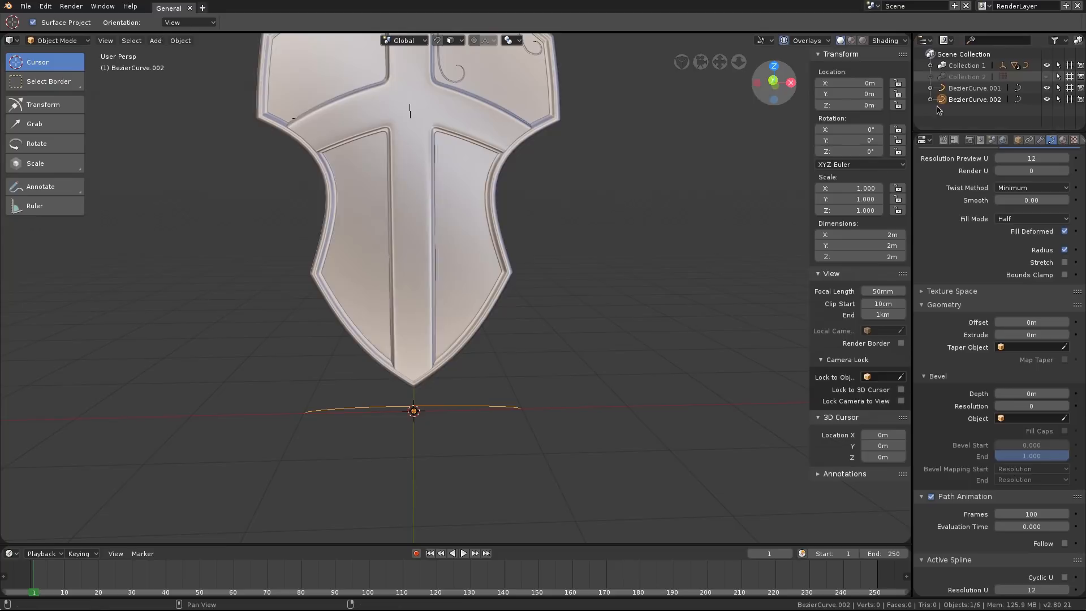
{"action": "left_click", "coordinate": [974, 88]}
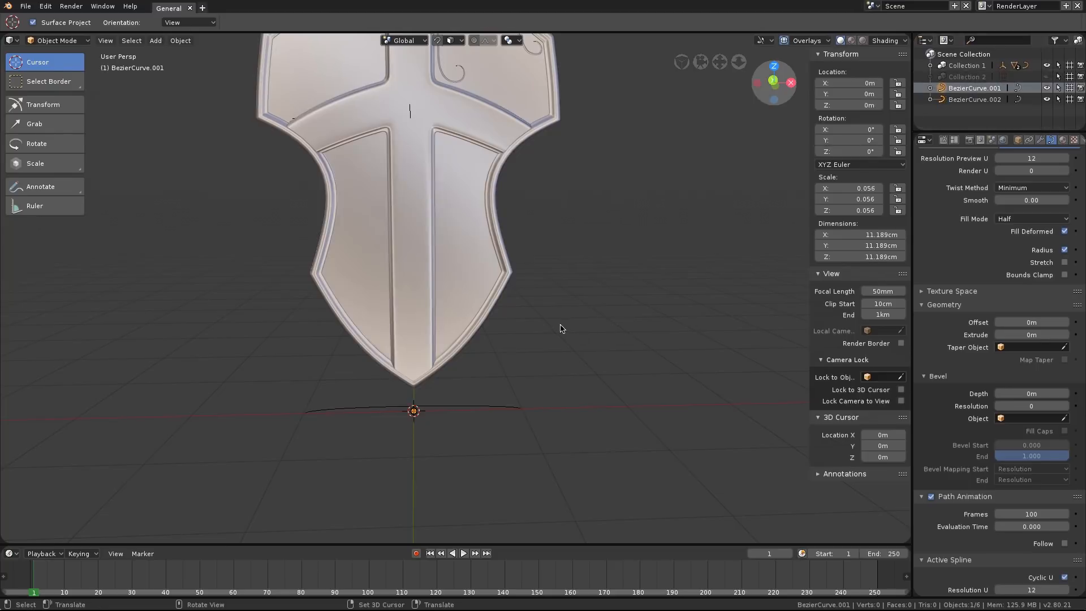
{"action": "middle_click_drag", "start_coordinate": [560, 328], "coordinate": [500, 341]}
{"action": "key", "text": "s"}
{"action": "right_click", "coordinate": [645, 262]}
{"action": "middle_click_drag", "start_coordinate": [577, 229], "coordinate": [560, 293], "text": "shift"}
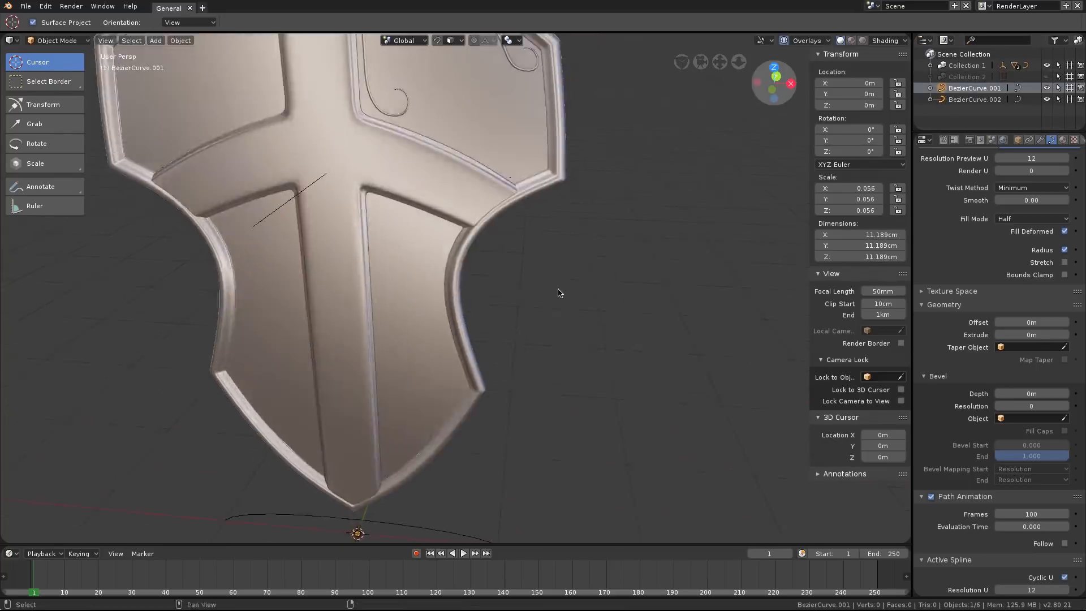
{"action": "scroll", "coordinate": [559, 291], "scroll_direction": "down", "scroll_amount": 1}
{"action": "key", "text": "s"}
{"action": "left_click", "coordinate": [797, 119]}
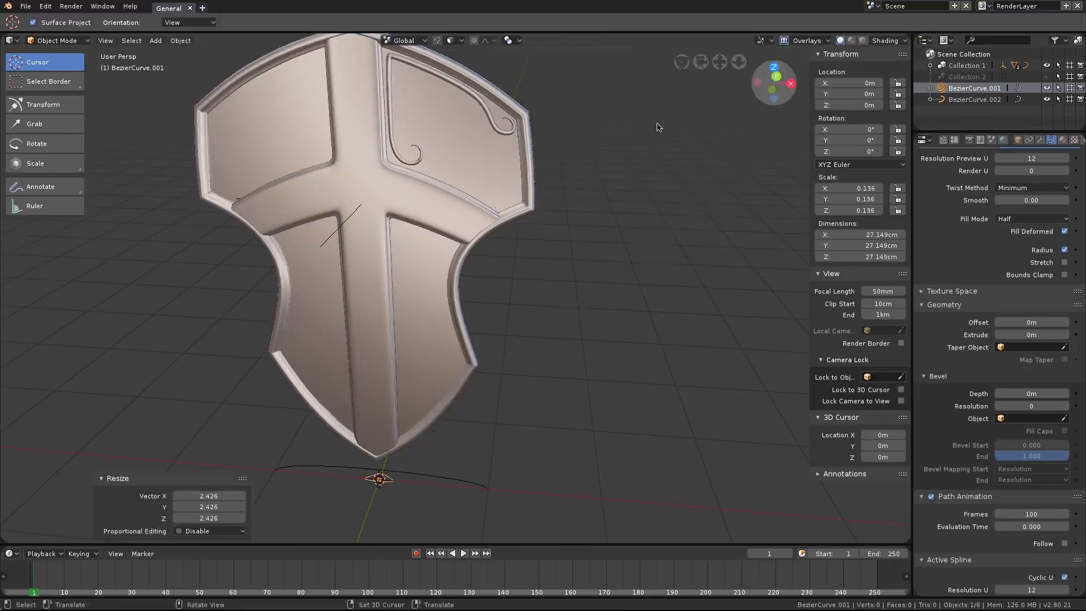
Inspect the thickened, tapered curled curve on the shield's upper right panel.
{"action": "scroll", "coordinate": [626, 279], "scroll_direction": "up", "scroll_amount": 5}
{"action": "middle_click_drag", "start_coordinate": [600, 119], "coordinate": [622, 274], "text": "shift"}
{"action": "scroll", "coordinate": [630, 308], "scroll_direction": "down", "scroll_amount": 2}
{"action": "scroll", "coordinate": [648, 264], "scroll_direction": "down", "scroll_amount": 3}
{"action": "scroll", "coordinate": [337, 340], "scroll_direction": "up", "scroll_amount": 5}
{"action": "middle_click_drag", "start_coordinate": [450, 362], "coordinate": [476, 298], "text": "ctrl"}
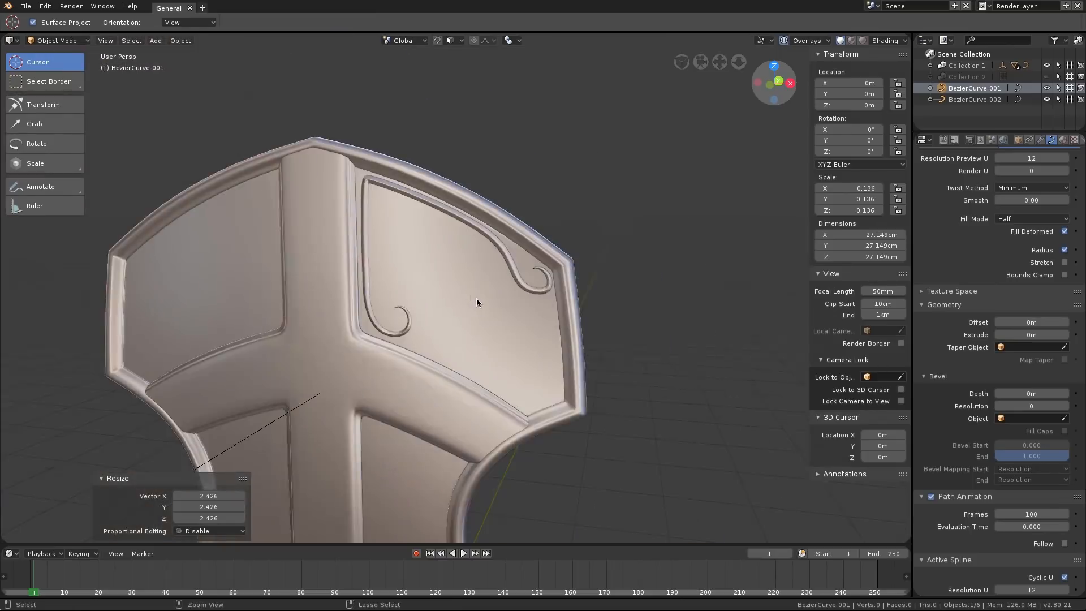
{"action": "scroll", "coordinate": [476, 297], "scroll_direction": "down", "scroll_amount": 2}
Edit the curled curve in front view and duplicate its lower curl's two end points, offset about 13.1 cm in X and -4.5 cm in Z.
{"action": "left_click", "coordinate": [388, 208]}
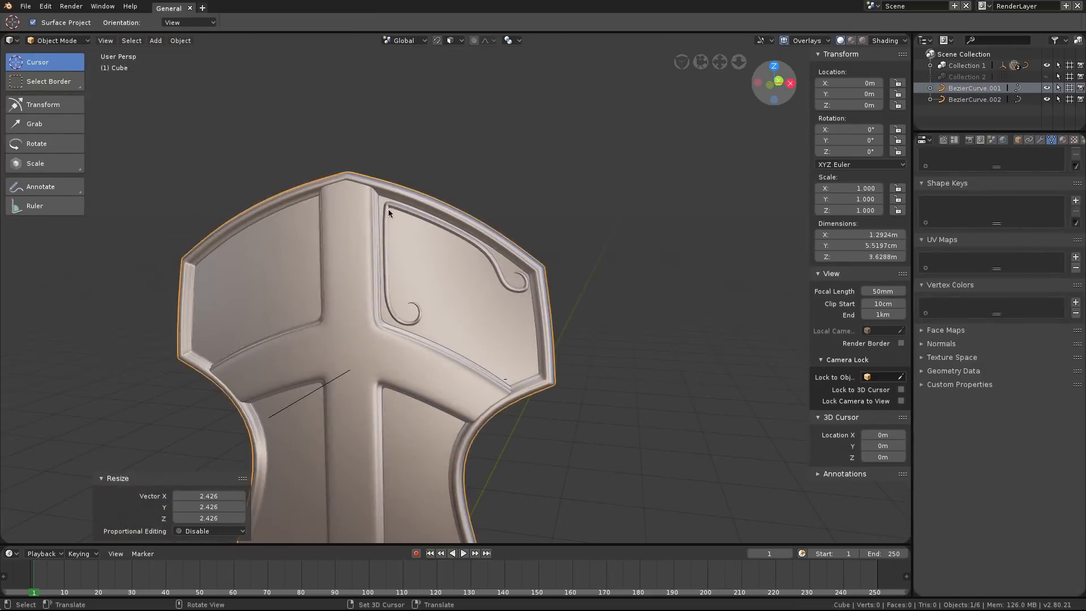
{"action": "key", "text": "Tab"}
{"action": "scroll", "coordinate": [410, 338], "scroll_direction": "up", "scroll_amount": 2}
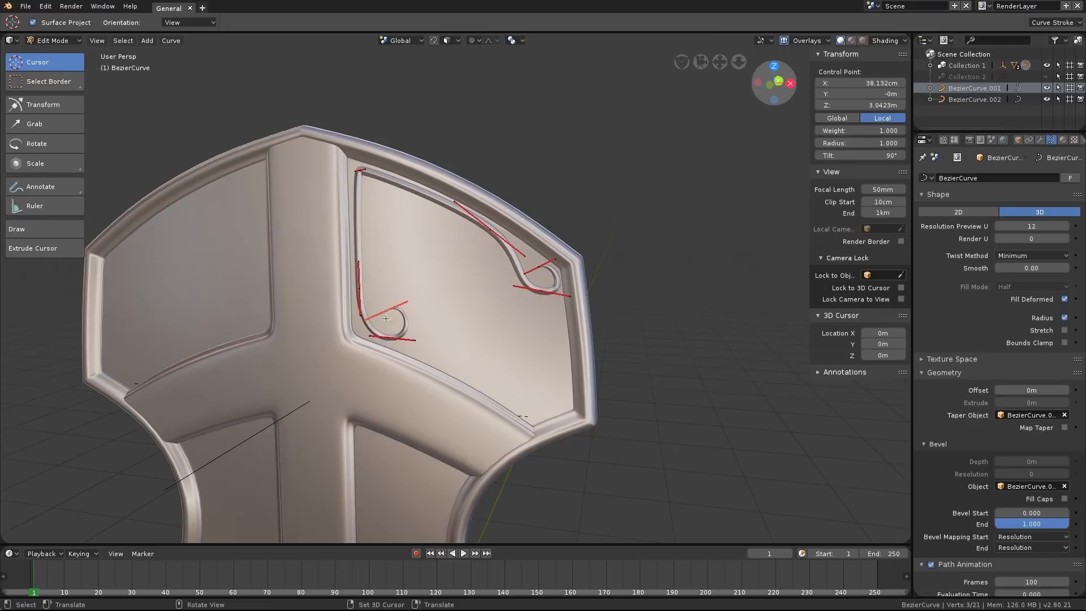
{"action": "key", "text": "KP_1"}
{"action": "scroll", "coordinate": [515, 288], "scroll_direction": "up", "scroll_amount": 4}
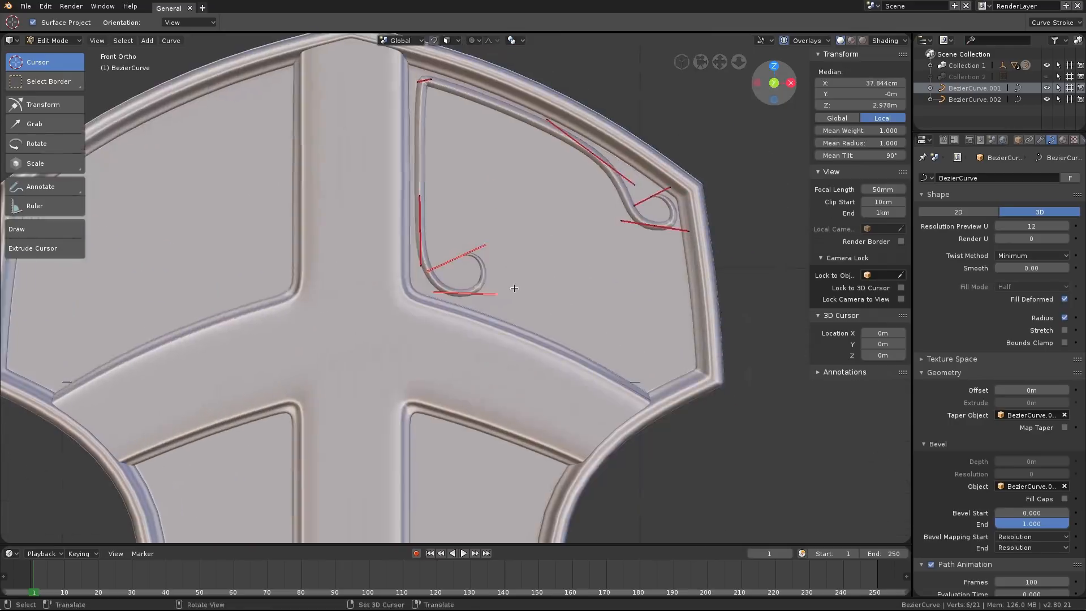
{"action": "key", "text": "shift+d"}
{"action": "left_click", "coordinate": [519, 296]}
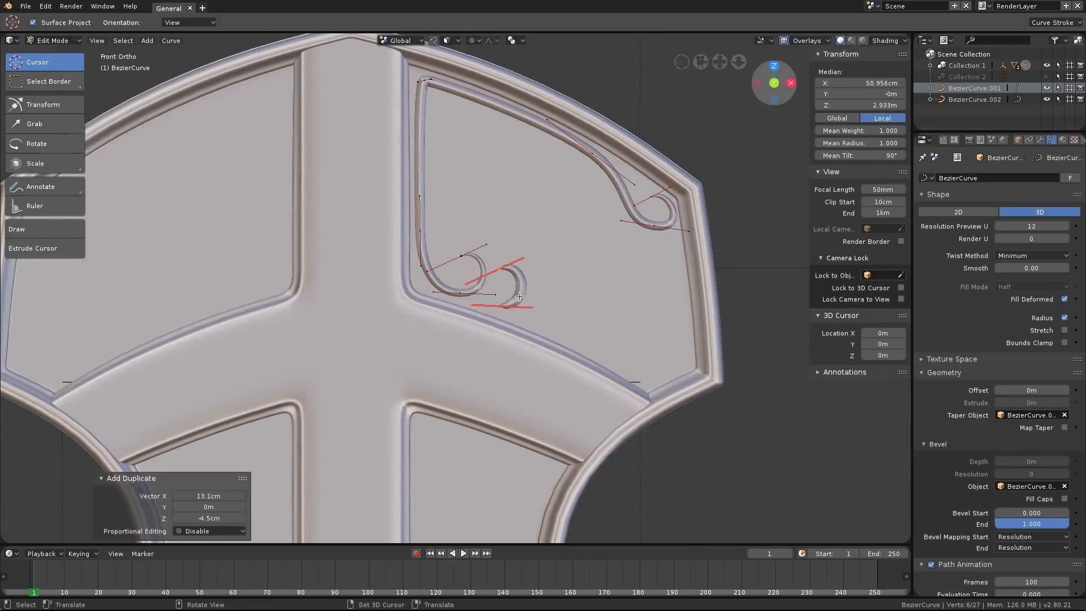
Shape the duplicated segment into an opposing curl by rotating, moving and scaling its two control points.
{"action": "key", "text": "r"}
{"action": "left_click", "coordinate": [559, 271]}
{"action": "key", "text": "g"}
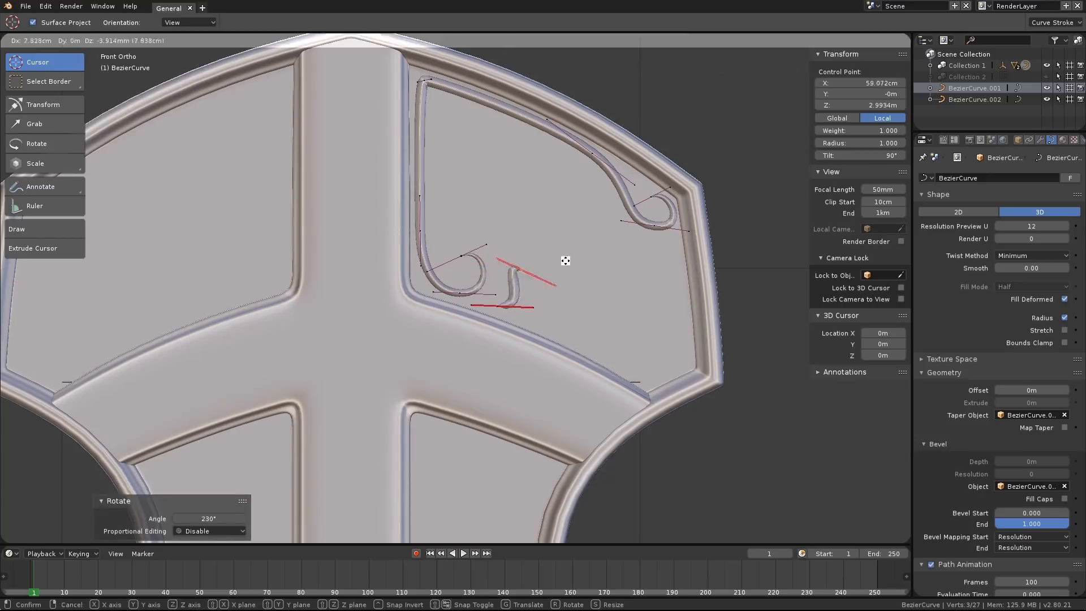
{"action": "left_click", "coordinate": [564, 260]}
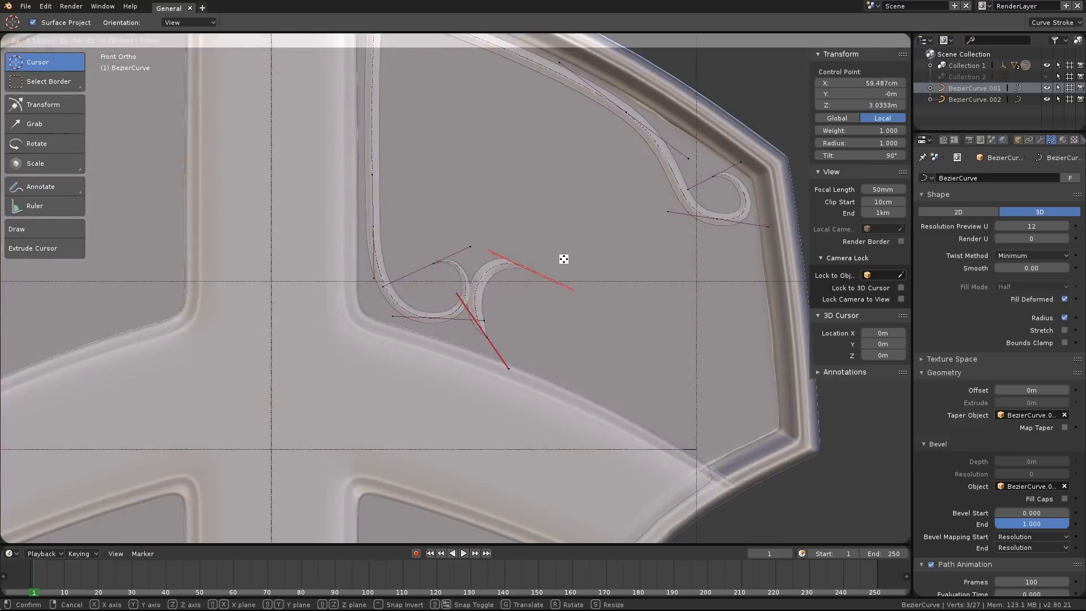
{"action": "left_click", "coordinate": [564, 259]}
{"action": "key", "text": "r"}
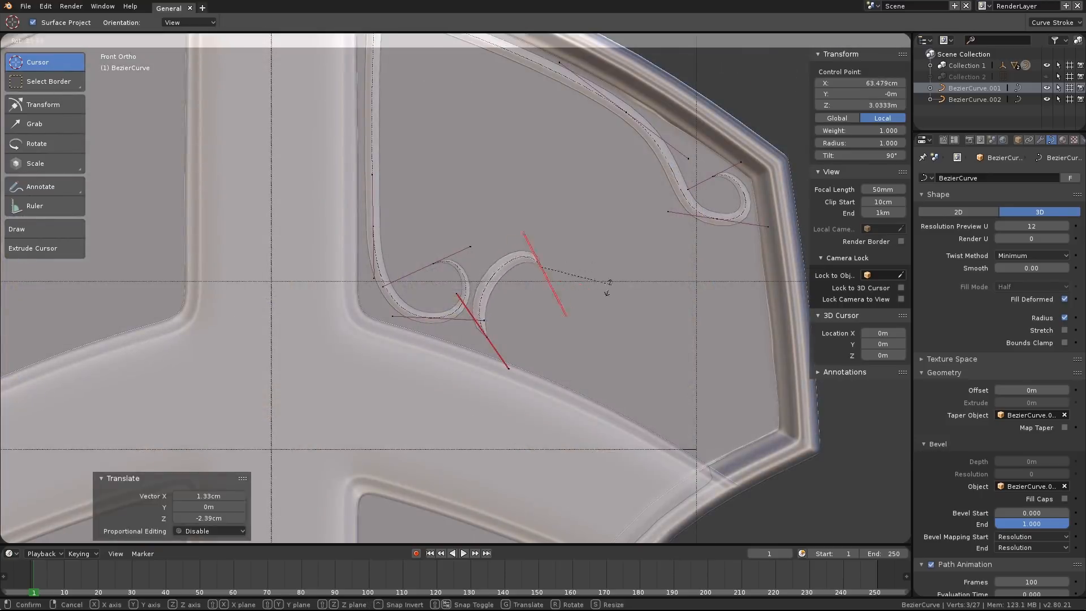
{"action": "left_click", "coordinate": [590, 297]}
{"action": "key", "text": "s"}
{"action": "key", "text": "g"}
{"action": "left_click", "coordinate": [519, 330]}
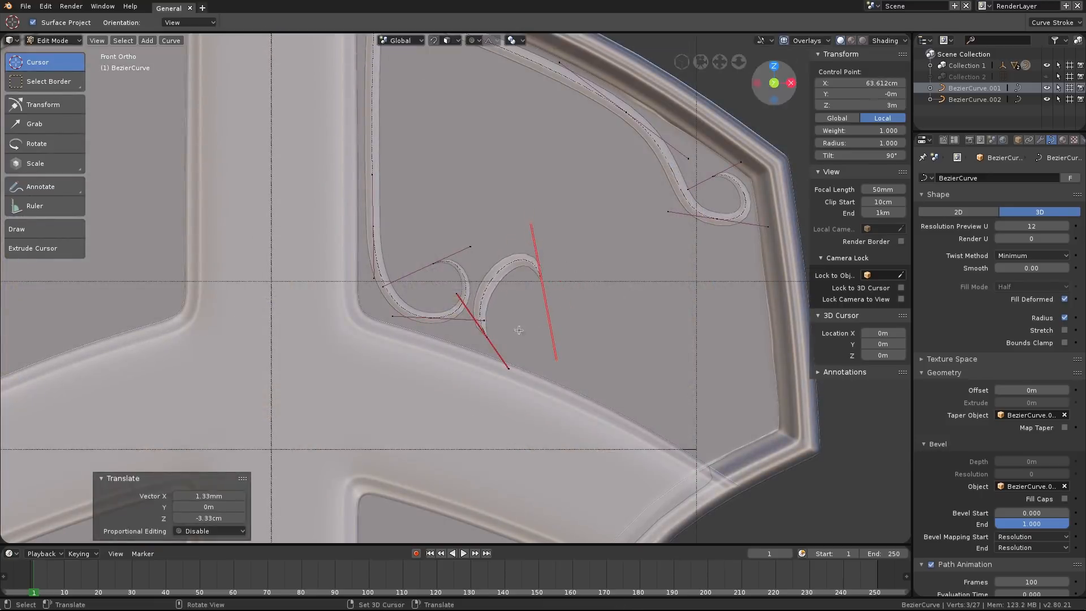
Extrude the new curl to the panel's lower outer corner, rotate the corner point's handles by about -73.9°, and reposition the point.
{"action": "key", "text": "e"}
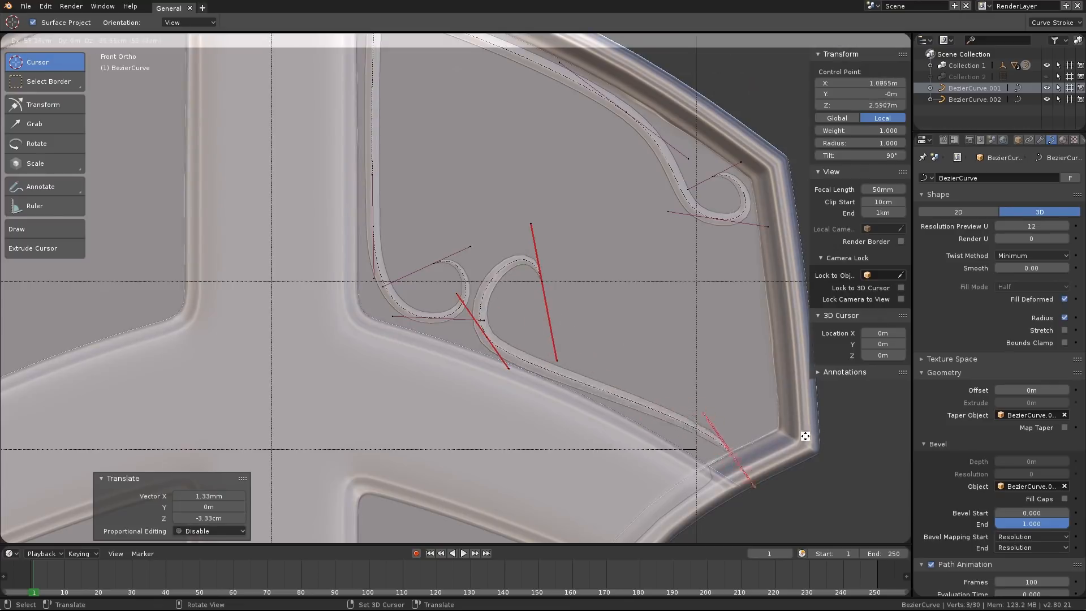
{"action": "left_click", "coordinate": [816, 409]}
{"action": "key", "text": "r"}
{"action": "left_click", "coordinate": [690, 412]}
{"action": "key", "text": "g"}
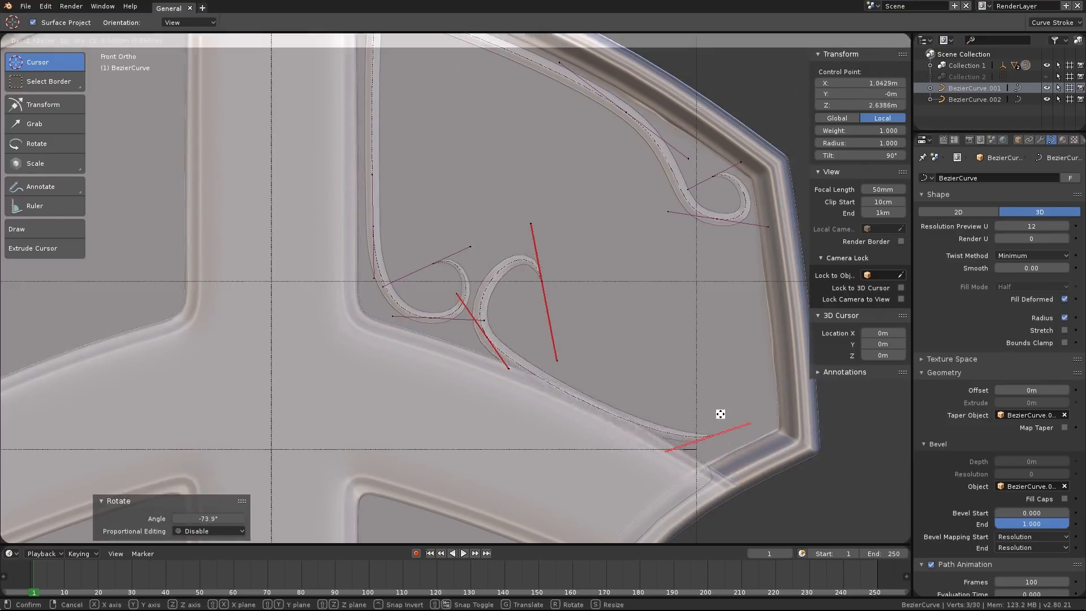
{"action": "left_click", "coordinate": [720, 414]}
Tighten the corner point by scaling its handles by about 0.313 and 0.583, and lower it along Z.
{"action": "key", "text": "s"}
{"action": "left_click", "coordinate": [730, 420]}
{"action": "key", "text": "g"}
{"action": "key", "text": "z"}
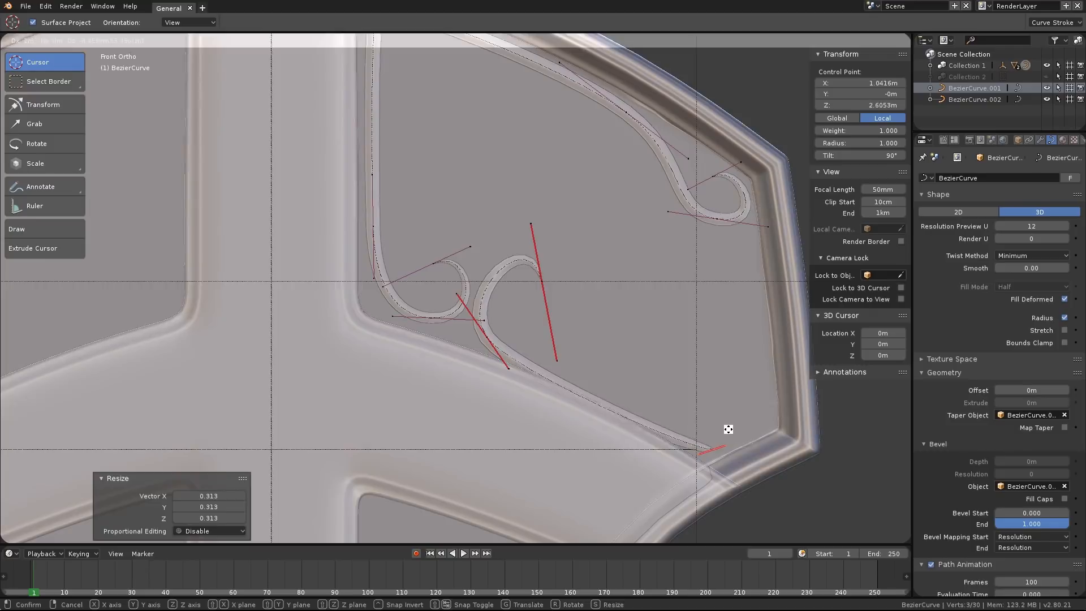
{"action": "left_click", "coordinate": [729, 430]}
{"action": "key", "text": "s"}
{"action": "left_click", "coordinate": [750, 419]}
Extrude another point upward along the panel's outer edge, rotate its handles and scale them by about 5.685.
{"action": "key", "text": "e"}
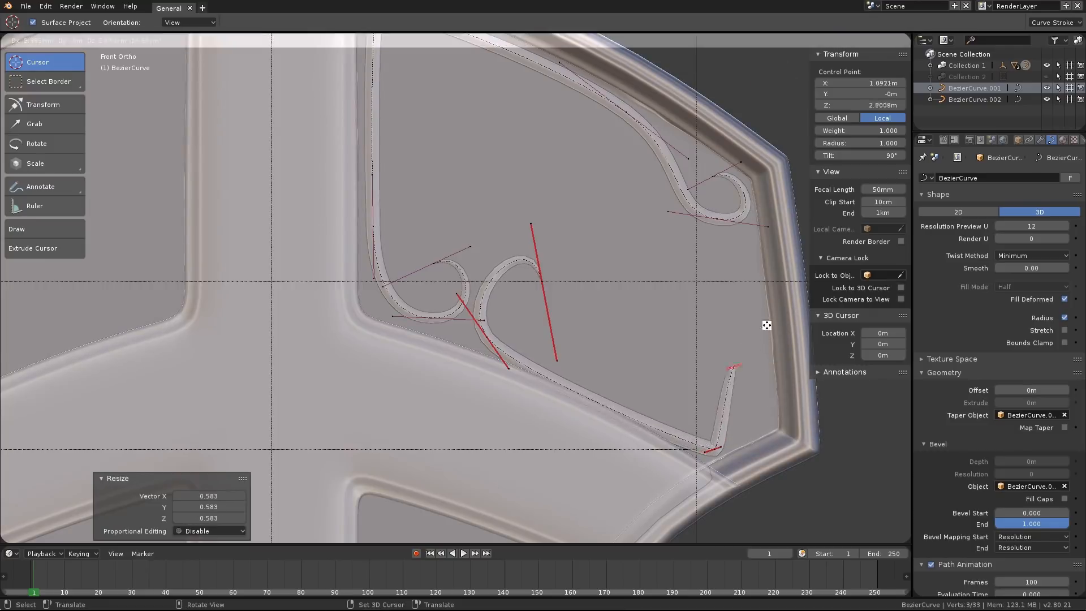
{"action": "left_click", "coordinate": [783, 270]}
{"action": "key", "text": "r"}
{"action": "left_click", "coordinate": [730, 288]}
{"action": "scroll", "coordinate": [730, 293], "scroll_direction": "down", "scroll_amount": 1}
{"action": "key", "text": "s"}
{"action": "left_click", "coordinate": [803, 265]}
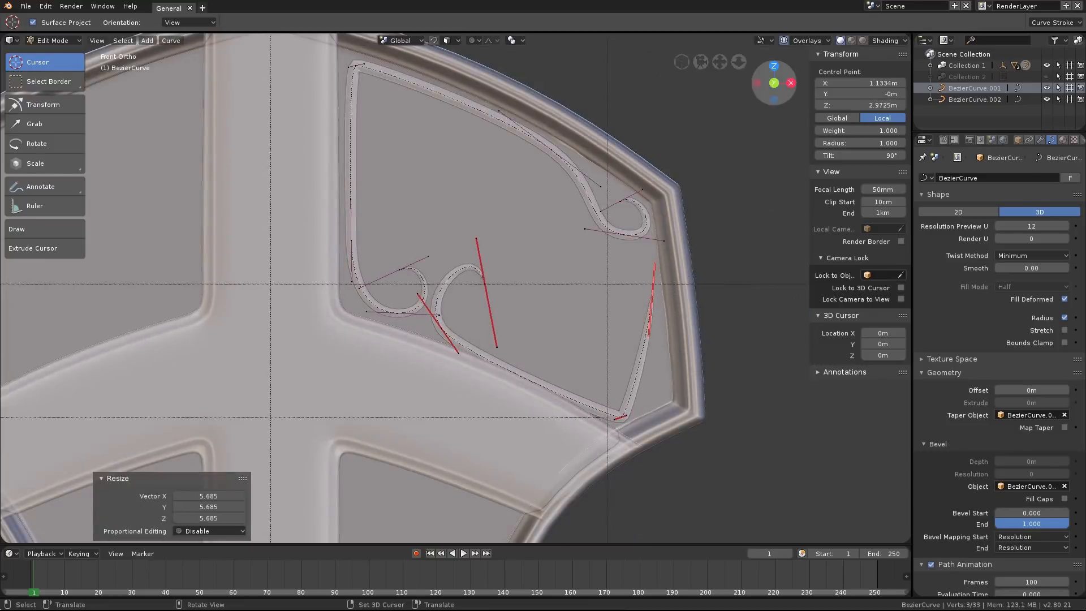
Rotate the outer edge point's handles by about -16.2° and scale them by about 1.508.
{"action": "key", "text": "r"}
{"action": "left_click", "coordinate": [684, 203]}
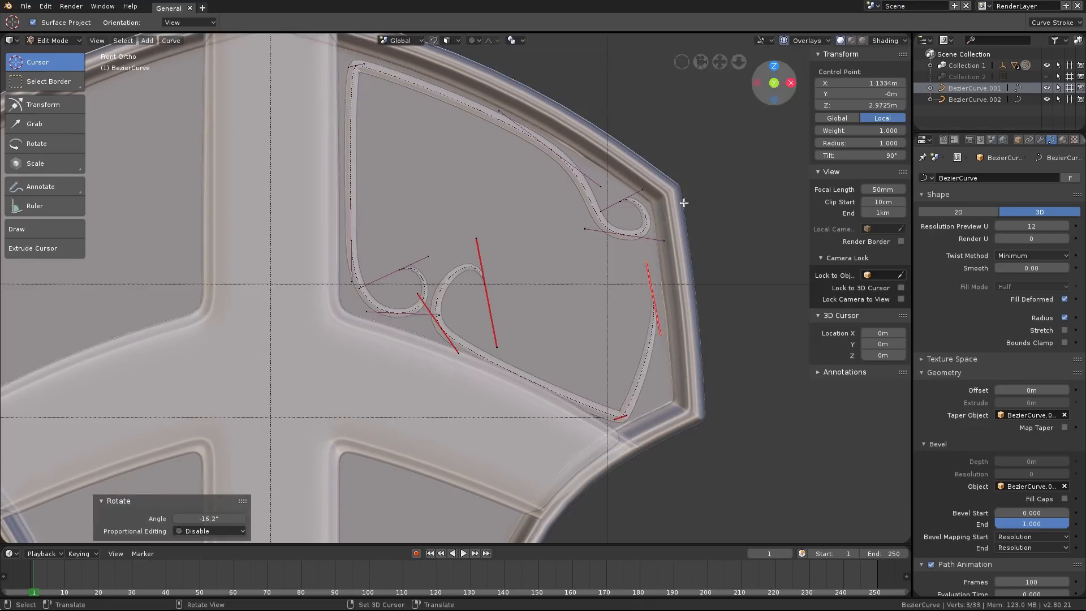
{"action": "key", "text": "s"}
{"action": "left_click", "coordinate": [552, 316]}
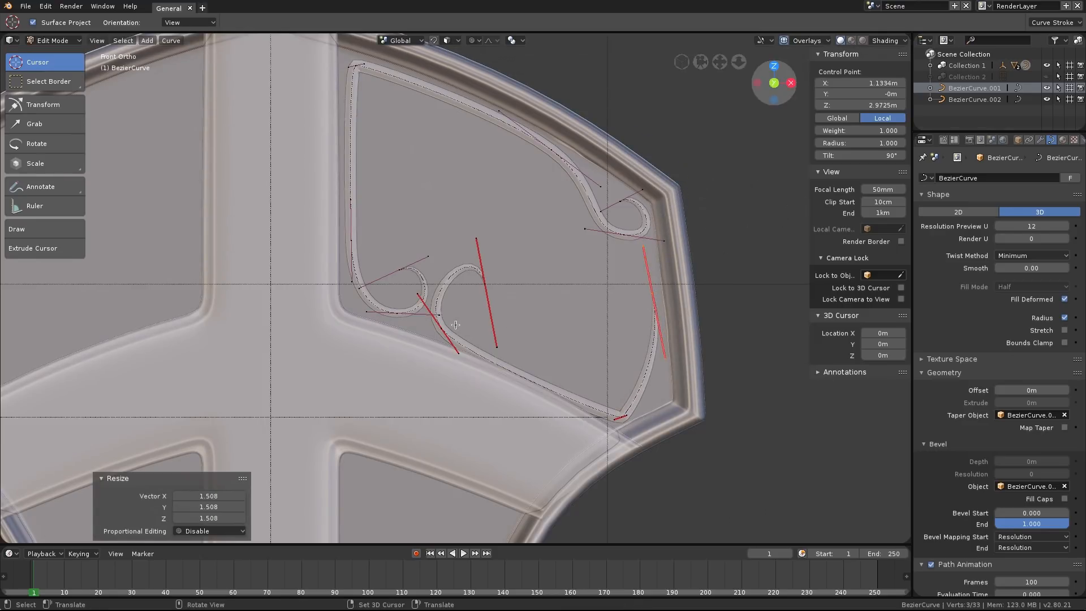
Move the new curl's end point about 1.01 cm in X and -1.85 cm in Z, and its neighbouring point about 6.72 mm and 3.02 cm.
{"action": "left_click", "coordinate": [486, 280]}
{"action": "key", "text": "g"}
{"action": "left_click", "coordinate": [512, 297]}
{"action": "left_click", "coordinate": [454, 338]}
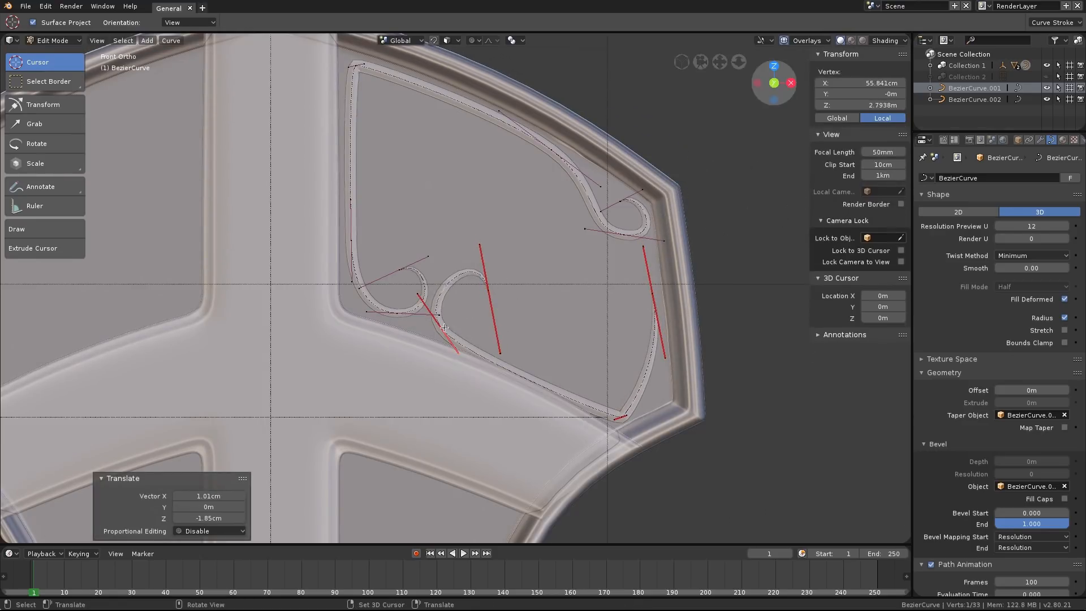
{"action": "left_click", "coordinate": [444, 327]}
{"action": "key", "text": "g"}
{"action": "left_click", "coordinate": [482, 310]}
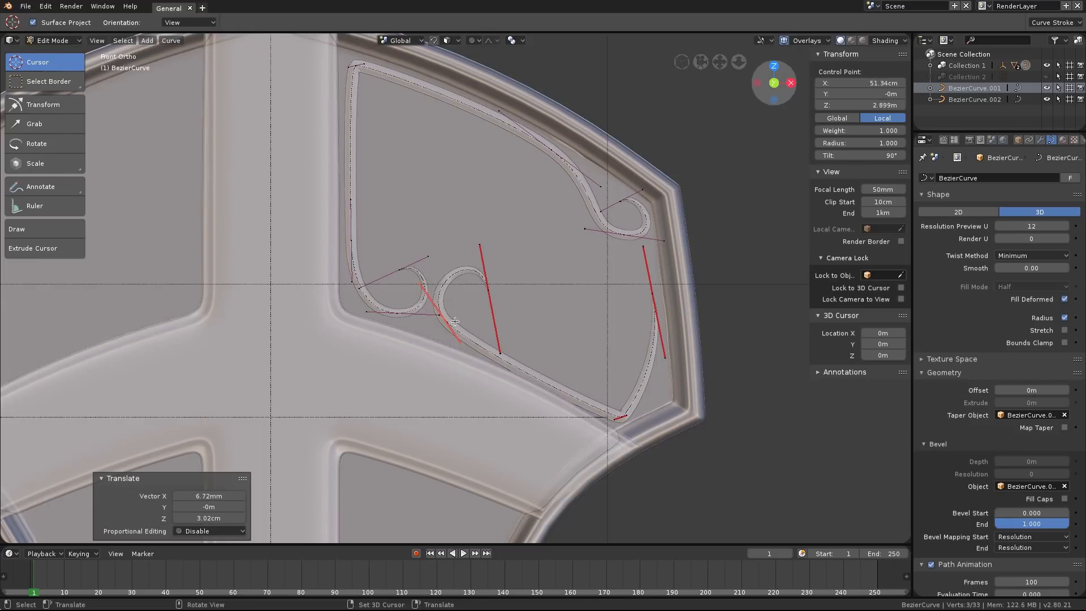
Subdivide the second curl's segment along the panel's lower edge and move the new point -5.04 mm in X and 2.85 cm in Z.
{"action": "left_click", "coordinate": [171, 40]}
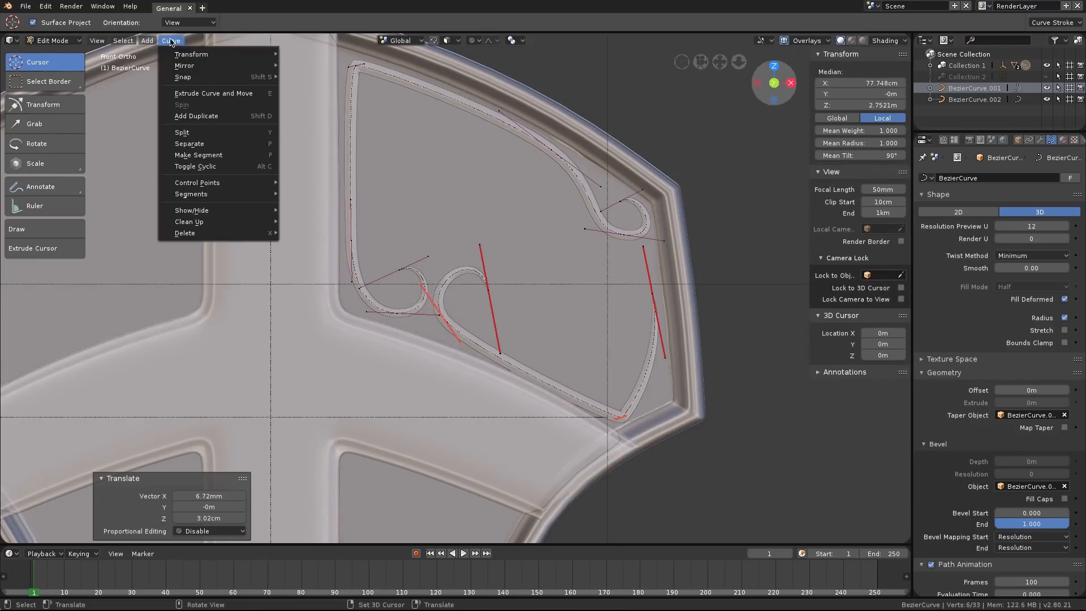
{"action": "mouse_move", "coordinate": [213, 197]}
{"action": "left_click", "coordinate": [314, 196]}
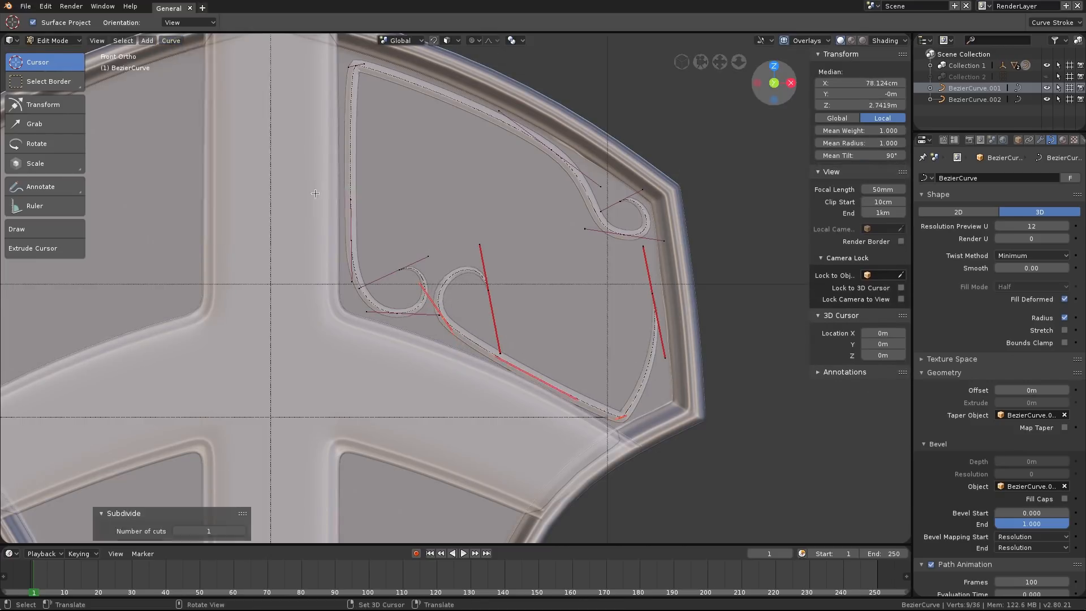
{"action": "left_click", "coordinate": [542, 376]}
{"action": "key", "text": "g"}
{"action": "left_click", "coordinate": [550, 359]}
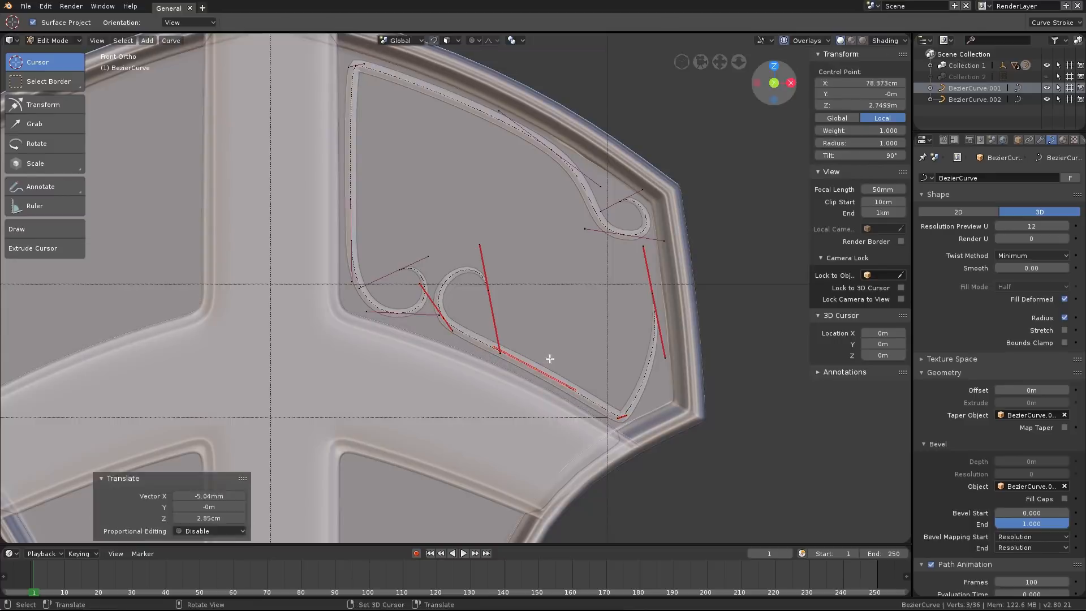
{"action": "scroll", "coordinate": [448, 320], "scroll_direction": "down", "scroll_amount": 3}
{"action": "key", "text": "Tab"}
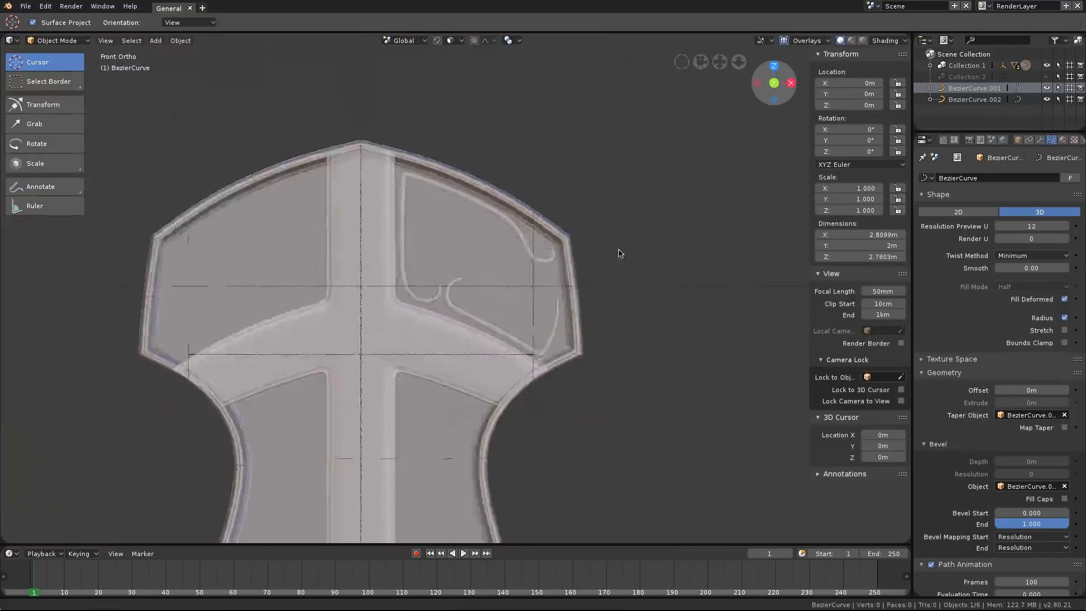
Add a Lattice modifier to the curl curve with the Lattice as its object.
{"action": "scroll", "coordinate": [628, 234], "scroll_direction": "down", "scroll_amount": 2}
{"action": "key", "text": "KP_5"}
{"action": "key", "text": "alt+z"}
{"action": "scroll", "coordinate": [626, 235], "scroll_direction": "down", "scroll_amount": 3}
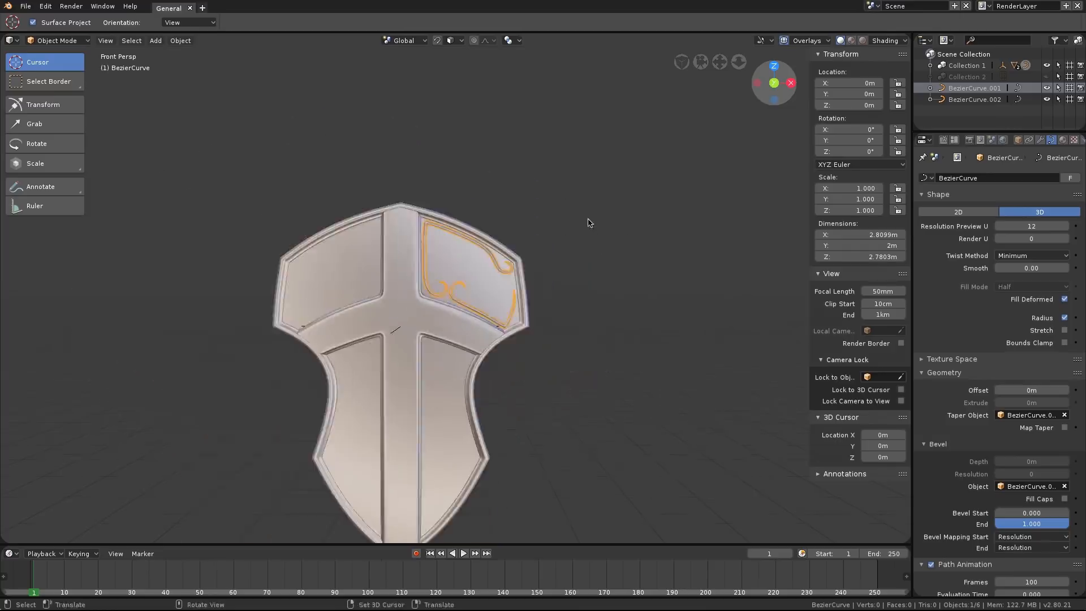
{"action": "middle_click_drag", "start_coordinate": [589, 223], "coordinate": [554, 229]}
{"action": "scroll", "coordinate": [429, 245], "scroll_direction": "up", "scroll_amount": 5}
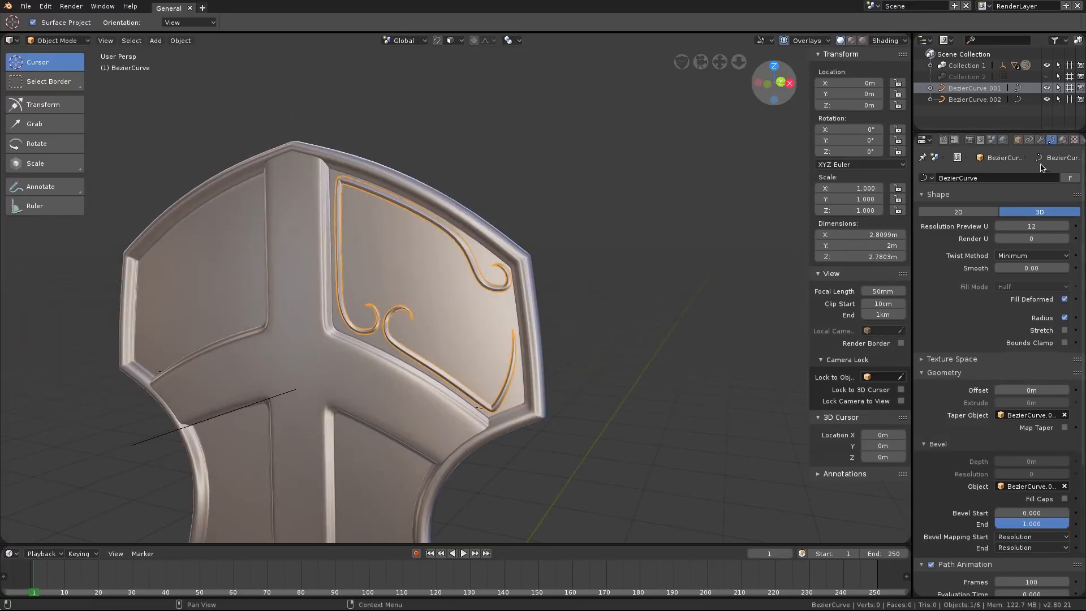
{"action": "left_click", "coordinate": [1041, 140]}
{"action": "left_click", "coordinate": [958, 178]}
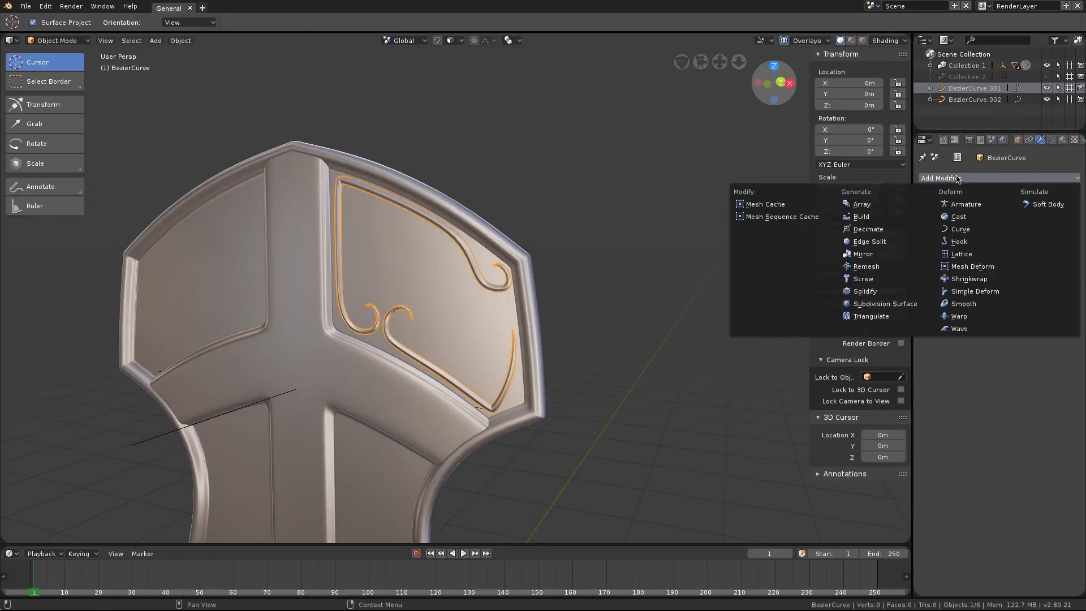
{"action": "left_click", "coordinate": [960, 254]}
{"action": "left_click", "coordinate": [956, 240]}
{"action": "type", "text": "Latti"}
{"action": "left_click", "coordinate": [940, 257]}
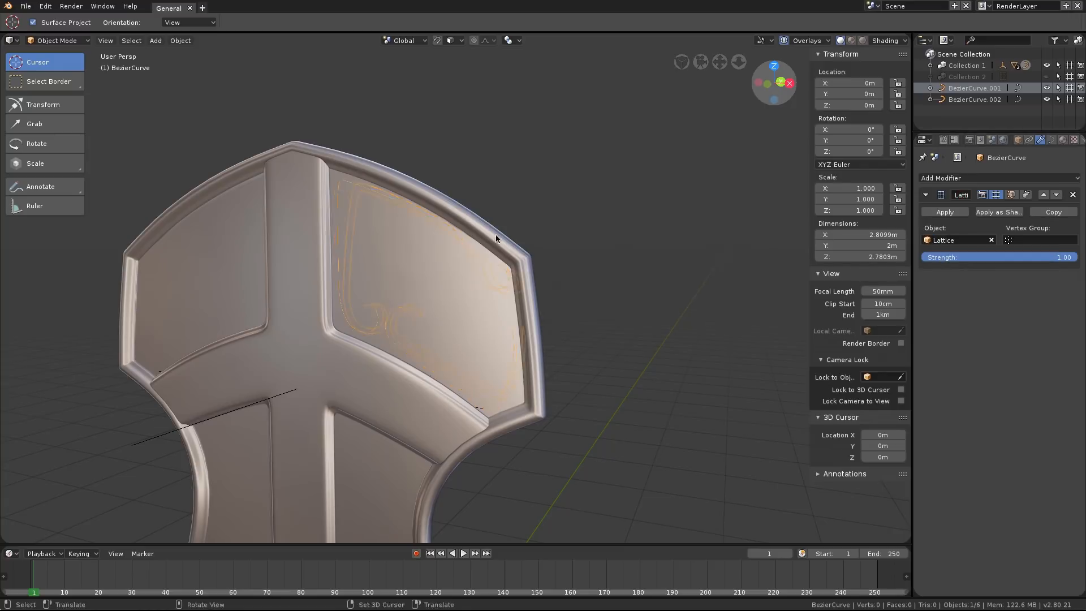
Show the lattice deformation on both shield meshes in the viewport and inspect the curls on the bent shield.
{"action": "middle_click_drag", "start_coordinate": [509, 243], "coordinate": [450, 231]}
{"action": "left_click", "coordinate": [272, 222]}
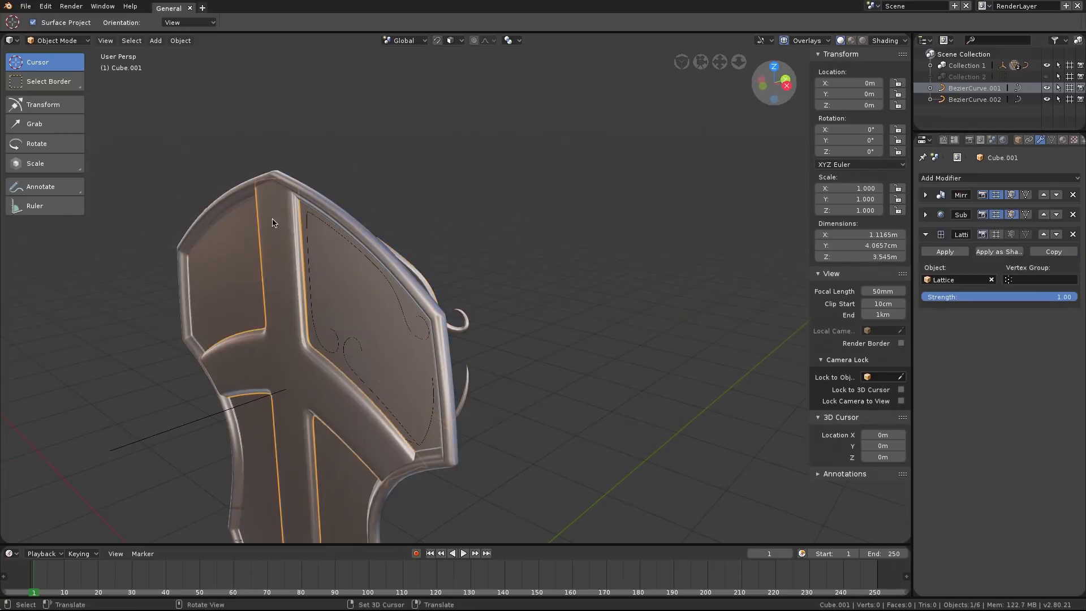
{"action": "left_click", "coordinate": [303, 189], "text": "shift"}
{"action": "left_click", "coordinate": [996, 235]}
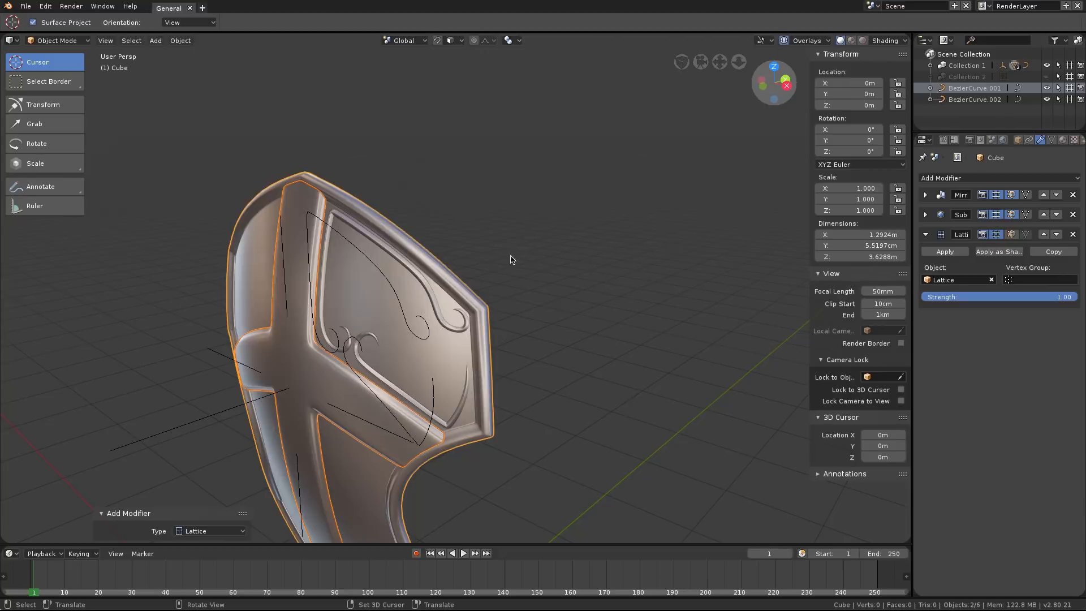
{"action": "key", "text": "a"}
{"action": "scroll", "coordinate": [526, 260], "scroll_direction": "down", "scroll_amount": 3}
{"action": "middle_click_drag", "start_coordinate": [570, 253], "coordinate": [481, 313]}
{"action": "scroll", "coordinate": [593, 223], "scroll_direction": "up", "scroll_amount": 4}
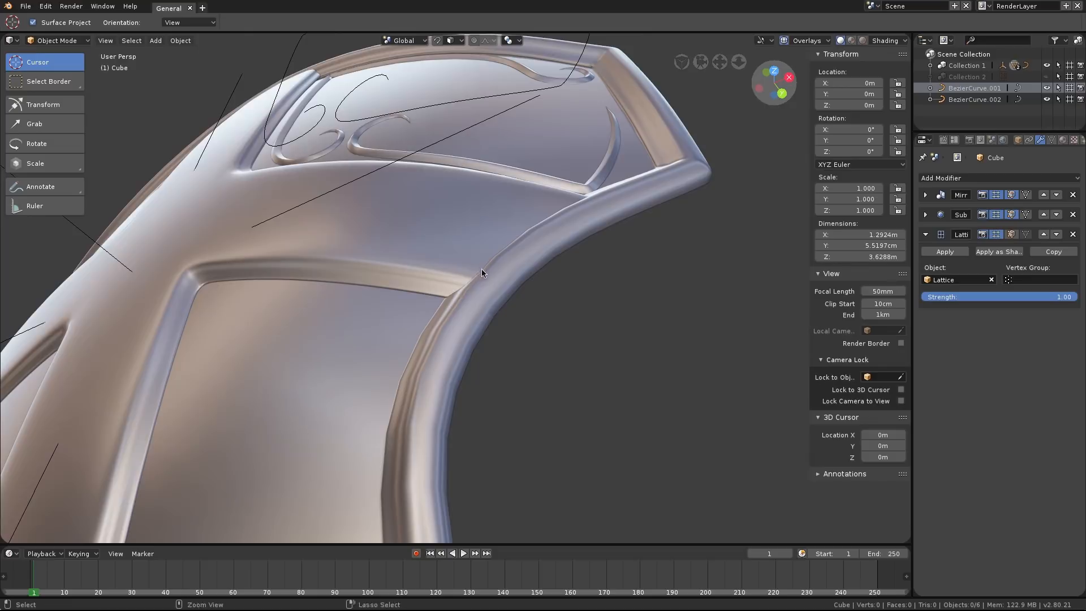
{"action": "middle_click_drag", "start_coordinate": [482, 273], "coordinate": [482, 233], "text": "ctrl"}
{"action": "scroll", "coordinate": [481, 229], "scroll_direction": "down", "scroll_amount": 2}
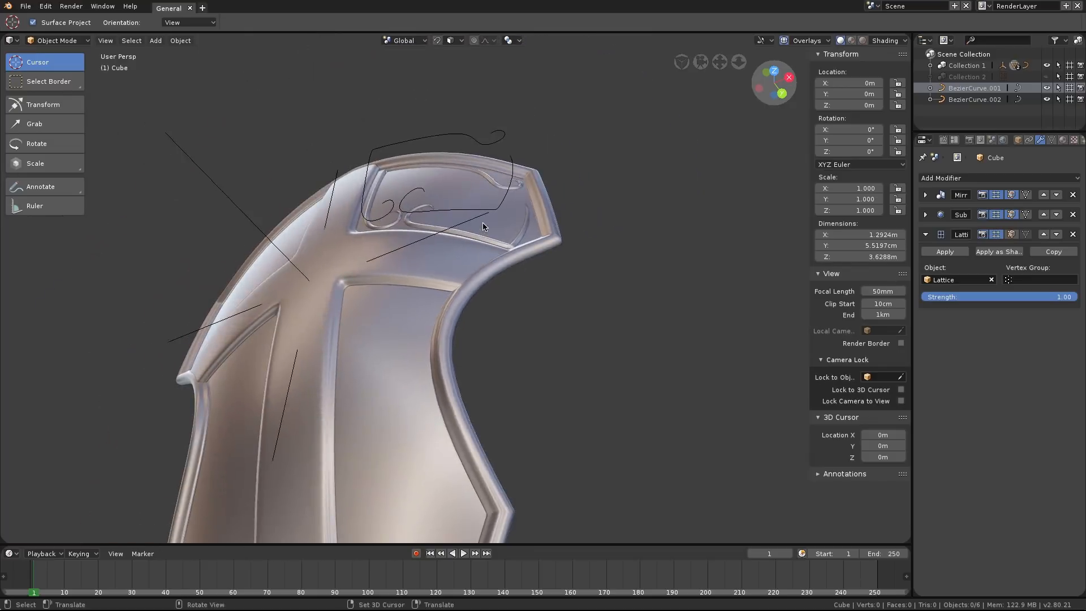
{"action": "mouse_move", "coordinate": [483, 227]}
{"action": "middle_mouse_down"}
{"action": "mouse_move", "coordinate": [432, 293]}
{"action": "mouse_move", "coordinate": [481, 233]}
{"action": "middle_mouse_up"}
{"action": "middle_click_drag", "start_coordinate": [447, 314], "coordinate": [449, 242], "text": "shift"}
Hide the ornaments overlay and the sidebar, then inspect the curls on the bent shield from several angles.
{"action": "left_click", "coordinate": [798, 41]}
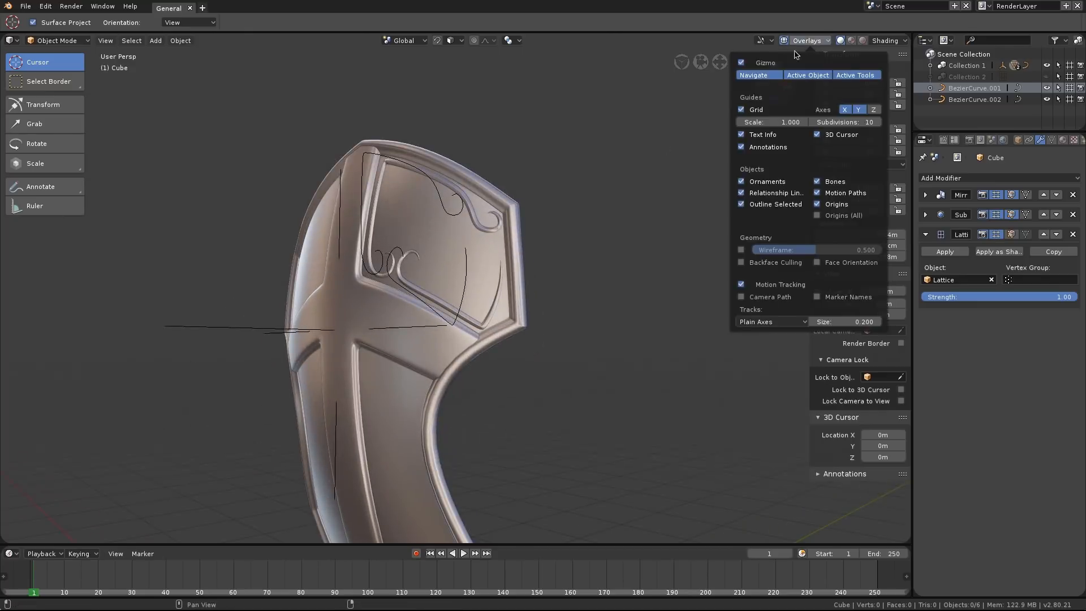
{"action": "left_click", "coordinate": [741, 182]}
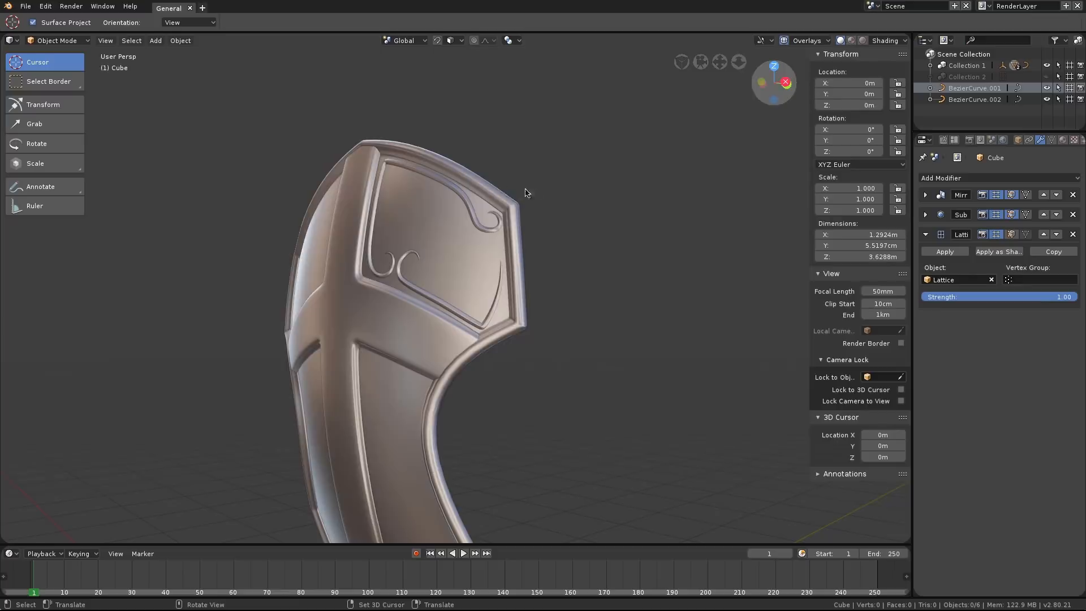
{"action": "middle_click_drag", "start_coordinate": [551, 190], "coordinate": [606, 177]}
{"action": "scroll", "coordinate": [658, 208], "scroll_direction": "down", "scroll_amount": 3}
{"action": "key", "text": "n"}
{"action": "scroll", "coordinate": [594, 223], "scroll_direction": "up", "scroll_amount": 6}
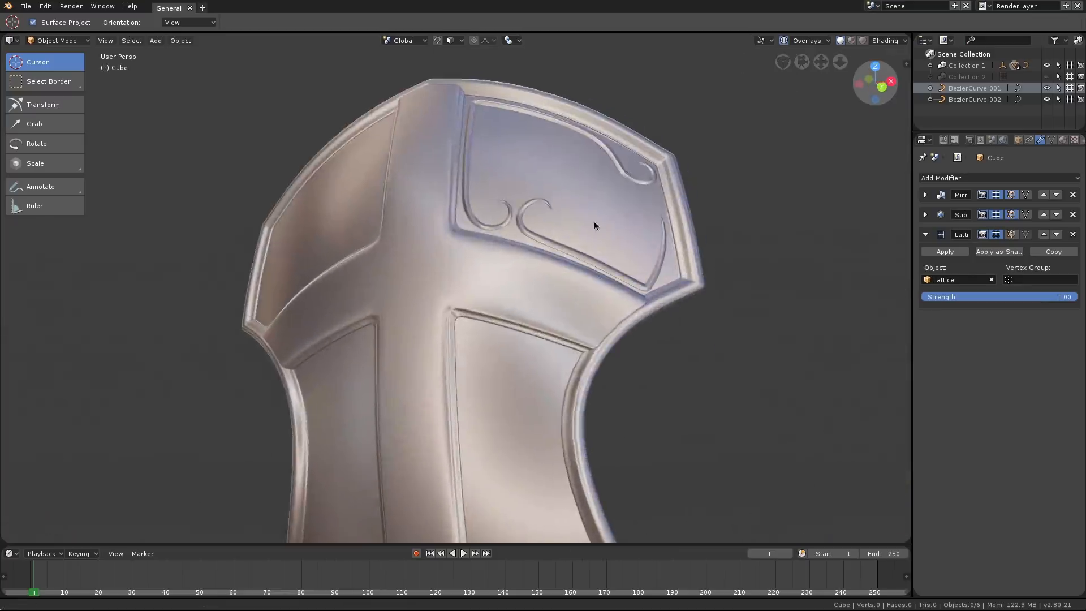
{"action": "scroll", "coordinate": [603, 223], "scroll_direction": "down", "scroll_amount": 2}
{"action": "mouse_move", "coordinate": [603, 223]}
{"action": "middle_mouse_down"}
{"action": "mouse_move", "coordinate": [554, 195]}
{"action": "mouse_move", "coordinate": [538, 233]}
{"action": "mouse_move", "coordinate": [562, 193]}
{"action": "mouse_move", "coordinate": [517, 219]}
{"action": "middle_mouse_up"}
{"action": "scroll", "coordinate": [565, 194], "scroll_direction": "down", "scroll_amount": 1}
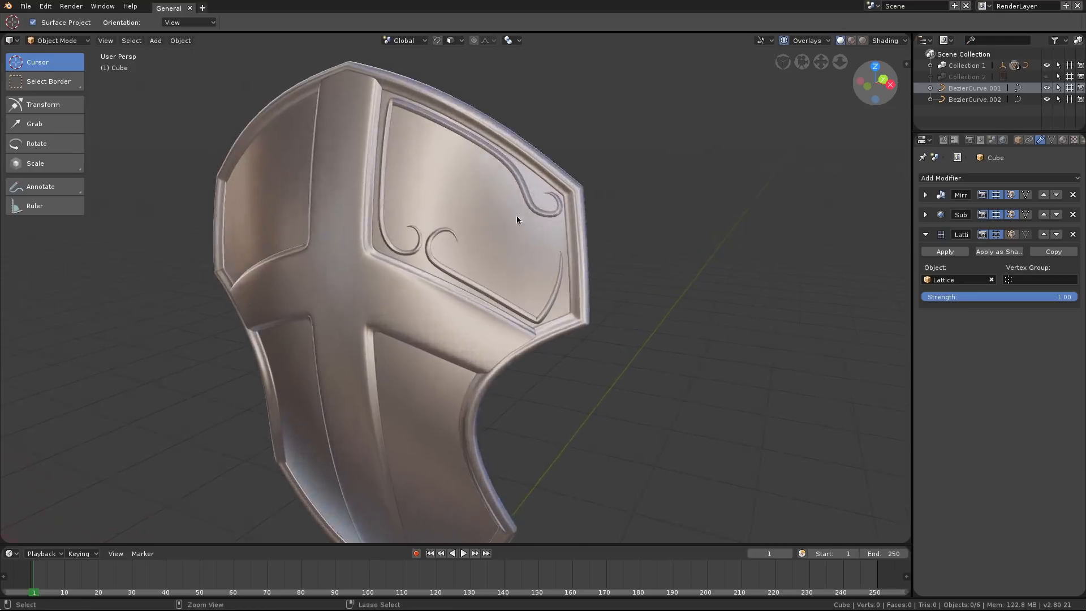
Turn off the lattice display for the shield and curls, and open the curl curve for editing in front view.
{"action": "left_click", "coordinate": [432, 243]}
{"action": "key", "text": "Tab"}
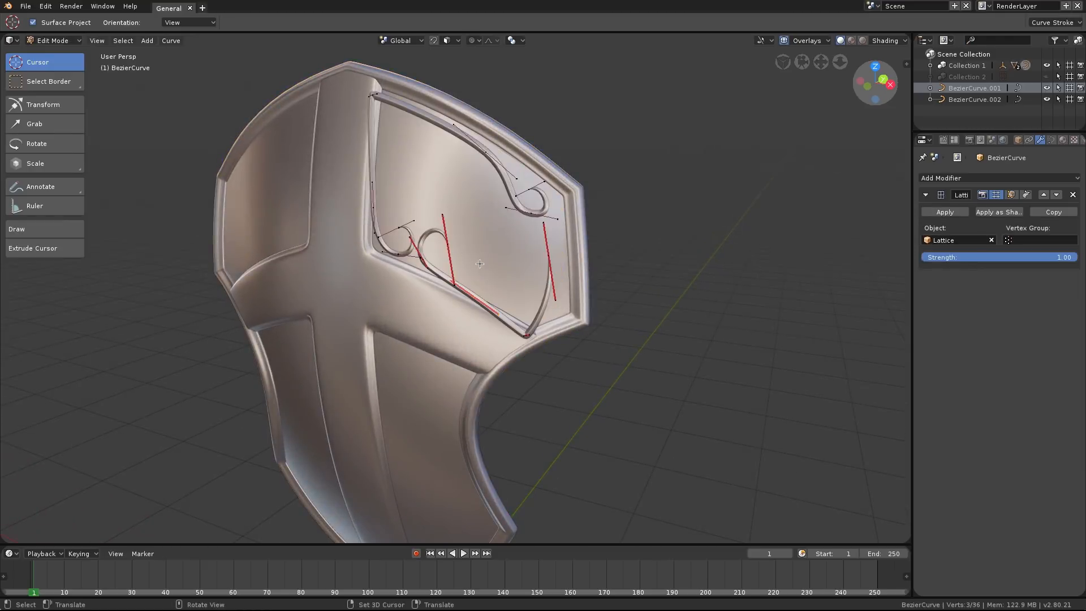
{"action": "key", "text": "Tab"}
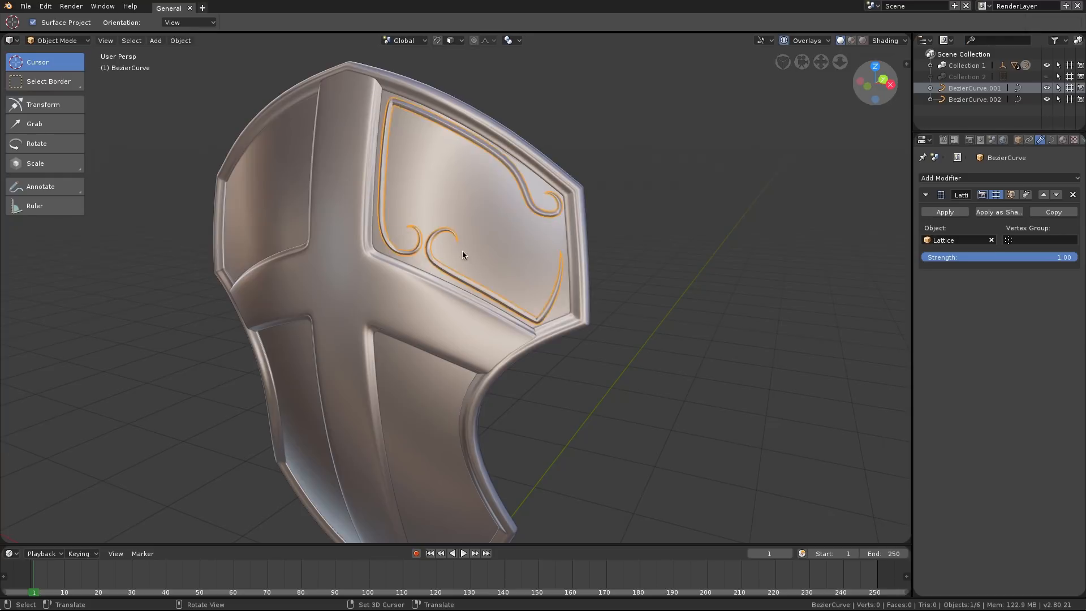
{"action": "middle_click_drag", "start_coordinate": [463, 254], "coordinate": [550, 237]}
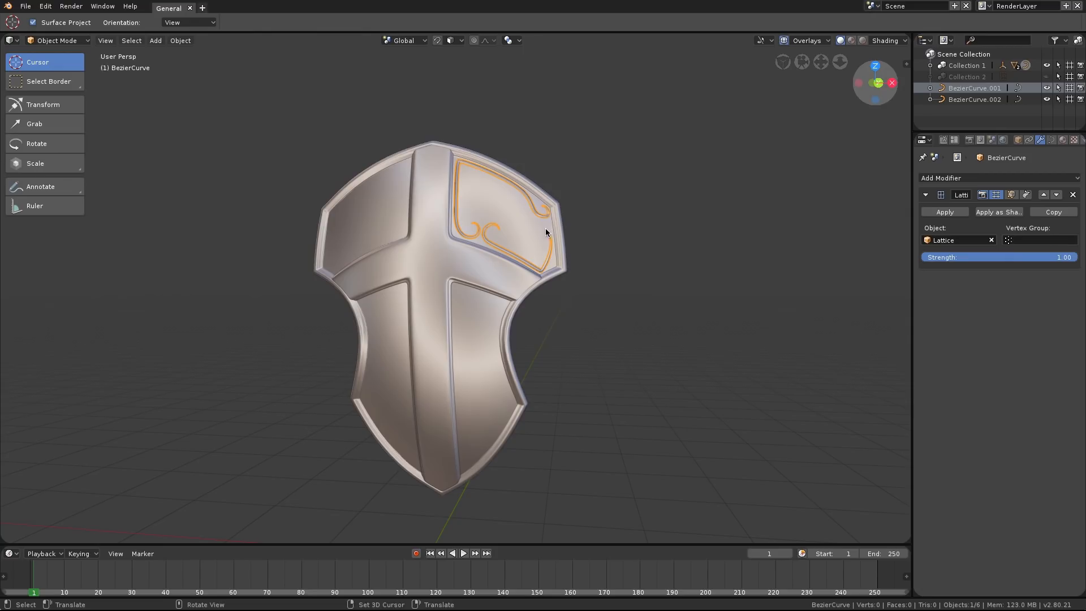
{"action": "key", "text": "b"}
{"action": "left_click_drag", "start_coordinate": [372, 118], "coordinate": [558, 283]}
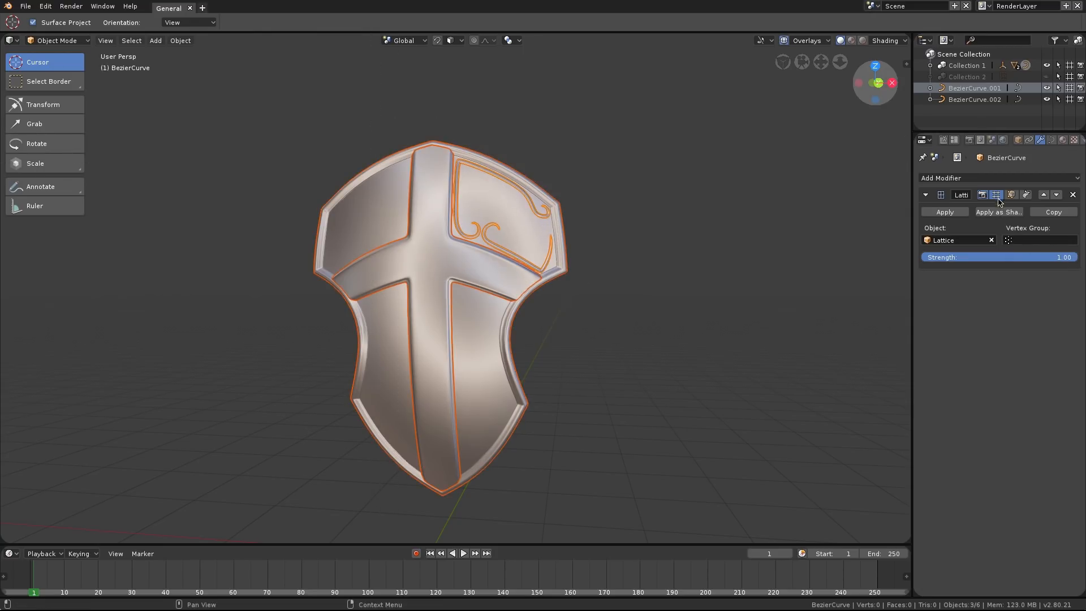
{"action": "key", "text": "Tab"}
{"action": "scroll", "coordinate": [460, 204], "scroll_direction": "up", "scroll_amount": 2}
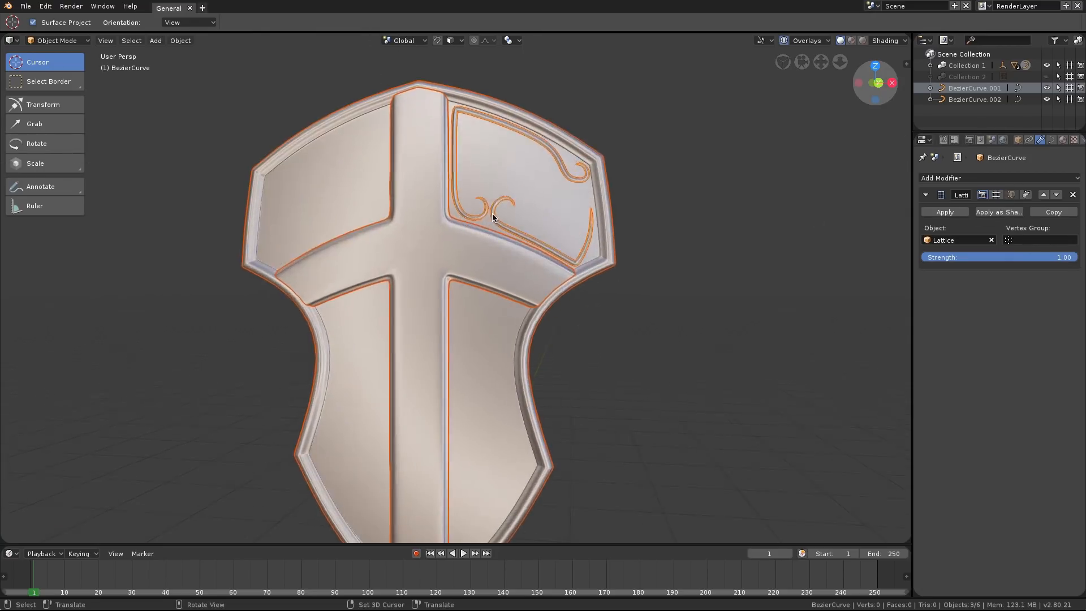
{"action": "key", "text": "KP_1"}
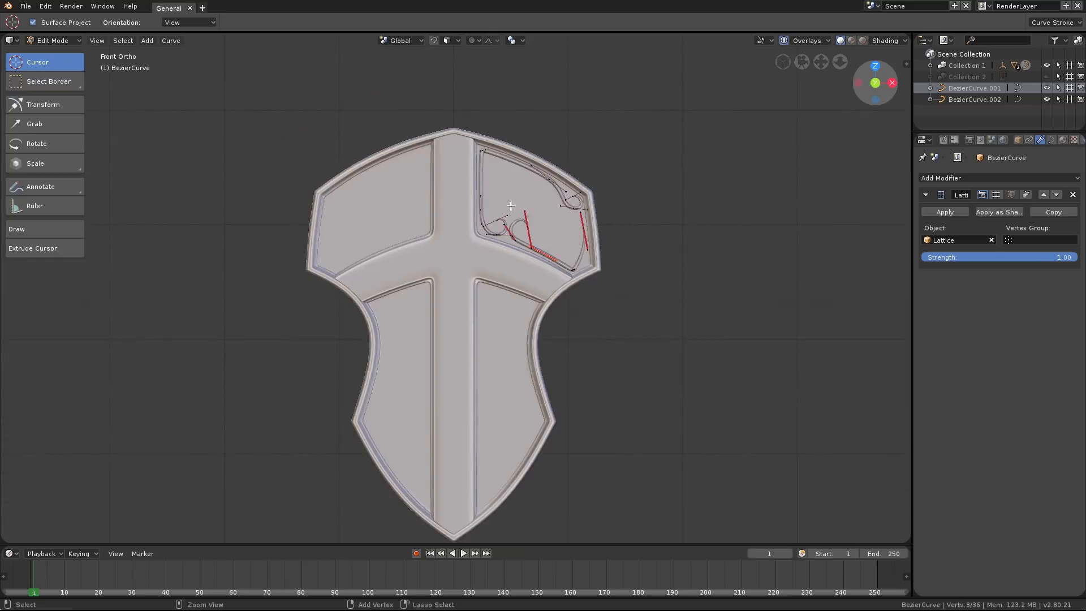
{"action": "scroll", "coordinate": [599, 199], "scroll_direction": "up", "scroll_amount": 5}
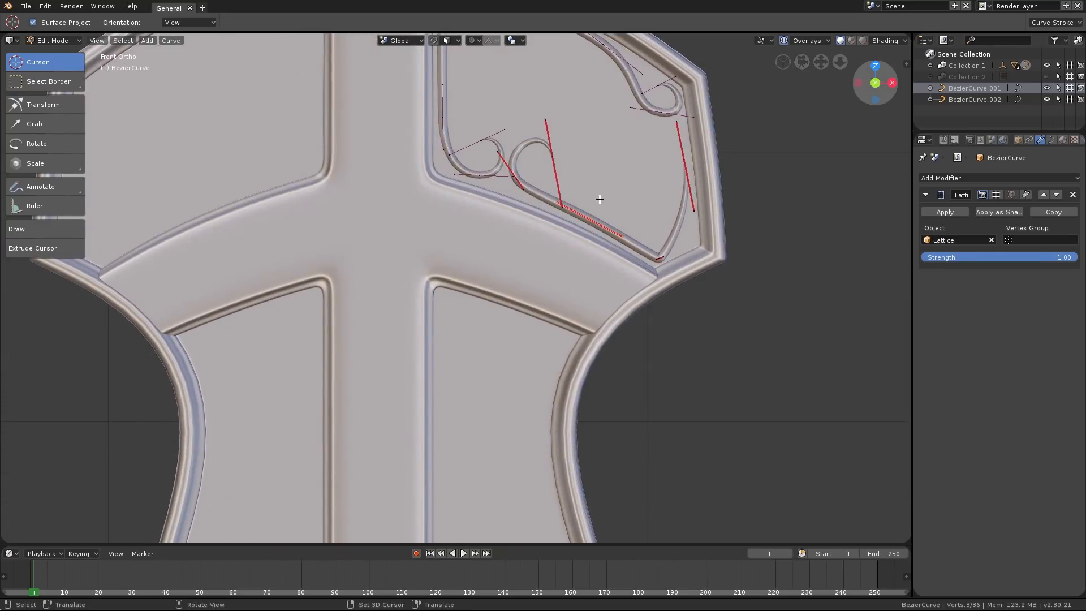
{"action": "scroll", "coordinate": [584, 215], "scroll_direction": "down", "scroll_amount": 2}
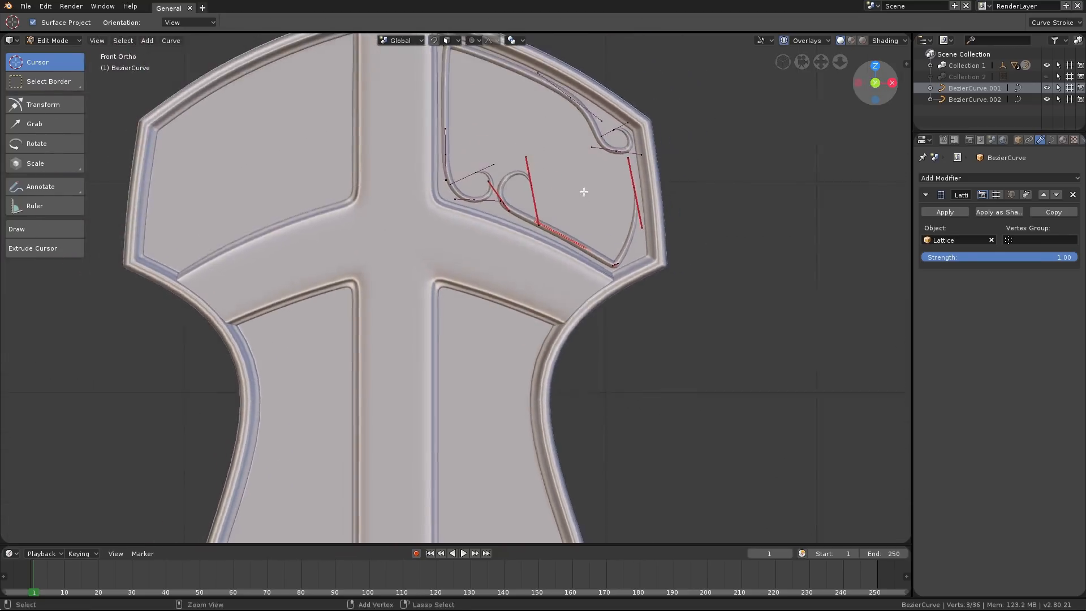
{"action": "scroll", "coordinate": [556, 213], "scroll_direction": "down", "scroll_amount": 4}
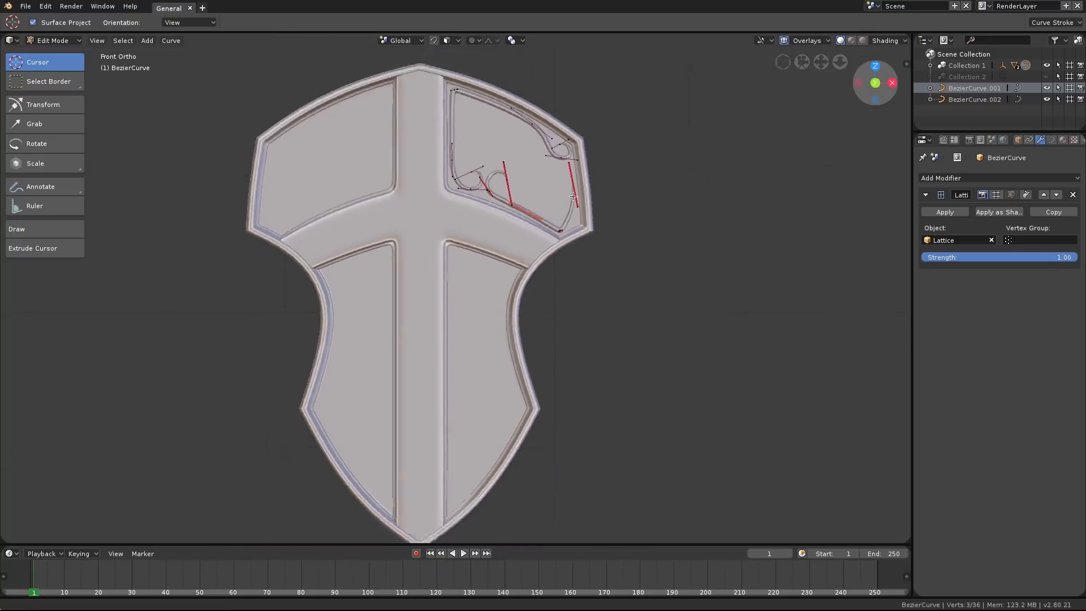
{"action": "scroll", "coordinate": [574, 214], "scroll_direction": "up", "scroll_amount": 2}
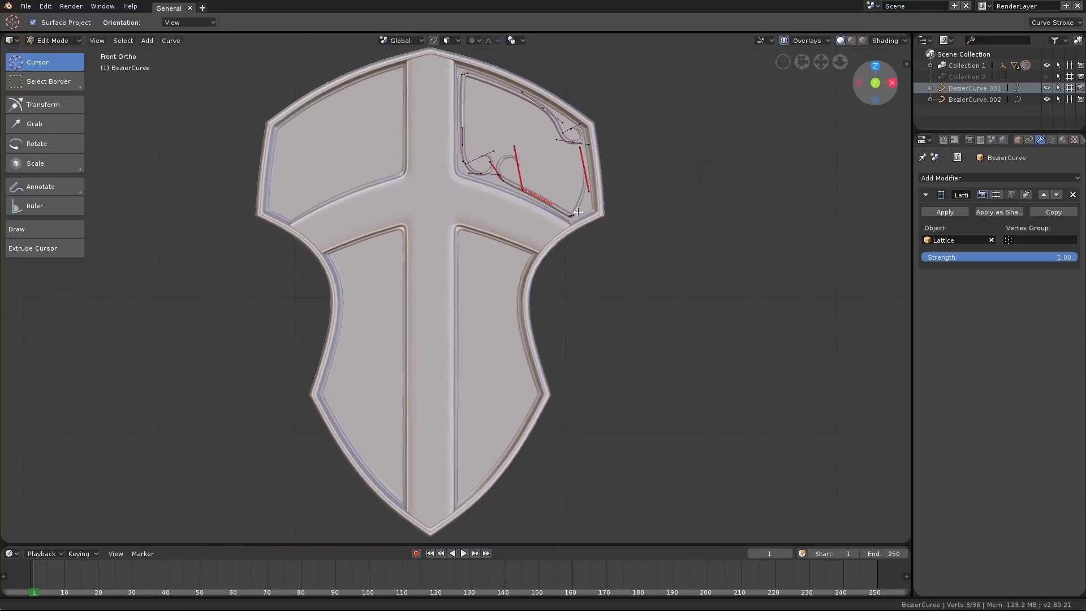
Leave curve editing and turn the lattice display back on for the shield meshes and the curls.
{"action": "middle_click_drag", "start_coordinate": [607, 188], "coordinate": [574, 221]}
{"action": "scroll", "coordinate": [584, 234], "scroll_direction": "down", "scroll_amount": 3}
{"action": "key", "text": "Tab"}
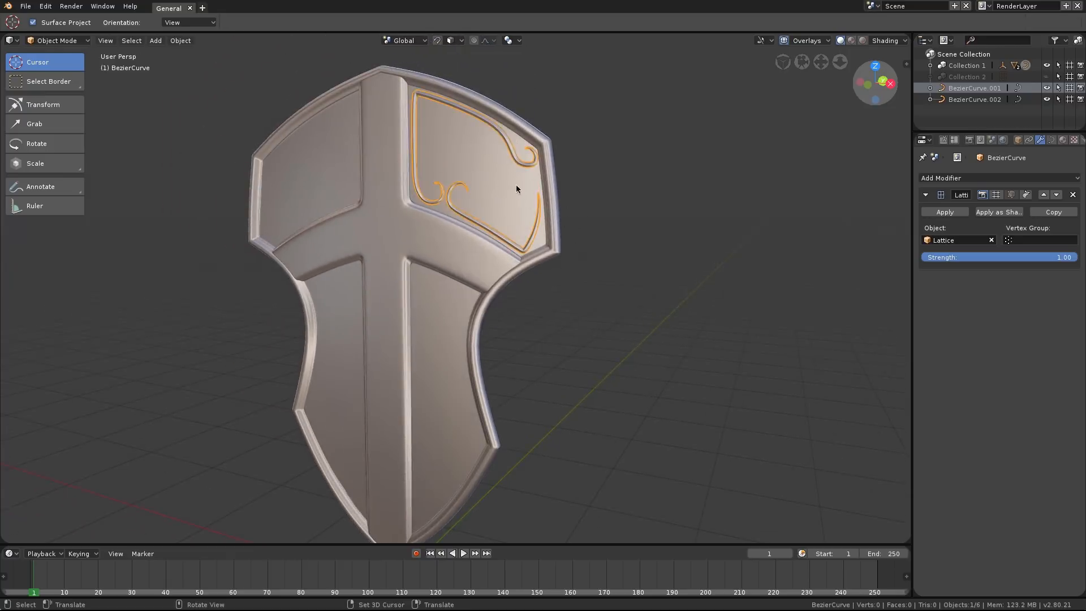
{"action": "middle_click_drag", "start_coordinate": [516, 188], "coordinate": [441, 124]}
{"action": "left_click", "coordinate": [441, 123], "text": "shift"}
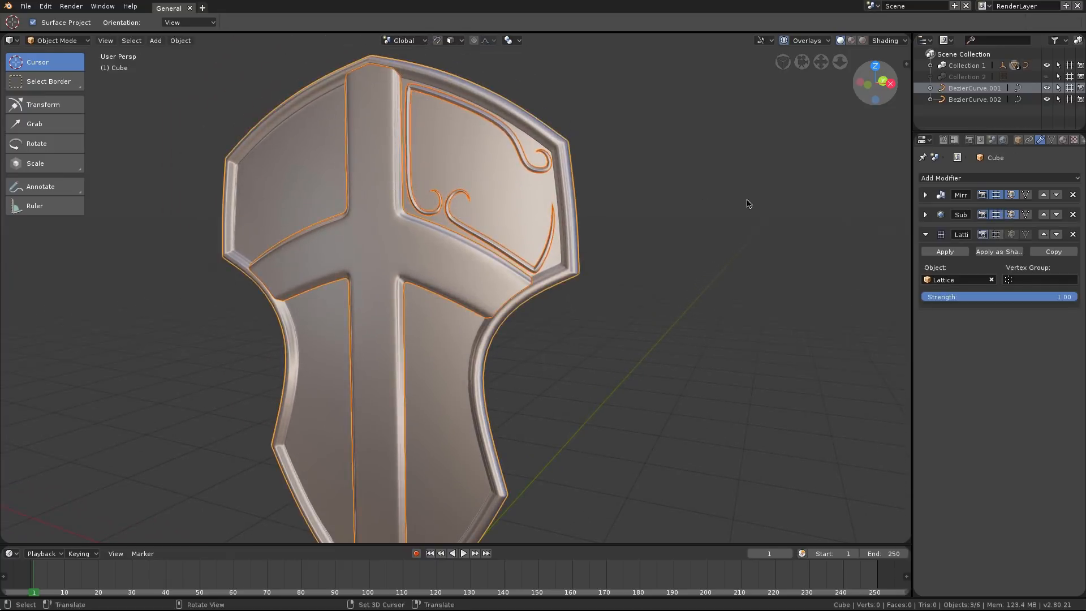
{"action": "left_click", "coordinate": [996, 235]}
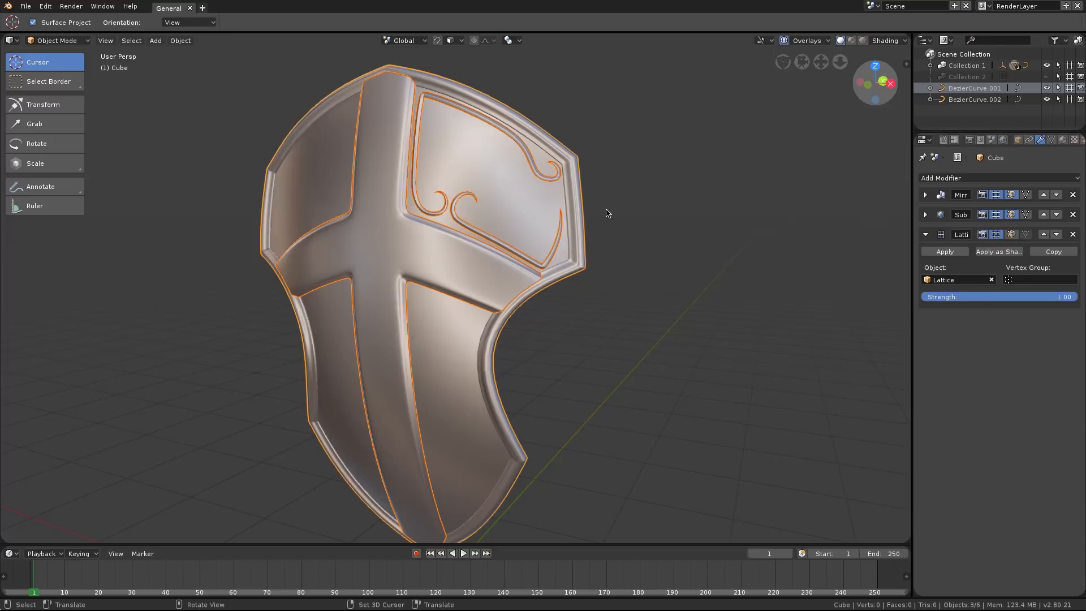
{"action": "key", "text": "alt+a"}
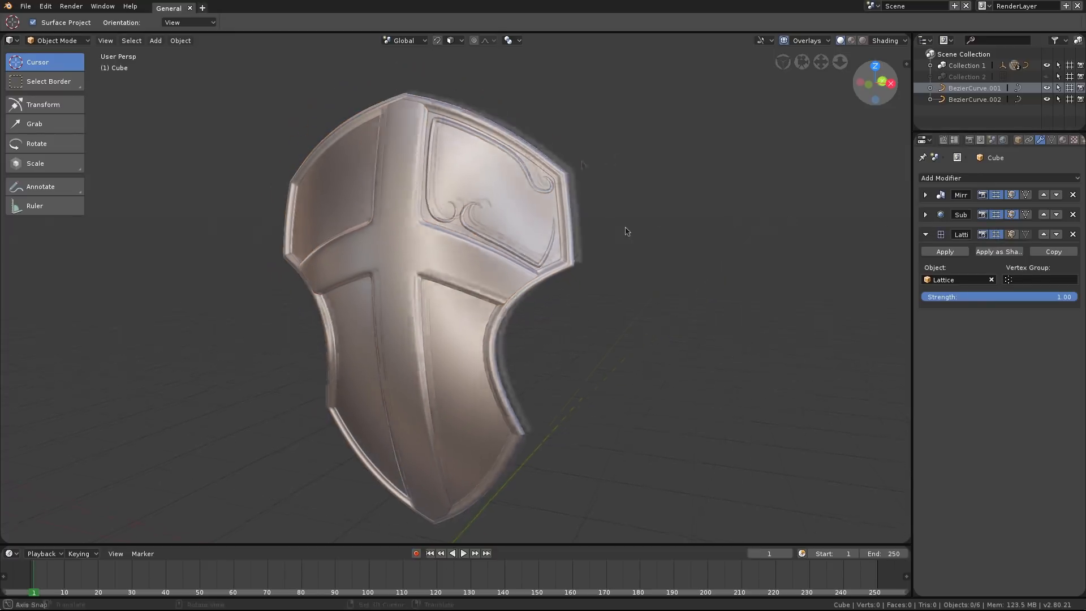
Turn off the lattice display for the whole shield and select the curl curve.
{"action": "key", "text": "a"}
{"action": "middle_click_drag", "start_coordinate": [688, 235], "coordinate": [569, 192]}
{"action": "left_click", "coordinate": [471, 214]}
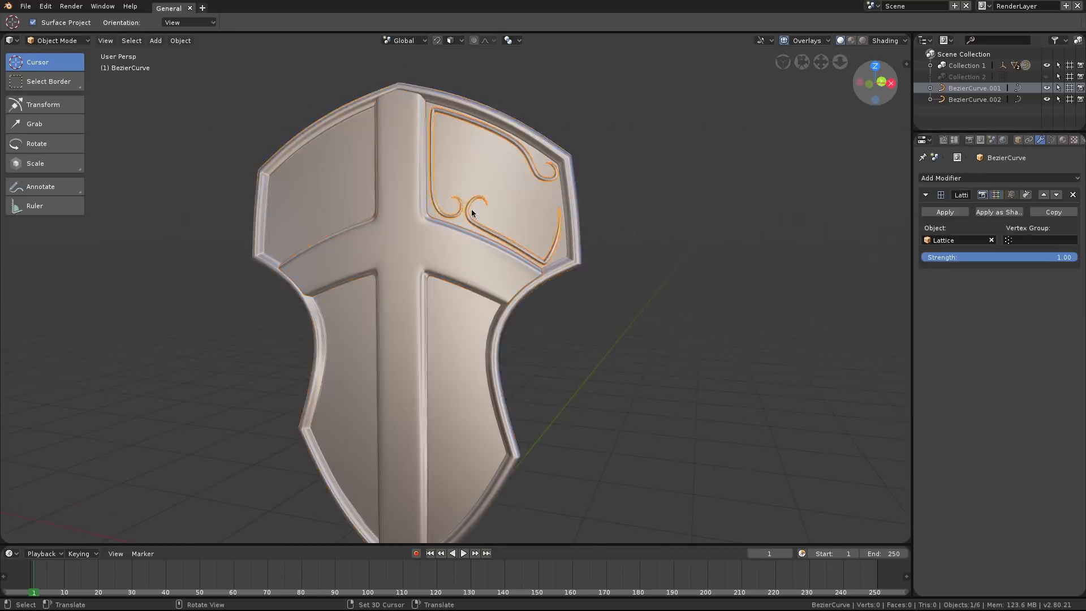
Show the ornaments overlay again and scale the small bevel profile curve at the origin by 1.179.
{"action": "middle_click_drag", "start_coordinate": [471, 214], "coordinate": [461, 116], "text": "shift"}
{"action": "scroll", "coordinate": [453, 395], "scroll_direction": "down", "scroll_amount": 2}
{"action": "middle_click_drag", "start_coordinate": [438, 439], "coordinate": [470, 359], "text": "shift"}
{"action": "scroll", "coordinate": [470, 358], "scroll_direction": "up", "scroll_amount": 5}
{"action": "middle_click_drag", "start_coordinate": [453, 481], "coordinate": [470, 390], "text": "shift"}
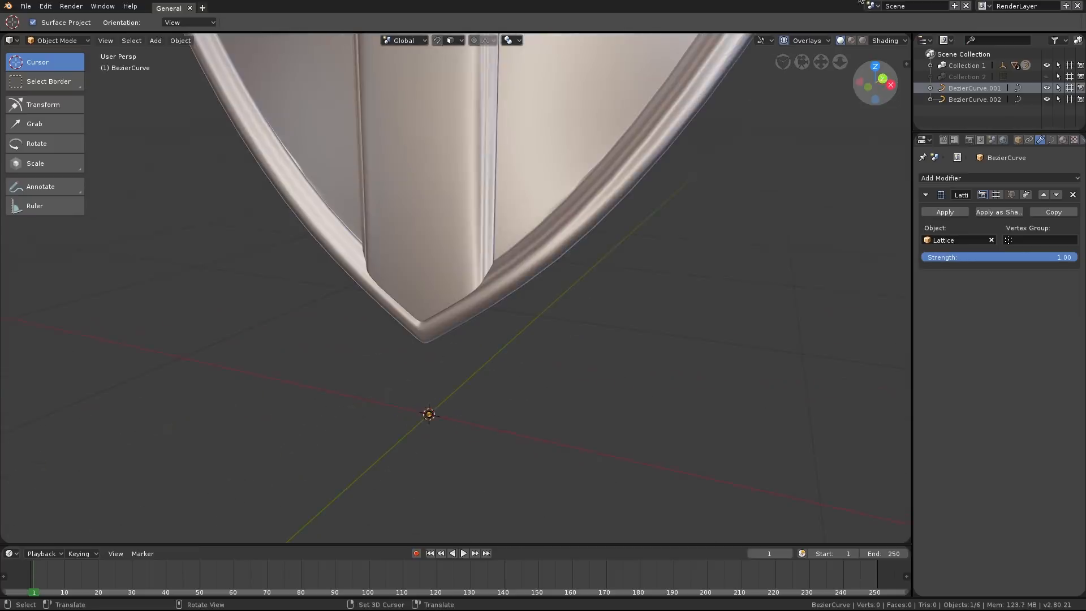
{"action": "left_click", "coordinate": [809, 40]}
{"action": "left_click", "coordinate": [745, 187]}
{"action": "left_click", "coordinate": [453, 418]}
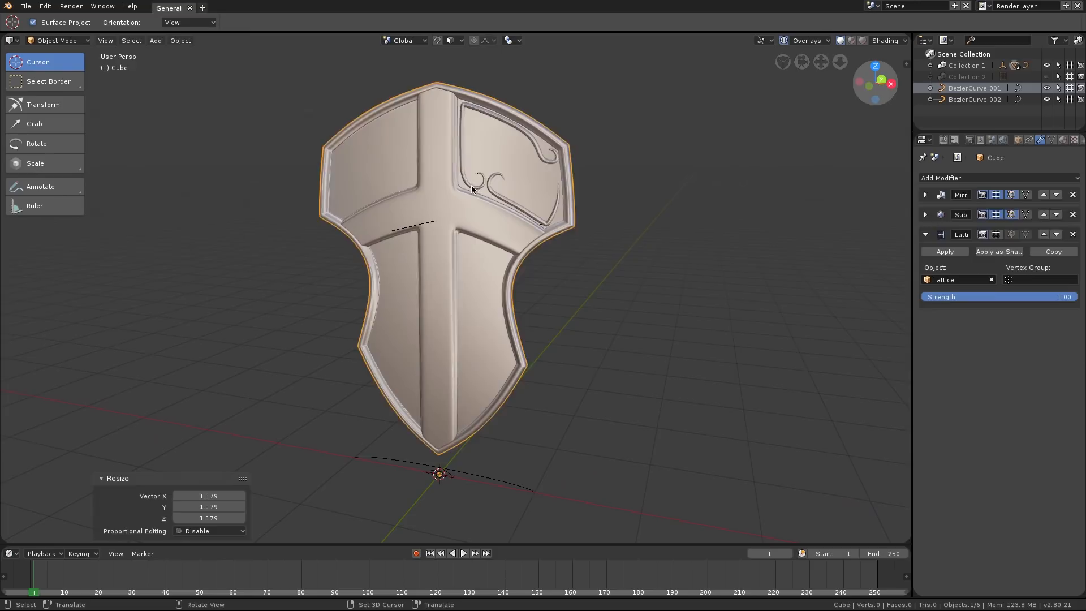
Duplicate the first curve's lower curl points into the lower right panel, offset 4.45 cm in X and -68.4 cm in Z.
{"action": "left_click", "coordinate": [471, 186]}
{"action": "key", "text": "KP_1"}
{"action": "key", "text": "Tab"}
{"action": "scroll", "coordinate": [531, 215], "scroll_direction": "up", "scroll_amount": 5}
{"action": "middle_click_drag", "start_coordinate": [530, 215], "coordinate": [515, 259], "text": "shift"}
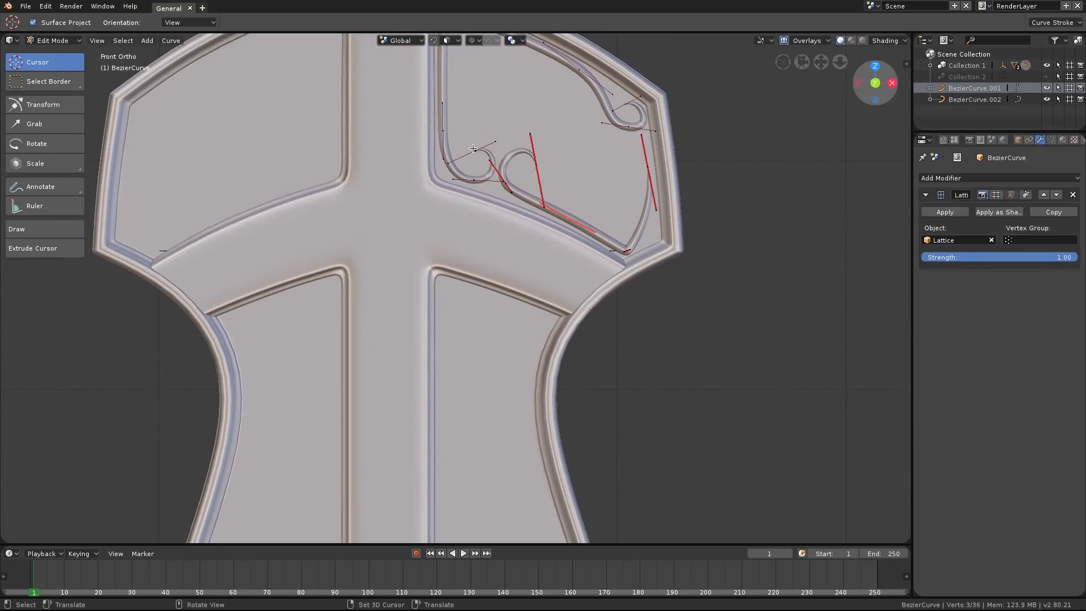
{"action": "key", "text": "shift+d"}
{"action": "left_click", "coordinate": [498, 323]}
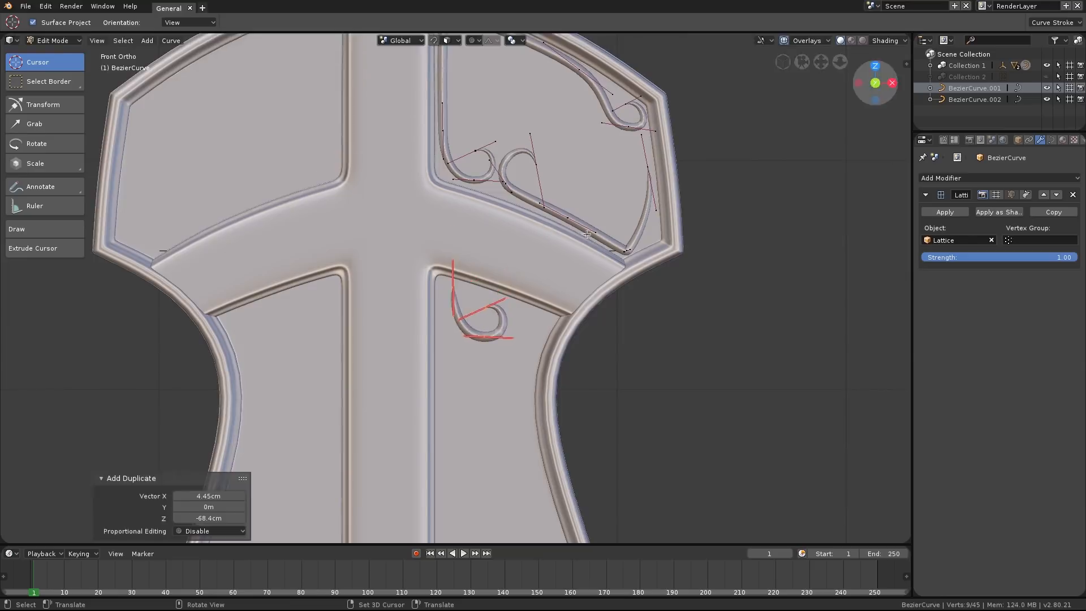
Scale down the duplicated curl in the lower right panel and move it 4.94 cm in X and 1.73 cm in Z.
{"action": "key", "text": "s"}
{"action": "left_click", "coordinate": [533, 263]}
{"action": "key", "text": "g"}
{"action": "left_click", "coordinate": [545, 259]}
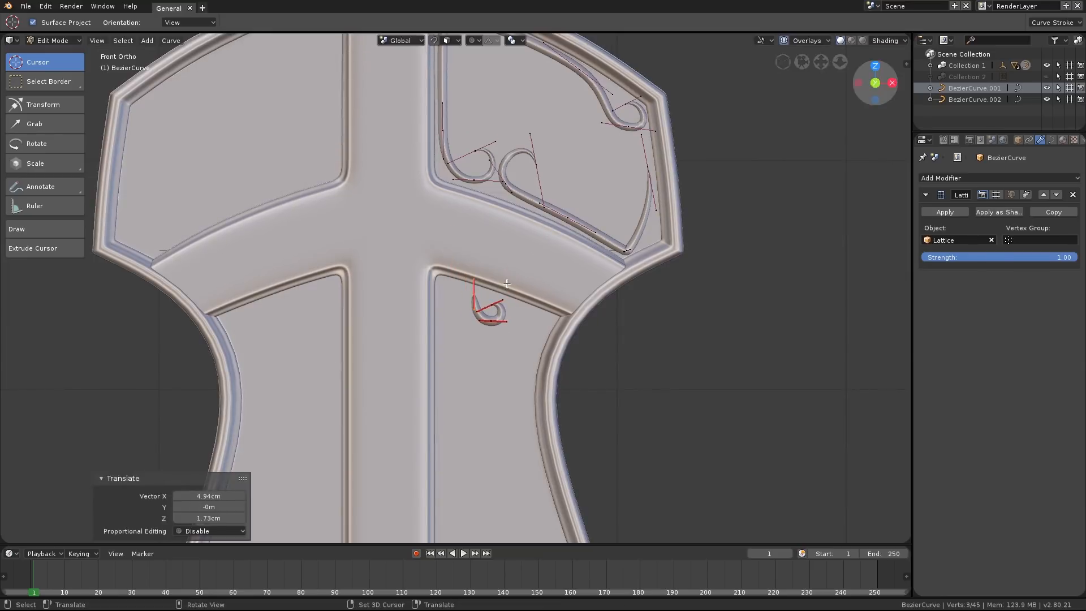
Extrude the curl's stem to the panel's upper inner corner, rotate the new point -122° and scale it to 0.373.
{"action": "left_click", "coordinate": [475, 292]}
{"action": "key", "text": "e"}
{"action": "left_click", "coordinate": [441, 278]}
{"action": "key", "text": "s"}
{"action": "left_click", "coordinate": [472, 267]}
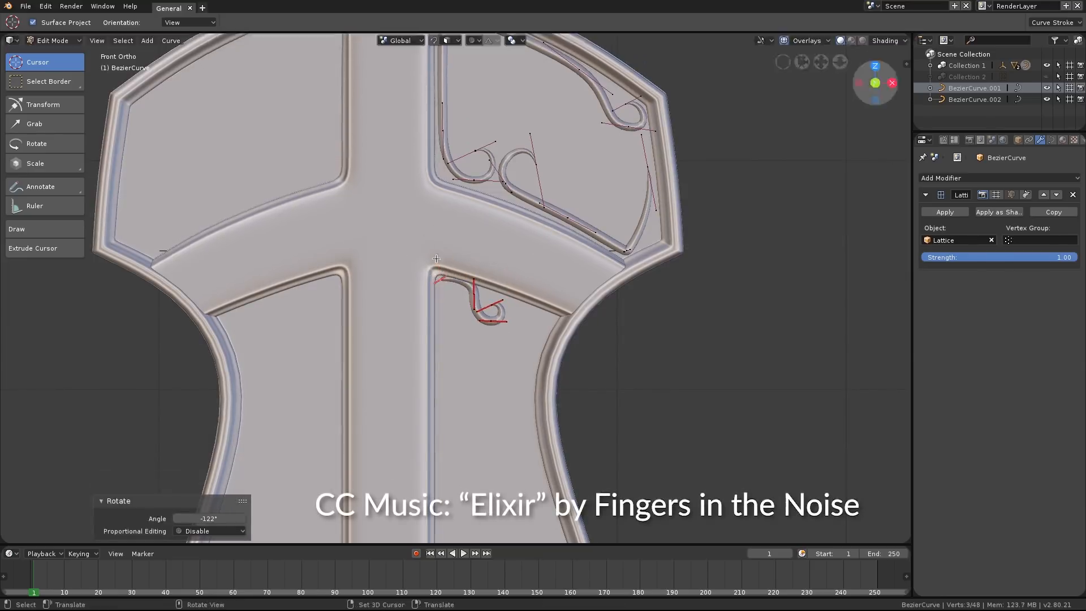
Rotate and reposition the curl's stem point so the stem bends smoothly from the corner into the curl.
{"action": "key", "text": "g"}
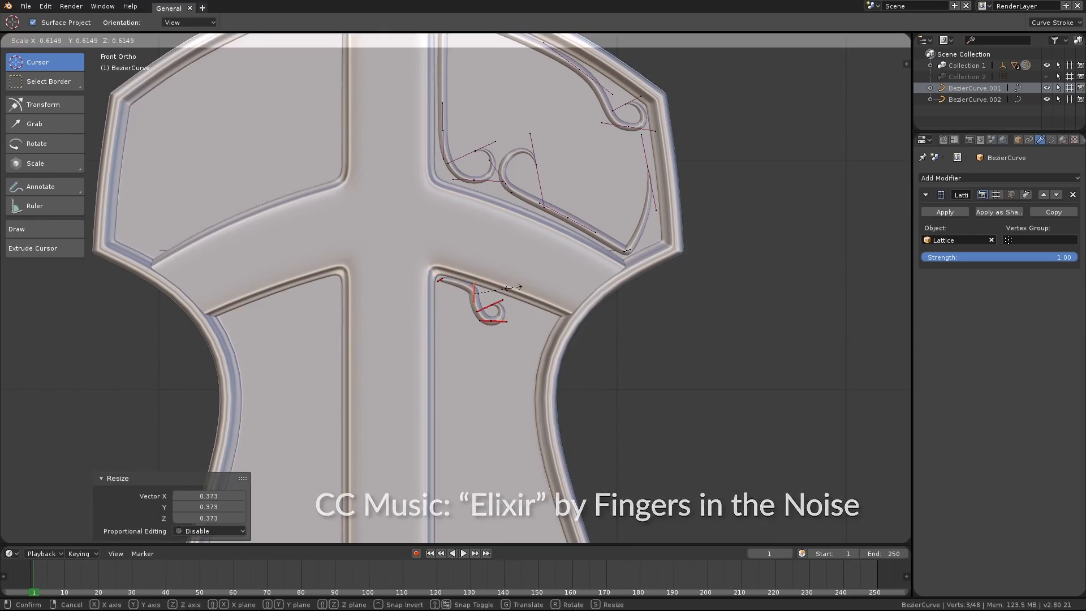
{"action": "right_click", "coordinate": [536, 274]}
{"action": "key", "text": "r"}
{"action": "left_click", "coordinate": [491, 244]}
{"action": "key", "text": "g"}
{"action": "left_click", "coordinate": [495, 253]}
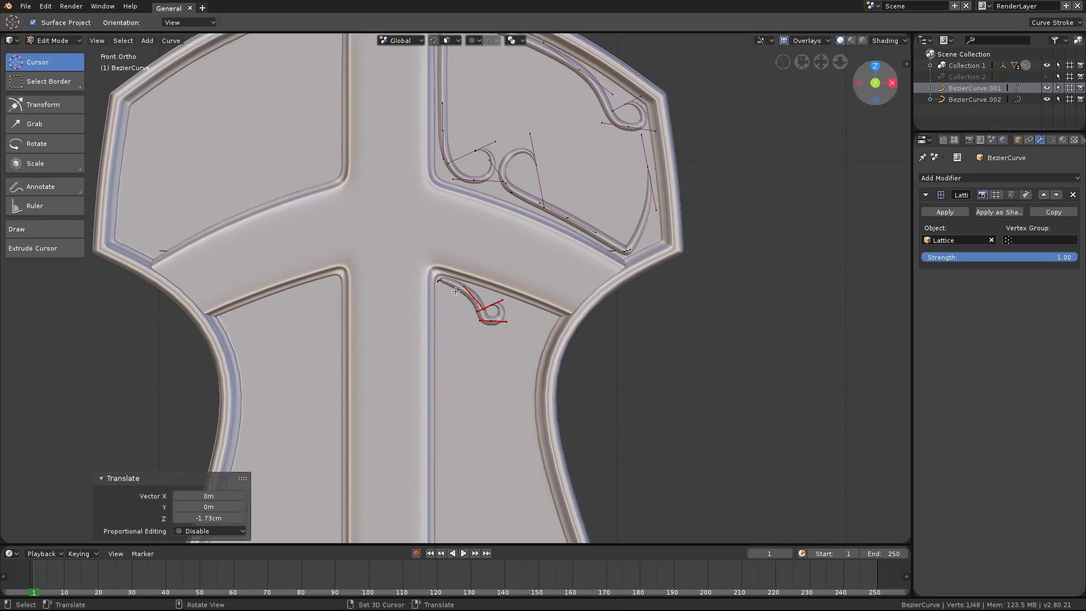
Extrude the corner point -1.93 m along Z, following the central cross bar to the panel's lower tip.
{"action": "scroll", "coordinate": [495, 253], "scroll_direction": "down", "scroll_amount": 3}
{"action": "key", "text": "z"}
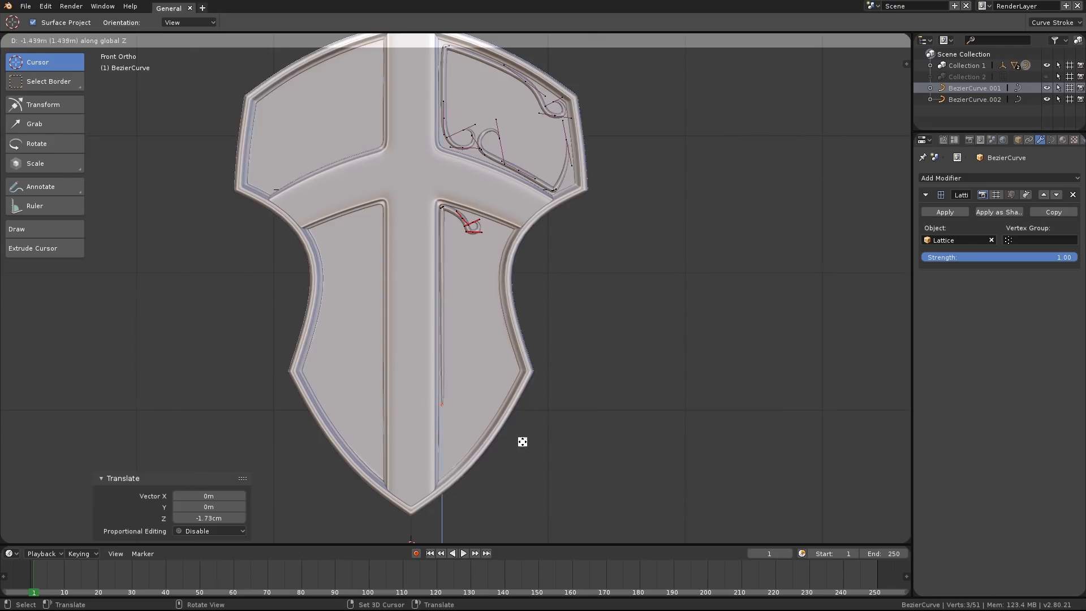
{"action": "left_click", "coordinate": [521, 480]}
{"action": "middle_click_drag", "start_coordinate": [520, 475], "coordinate": [490, 260], "text": "ctrl"}
{"action": "middle_click_drag", "start_coordinate": [487, 255], "coordinate": [483, 118], "text": "shift"}
Extrude three more points from the lower tip to rough out a hook, the second one offset -1.07 cm in X and 15.8 cm in Z.
{"action": "key", "text": "e"}
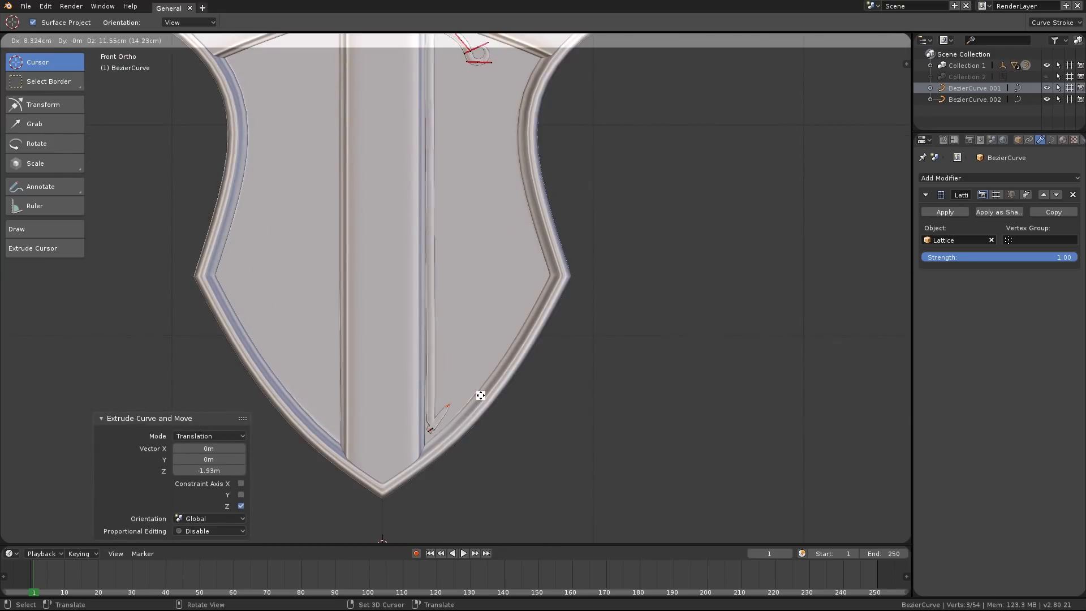
{"action": "left_click", "coordinate": [483, 391]}
{"action": "key", "text": "e"}
{"action": "left_click", "coordinate": [484, 362]}
{"action": "key", "text": "e"}
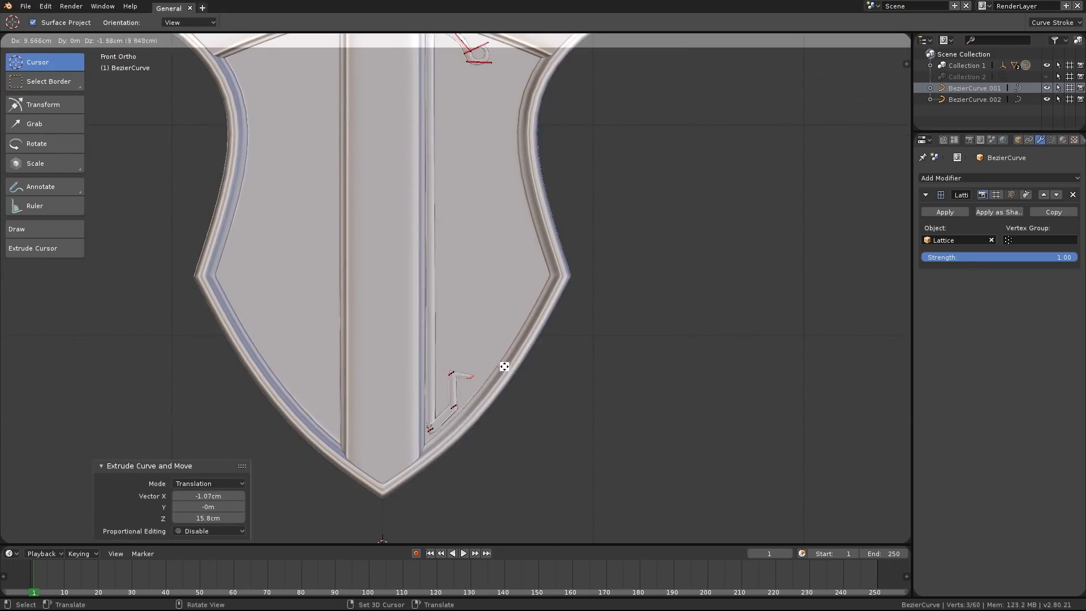
{"action": "left_click", "coordinate": [504, 371]}
Round the bottom hook's top by rotating its last two points and scaling their handles by 4.704 and 4.524.
{"action": "key", "text": "r"}
{"action": "left_click", "coordinate": [450, 292]}
{"action": "key", "text": "s"}
{"action": "left_click", "coordinate": [450, 374]}
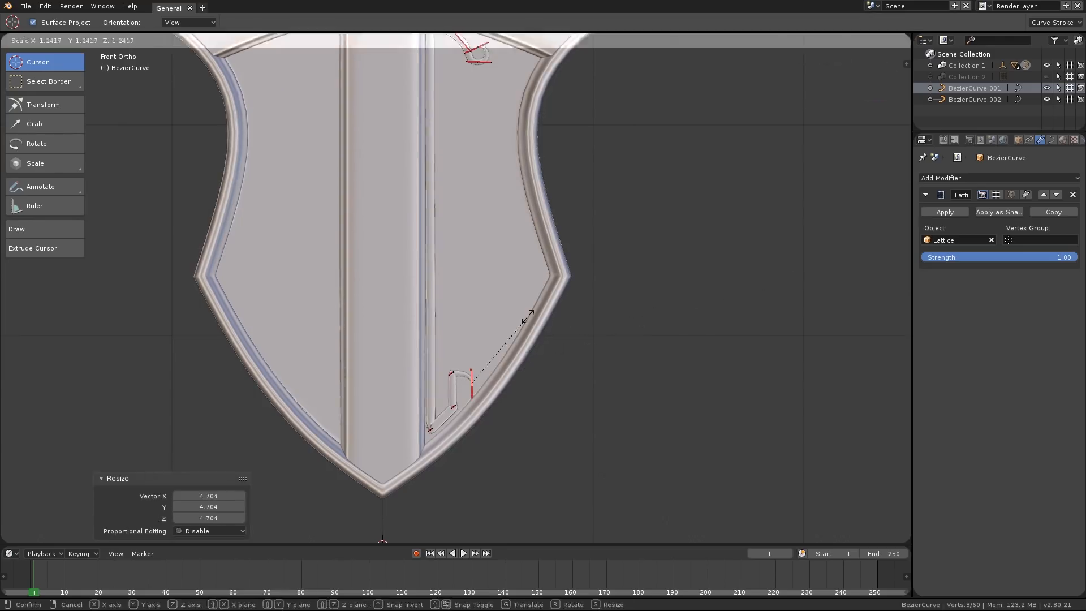
{"action": "key", "text": "r"}
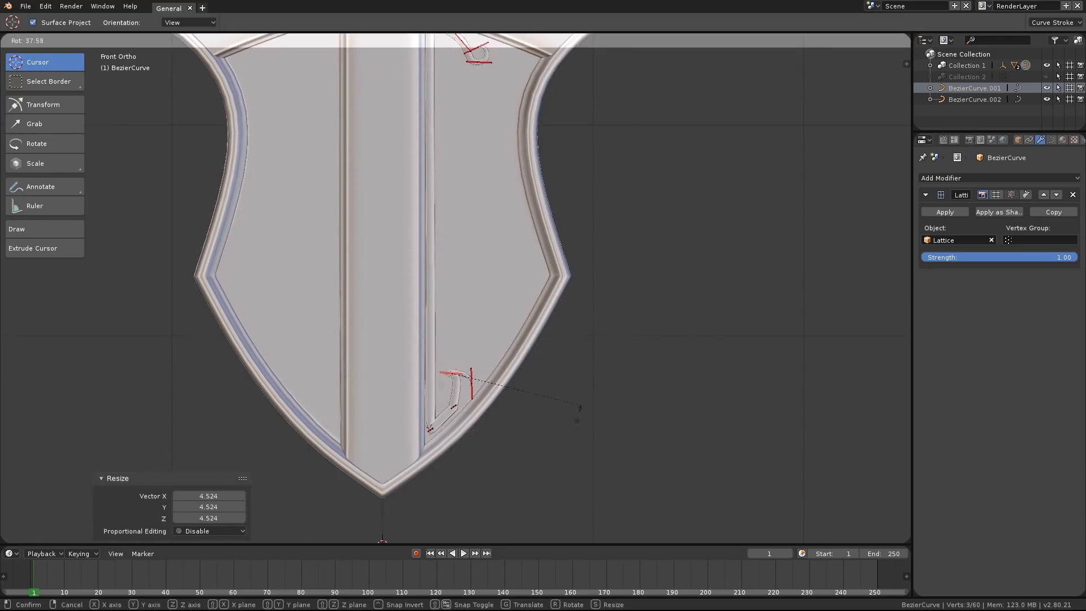
{"action": "left_click", "coordinate": [379, 426]}
Enlarge the handles of the bottom hook's lower point, rotate it 150° and shift it to smooth the bend.
{"action": "left_click", "coordinate": [453, 405]}
{"action": "middle_click_drag", "start_coordinate": [458, 405], "coordinate": [459, 321], "text": "ctrl"}
{"action": "left_click", "coordinate": [454, 424]}
{"action": "key", "text": "s"}
{"action": "left_click", "coordinate": [695, 349]}
{"action": "key", "text": "r"}
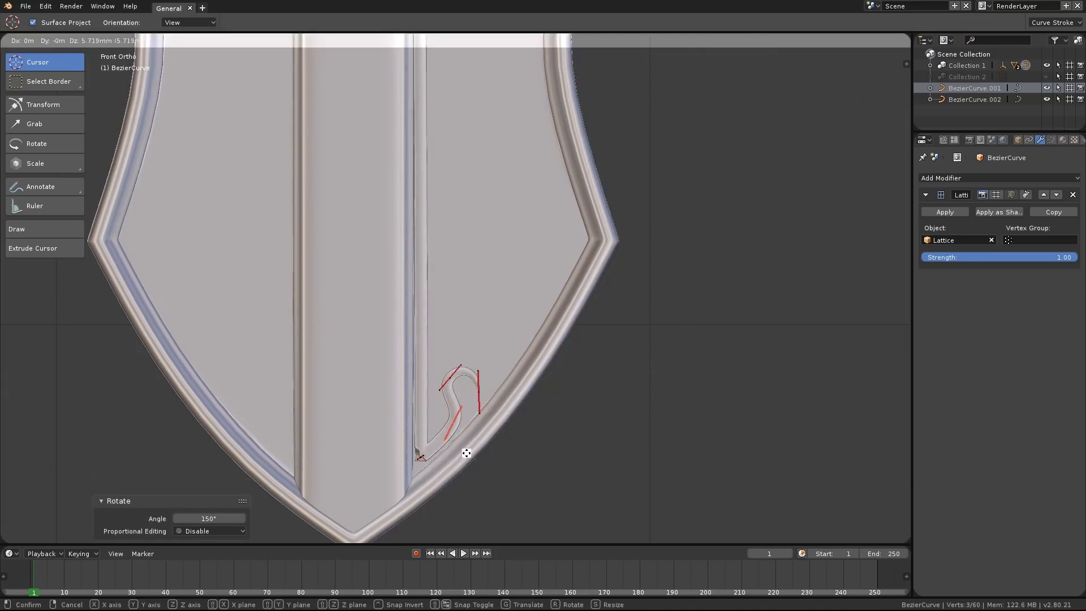
{"action": "left_click", "coordinate": [466, 450]}
Rotate the curve's bottom corner point, scale its handles by 4.099 and raise it along the vertical stem.
{"action": "left_click", "coordinate": [419, 455]}
{"action": "key", "text": "r"}
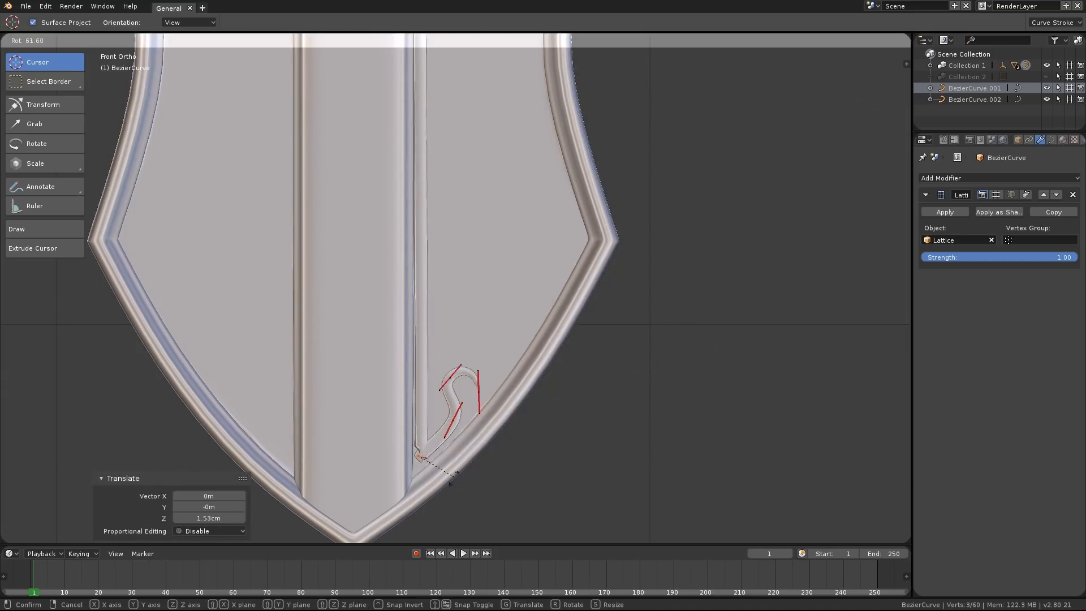
{"action": "left_click", "coordinate": [394, 411]}
{"action": "key", "text": "s"}
{"action": "left_click", "coordinate": [558, 412]}
{"action": "key", "text": "g"}
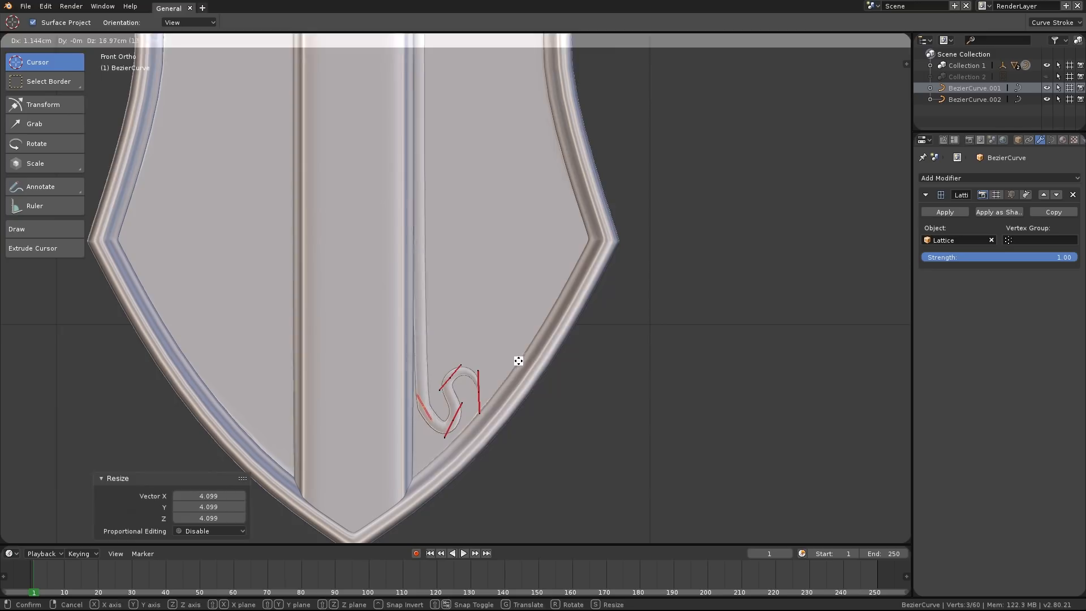
{"action": "left_click", "coordinate": [517, 361]}
Align the raised point's handles with the vertical stem, scale them by 2.562 and adjust the point's position.
{"action": "key", "text": "r"}
{"action": "left_click", "coordinate": [556, 414]}
{"action": "key", "text": "s"}
{"action": "left_click", "coordinate": [722, 354]}
{"action": "key", "text": "g"}
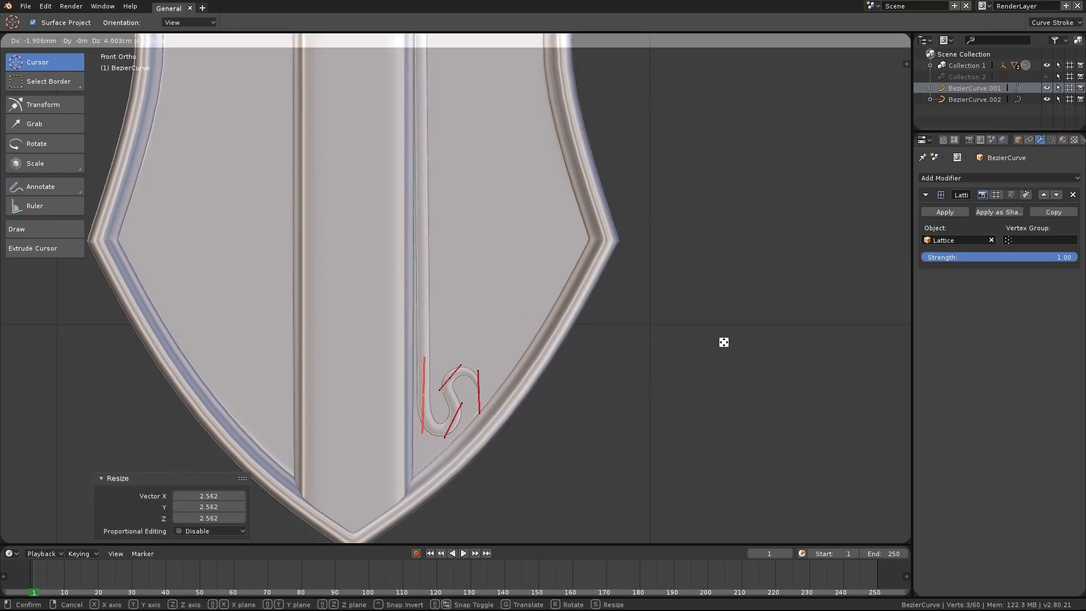
{"action": "left_click", "coordinate": [722, 342]}
Move the curve's top corner point 1.11 cm in X and -8.33 mm in Z, and adjust the tilt of the whole lower-panel curve.
{"action": "scroll", "coordinate": [679, 305], "scroll_direction": "down", "scroll_amount": 2}
{"action": "middle_click_drag", "start_coordinate": [408, 44], "coordinate": [403, 160], "text": "shift"}
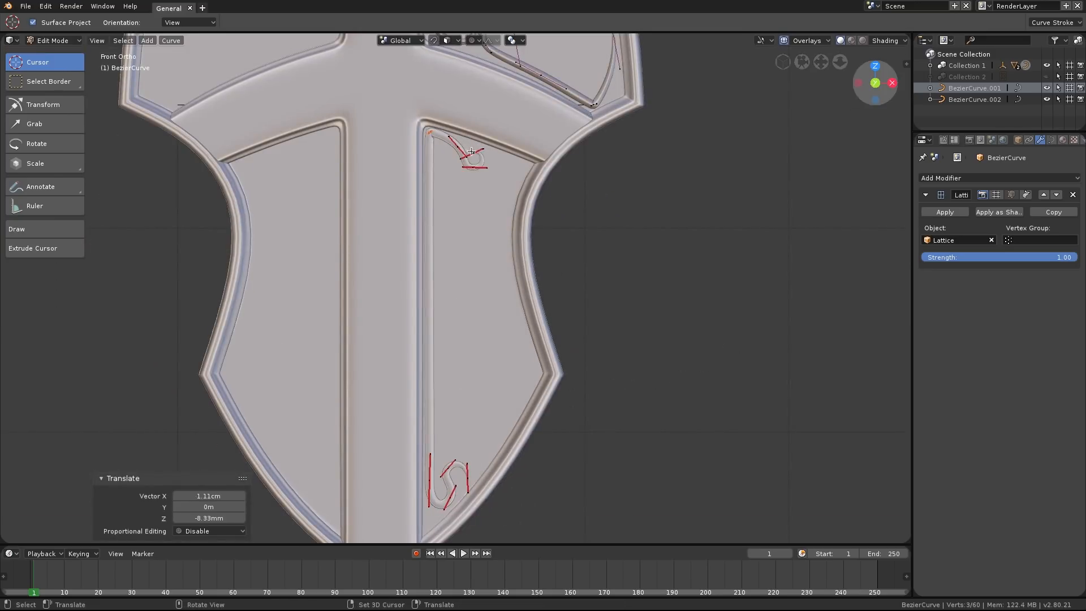
{"action": "key", "text": "Tab"}
{"action": "scroll", "coordinate": [526, 267], "scroll_direction": "down", "scroll_amount": 2}
{"action": "key", "text": "Tab"}
{"action": "scroll", "coordinate": [525, 267], "scroll_direction": "up", "scroll_amount": 2}
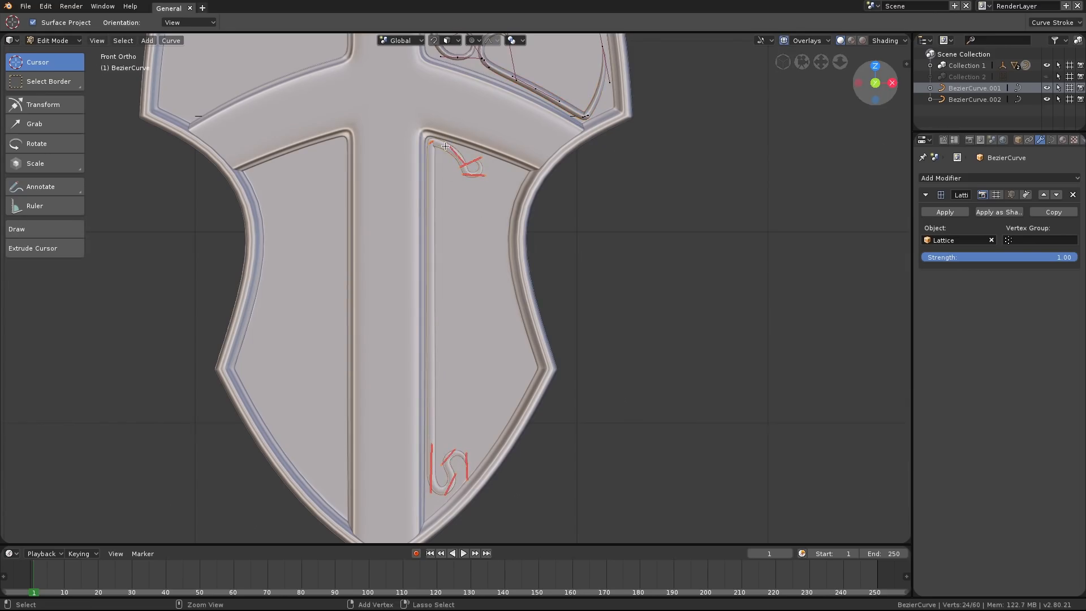
{"action": "key", "text": "ctrl+t"}
{"action": "key", "text": "Return"}
{"action": "scroll", "coordinate": [450, 209], "scroll_direction": "up", "scroll_amount": 4}
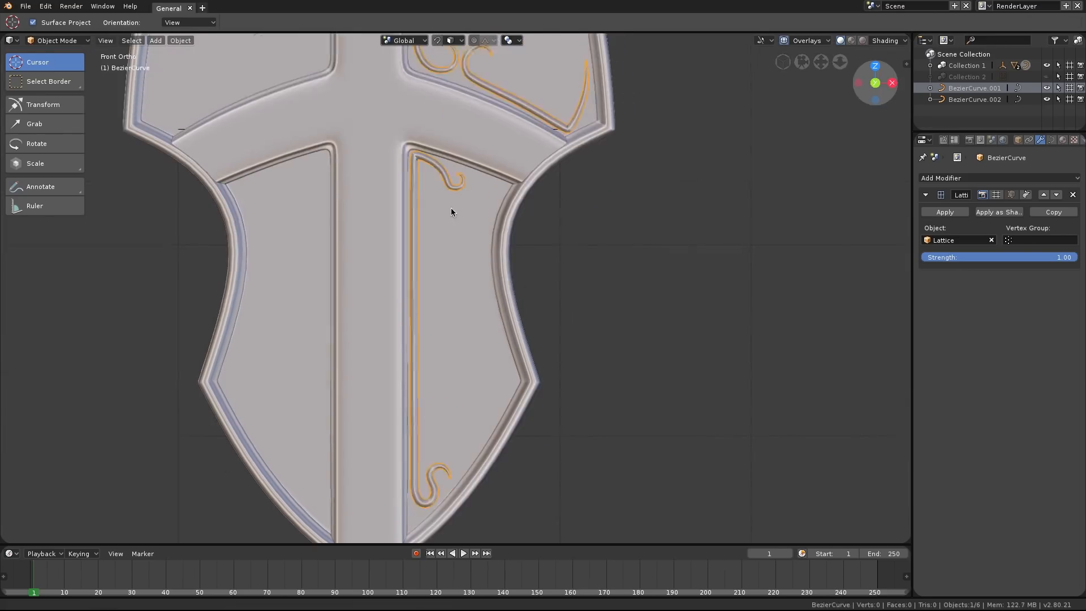
Move the lower-panel curve's top corner point -1.64 cm along Z.
{"action": "key", "text": "g"}
{"action": "left_click", "coordinate": [402, 152]}
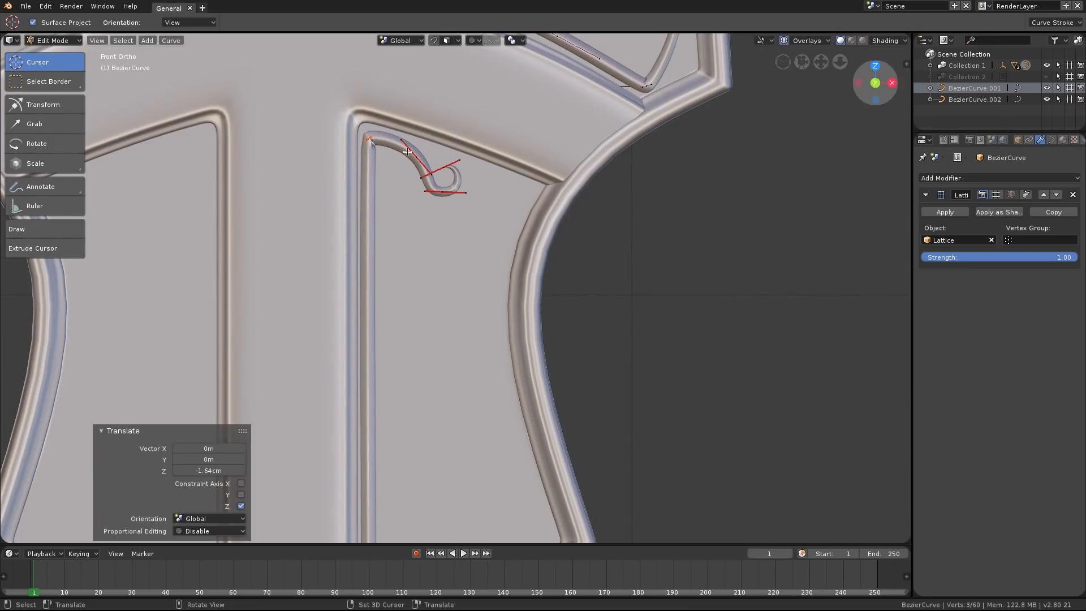
{"action": "key", "text": "Tab"}
{"action": "scroll", "coordinate": [484, 249], "scroll_direction": "down", "scroll_amount": 2}
{"action": "middle_click_drag", "start_coordinate": [494, 316], "coordinate": [490, 253], "text": "shift"}
{"action": "key", "text": "Tab"}
{"action": "scroll", "coordinate": [449, 159], "scroll_direction": "up", "scroll_amount": 2}
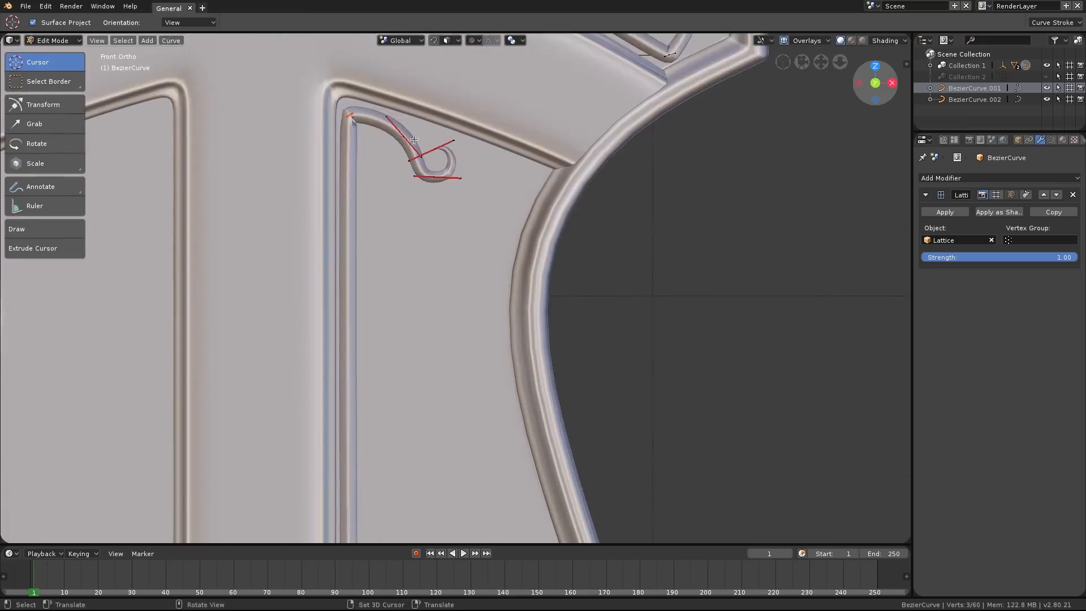
Shift the upper curl's points -1.71 cm in X and 1.14 cm in Z and fine-tune the stem point beside them.
{"action": "key", "text": "g"}
{"action": "left_click", "coordinate": [394, 128]}
{"action": "key", "text": "g"}
{"action": "left_click", "coordinate": [425, 138]}
{"action": "left_click", "coordinate": [398, 135]}
{"action": "key", "text": "g"}
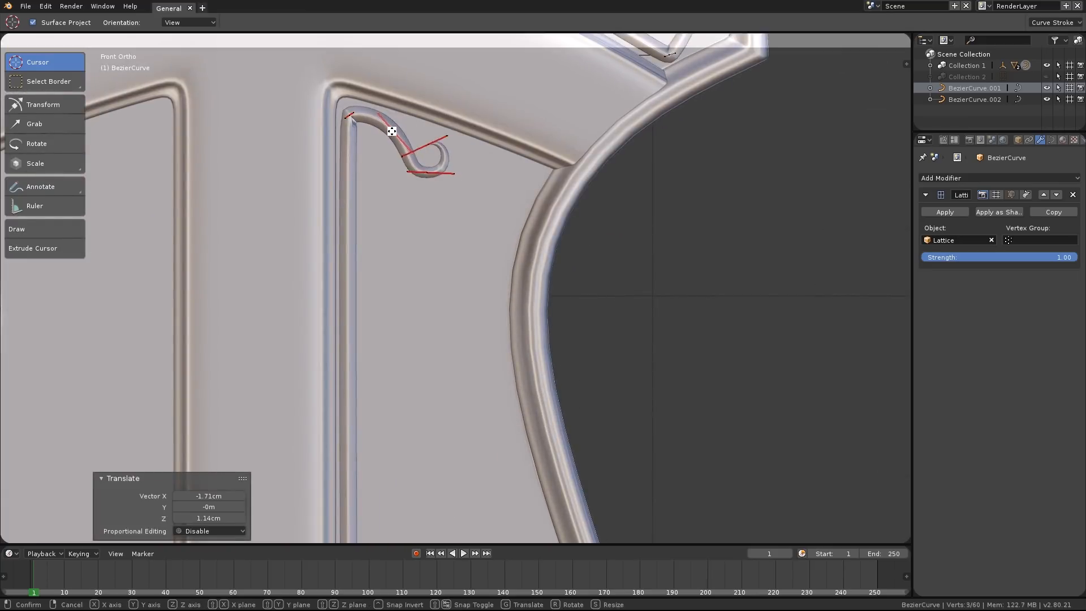
{"action": "left_click", "coordinate": [390, 131]}
Duplicate the upper curl's lowest point towards the panel's outer edge and rotate the copy -53.1°.
{"action": "key", "text": "Tab"}
{"action": "scroll", "coordinate": [539, 332], "scroll_direction": "down", "scroll_amount": 3}
{"action": "middle_click_drag", "start_coordinate": [496, 474], "coordinate": [477, 311], "text": "shift"}
{"action": "scroll", "coordinate": [477, 226], "scroll_direction": "down", "scroll_amount": 4}
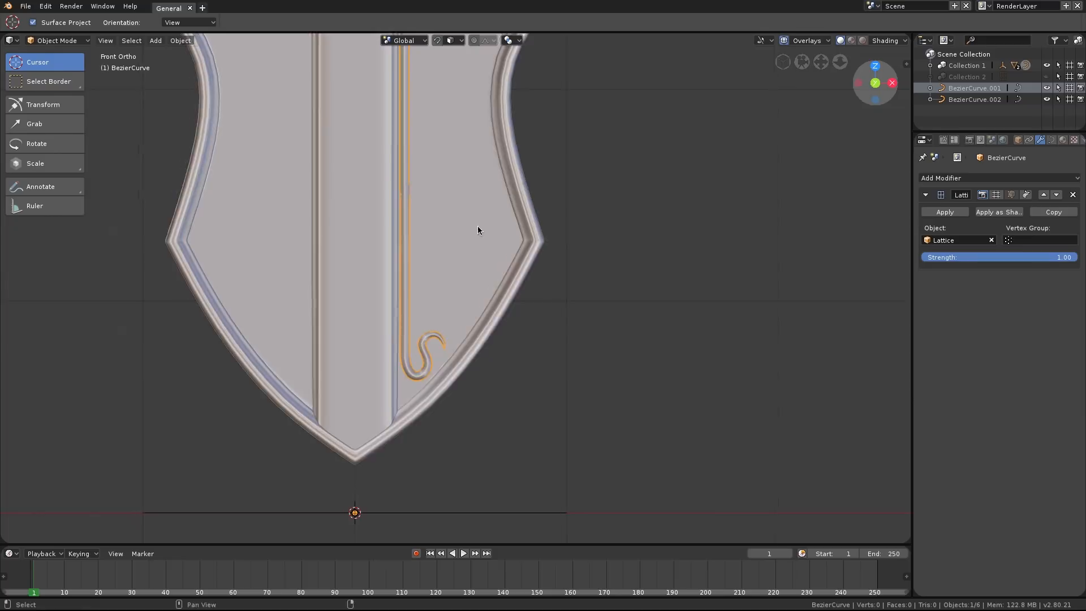
{"action": "key", "text": "Tab"}
{"action": "scroll", "coordinate": [410, 233], "scroll_direction": "up", "scroll_amount": 4}
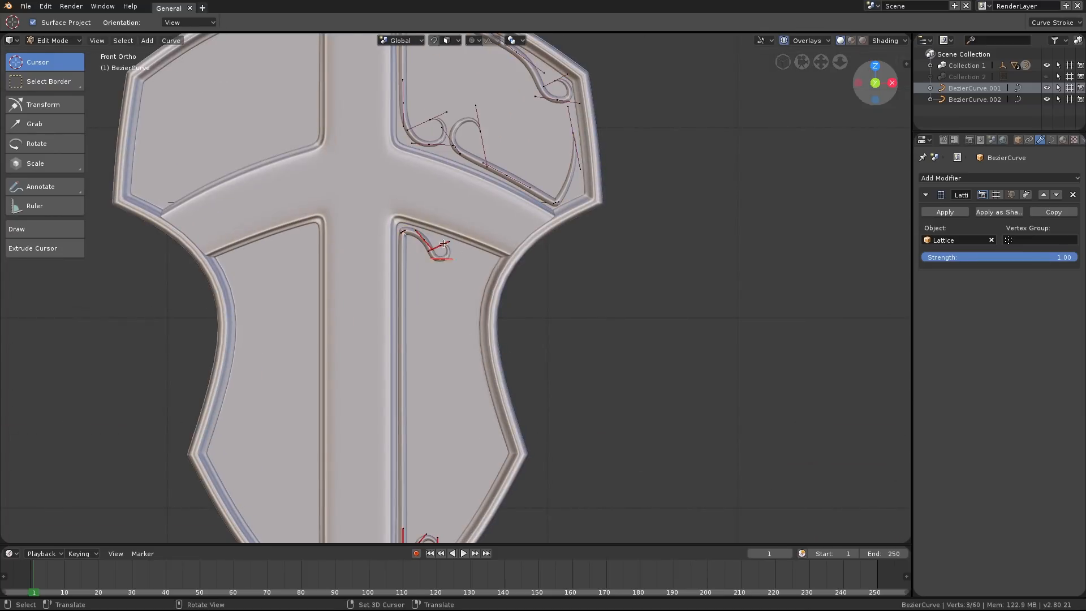
{"action": "key", "text": "g"}
{"action": "left_click", "coordinate": [489, 255]}
{"action": "key", "text": "r"}
{"action": "left_click", "coordinate": [481, 222]}
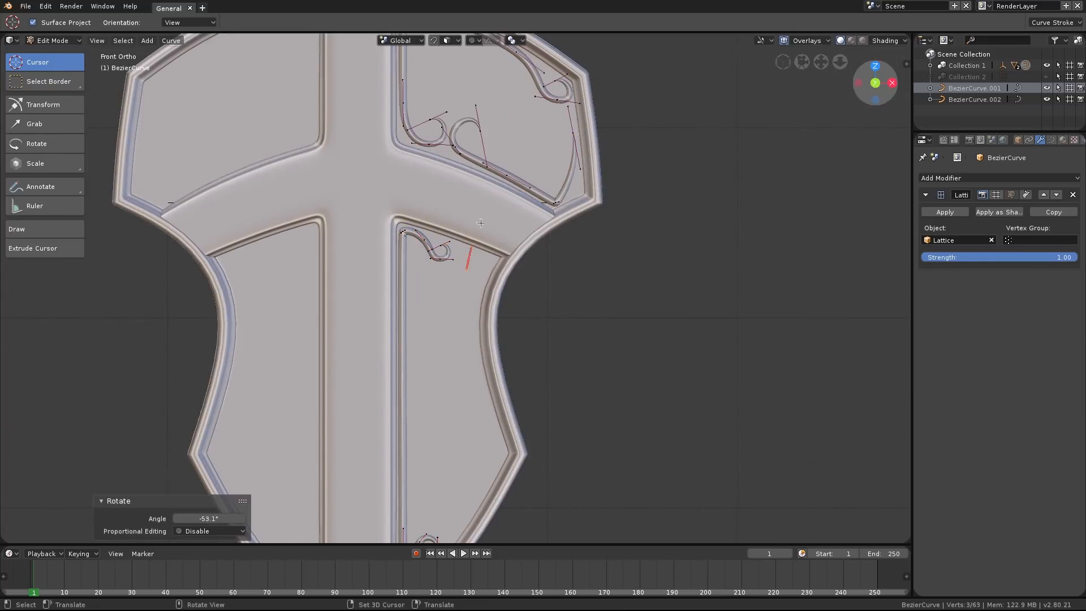
Extend the new curve with a point further down near the shield's outer rim and rotate it along the rim.
{"action": "right_click", "coordinate": [474, 317], "text": "ctrl"}
{"action": "key", "text": "r"}
{"action": "left_click", "coordinate": [609, 317]}
{"action": "scroll", "coordinate": [543, 288], "scroll_direction": "up", "scroll_amount": 4}
Shape the new curve's top loop by rotating, enlarging and moving its left point and moving its end point 1.27 cm in X and -1.84 cm in Z.
{"action": "right_click", "coordinate": [447, 240]}
{"action": "key", "text": "r"}
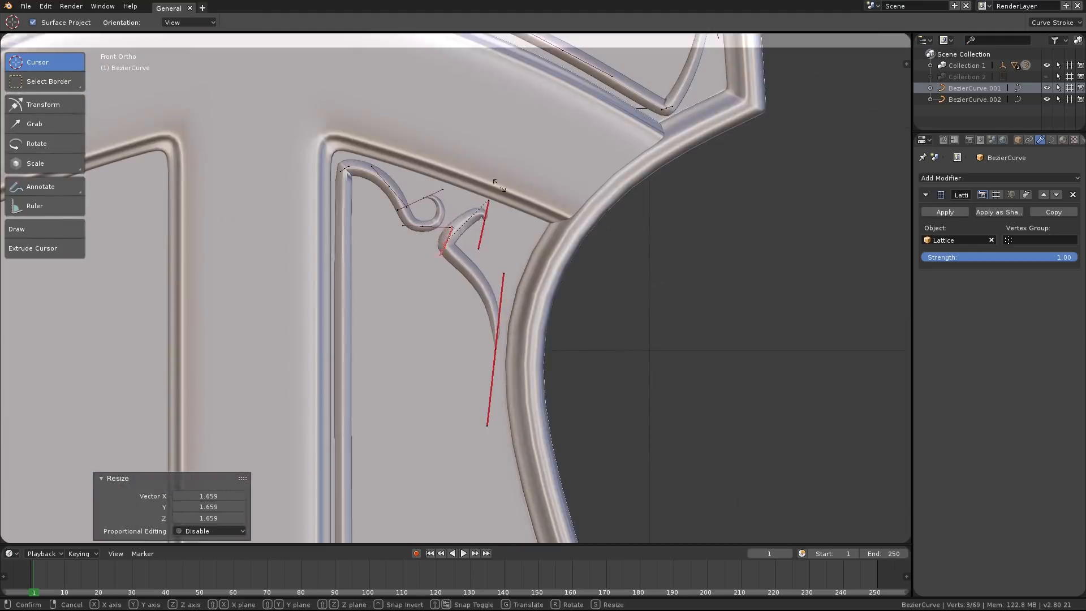
{"action": "left_click", "coordinate": [528, 240]}
{"action": "key", "text": "s"}
{"action": "left_click", "coordinate": [634, 239]}
{"action": "key", "text": "g"}
{"action": "left_click", "coordinate": [516, 231]}
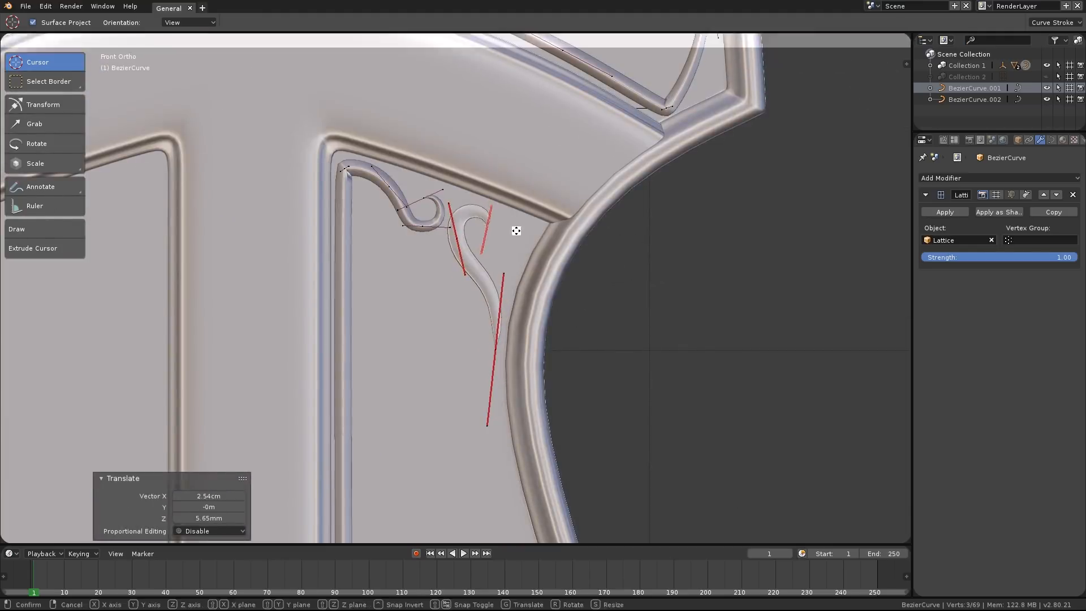
{"action": "left_click", "coordinate": [546, 285]}
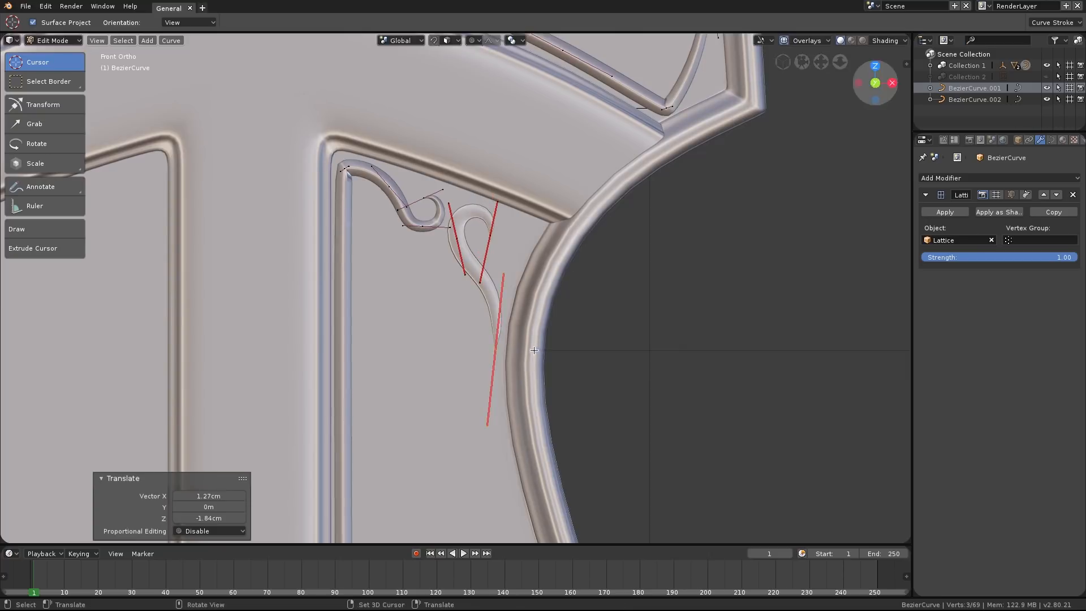
Extrude the new curve's lower point into a hook, then rotate, scale and move the new end -2.83 mm in X and 5.8 cm in Z.
{"action": "key", "text": "e"}
{"action": "left_click", "coordinate": [497, 318]}
{"action": "key", "text": "s"}
{"action": "left_click", "coordinate": [508, 309]}
{"action": "key", "text": "r"}
{"action": "left_click", "coordinate": [369, 377]}
{"action": "key", "text": "g"}
{"action": "left_click", "coordinate": [470, 388]}
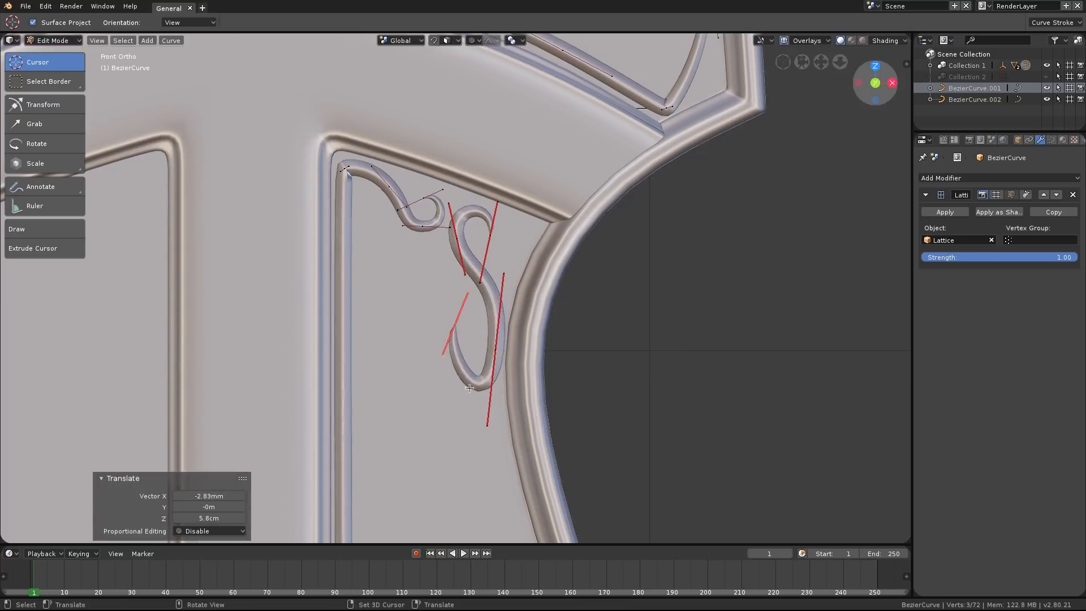
Shorten the handles of the S-curve's outer lower point, rotate it 13.5° and move it to tighten the bend.
{"action": "left_click", "coordinate": [496, 350]}
{"action": "key", "text": "s"}
{"action": "left_click", "coordinate": [557, 335]}
{"action": "key", "text": "r"}
{"action": "left_click", "coordinate": [599, 347]}
{"action": "key", "text": "g"}
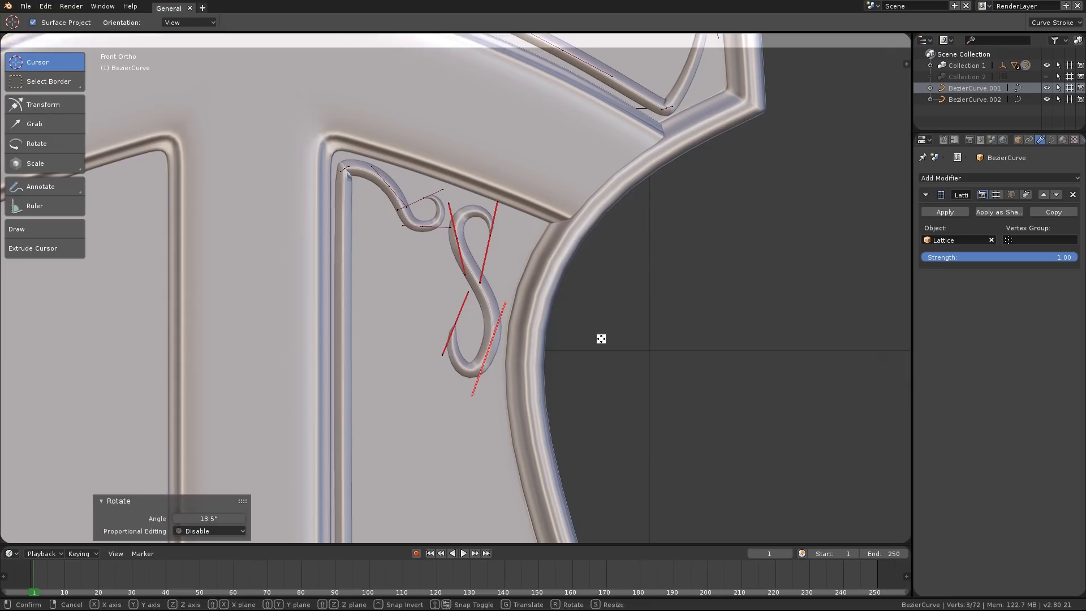
{"action": "left_click", "coordinate": [602, 339]}
Rotate the S-curve's lower hook end by 62.3° and scale its handles.
{"action": "right_click", "coordinate": [455, 324]}
{"action": "key", "text": "r"}
{"action": "left_click", "coordinate": [530, 367]}
{"action": "key", "text": "s"}
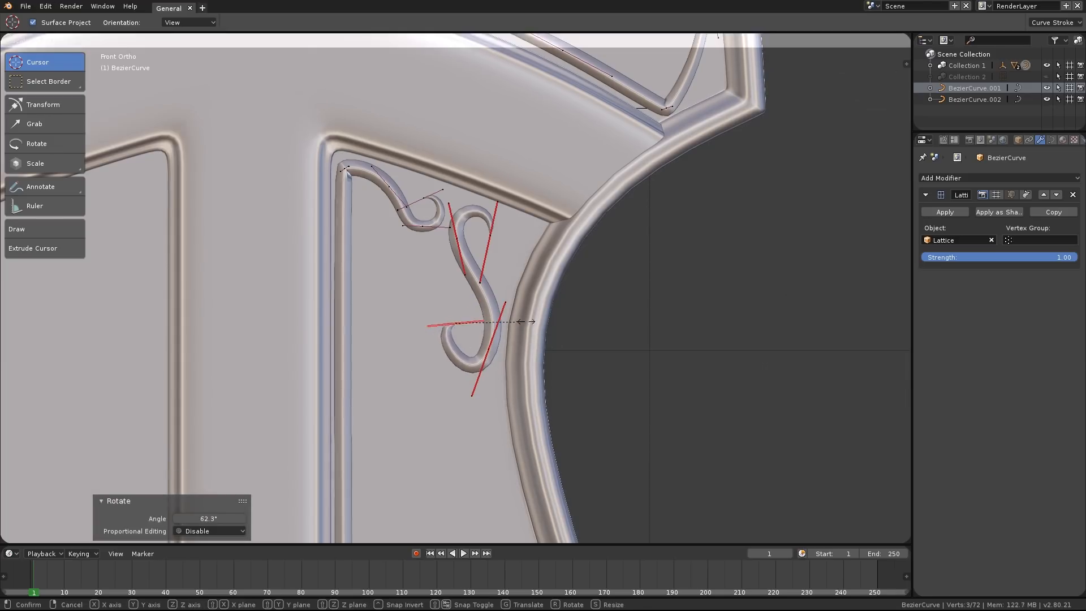
{"action": "left_click", "coordinate": [501, 281]}
Duplicate the upper curl's three points below the S-curve, rotate the copy -168° and position it beside the outer rim.
{"action": "scroll", "coordinate": [509, 300], "scroll_direction": "down", "scroll_amount": 5}
{"action": "middle_click_drag", "start_coordinate": [515, 318], "coordinate": [465, 248], "text": "shift"}
{"action": "scroll", "coordinate": [492, 303], "scroll_direction": "up", "scroll_amount": 2}
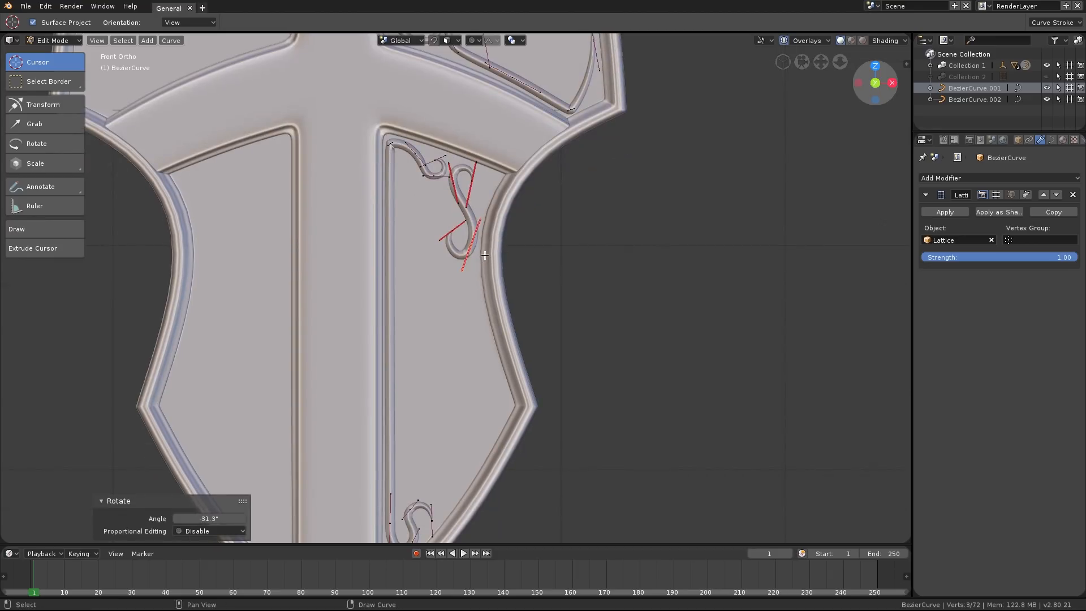
{"action": "right_click", "coordinate": [436, 159], "text": "shift"}
{"action": "right_click", "coordinate": [416, 155], "text": "shift"}
{"action": "key", "text": "shift+d"}
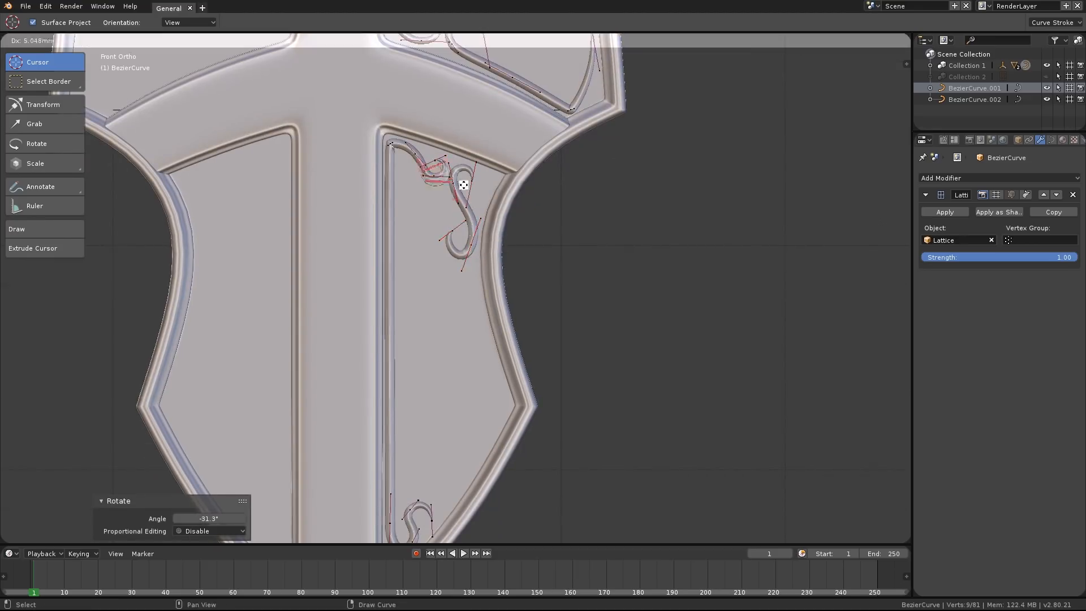
{"action": "left_click", "coordinate": [488, 290]}
{"action": "key", "text": "r"}
{"action": "left_click", "coordinate": [347, 309]}
{"action": "key", "text": "g"}
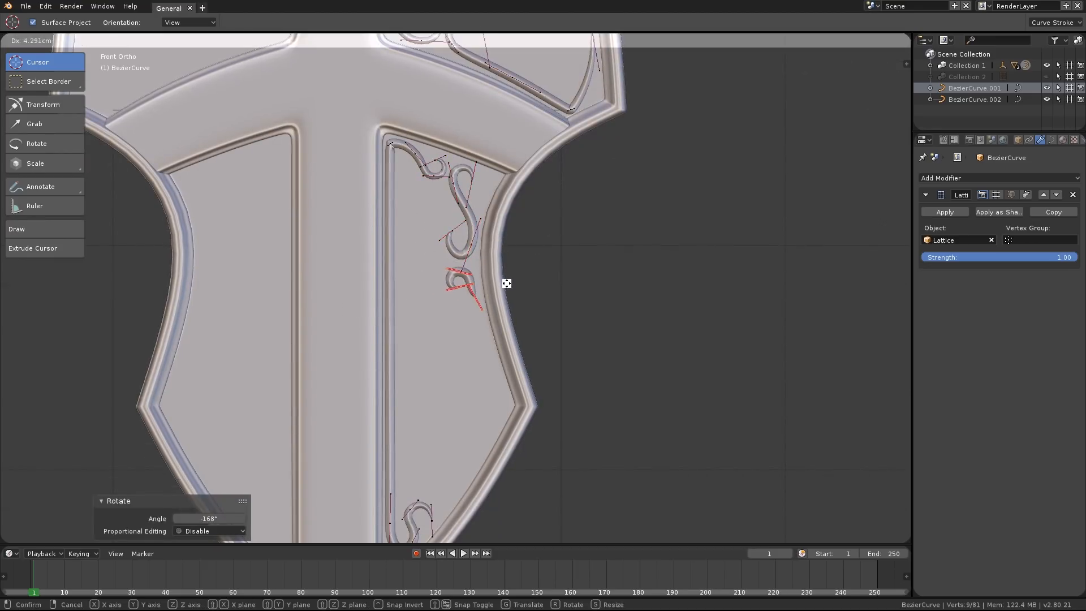
{"action": "left_click", "coordinate": [498, 288]}
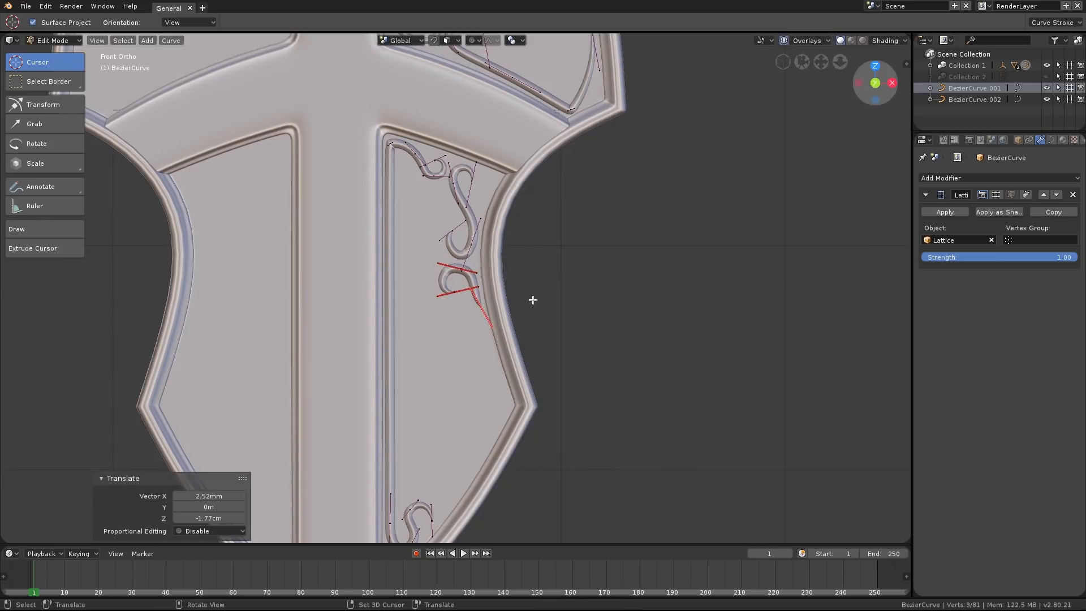
Extrude the duplicated curl's stem to the panel's outer corner, shrink and rotate the end 39.5°, and move it -1.01 cm in X and -1.26 cm in Z.
{"action": "key", "text": "e"}
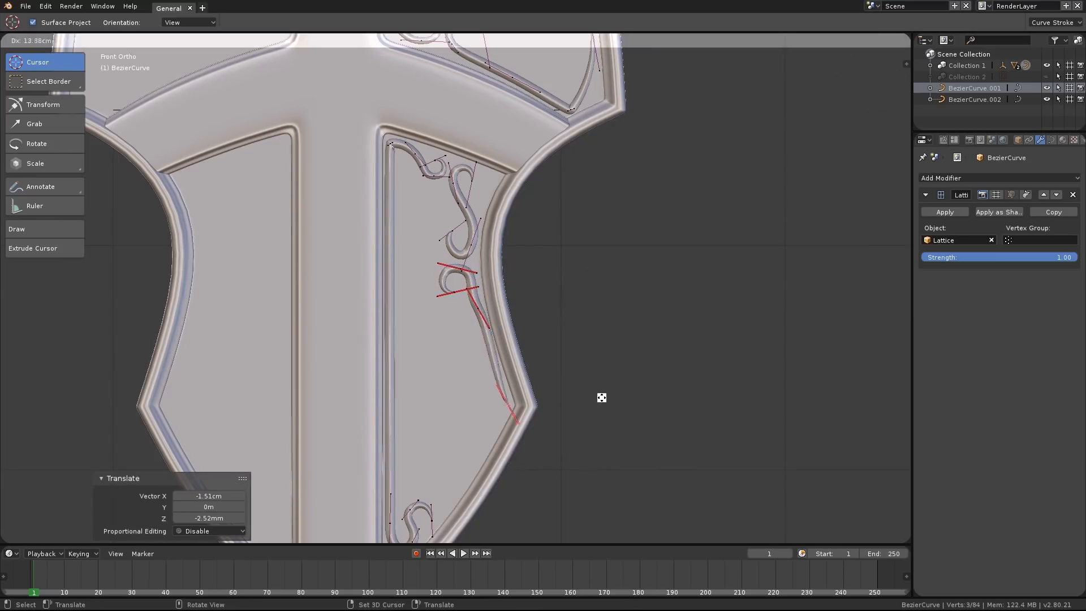
{"action": "left_click", "coordinate": [605, 398]}
{"action": "key", "text": "s"}
{"action": "left_click", "coordinate": [603, 359]}
{"action": "key", "text": "r"}
{"action": "left_click", "coordinate": [613, 413]}
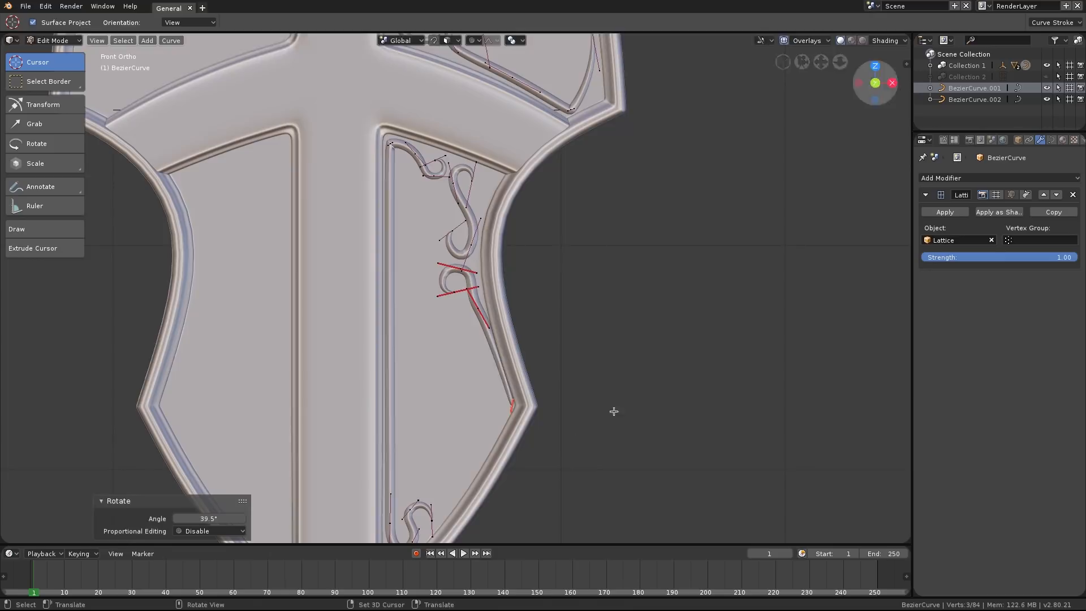
{"action": "key", "text": "g"}
{"action": "left_click", "coordinate": [549, 405]}
Extrude the duplicated curl's stem from the outer corner down along the rim, rotate its end and move it 3.03 cm in X and 4.29 cm in Z.
{"action": "key", "text": "e"}
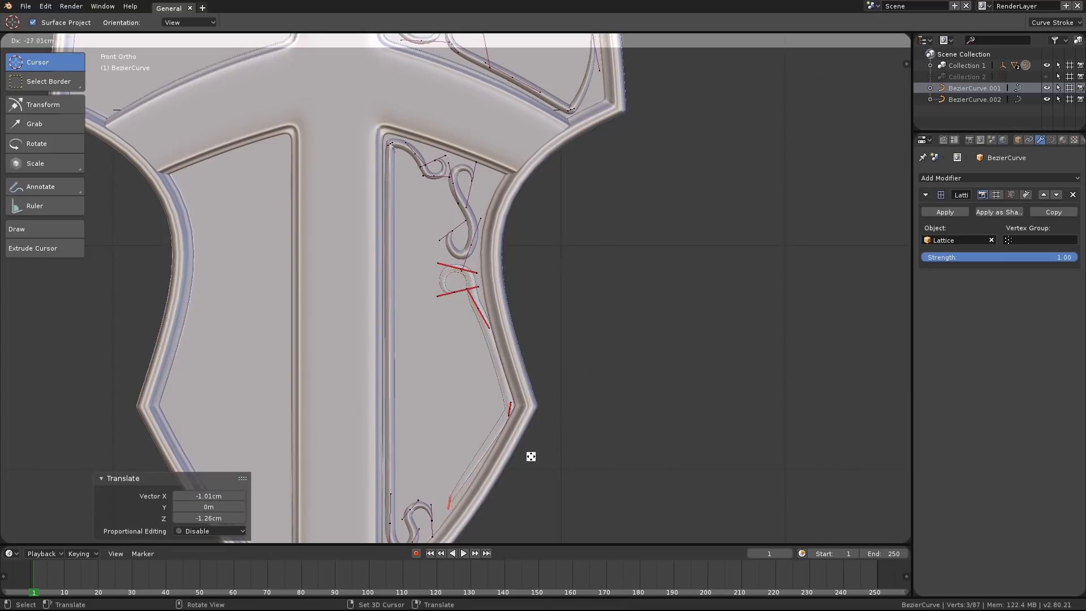
{"action": "left_click", "coordinate": [530, 455]}
{"action": "key", "text": "r"}
{"action": "left_click", "coordinate": [735, 434]}
{"action": "key", "text": "g"}
{"action": "left_click", "coordinate": [614, 439]}
Extrude the stem's lower end back into an open hook, rotate the end point and move it 10.9 cm in X and 4.54 cm in Z.
{"action": "key", "text": "e"}
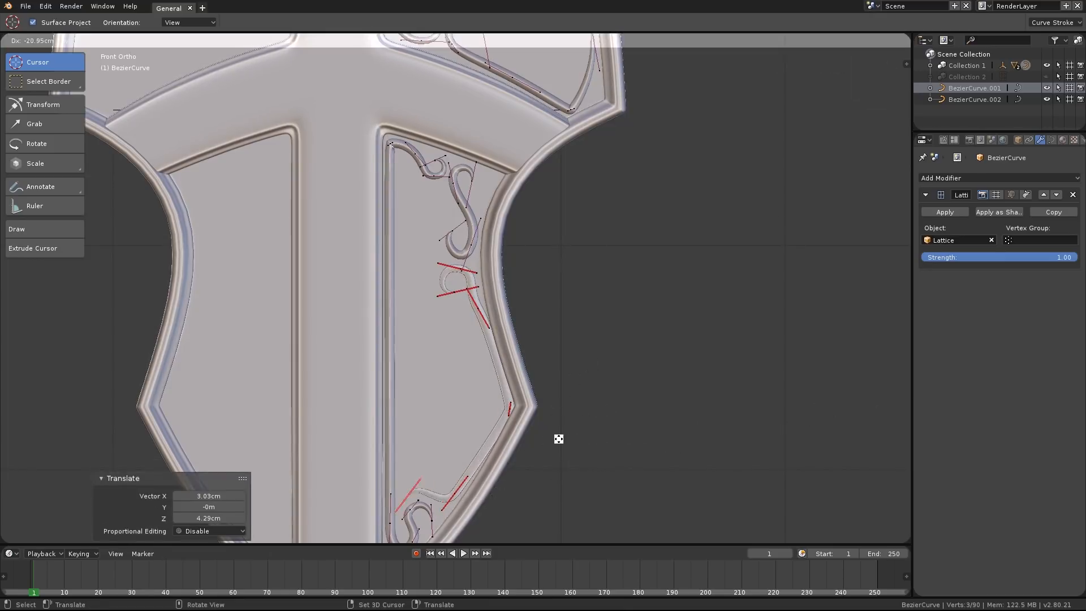
{"action": "left_click", "coordinate": [570, 431]}
{"action": "key", "text": "r"}
{"action": "left_click", "coordinate": [534, 477]}
{"action": "key", "text": "g"}
{"action": "left_click", "coordinate": [513, 459]}
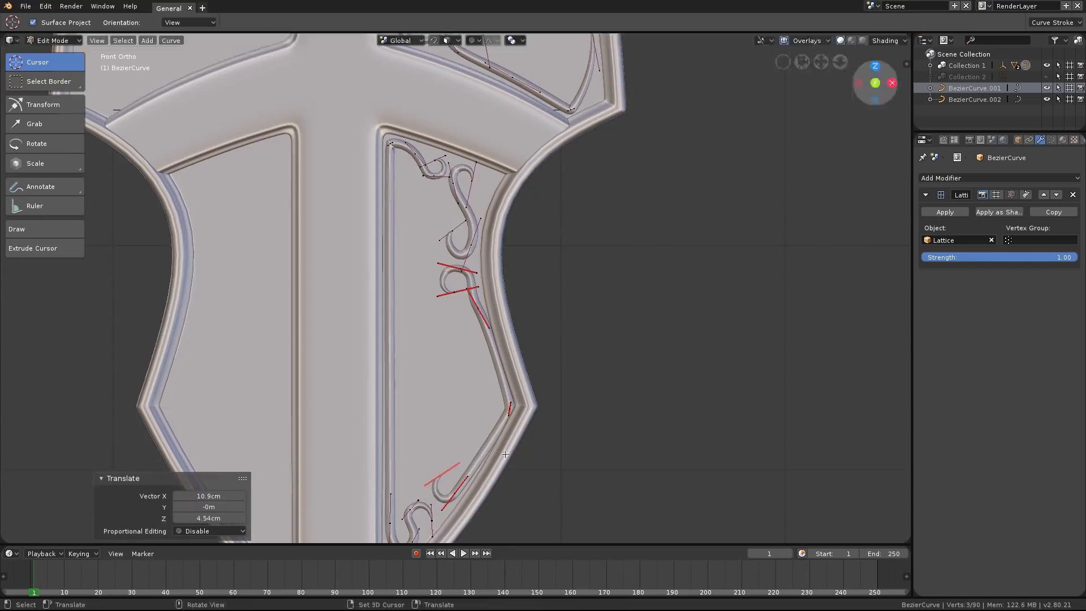
Scale the lower hook's end handles by 1.479, rotate the end point and reposition it above the stem.
{"action": "key", "text": "s"}
{"action": "left_click", "coordinate": [520, 458]}
{"action": "key", "text": "r"}
{"action": "left_click", "coordinate": [592, 478]}
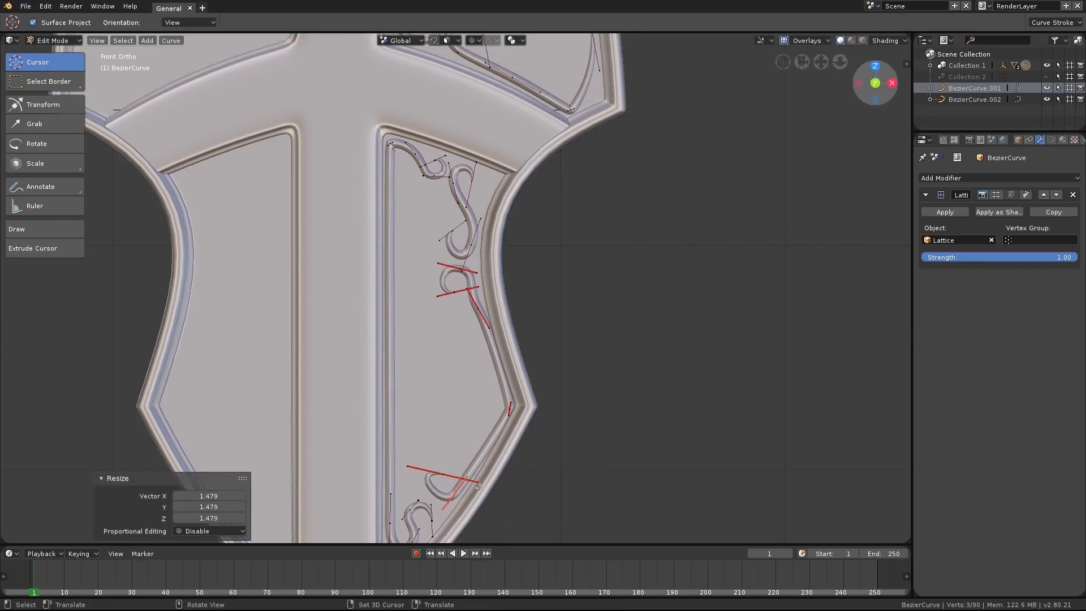
{"action": "key", "text": "g"}
{"action": "left_click", "coordinate": [451, 476]}
Subdivide the lower hook's end segment with one cut and round the hook by moving the new point and scaling its handles by 1.470.
{"action": "left_click", "coordinate": [170, 40]}
{"action": "left_click", "coordinate": [204, 196]}
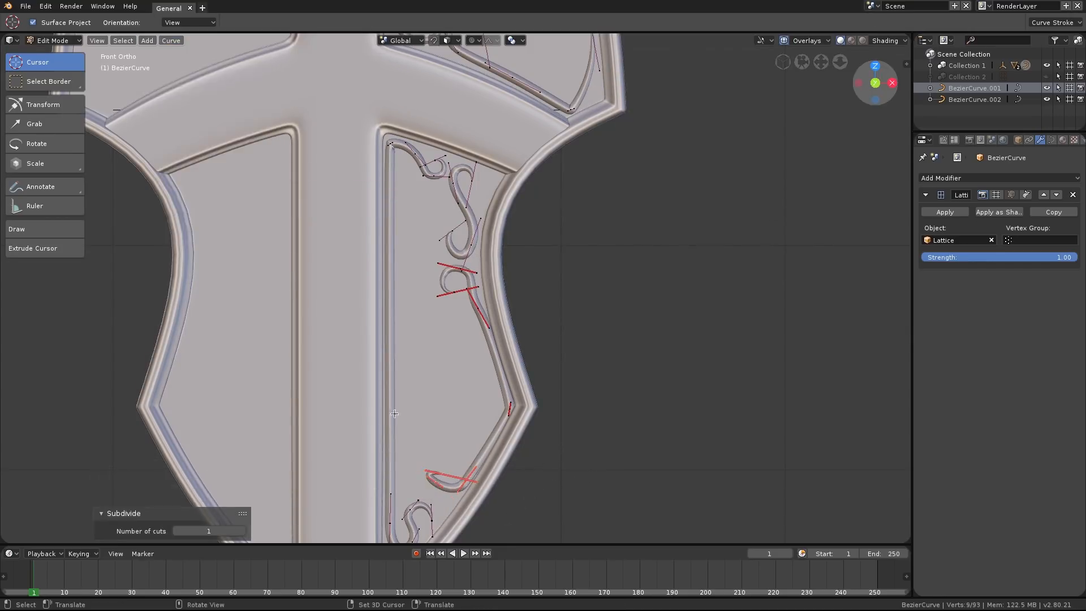
{"action": "scroll", "coordinate": [463, 452], "scroll_direction": "up", "scroll_amount": 4}
{"action": "key", "text": "g"}
{"action": "left_click", "coordinate": [463, 464]}
{"action": "key", "text": "s"}
{"action": "left_click", "coordinate": [489, 463]}
{"action": "key", "text": "g"}
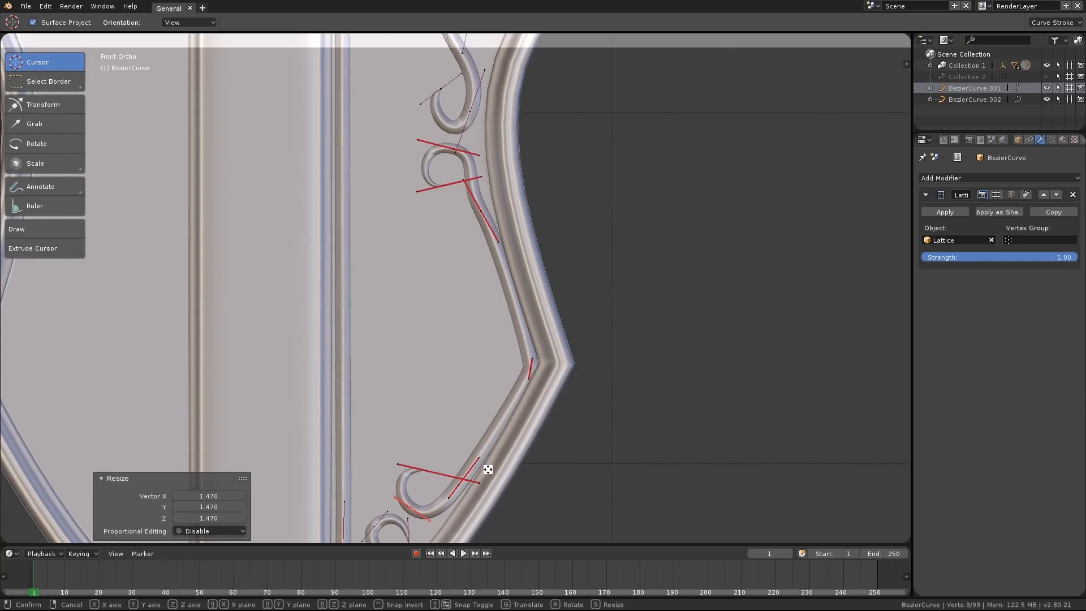
{"action": "left_click", "coordinate": [489, 470]}
Move the stem's point at the panel's outer corner -9.67 mm in X, away from the rim.
{"action": "right_click", "coordinate": [527, 370]}
{"action": "key", "text": "g"}
{"action": "left_click", "coordinate": [524, 363]}
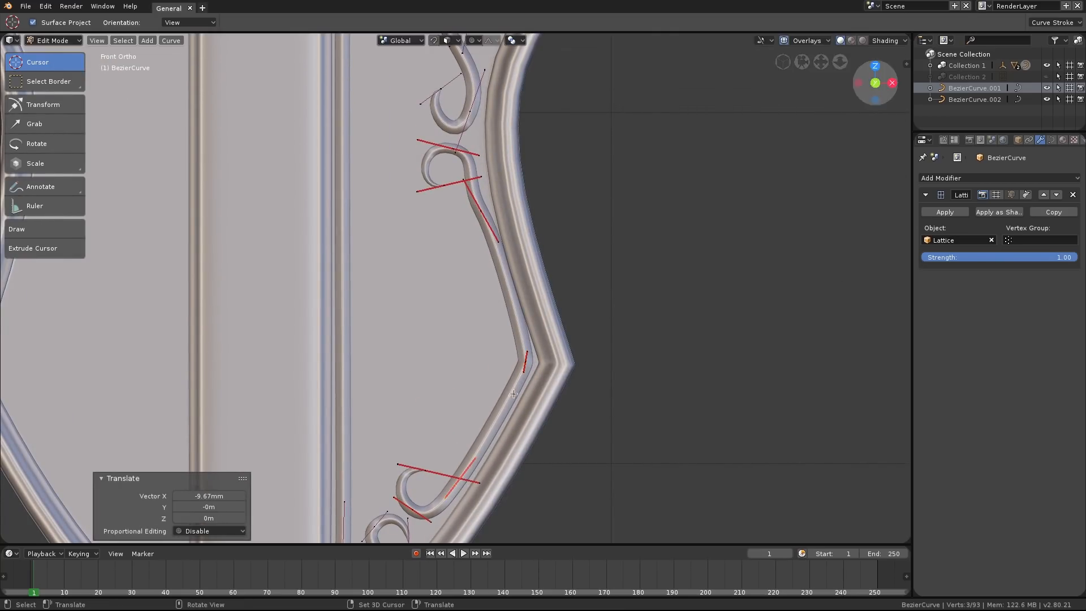
Rotate the stem's point below the upper curl by 19.5° and reposition its lower handle to smooth the bend.
{"action": "right_click", "coordinate": [481, 214], "text": "shift"}
{"action": "right_click", "coordinate": [472, 202]}
{"action": "key", "text": "r"}
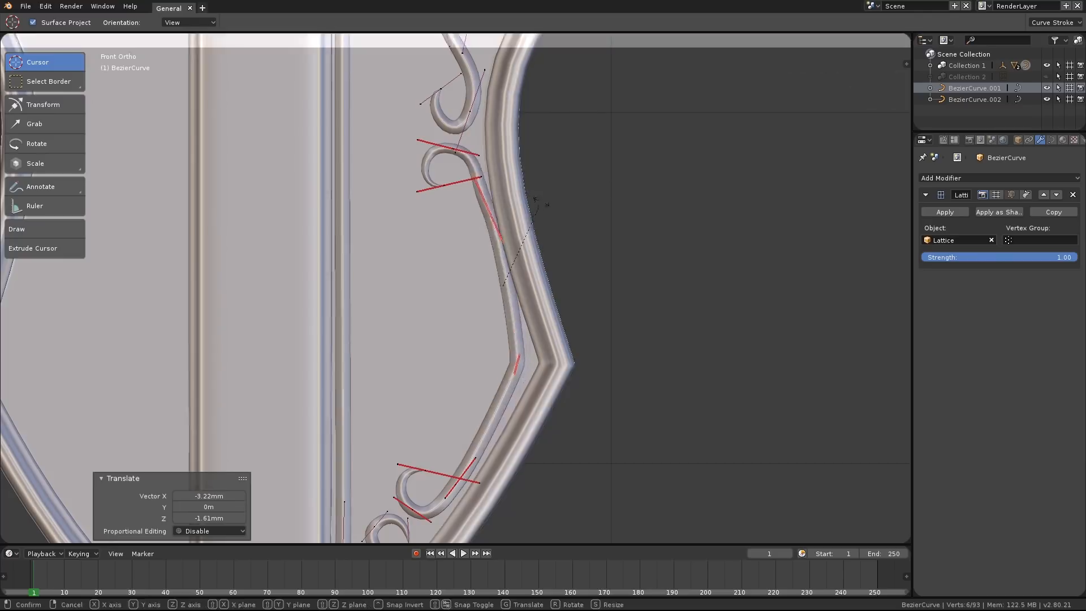
{"action": "left_click", "coordinate": [531, 217]}
{"action": "key", "text": "g"}
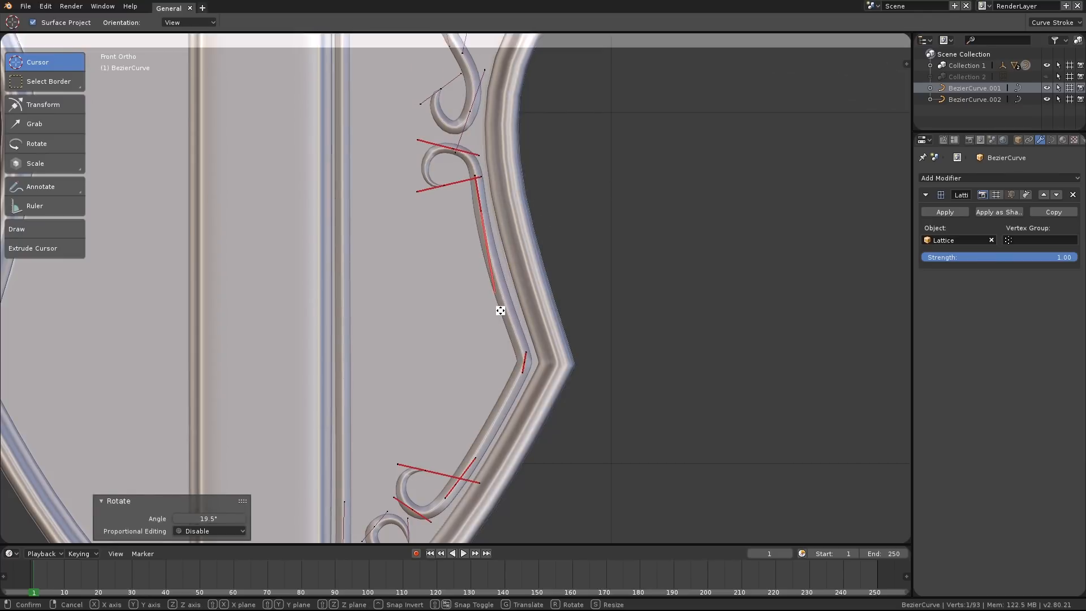
{"action": "left_click", "coordinate": [517, 325]}
Leave curve editing, show the Lattice bend on the shield and ornament curves, and hide the helper objects in the viewport.
{"action": "scroll", "coordinate": [555, 259], "scroll_direction": "down", "scroll_amount": 8}
{"action": "key", "text": "Tab"}
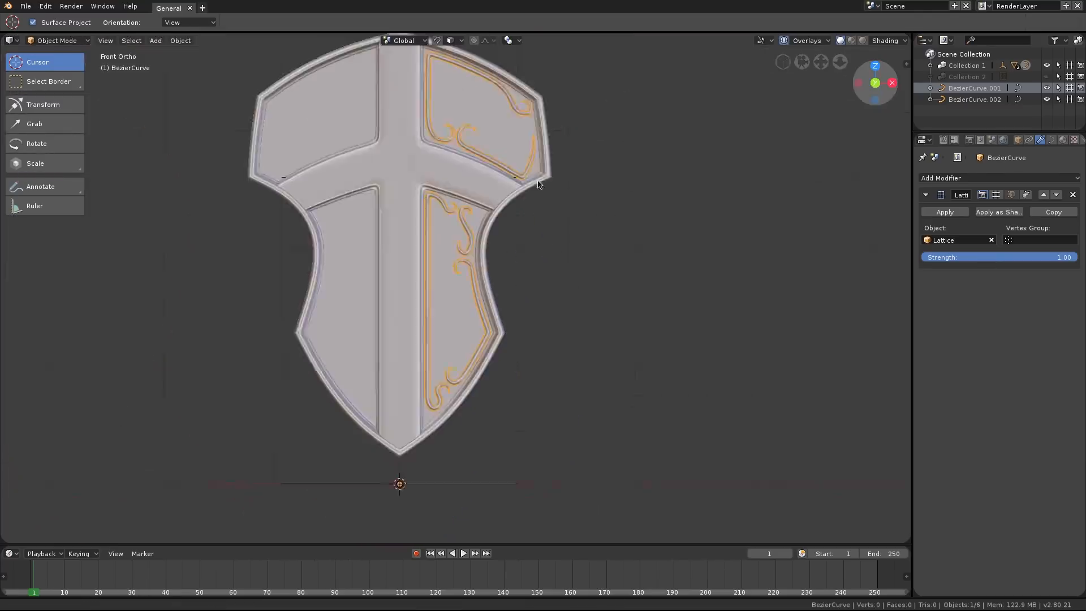
{"action": "left_click", "coordinate": [998, 198]}
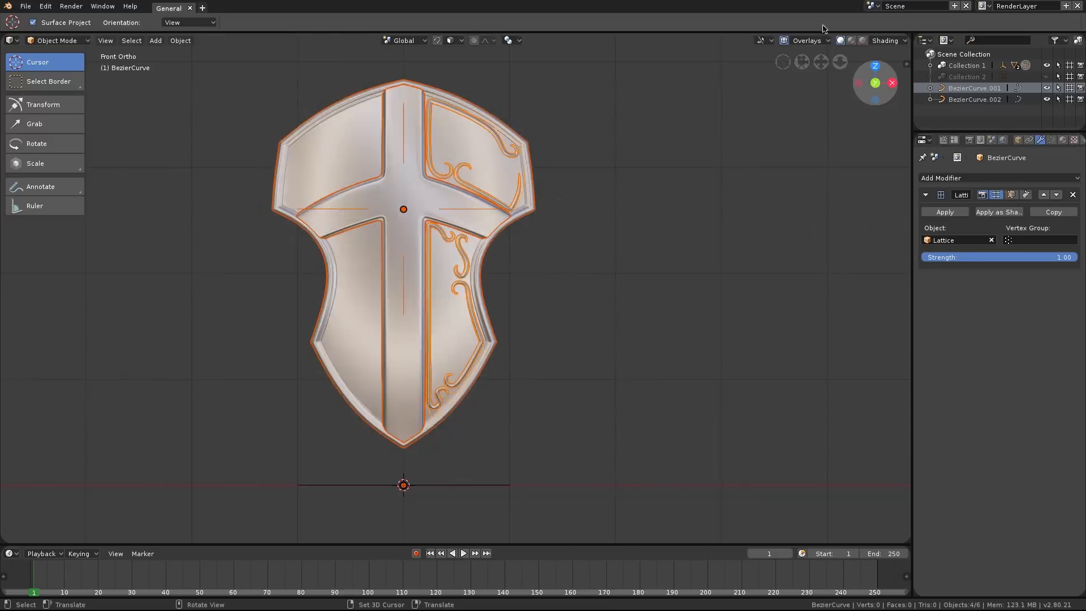
{"action": "left_click", "coordinate": [810, 40]}
{"action": "left_click", "coordinate": [768, 178]}
{"action": "key", "text": "alt+a"}
{"action": "middle_click_drag", "start_coordinate": [588, 159], "coordinate": [497, 164]}
{"action": "right_click", "coordinate": [392, 151]}
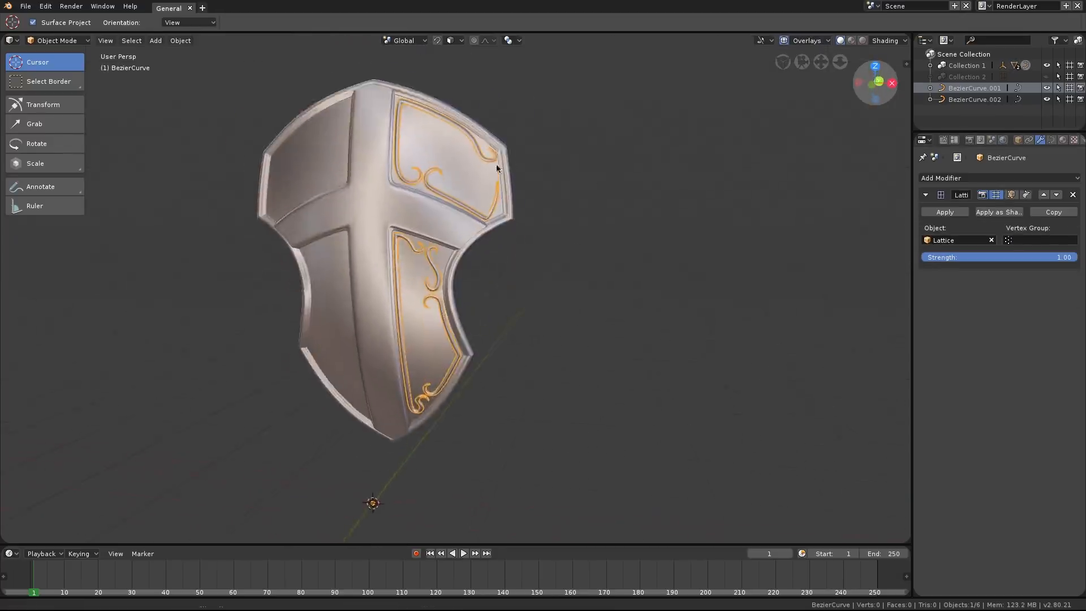
Try to mirror the ornament curves across X with a Mirror modifier placed after the Lattice modifier.
{"action": "left_click", "coordinate": [984, 178]}
{"action": "left_click", "coordinate": [884, 256]}
{"action": "left_click", "coordinate": [1043, 281]}
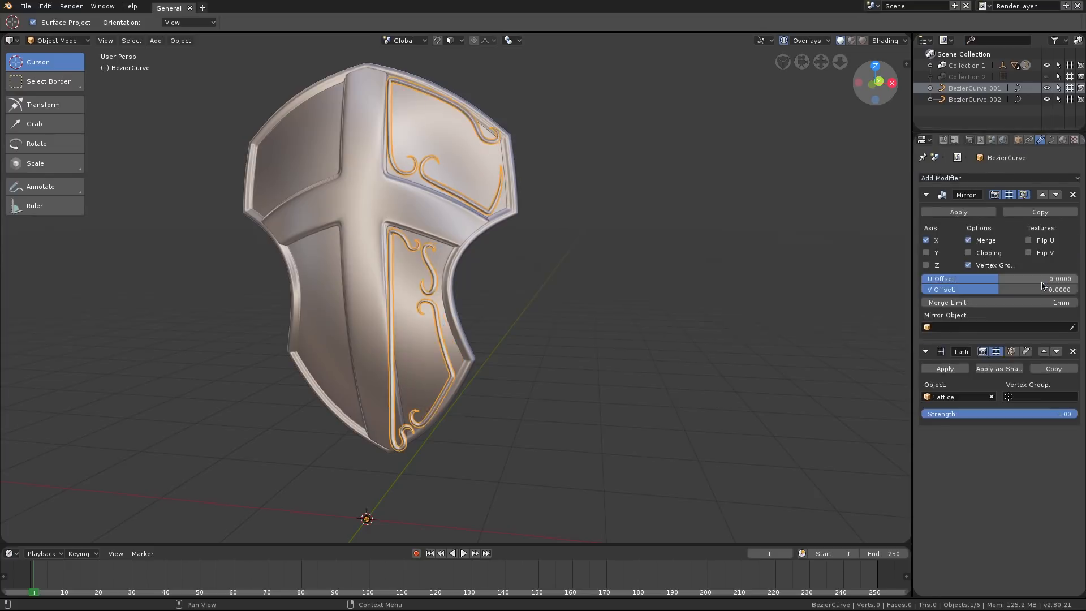
{"action": "left_click", "coordinate": [1056, 195]}
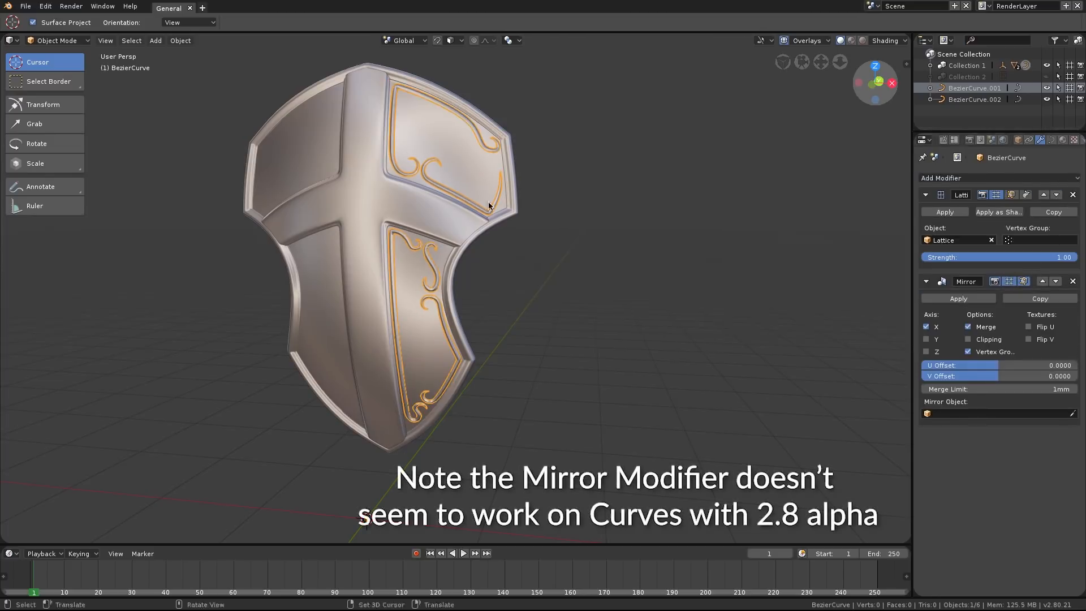
{"action": "middle_click_drag", "start_coordinate": [489, 206], "coordinate": [474, 191]}
{"action": "left_click", "coordinate": [1074, 281]}
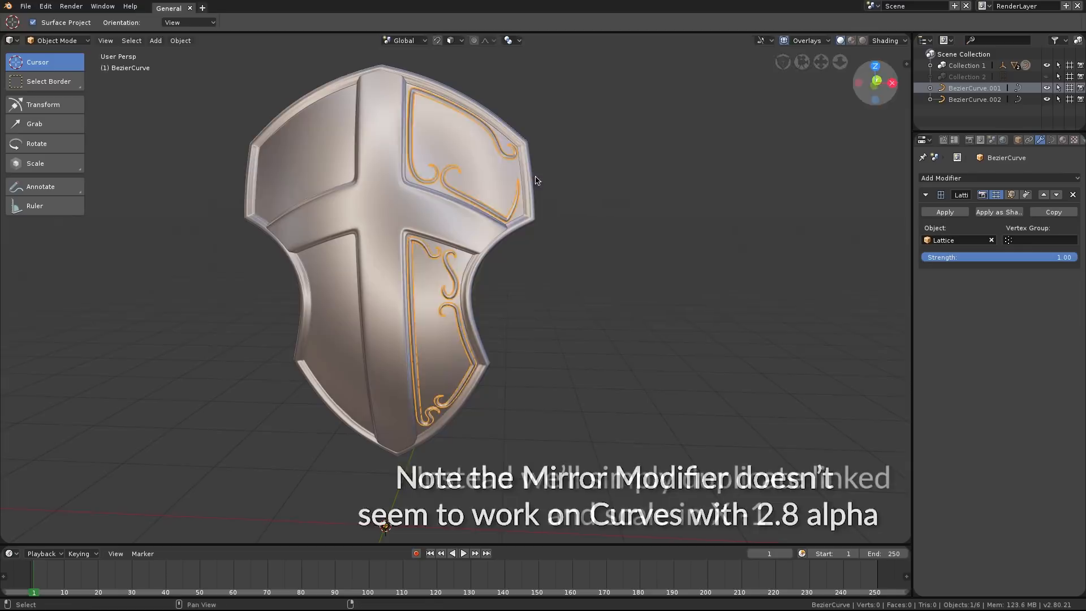
Make a linked duplicate of the ornament curves in place and mirror it to the other half with an X scale of -1.
{"action": "key", "text": "shift+d"}
{"action": "key", "text": "Escape"}
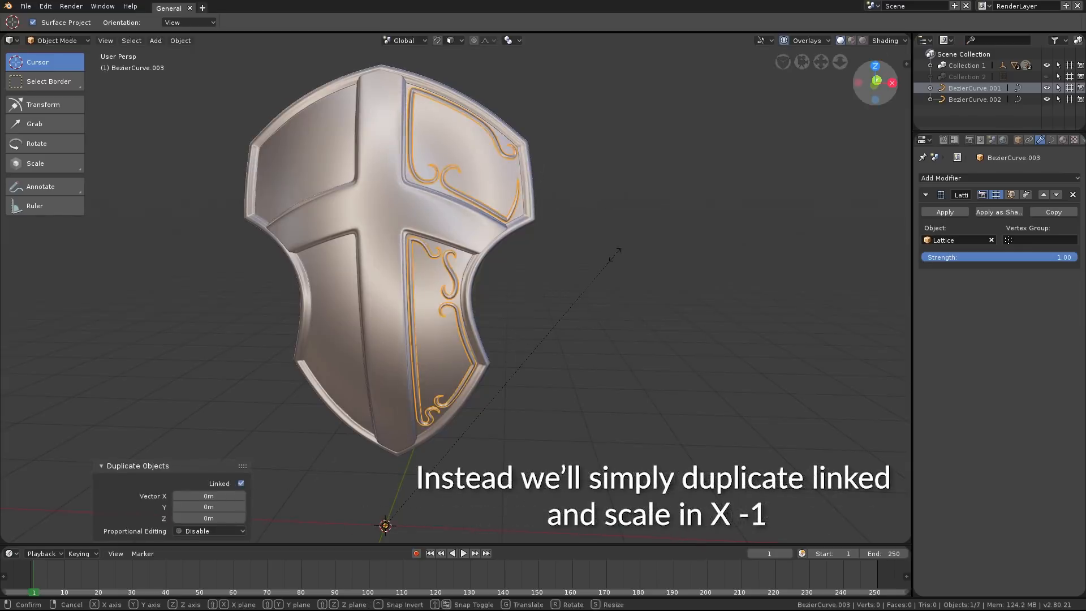
{"action": "type", "text": "x-1"}
{"action": "key", "text": "Return"}
{"action": "mouse_move", "coordinate": [614, 254]}
{"action": "middle_mouse_down"}
{"action": "mouse_move", "coordinate": [539, 201]}
{"action": "mouse_move", "coordinate": [499, 230]}
{"action": "mouse_move", "coordinate": [557, 203]}
{"action": "mouse_move", "coordinate": [536, 211]}
{"action": "mouse_move", "coordinate": [492, 195]}
{"action": "mouse_move", "coordinate": [569, 183]}
{"action": "middle_mouse_up"}
{"action": "left_click", "coordinate": [886, 41]}
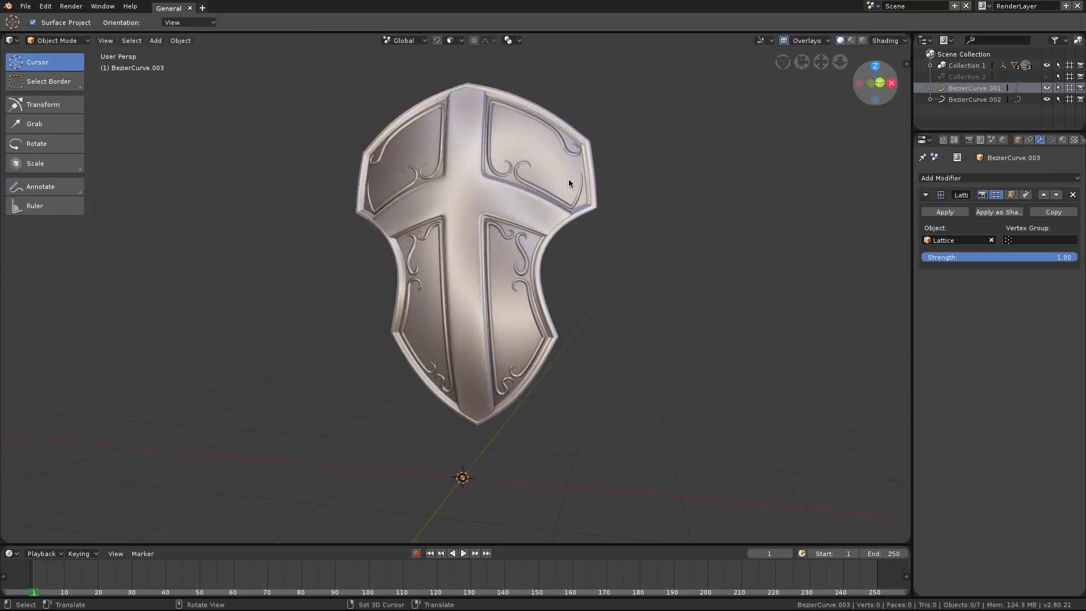